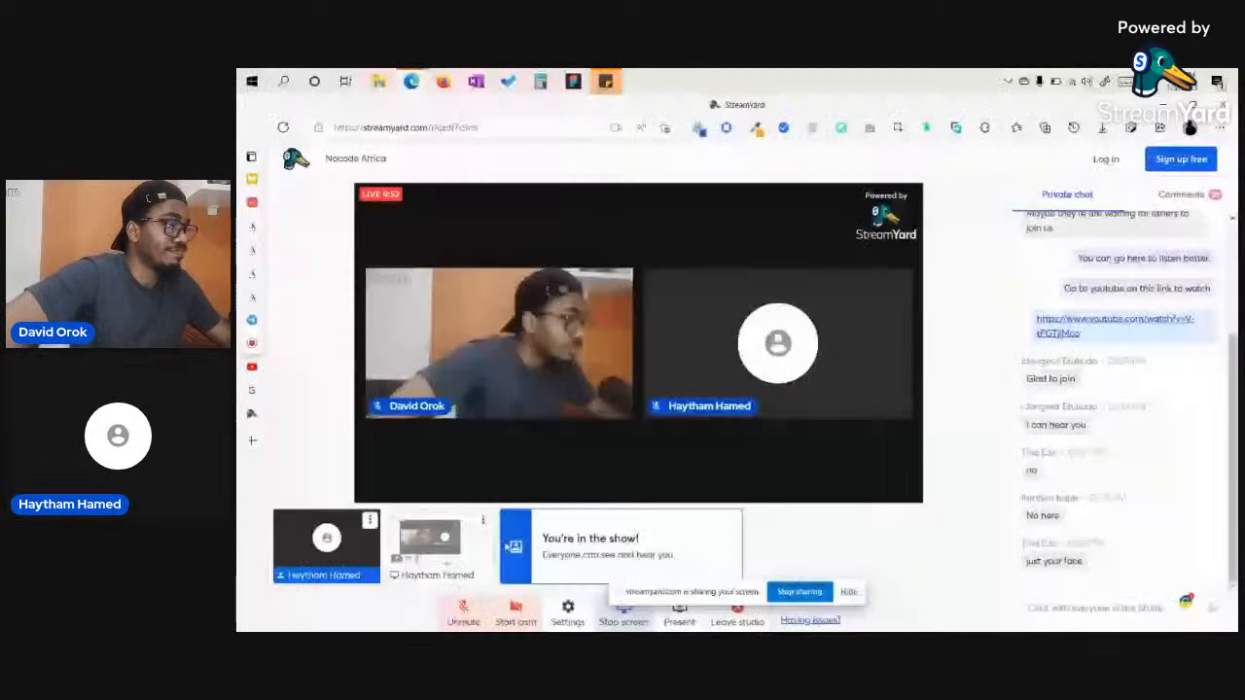
# Turn on the StreamYard camera and microphone, then show the Nocode Africa YouTube live page.
pyautogui.click(515, 613)
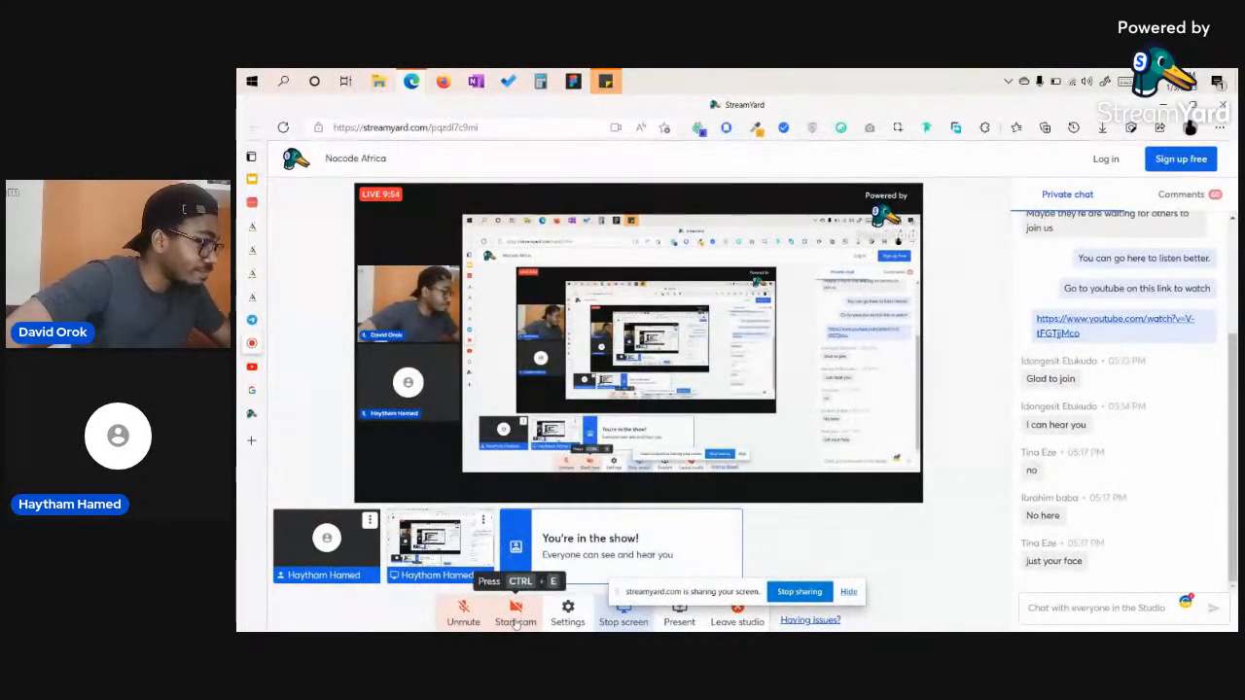
pyautogui.click(463, 613)
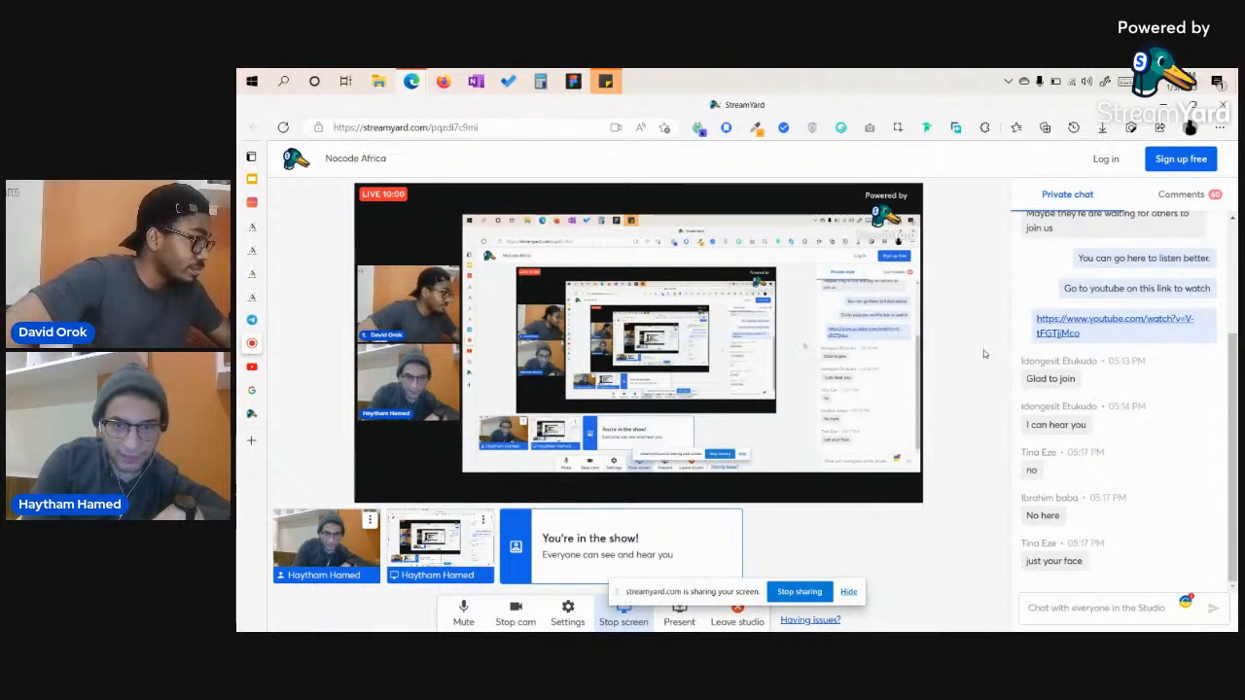
pyautogui.click(251, 366)
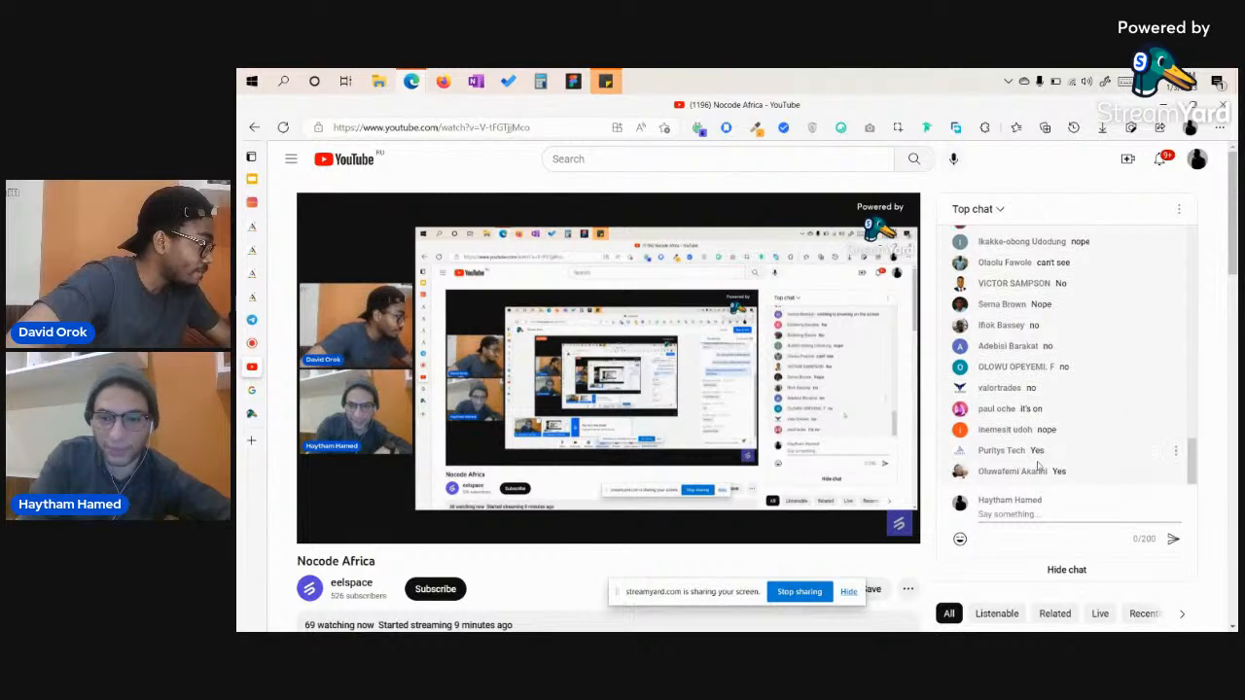
pyautogui.moveTo(798, 377)
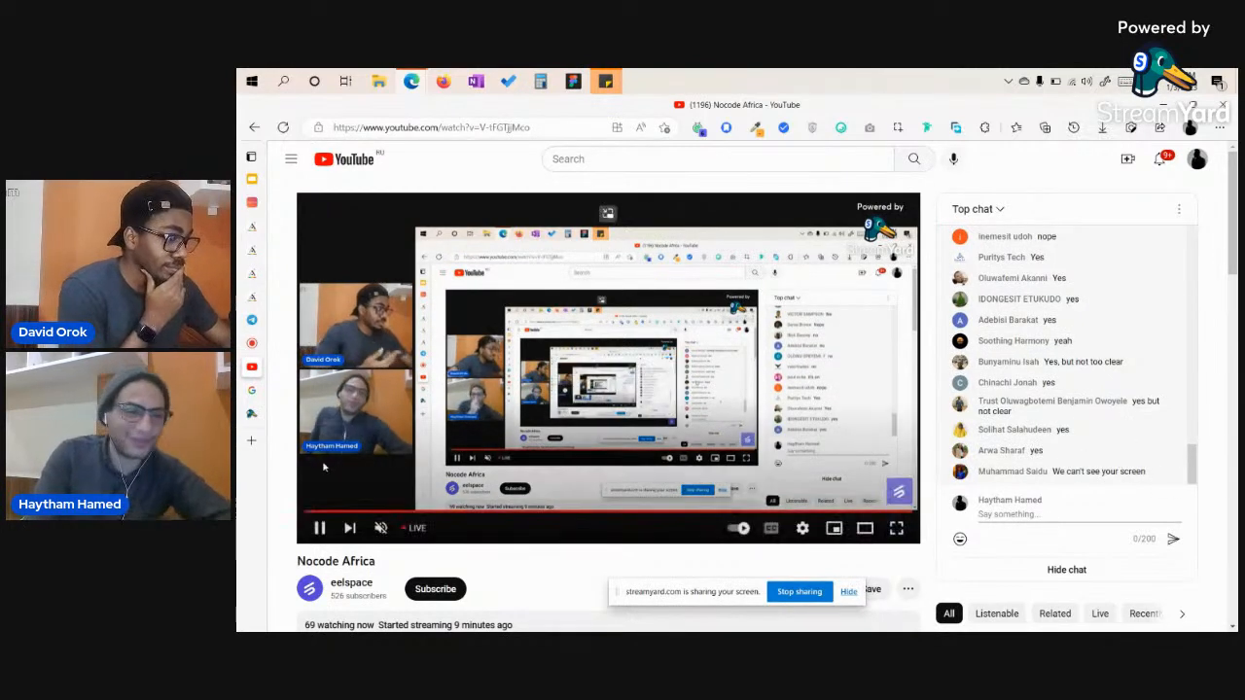
pyautogui.moveTo(255, 352)
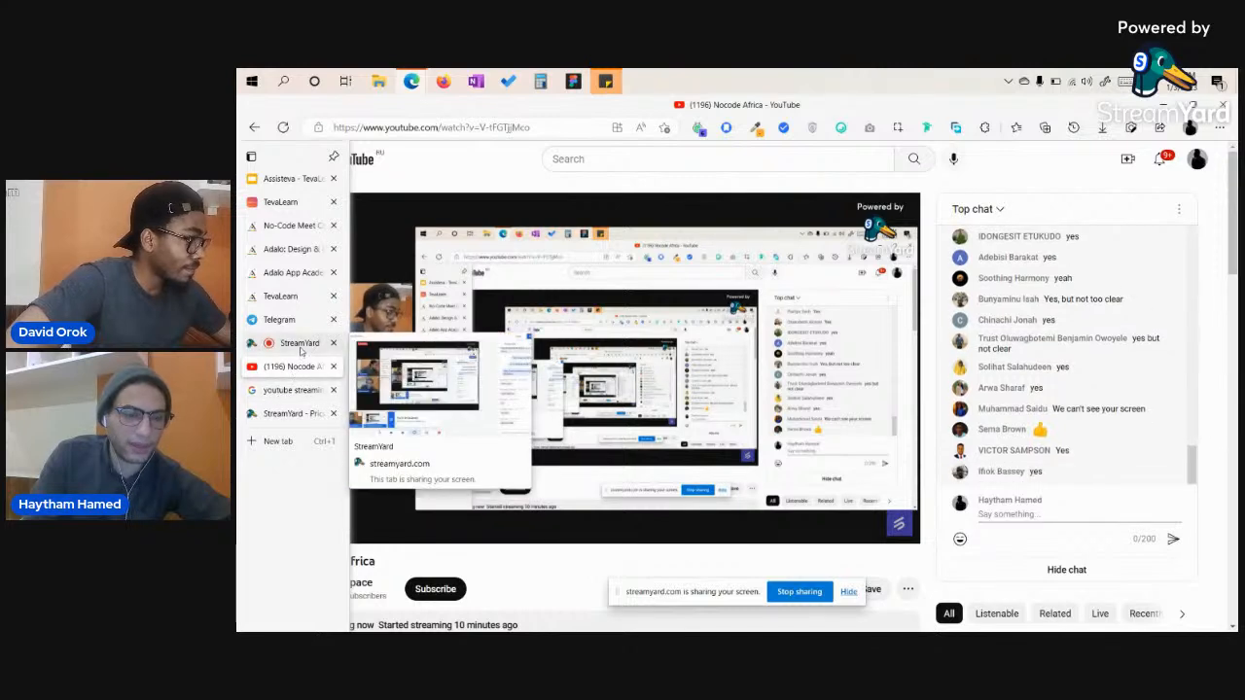
# Skip the impairments question, log out from the TevaLearn Account tab, and move the sharing bar aside.
pyautogui.click(292, 205)
pyautogui.click(734, 450)
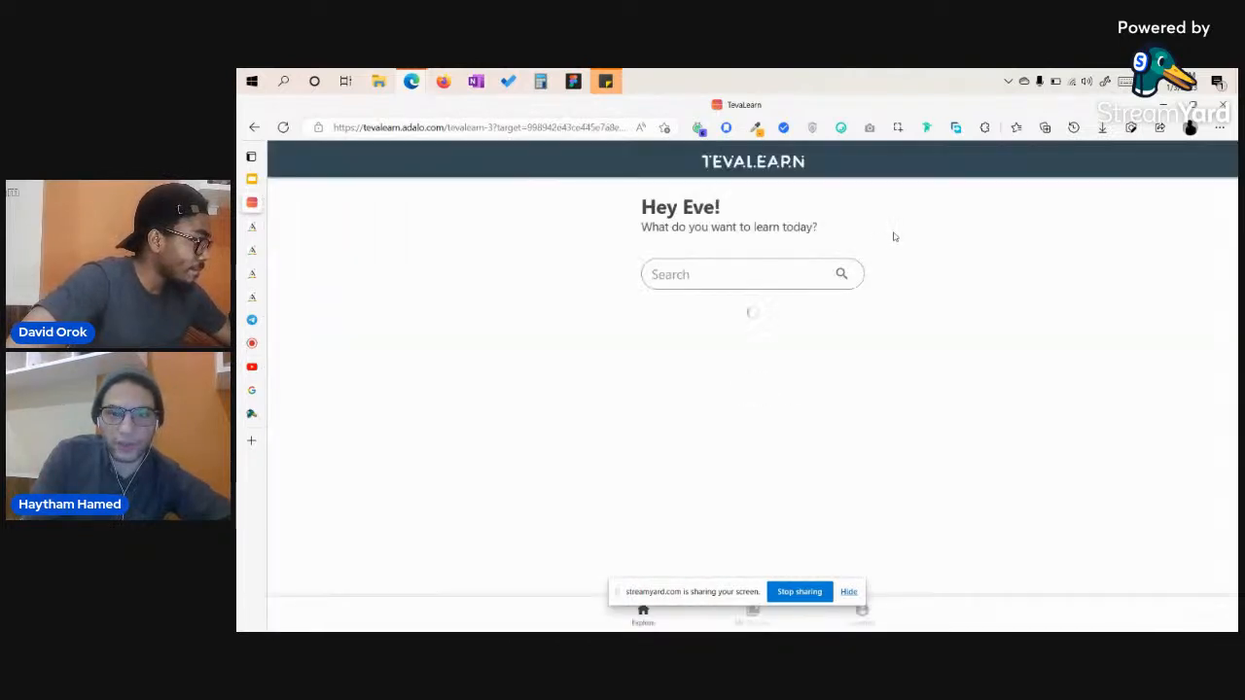
pyautogui.click(846, 620)
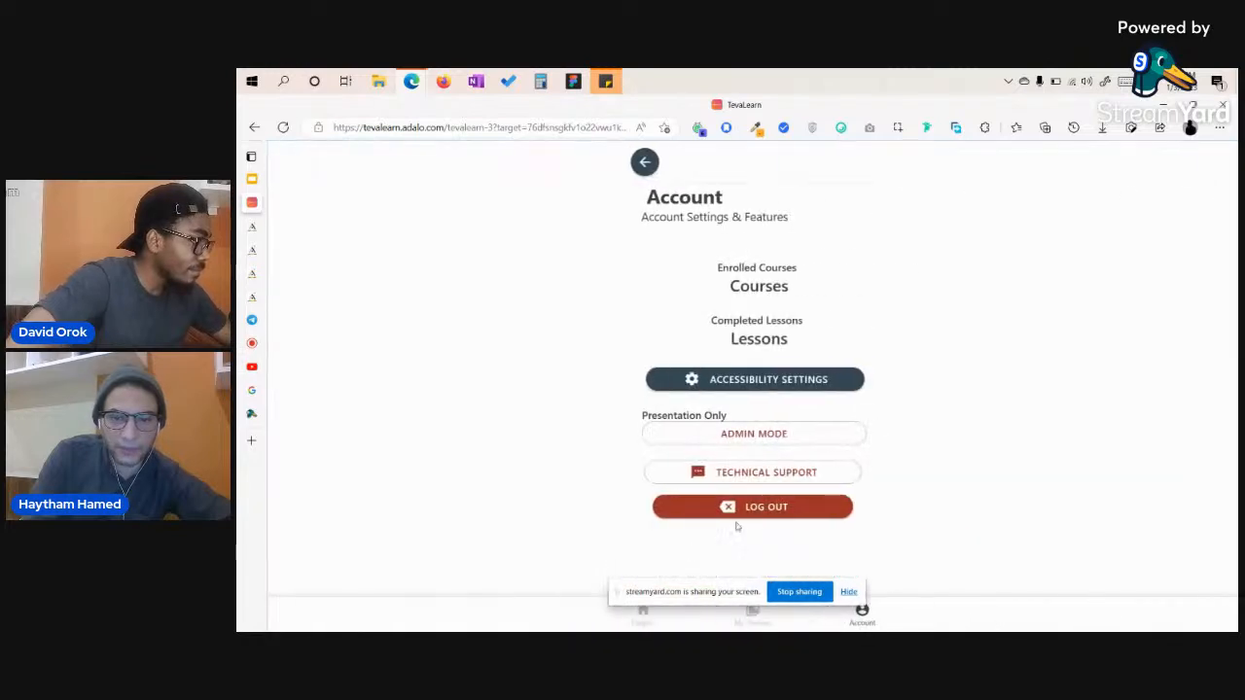
pyautogui.click(770, 508)
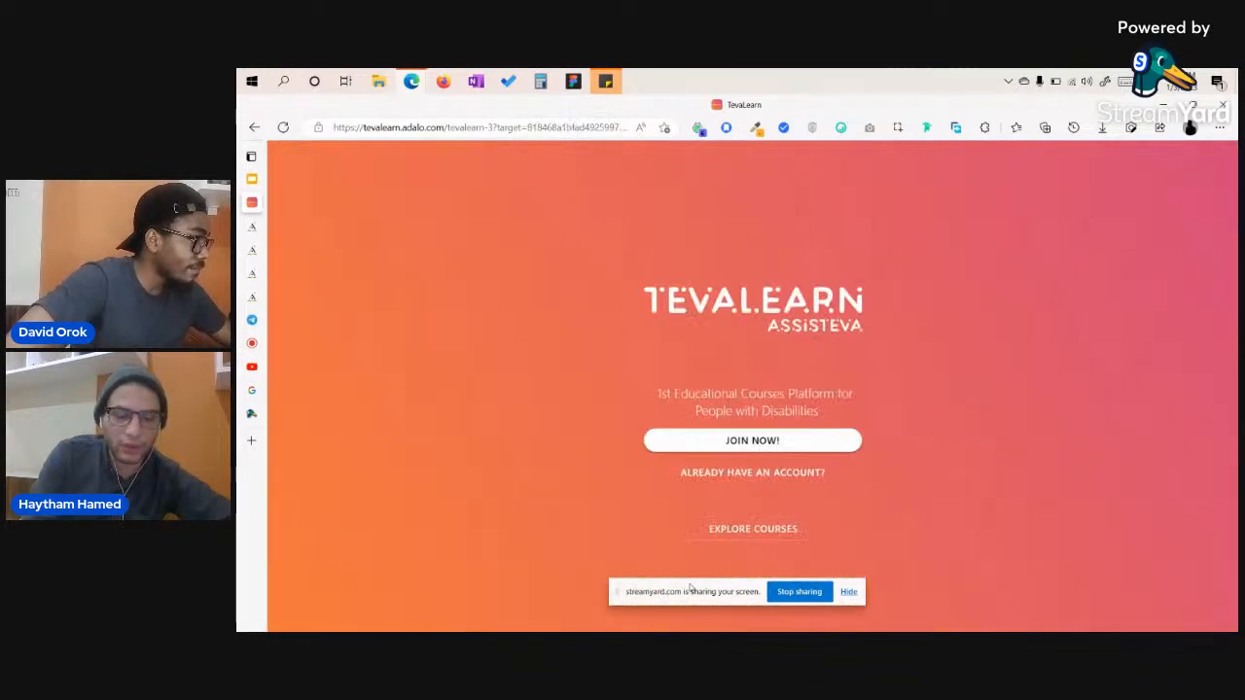
pyautogui.moveTo(691, 595); pyautogui.dragTo(363, 602)
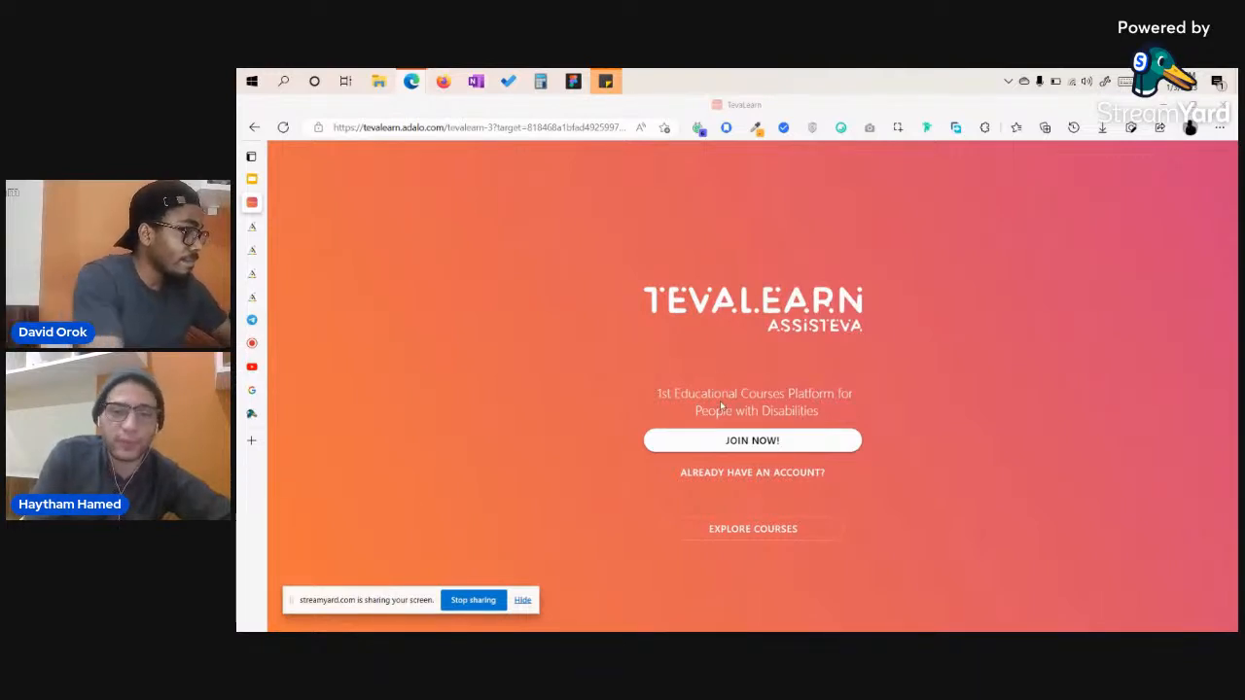
# Log in through Guest Login with the vision impairment unchecked and start learning.
pyautogui.click(759, 474)
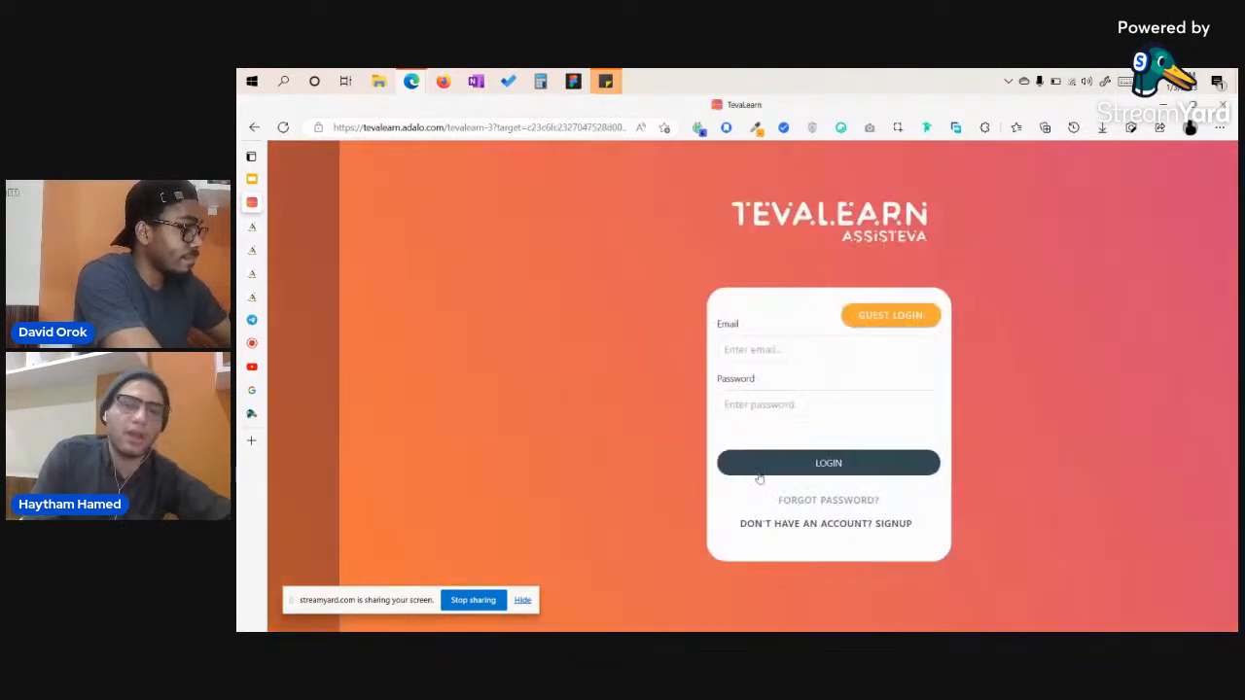
pyautogui.click(819, 316)
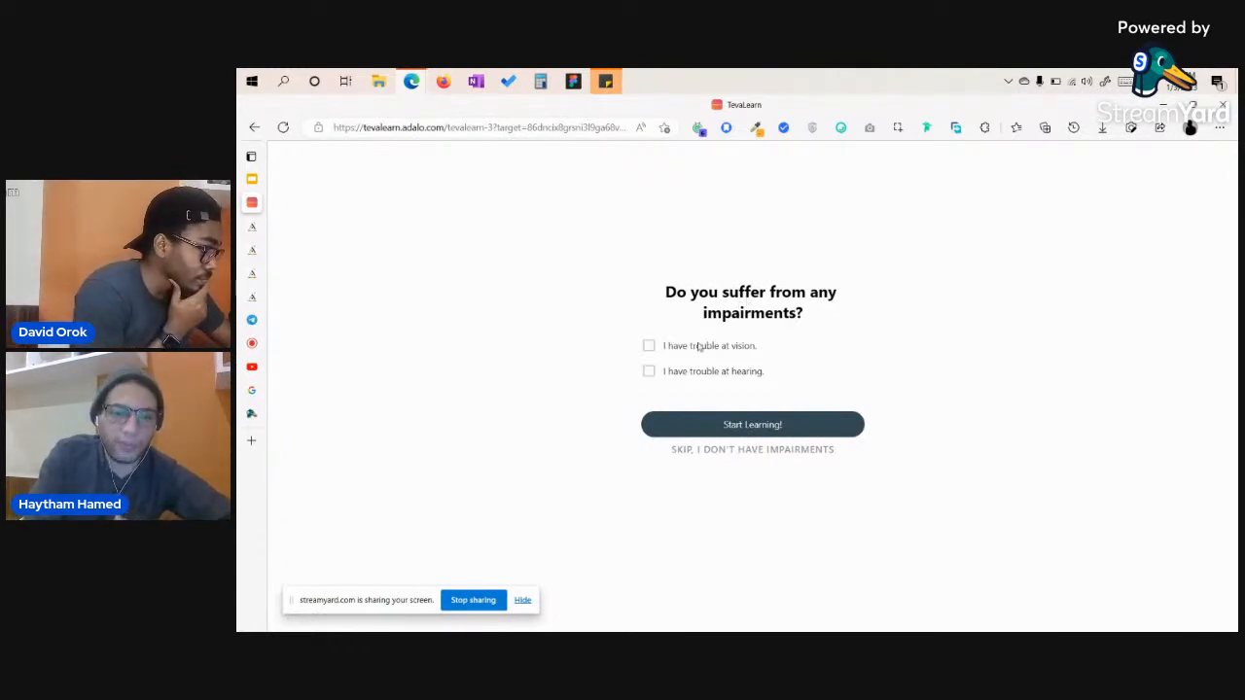
pyautogui.click(649, 348)
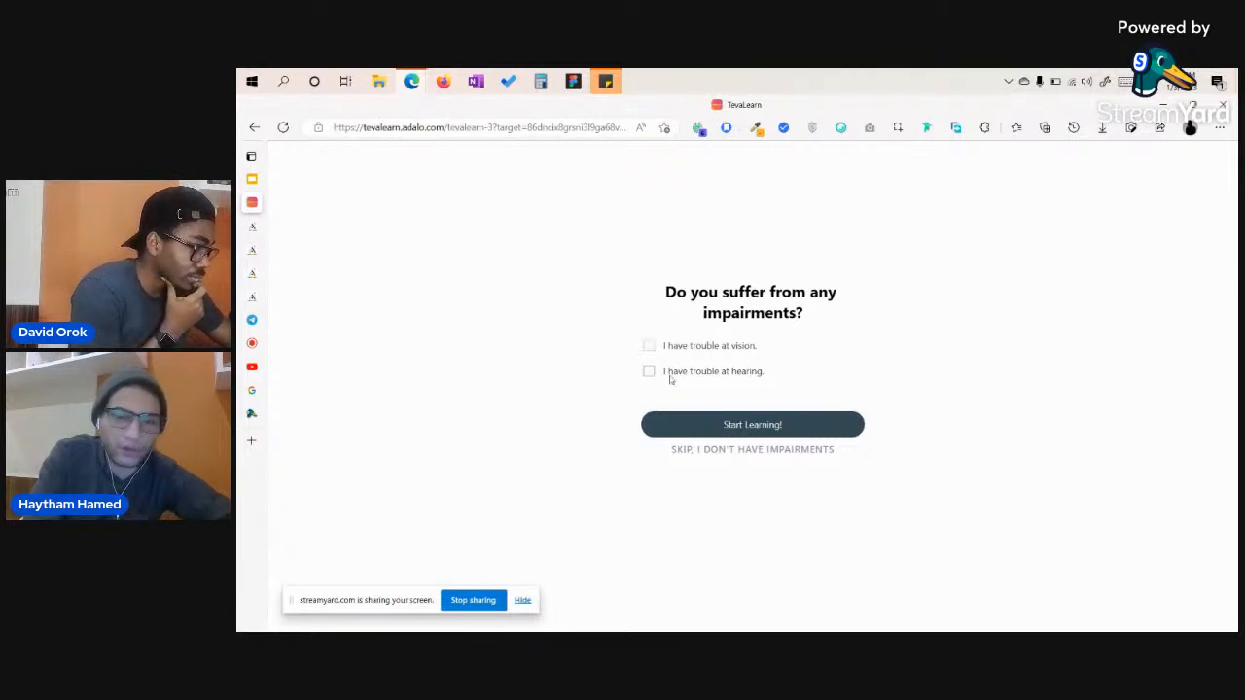
pyautogui.click(780, 426)
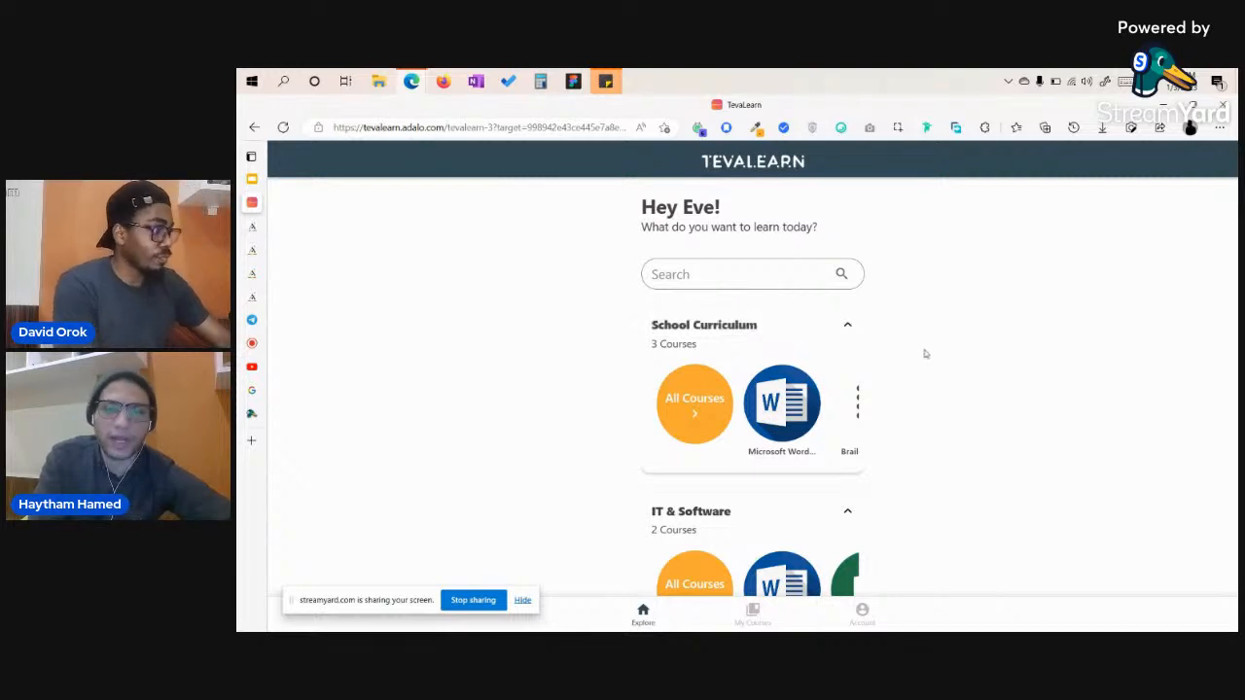
# Collapse and re-expand the home categories, then open the Microsoft Word Using JAWS course.
pyautogui.click(793, 345)
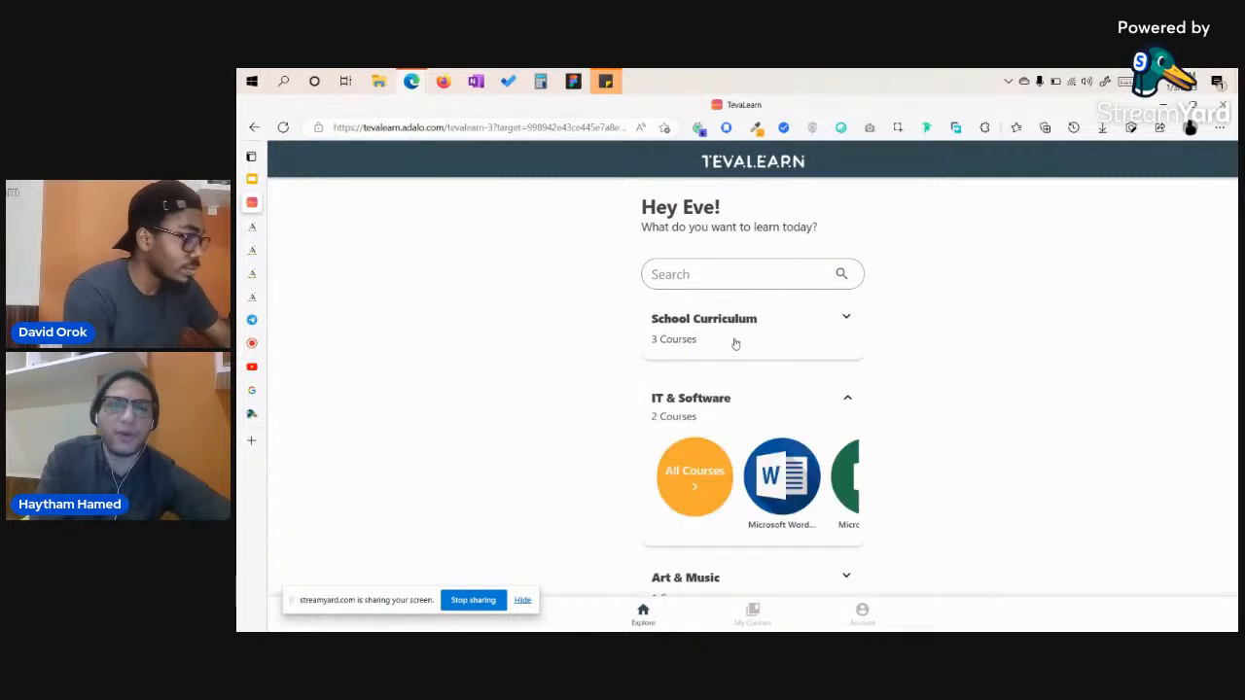
pyautogui.click(766, 401)
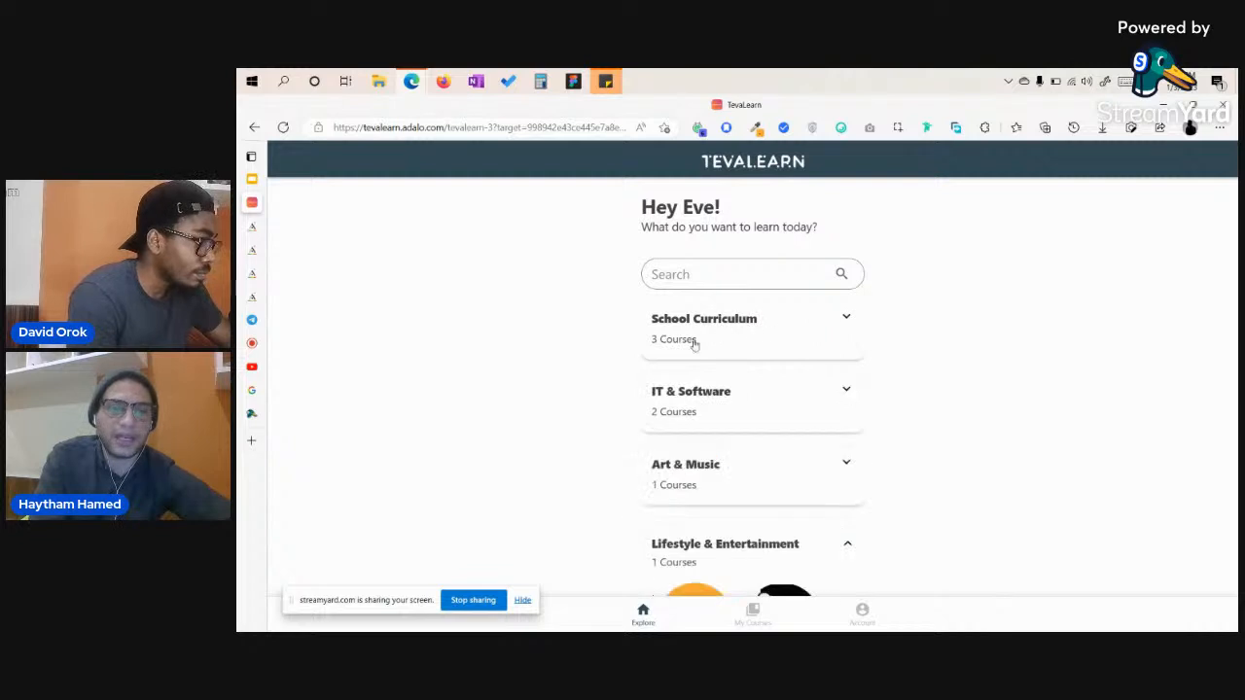
pyautogui.click(783, 334)
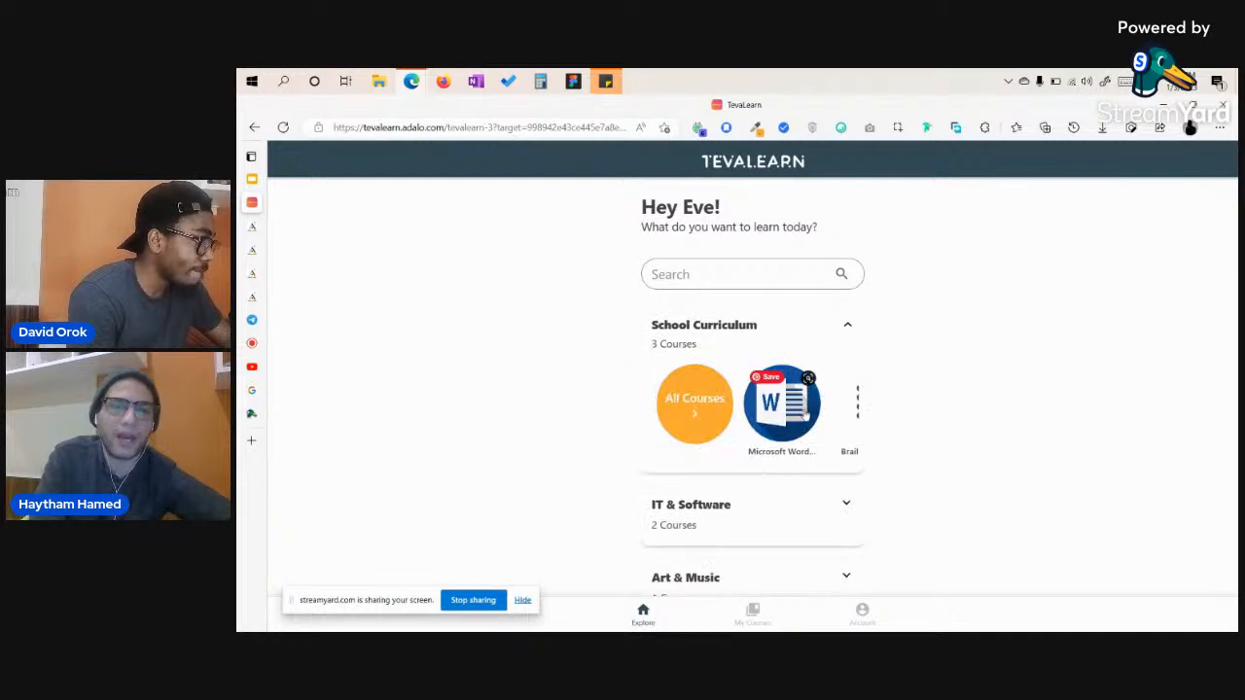
pyautogui.click(781, 416)
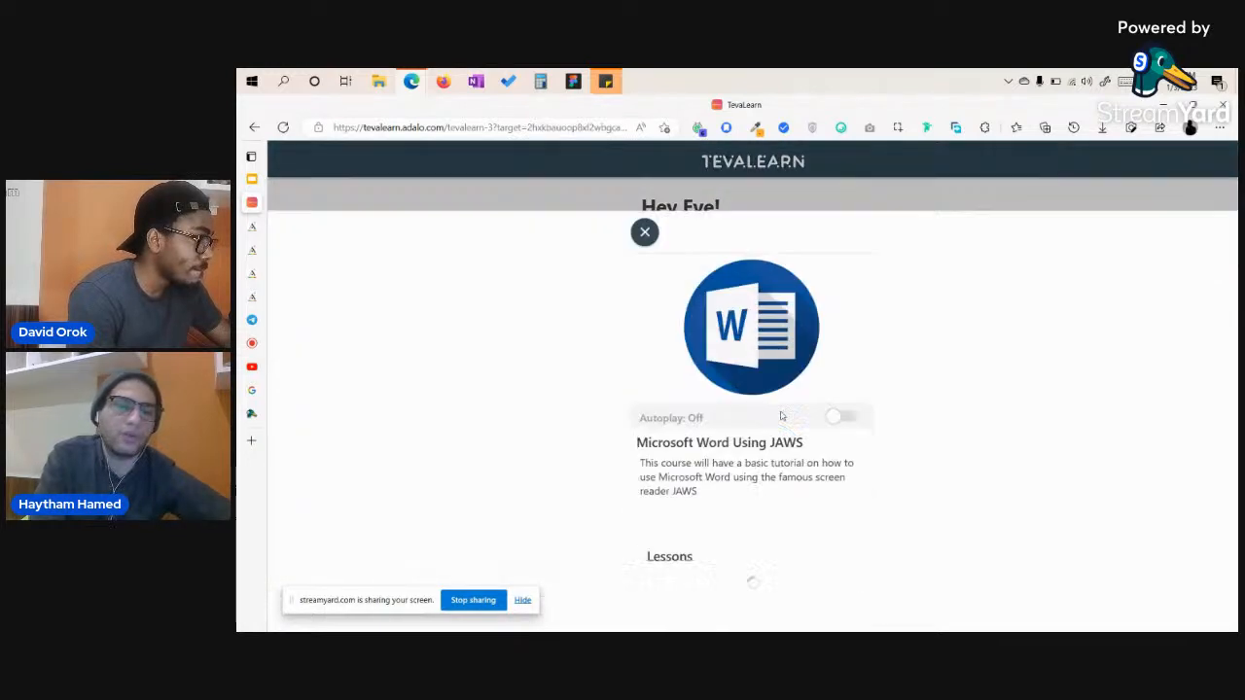
# Turn Autoplay on, unenroll and re-add the course, then open and pause lesson 1.
pyautogui.click(845, 351)
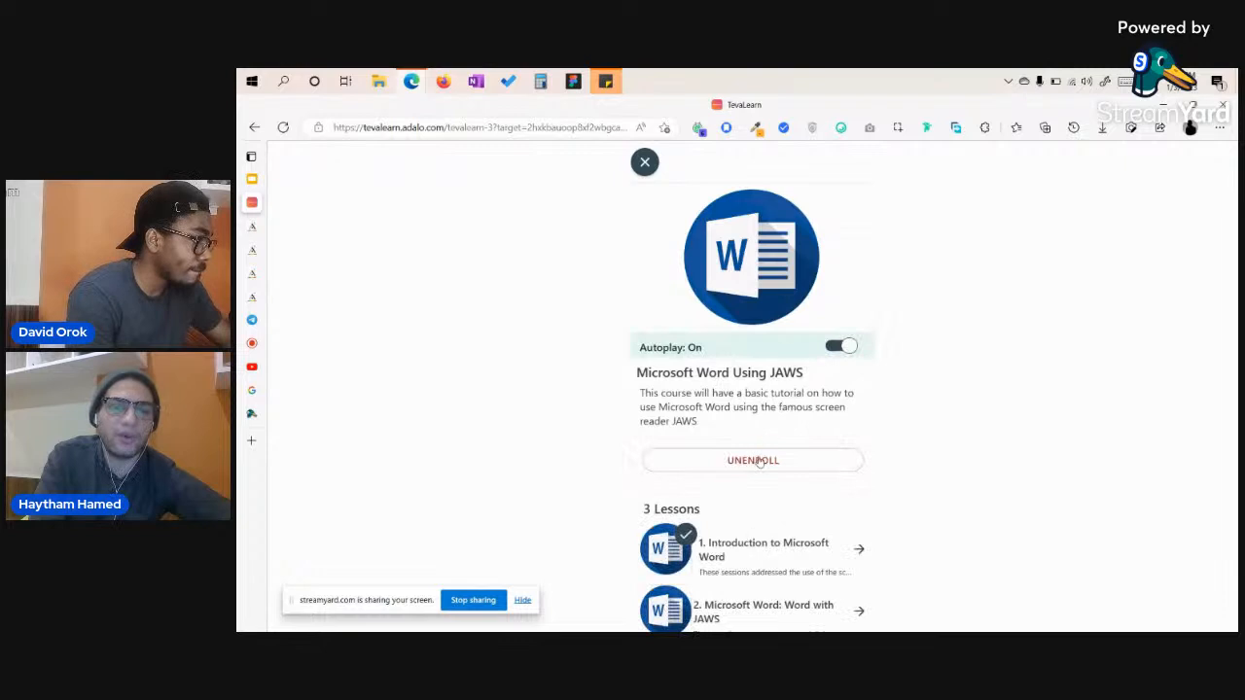
pyautogui.click(758, 463)
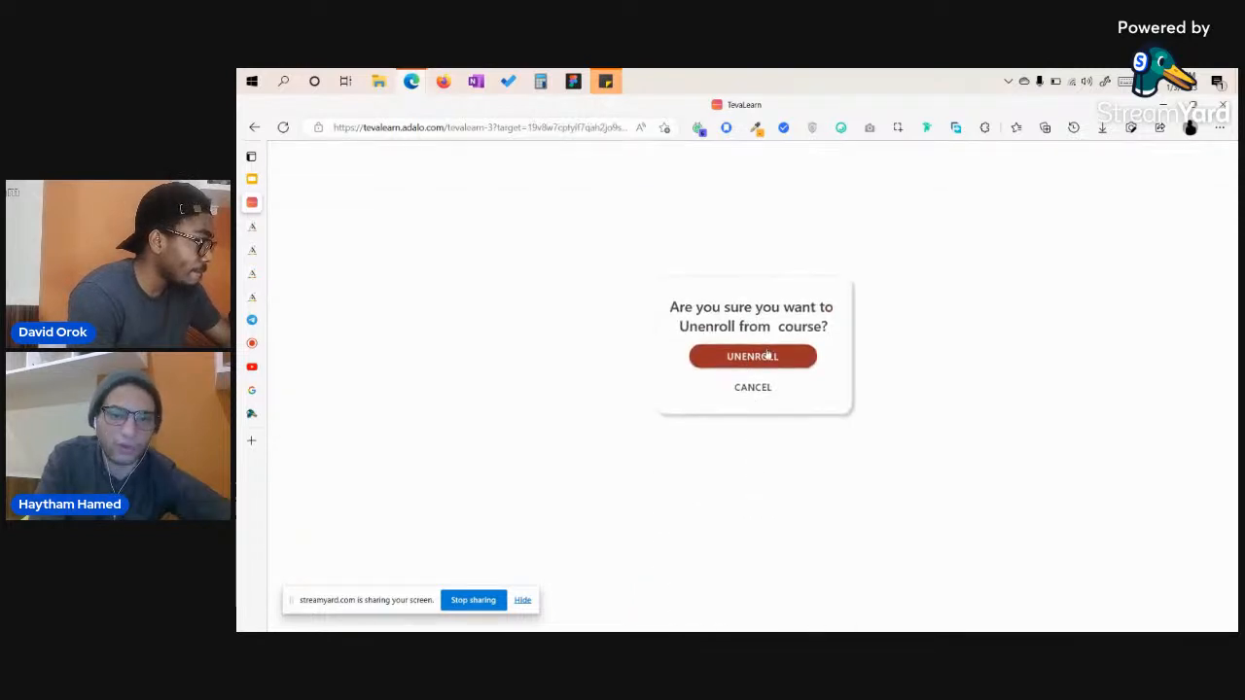
pyautogui.click(767, 355)
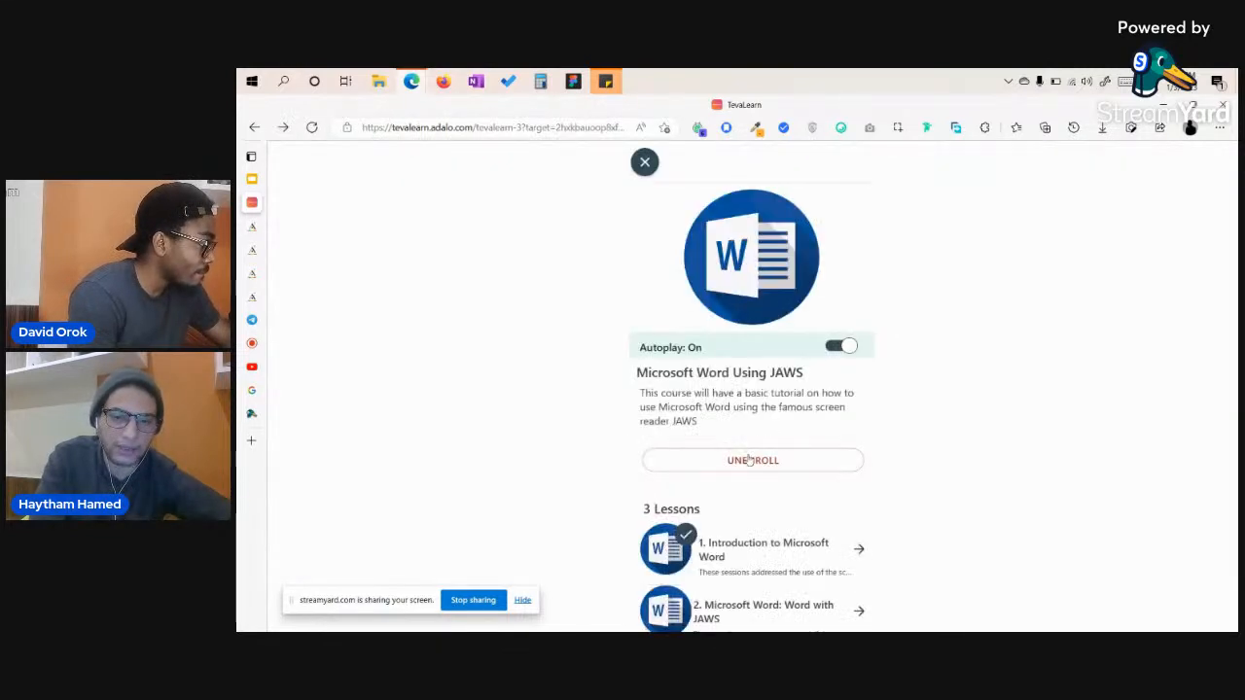
pyautogui.click(745, 467)
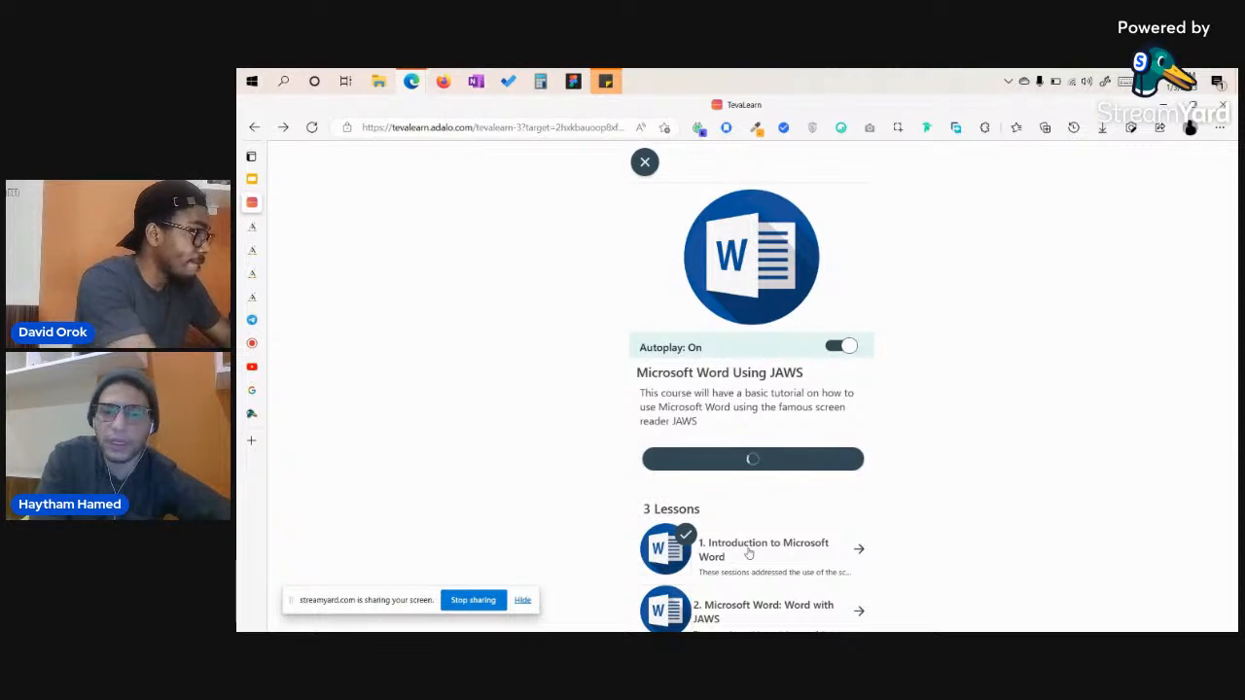
pyautogui.click(748, 551)
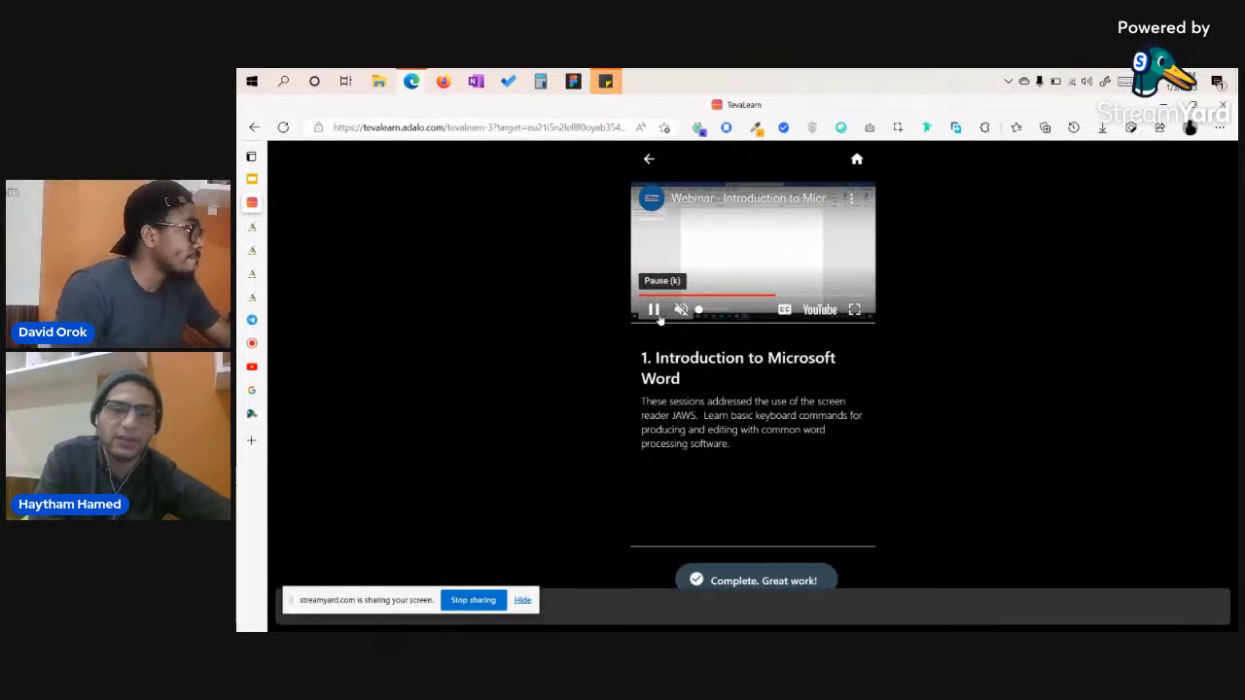
pyautogui.click(657, 317)
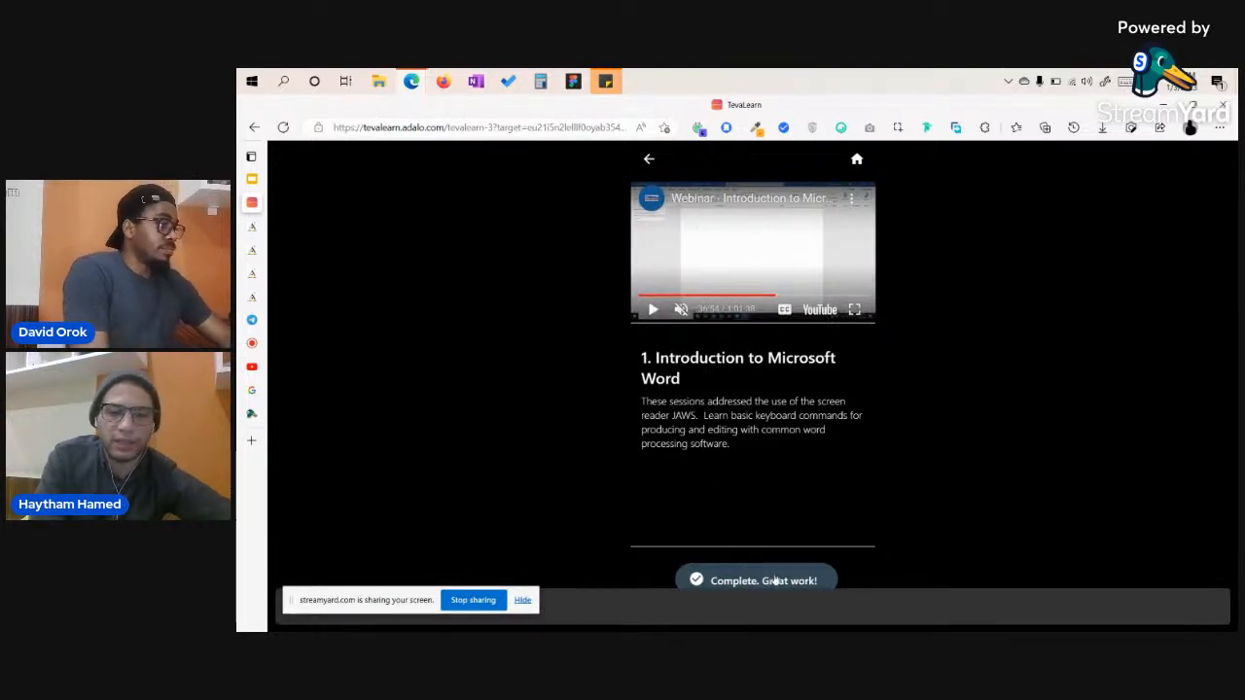
# Search the courses for 'Bra' and open the Braille: Grade 1 course.
pyautogui.click(856, 159)
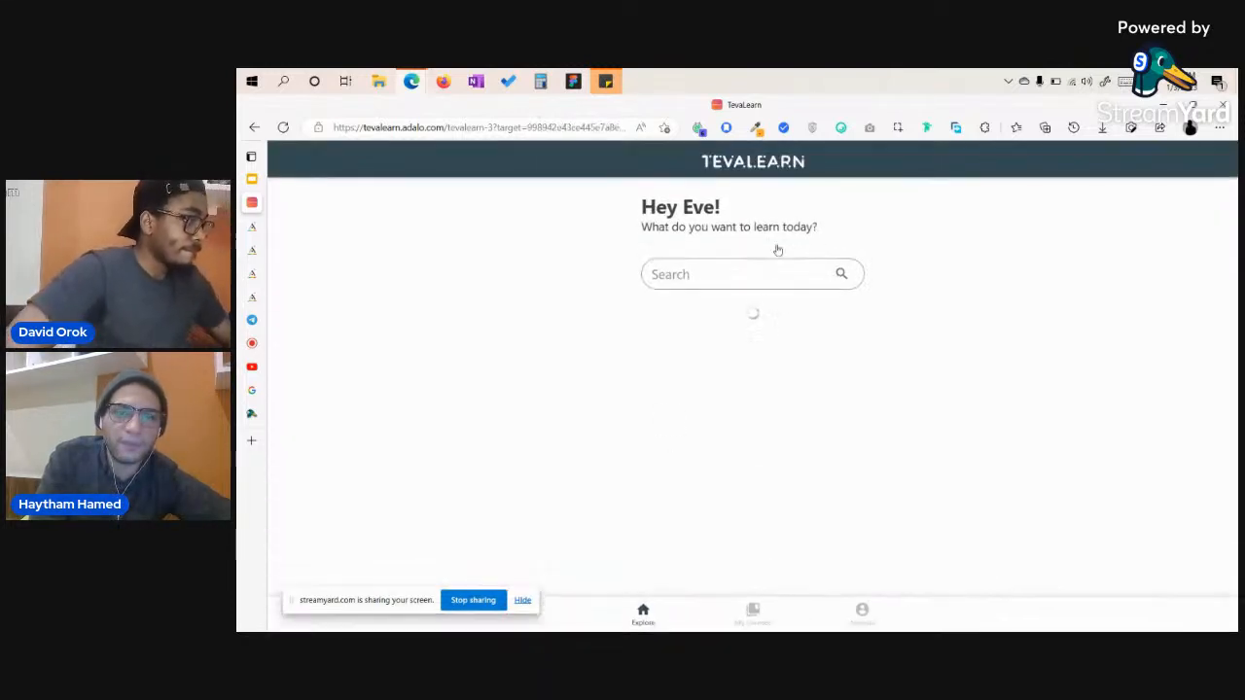
pyautogui.click(719, 278)
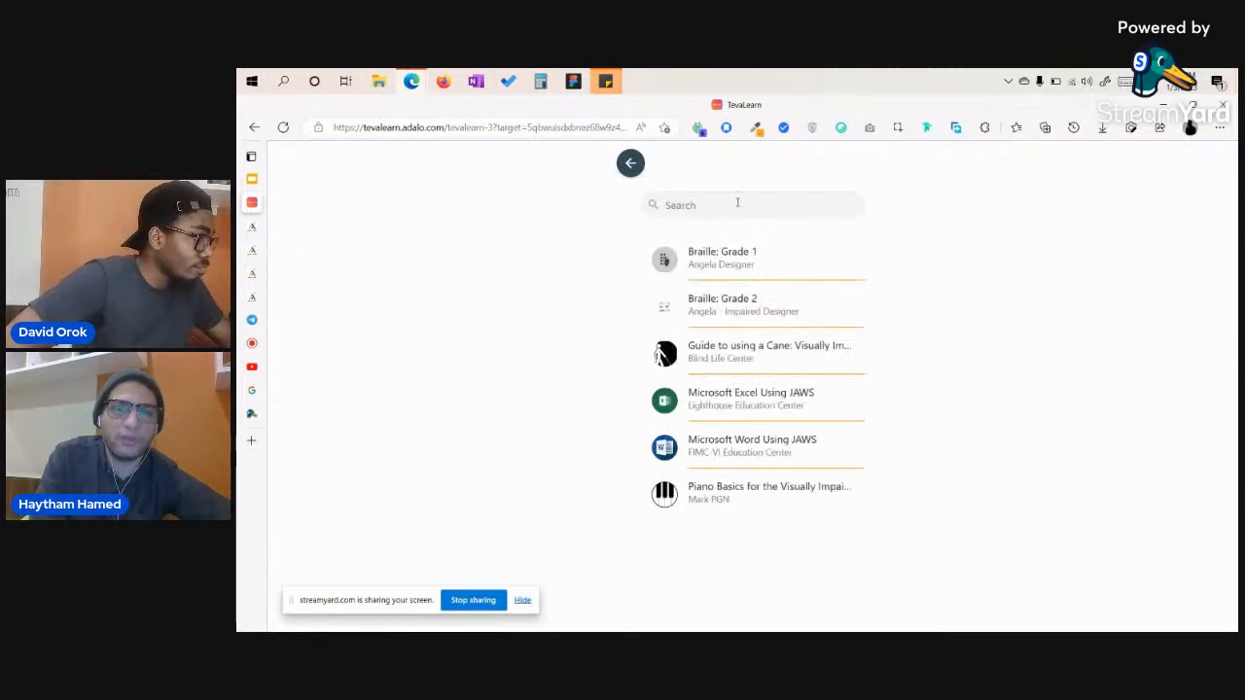
pyautogui.click(737, 202)
pyautogui.write('Braille')
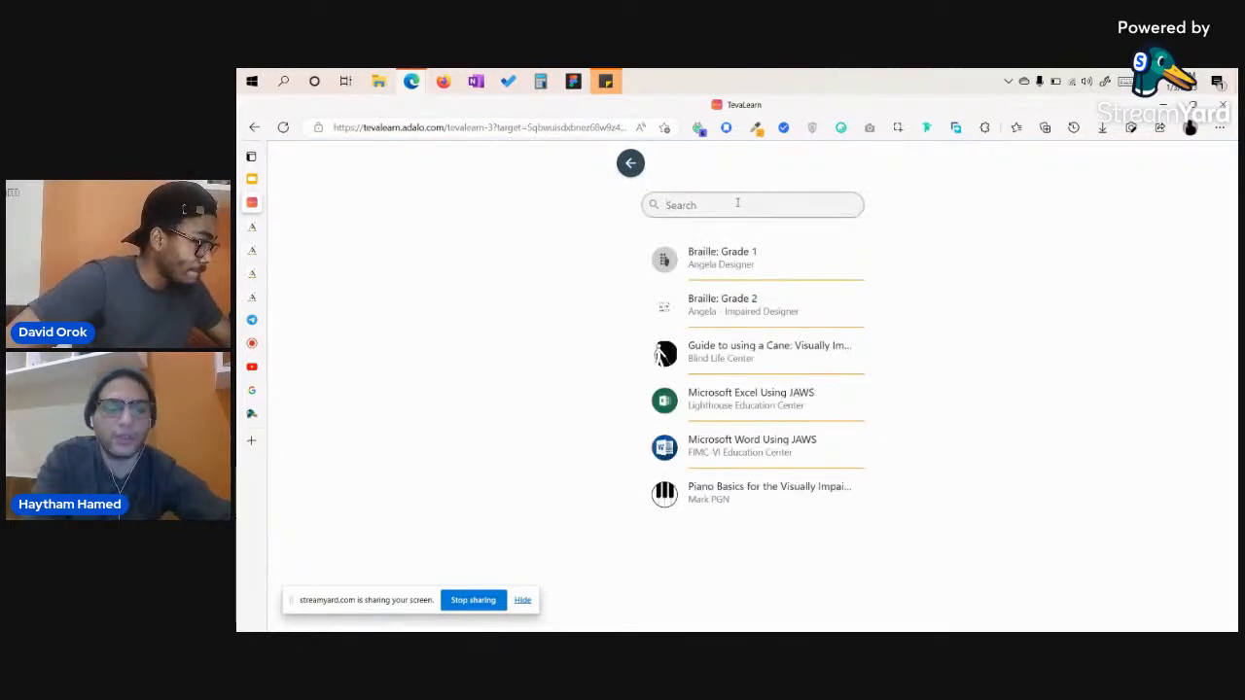
pyautogui.click(700, 261)
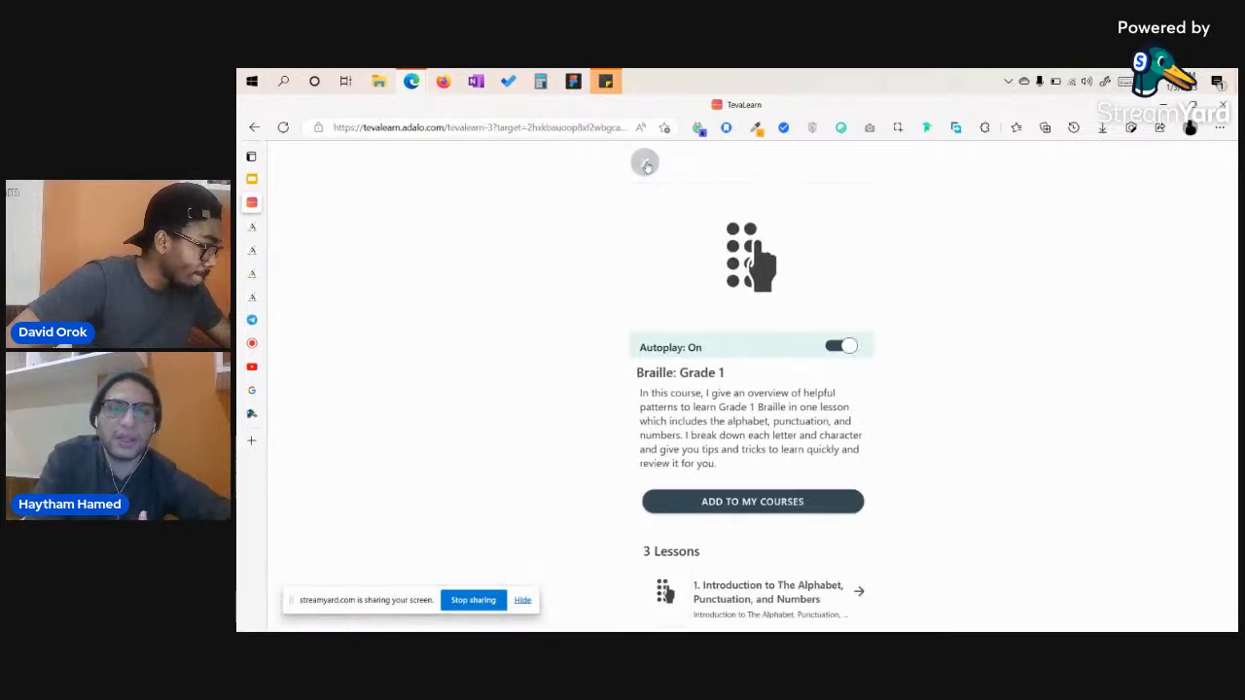
# Close Braille: Grade 1 and show the enrolled Braille: Grade 2 and Microsoft Word courses.
pyautogui.click(644, 163)
pyautogui.click(634, 167)
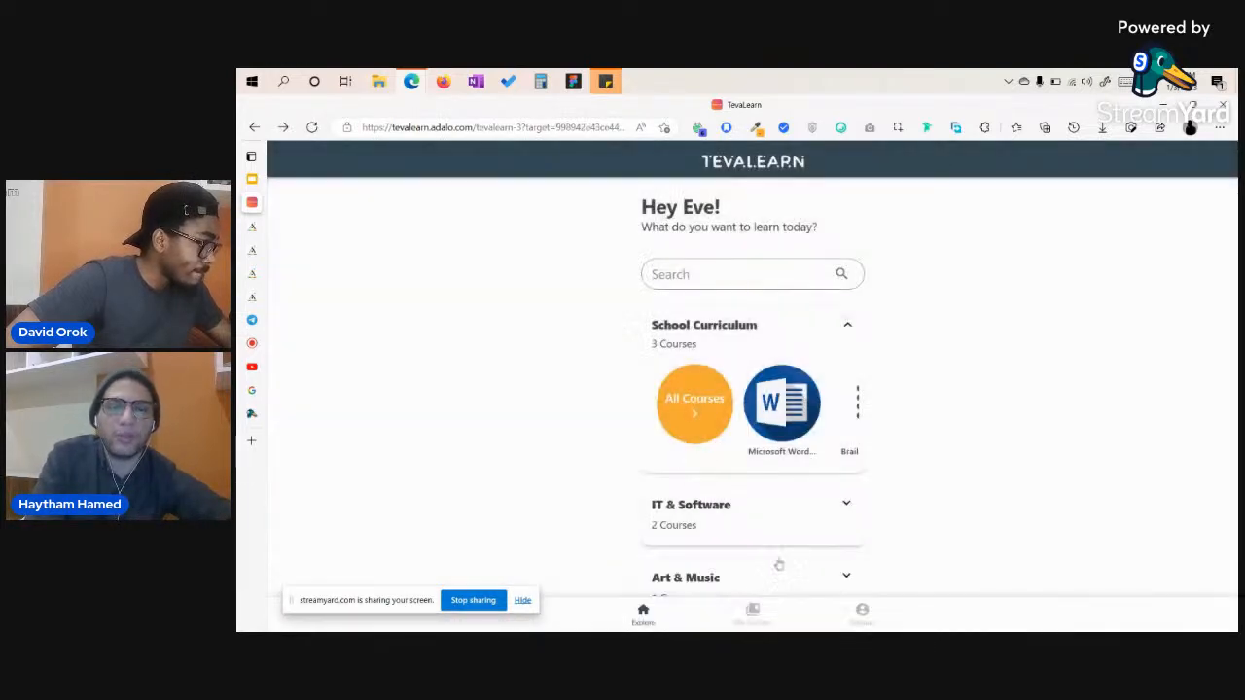
pyautogui.click(752, 617)
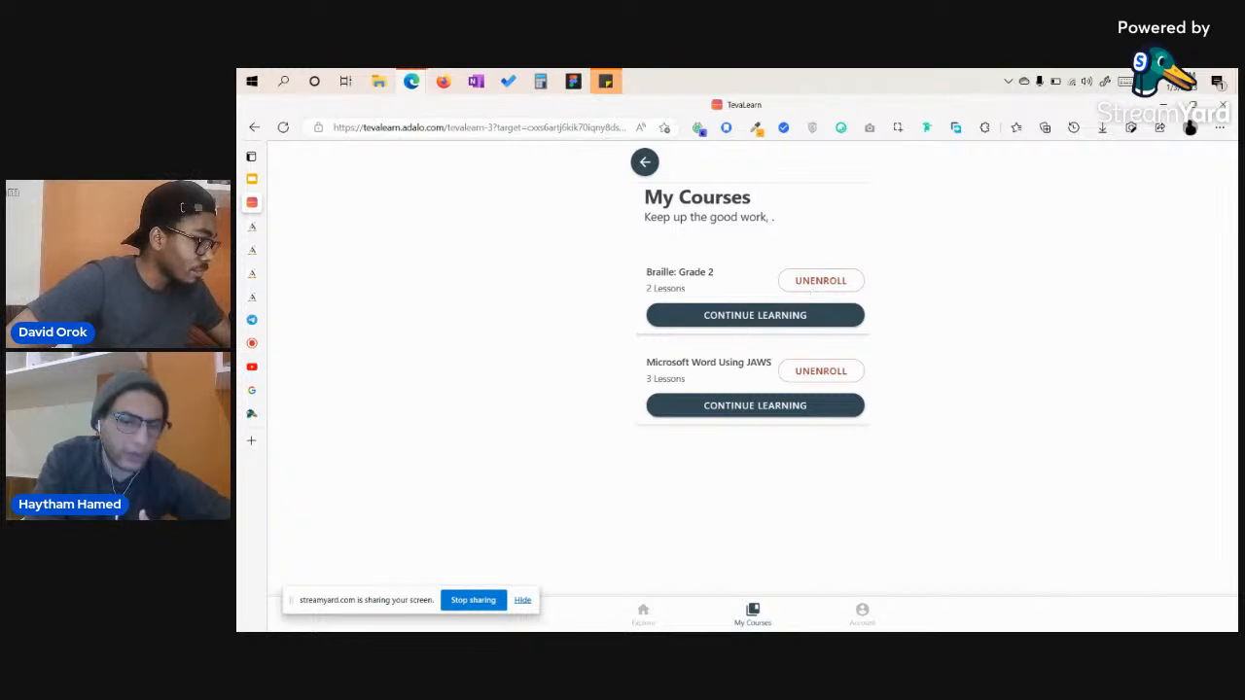
# Open Accessibility Settings from Account and skip it with 'Skip, I don't have impairments'.
pyautogui.click(863, 613)
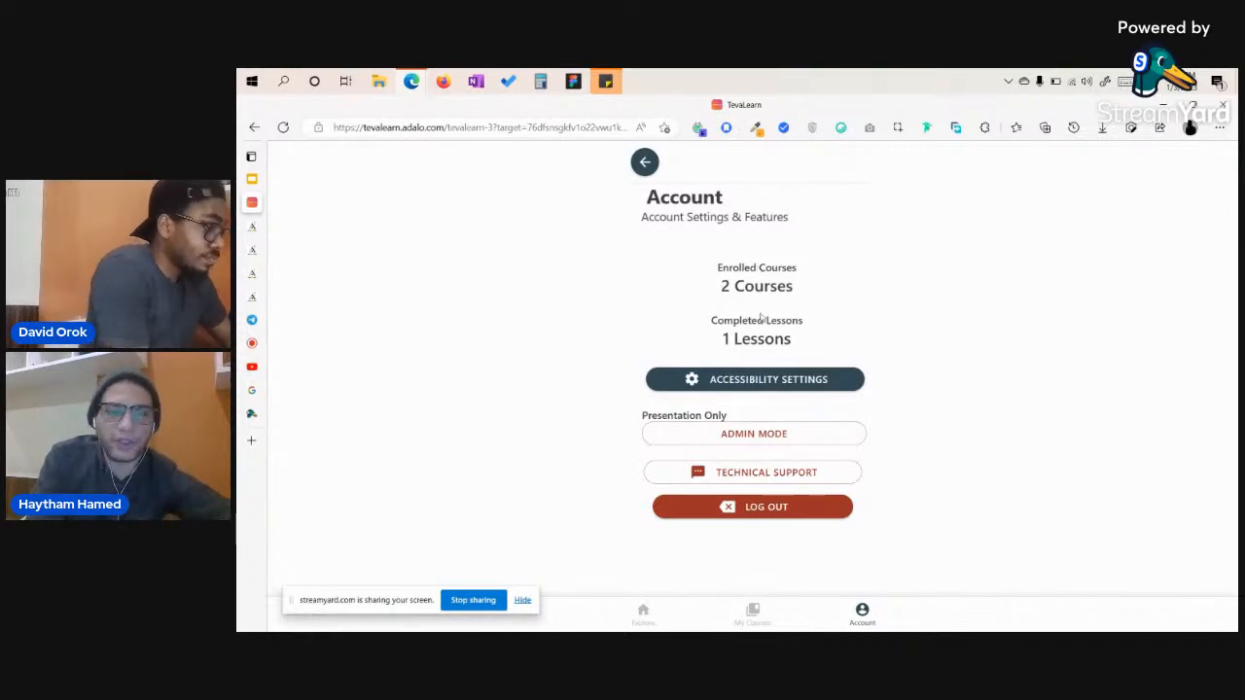
pyautogui.click(751, 381)
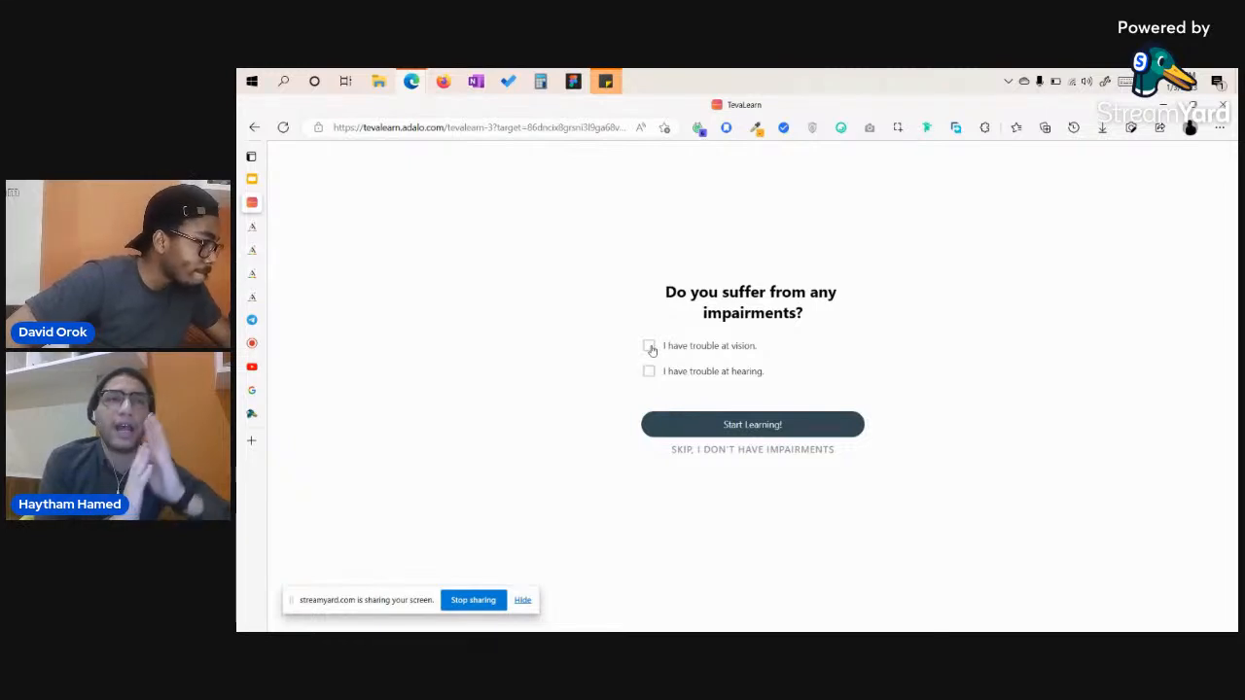
pyautogui.click(757, 450)
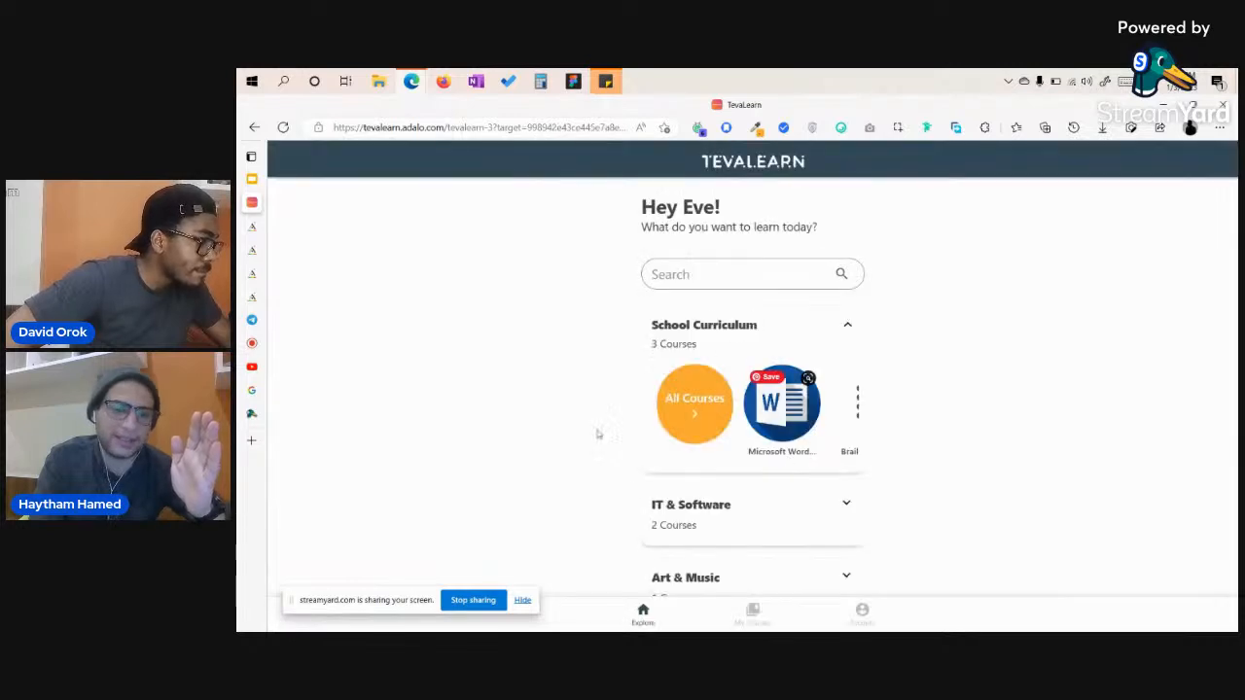
# In Accessibility Settings tick 'I have trouble at vision' and start learning in the visually-impaired layout.
pyautogui.click(873, 614)
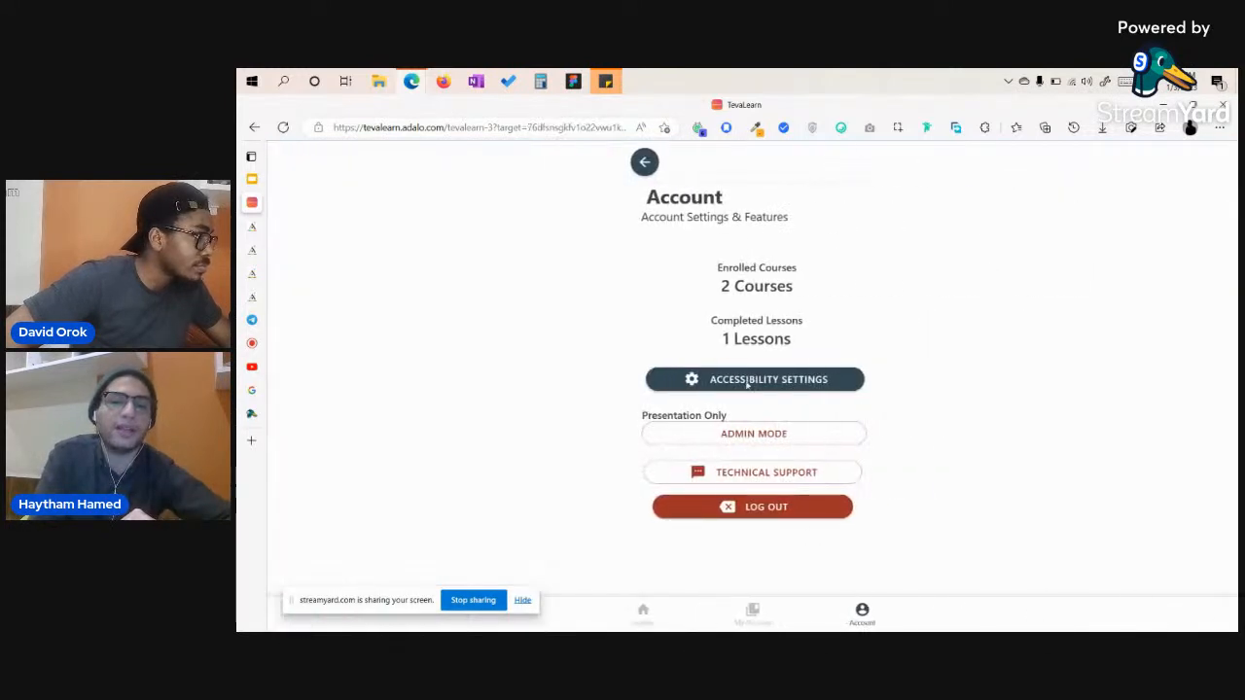
pyautogui.click(778, 381)
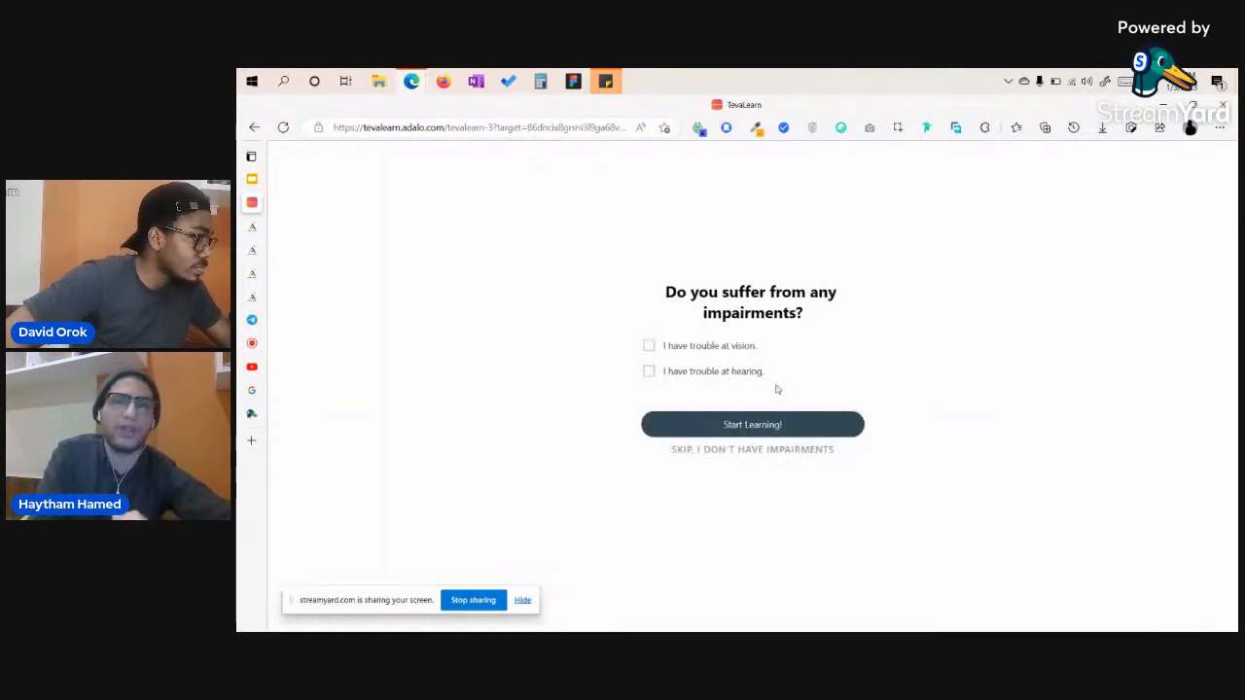
pyautogui.click(647, 346)
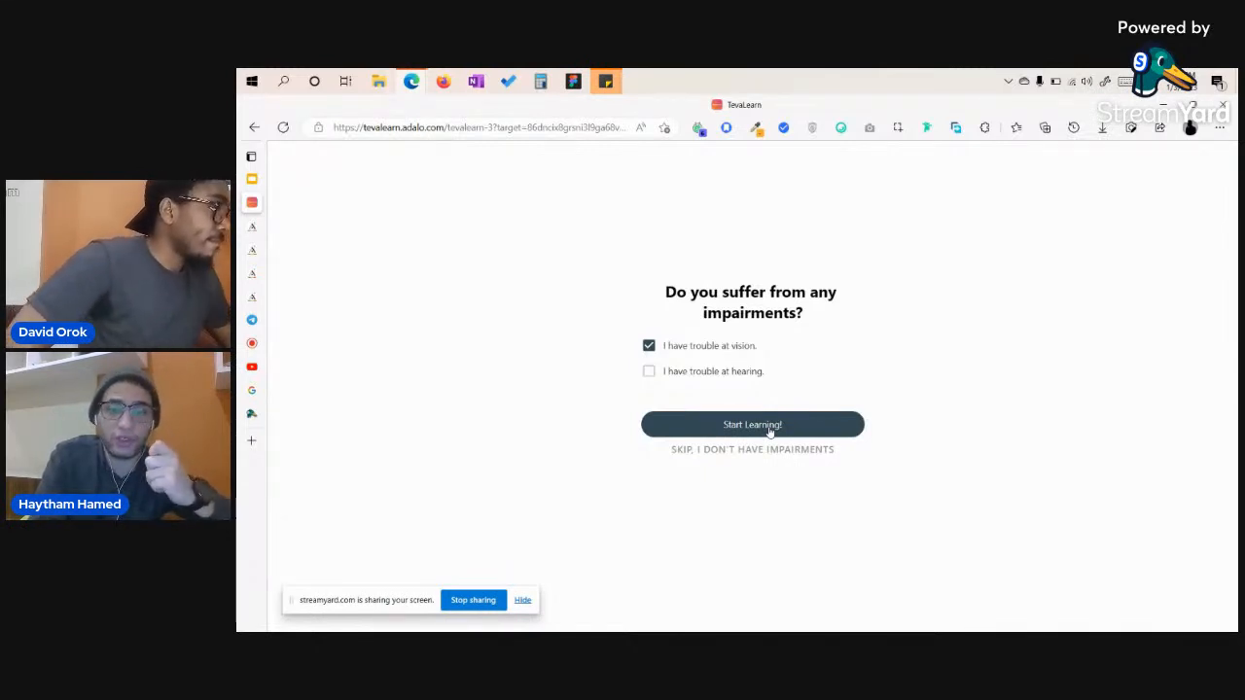
pyautogui.click(768, 431)
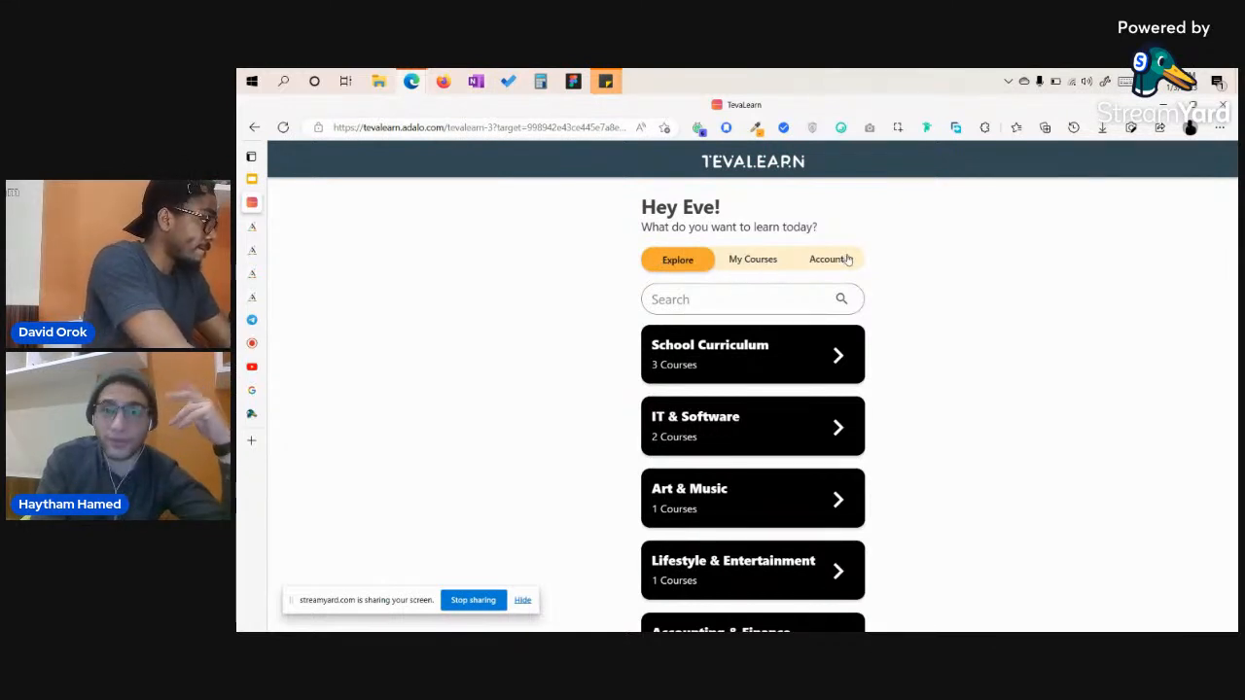
pyautogui.scroll(-2, 738, 474)
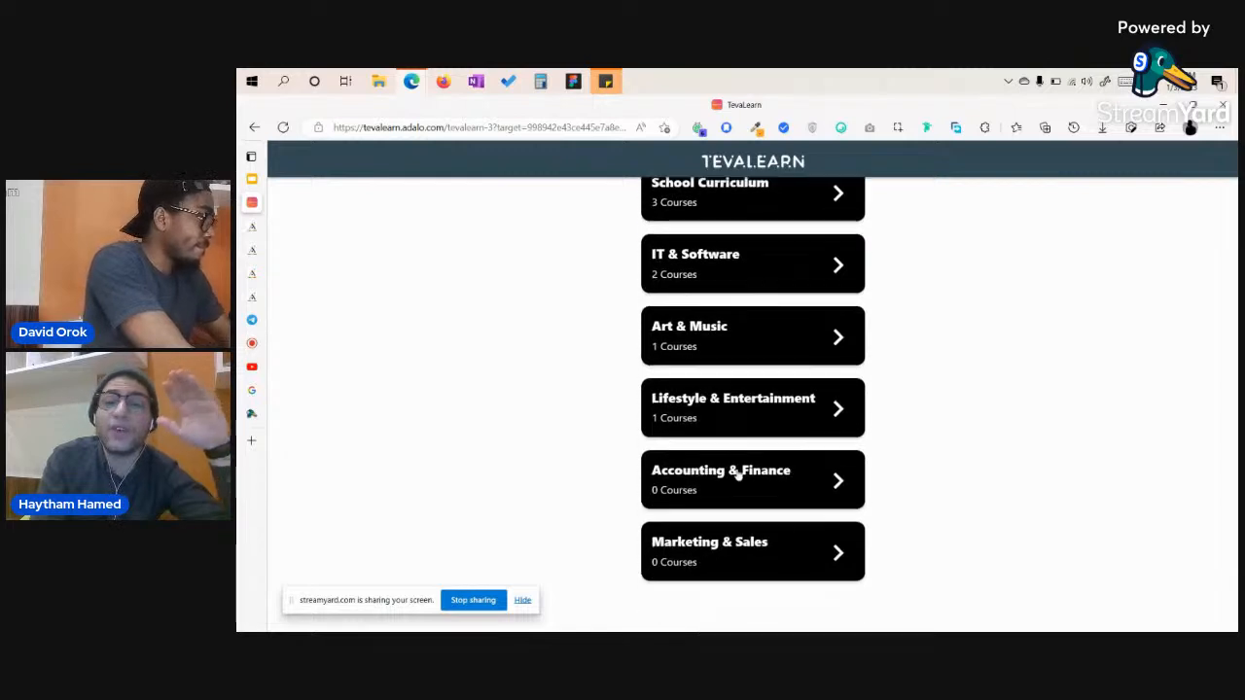
pyautogui.scroll(2, 738, 474)
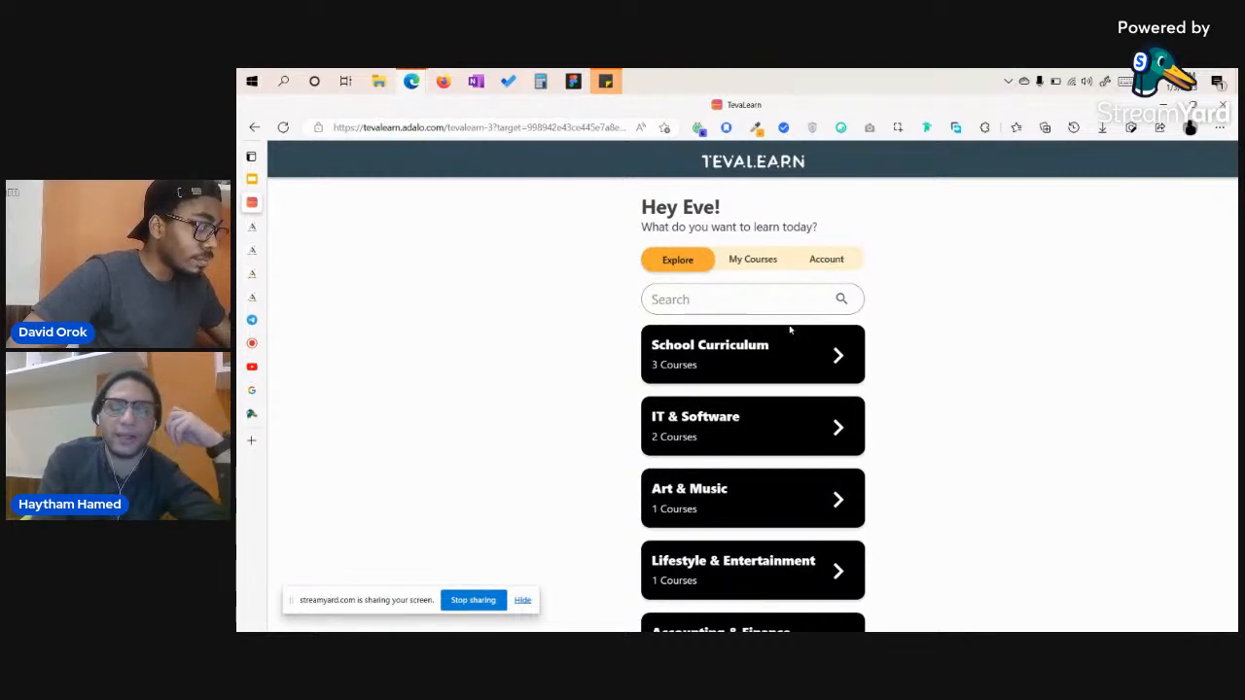
# Complete lesson 1 Alphabetic Wordsigns in Braille: Grade 2, then check Account's 2 courses, 1 lesson.
pyautogui.click(773, 376)
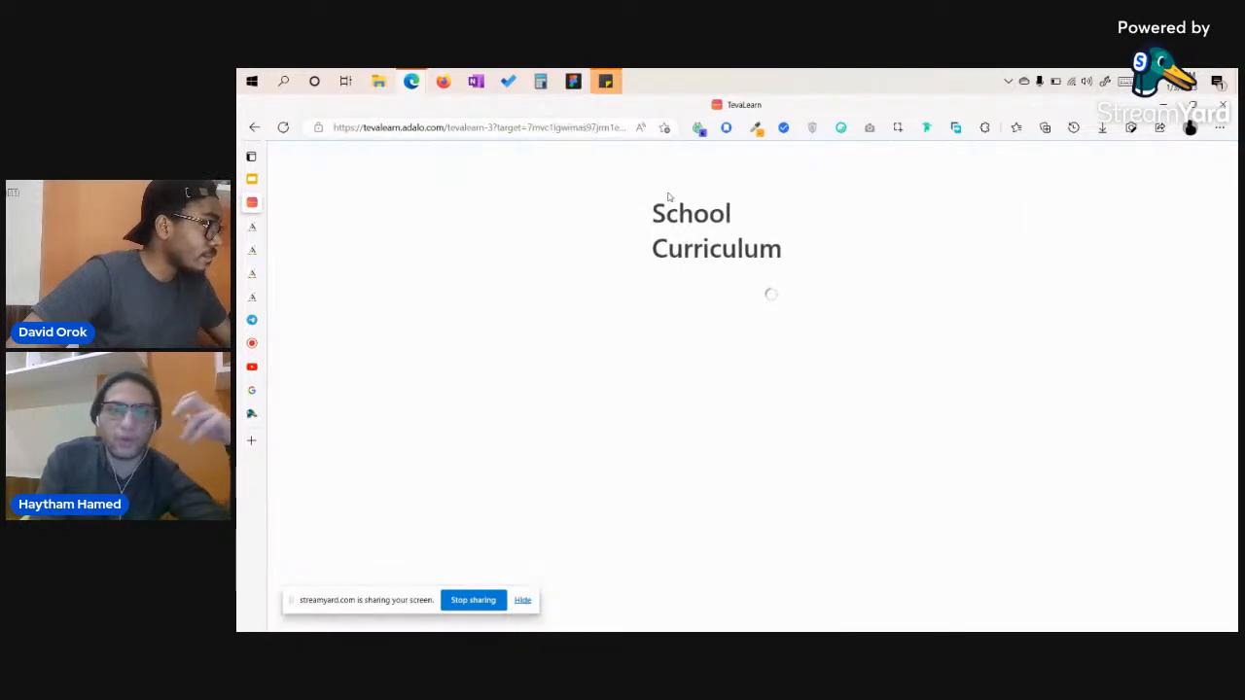
pyautogui.click(736, 365)
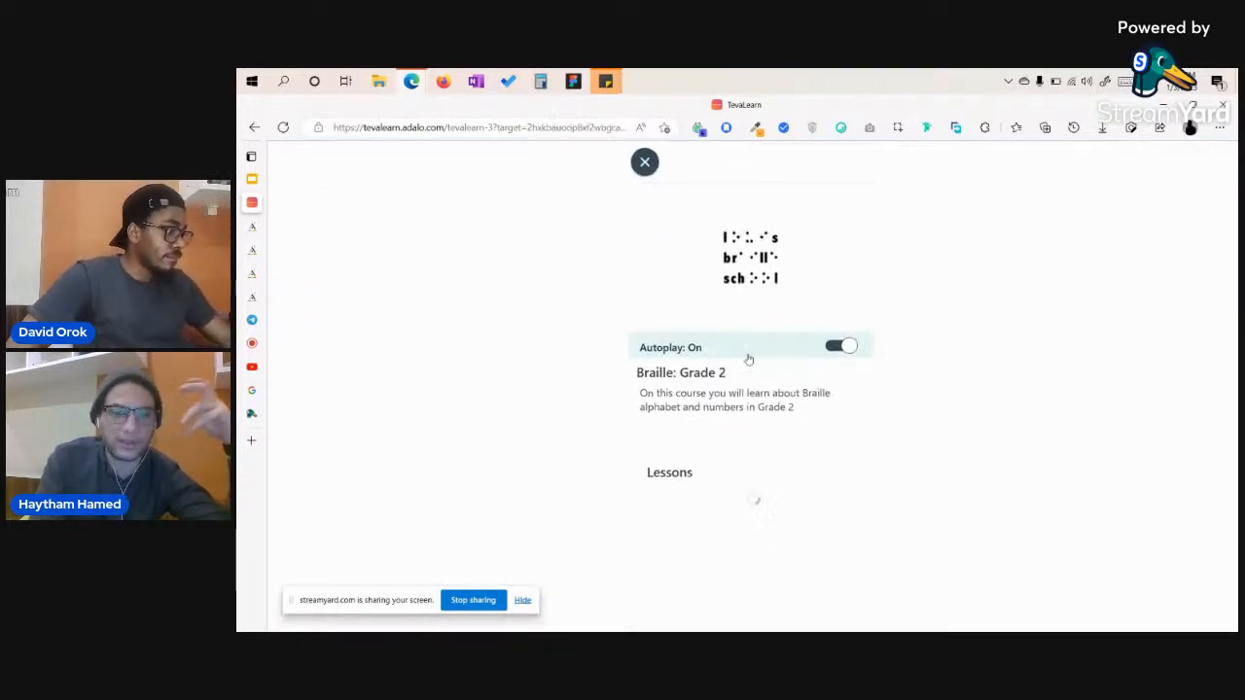
pyautogui.click(759, 533)
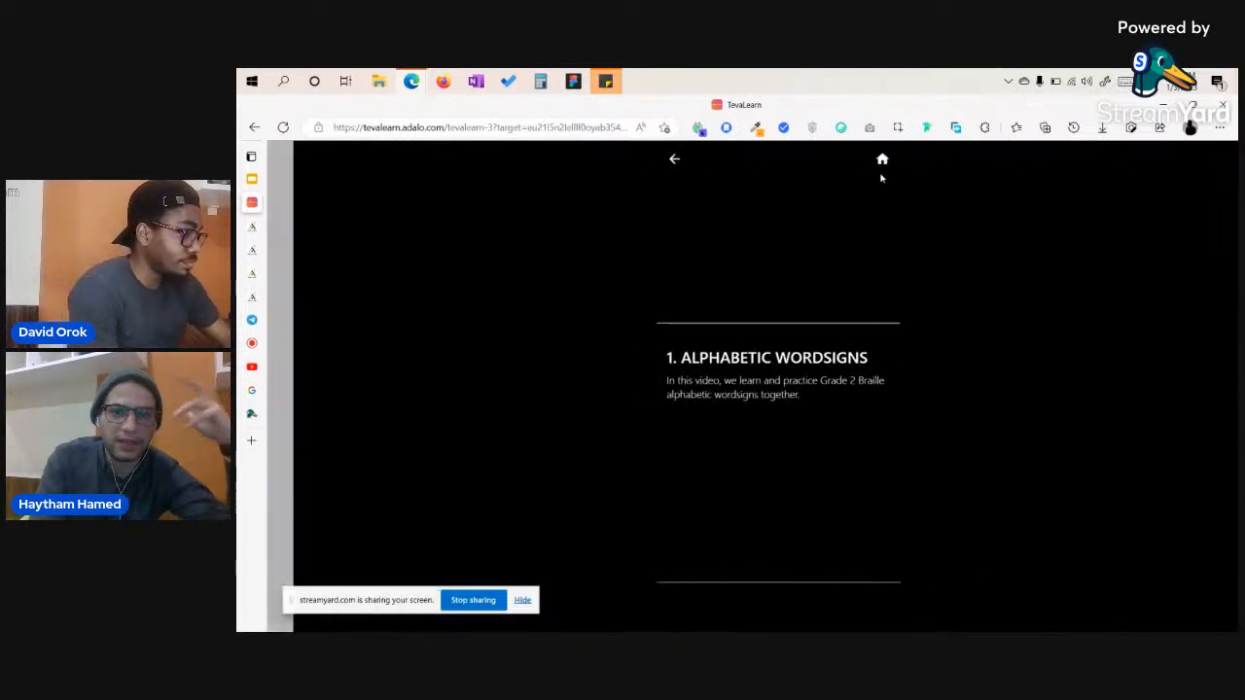
pyautogui.click(856, 160)
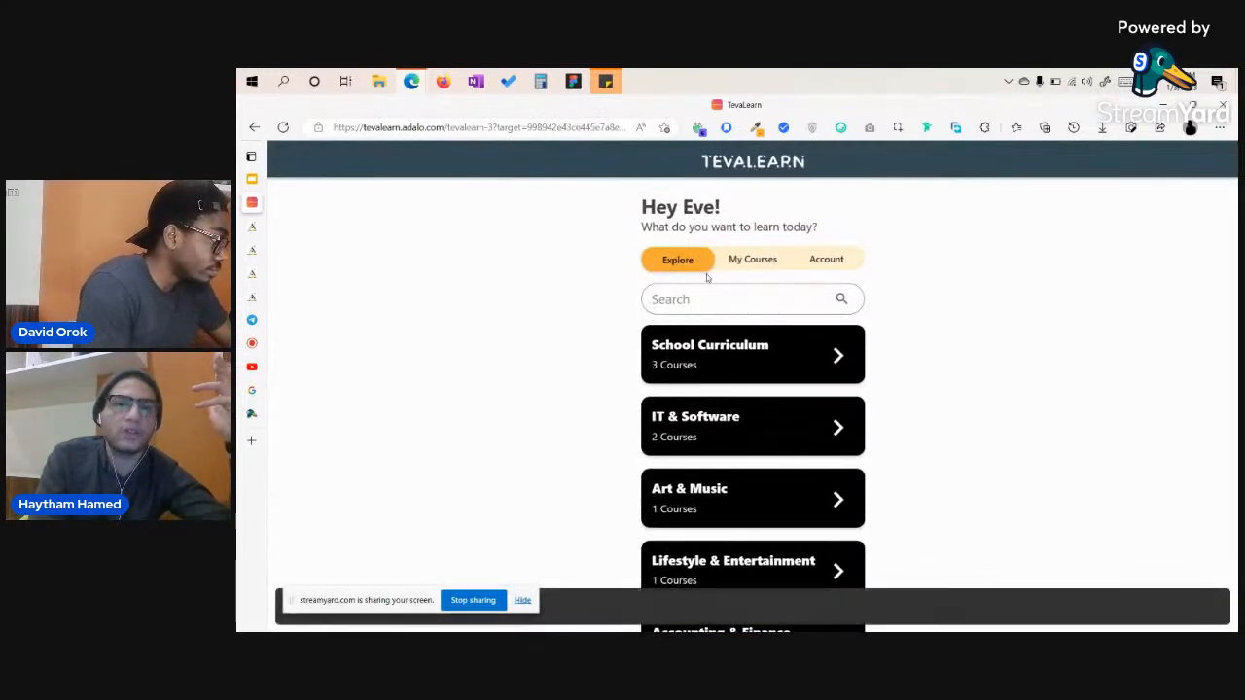
pyautogui.click(813, 259)
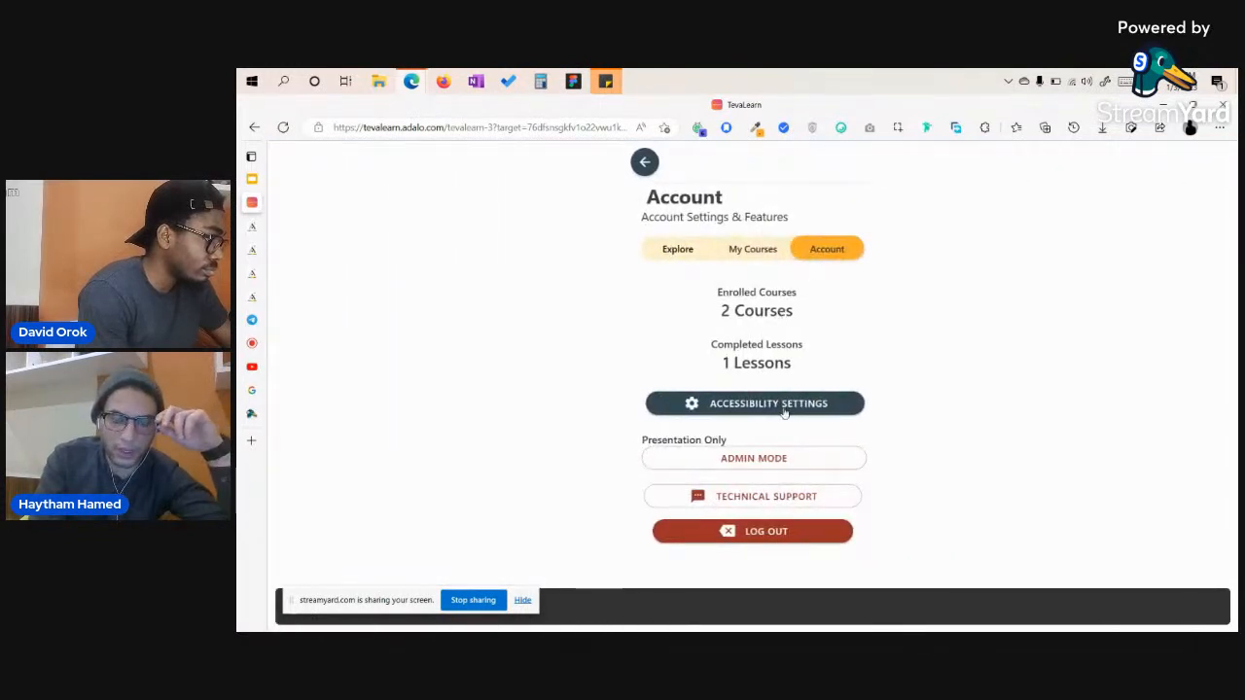
# Enable Admin Mode, open the Admin Panel, preview the new Course and Lesson forms, then list Users.
pyautogui.click(777, 465)
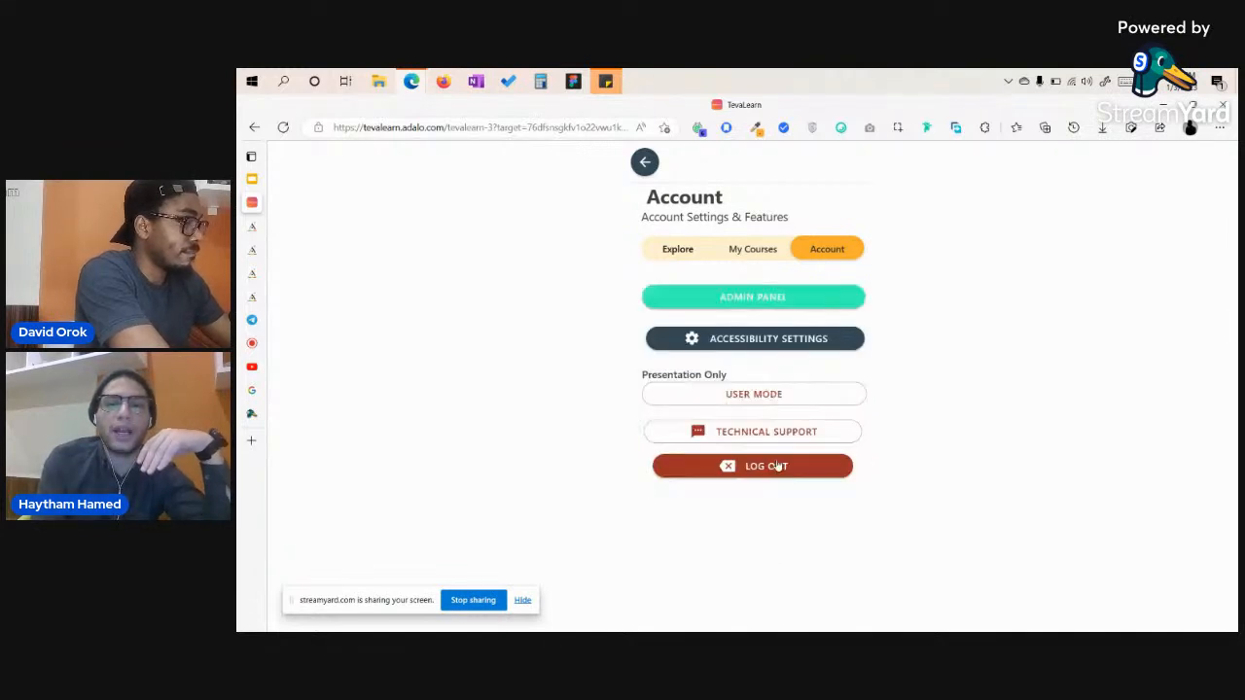
pyautogui.click(794, 304)
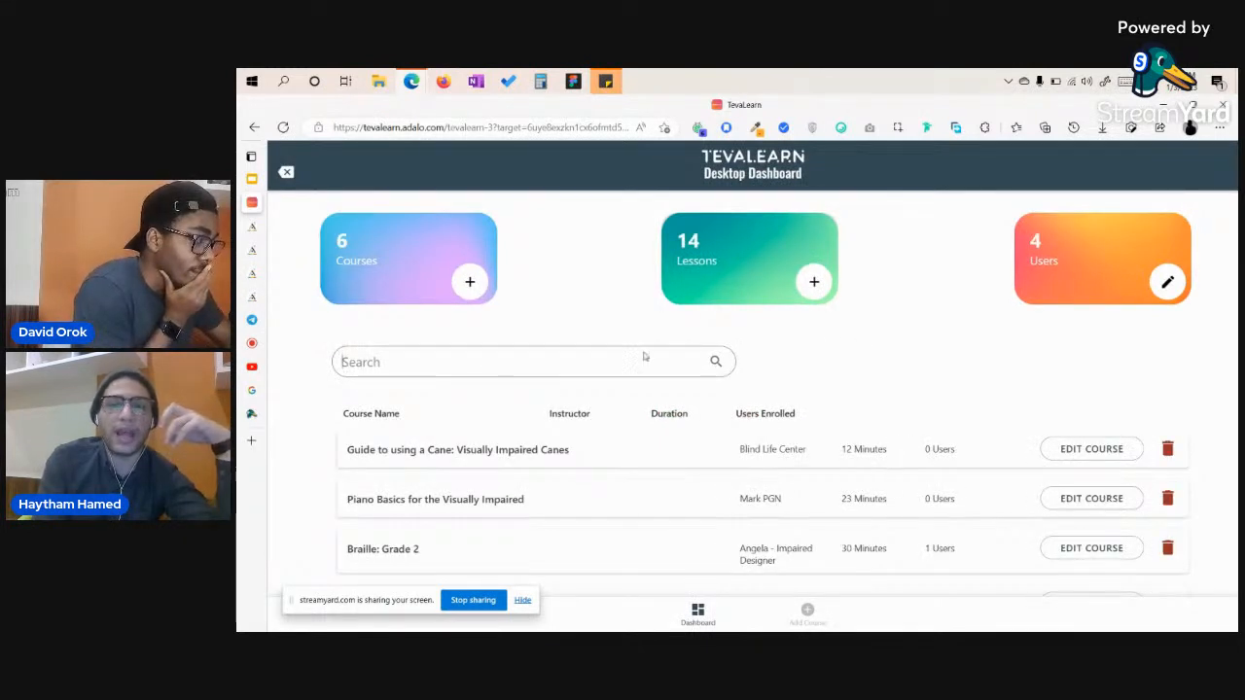
pyautogui.click(469, 283)
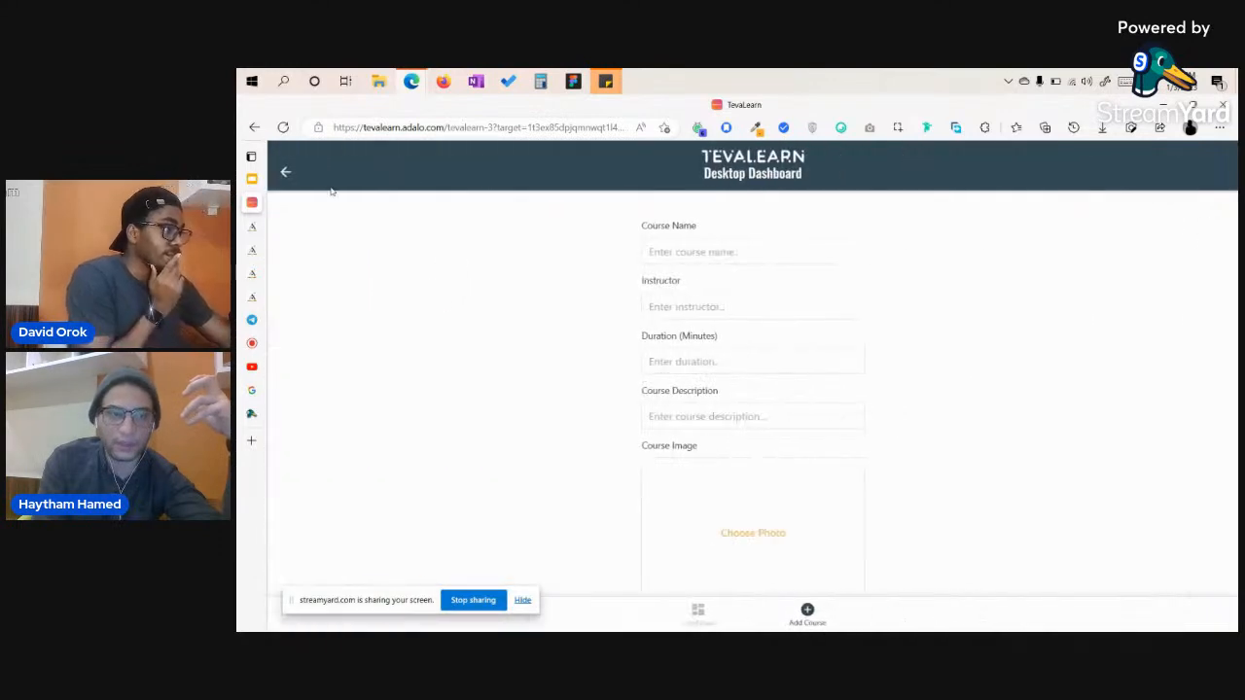
pyautogui.click(285, 172)
pyautogui.click(814, 282)
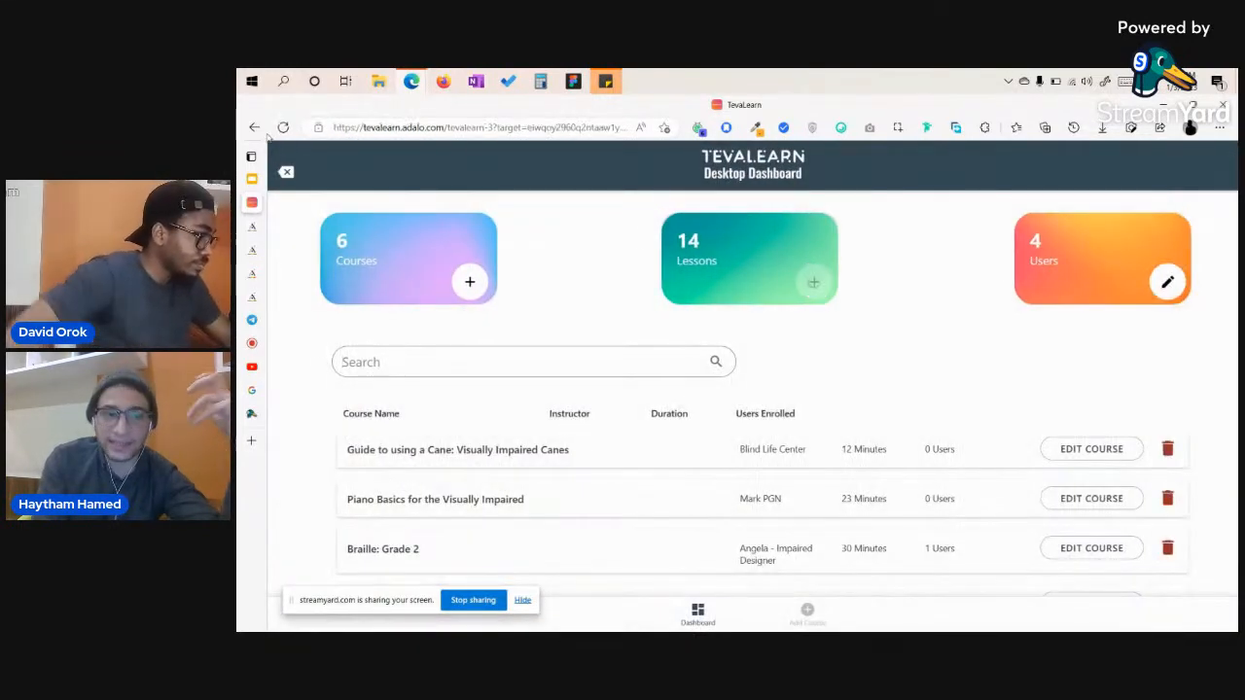
pyautogui.click(284, 172)
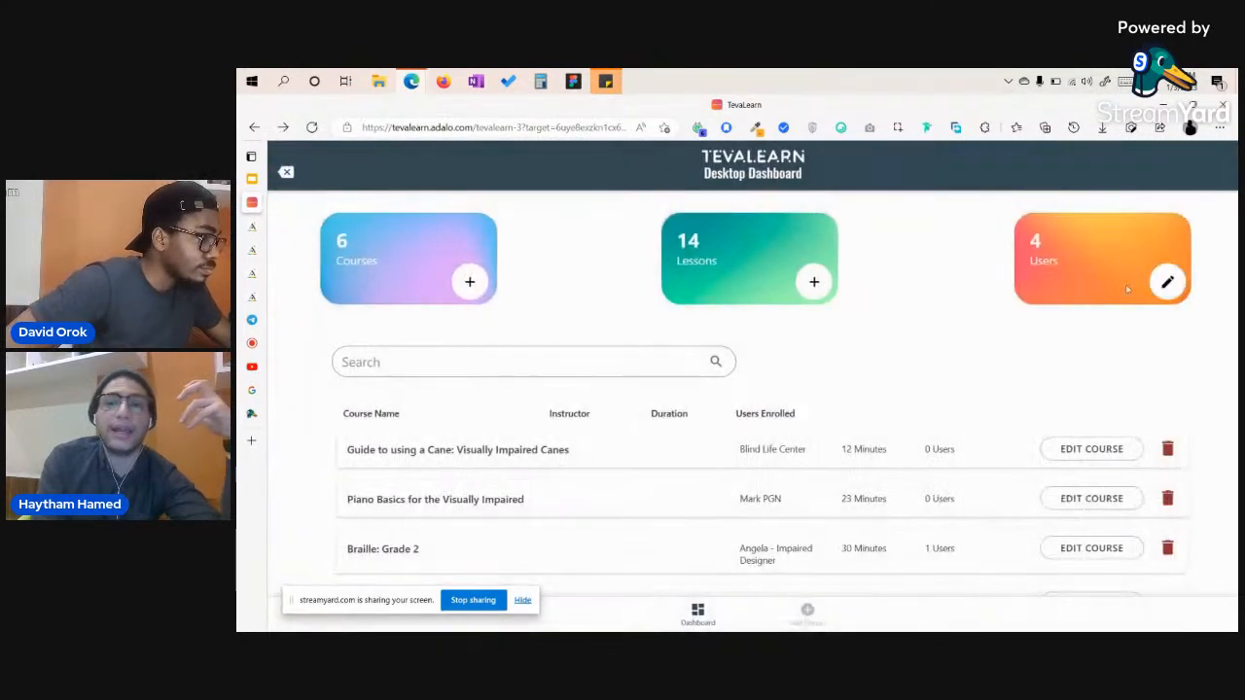
pyautogui.click(1166, 281)
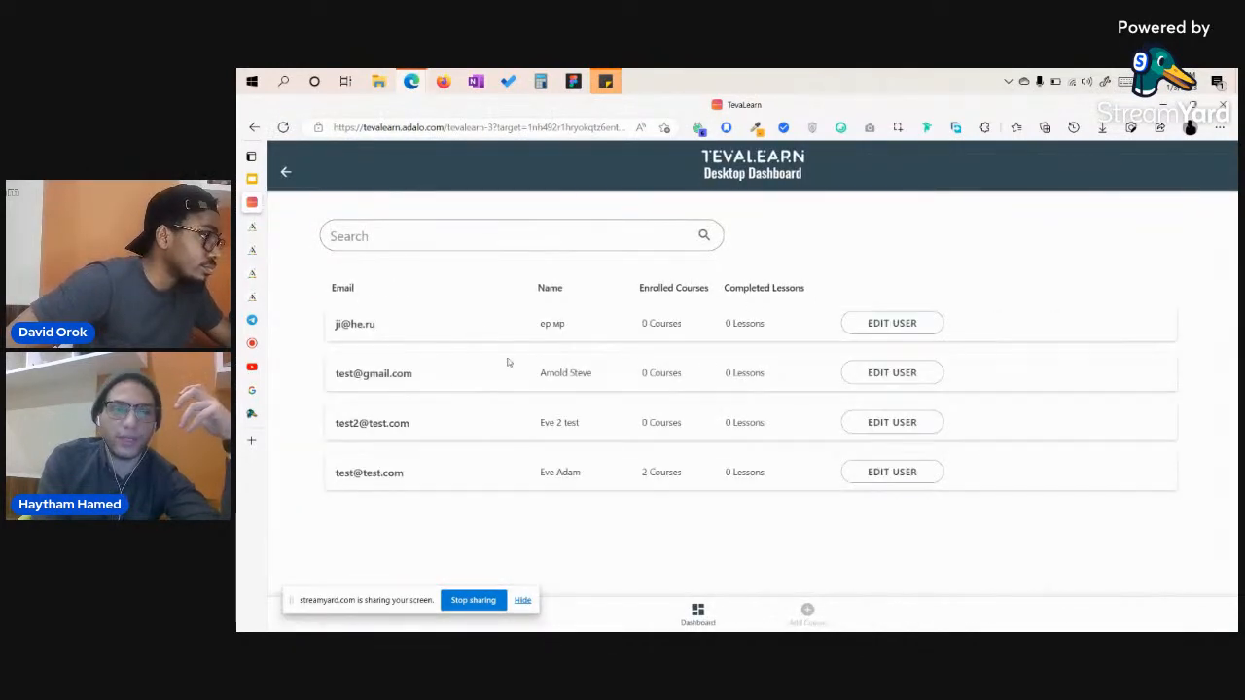
# View the first user's EDIT USER details, then go back twice to the dashboard overview.
pyautogui.click(857, 327)
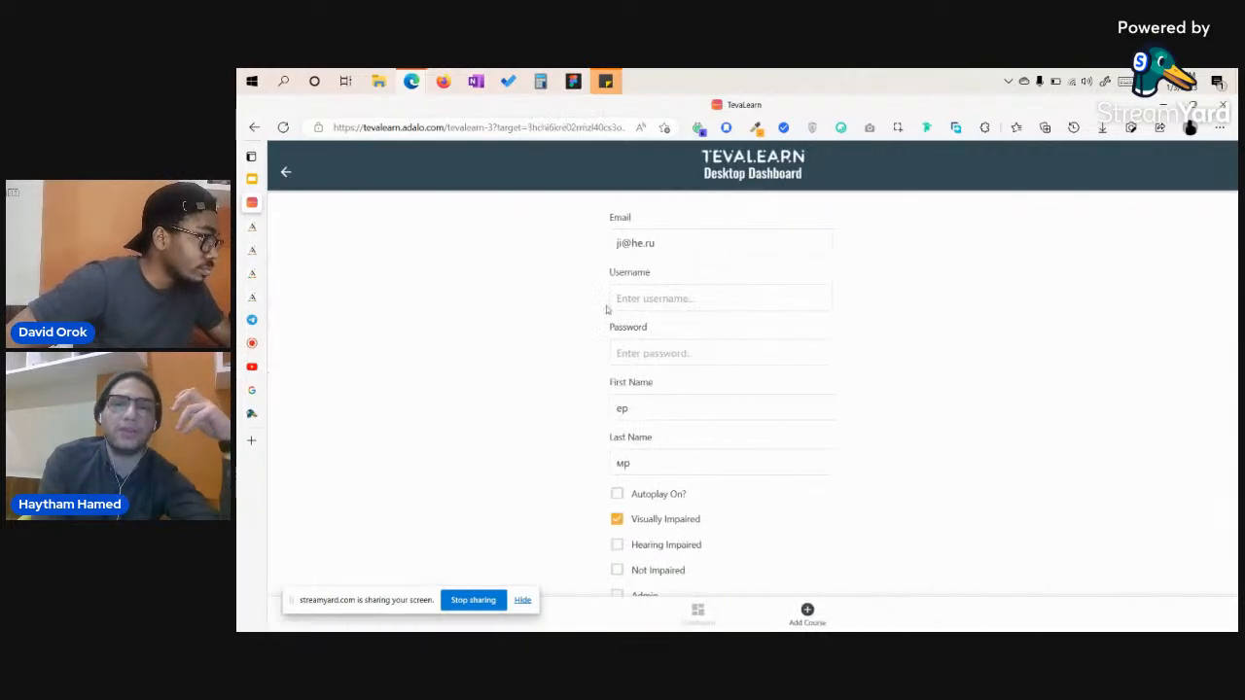
pyautogui.click(286, 173)
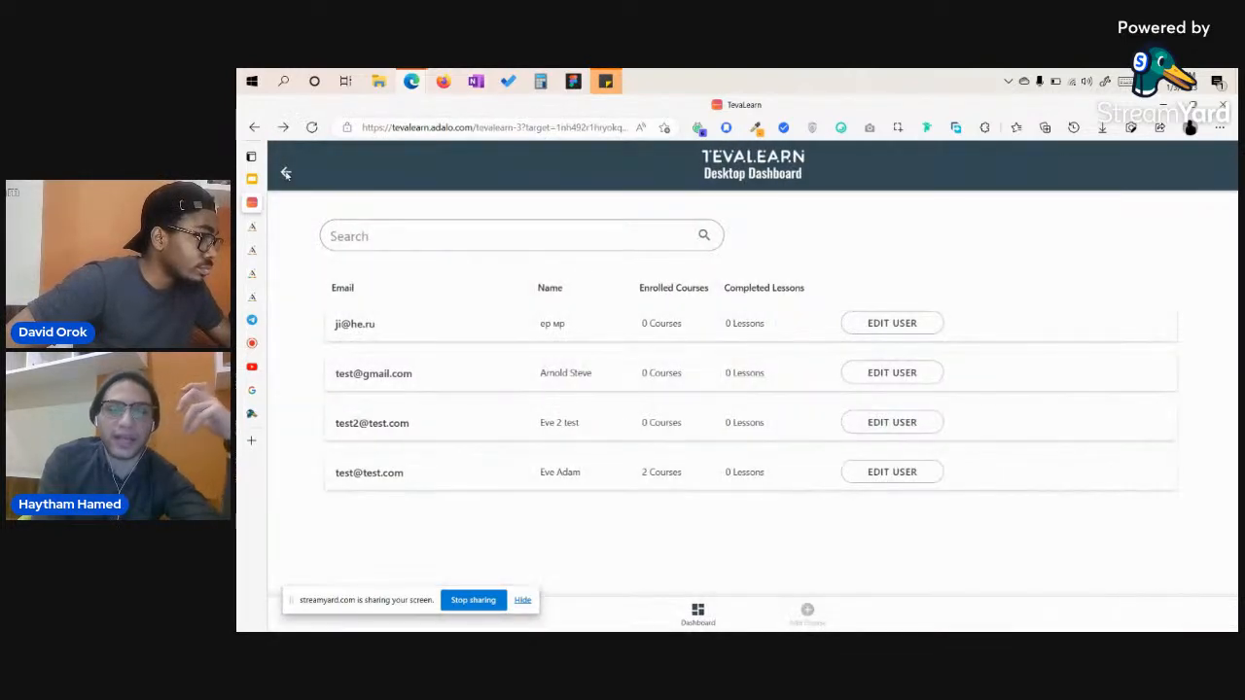
pyautogui.click(286, 173)
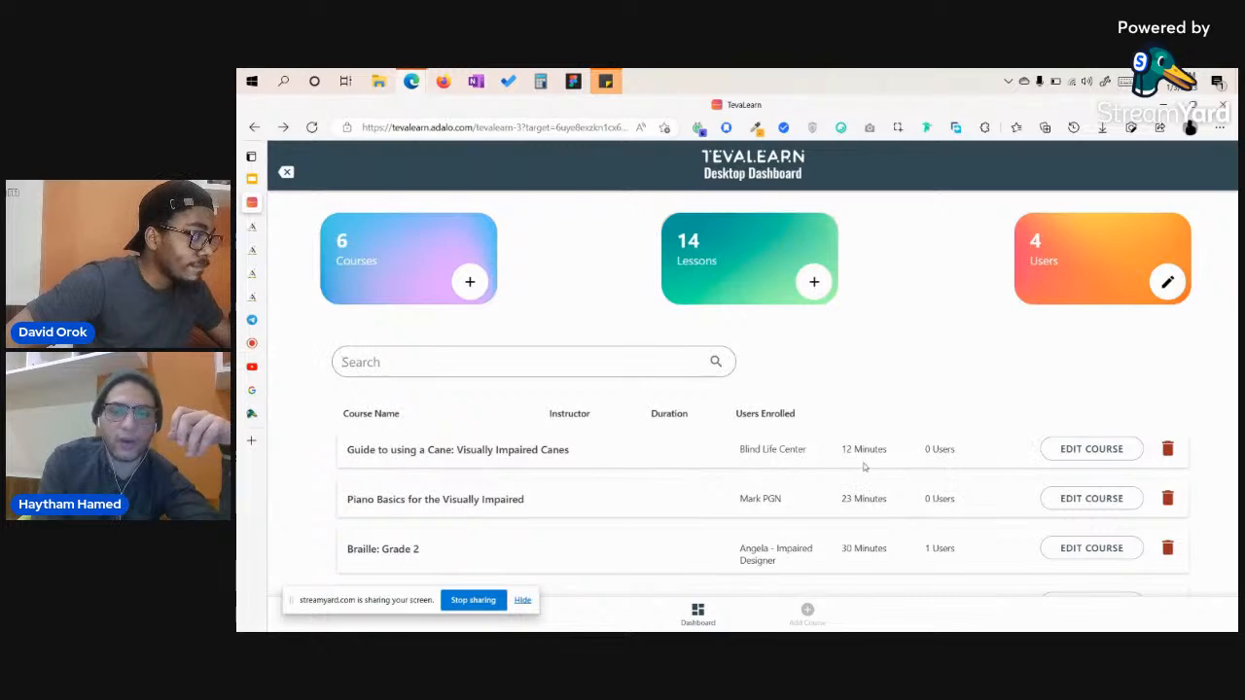
pyautogui.click(1085, 452)
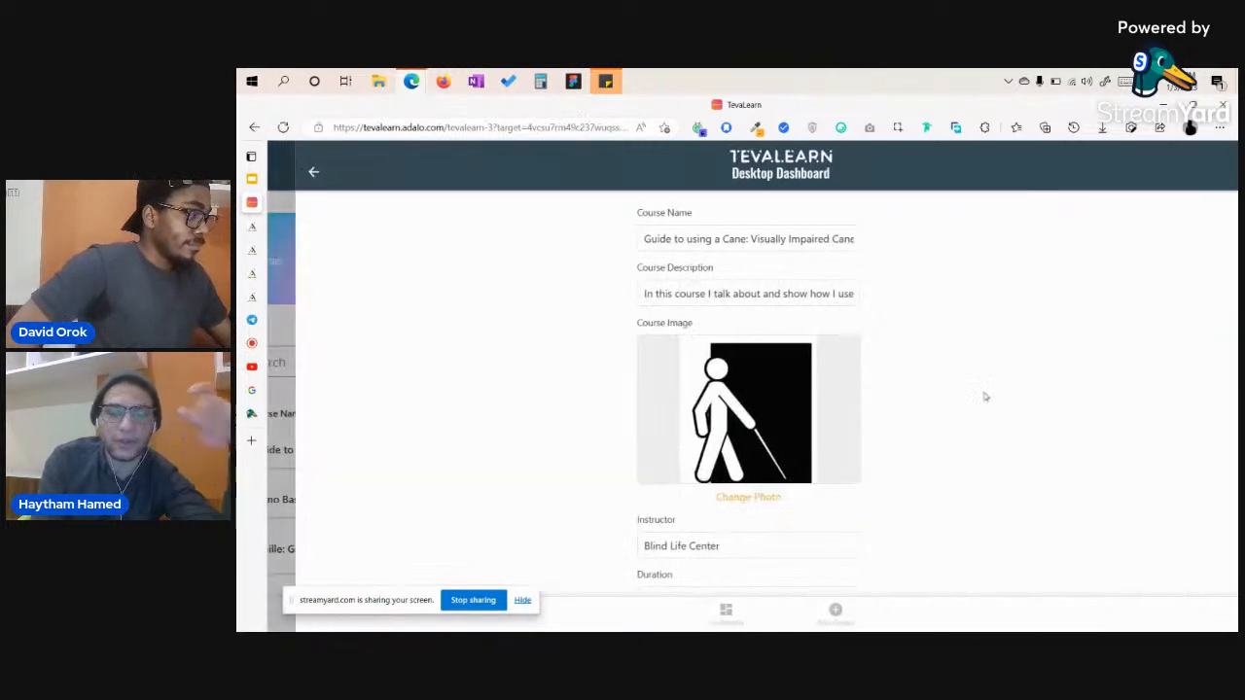
pyautogui.click(284, 172)
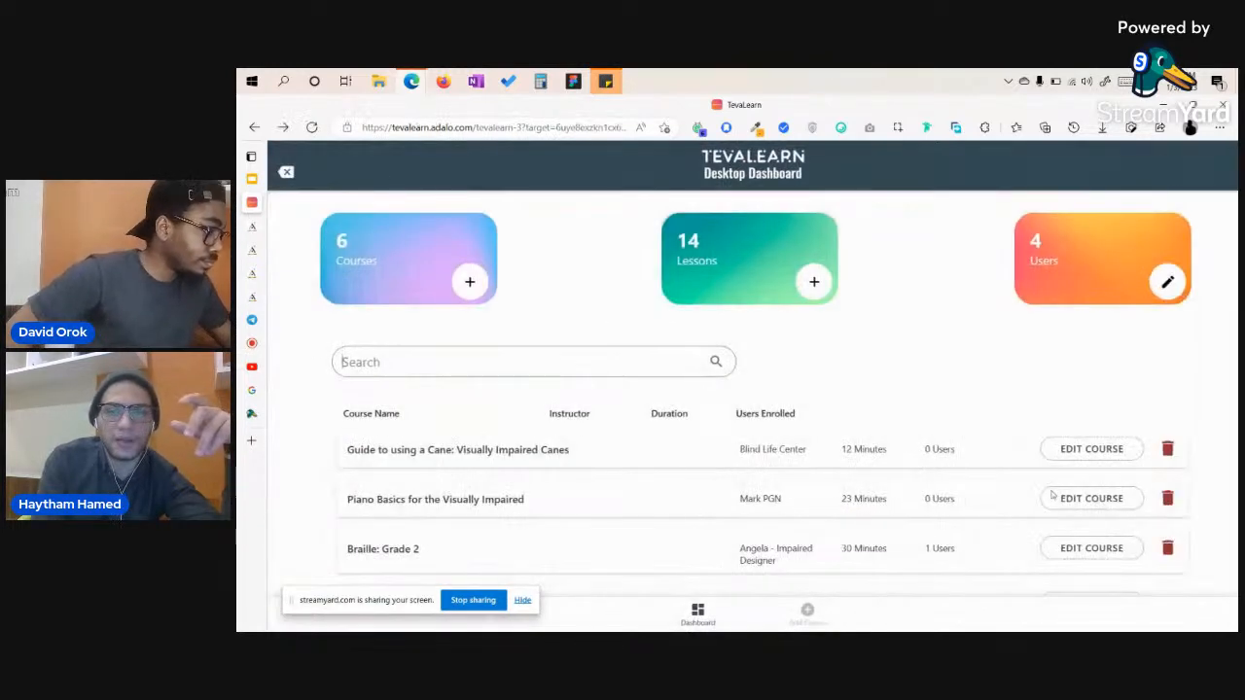
pyautogui.click(1167, 452)
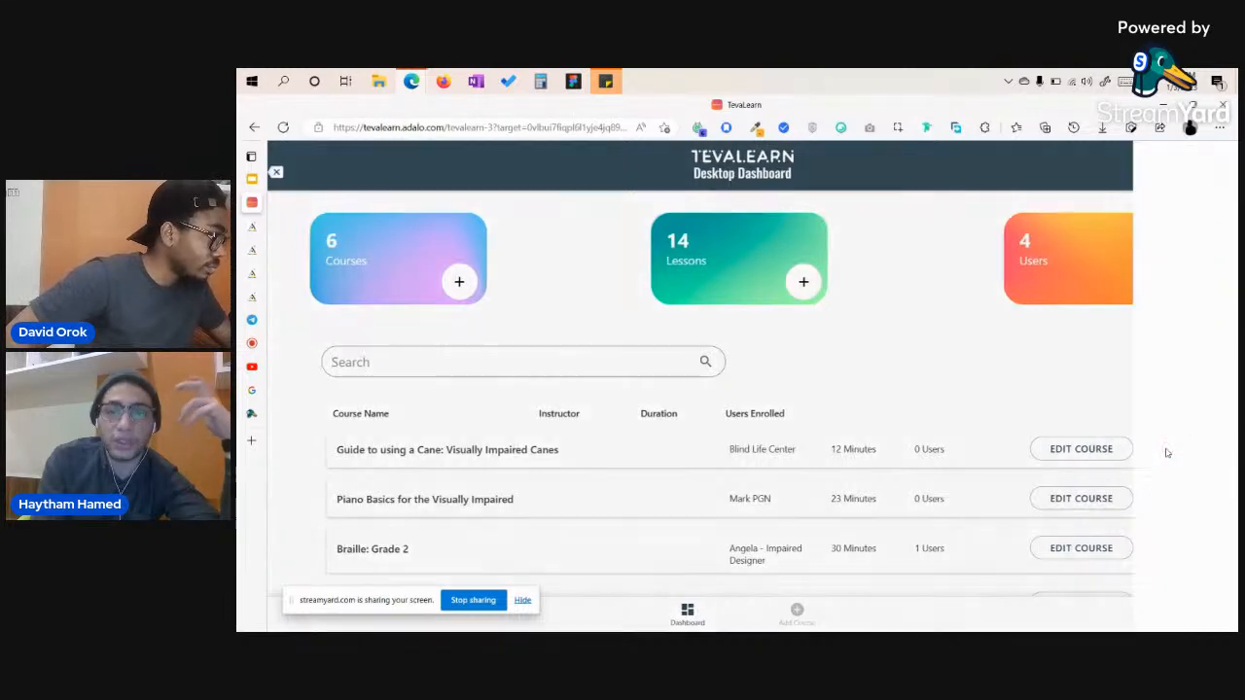
pyautogui.click(756, 438)
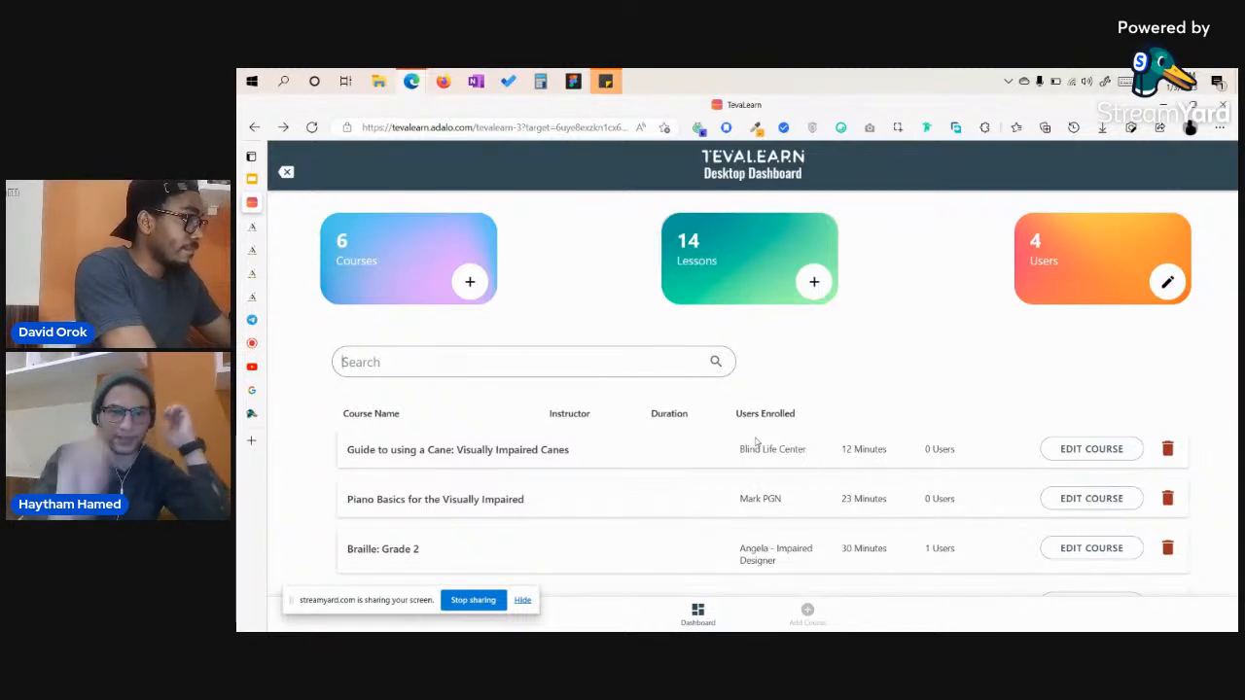
# Open the TevaLearn editor's screen map, then return to the Nocode Africa YouTube live stream.
pyautogui.click(260, 296)
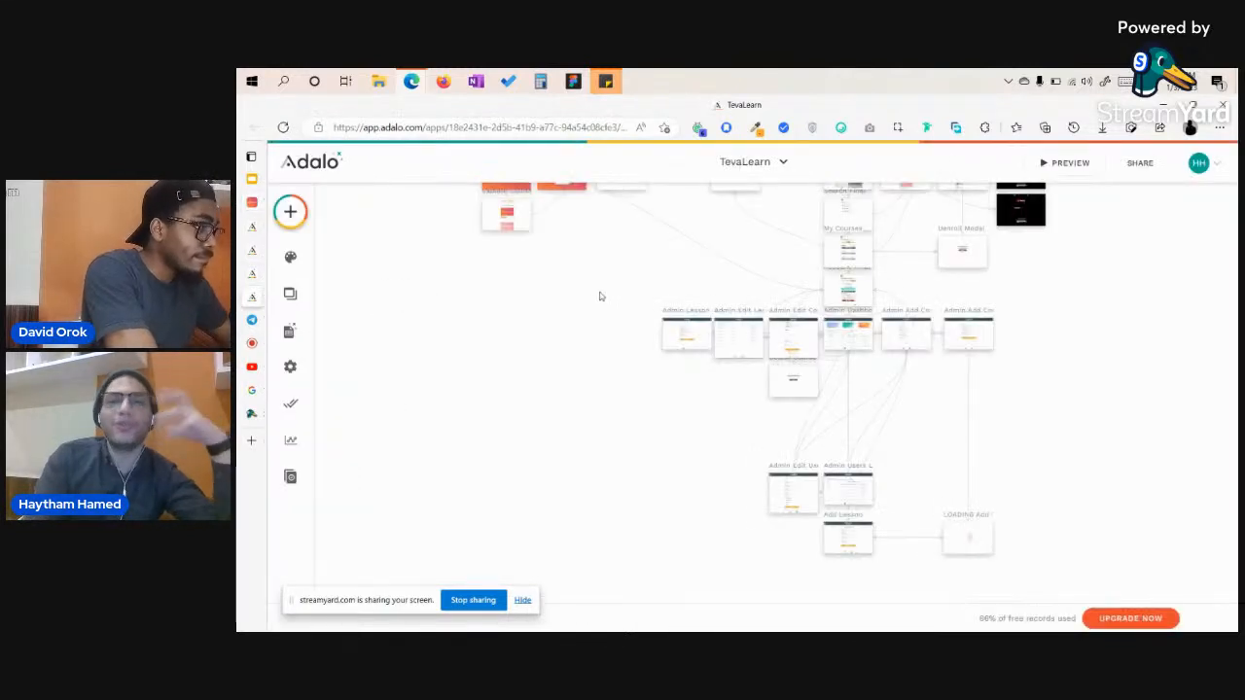
pyautogui.moveTo(251, 344)
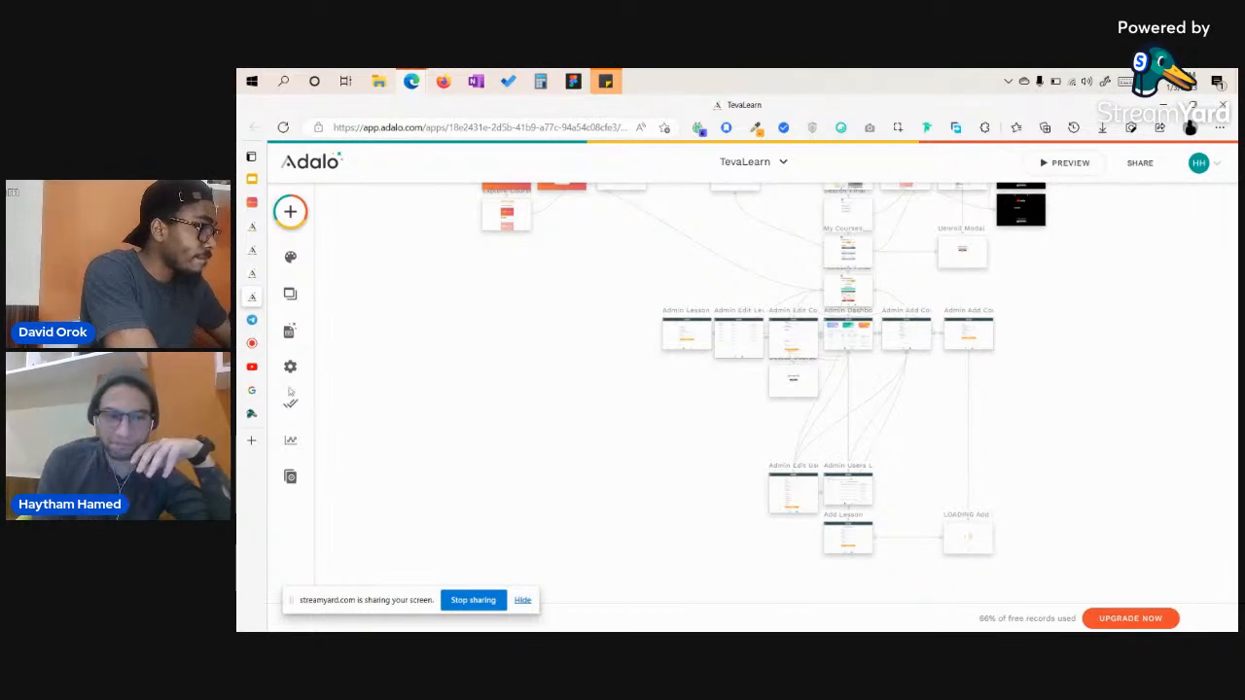
pyautogui.click(252, 367)
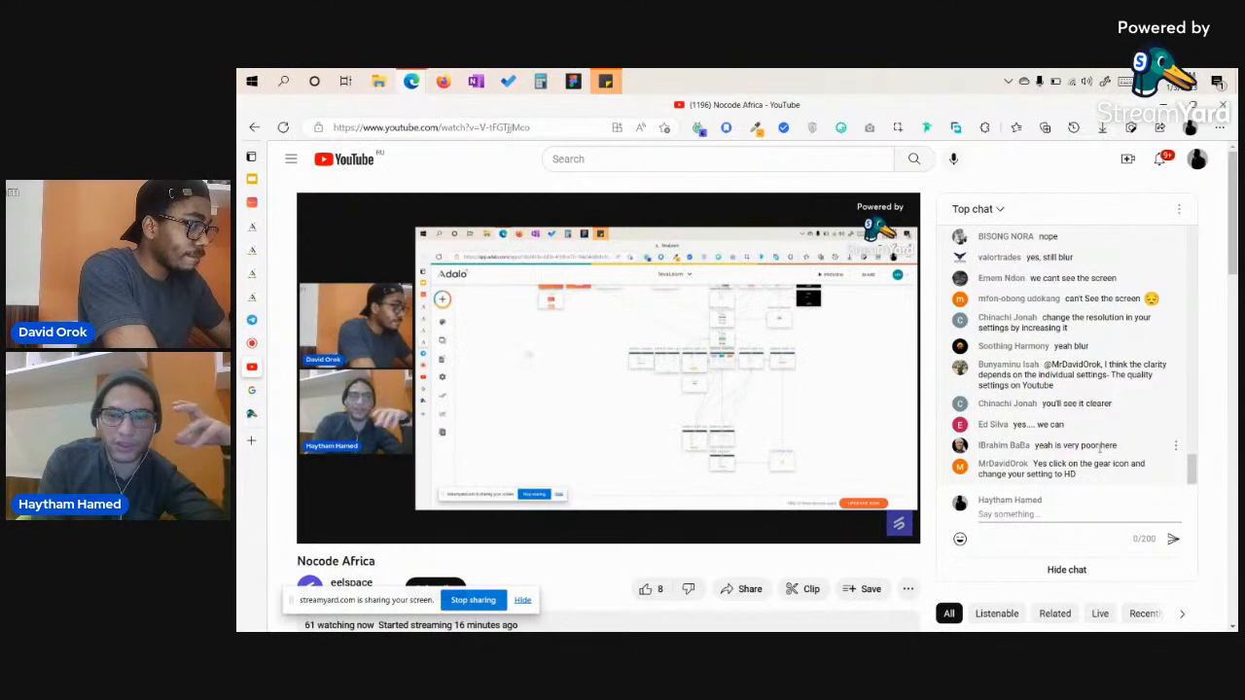
pyautogui.scroll(1, 1099, 447)
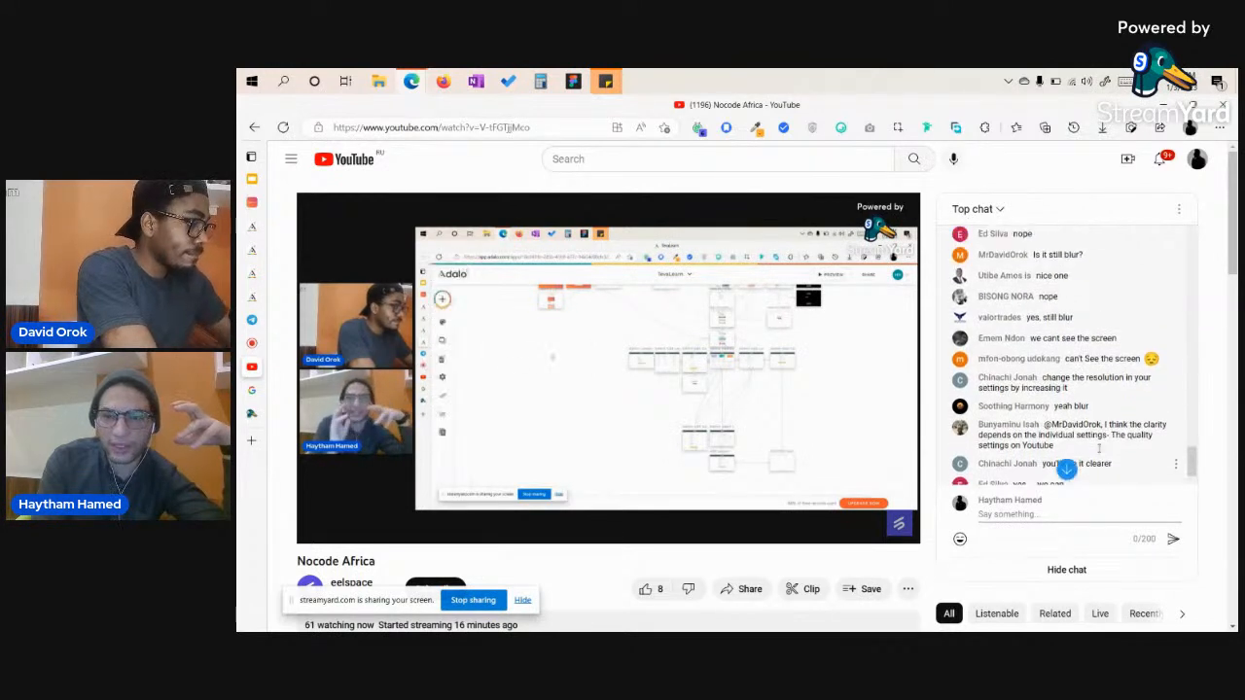
pyautogui.scroll(-2, 1099, 448)
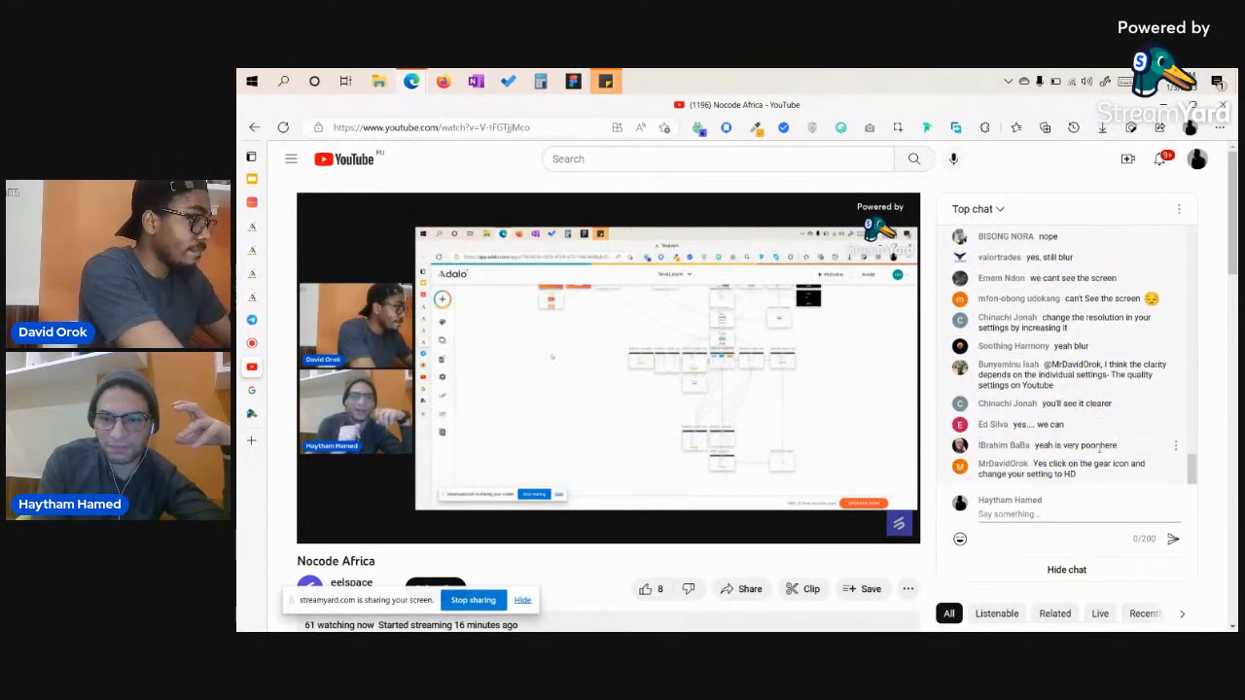
pyautogui.scroll(1, 1099, 447)
pyautogui.scroll(-1, 1099, 448)
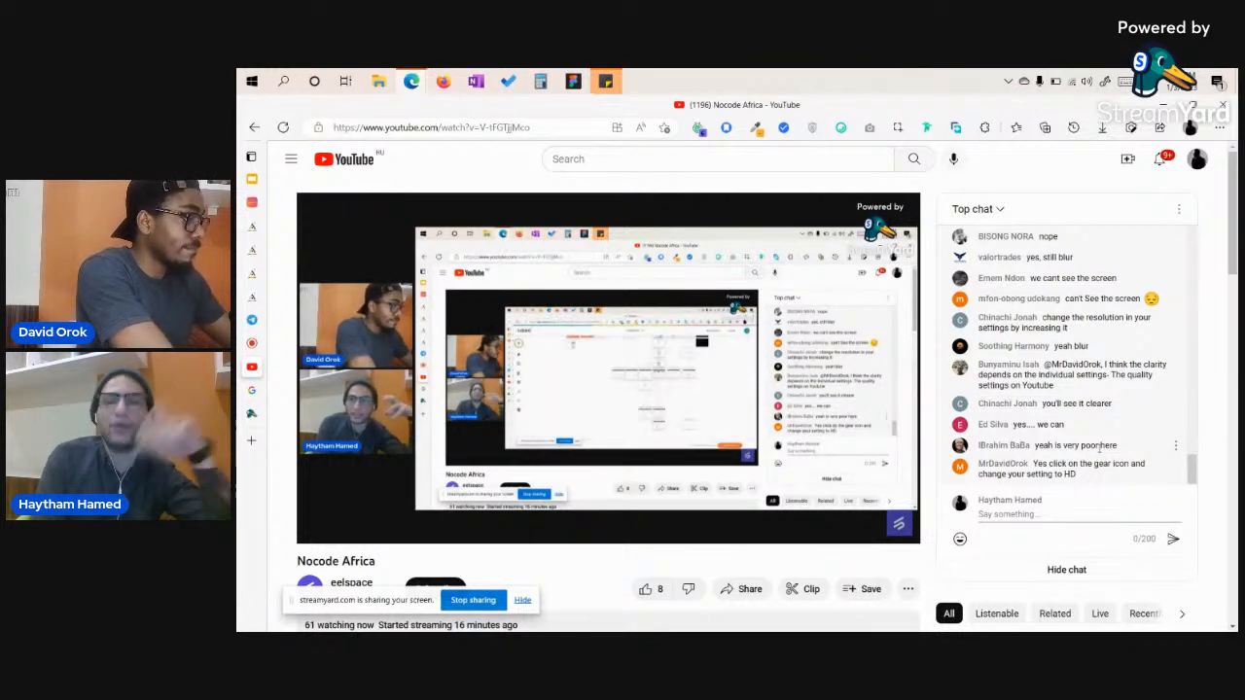
pyautogui.moveTo(259, 348)
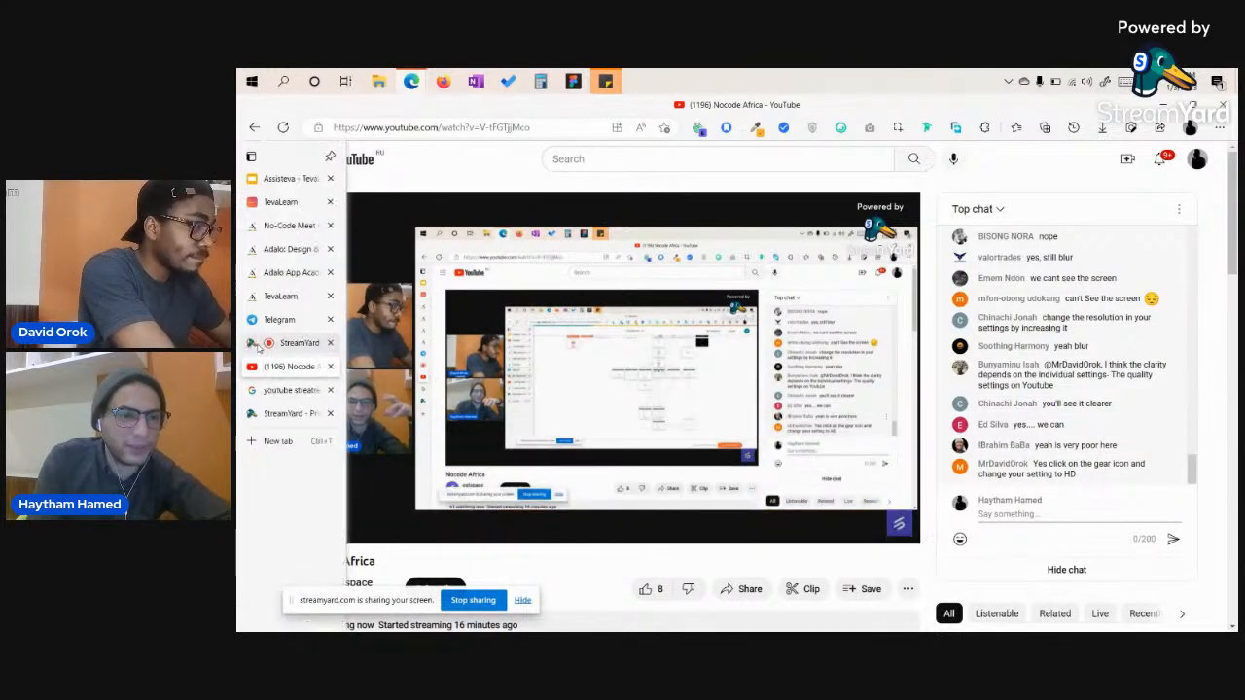
# Switch back to the TevaLearn editor and zoom the canvas onto the Welcome and Login screens.
pyautogui.click(282, 296)
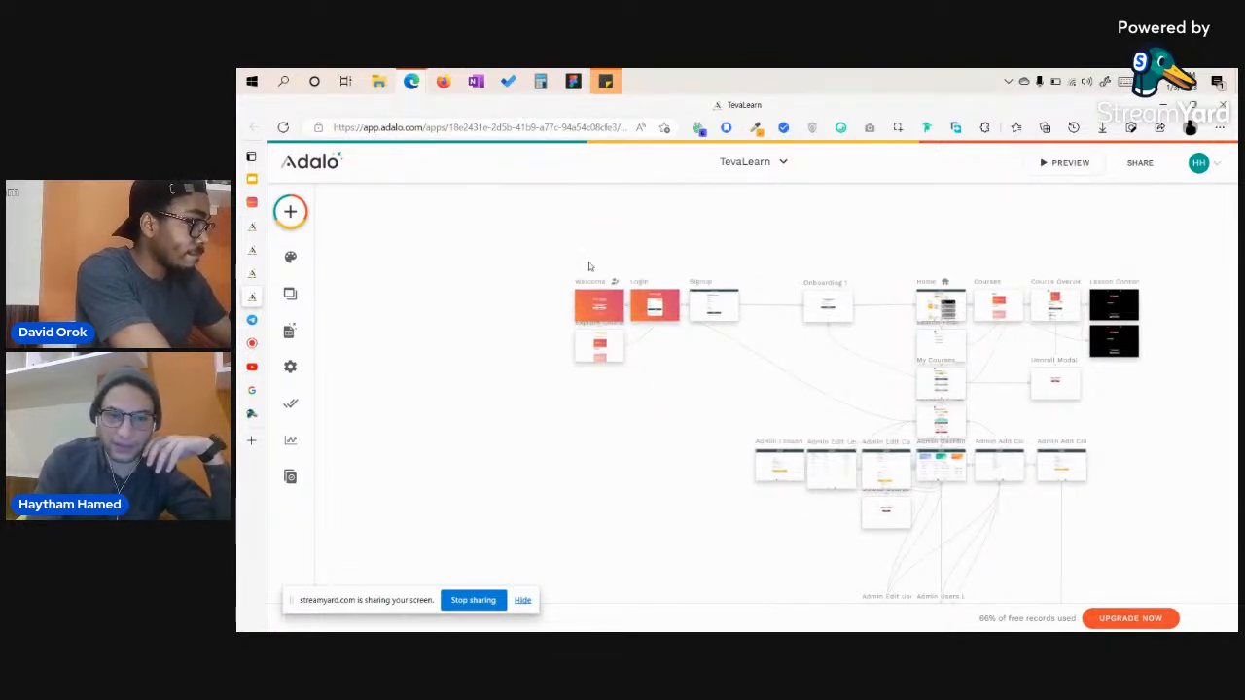
pyautogui.scroll(5, 589, 267)
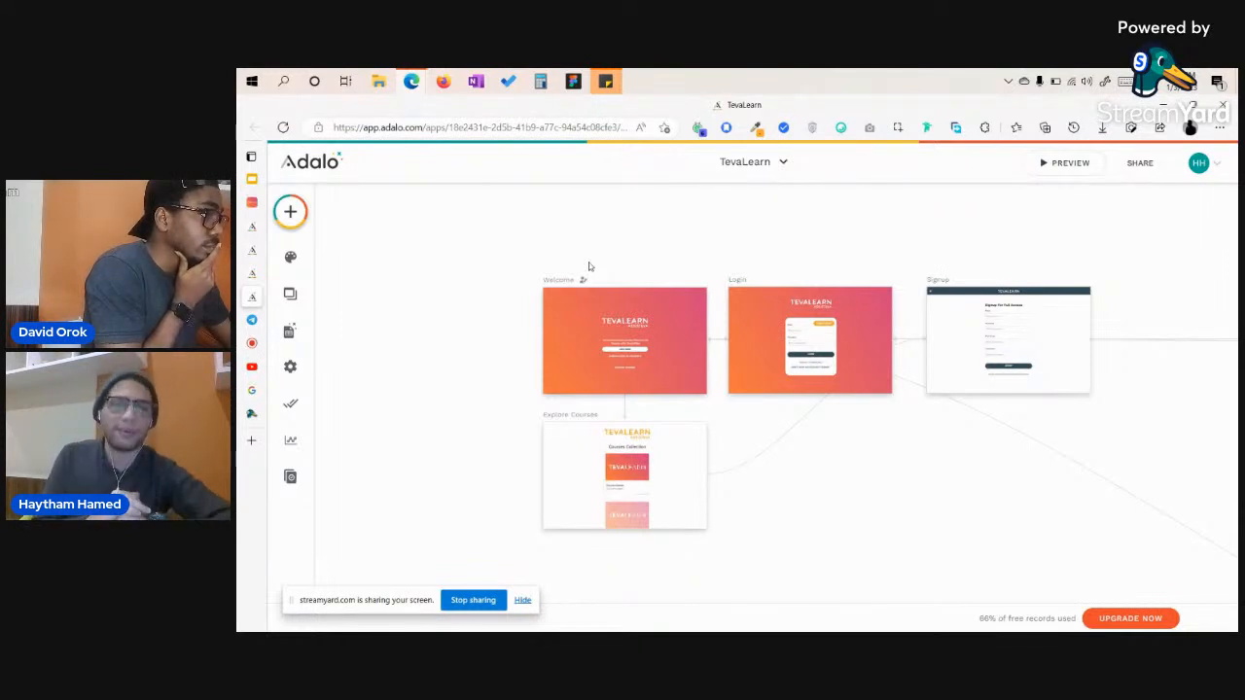
pyautogui.scroll(-2, 481, 298)
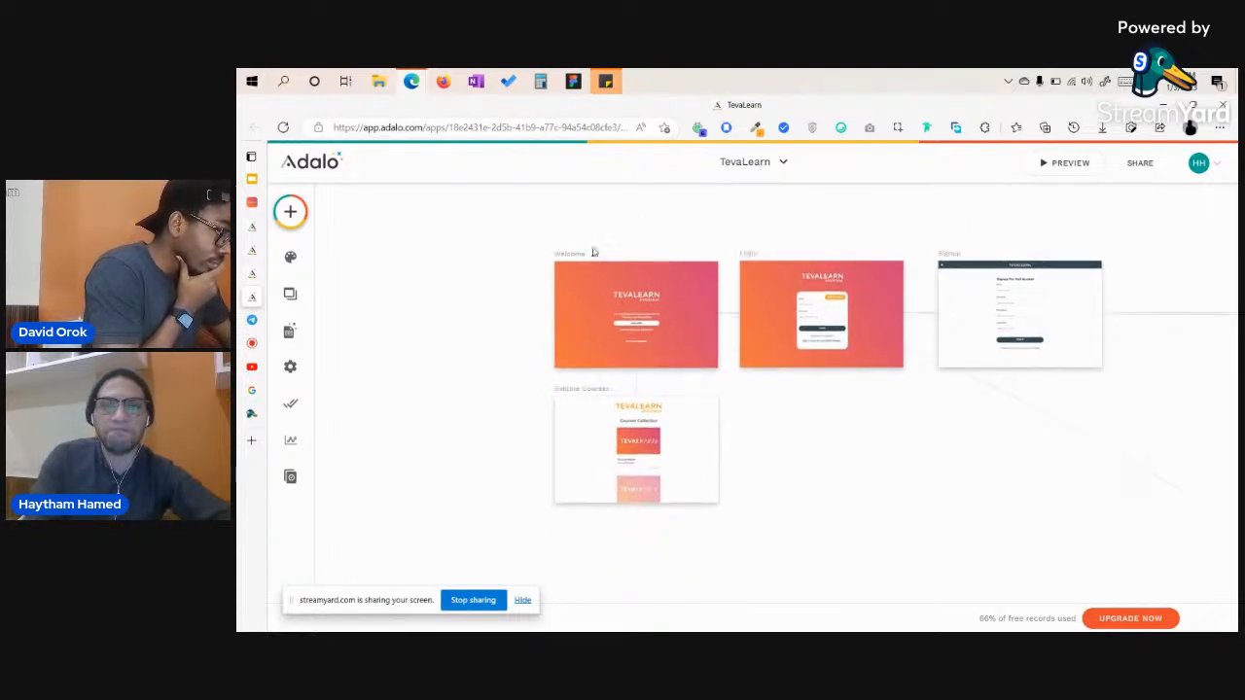
pyautogui.scroll(2, 593, 251)
pyautogui.scroll(-2, 593, 250)
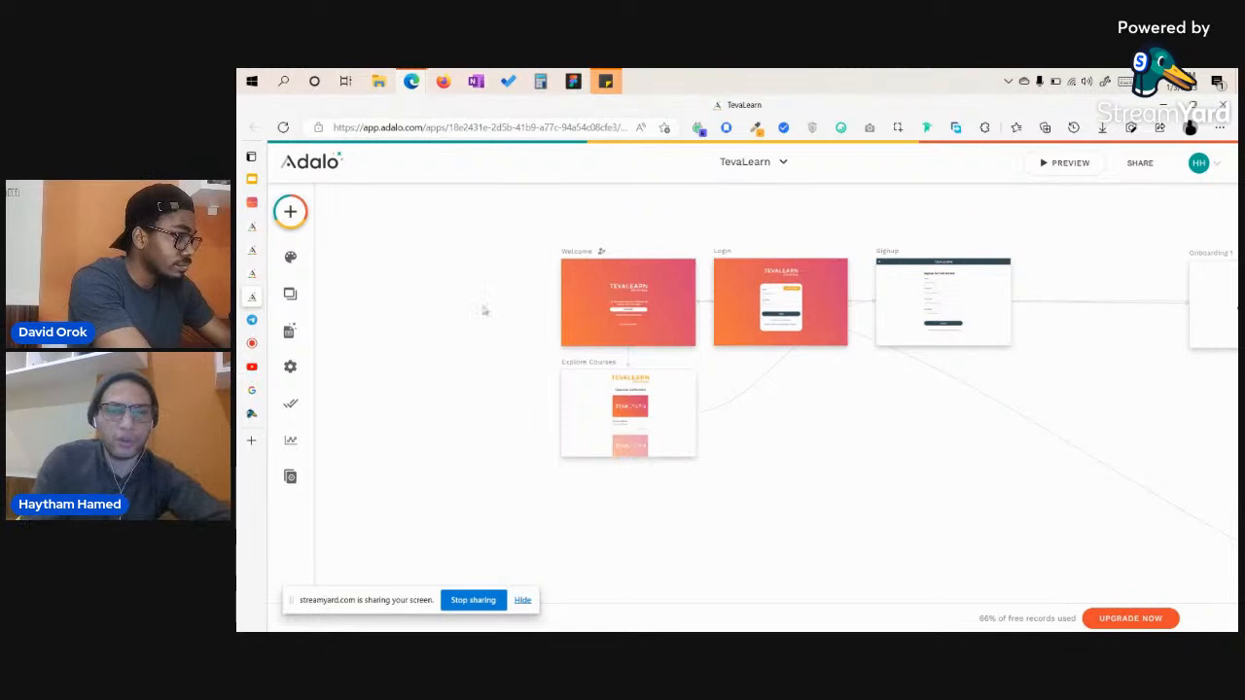
pyautogui.scroll(3, 497, 294)
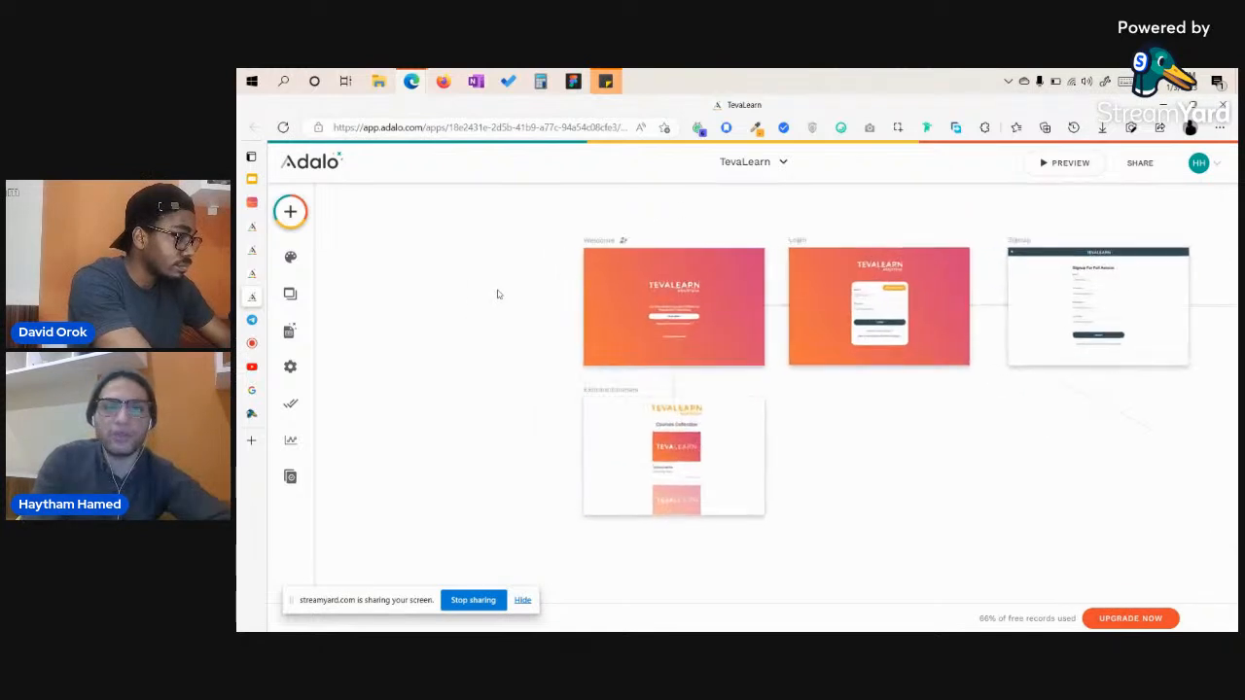
pyautogui.hscroll(2, 497, 294)
pyautogui.scroll(3, 609, 251)
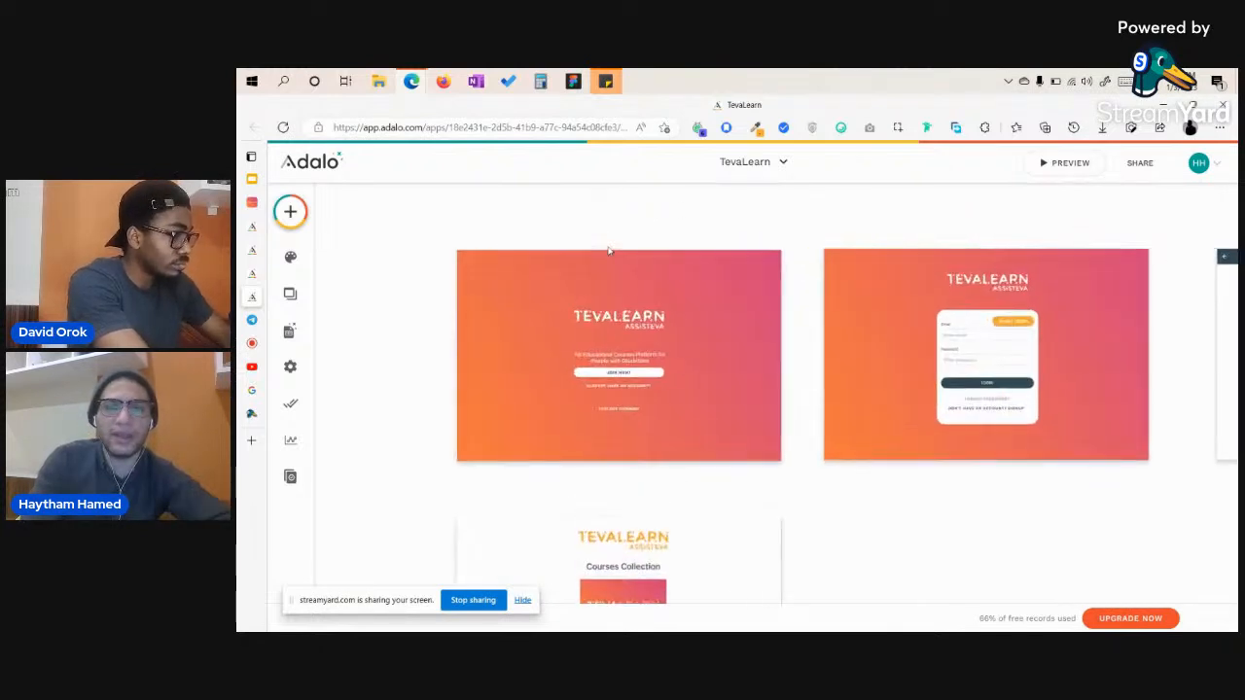
pyautogui.hscroll(-2, 609, 250)
pyautogui.hscroll(-2, 370, 253)
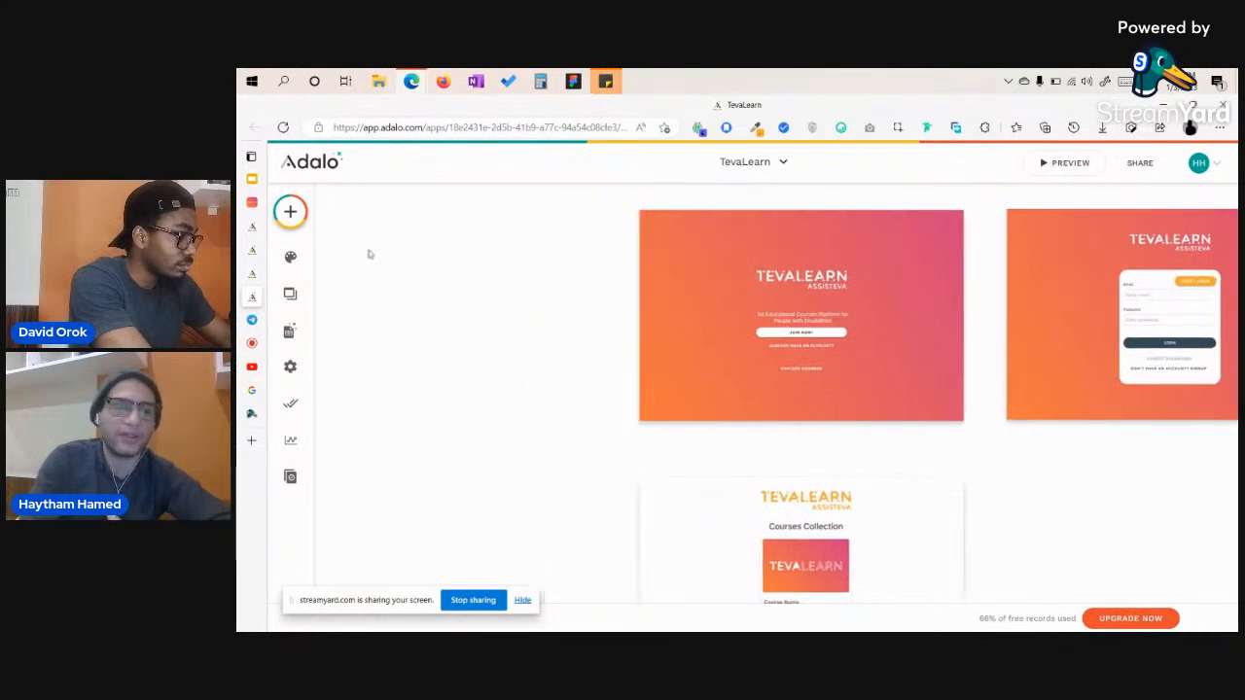
pyautogui.hscroll(-3, 368, 254)
pyautogui.hscroll(-1, 368, 254)
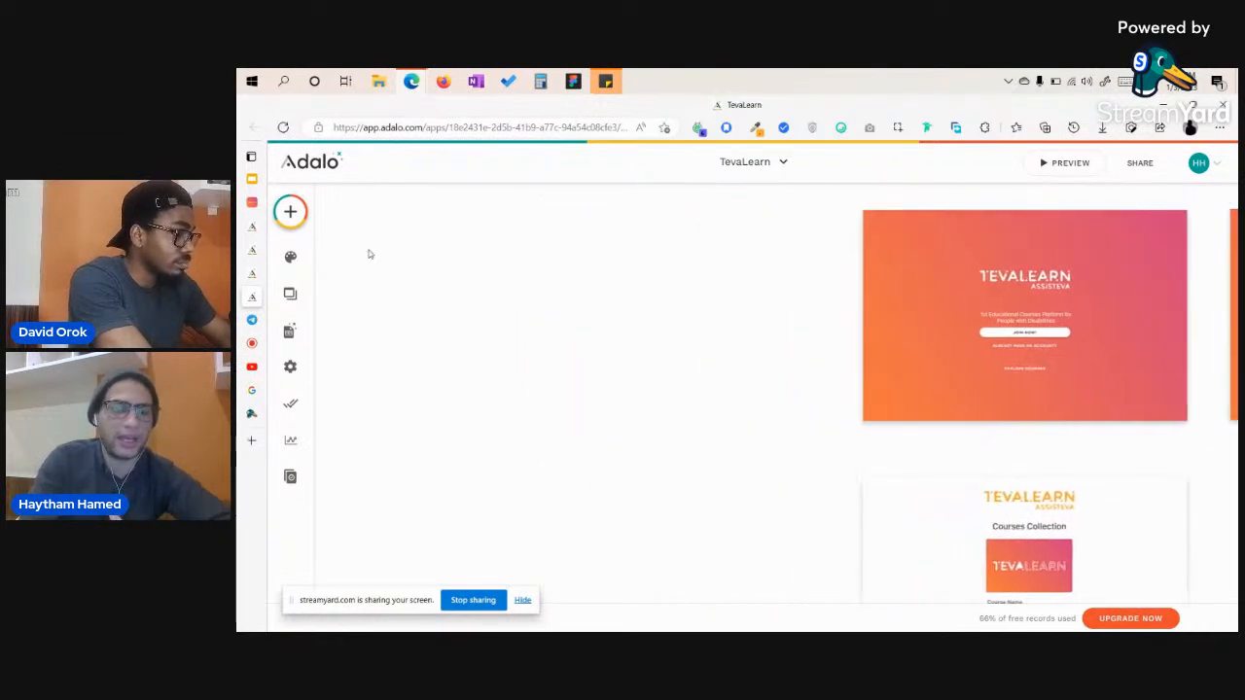
# Create a new blank screen named 'Text'.
pyautogui.click(281, 223)
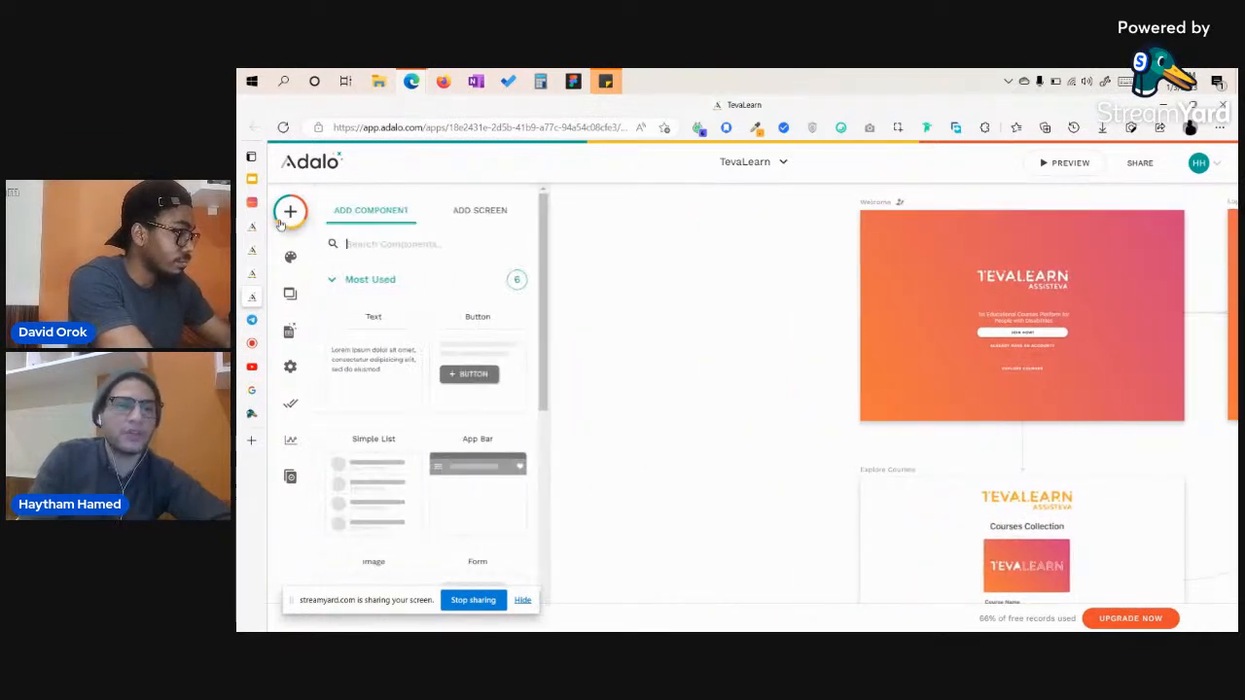
pyautogui.click(483, 215)
pyautogui.click(368, 388)
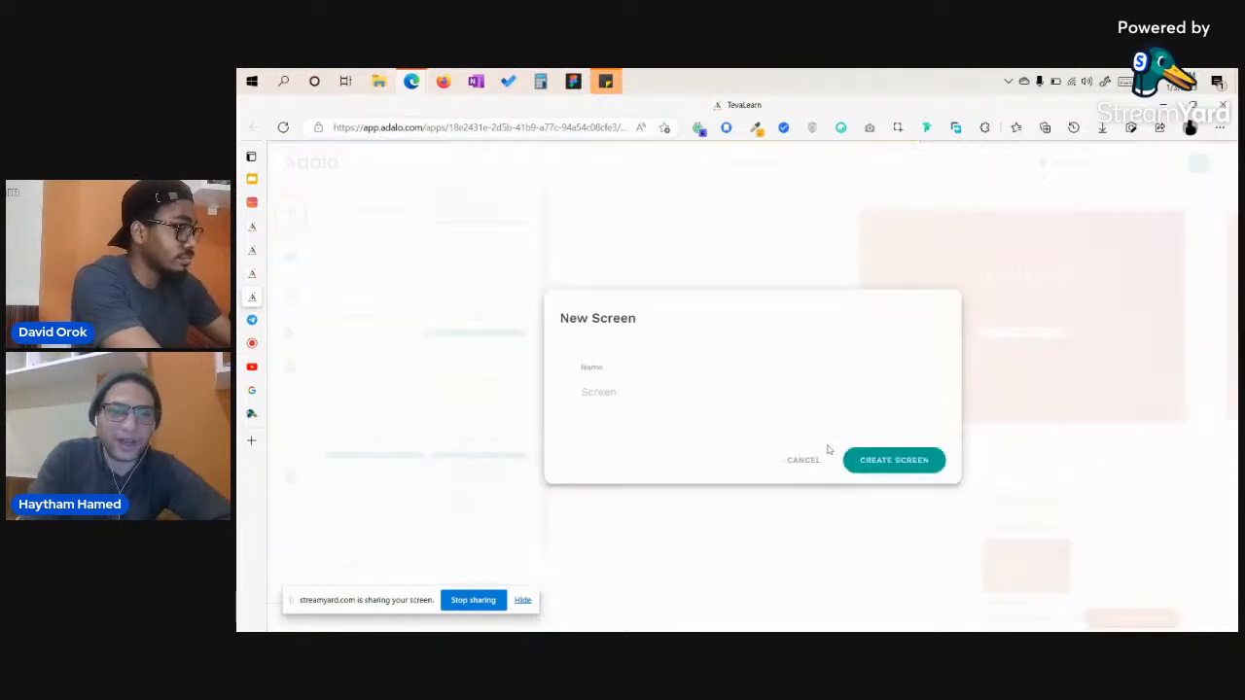
pyautogui.write('Text')
pyautogui.press('Return')
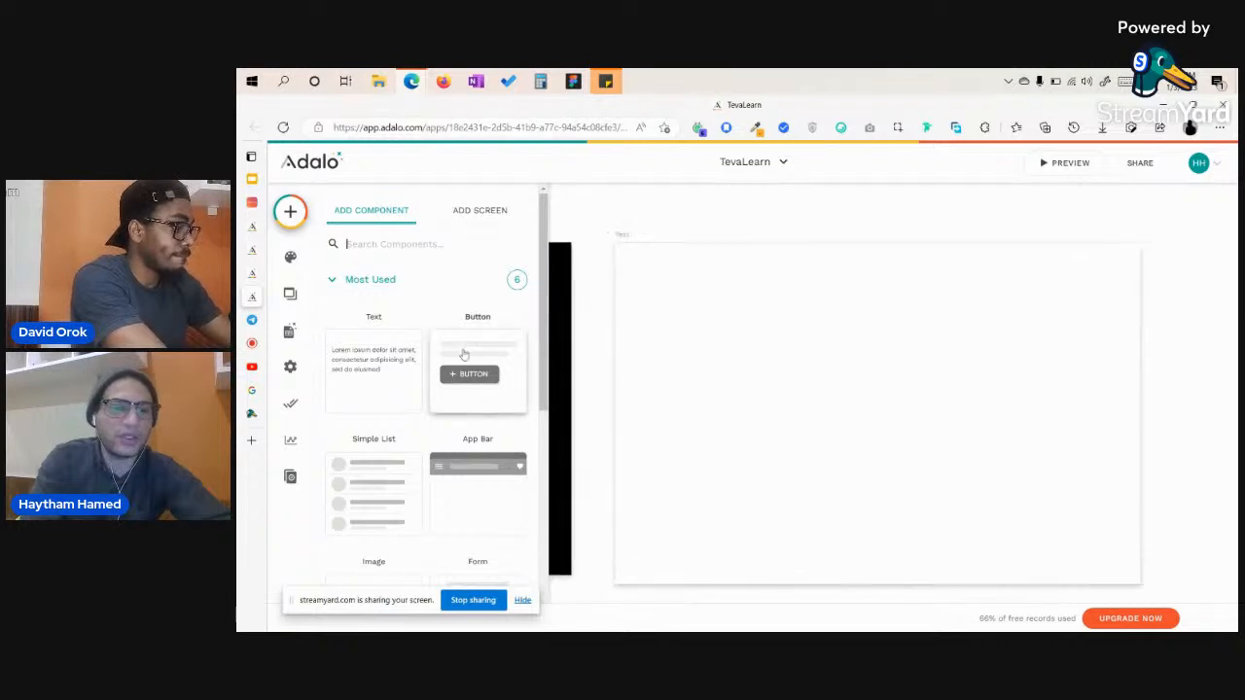
# Place an Image component and a Simple List below it on the Text screen.
pyautogui.scroll(-2, 372, 350)
pyautogui.scroll(-1, 371, 351)
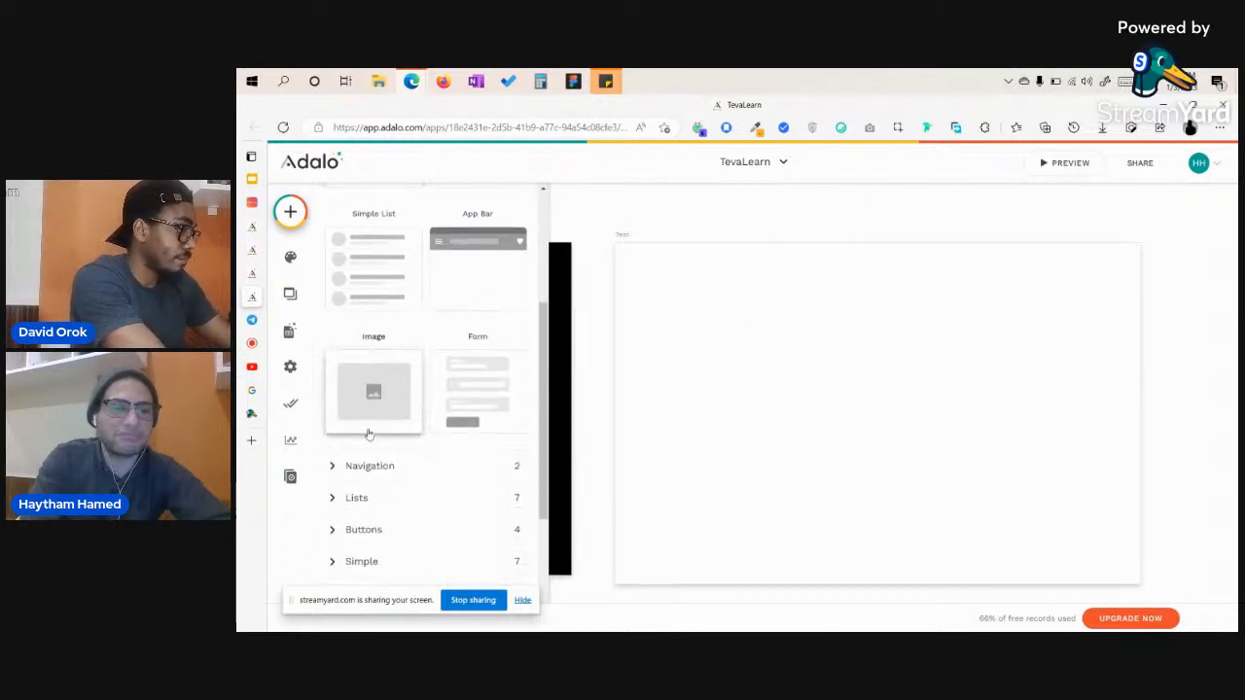
pyautogui.scroll(-1, 370, 434)
pyautogui.moveTo(383, 388); pyautogui.dragTo(931, 353)
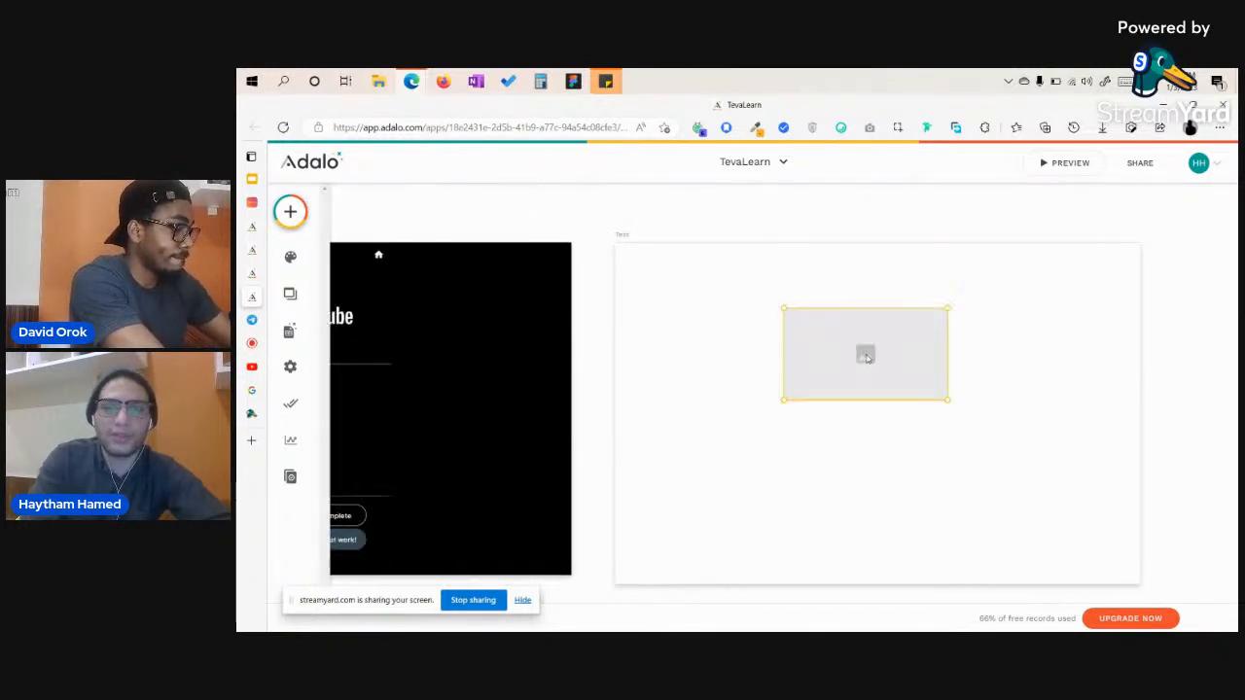
pyautogui.click(290, 211)
pyautogui.scroll(-1, 365, 467)
pyautogui.moveTo(365, 466); pyautogui.dragTo(866, 489)
pyautogui.click(1059, 404)
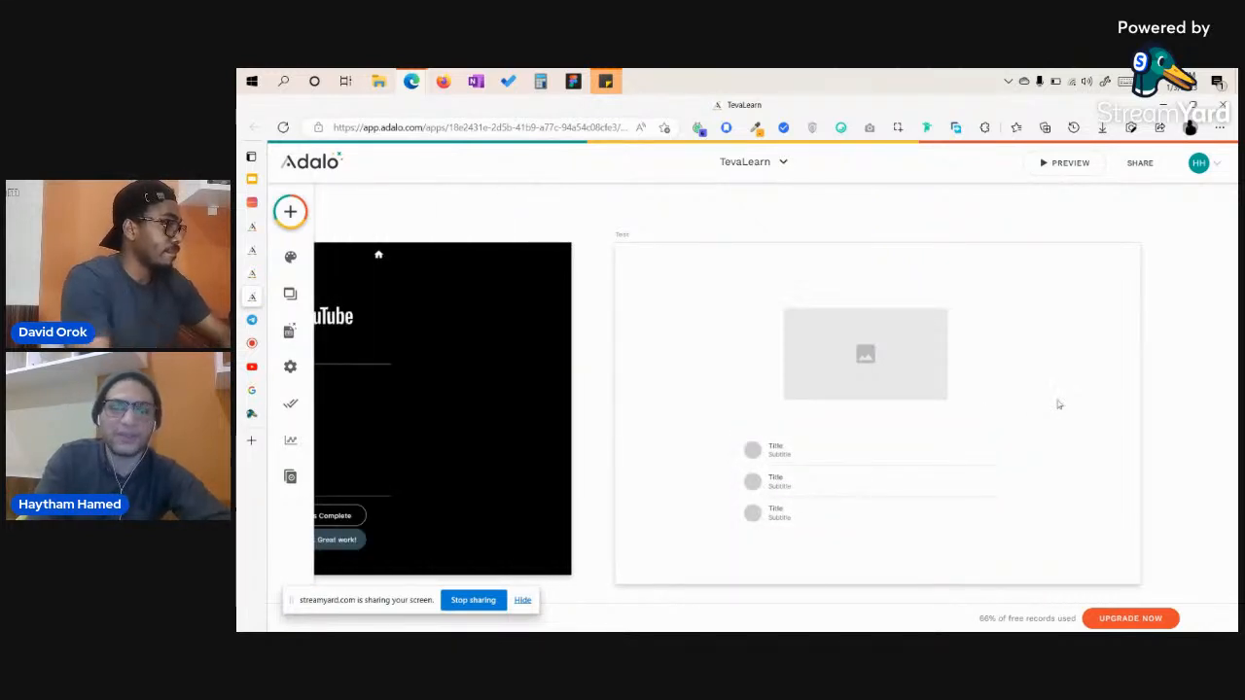
pyautogui.scroll(-5, 893, 473)
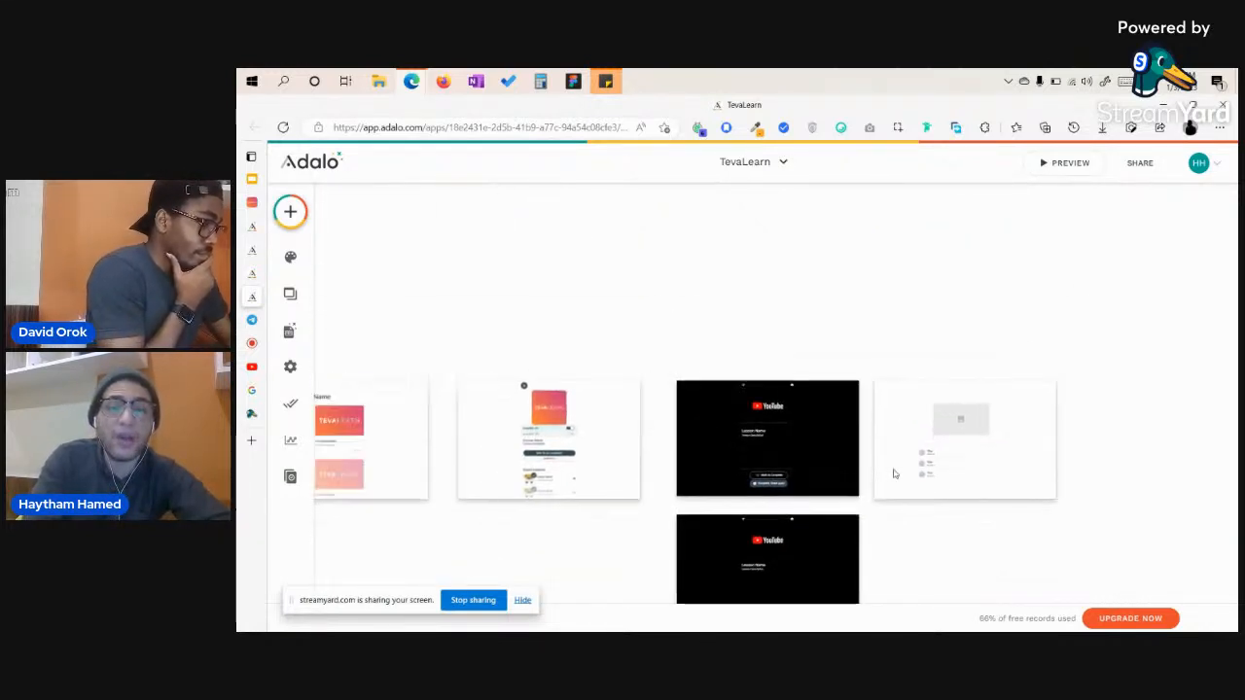
pyautogui.scroll(-3, 892, 474)
# Delete the Text screen and bring the Welcome screen back into close view.
pyautogui.click(1089, 356)
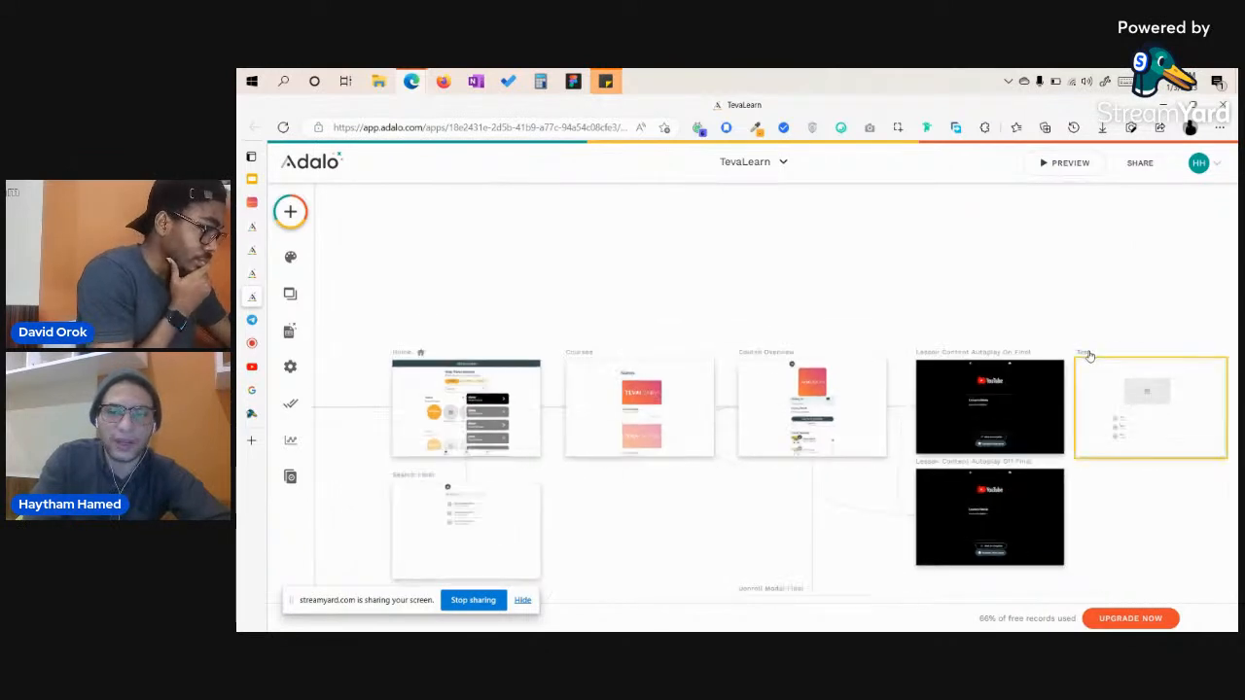
pyautogui.press('Delete')
pyautogui.hscroll(-5, 1089, 356)
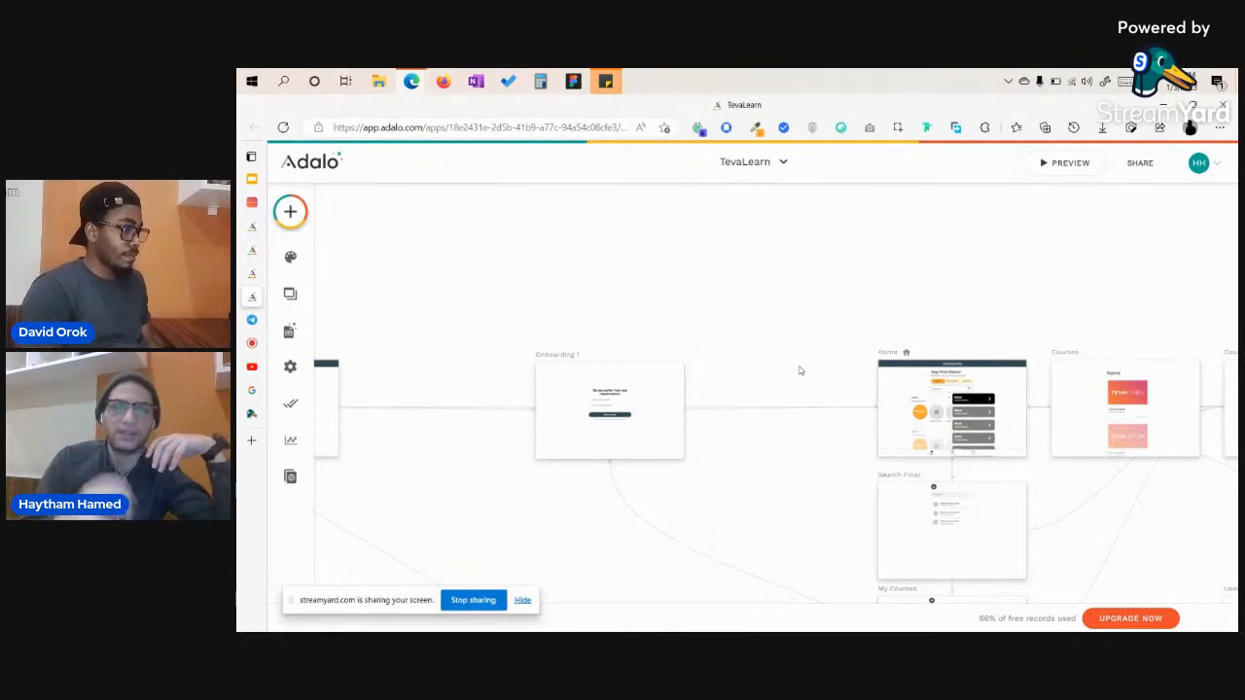
pyautogui.hscroll(-10, 800, 370)
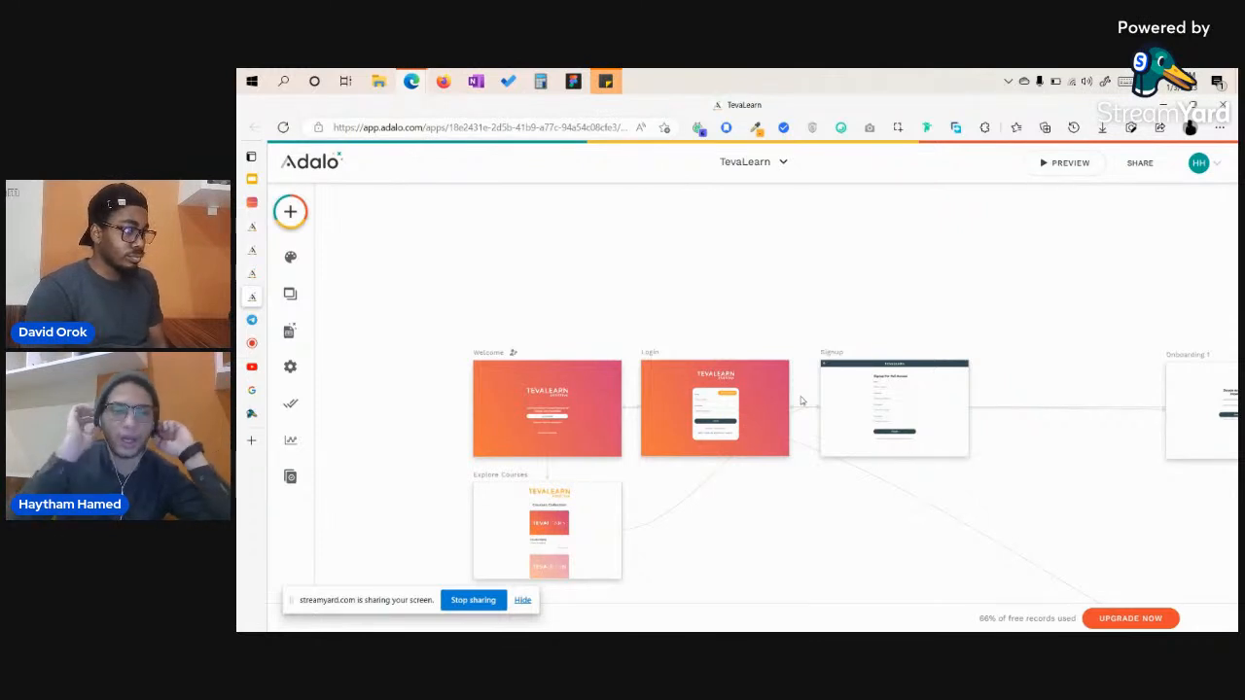
pyautogui.scroll(5, 435, 411)
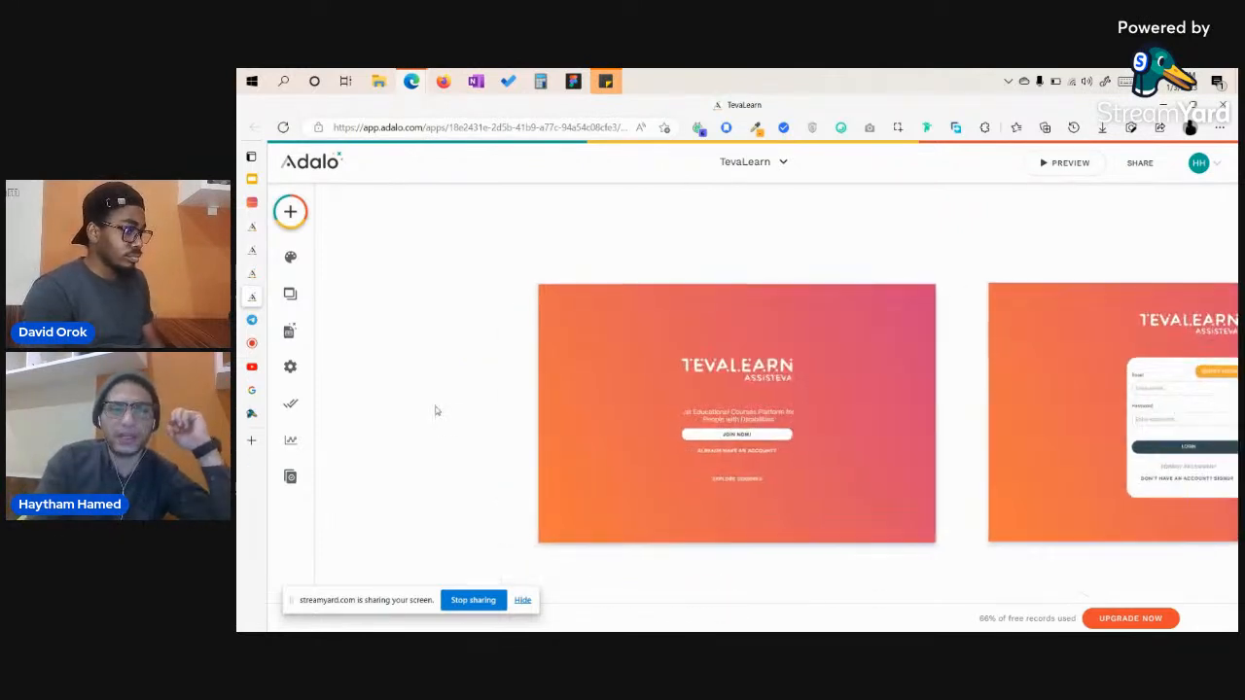
pyautogui.scroll(-1, 435, 410)
pyautogui.hscroll(1, 436, 410)
pyautogui.hscroll(-1, 436, 411)
pyautogui.scroll(1, 601, 294)
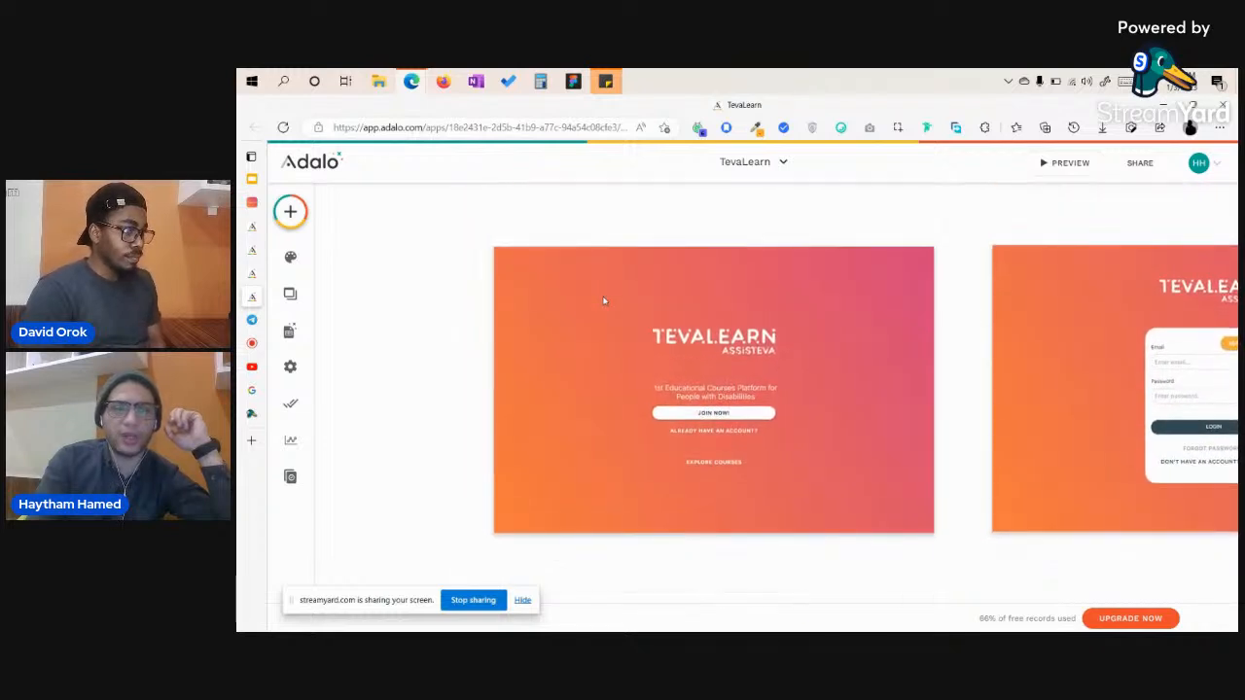
# Inspect the Welcome screen's logo, description, and Join Now!, Already have an account? and Explore Courses buttons.
pyautogui.click(715, 342)
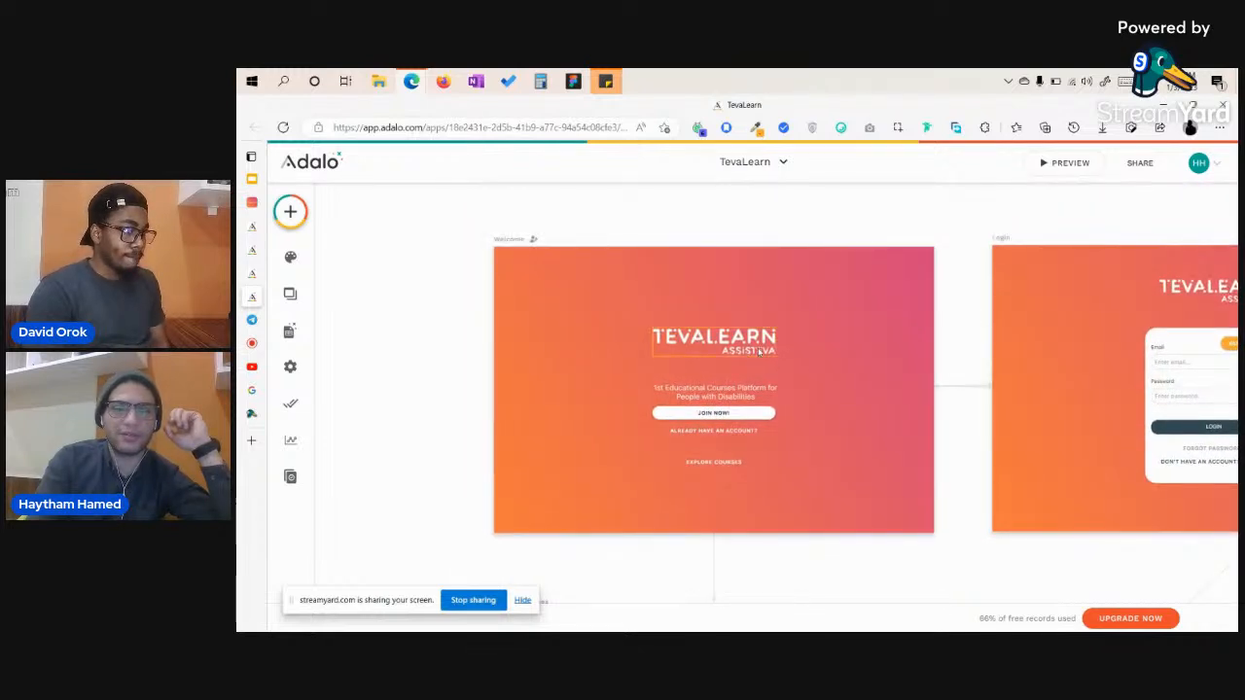
pyautogui.click(717, 392)
pyautogui.click(689, 414)
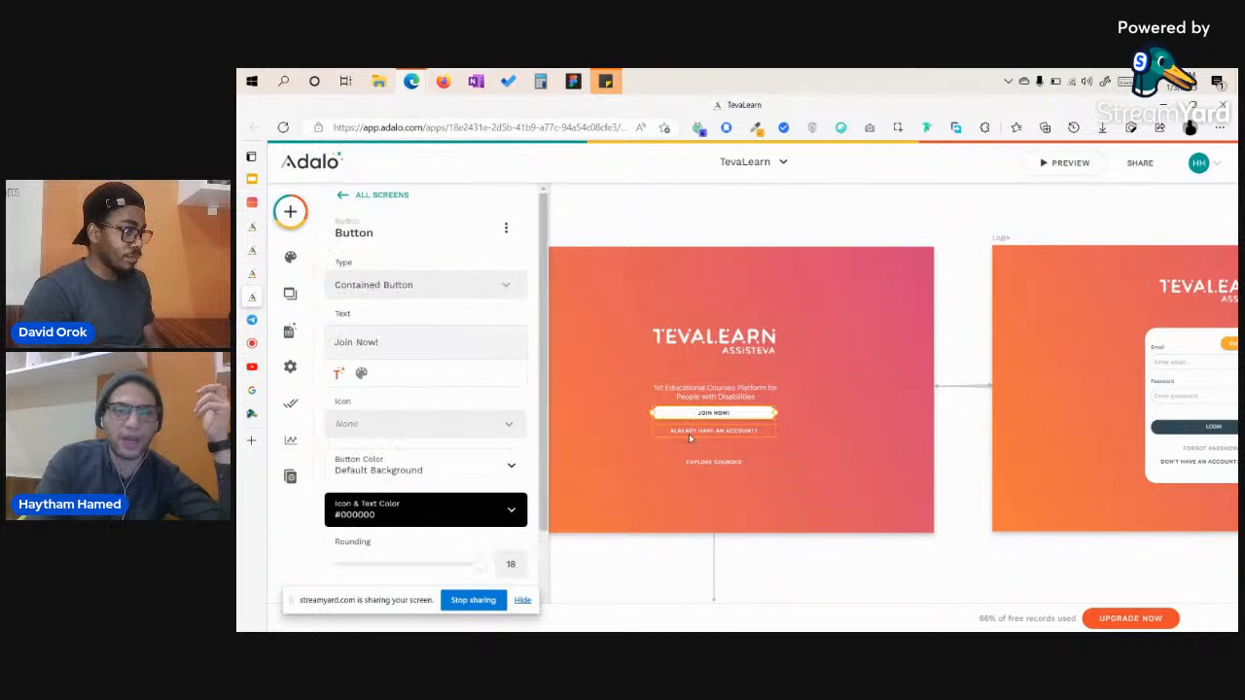
pyautogui.click(688, 430)
pyautogui.scroll(2, 708, 473)
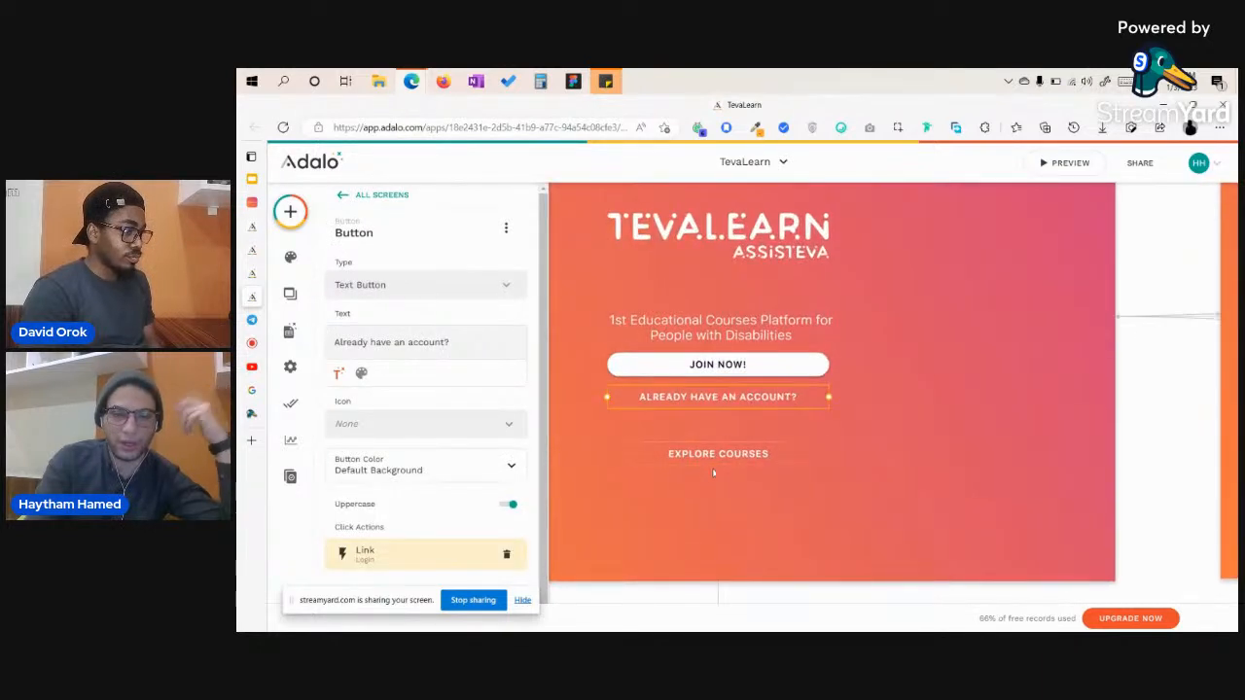
pyautogui.click(715, 457)
# Inspect the Login screen's logo, login form, Forgot Password and signup buttons, and background card.
pyautogui.scroll(-3, 933, 429)
pyautogui.scroll(-2, 934, 432)
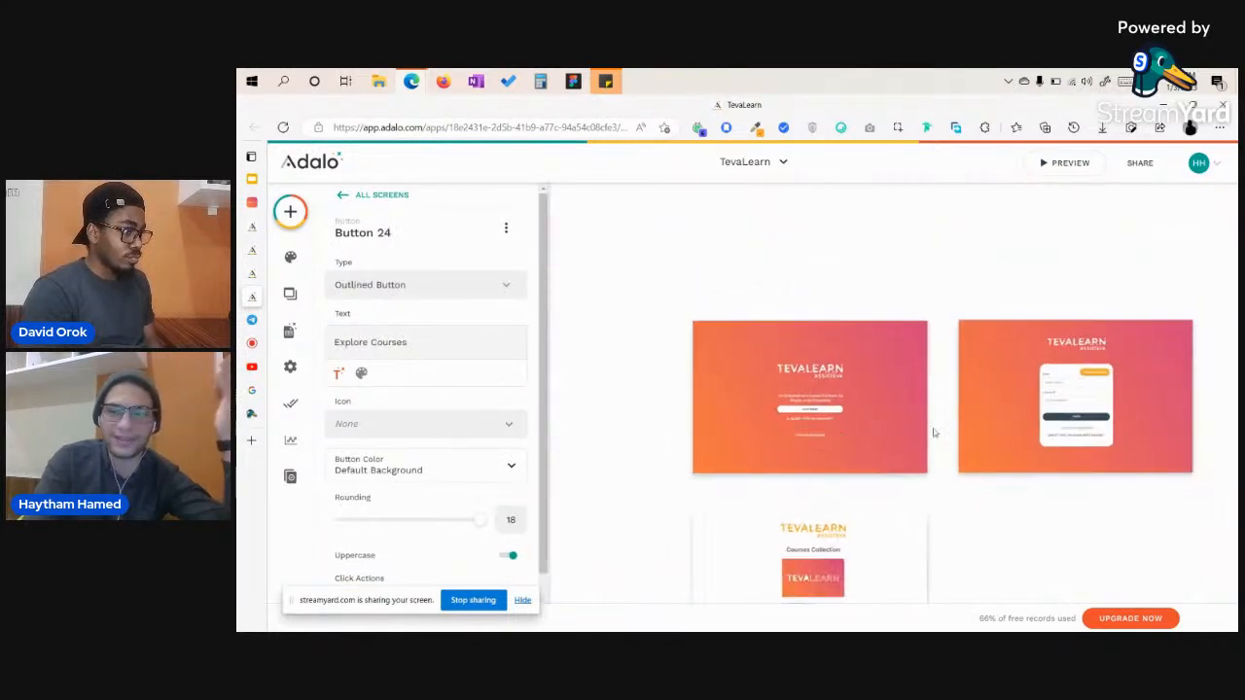
pyautogui.hscroll(4, 934, 432)
pyautogui.scroll(4, 737, 394)
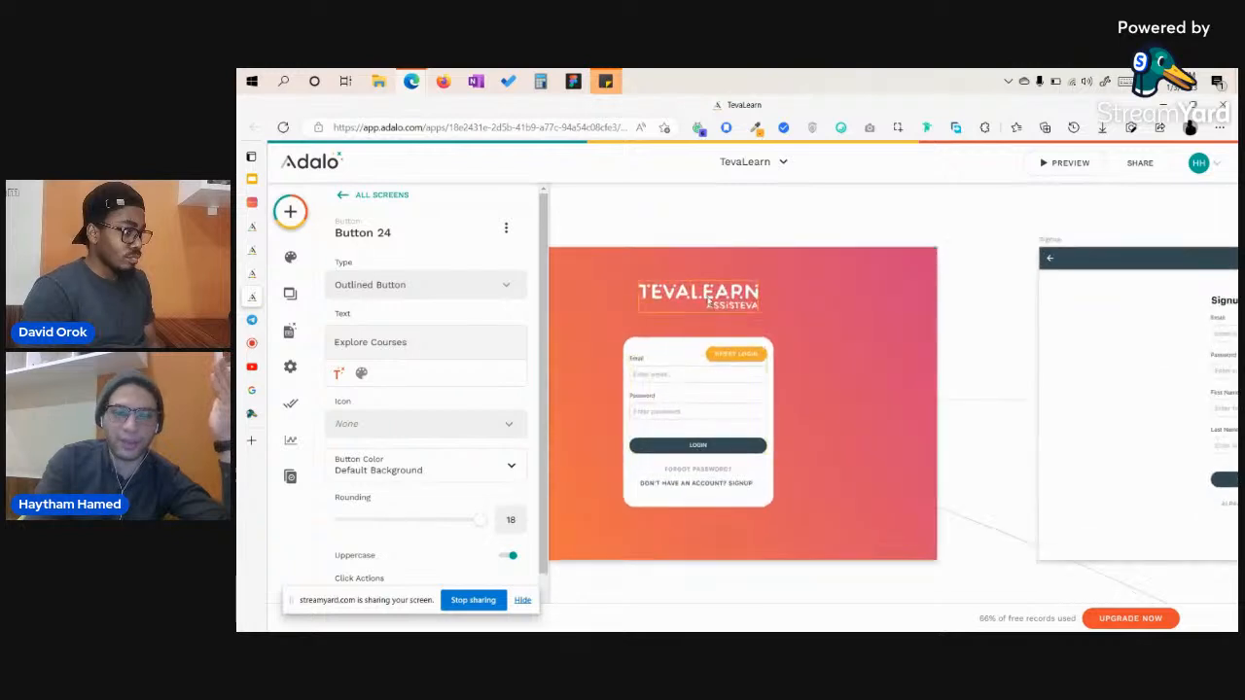
pyautogui.click(710, 299)
pyautogui.click(670, 398)
pyautogui.click(676, 475)
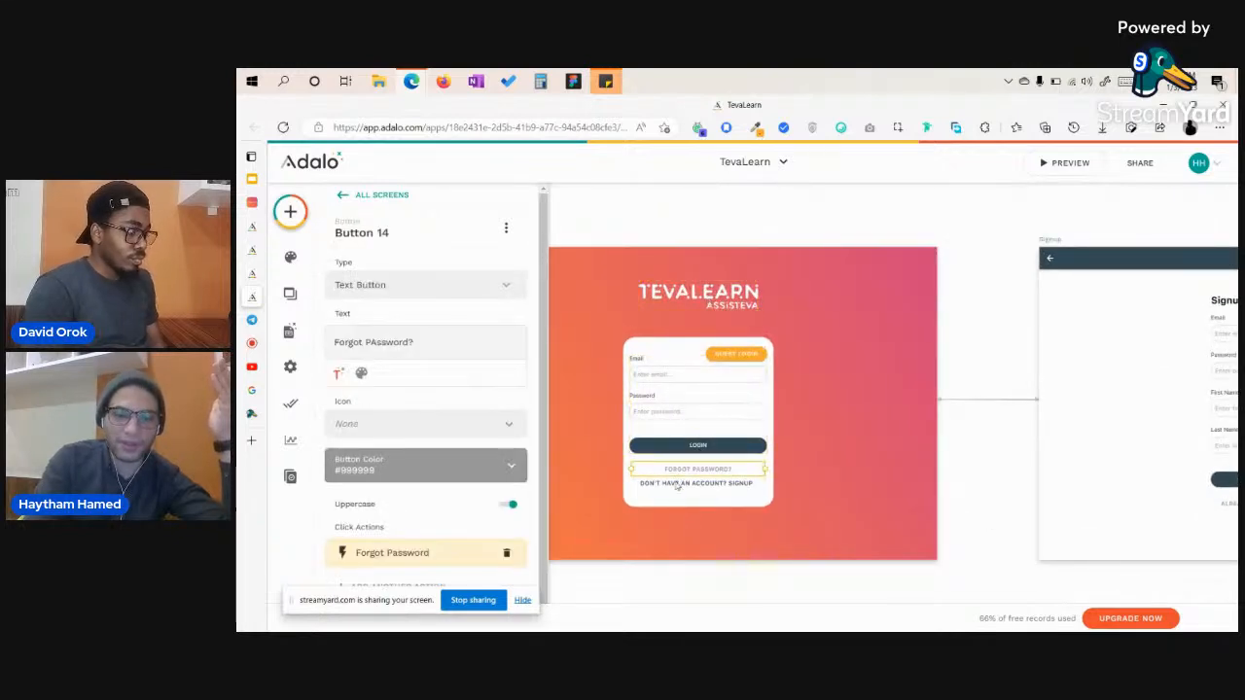
pyautogui.click(679, 485)
pyautogui.click(677, 497)
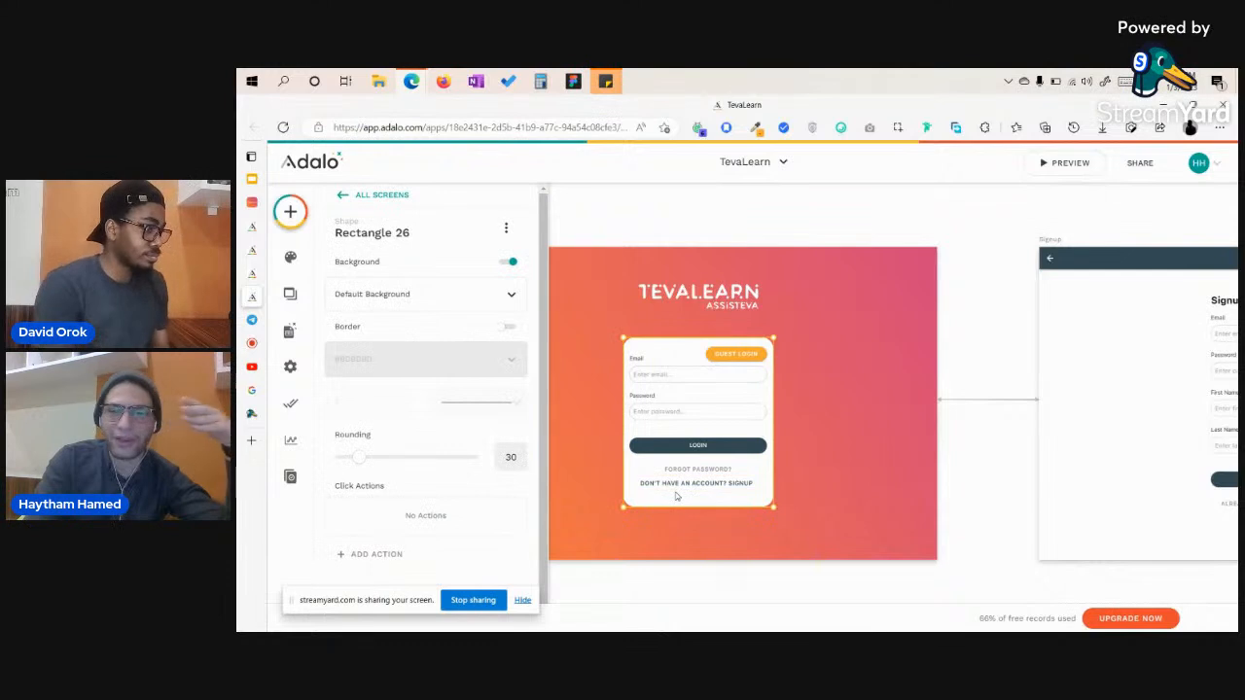
# Inspect the Home screen's category card, its groups, Name label, All Courses link and course avatar list.
pyautogui.scroll(-3, 816, 441)
pyautogui.hscroll(10, 817, 442)
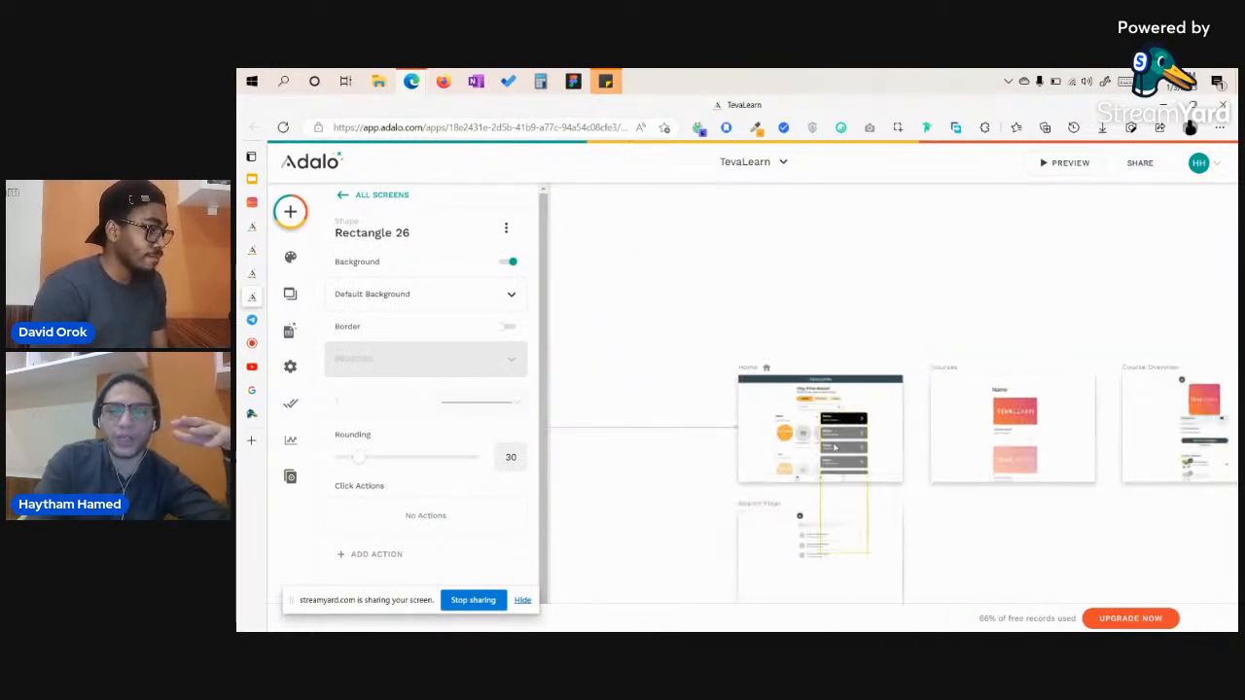
pyautogui.scroll(5, 833, 446)
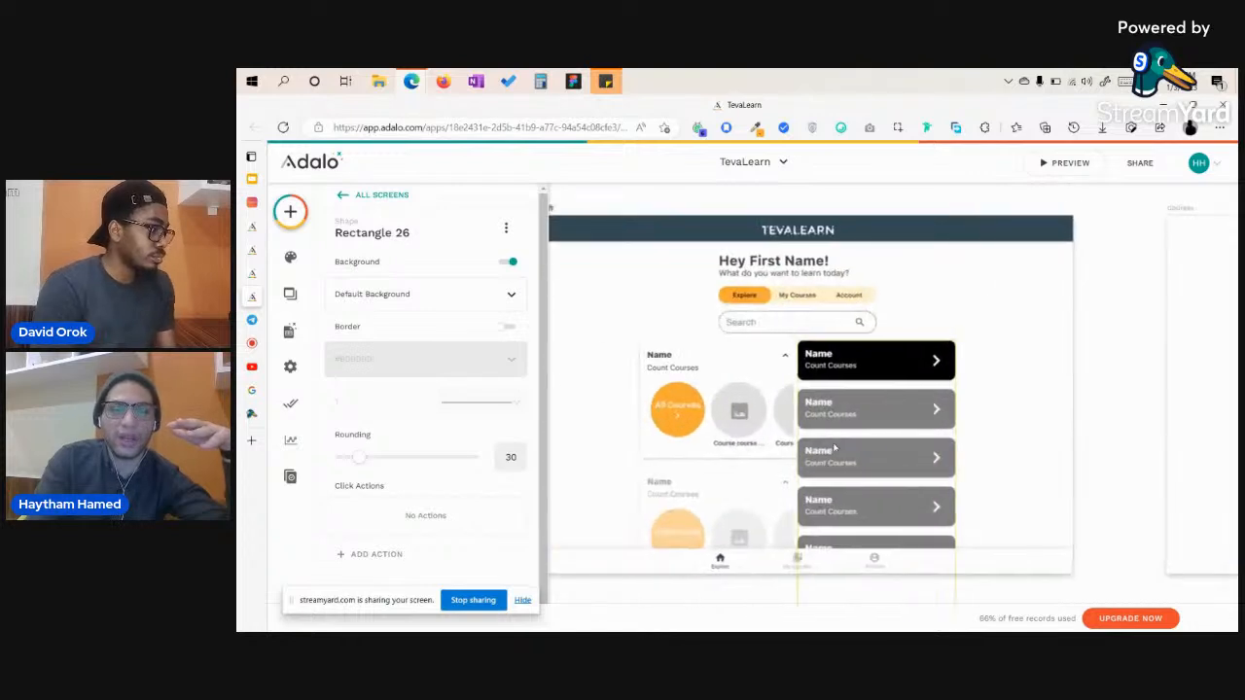
pyautogui.scroll(2, 833, 446)
pyautogui.click(661, 352)
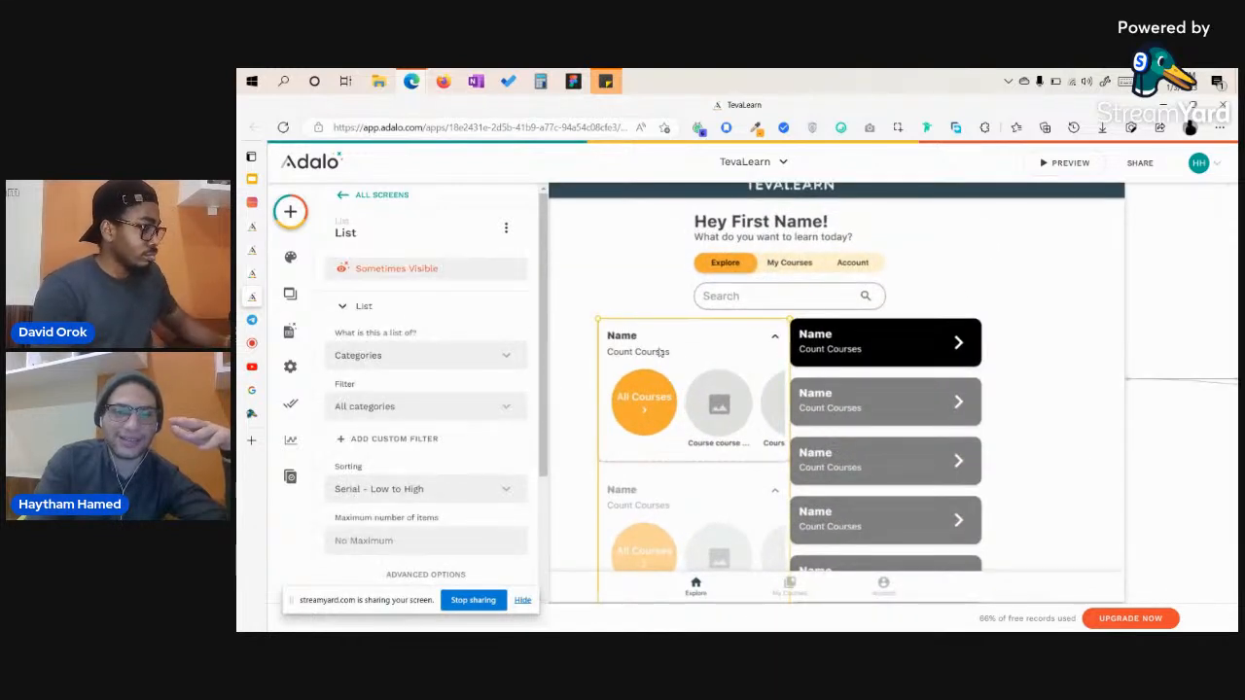
pyautogui.click(660, 349)
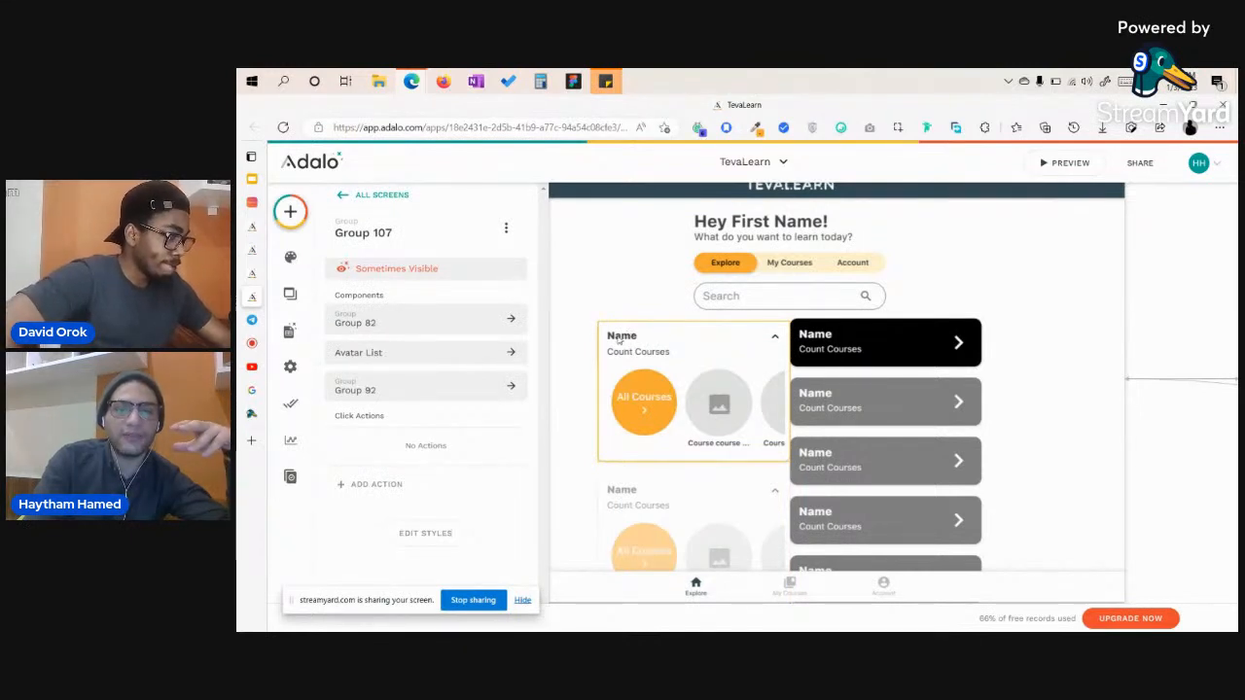
pyautogui.click(617, 338)
pyautogui.click(617, 338)
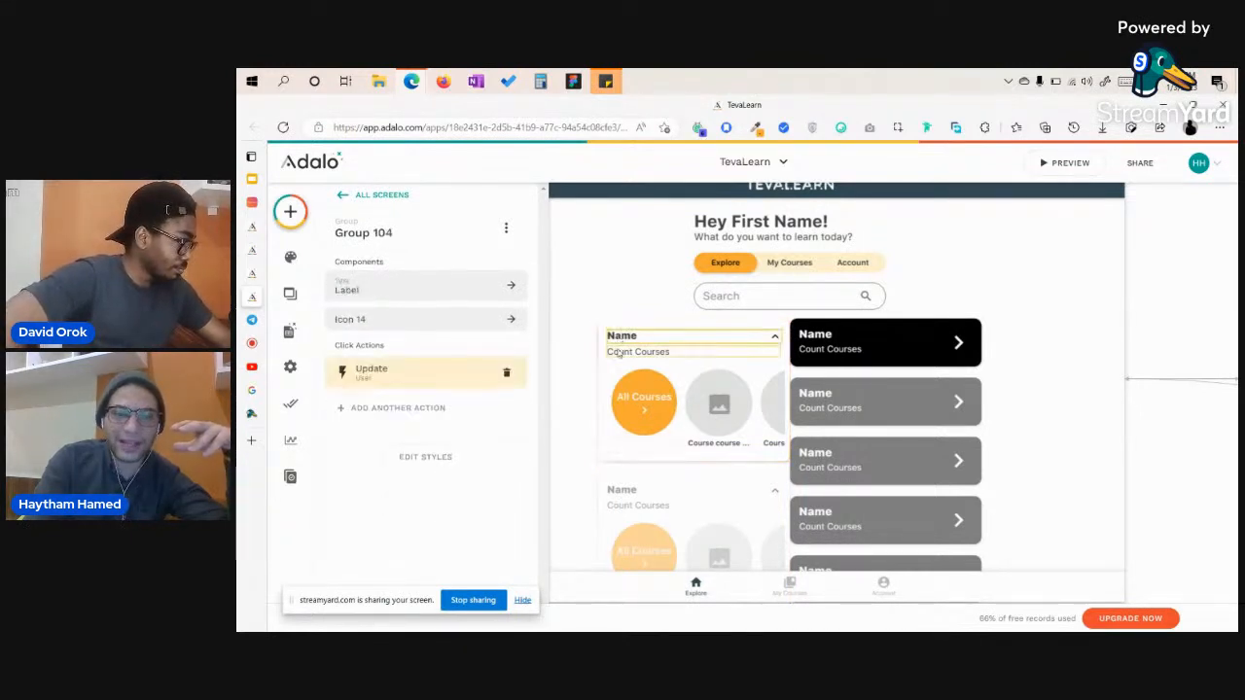
pyautogui.click(622, 352)
pyautogui.click(647, 390)
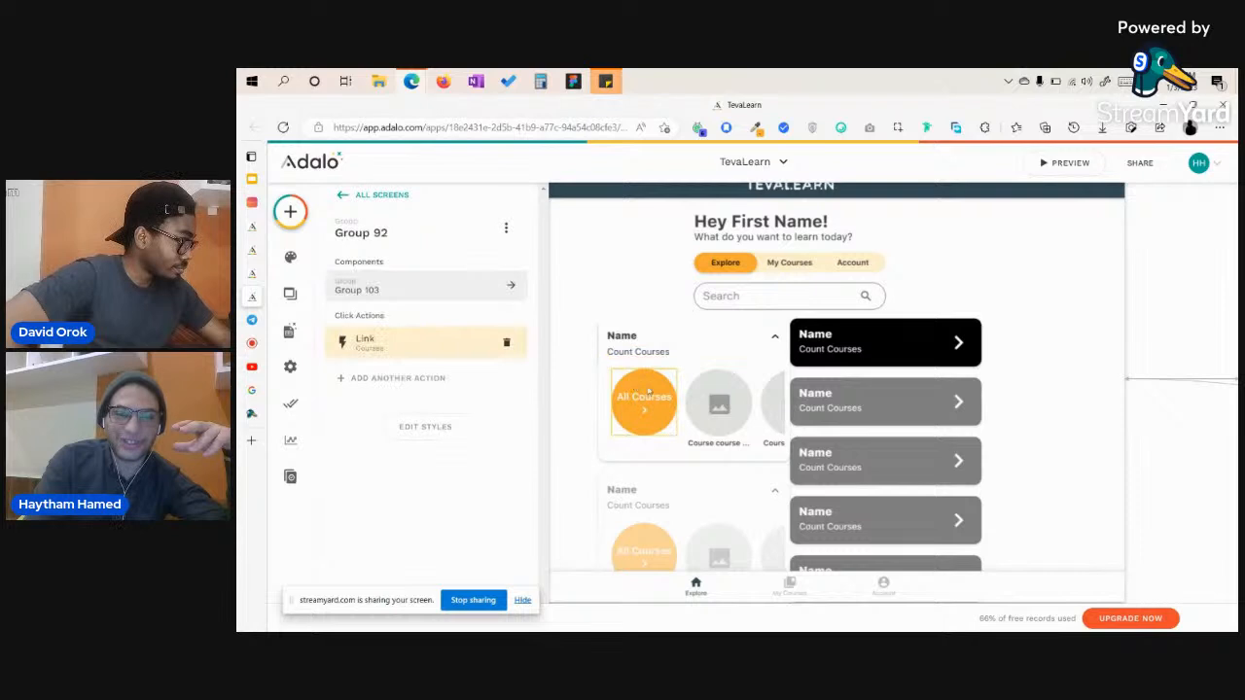
pyautogui.click(721, 404)
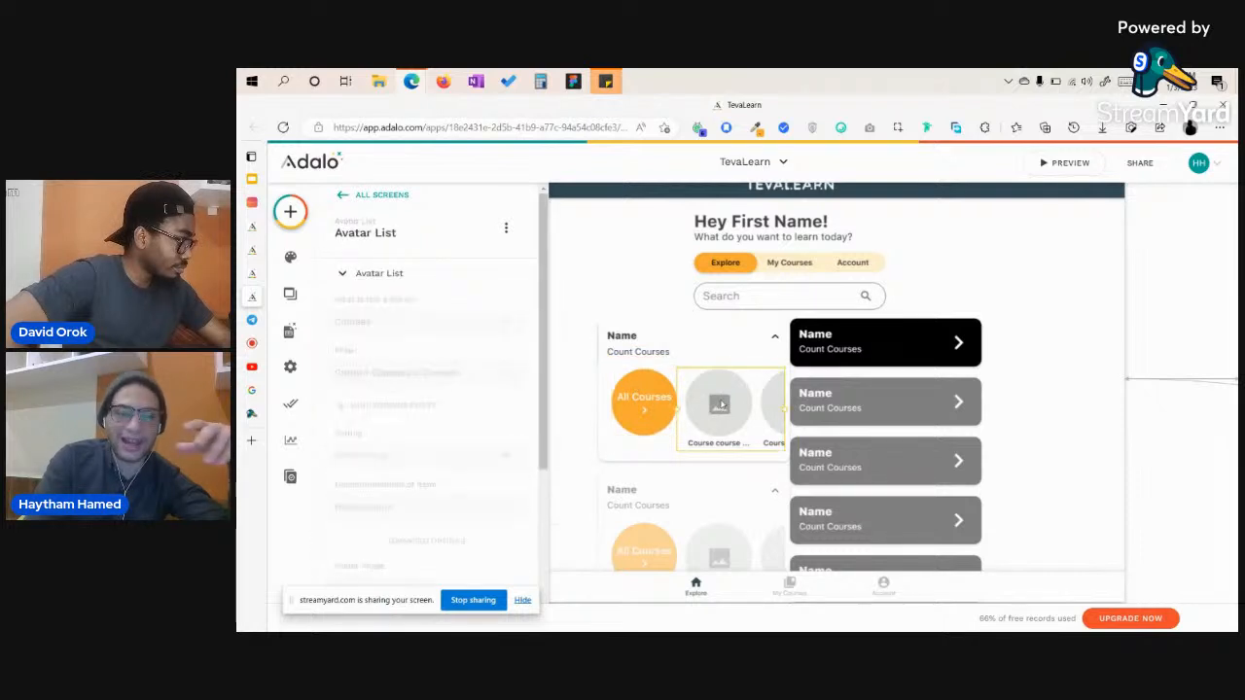
pyautogui.click(622, 463)
# Check the Home search bar's settings and its link to the Search Final screen.
pyautogui.scroll(-2, 585, 432)
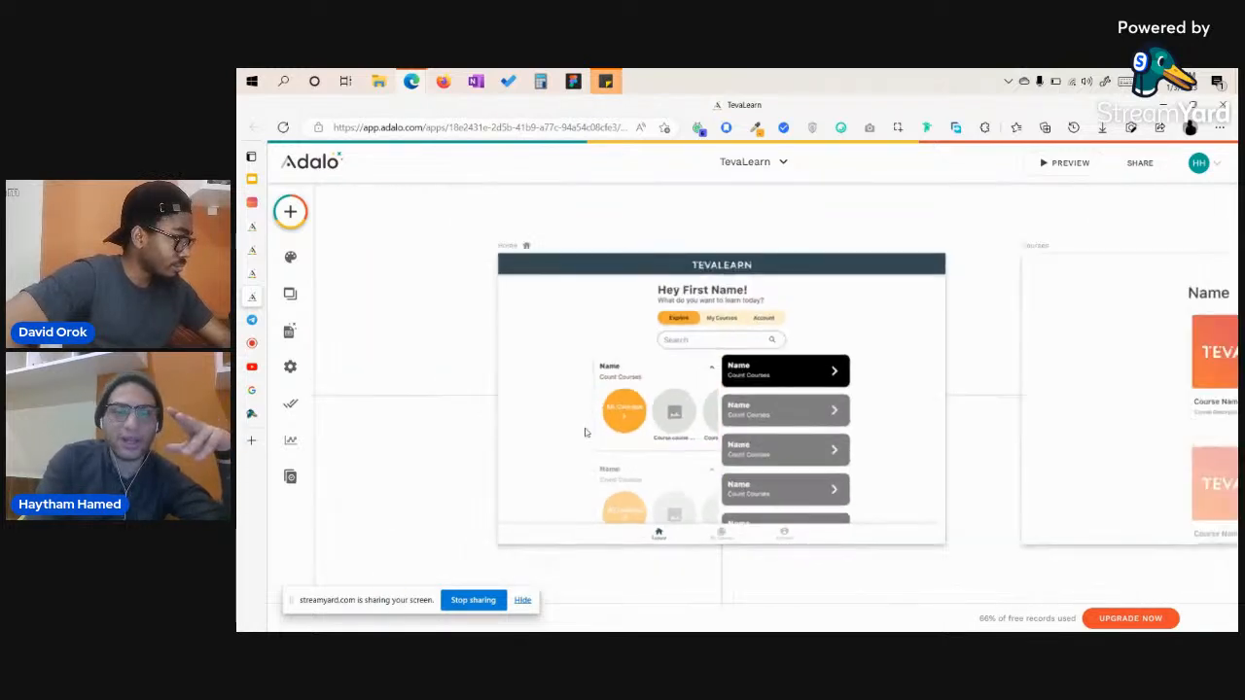
pyautogui.click(704, 344)
pyautogui.scroll(2, 704, 344)
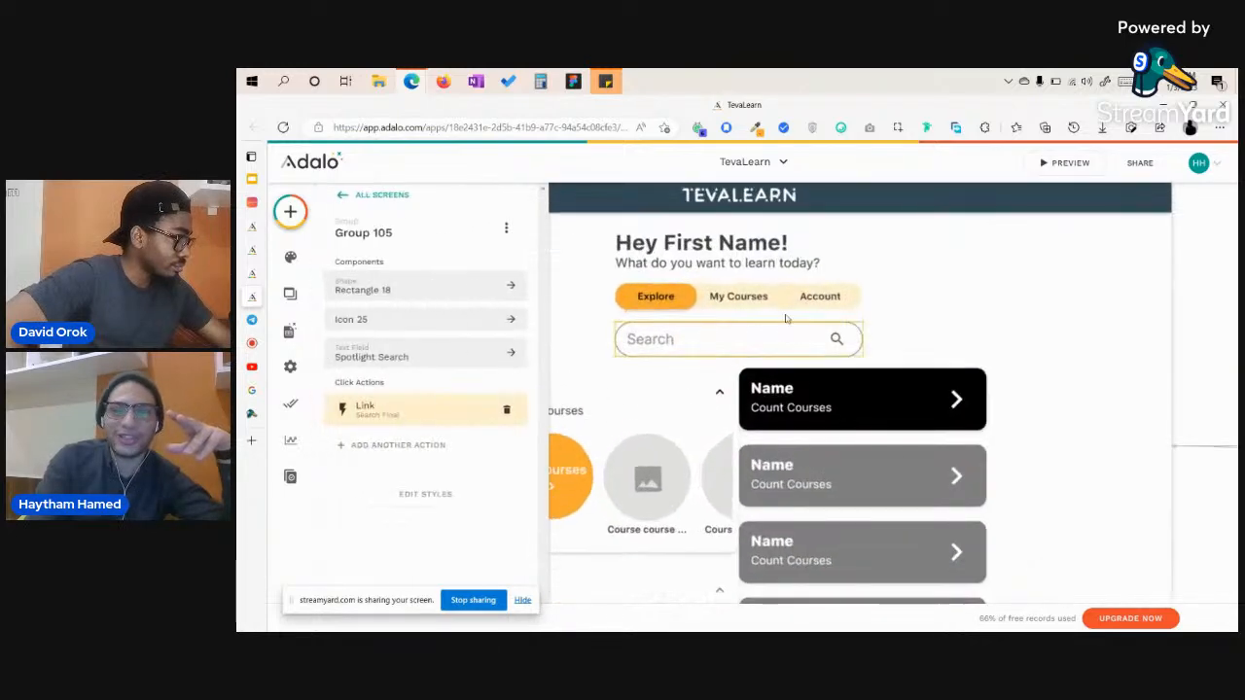
pyautogui.scroll(-3, 763, 342)
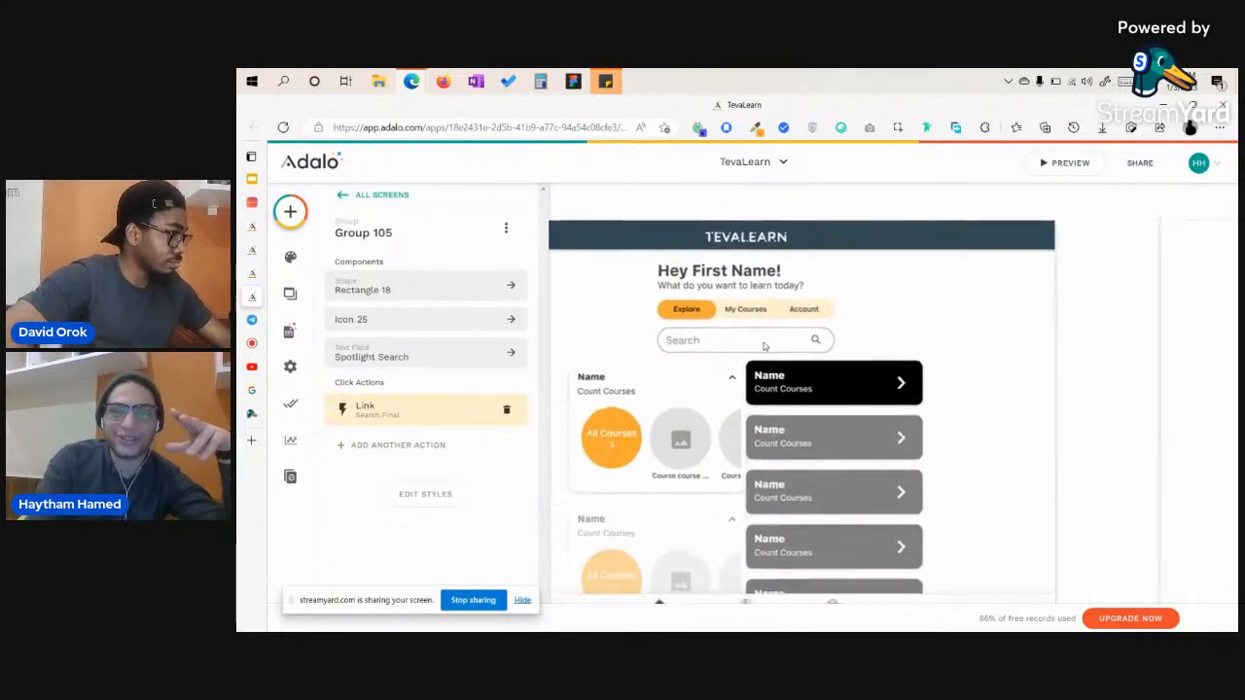
pyautogui.scroll(-3, 764, 342)
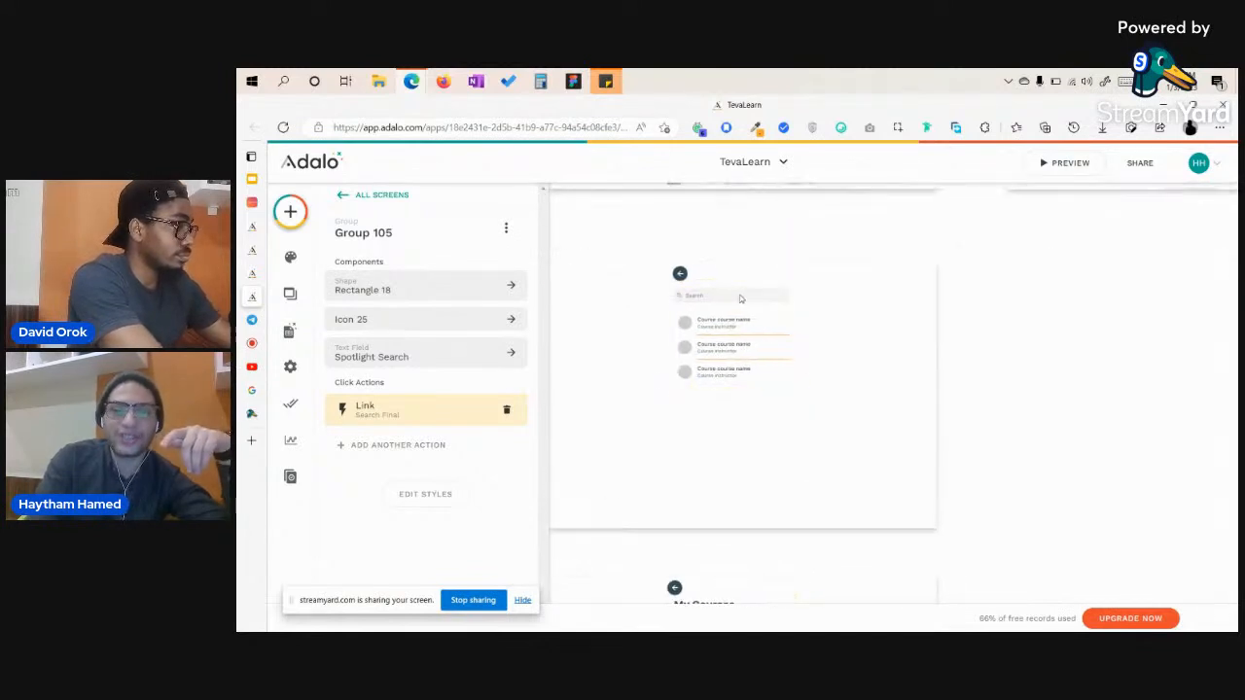
pyautogui.click(290, 211)
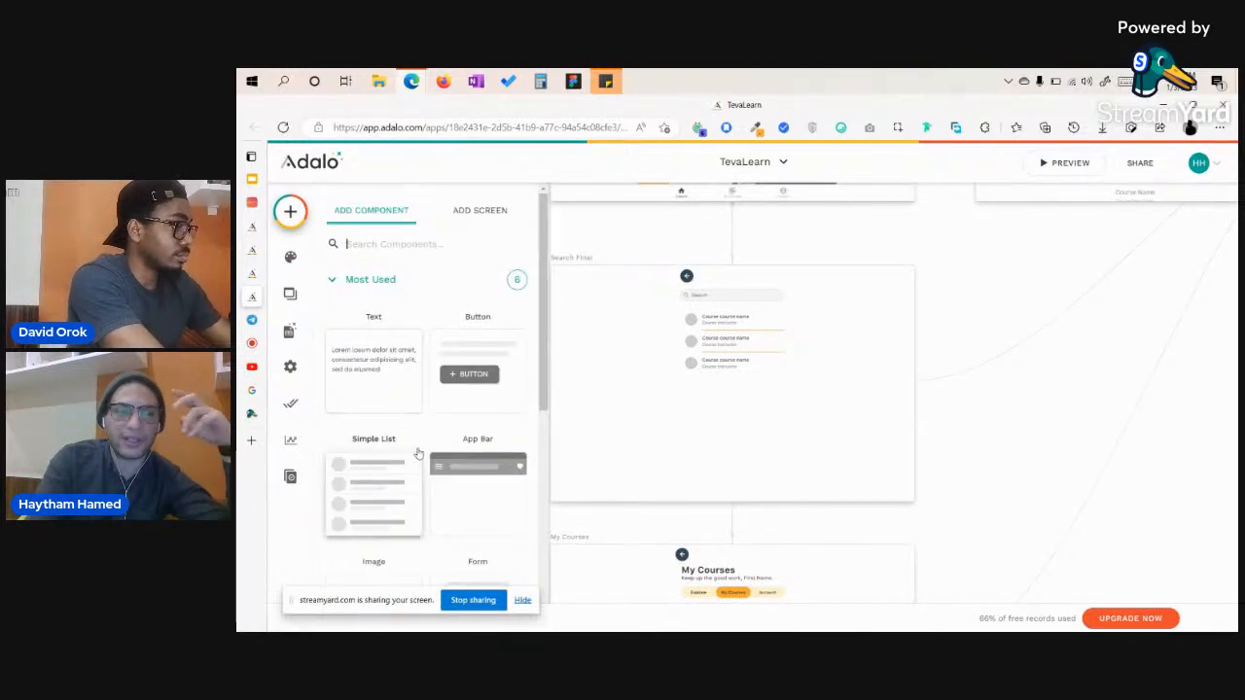
pyautogui.scroll(-3, 418, 453)
pyautogui.scroll(-1, 418, 453)
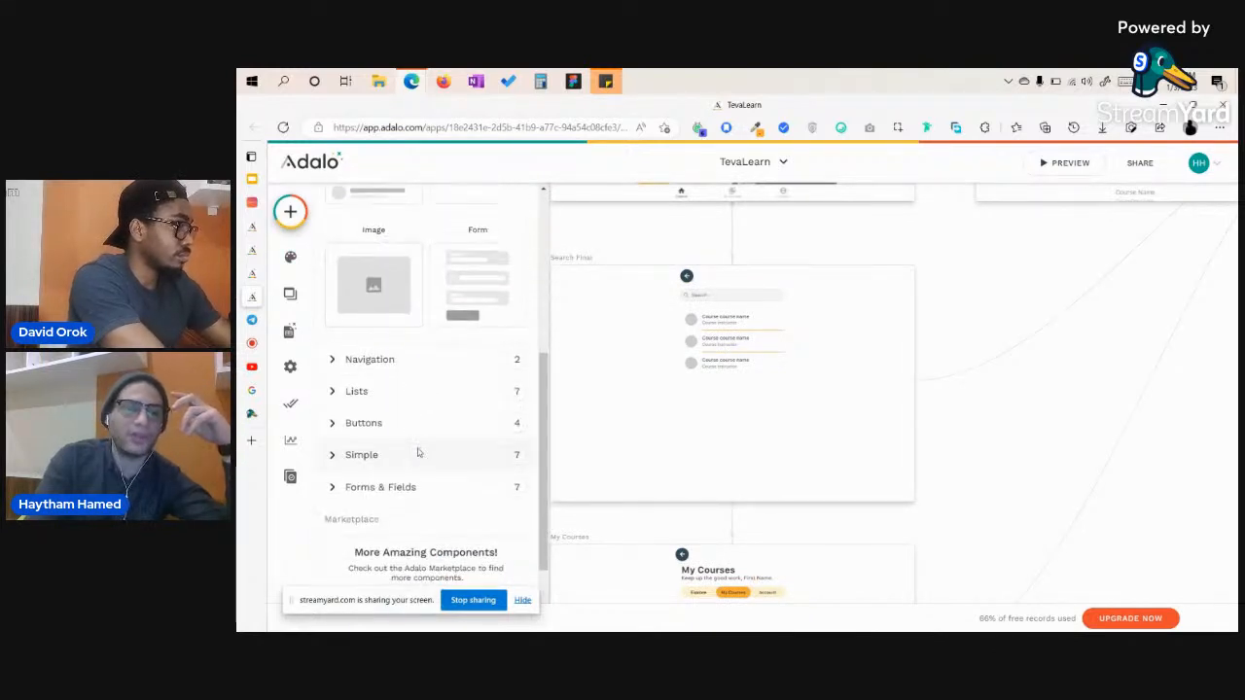
pyautogui.click(362, 397)
pyautogui.scroll(-1, 389, 486)
pyautogui.scroll(-1, 409, 486)
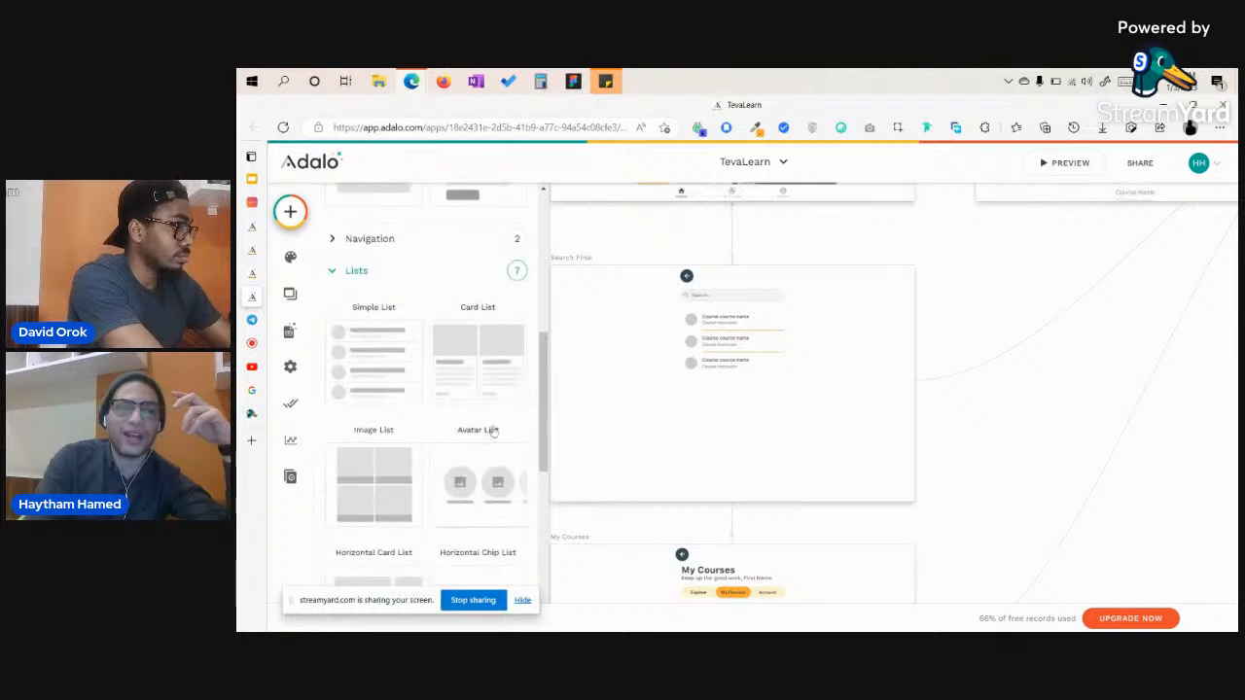
pyautogui.scroll(-2, 442, 441)
pyautogui.scroll(2, 441, 441)
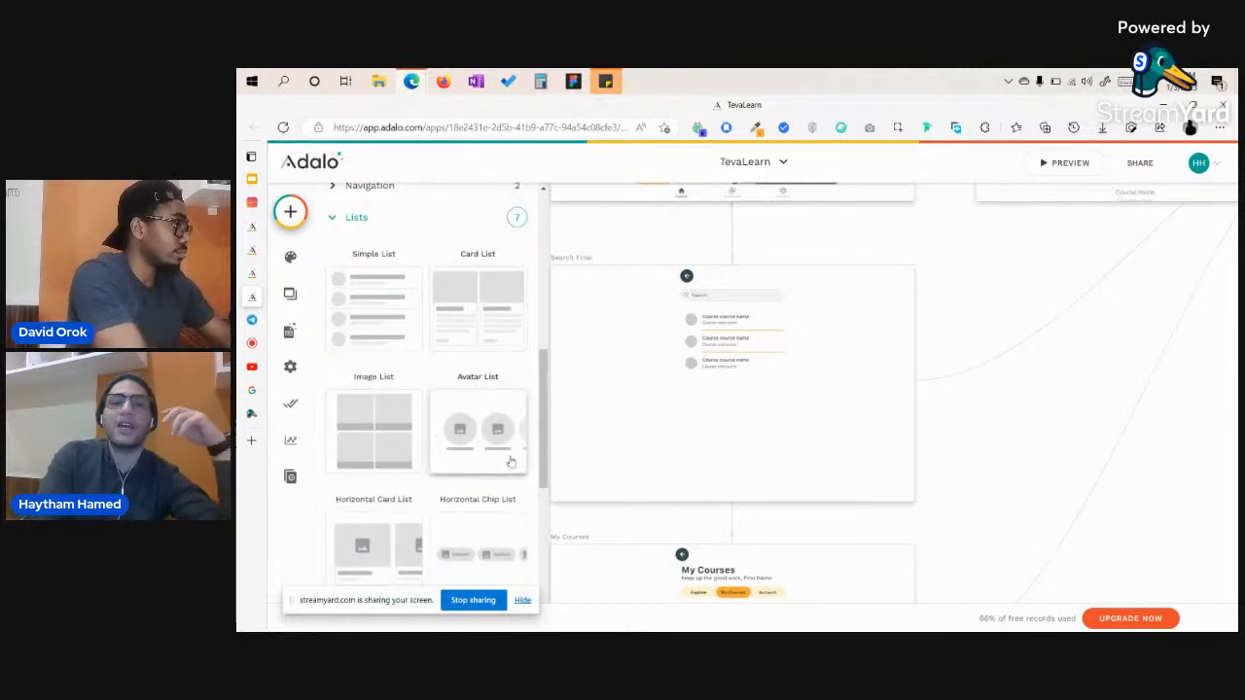
pyautogui.click(782, 448)
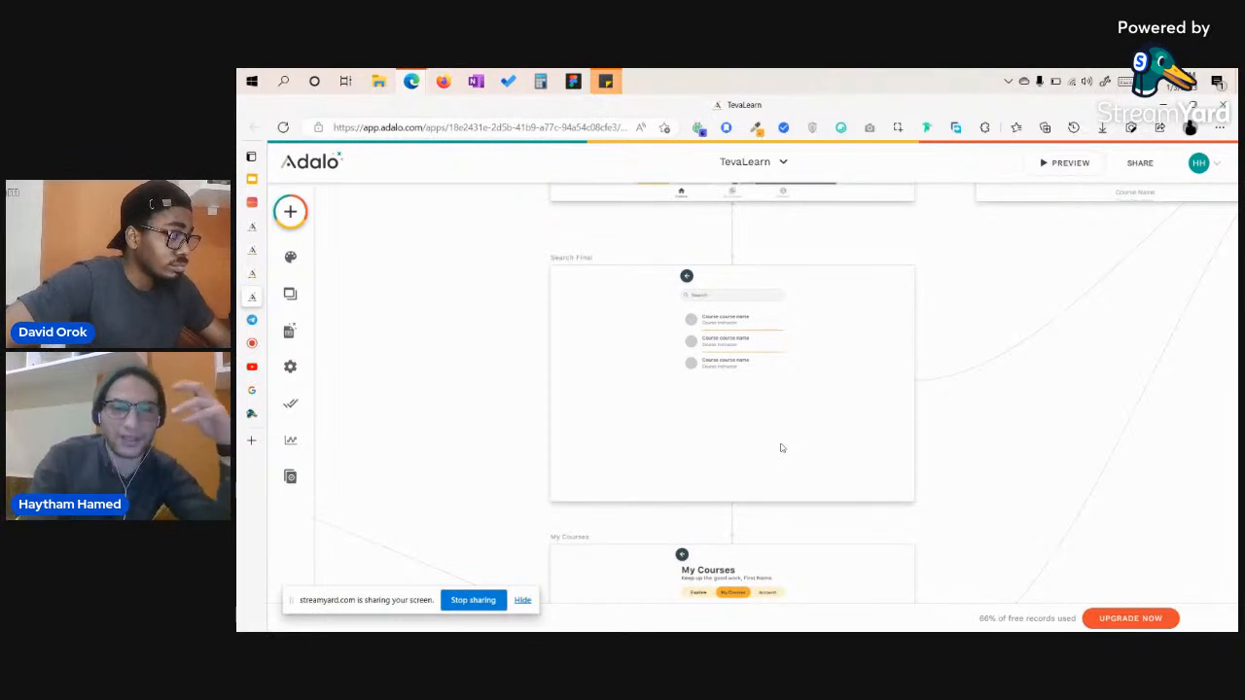
# Pan and zoom onto the Admin Dashboard with its Courses, Lessons and Users cards and course table.
pyautogui.scroll(-5, 782, 447)
pyautogui.hscroll(3, 782, 447)
pyautogui.scroll(-1, 782, 448)
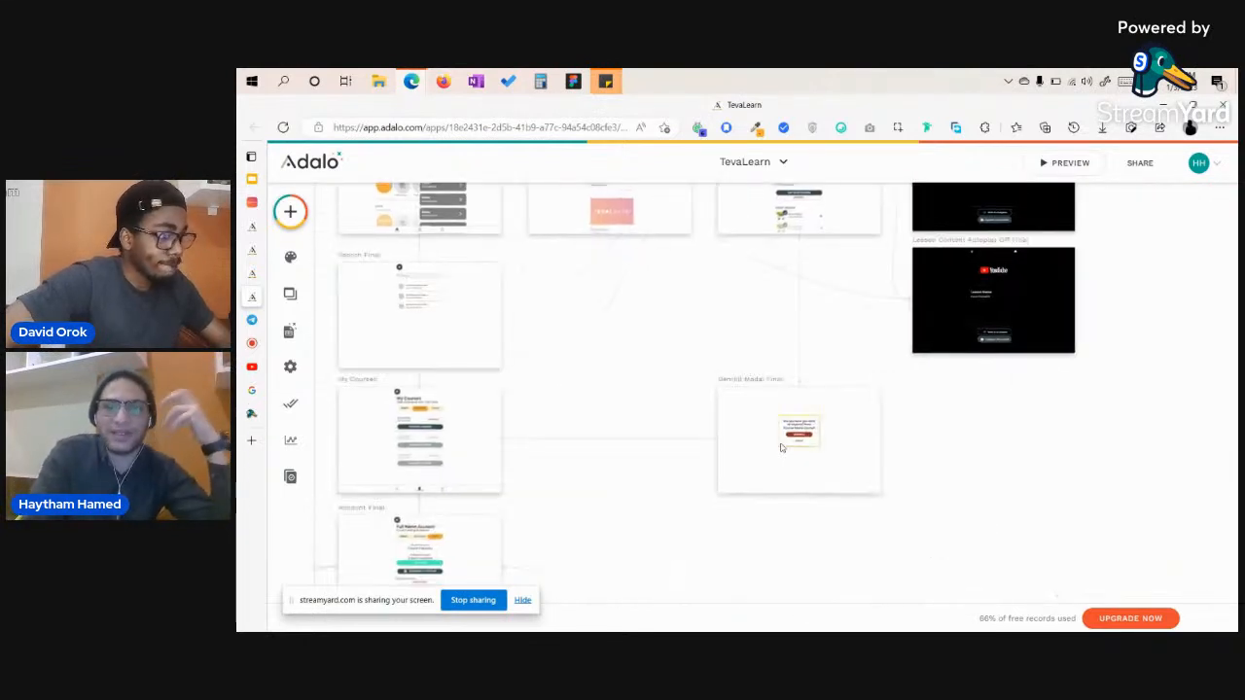
pyautogui.scroll(3, 782, 447)
pyautogui.hscroll(-2, 782, 447)
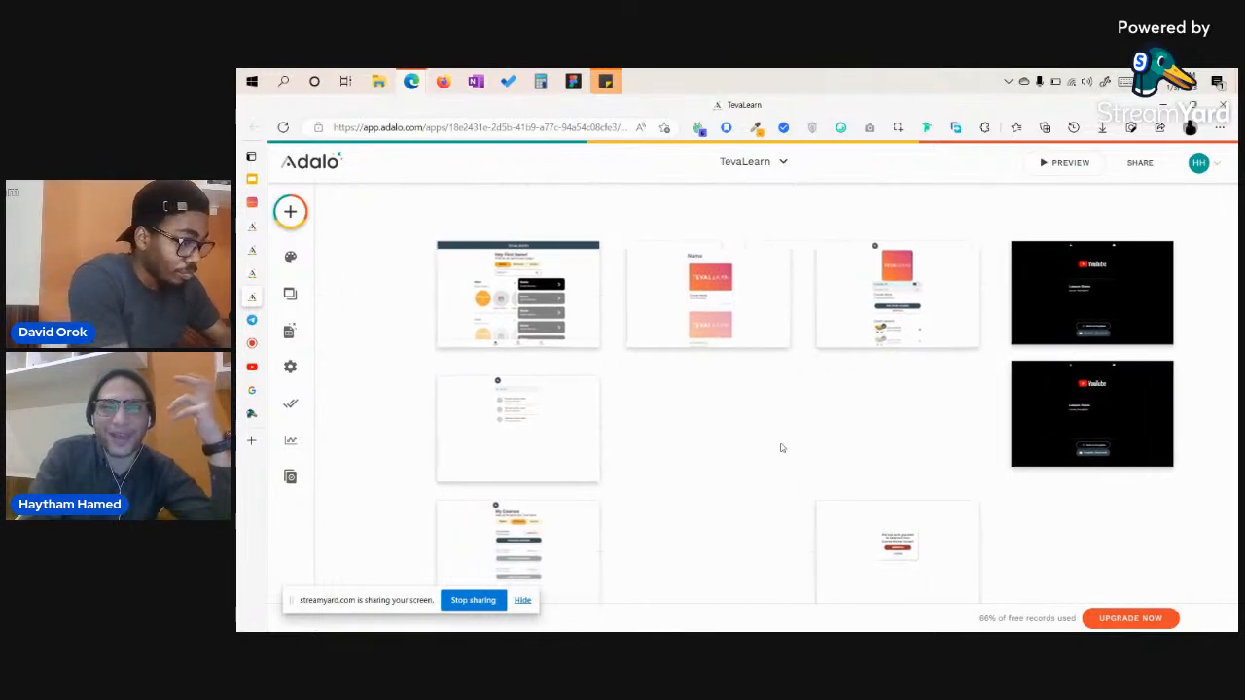
pyautogui.scroll(-1, 781, 447)
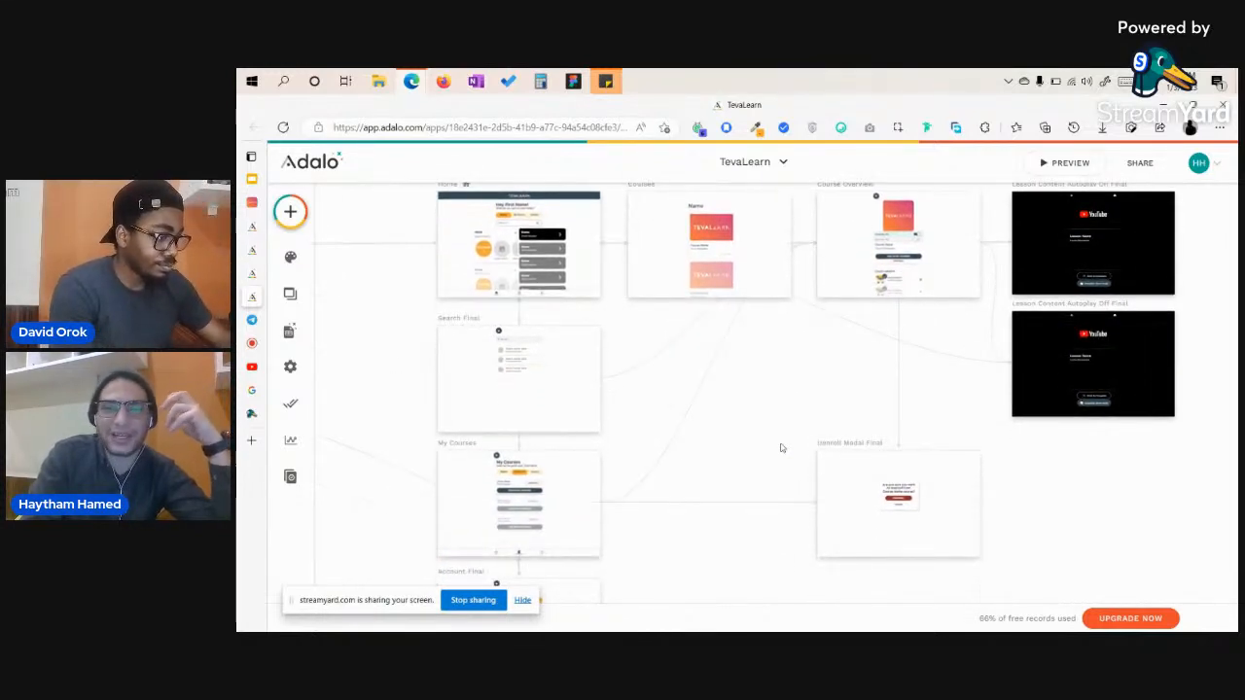
pyautogui.scroll(-2, 781, 448)
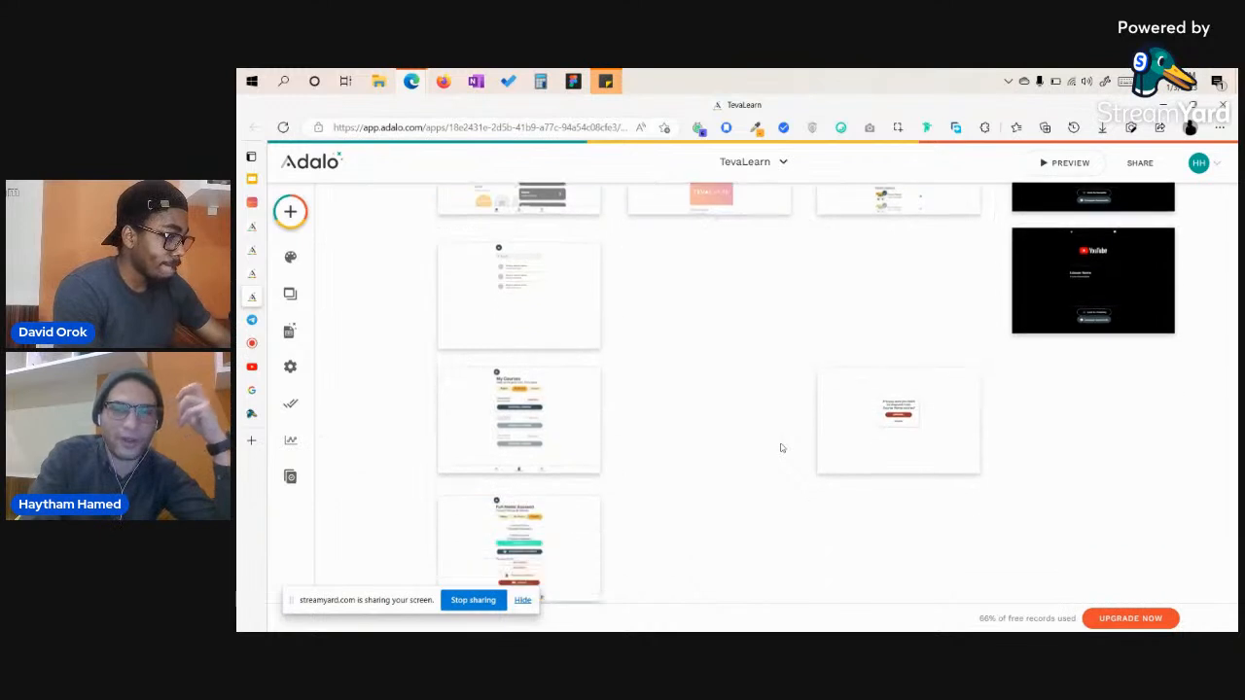
pyautogui.scroll(-4, 780, 447)
pyautogui.scroll(-3, 781, 446)
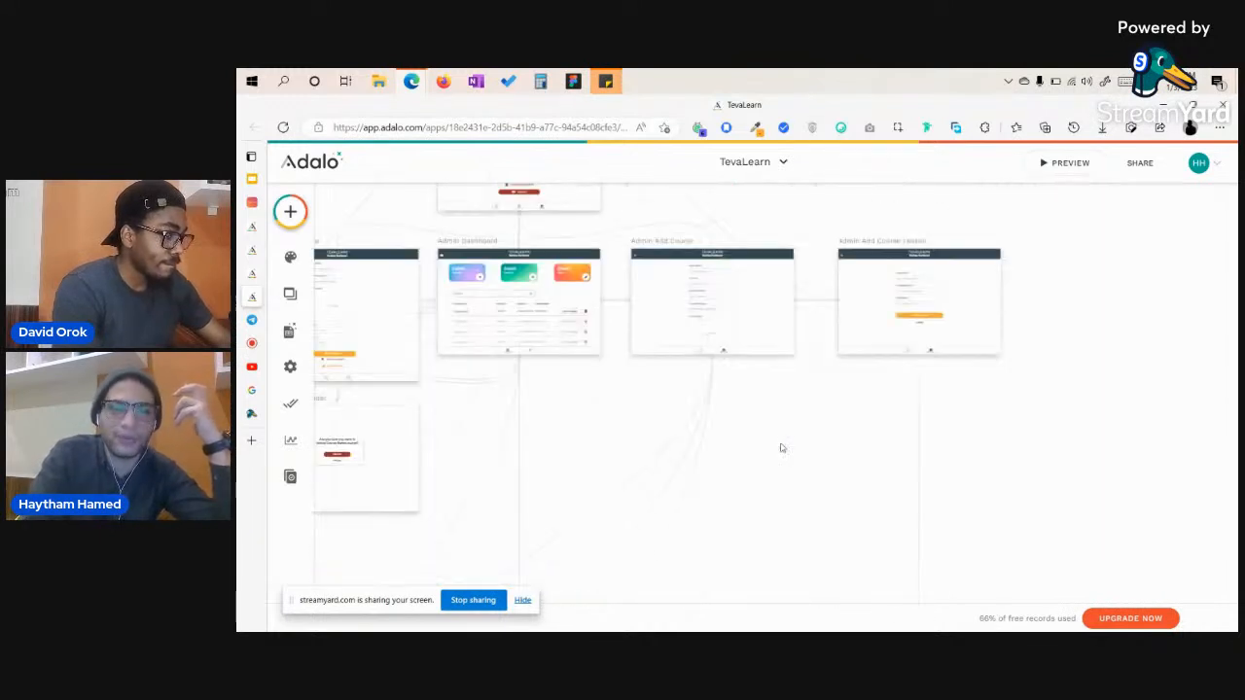
pyautogui.hscroll(-3, 781, 446)
pyautogui.hscroll(-1, 783, 293)
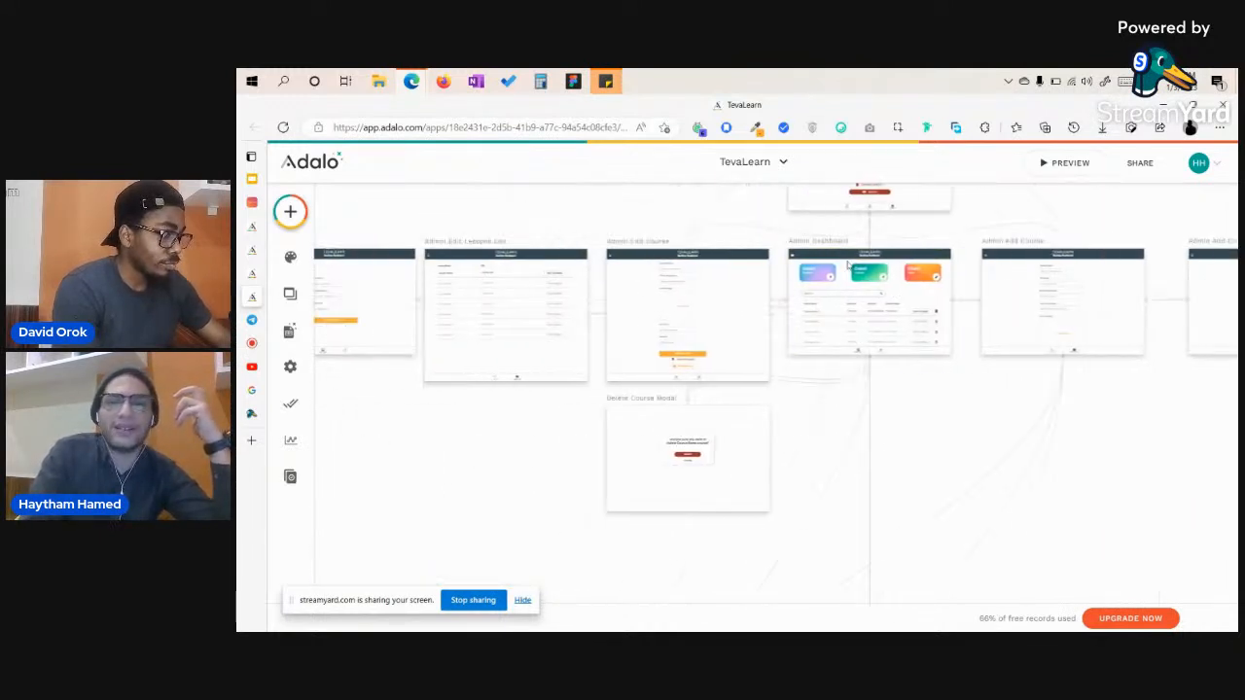
pyautogui.scroll(4, 826, 273)
pyautogui.hscroll(1, 827, 273)
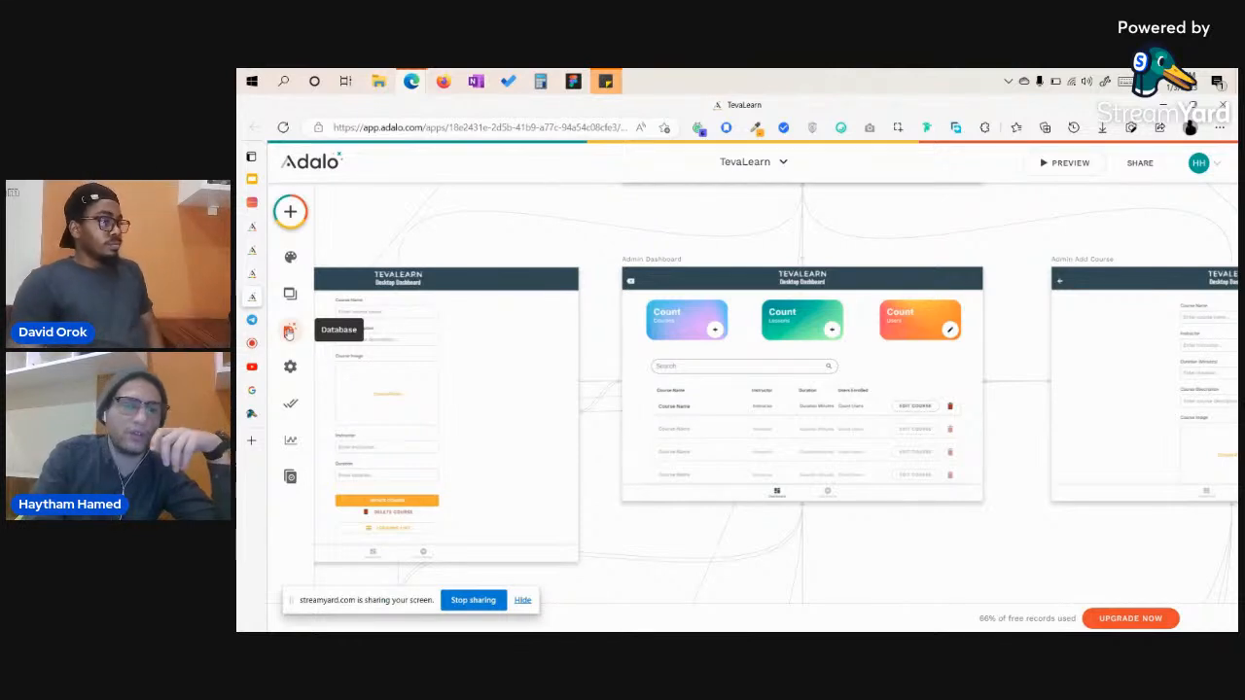
pyautogui.click(288, 333)
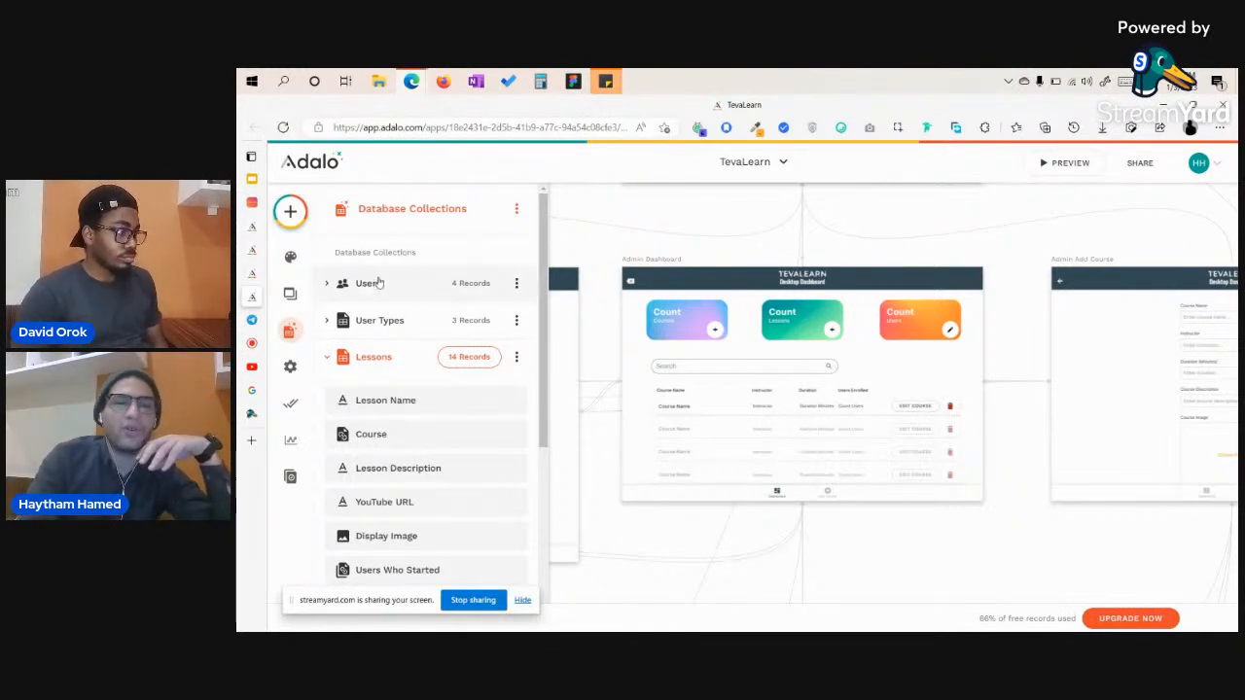
pyautogui.click(380, 286)
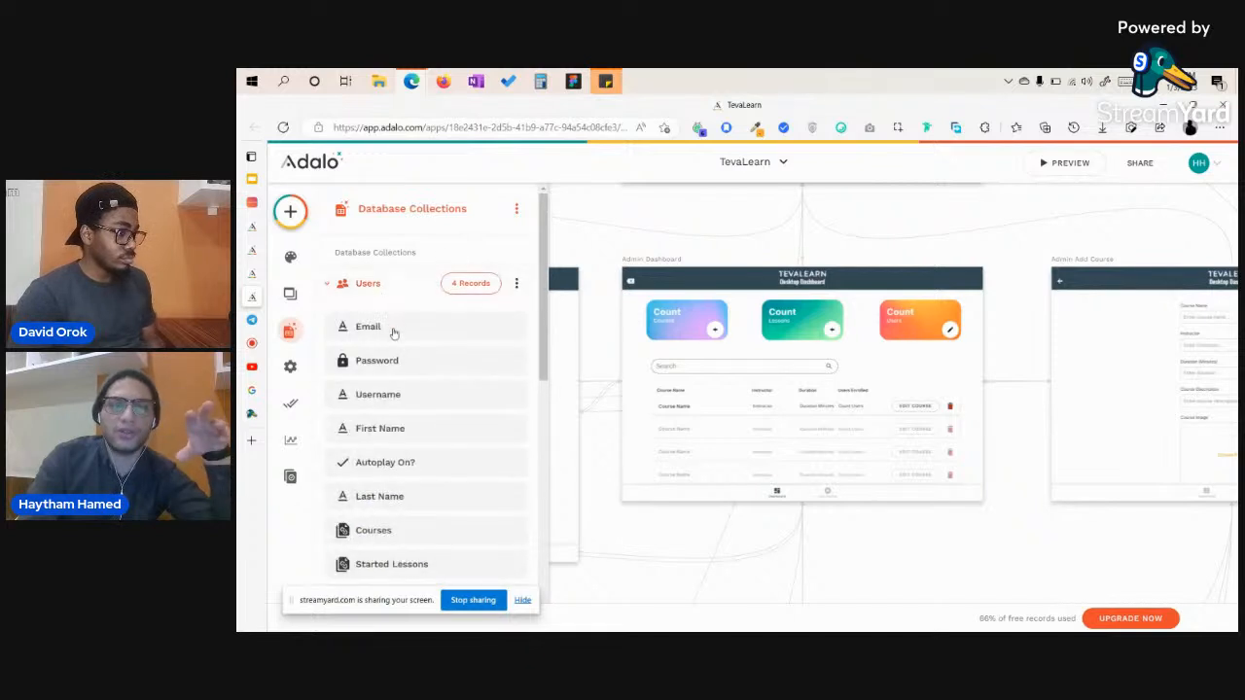
pyautogui.scroll(-1, 395, 337)
pyautogui.scroll(-2, 395, 341)
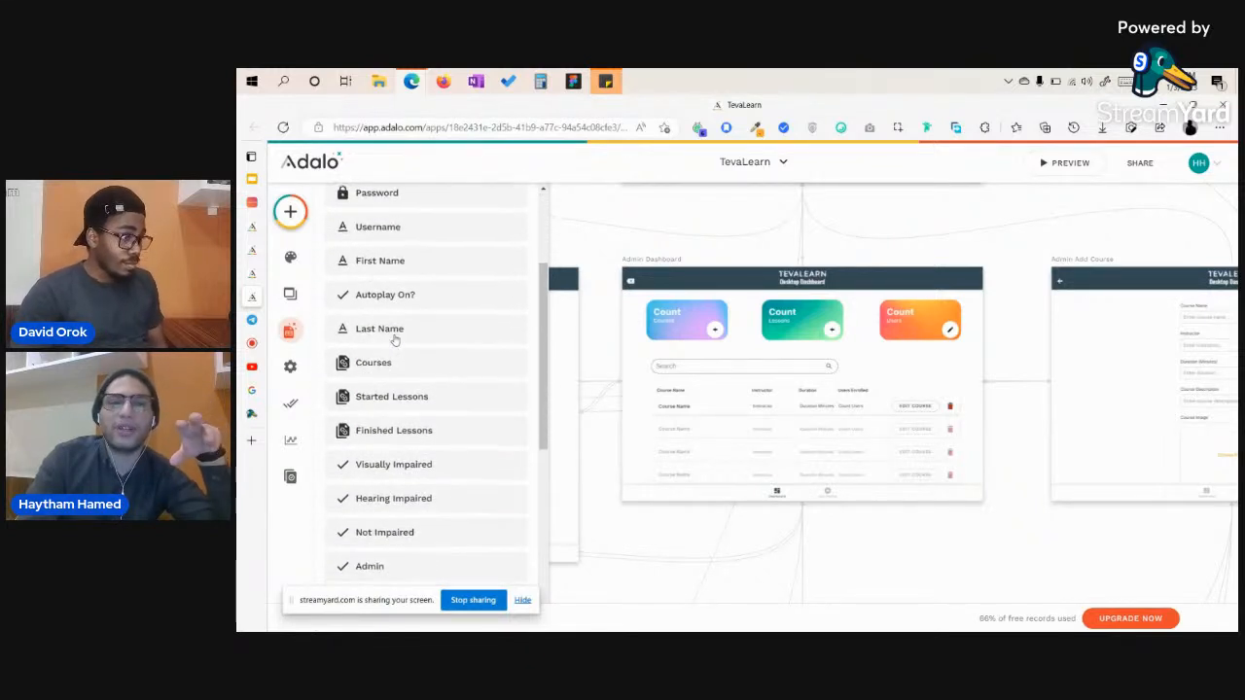
pyautogui.scroll(3, 397, 332)
pyautogui.click(369, 283)
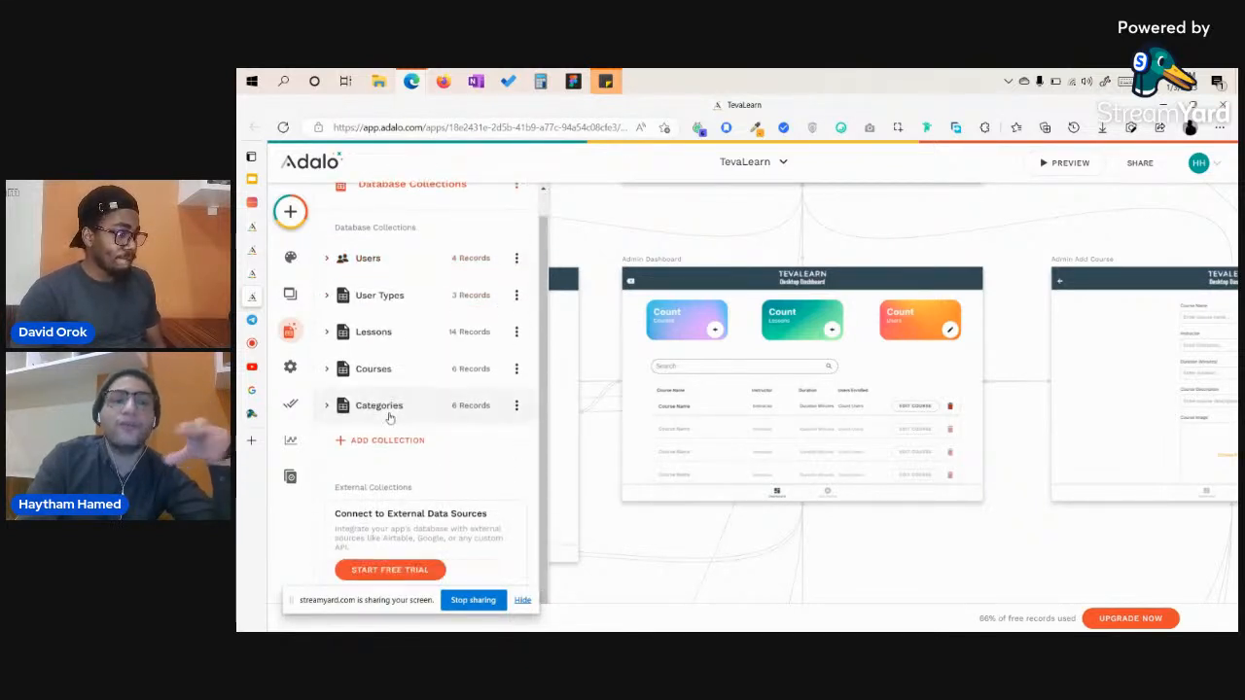
pyautogui.click(395, 416)
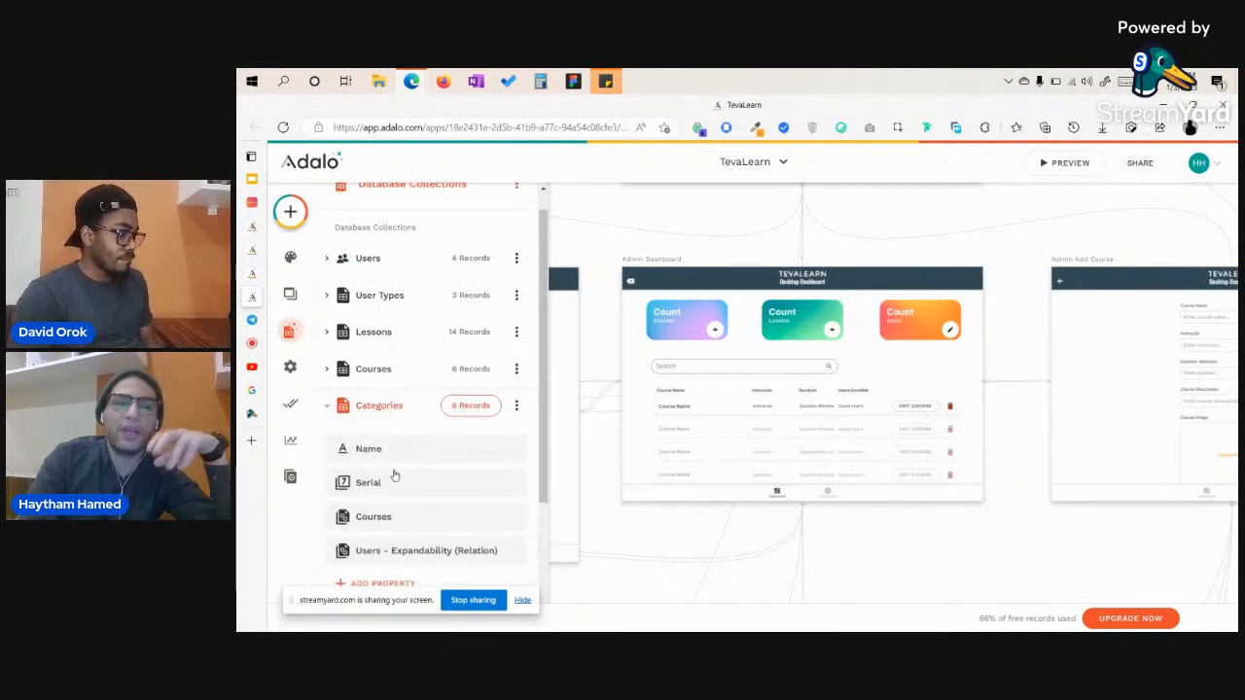
pyautogui.scroll(-1, 393, 456)
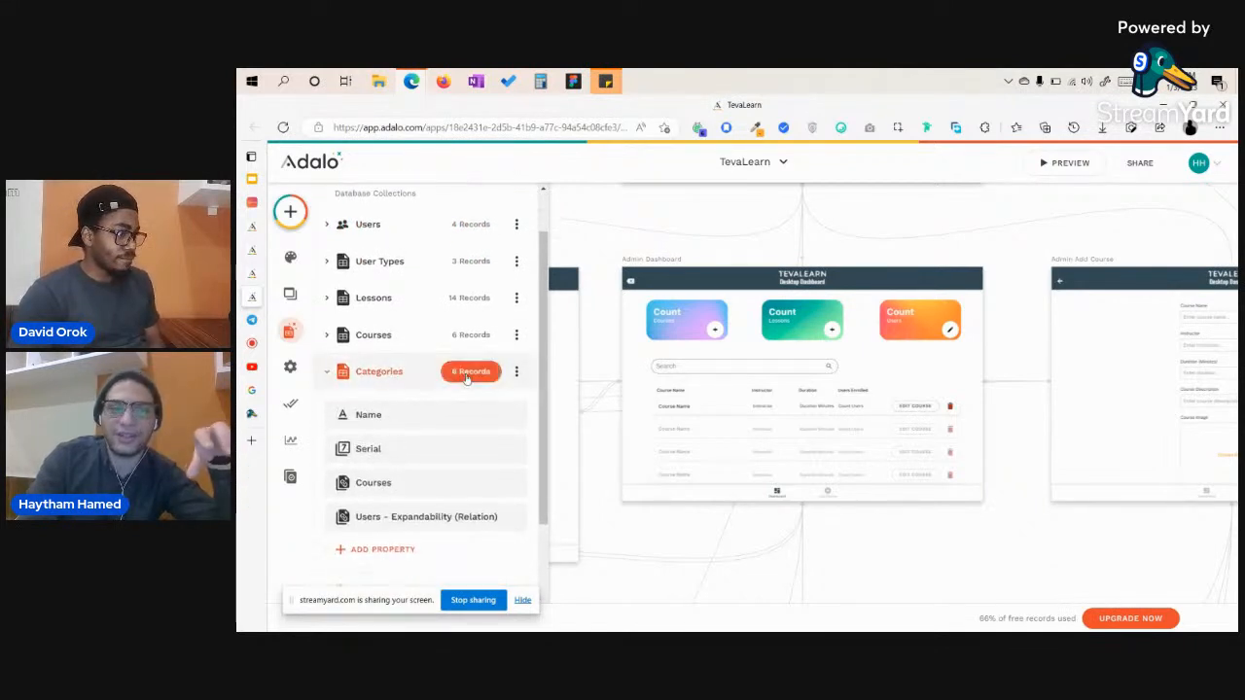
pyautogui.click(469, 371)
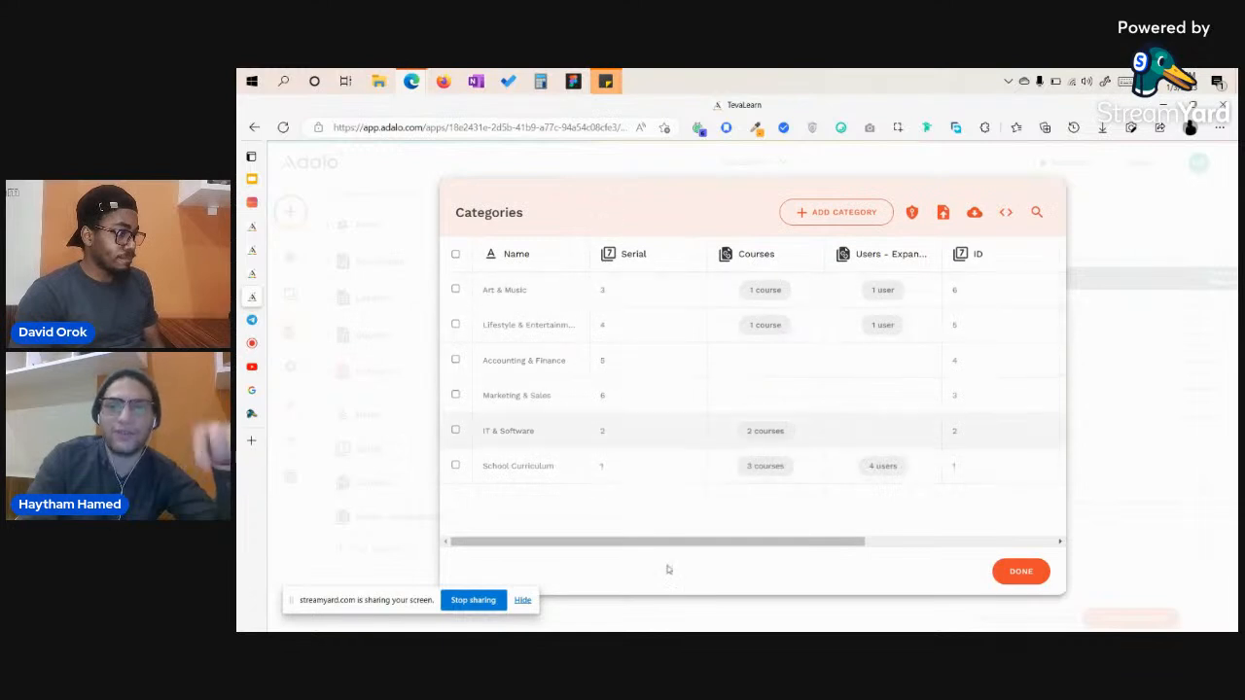
pyautogui.click(1011, 575)
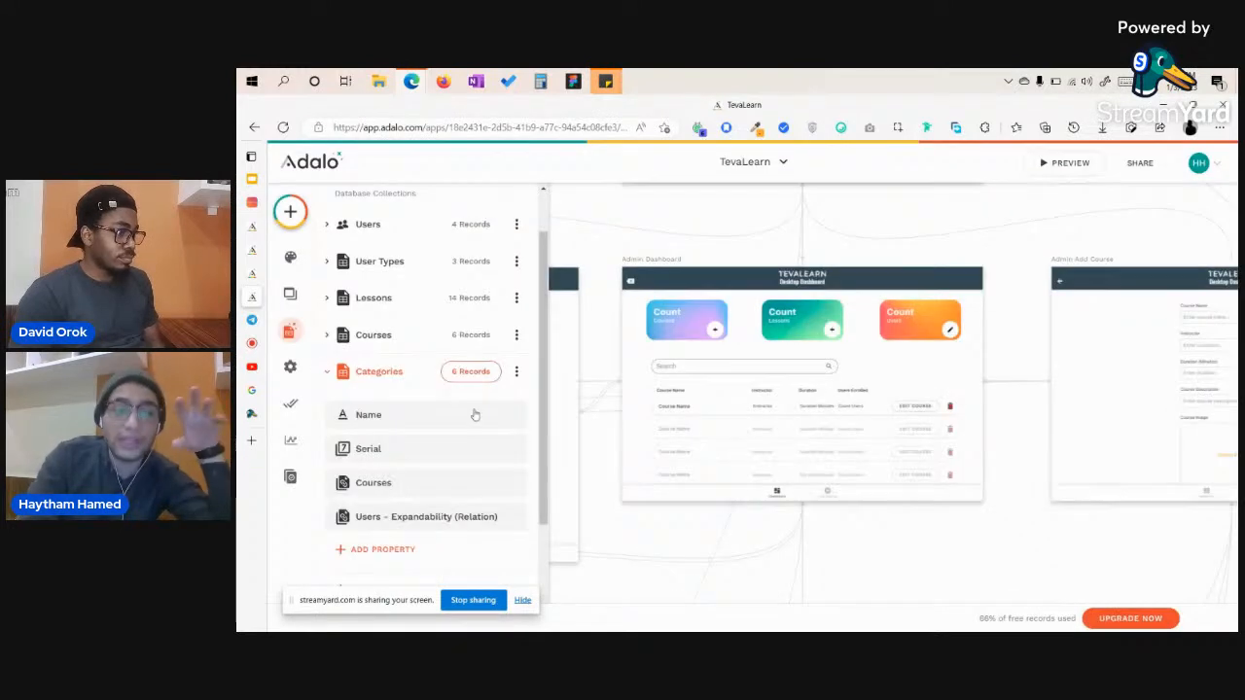
pyautogui.click(396, 345)
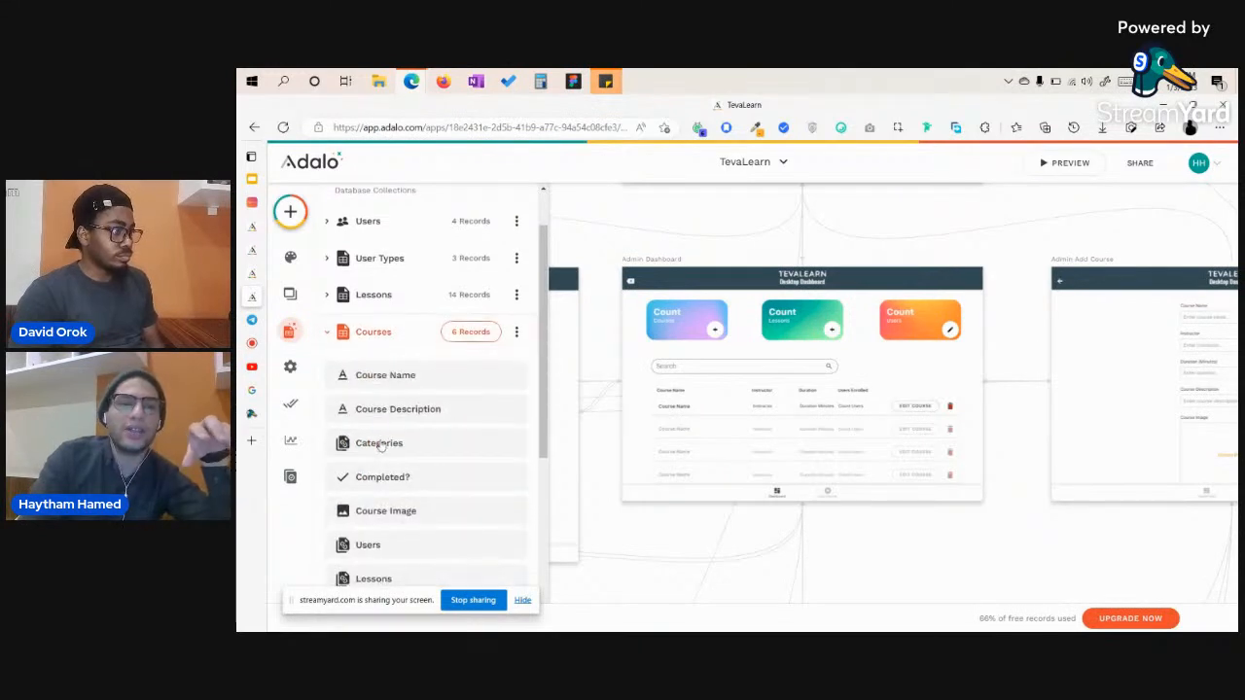
pyautogui.click(403, 284)
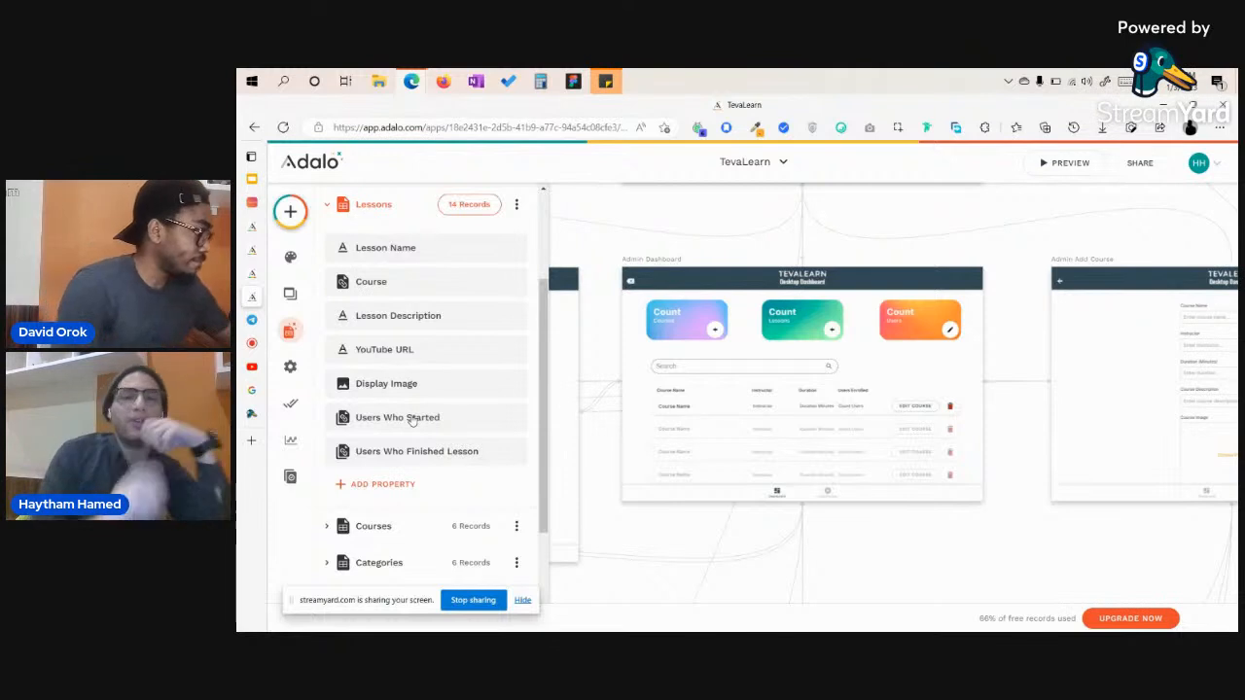
pyautogui.click(578, 236)
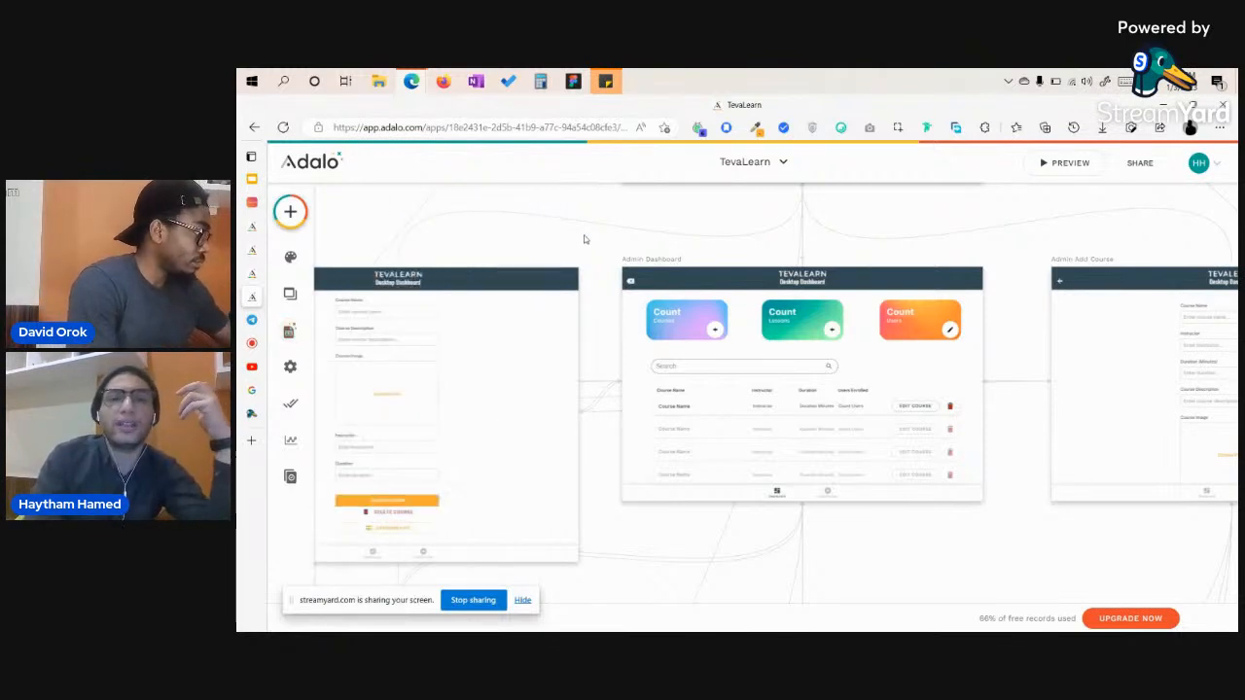
# Zoom out to show every screen from Login and Signup across to the admin editing row.
pyautogui.scroll(-5, 584, 239)
pyautogui.scroll(5, 584, 239)
pyautogui.hscroll(-4, 584, 239)
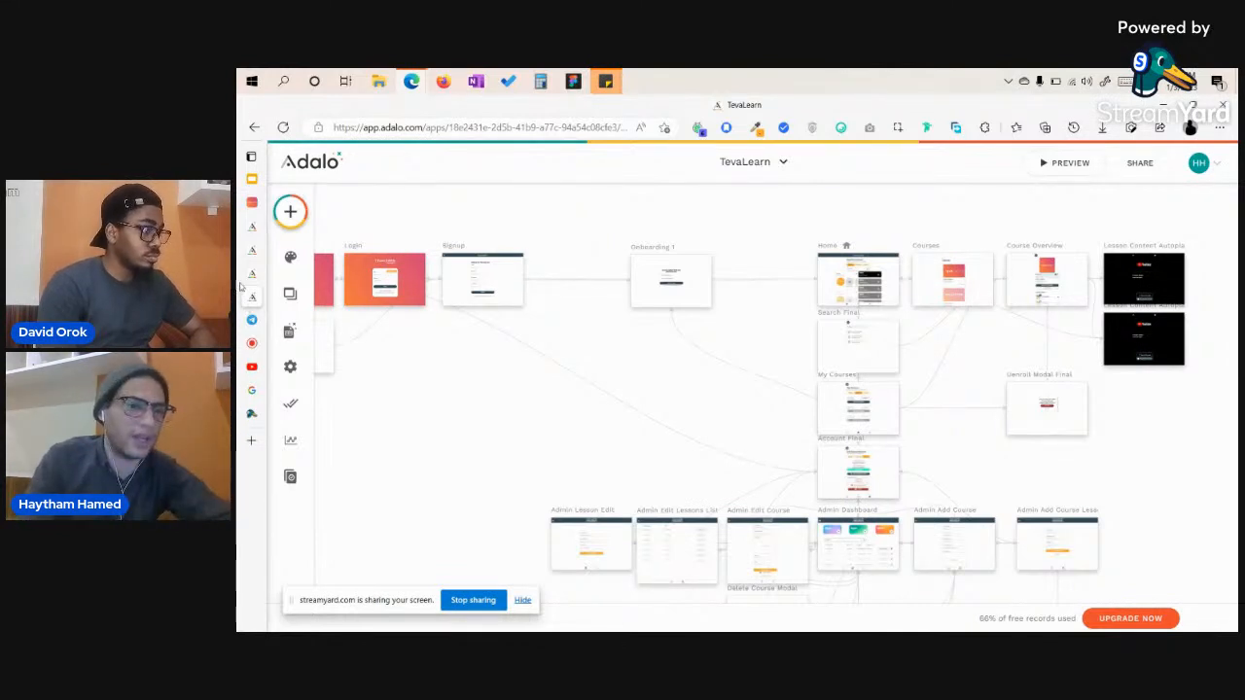
# Switch to the adalo.com homepage and start scrolling through it.
pyautogui.moveTo(251, 277)
pyautogui.click(279, 250)
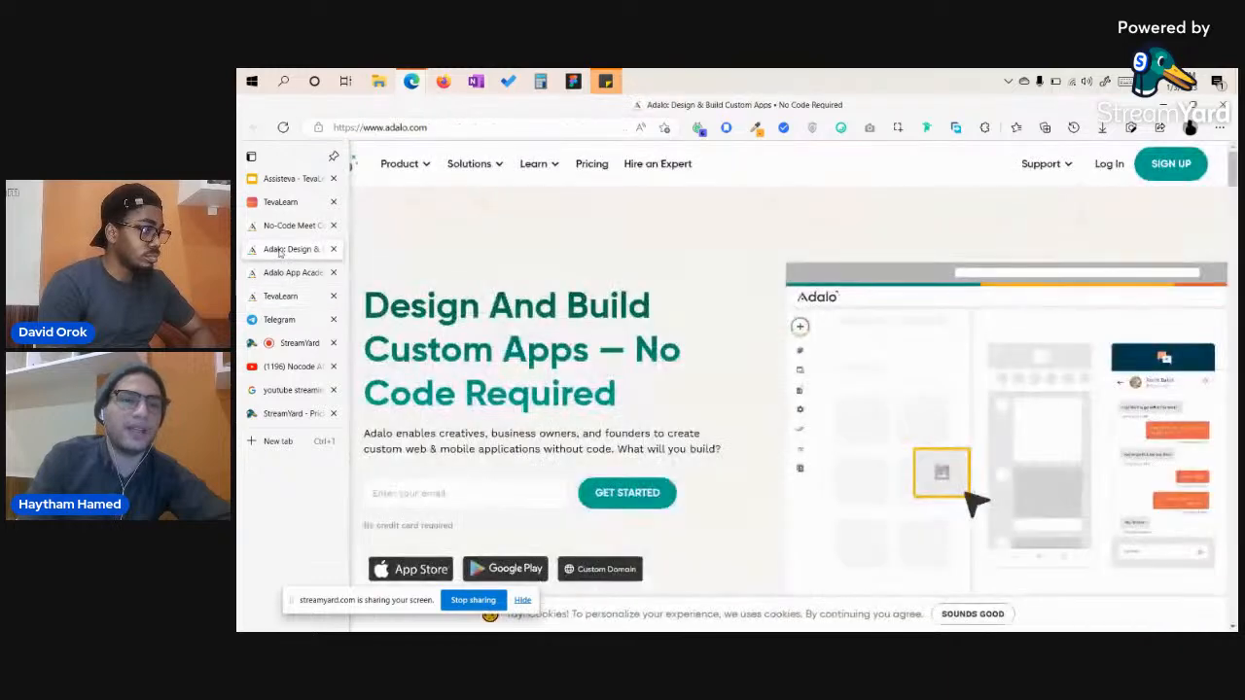
pyautogui.scroll(-3, 732, 327)
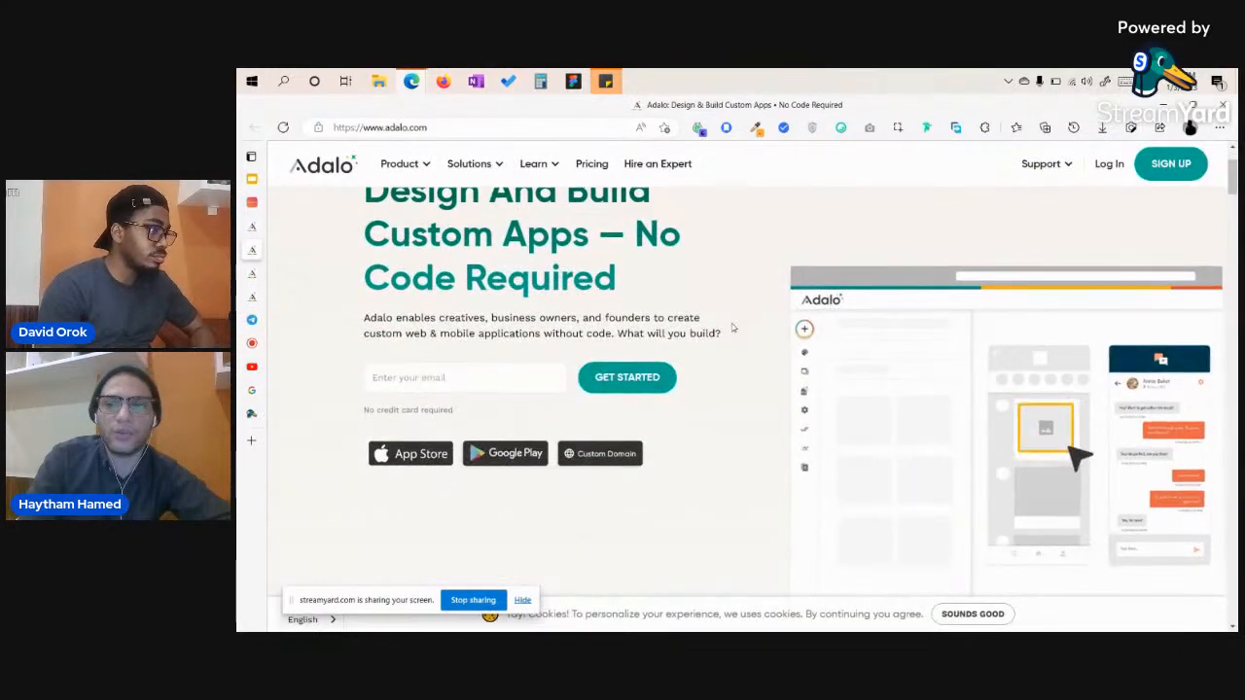
pyautogui.scroll(1, 732, 327)
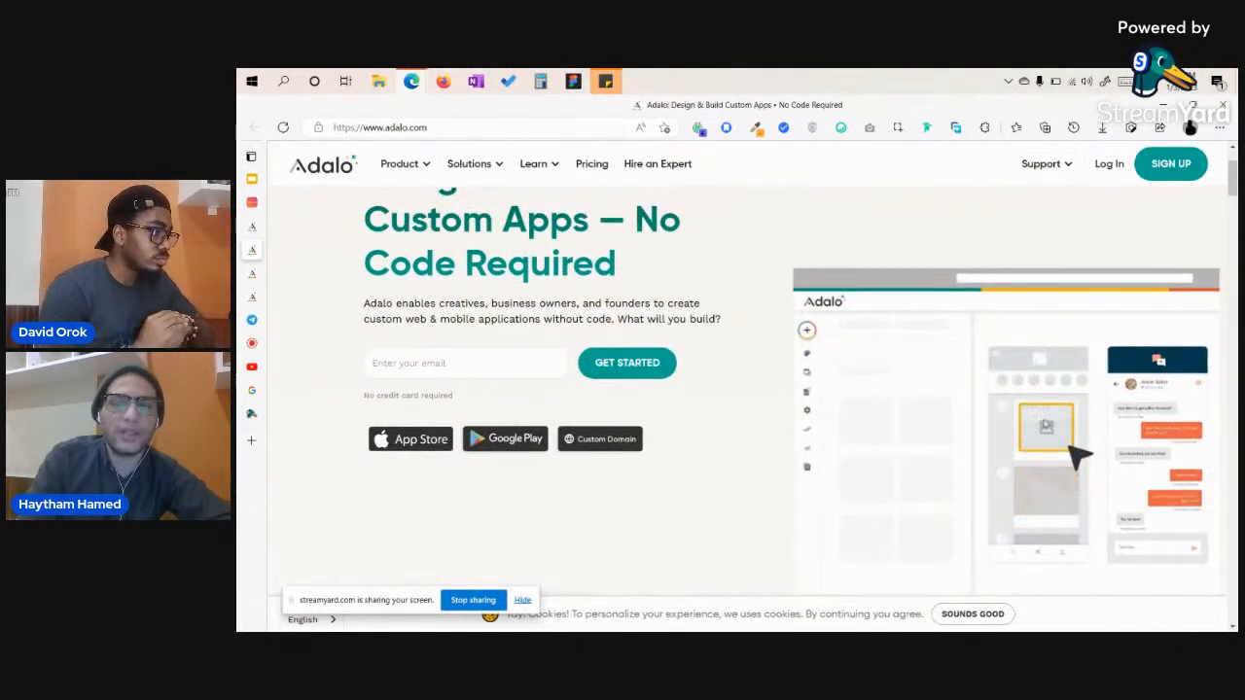
pyautogui.scroll(-10, 1036, 440)
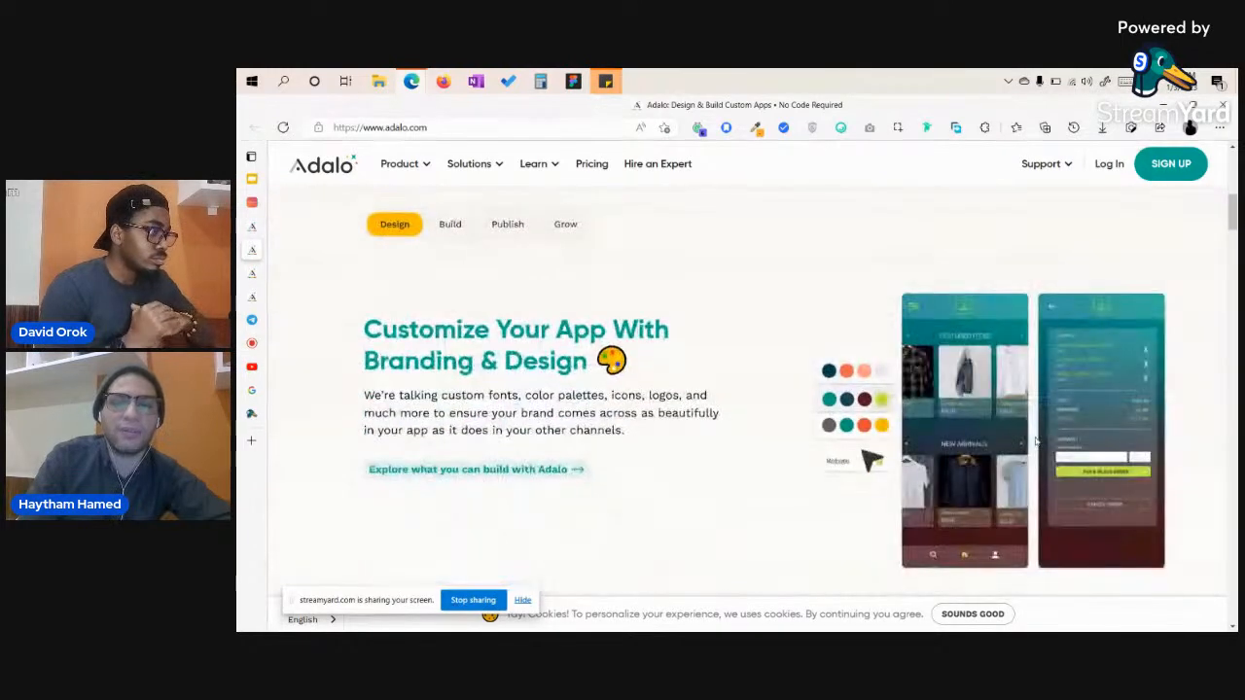
pyautogui.scroll(-5, 1036, 440)
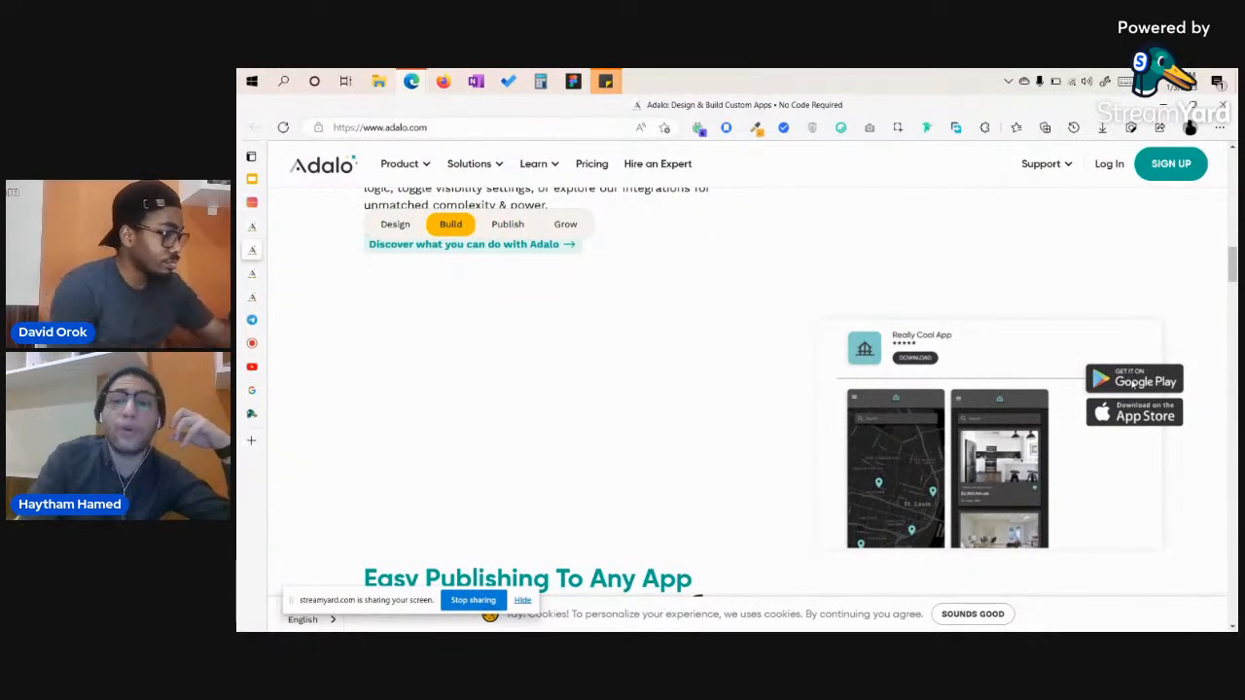
# Browse the Zapier and Stripe integrations and Custom Web Apps features, then open Adalo App Academy.
pyautogui.scroll(-2, 1120, 432)
pyautogui.scroll(-10, 1121, 433)
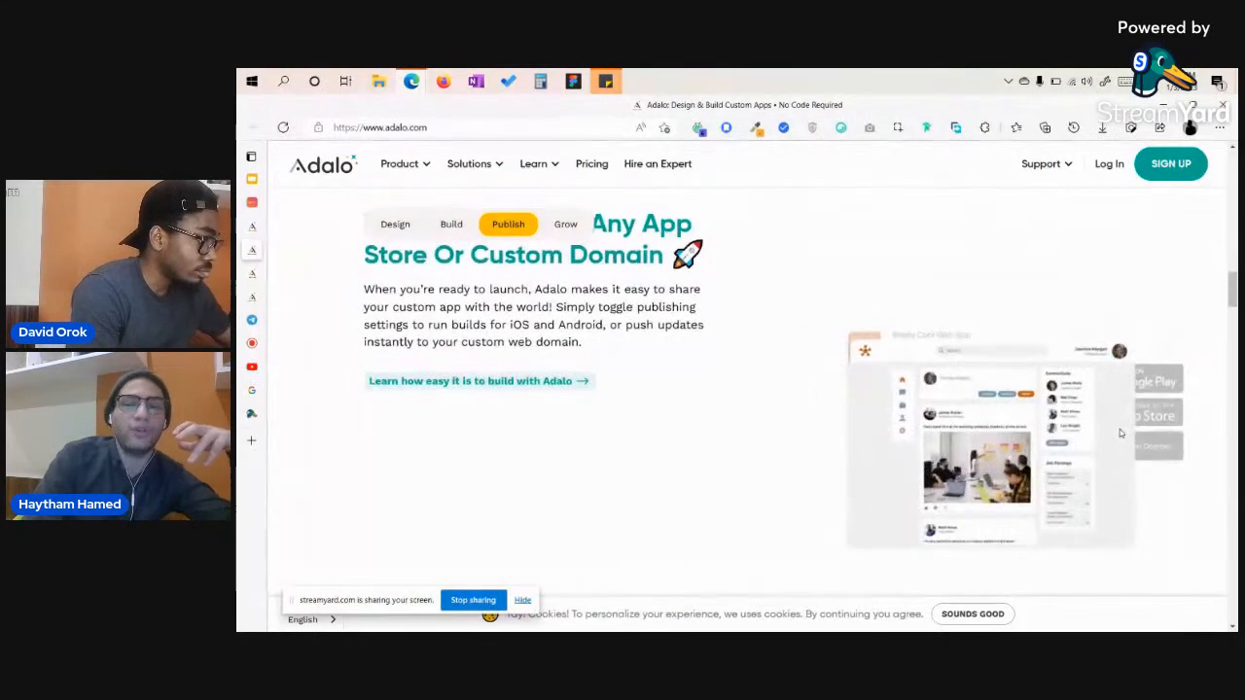
pyautogui.scroll(-2, 1120, 429)
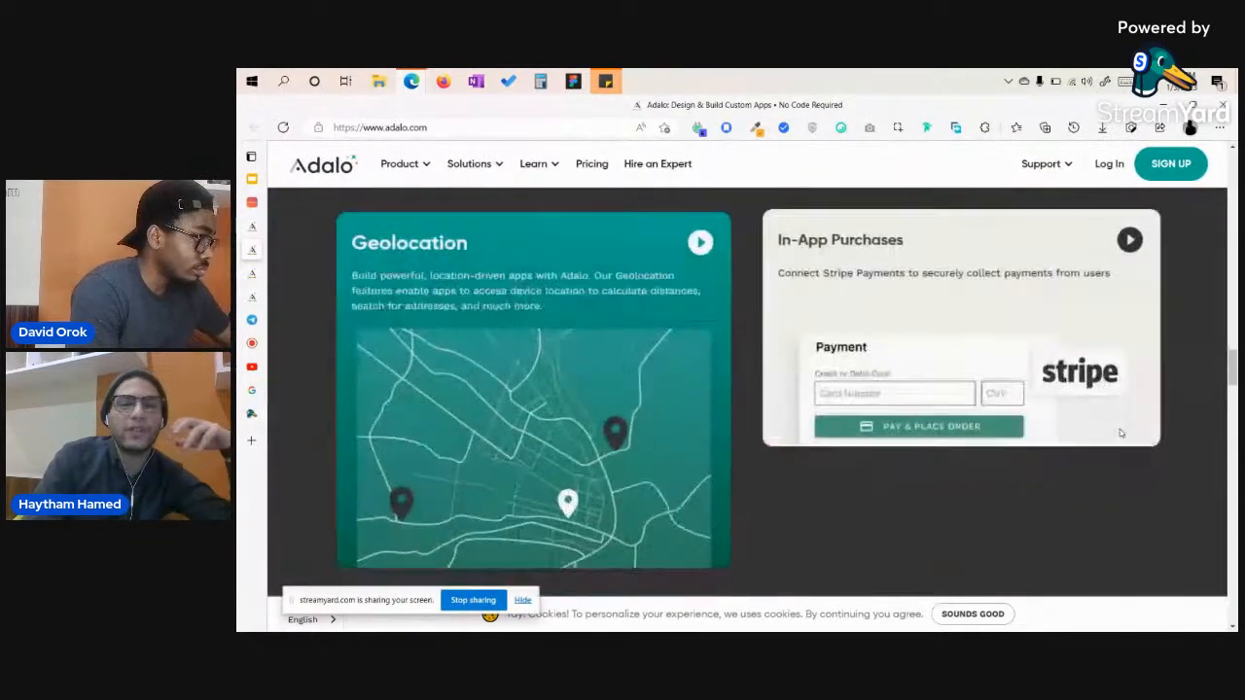
pyautogui.scroll(-4, 706, 408)
pyautogui.scroll(-8, 706, 409)
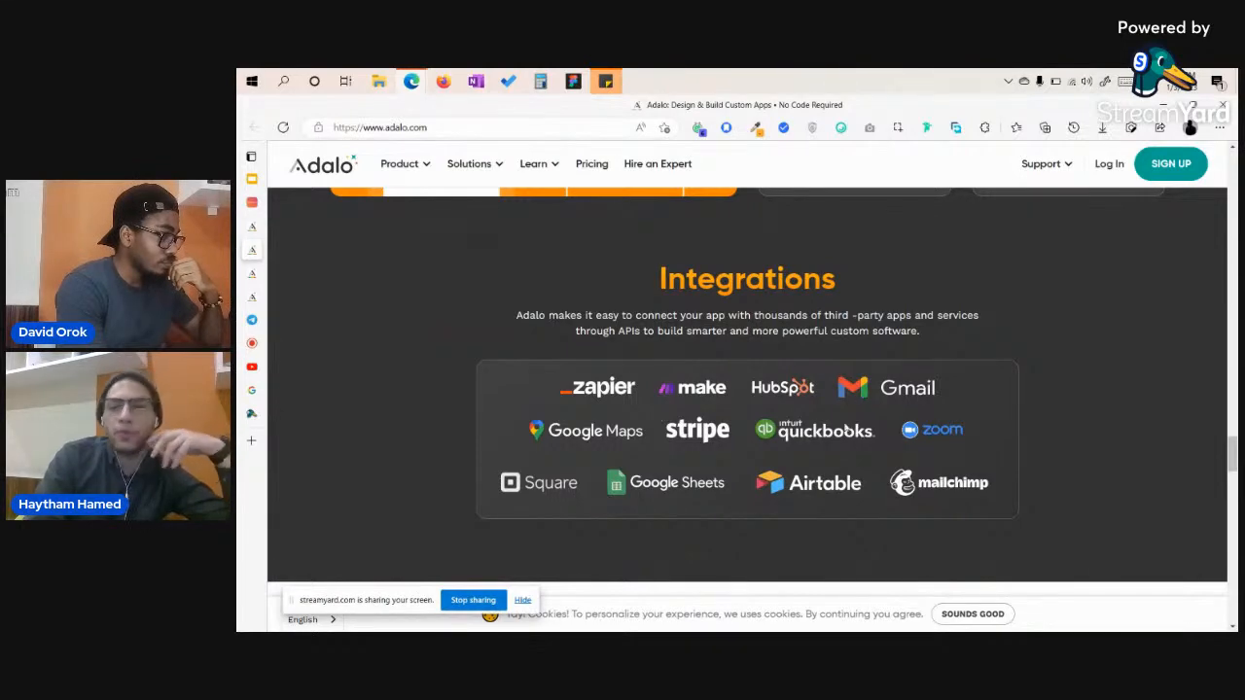
pyautogui.scroll(10, 845, 428)
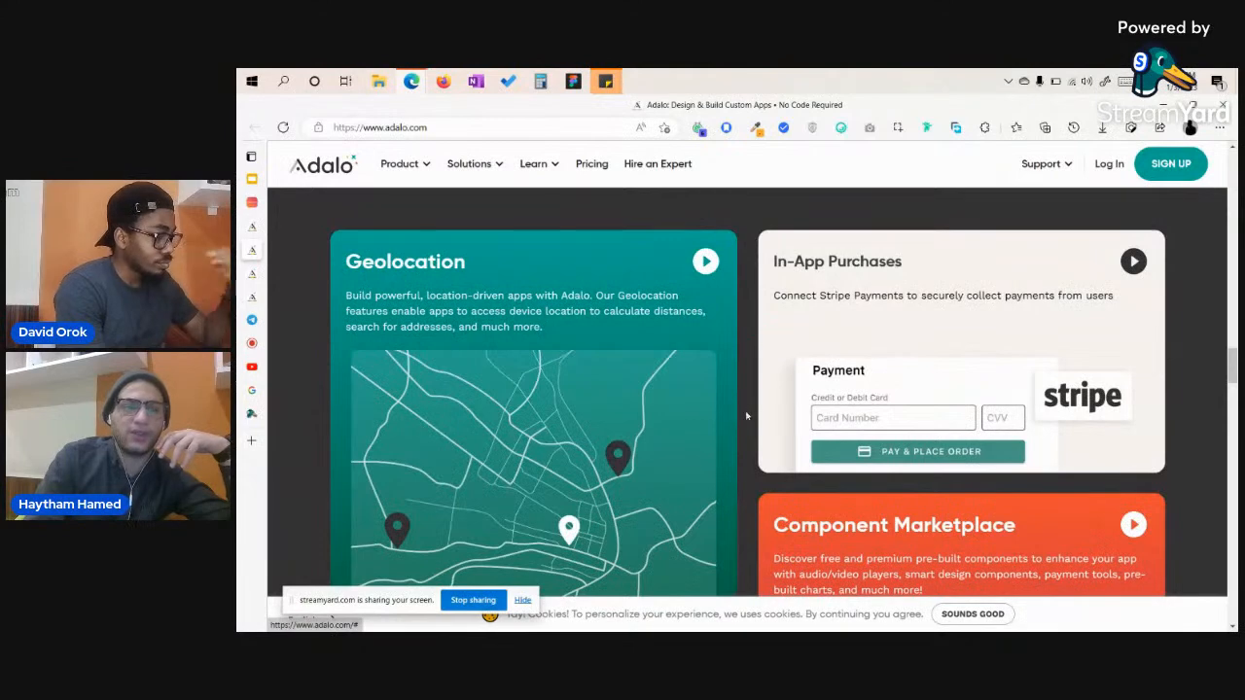
pyautogui.scroll(-6, 581, 463)
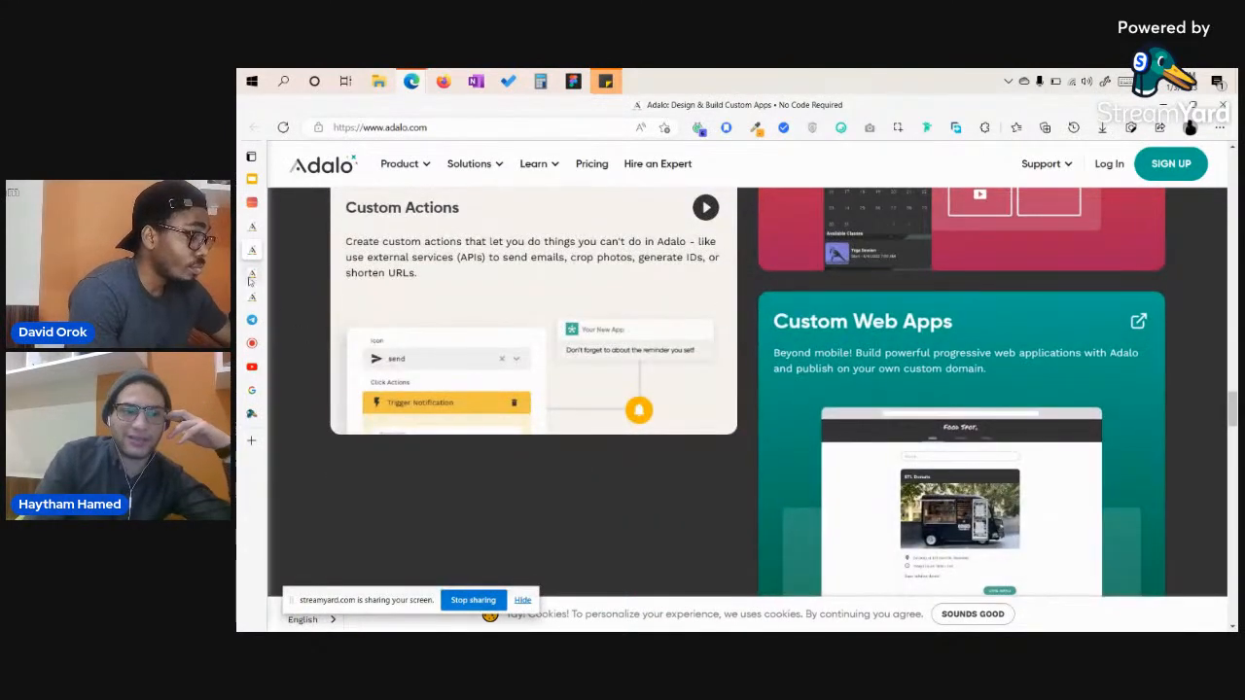
pyautogui.moveTo(250, 280)
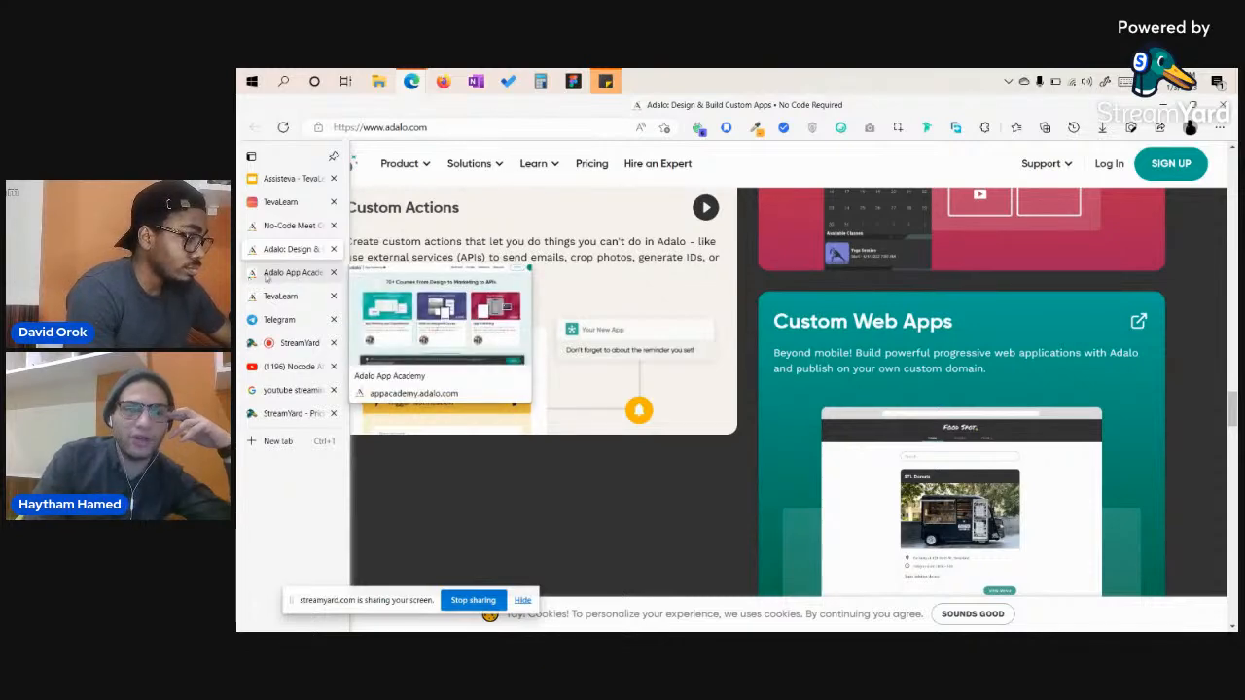
pyautogui.click(266, 274)
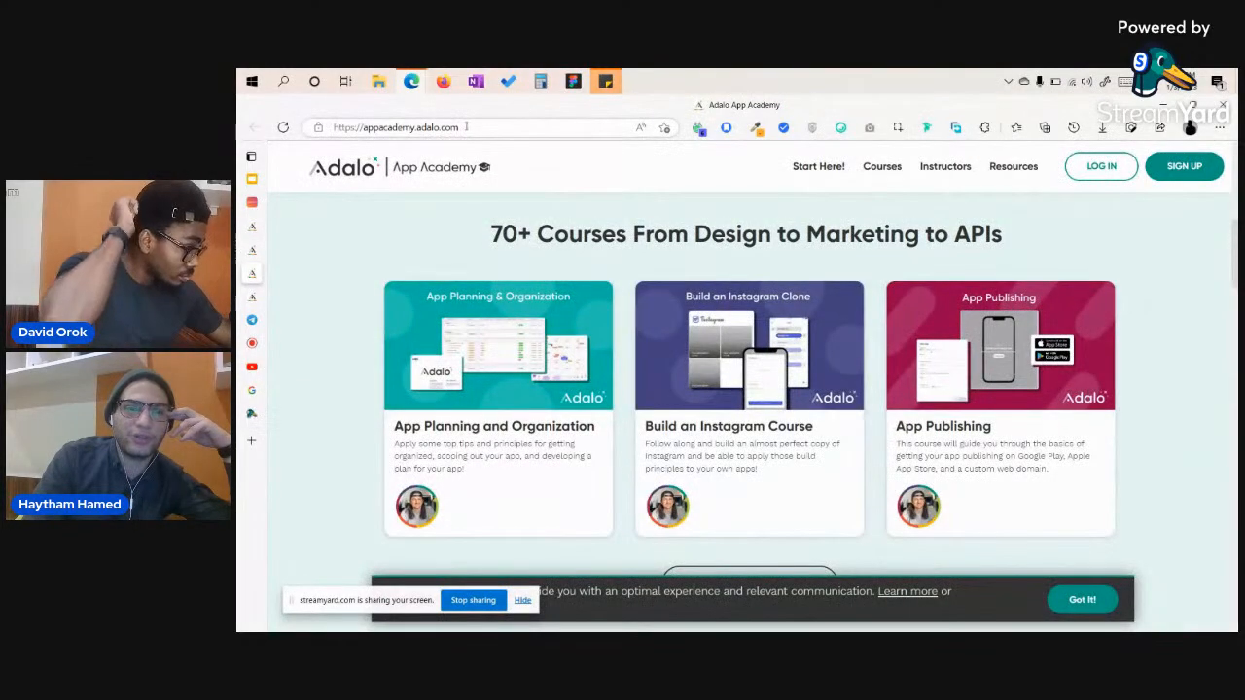
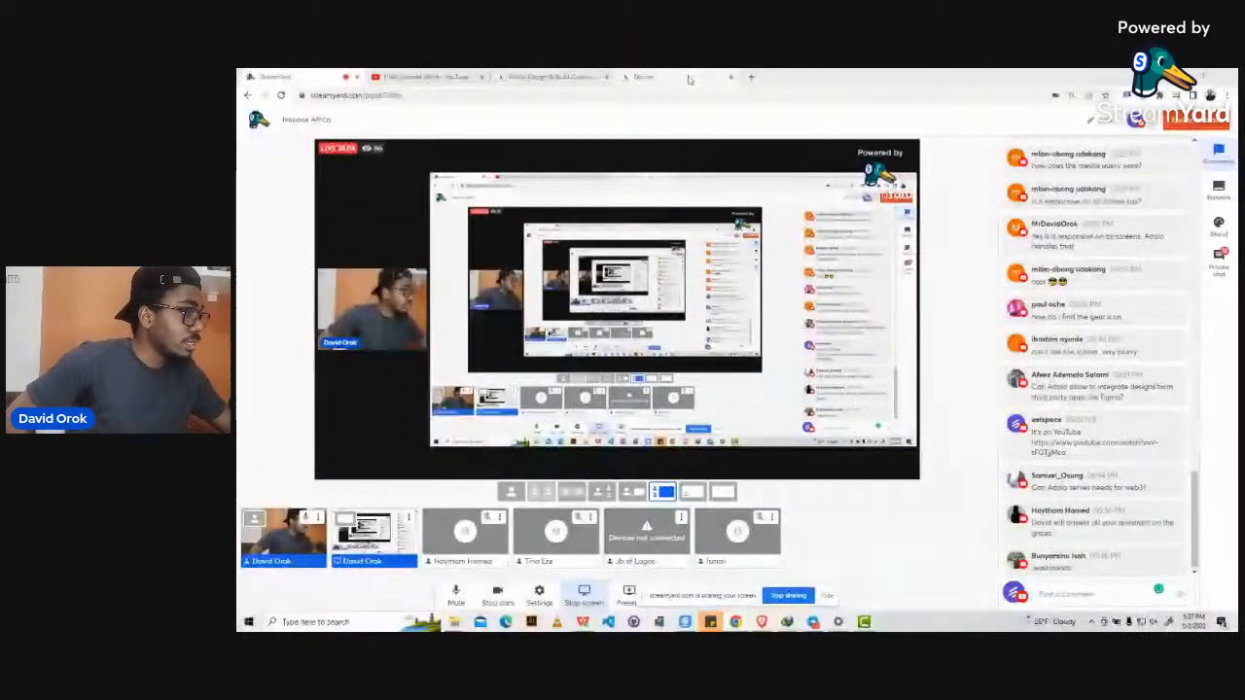
# Move the shared browser from the StreamYard studio to the Adalo website, then the Taiconn editor.
pyautogui.moveTo(671, 76)
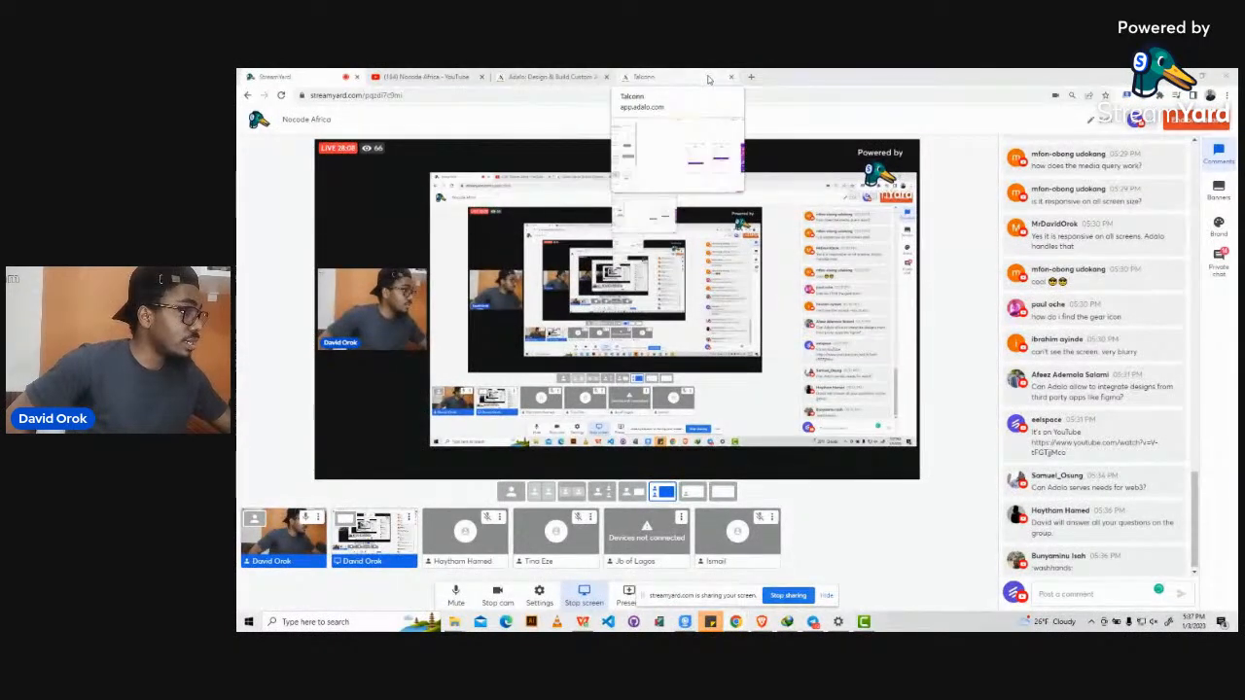
pyautogui.moveTo(562, 74)
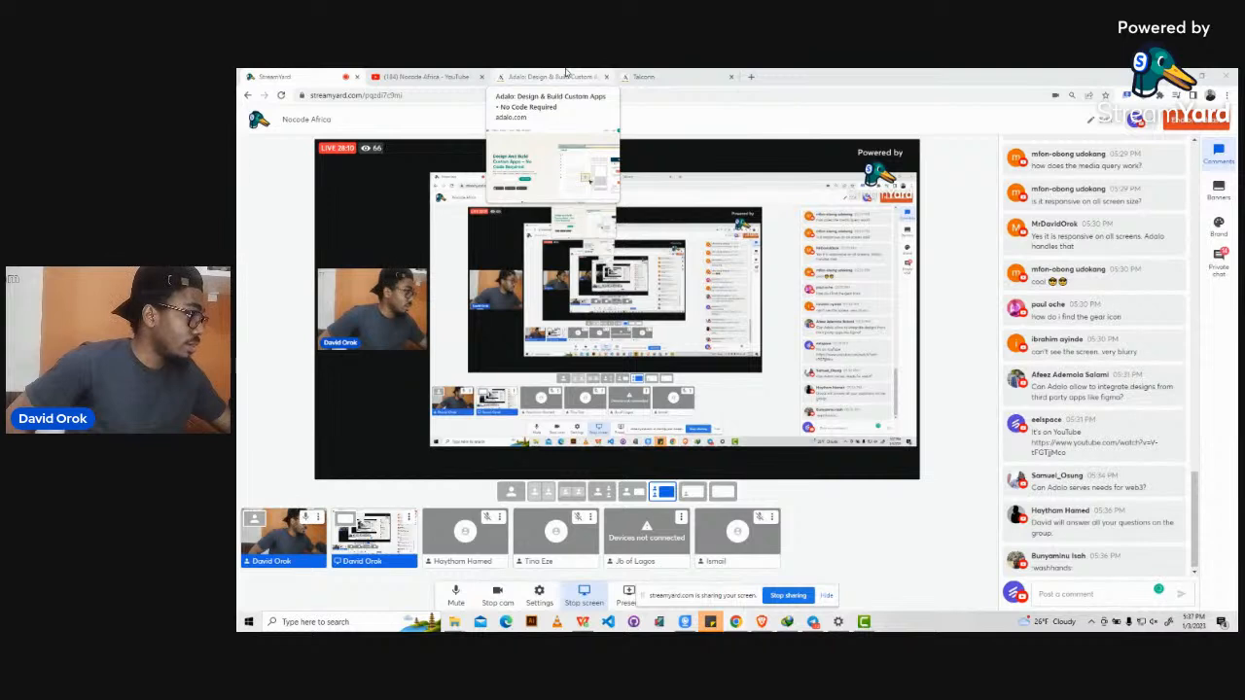
pyautogui.moveTo(1171, 494)
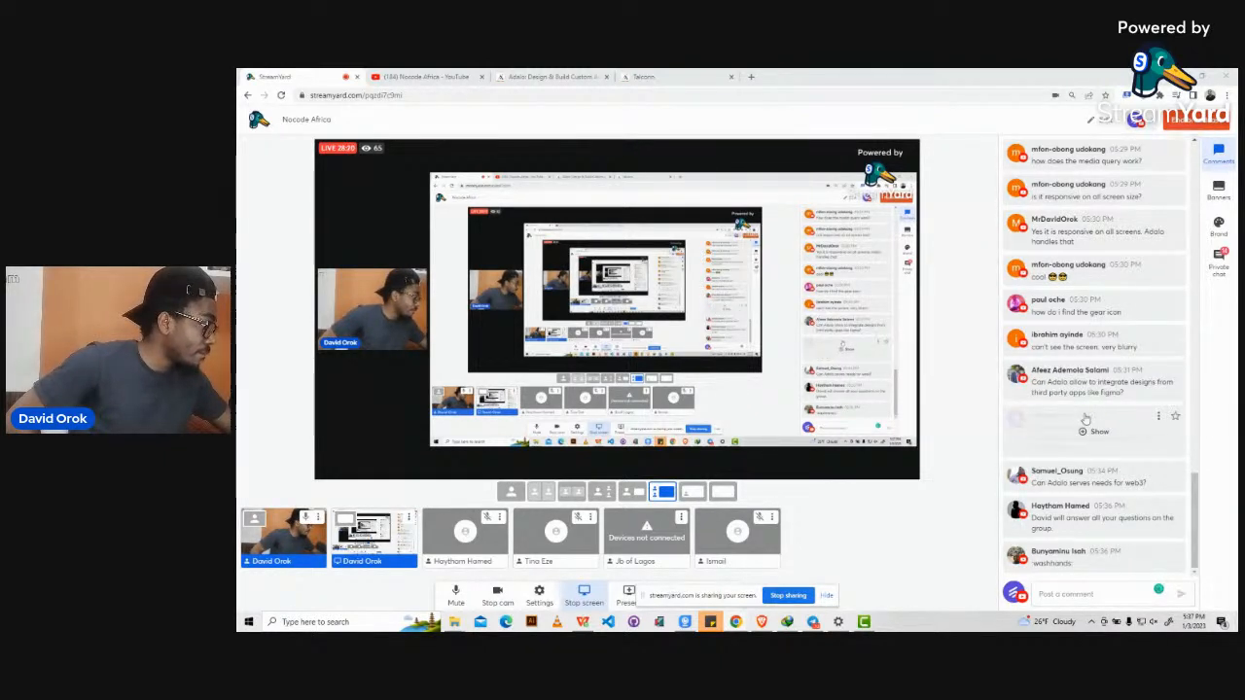
pyautogui.click(554, 77)
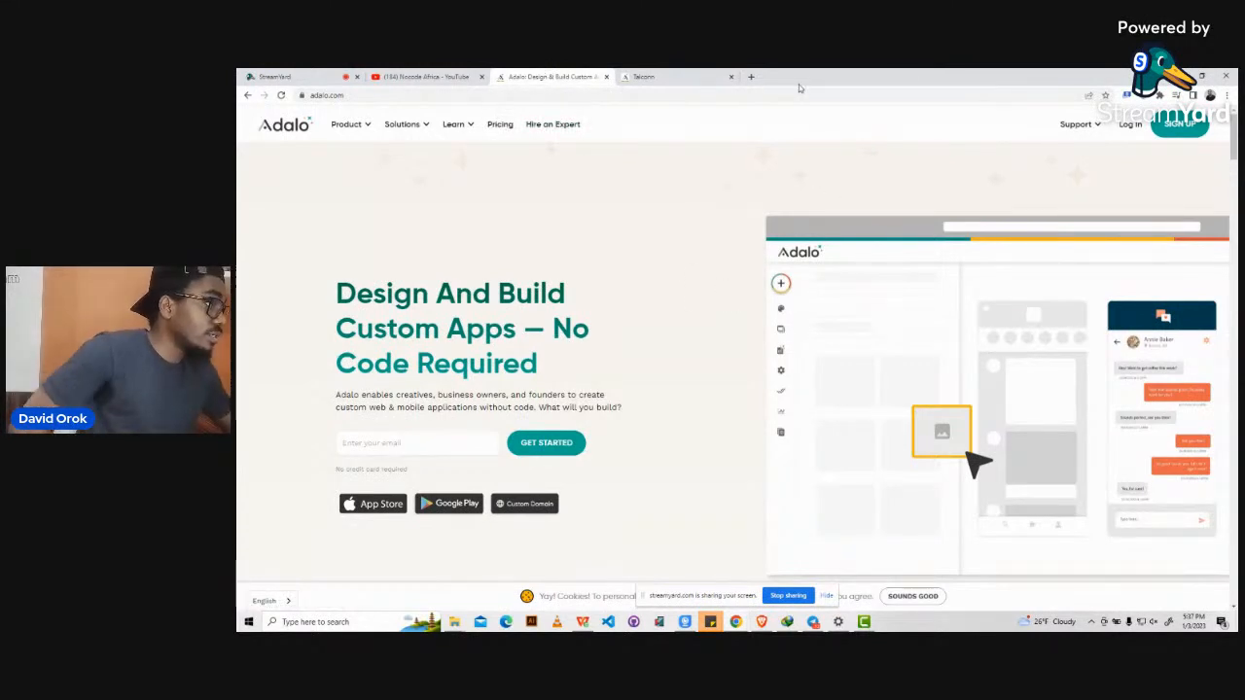
pyautogui.click(678, 79)
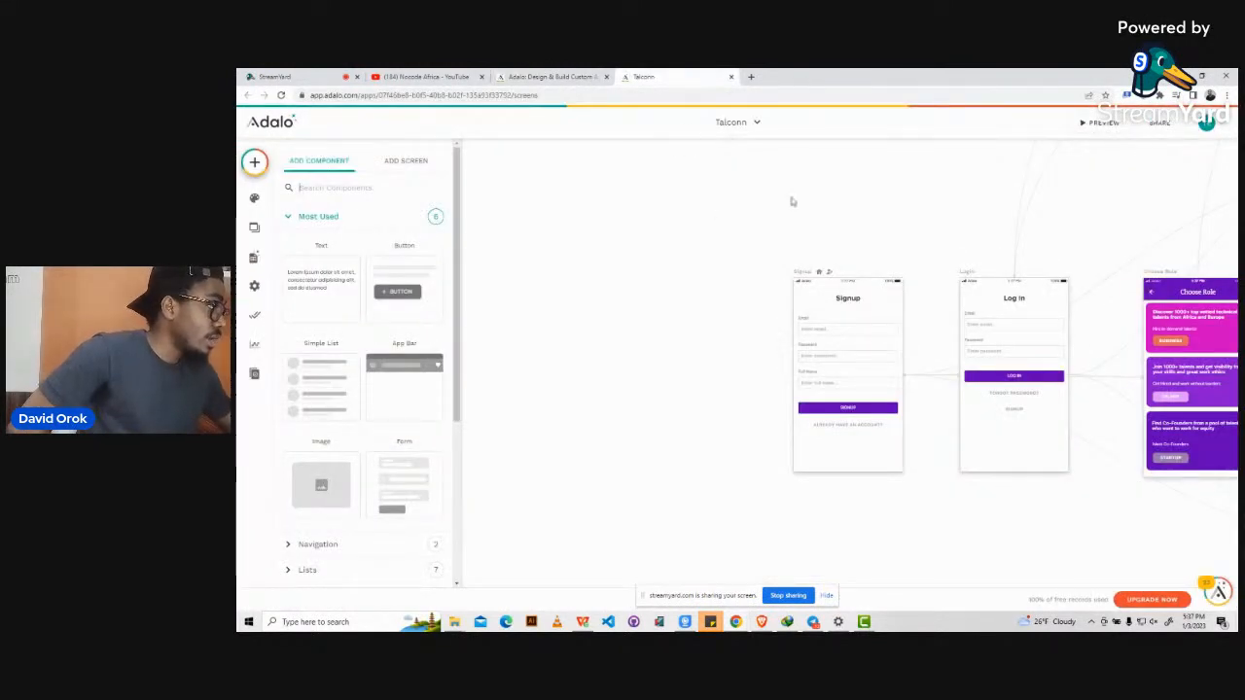
# Switch the editor from Taiconn to MakeMVP and scroll across its splash, signup, login and onboarding screens.
pyautogui.hscroll(2, 793, 202)
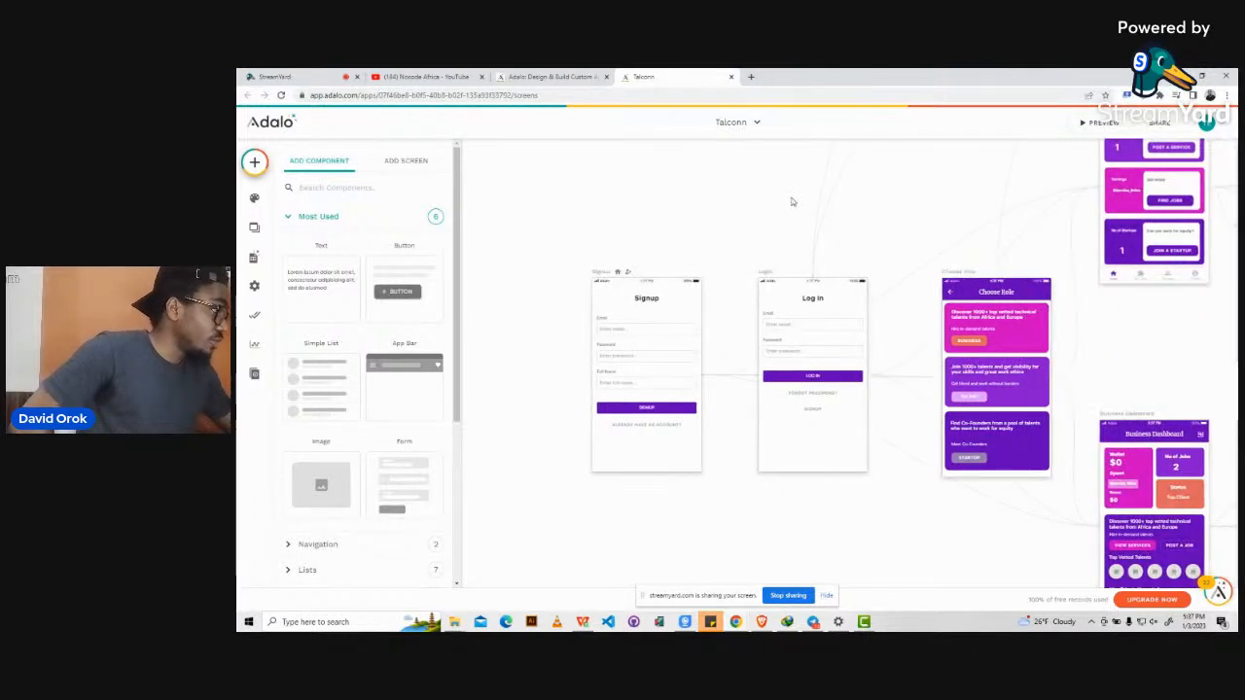
pyautogui.click(752, 123)
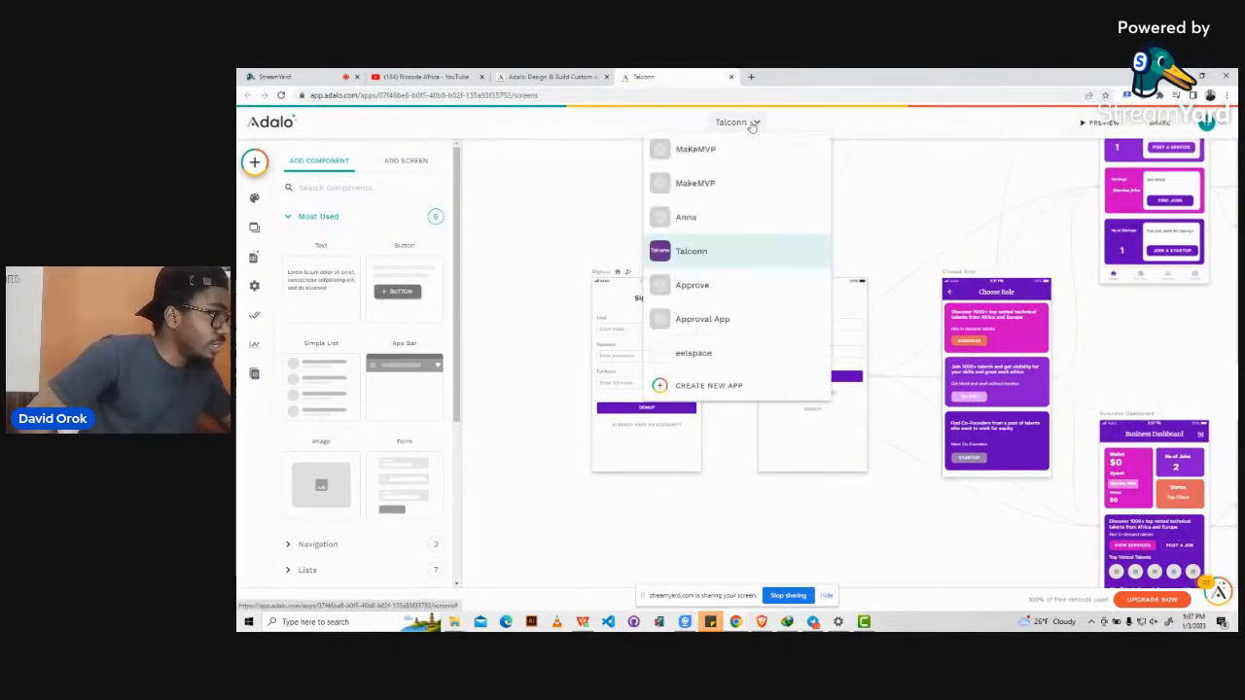
pyautogui.click(703, 154)
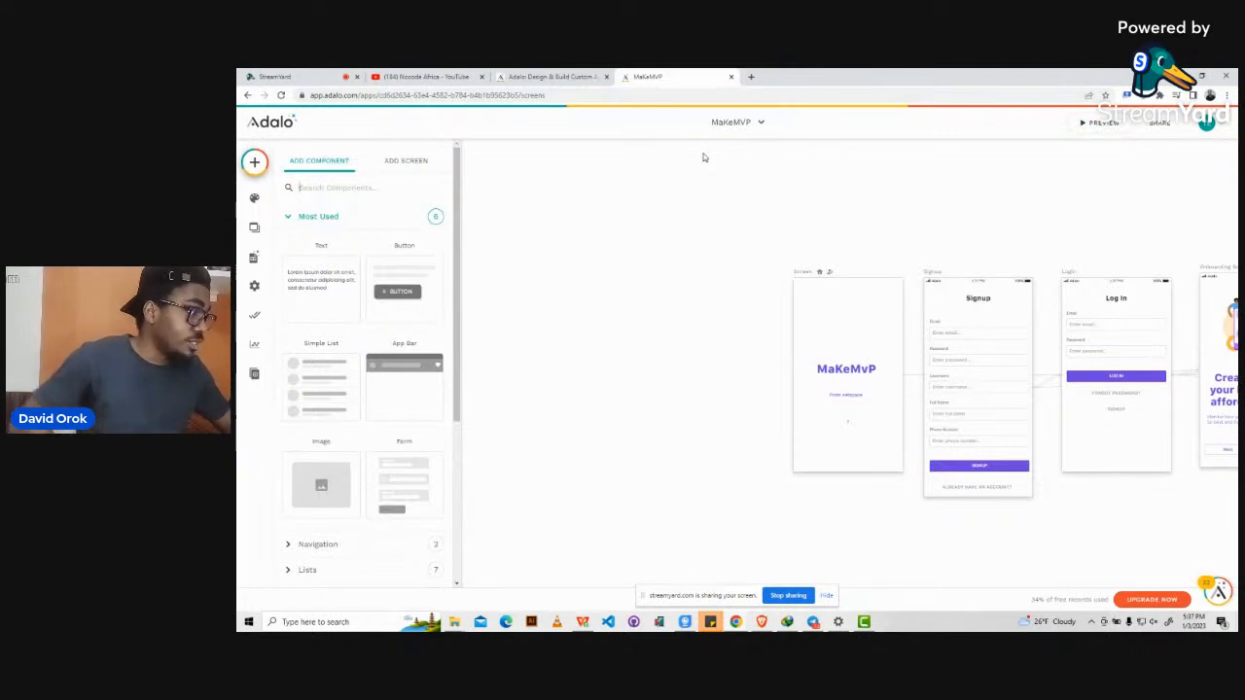
pyautogui.hscroll(5, 704, 158)
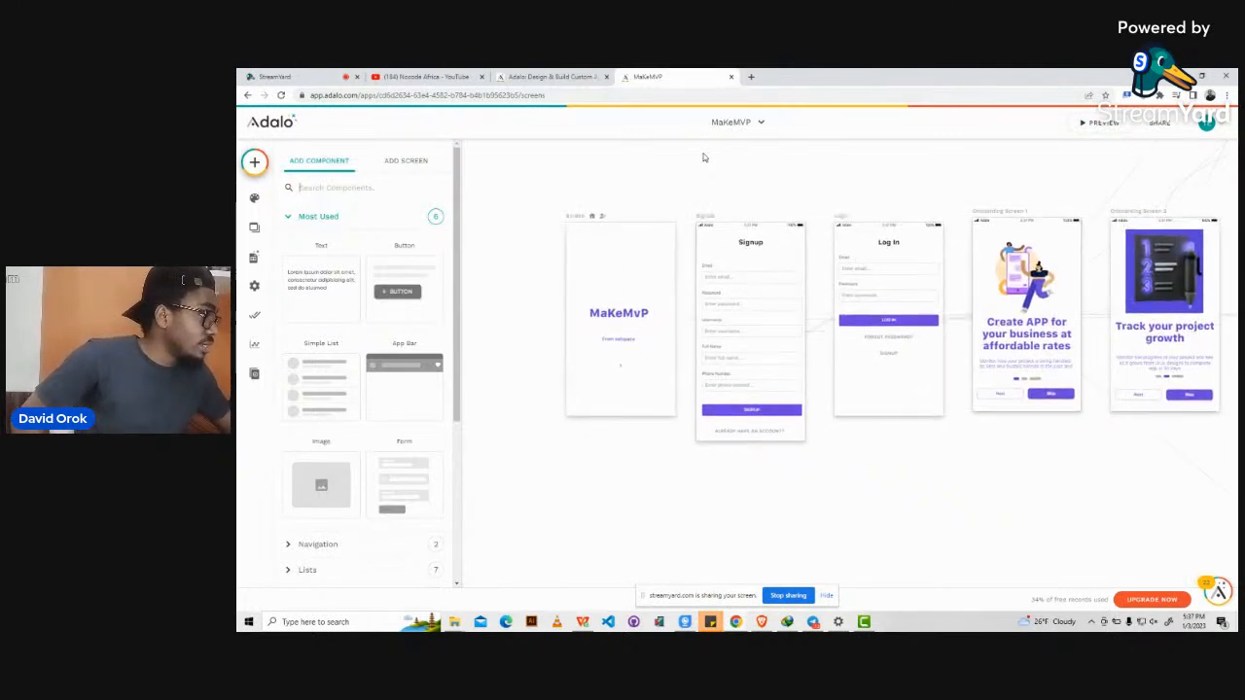
pyautogui.hscroll(3, 704, 158)
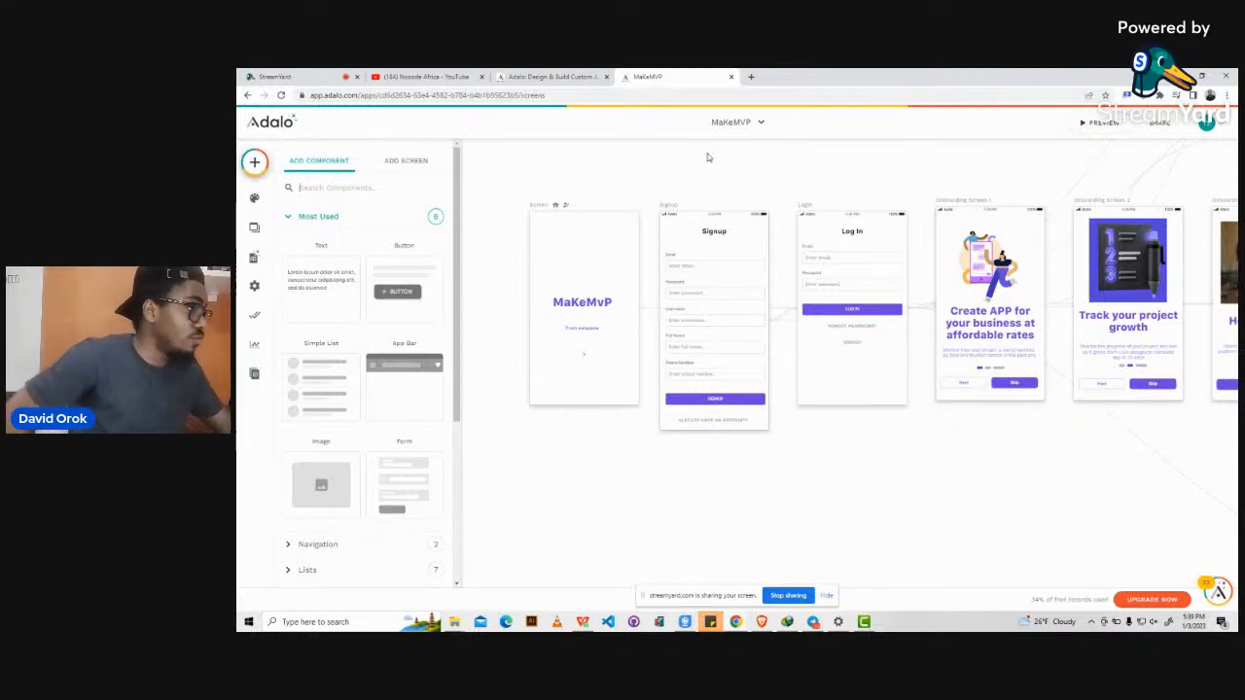
# Launch the MakeMVP phone preview, opening on its splash screen.
pyautogui.click(1100, 123)
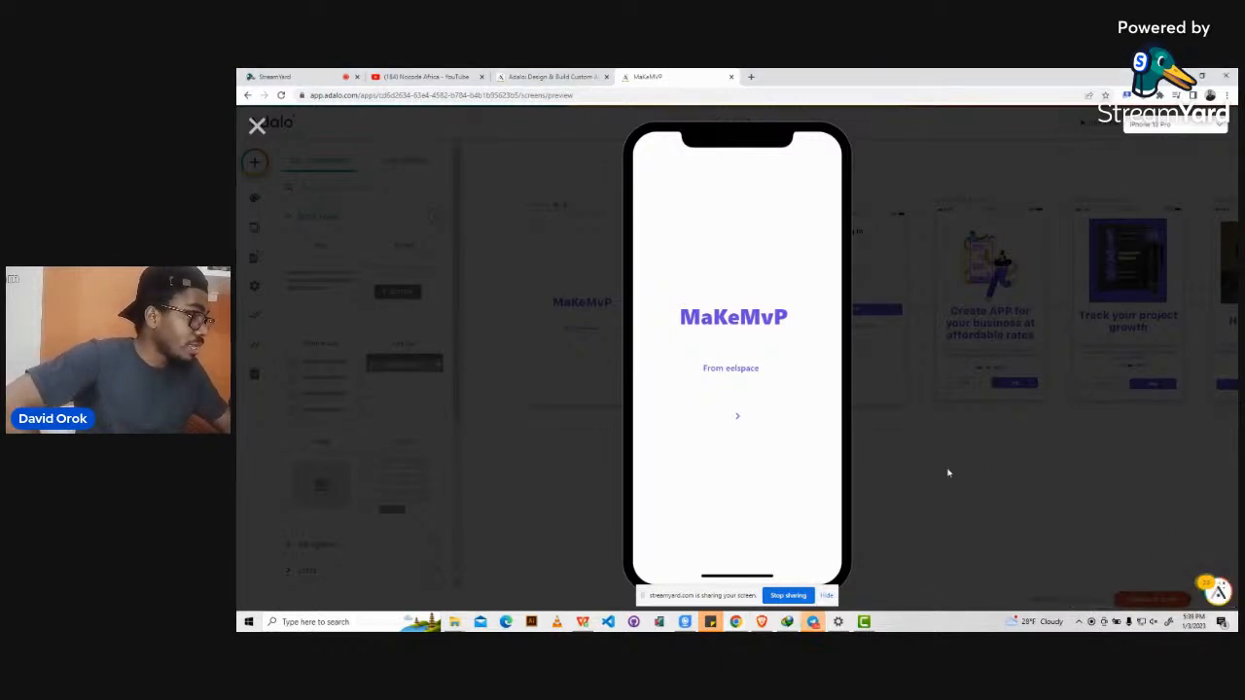
# Go from the splash to login, try the prefilled credentials, and dismiss the invalid-login alert.
pyautogui.click(739, 422)
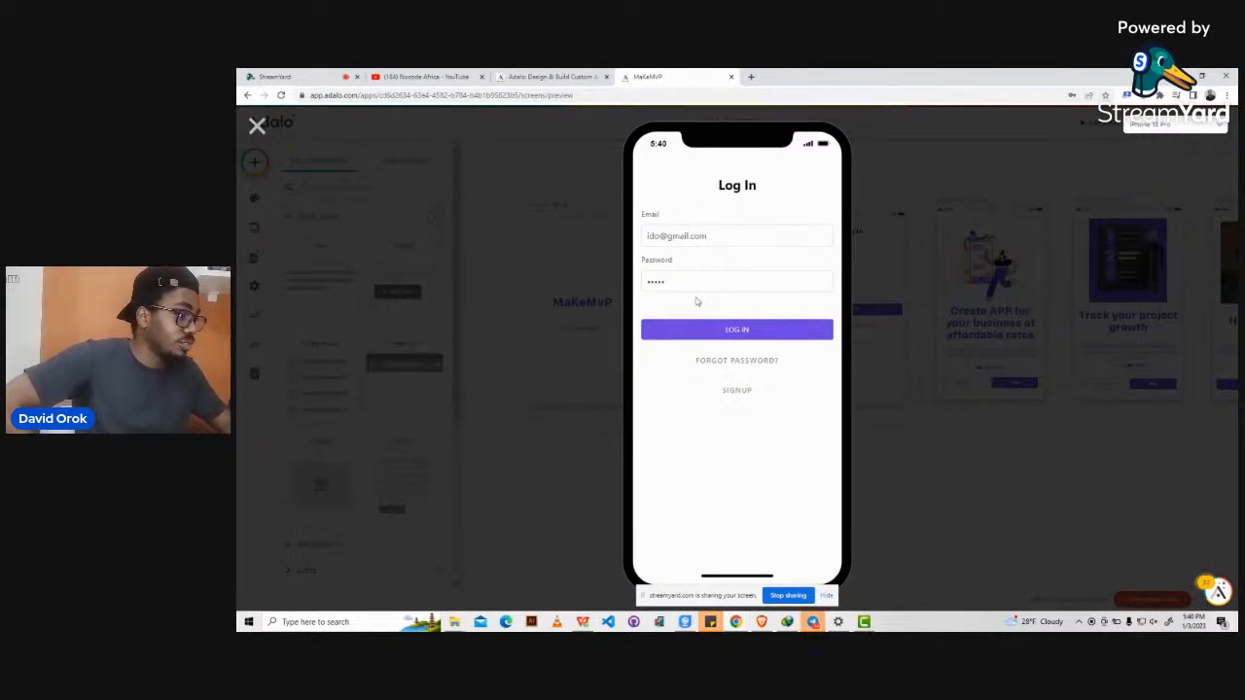
pyautogui.click(733, 332)
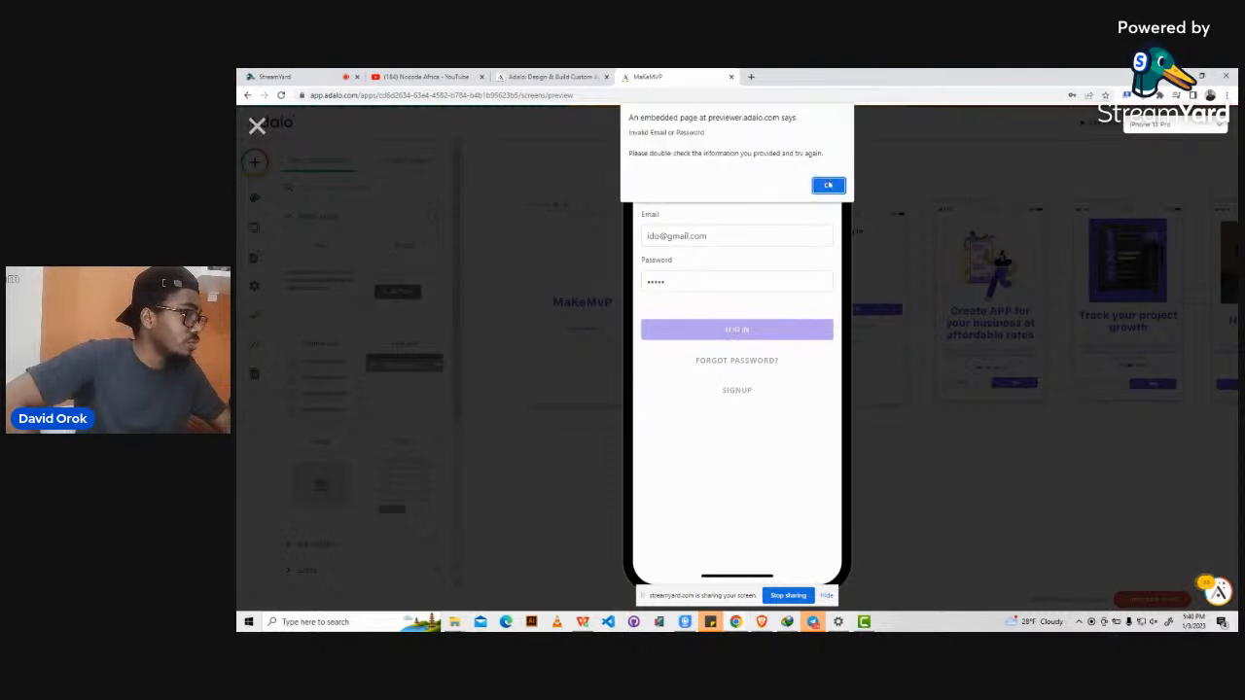
pyautogui.click(827, 184)
# Log in with the test user's email and password to reach the dashboard.
pyautogui.click(688, 234)
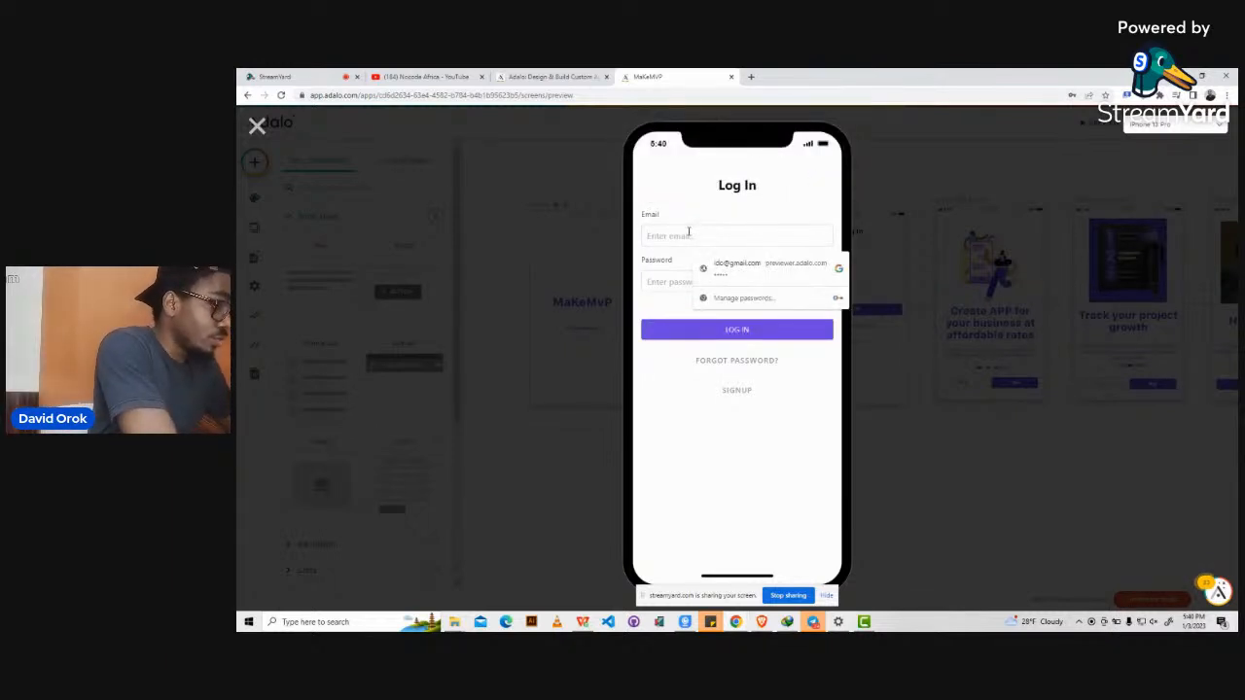
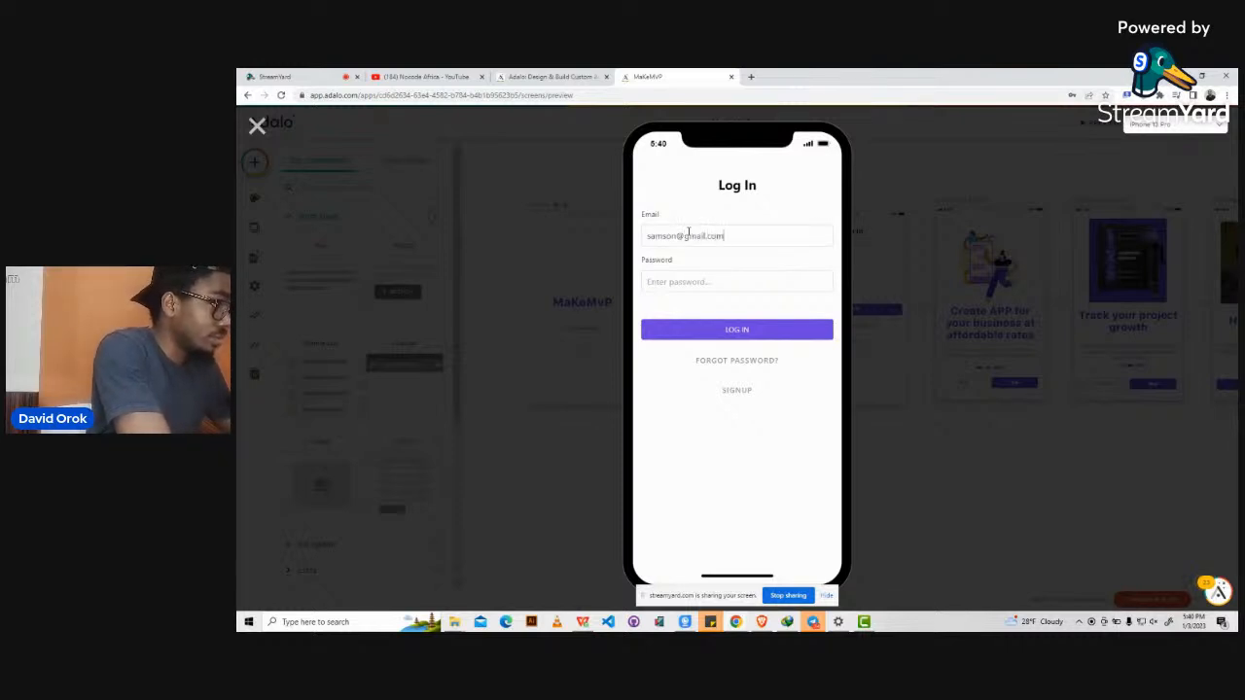
pyautogui.press('Tab')
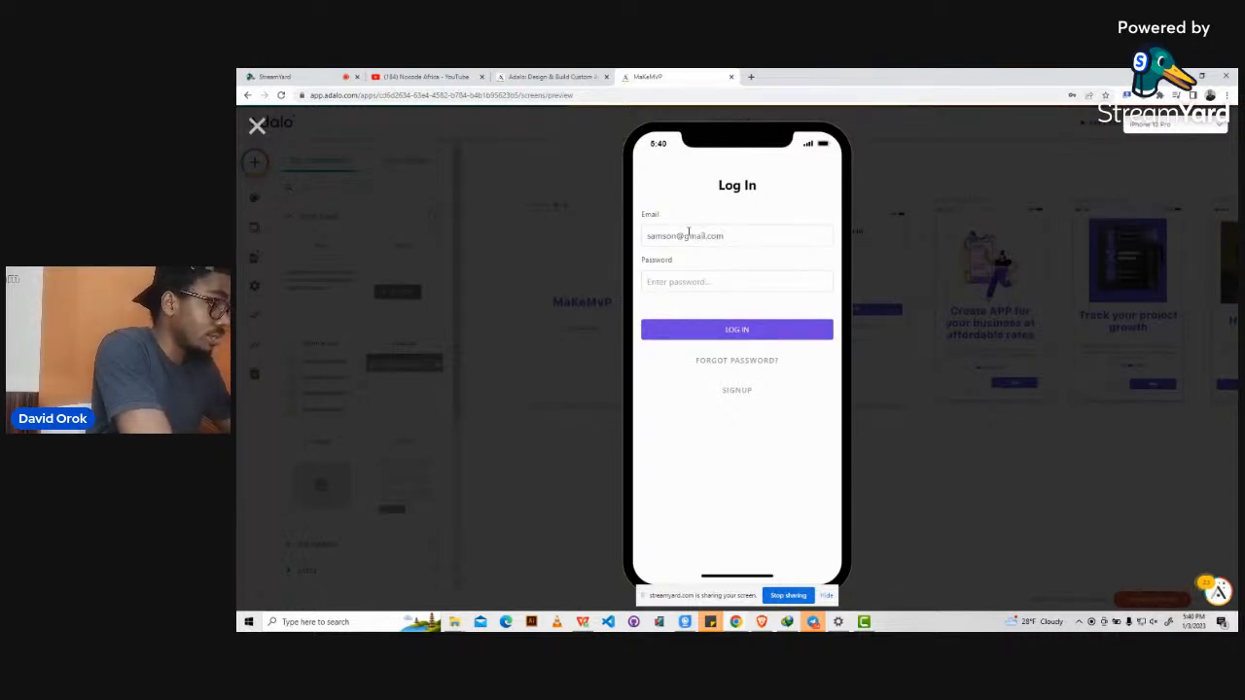
pyautogui.write('•••••')
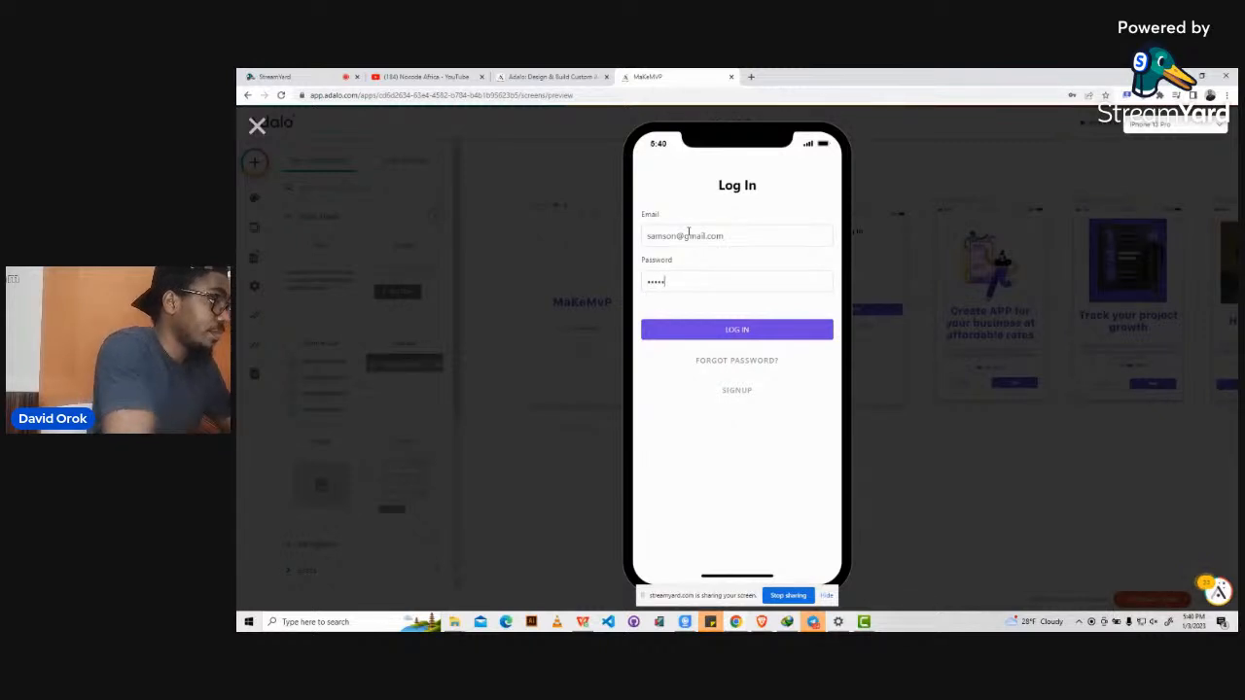
pyautogui.click(744, 338)
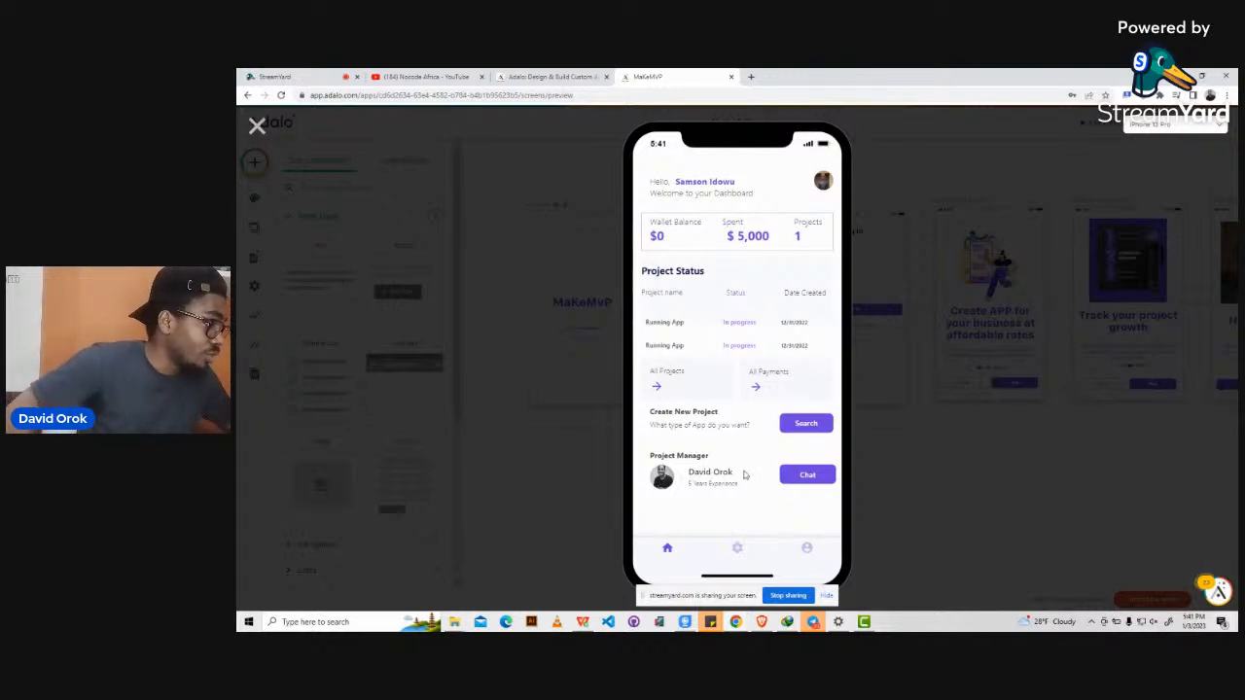
pyautogui.click(807, 550)
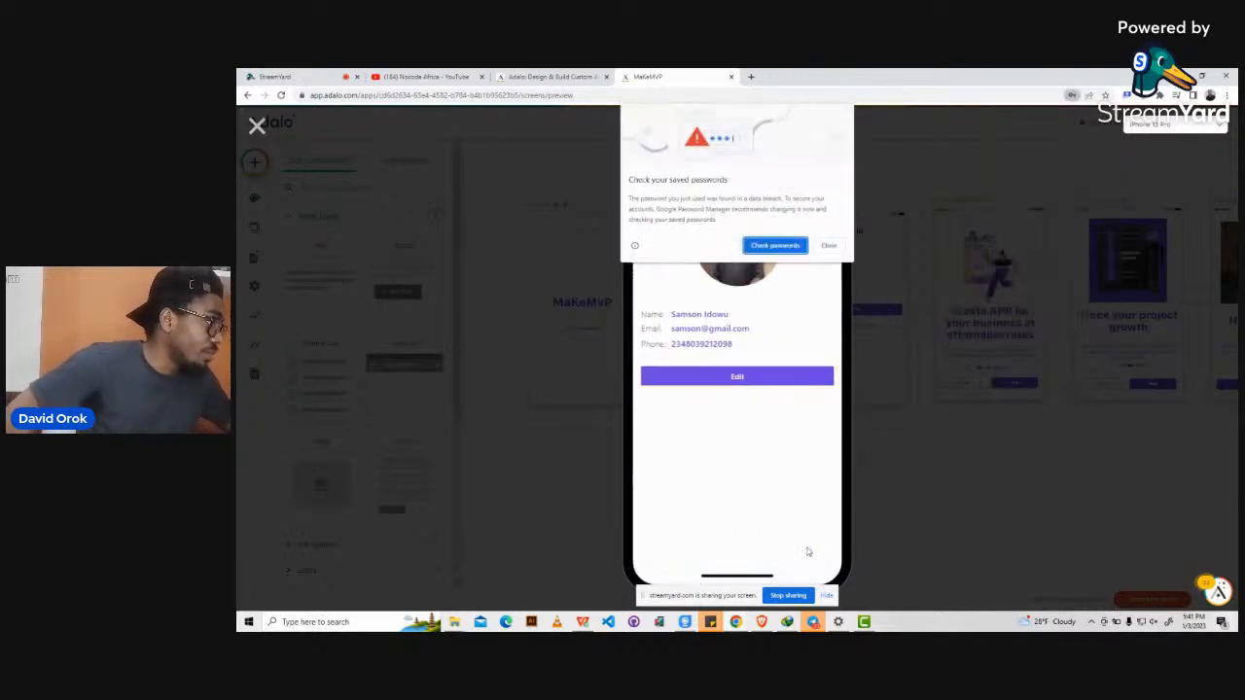
pyautogui.click(828, 245)
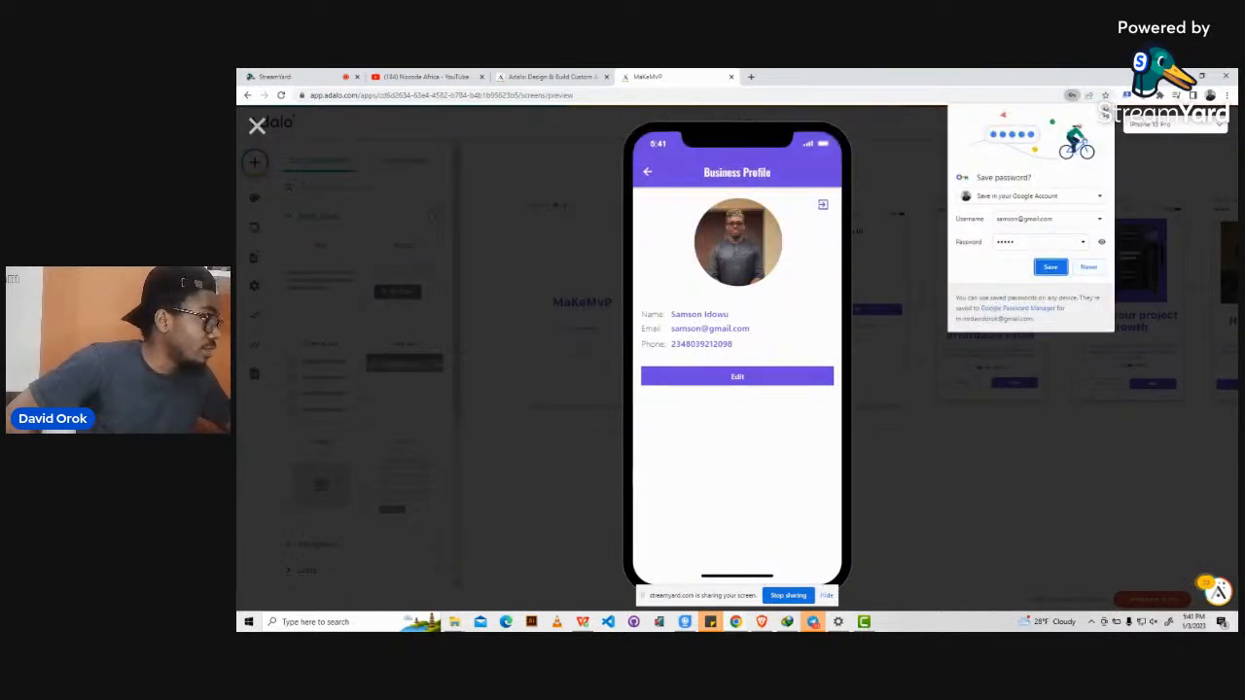
pyautogui.click(1089, 266)
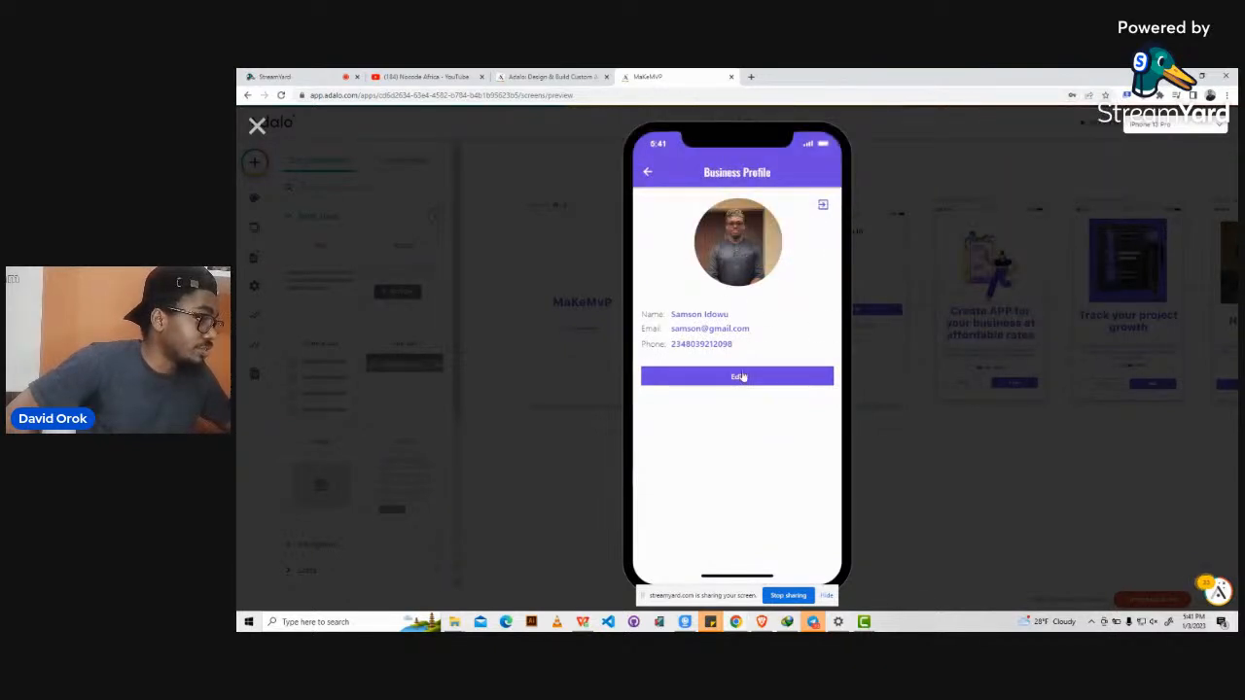
pyautogui.click(743, 376)
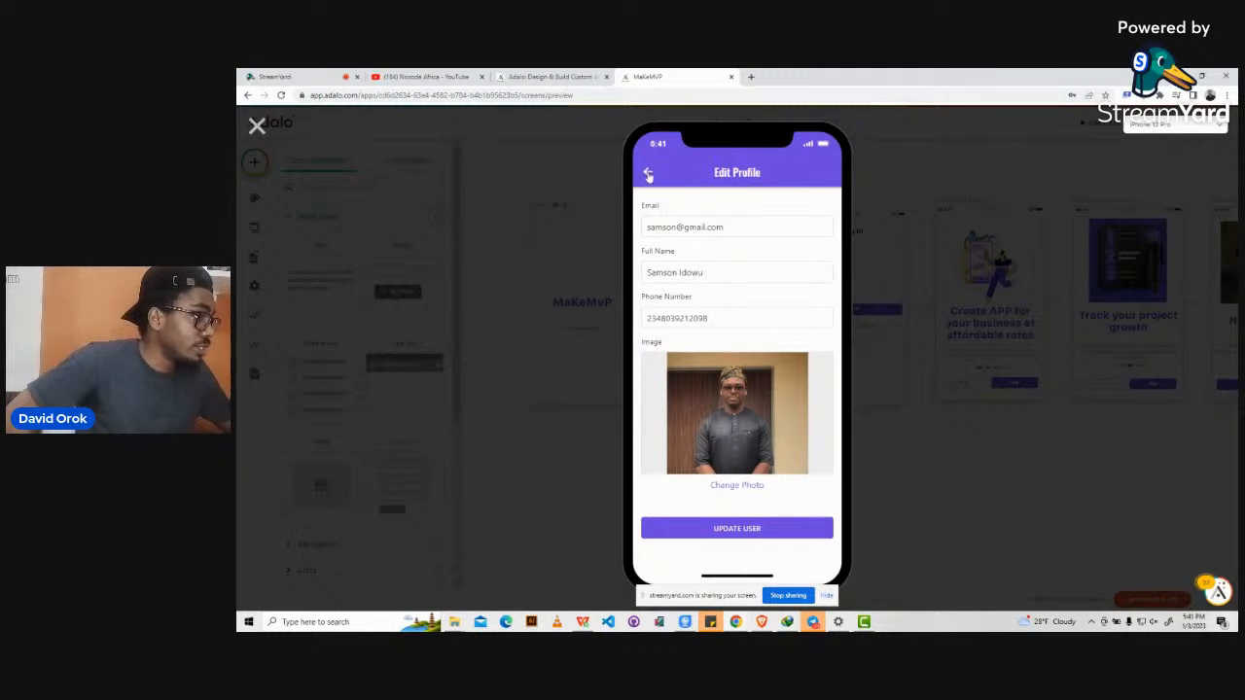
pyautogui.click(647, 173)
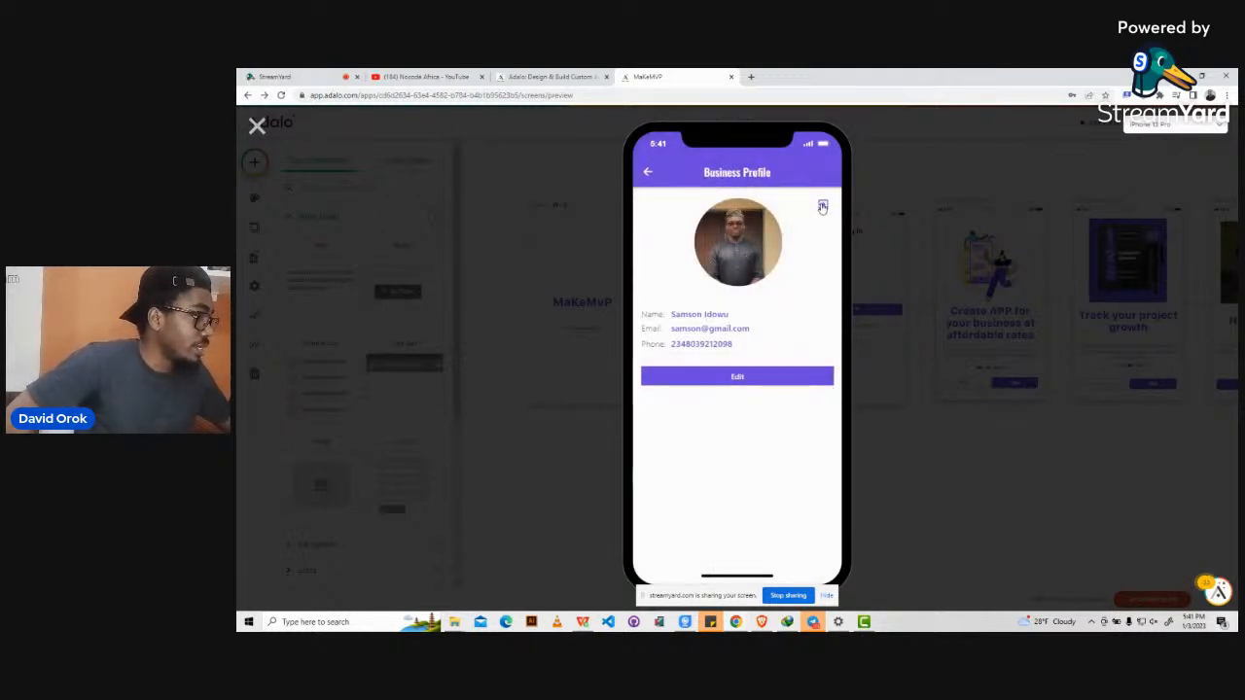
pyautogui.click(647, 174)
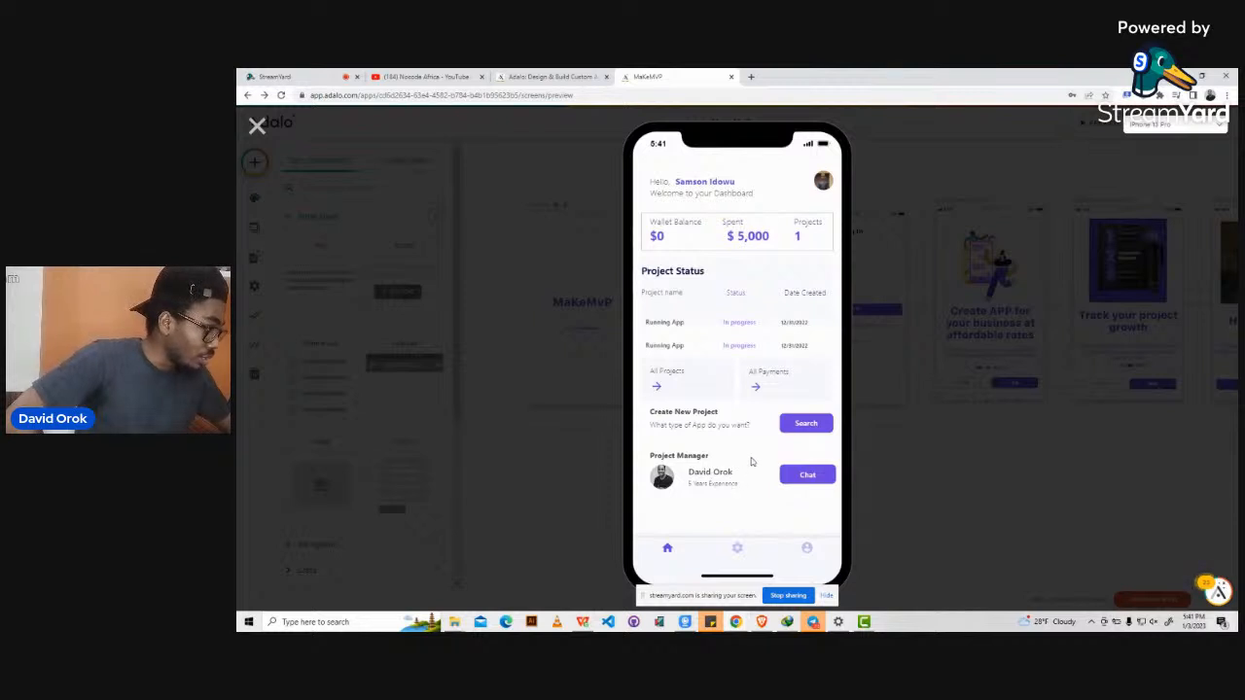
# Open the Running App category, try its meeting booking screen, then go back.
pyautogui.click(808, 424)
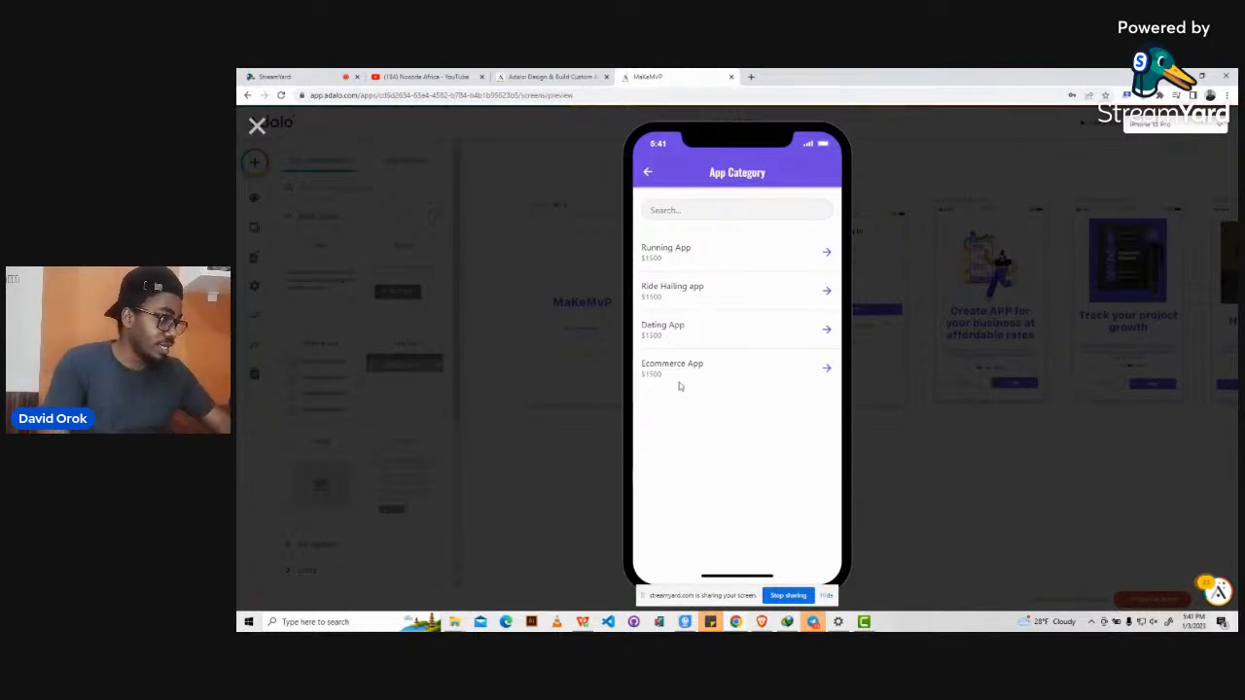
pyautogui.click(825, 250)
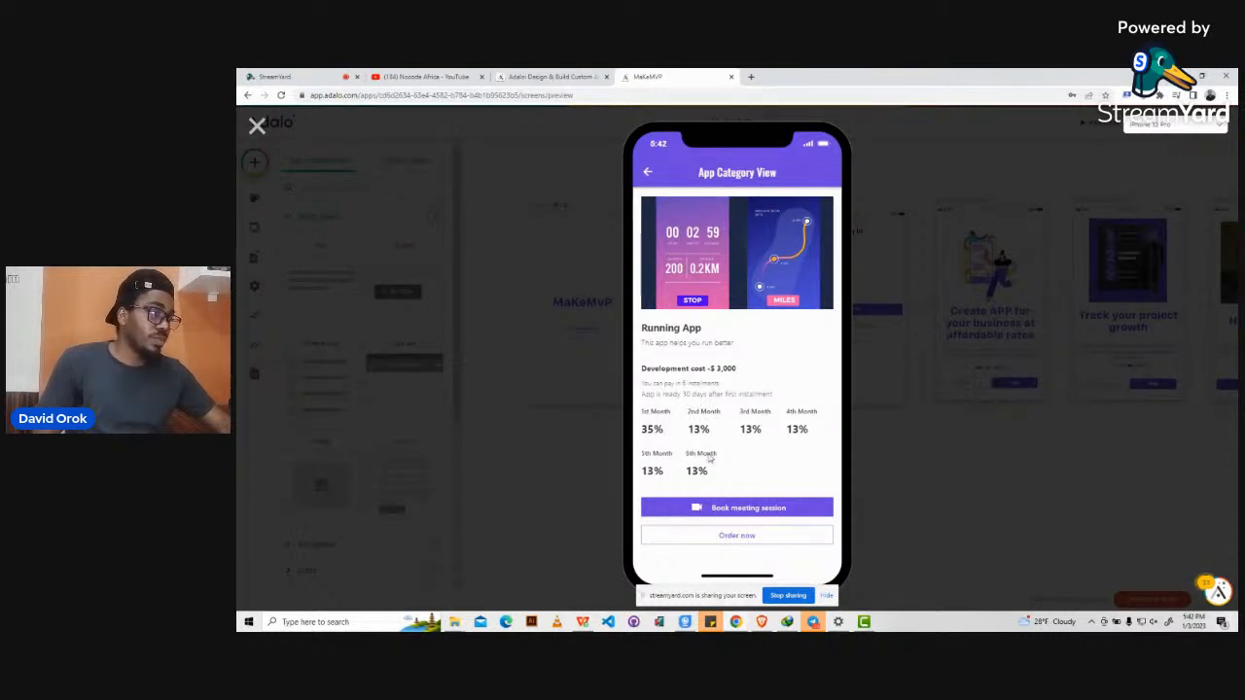
pyautogui.click(746, 510)
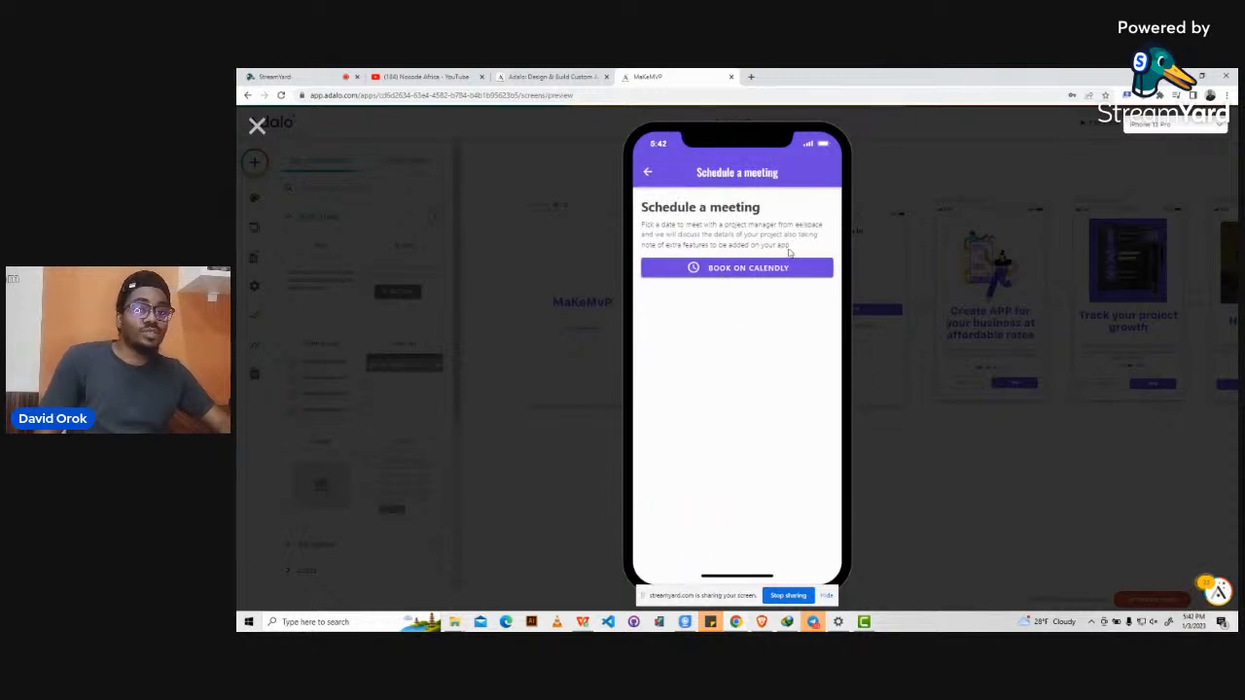
pyautogui.click(647, 175)
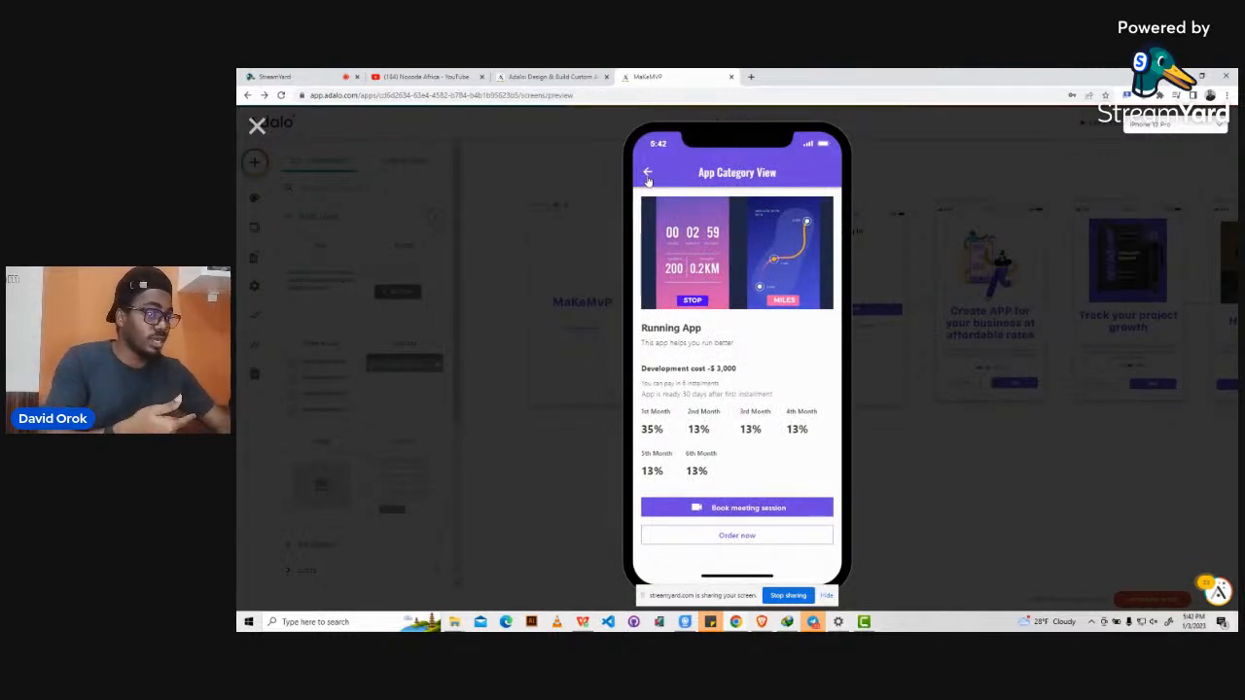
# Order and pay for Running App, then back out through the screens to the Dashboard.
pyautogui.click(744, 538)
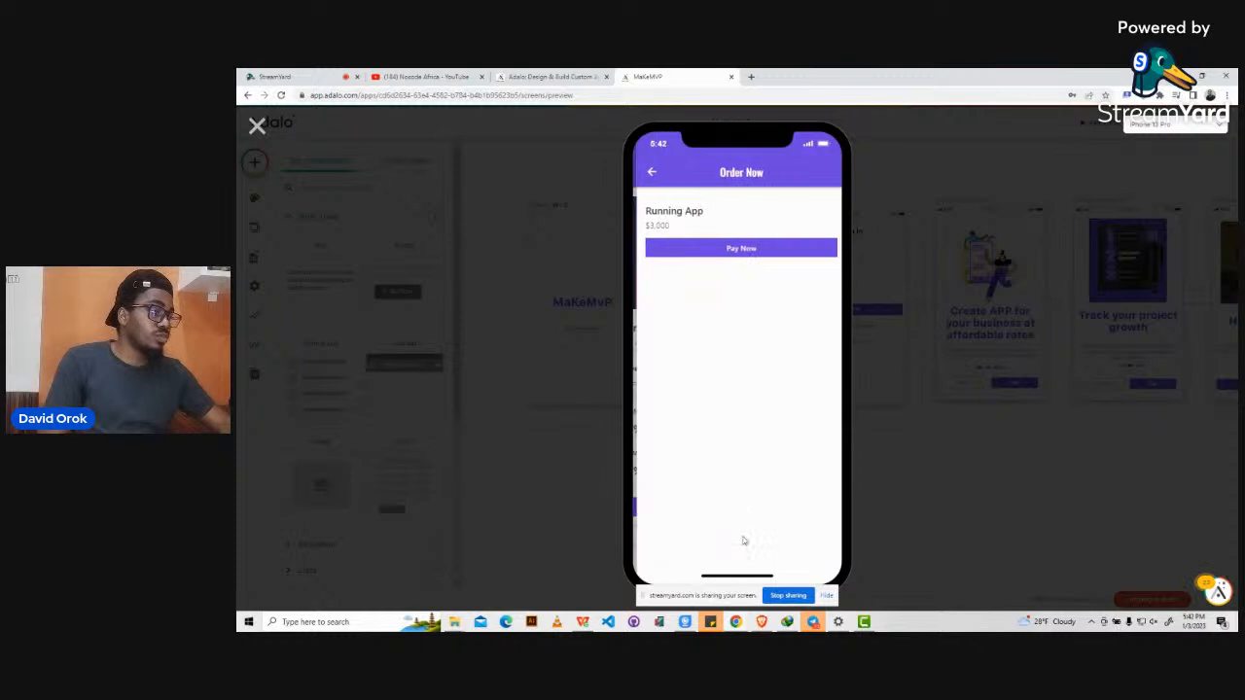
pyautogui.click(739, 250)
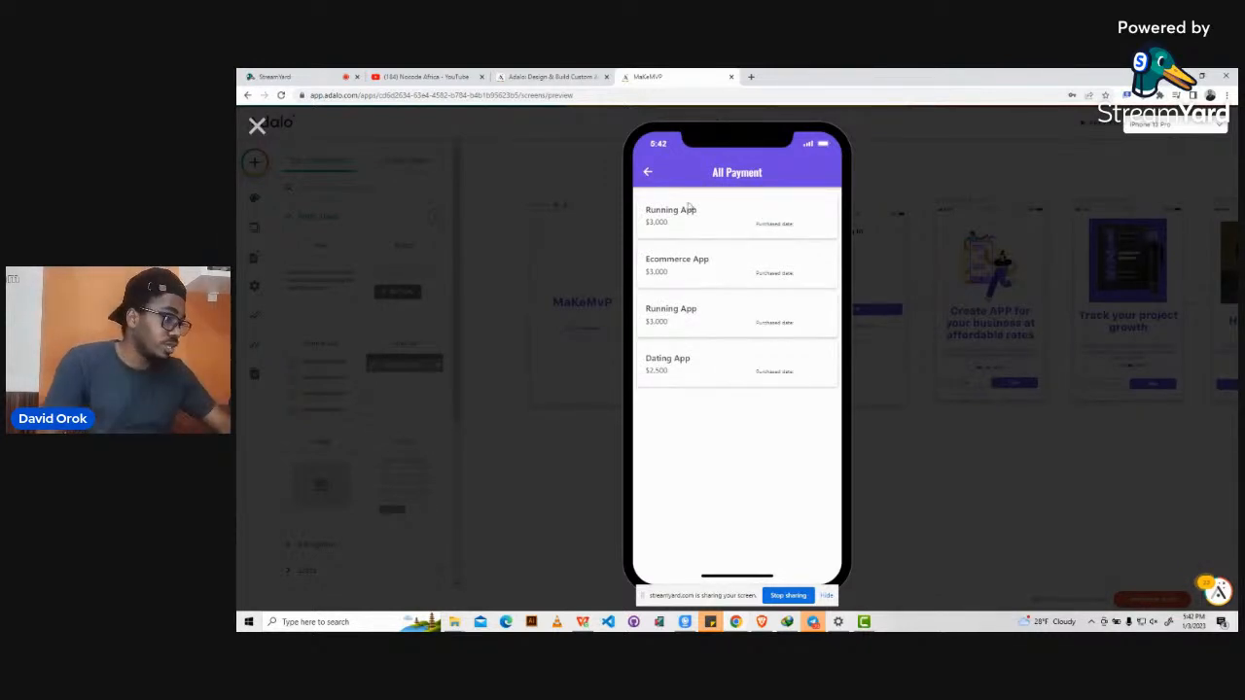
pyautogui.click(649, 175)
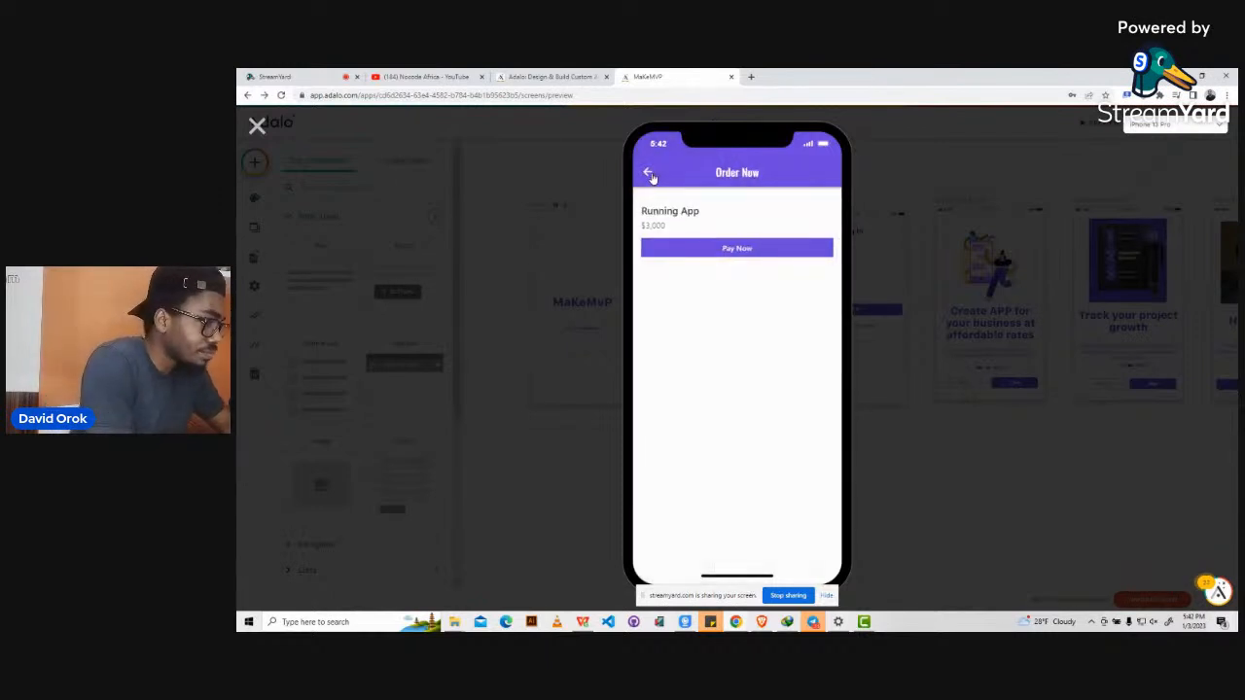
pyautogui.click(649, 175)
pyautogui.click(649, 174)
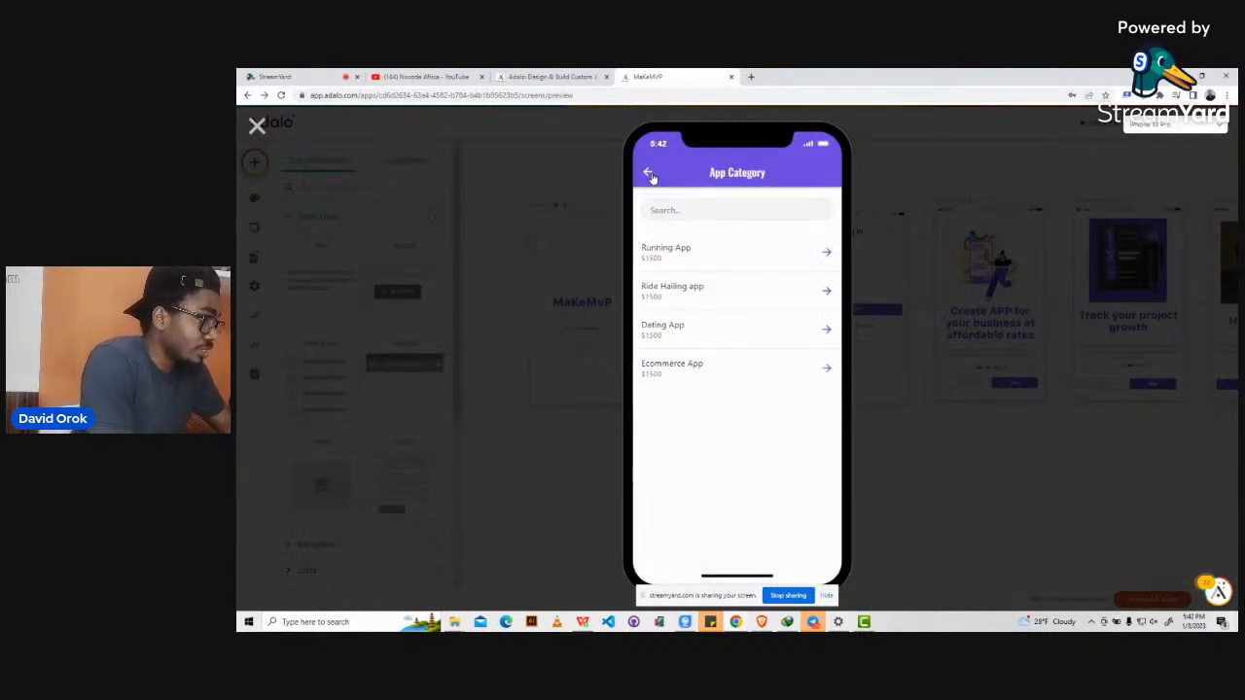
pyautogui.click(649, 175)
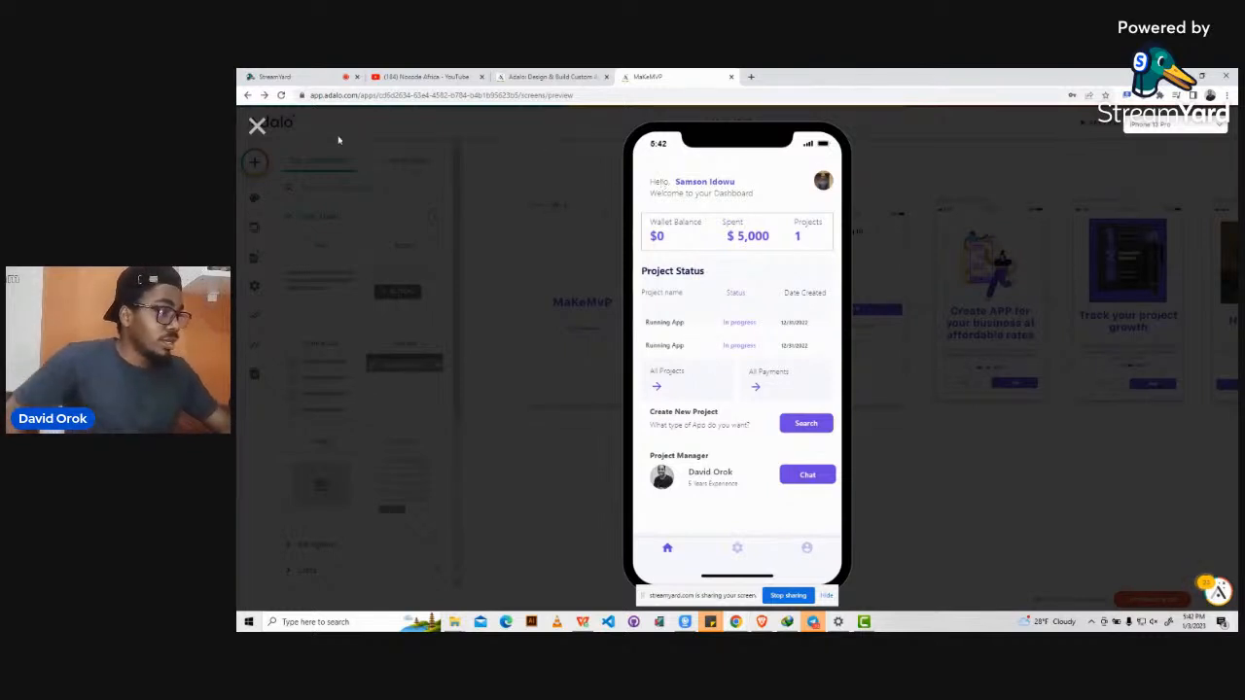
# Close the MakeMVP preview to return to the editor.
pyautogui.click(256, 127)
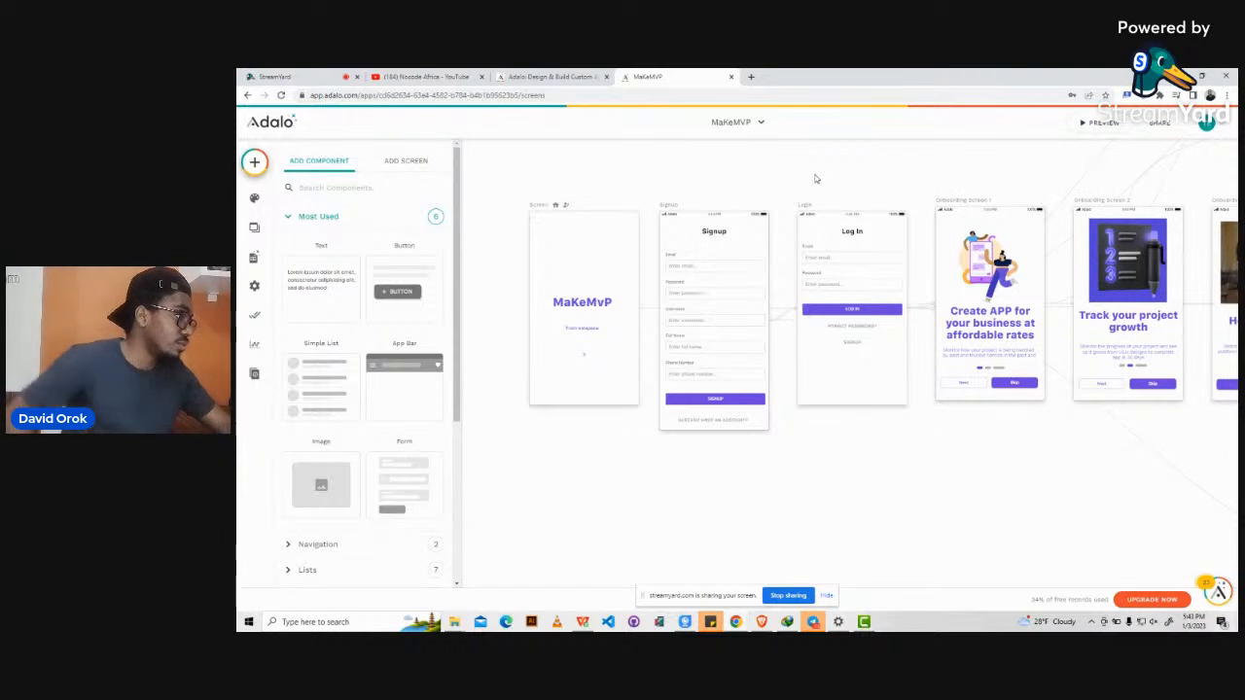
# Choose CREATE NEW APP from the app-name dropdown to start the new-app wizard.
pyautogui.click(761, 122)
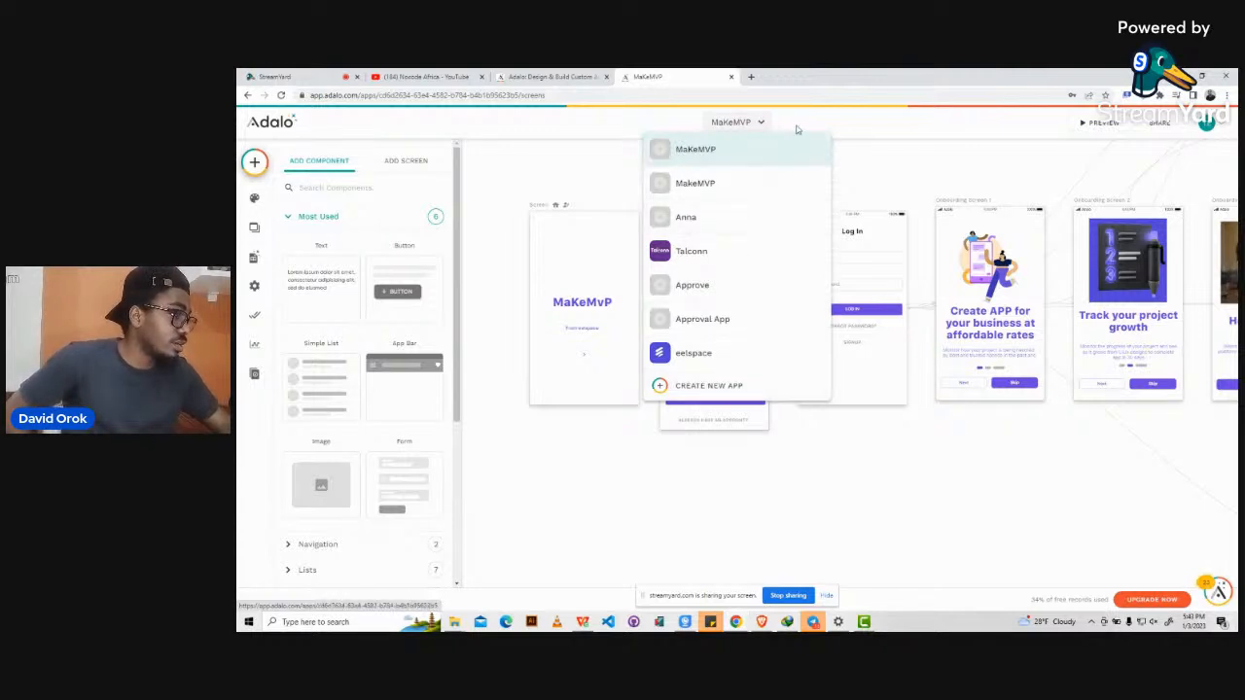
pyautogui.click(764, 123)
pyautogui.click(763, 123)
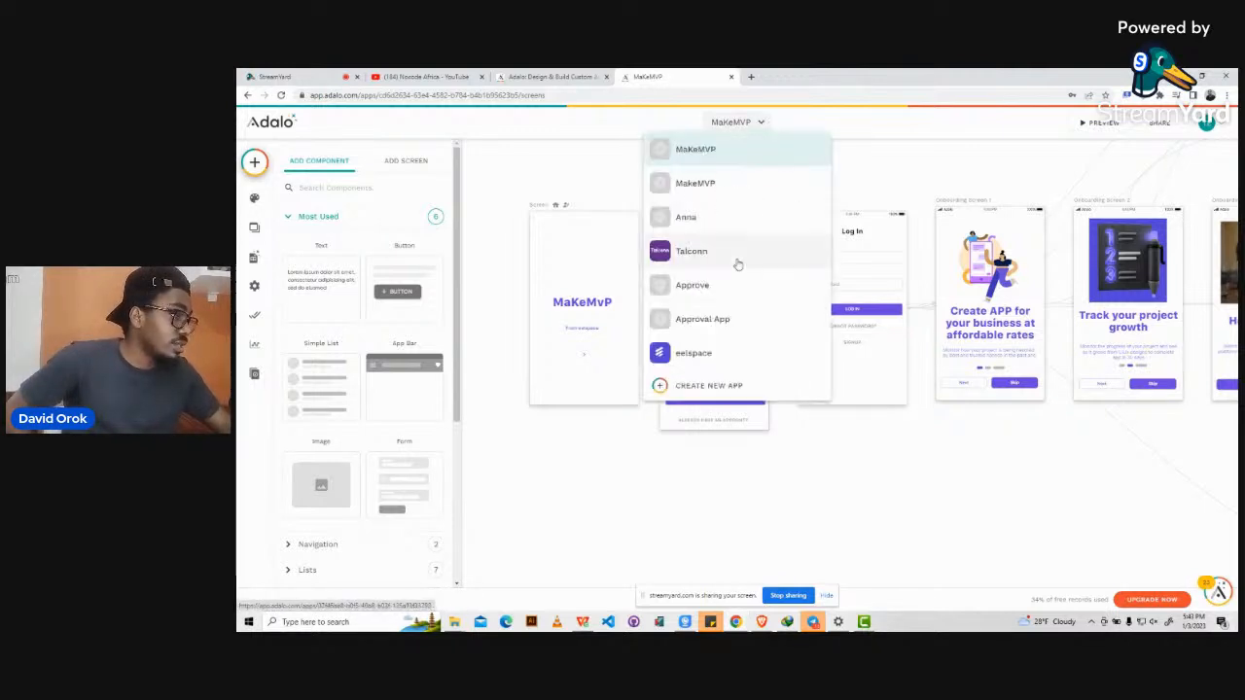
pyautogui.click(704, 386)
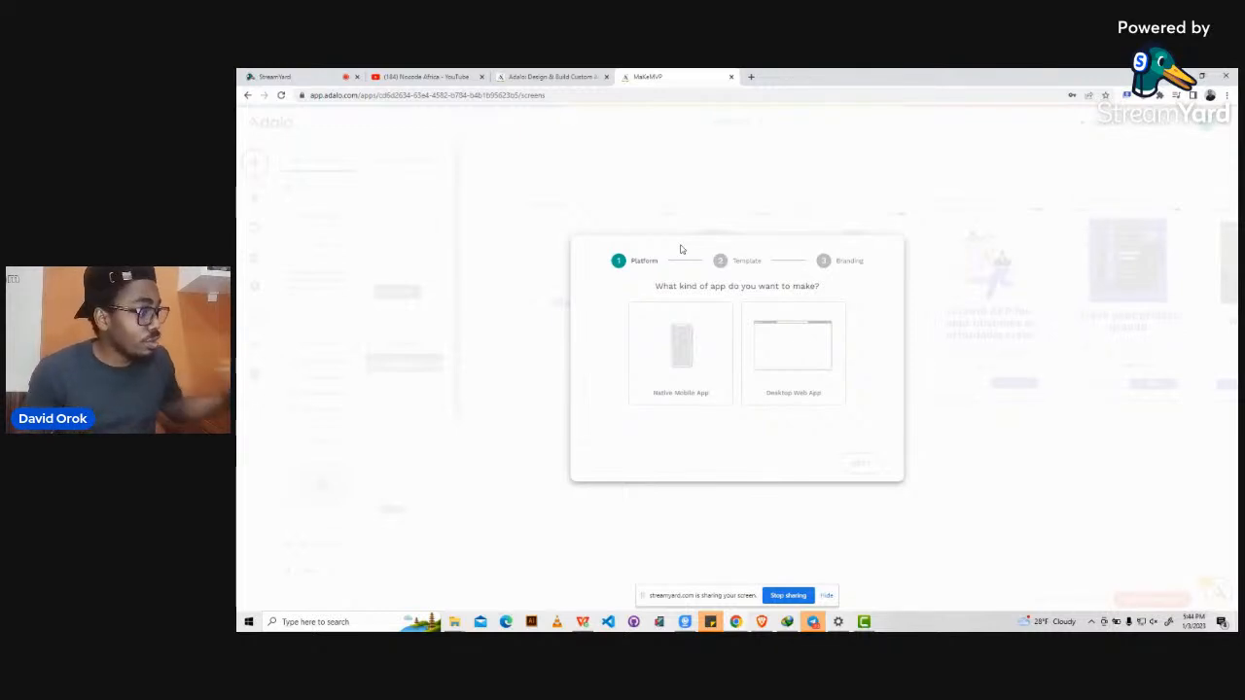
# Pick Native Mobile App as the platform and continue to the Template step.
pyautogui.click(685, 358)
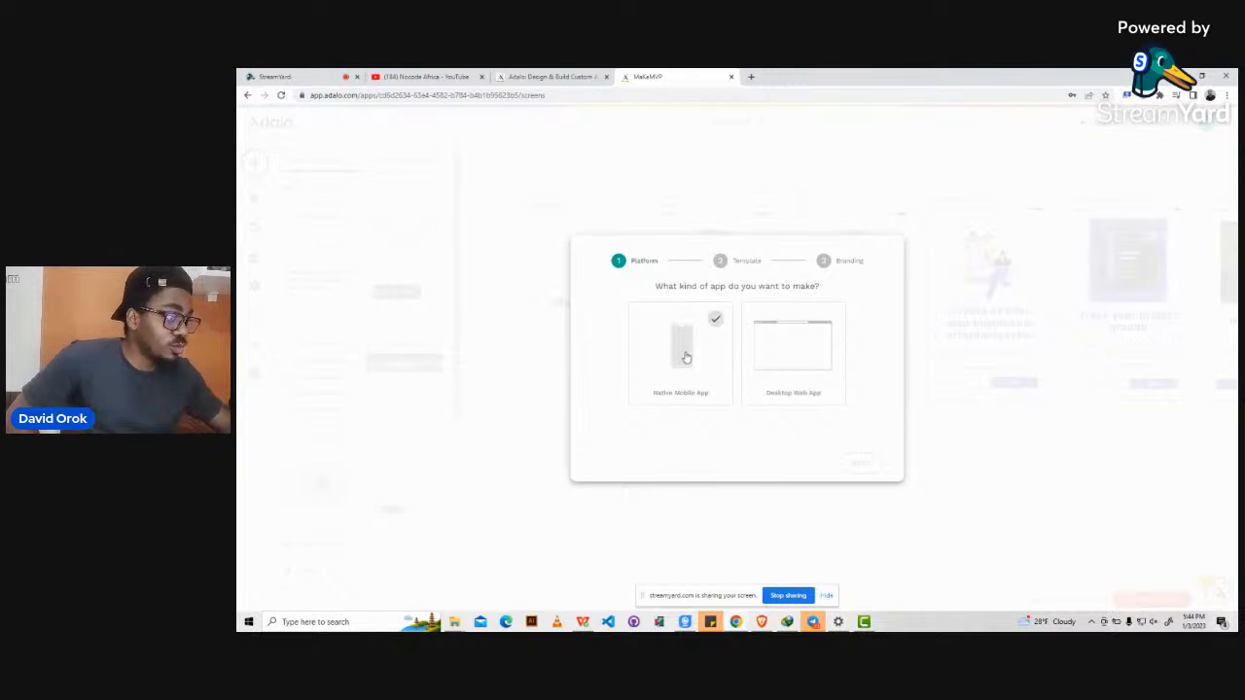
pyautogui.click(685, 358)
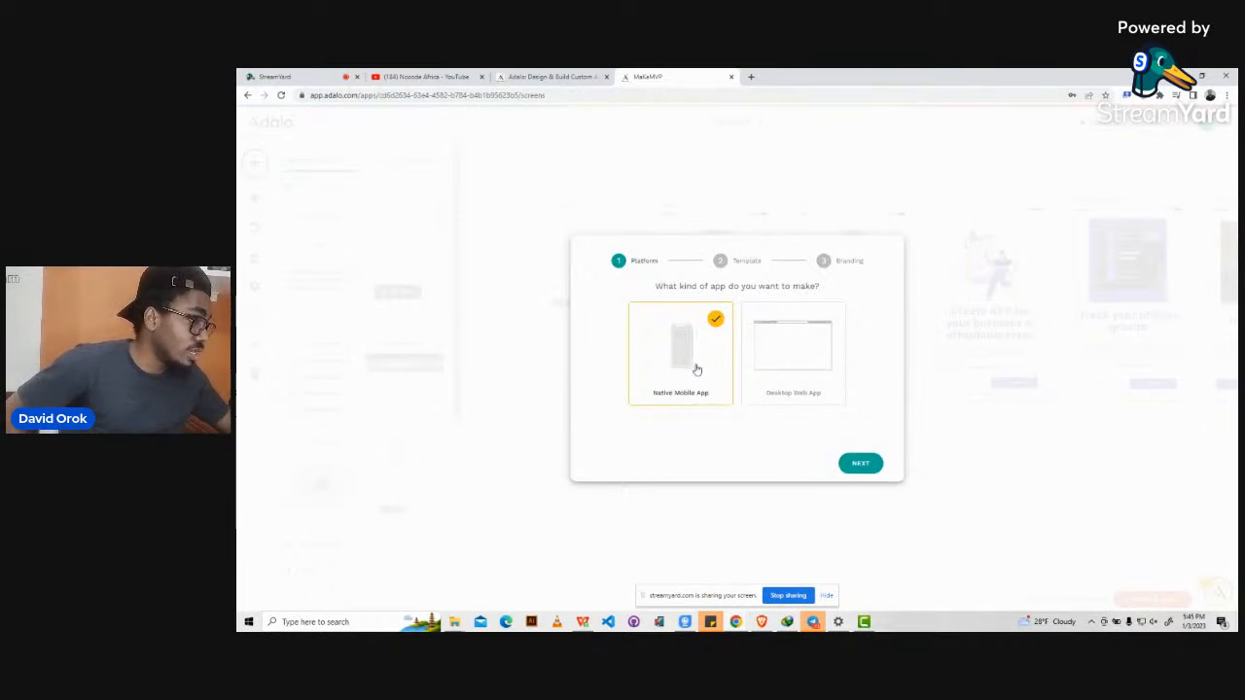
pyautogui.click(858, 463)
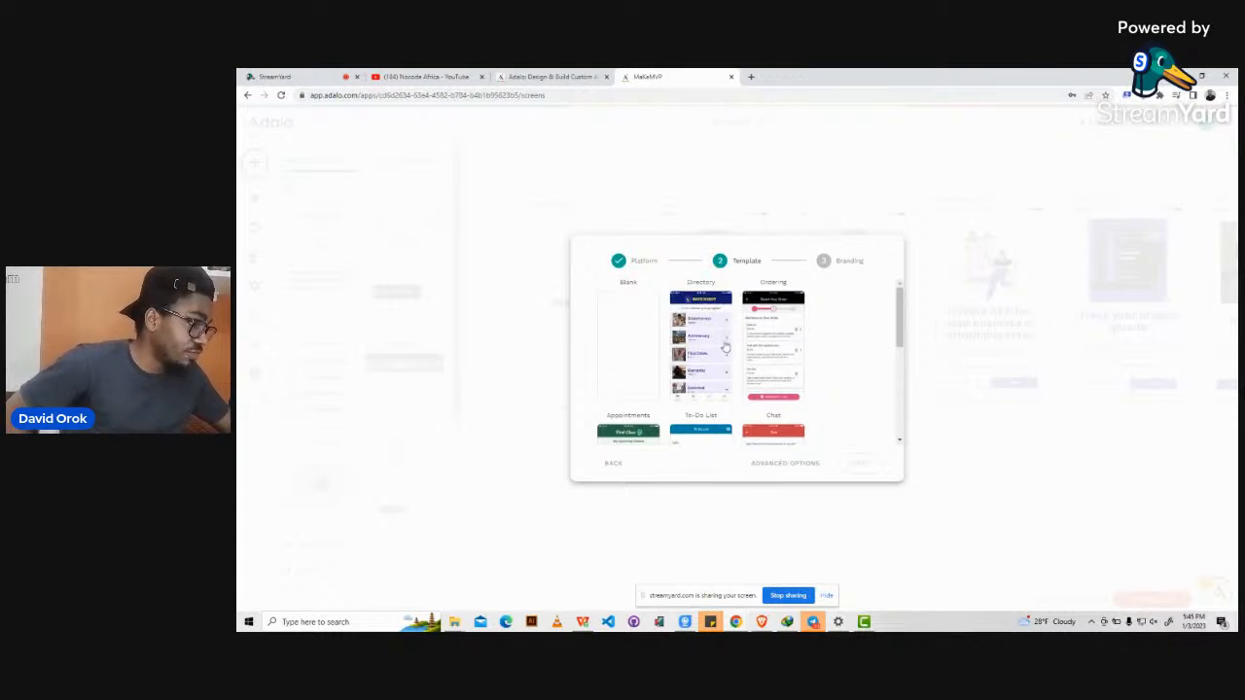
# Browse the templates, pick Blank, and continue to the Branding step.
pyautogui.scroll(-1, 724, 348)
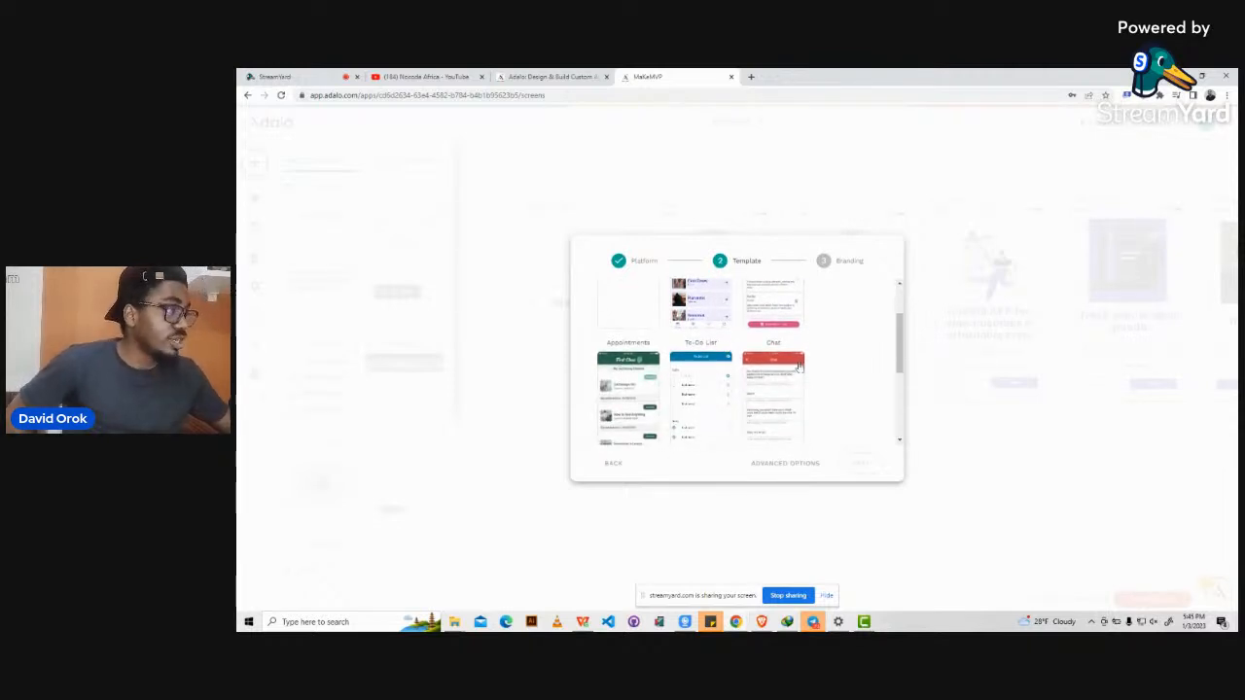
pyautogui.scroll(-2, 797, 365)
pyautogui.scroll(4, 797, 364)
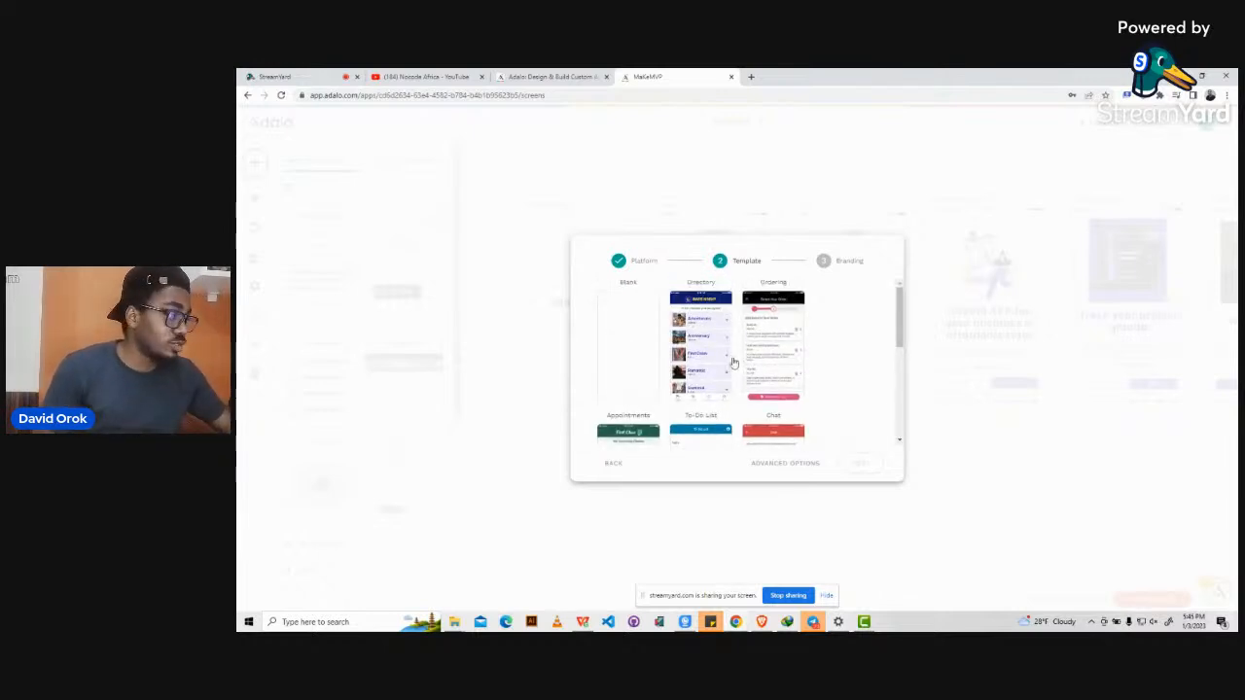
pyautogui.click(620, 328)
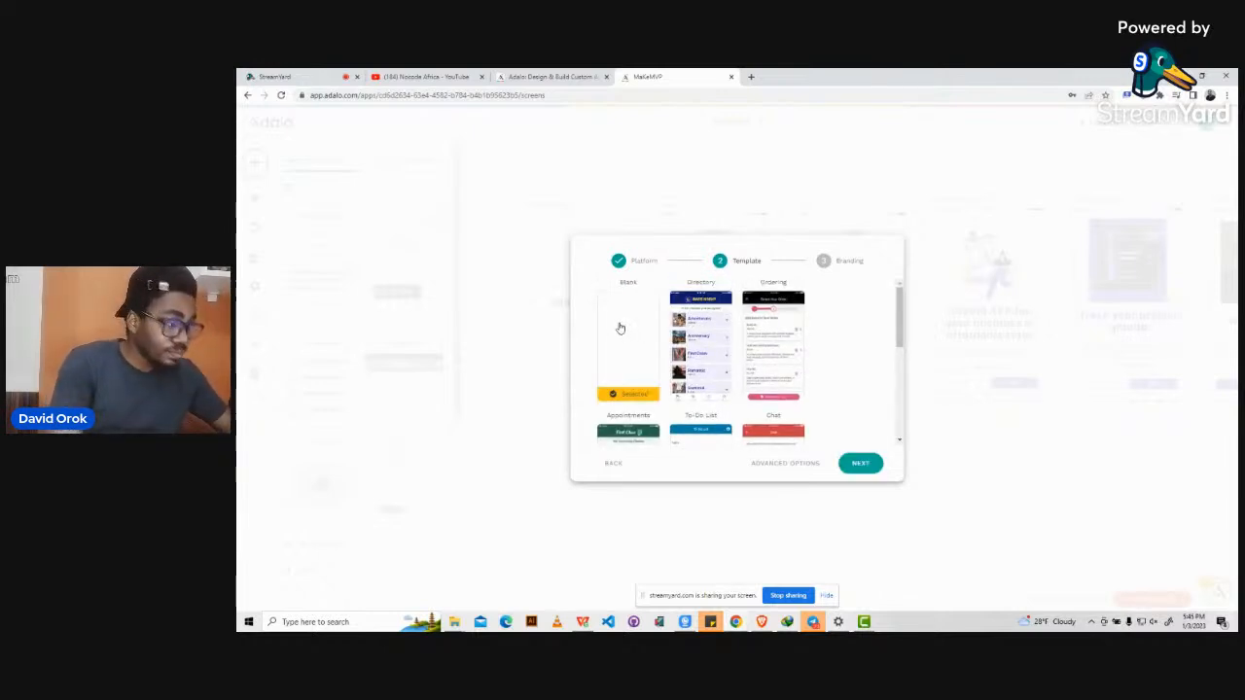
pyautogui.click(861, 464)
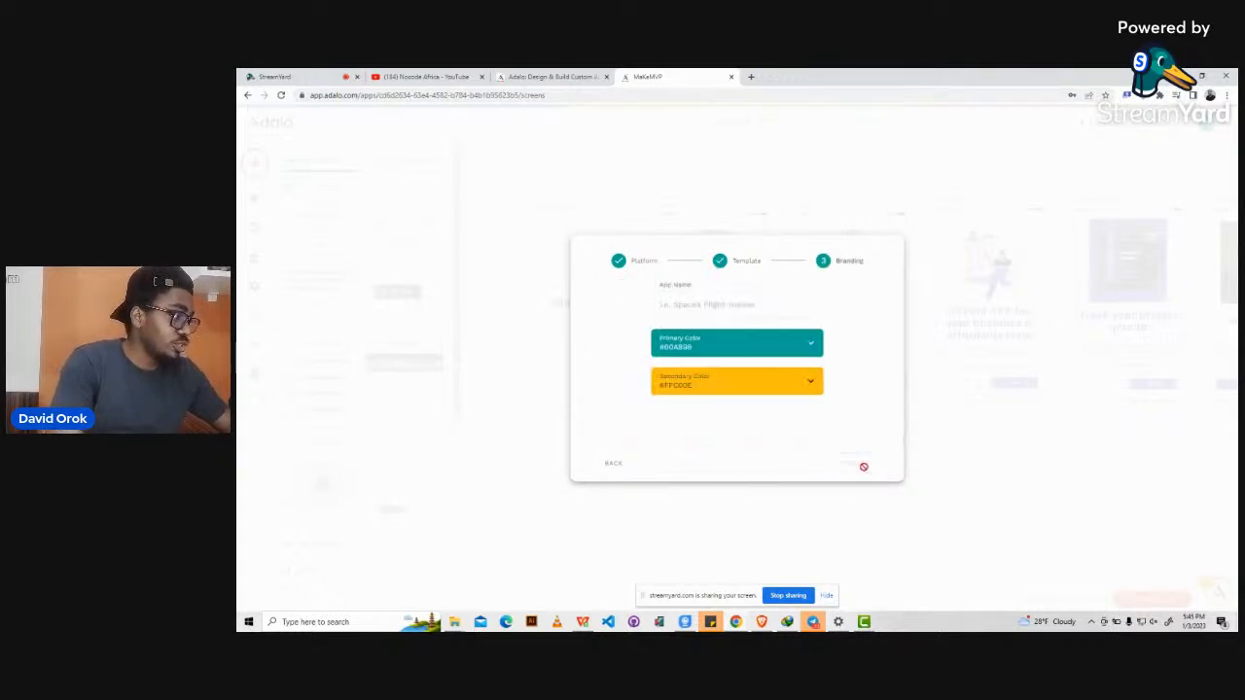
# Name the app 'To-do list app', keep colours #00A898 and #FFC00E, and create it.
pyautogui.click(702, 302)
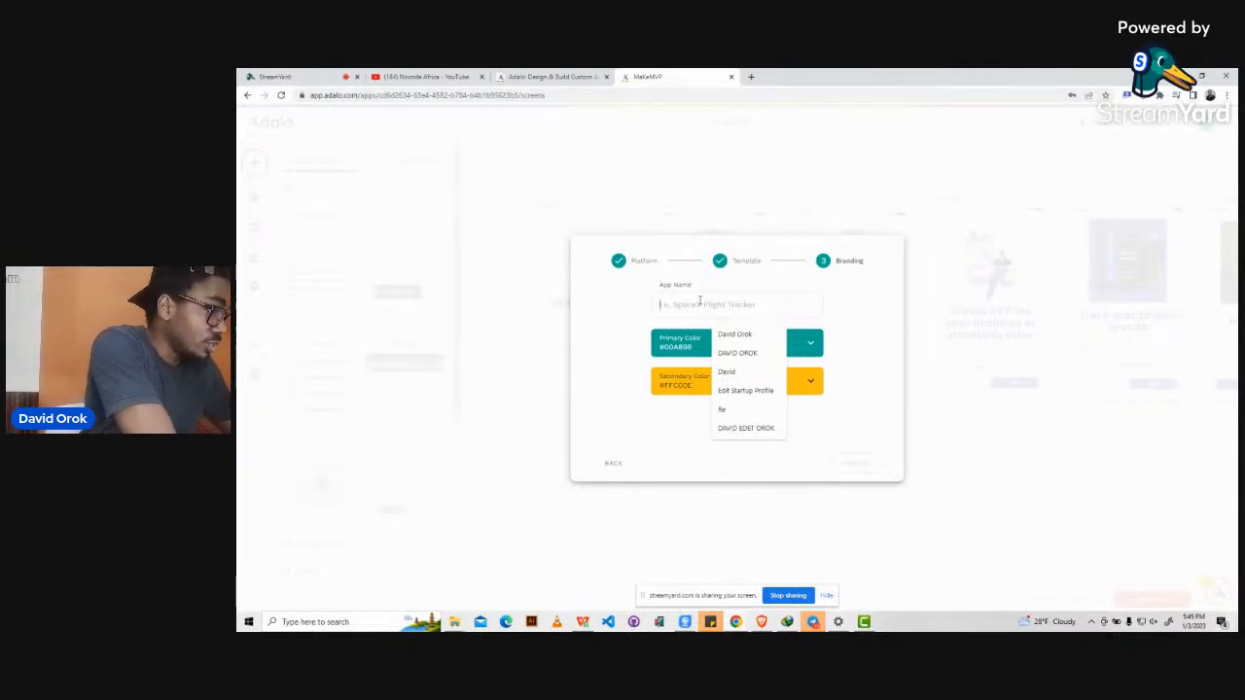
pyautogui.write('Noco')
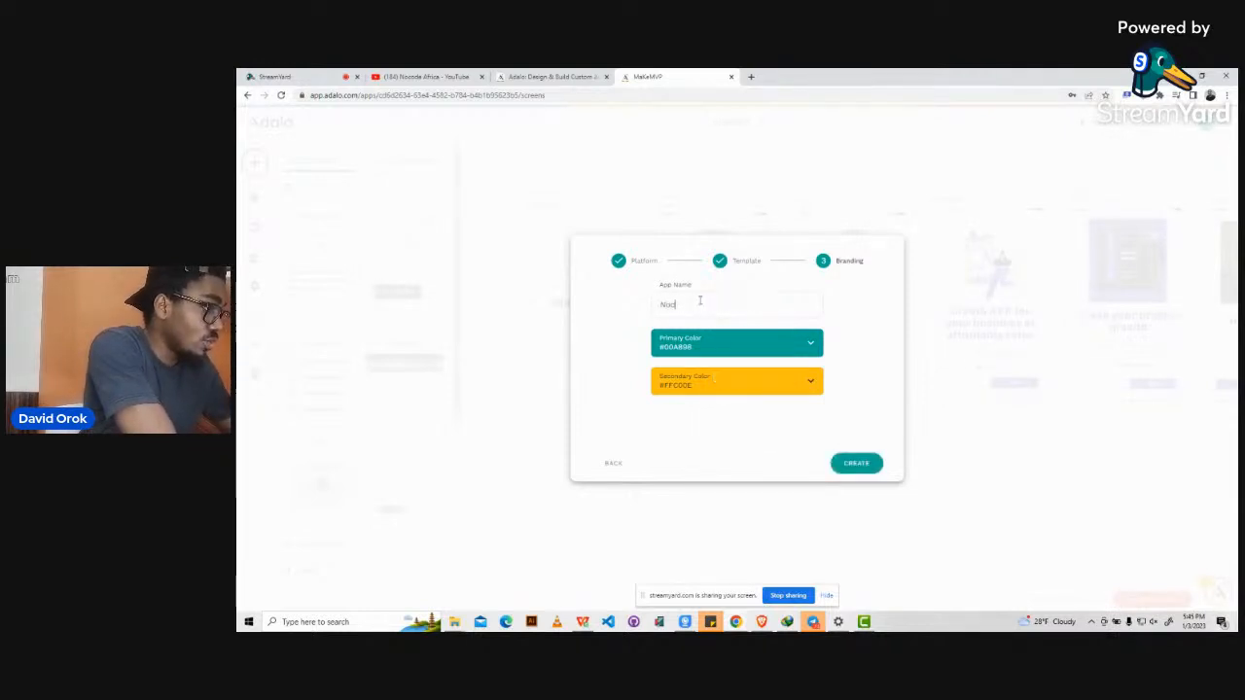
pyautogui.write('de')
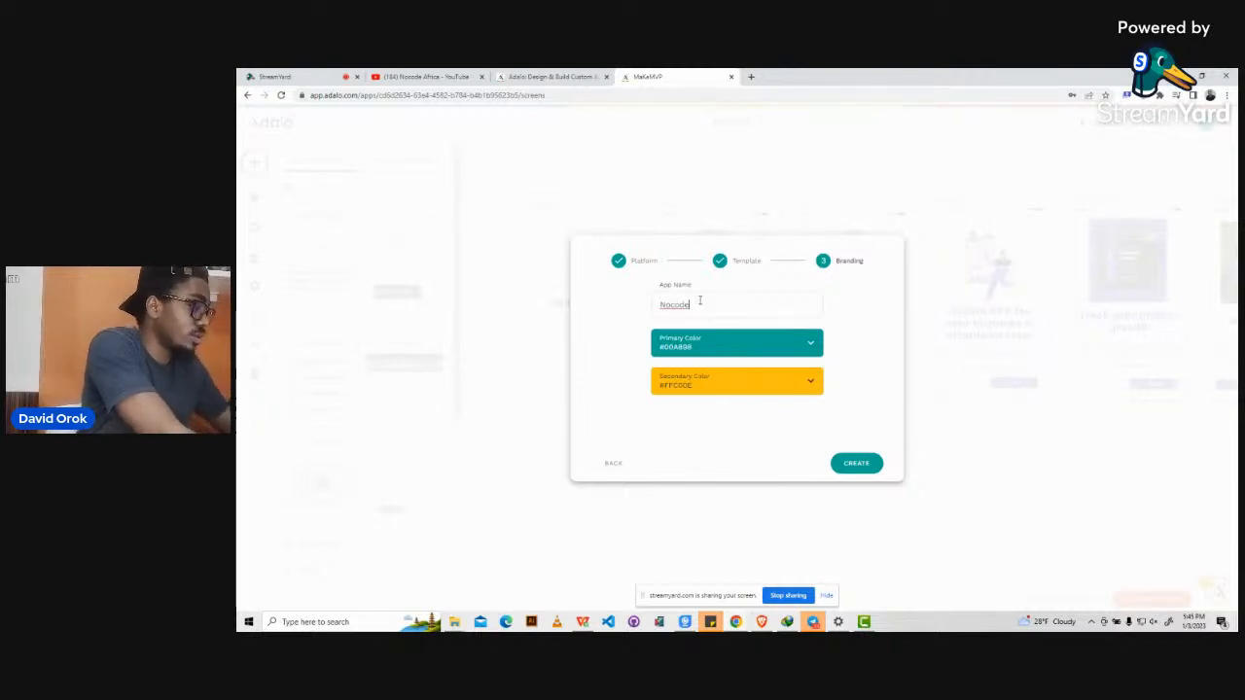
pyautogui.hotkey('ctrl', 'a')
pyautogui.write('T')
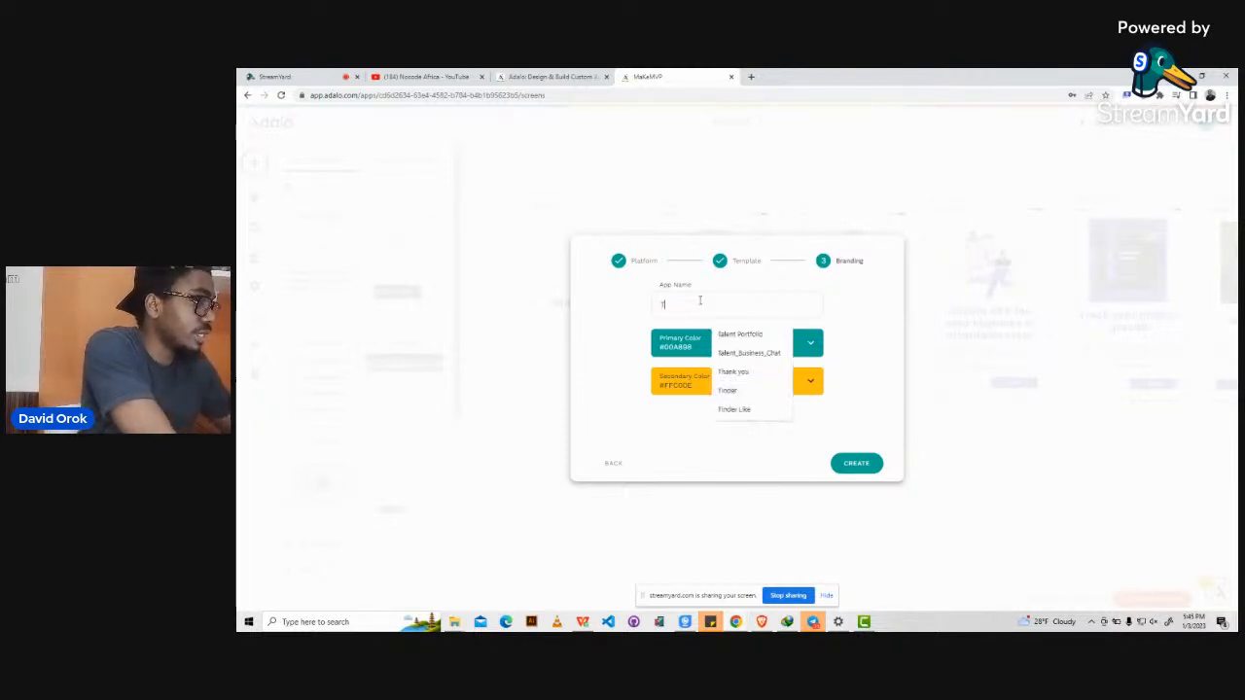
pyautogui.write('od')
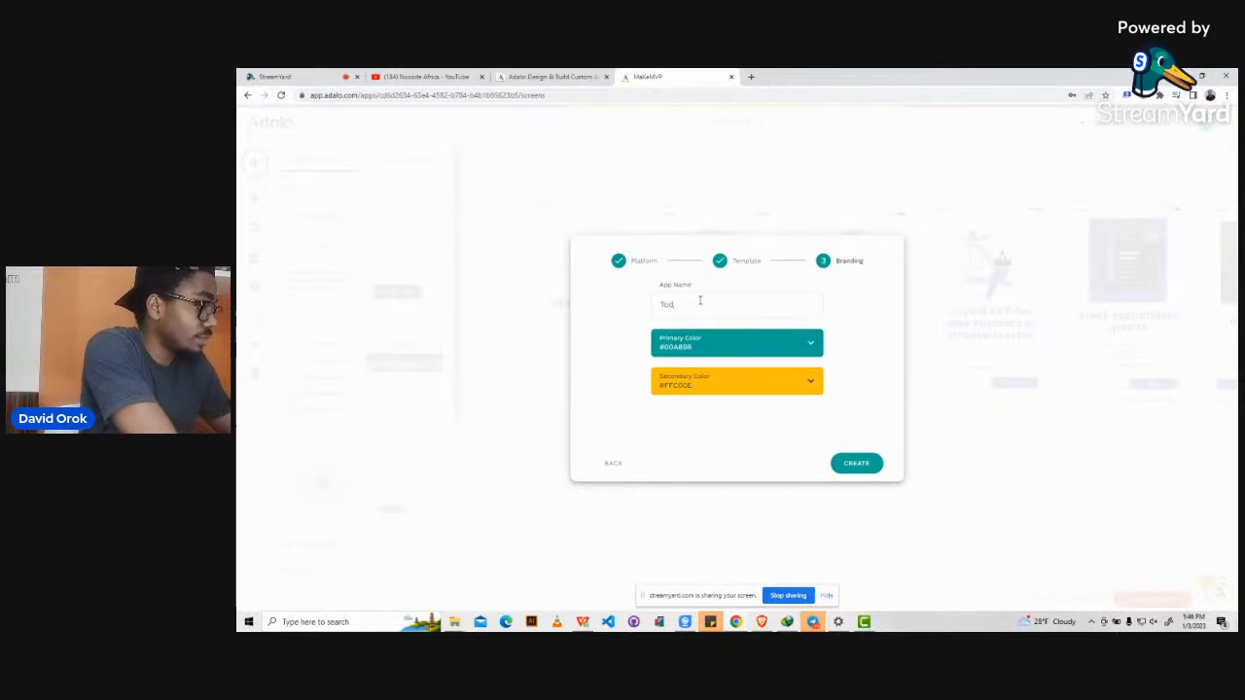
pyautogui.write('-do')
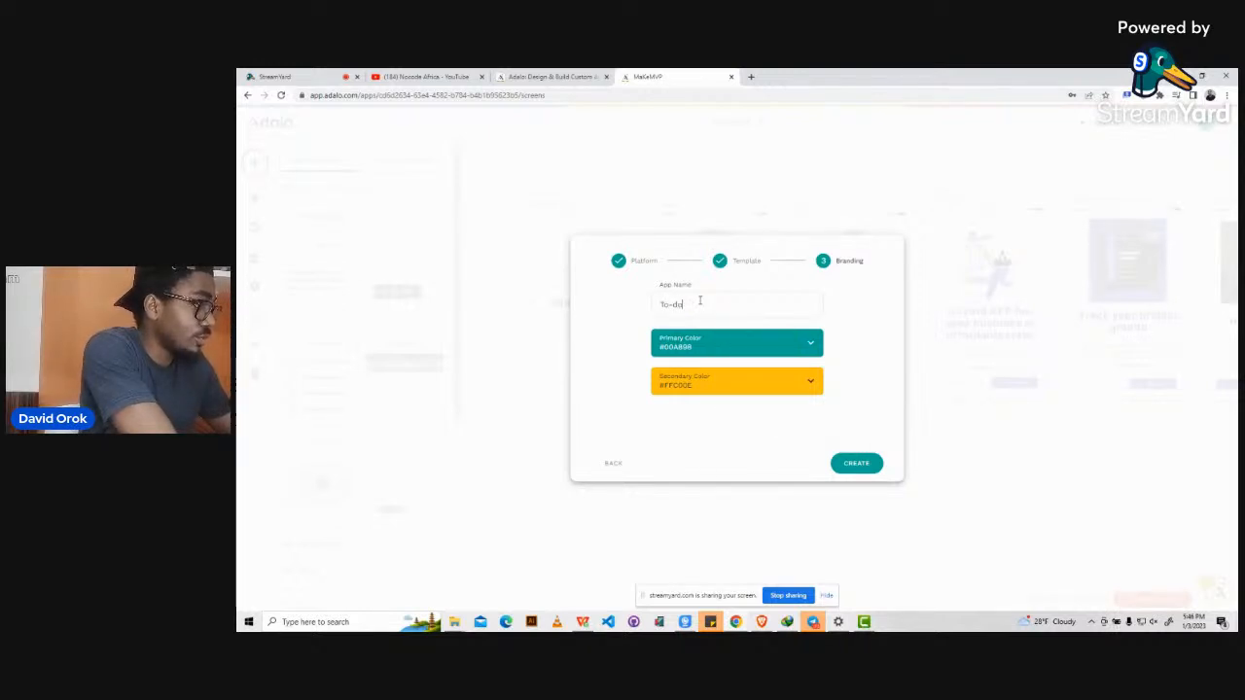
pyautogui.write(' list')
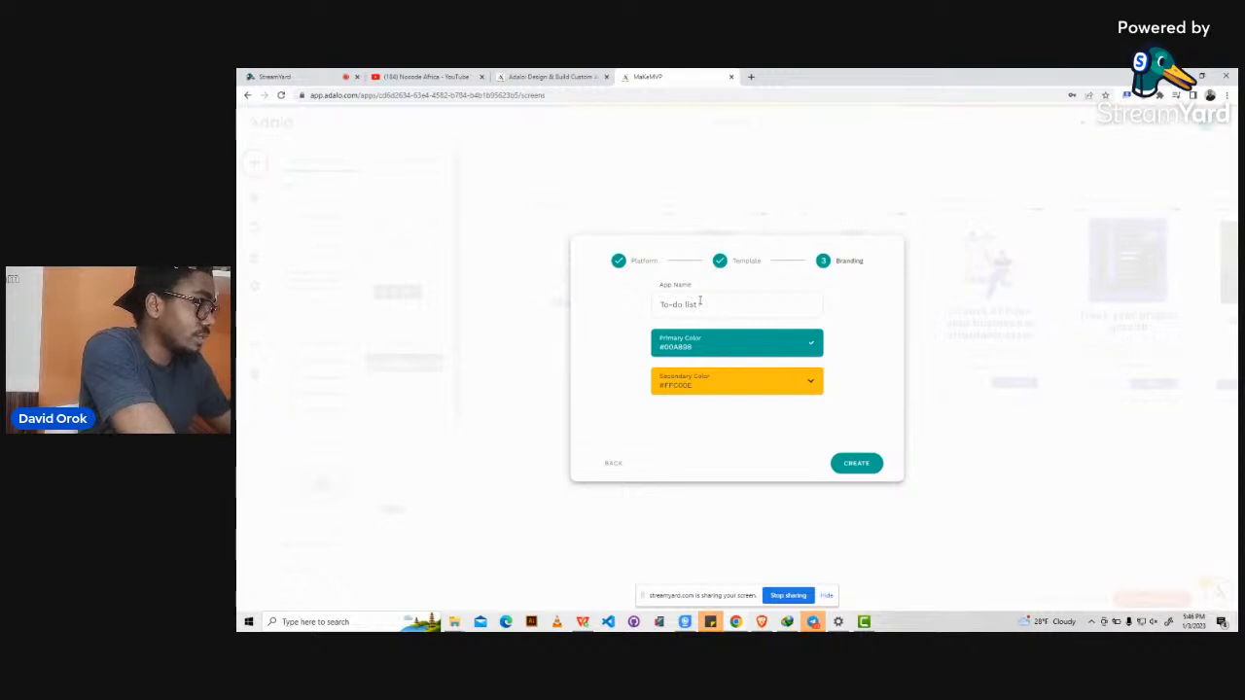
pyautogui.write(' app')
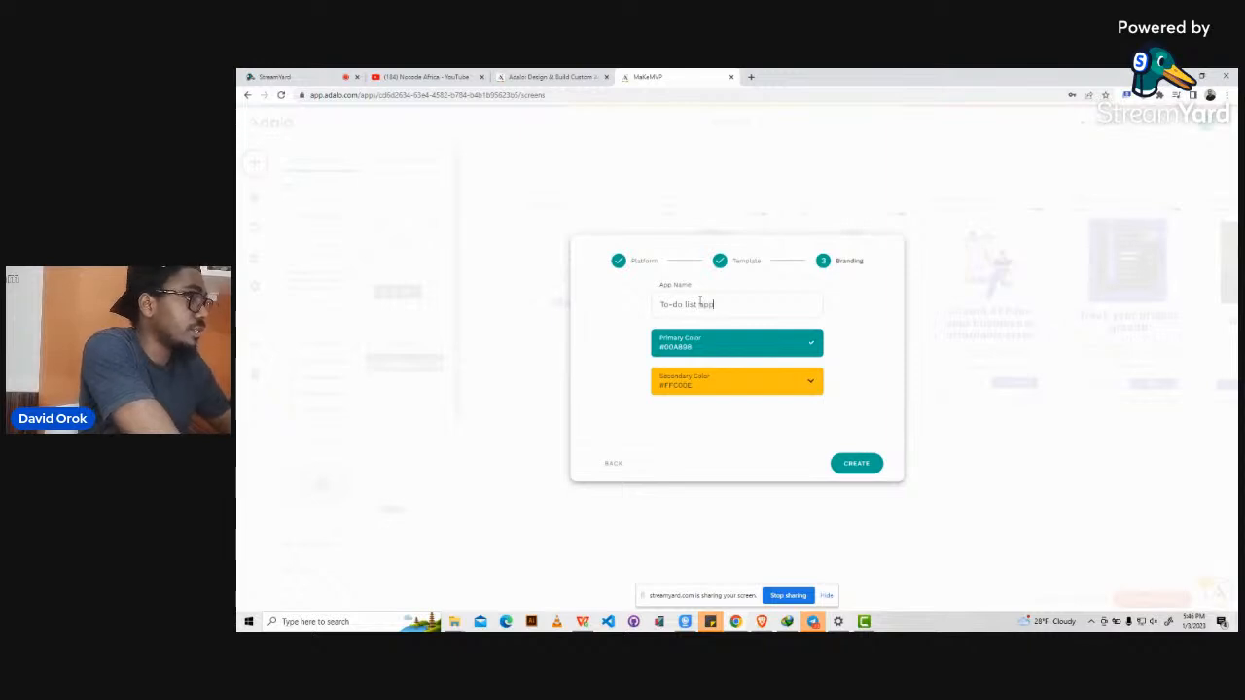
pyautogui.click(742, 346)
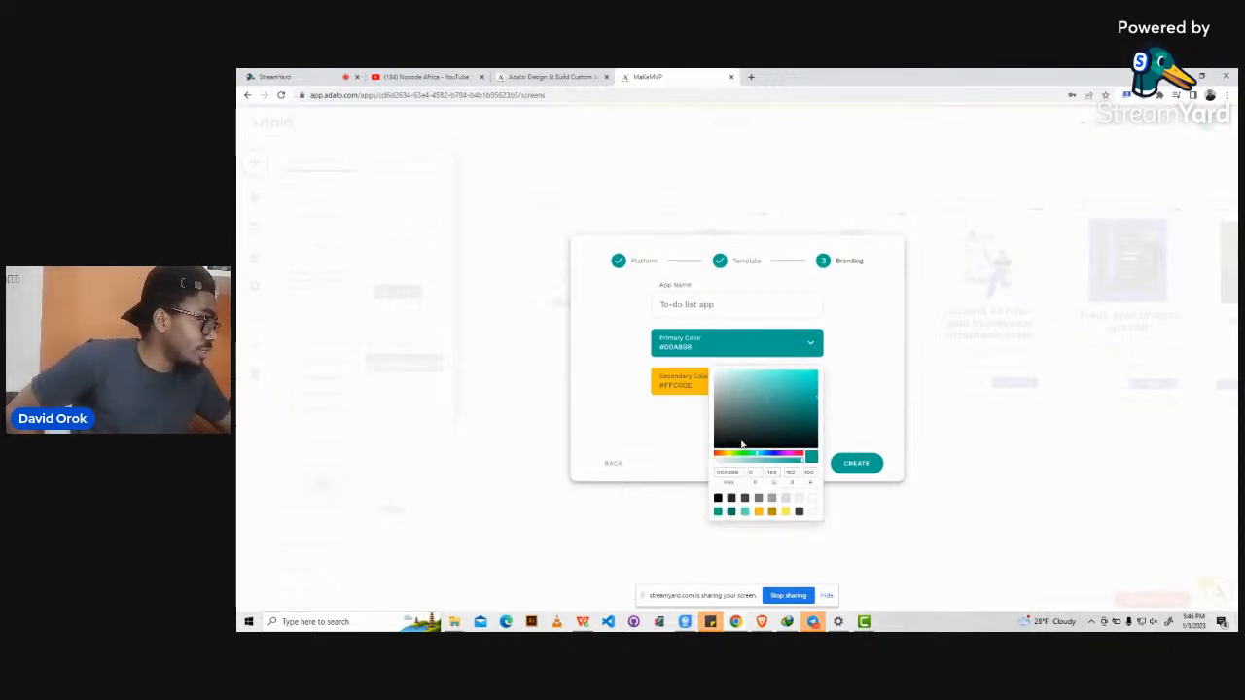
pyautogui.click(648, 329)
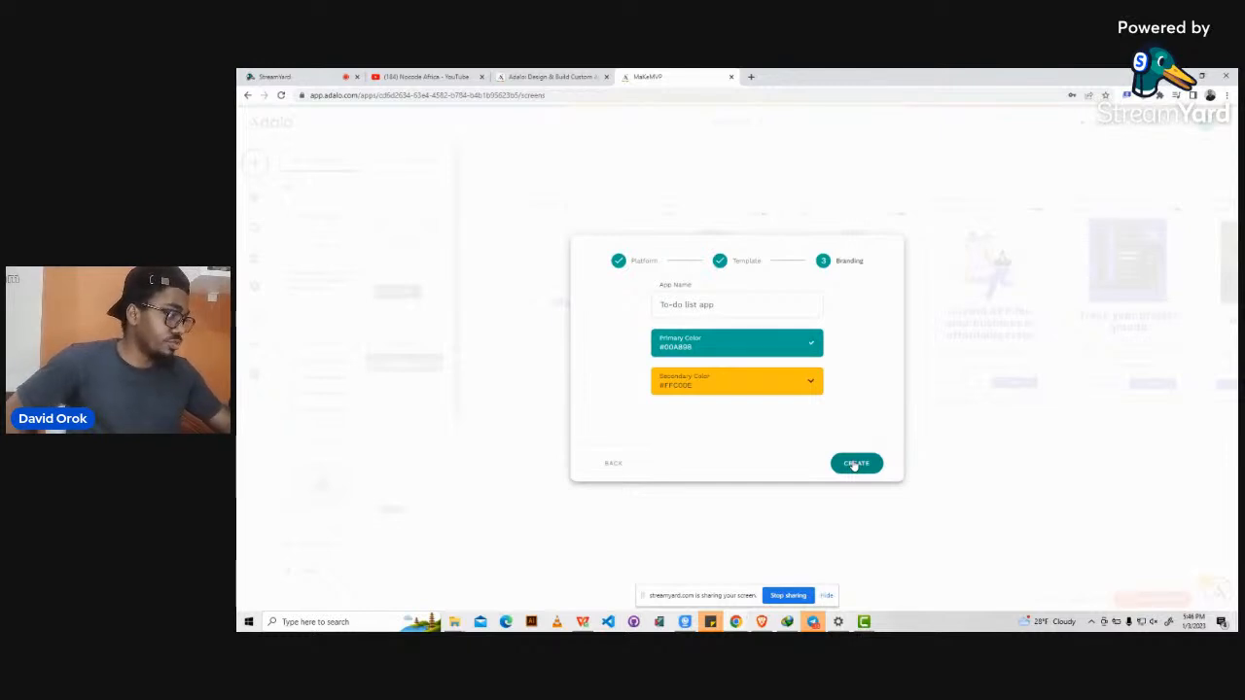
pyautogui.click(854, 464)
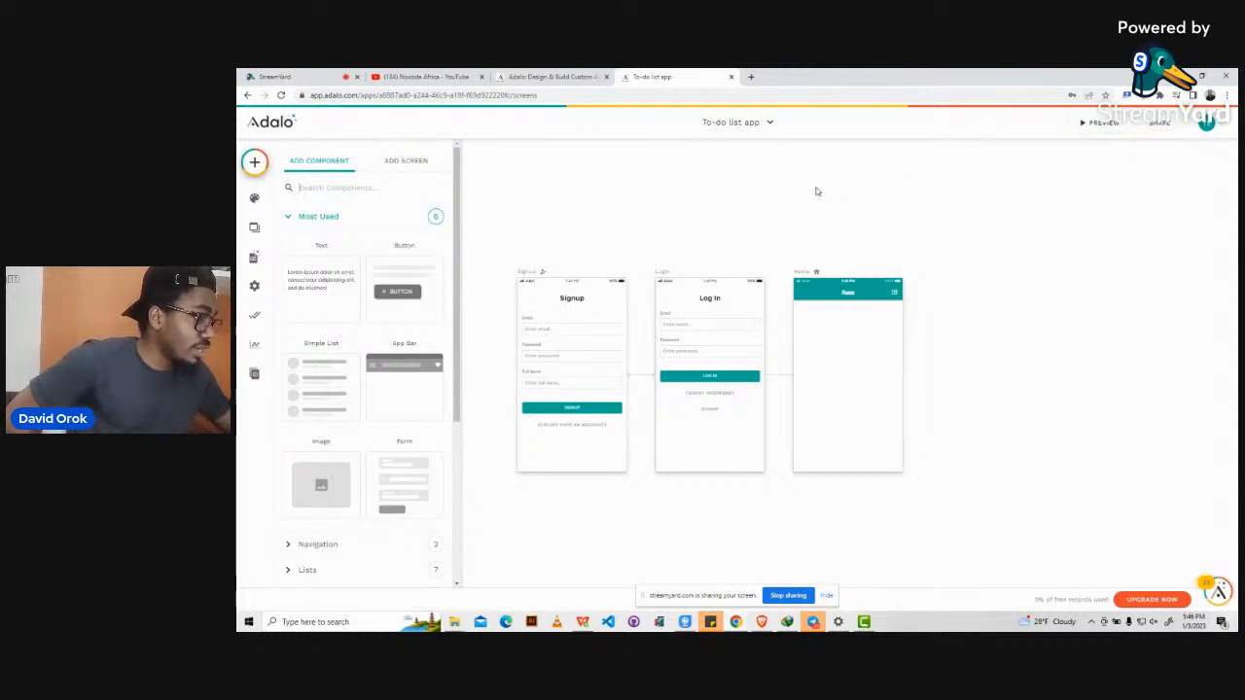
# Zoom the canvas to view the new app's Signup, Log In and Home screens, then select Signup.
pyautogui.scroll(-1, 817, 192)
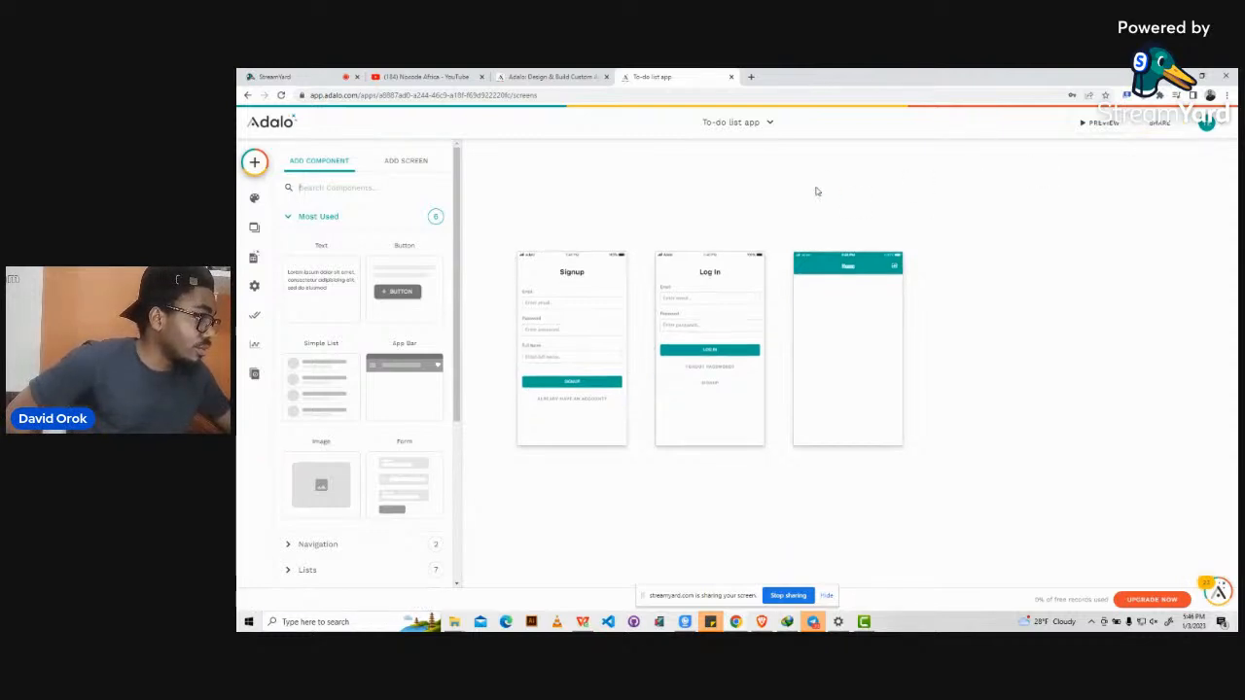
pyautogui.scroll(3, 718, 211)
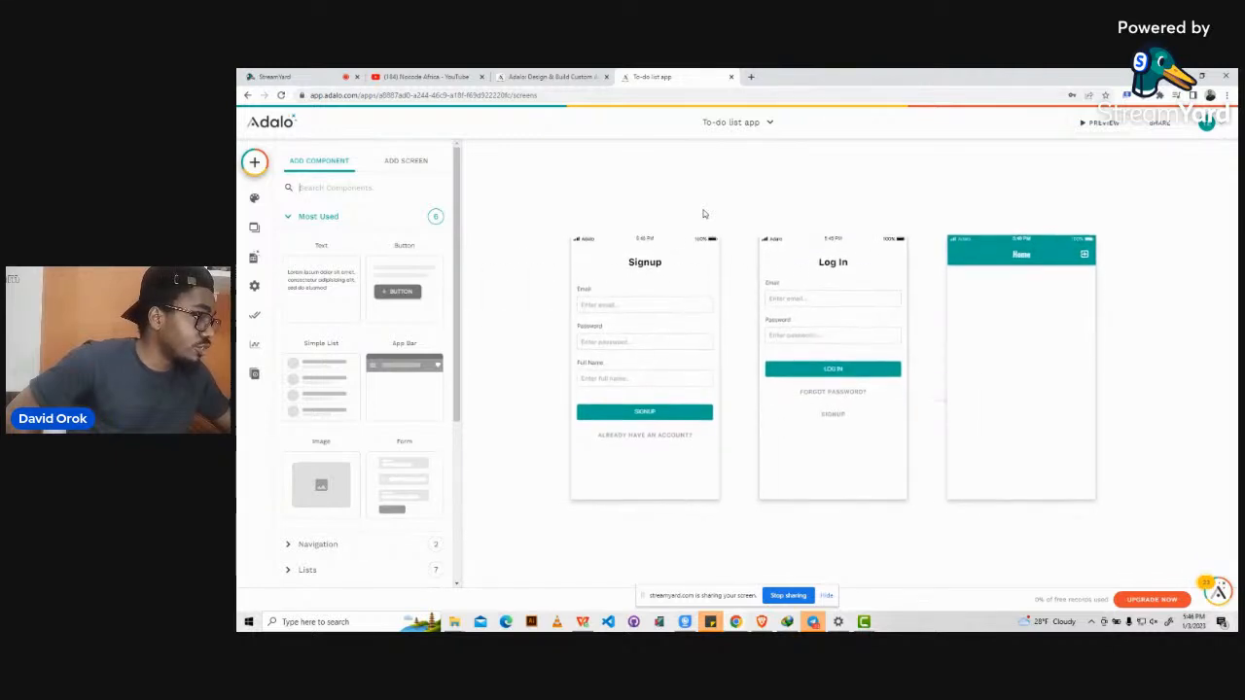
pyautogui.scroll(2, 705, 213)
pyautogui.scroll(-3, 704, 213)
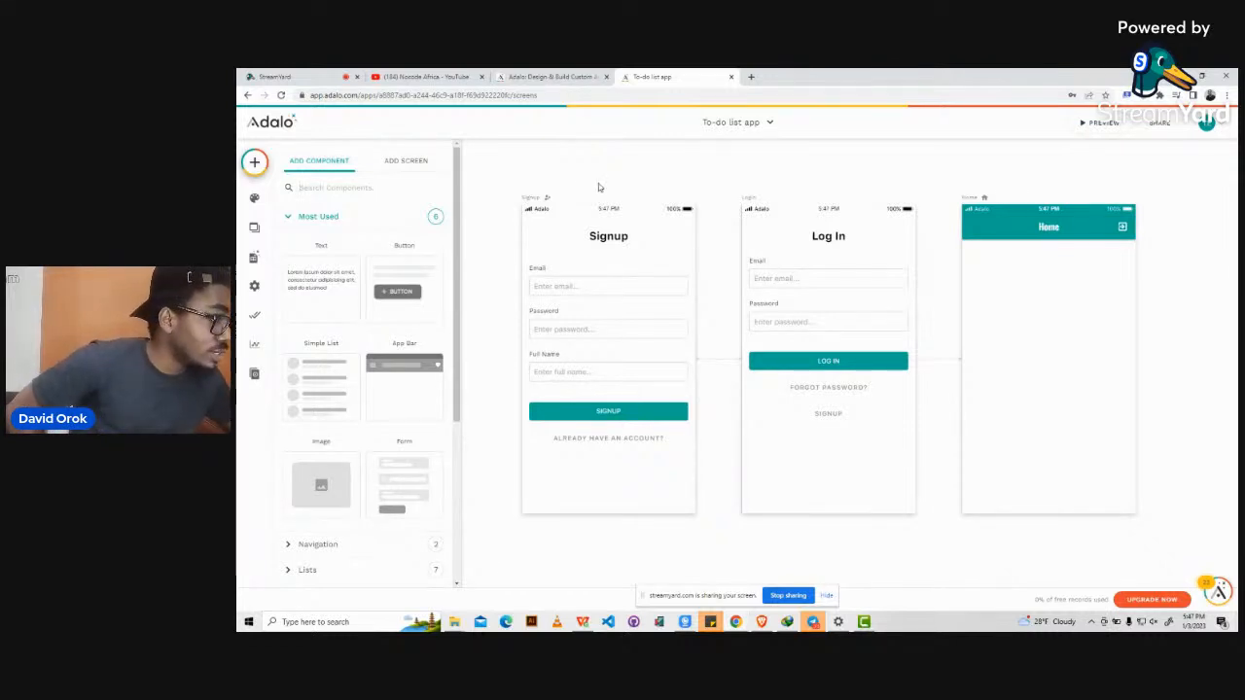
pyautogui.click(543, 199)
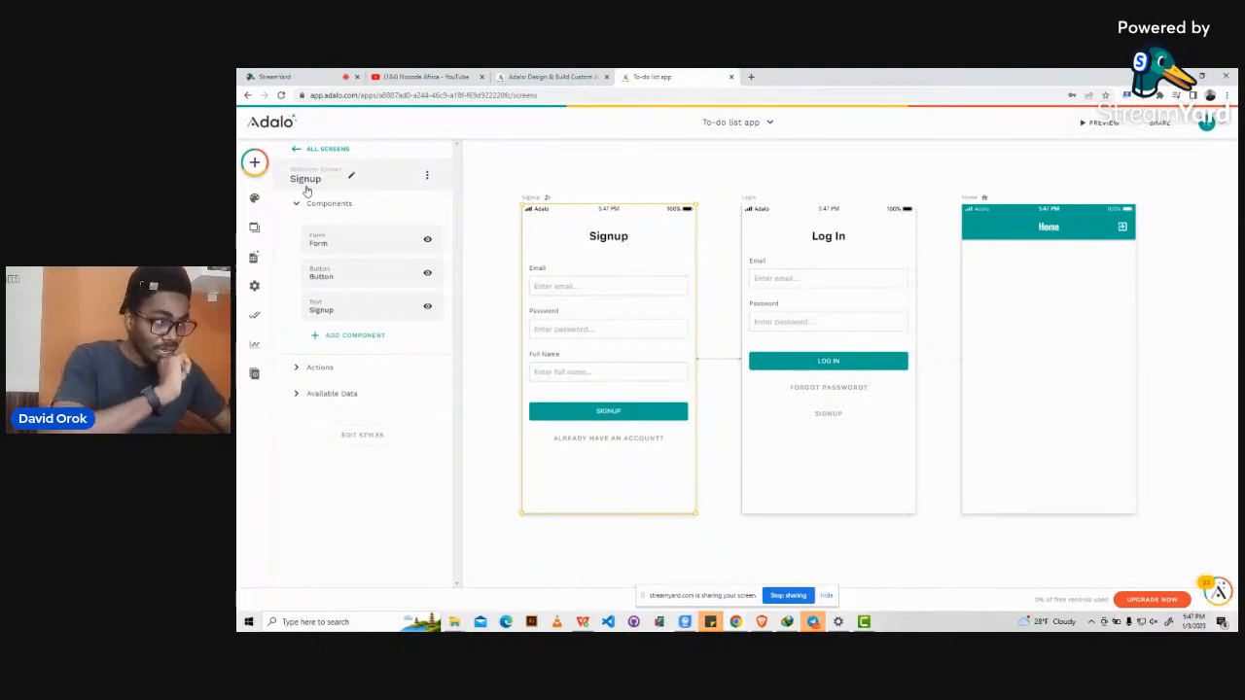
# Check the Signup screen's settings: it is the Welcome Screen, with navigation type left unchanged.
pyautogui.click(381, 186)
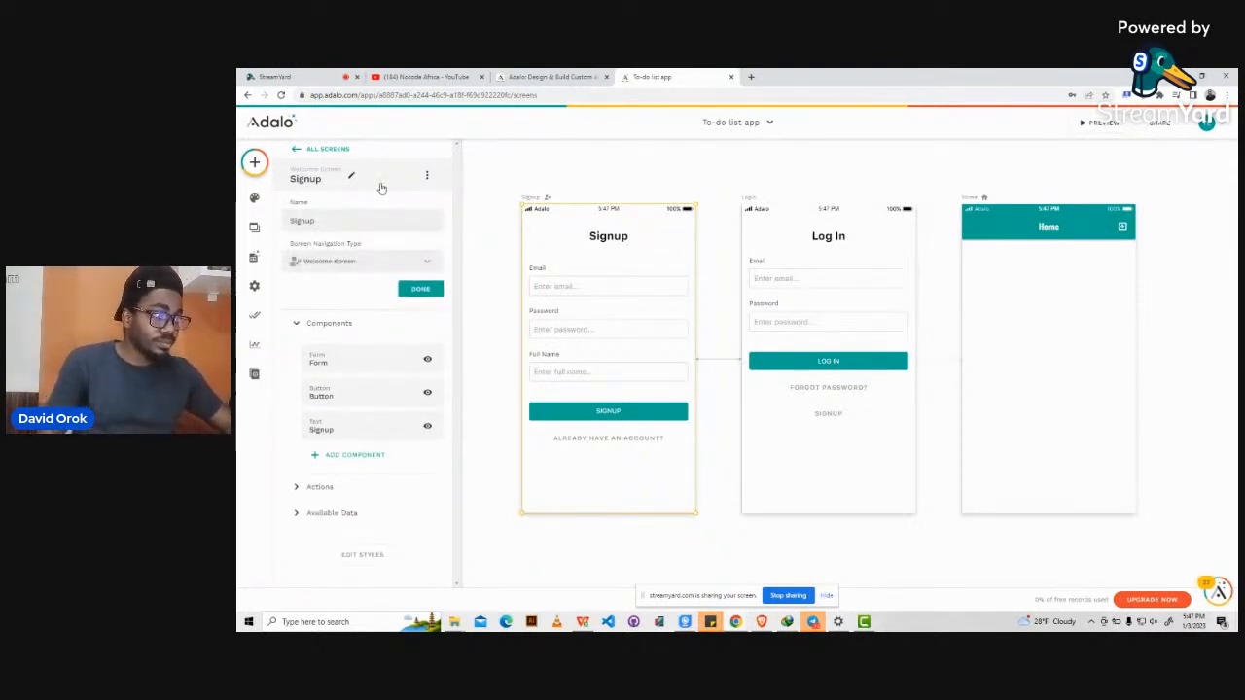
pyautogui.click(358, 269)
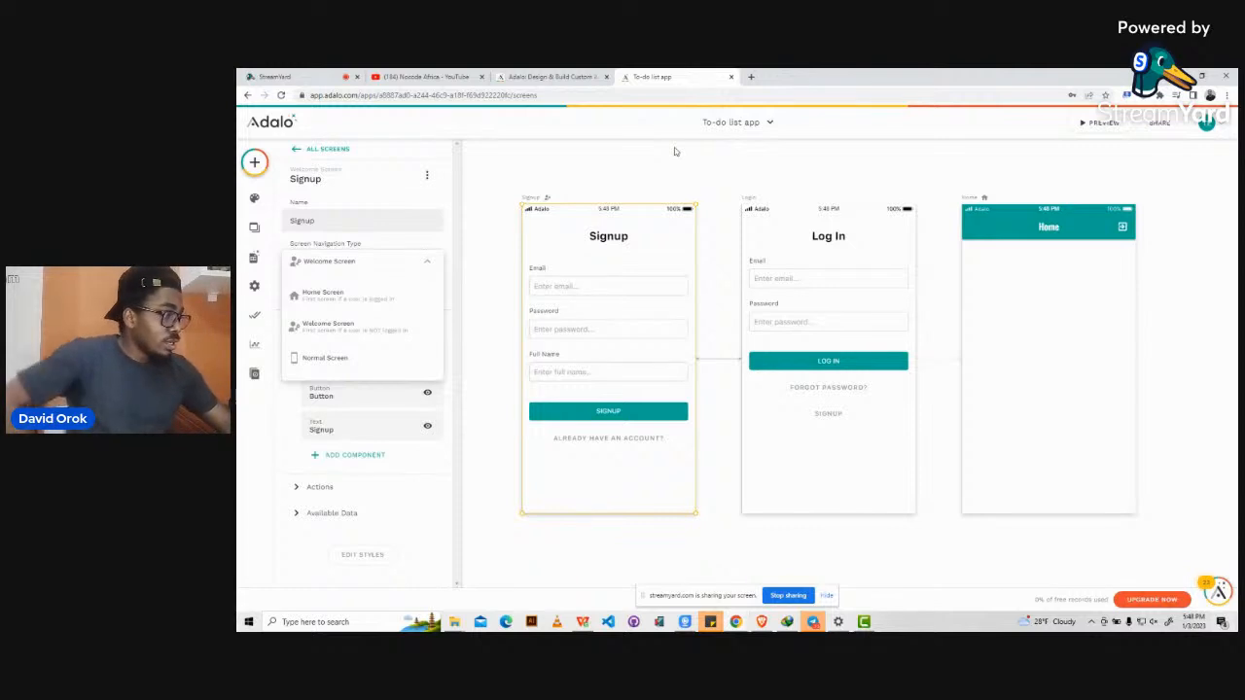
pyautogui.click(569, 172)
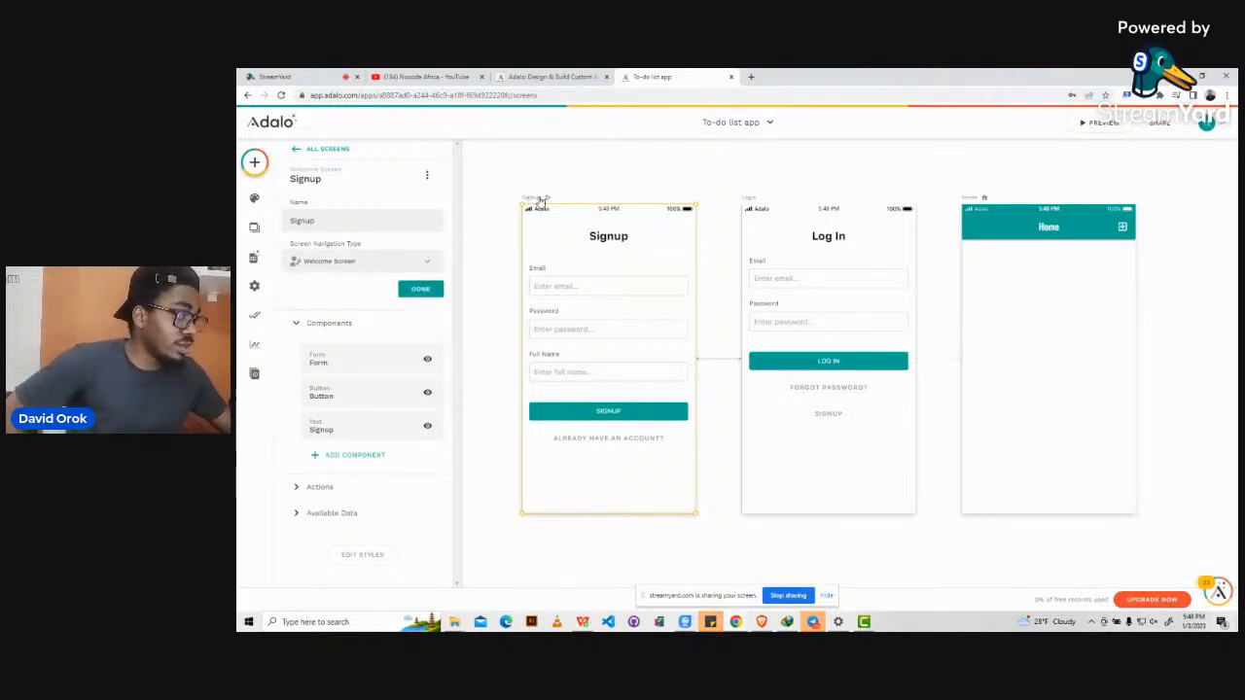
pyautogui.click(976, 199)
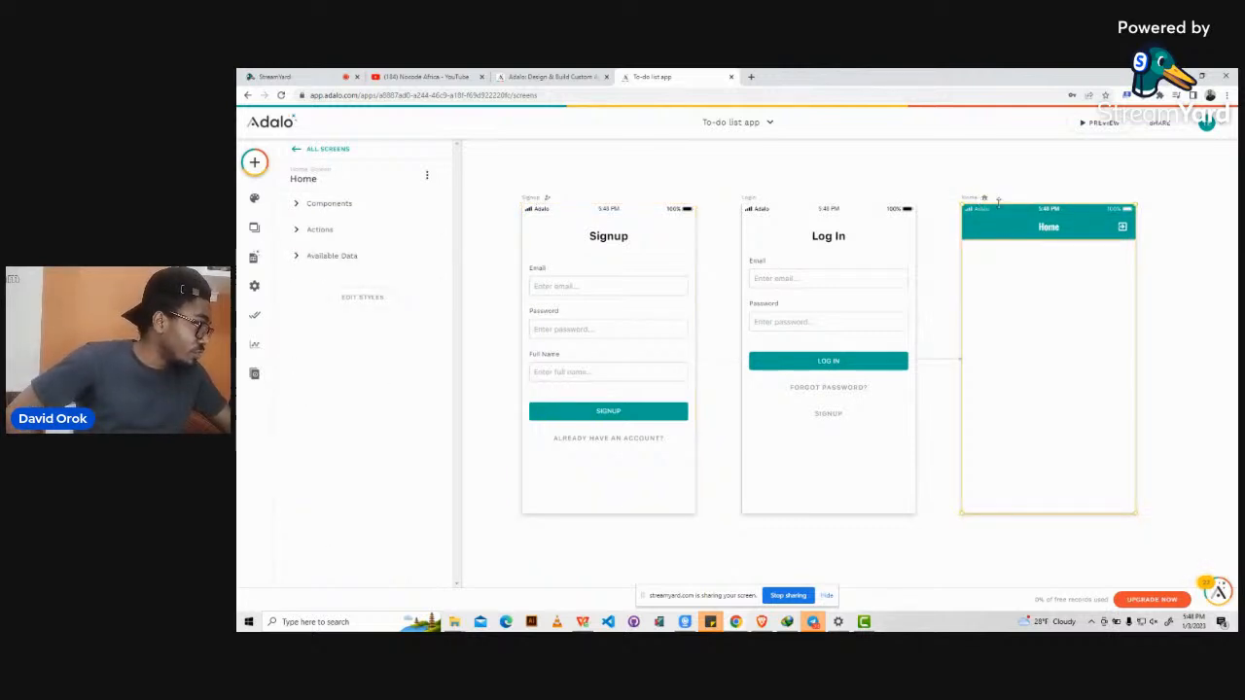
# Review the Home screen's navigation type choices, confirming it stays set to Home Screen.
pyautogui.hscroll(3, 1012, 234)
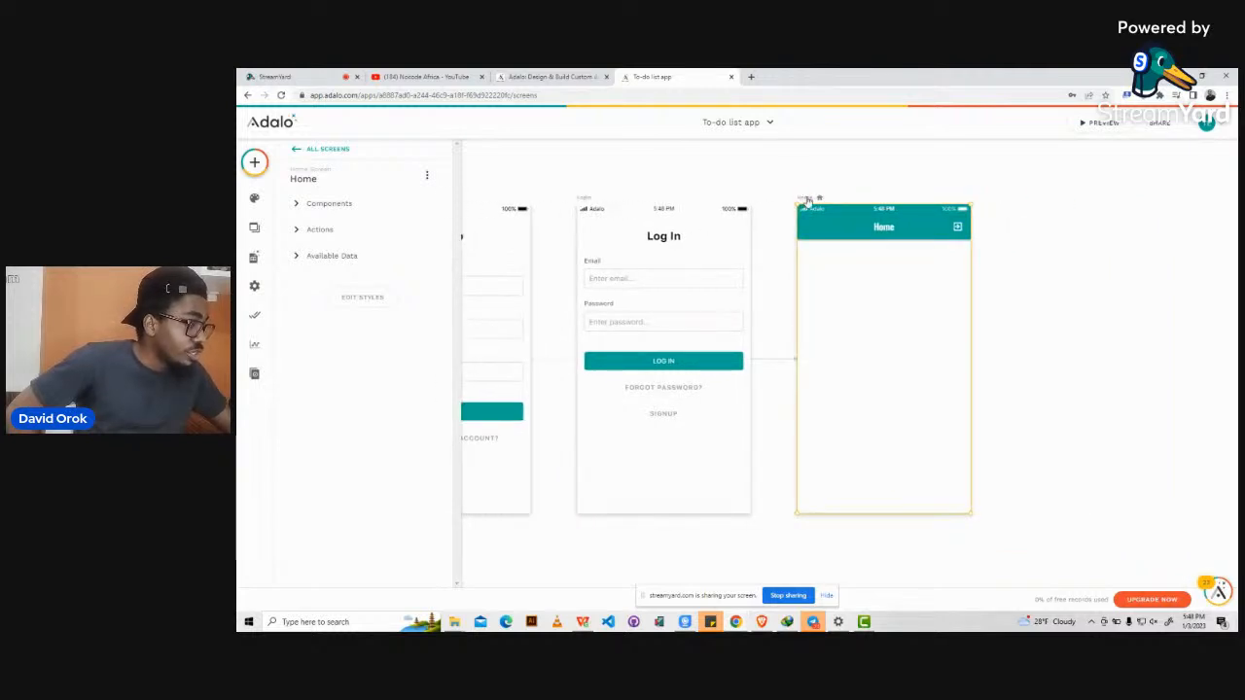
pyautogui.click(325, 186)
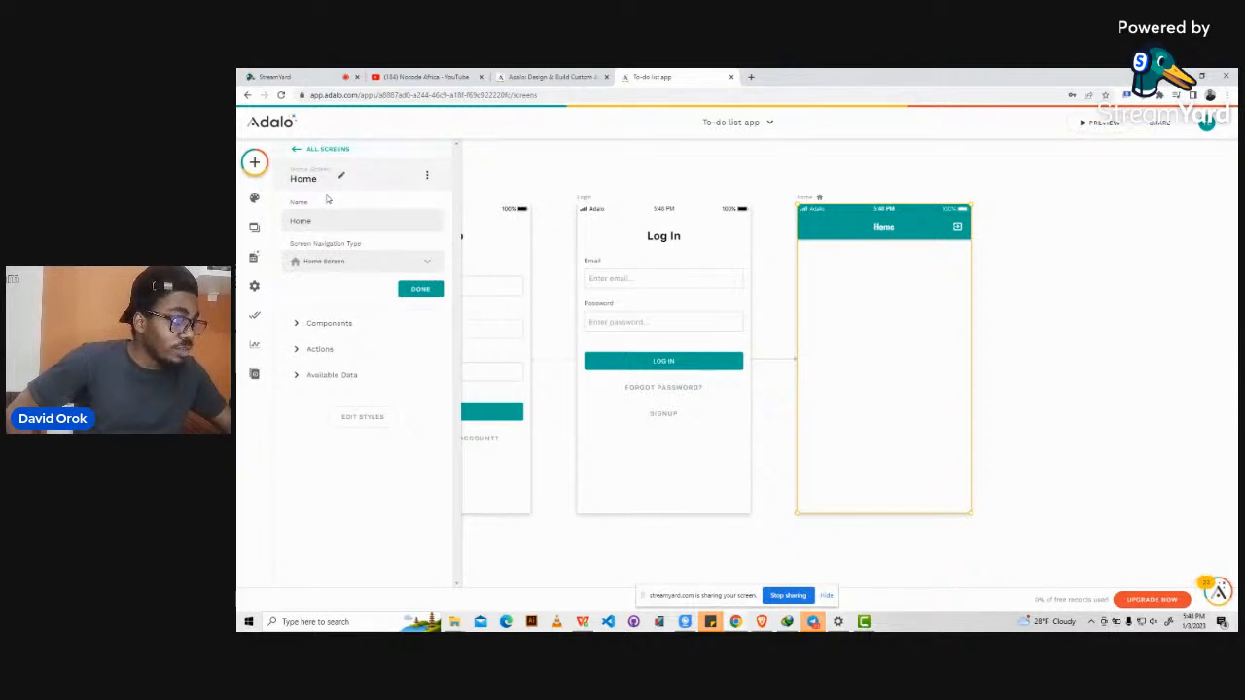
pyautogui.click(328, 264)
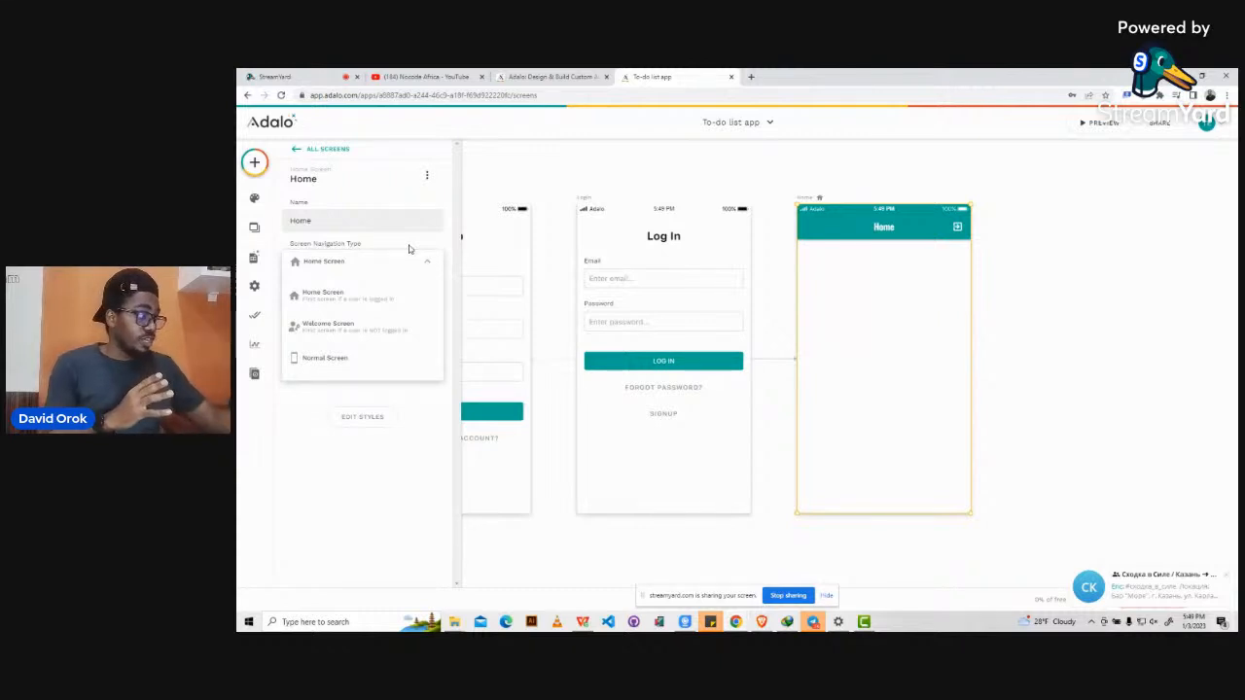
pyautogui.click(1227, 580)
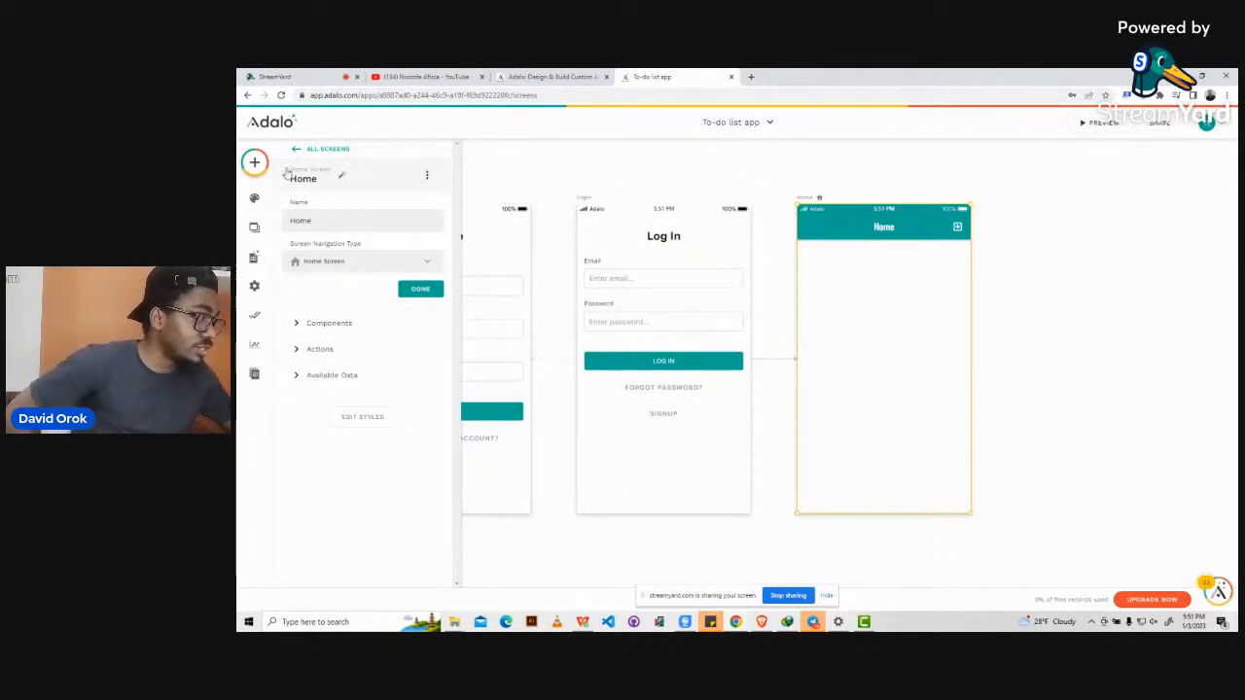
# Show the component library with Text, Button, Simple List, App Bar, Image and Form.
pyautogui.click(254, 164)
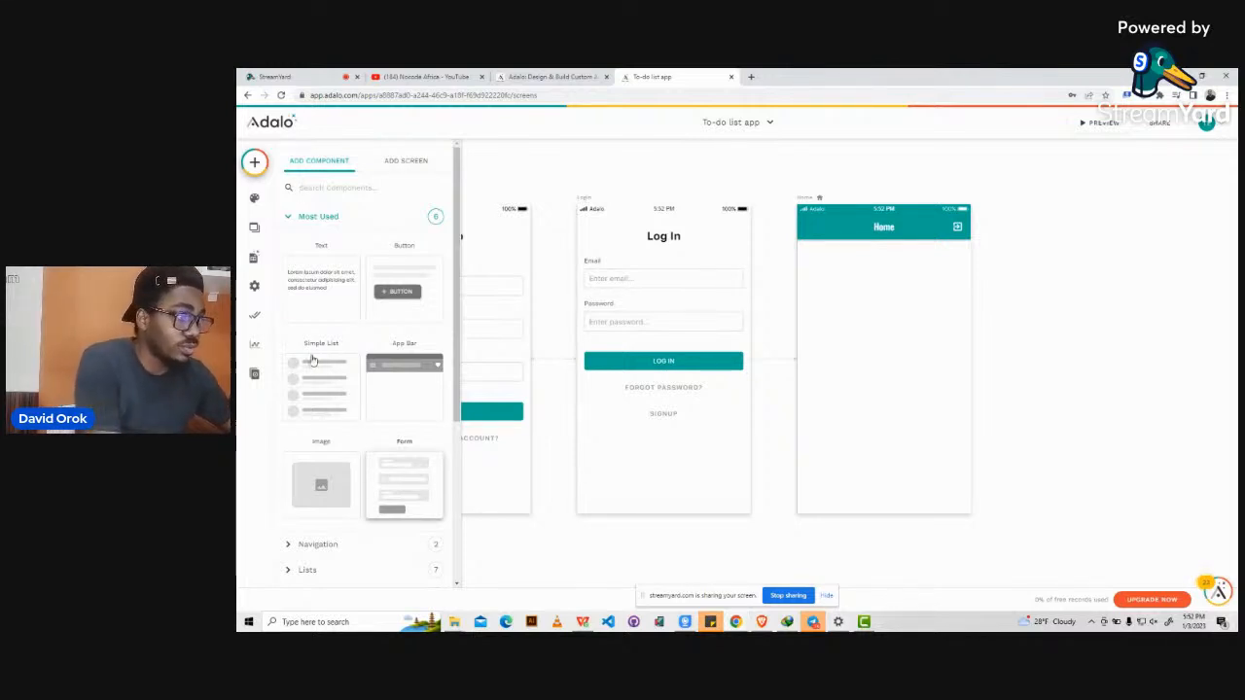
# Show the Database Collections panel, listing only Users with 0 records.
pyautogui.click(252, 263)
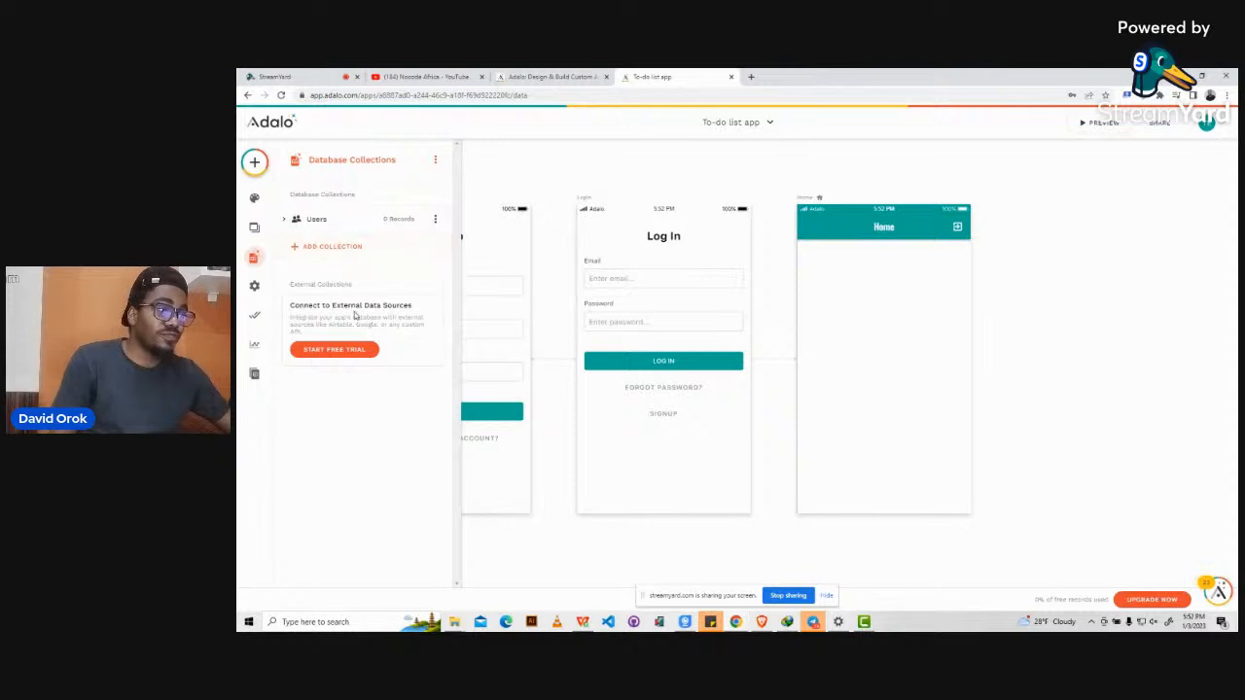
# Check the Users collection's properties, then add a new collection named 'to-do list'.
pyautogui.click(311, 224)
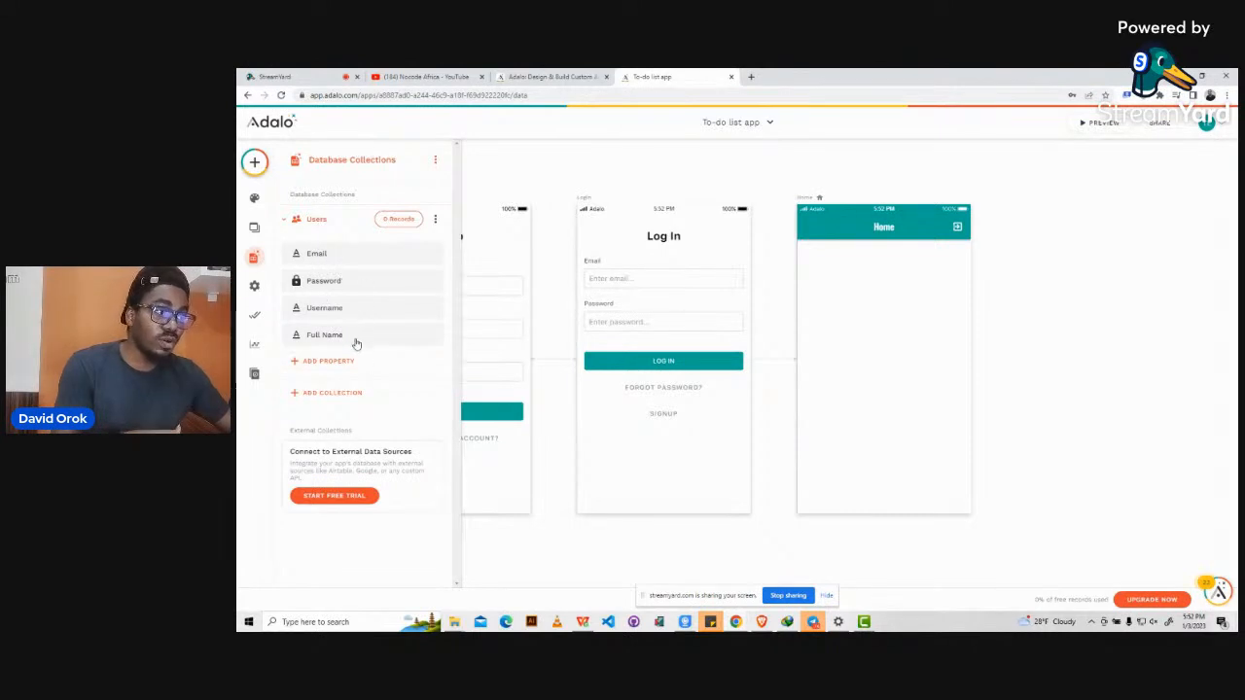
pyautogui.click(292, 222)
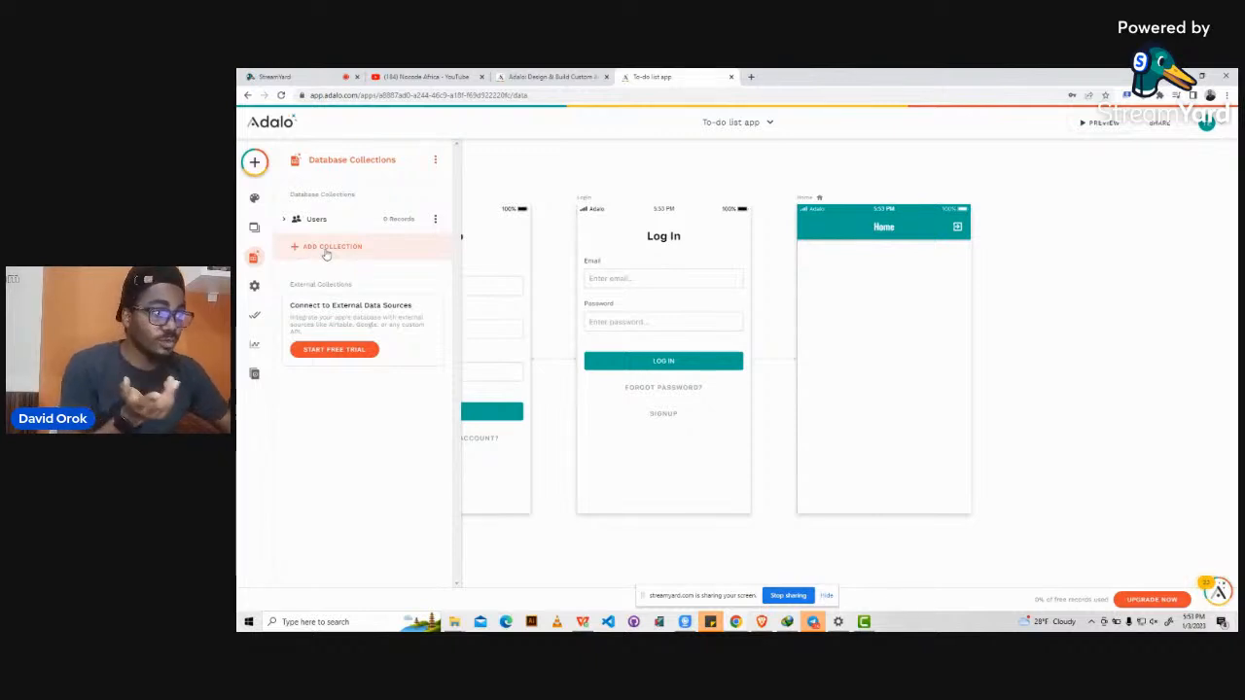
pyautogui.click(327, 250)
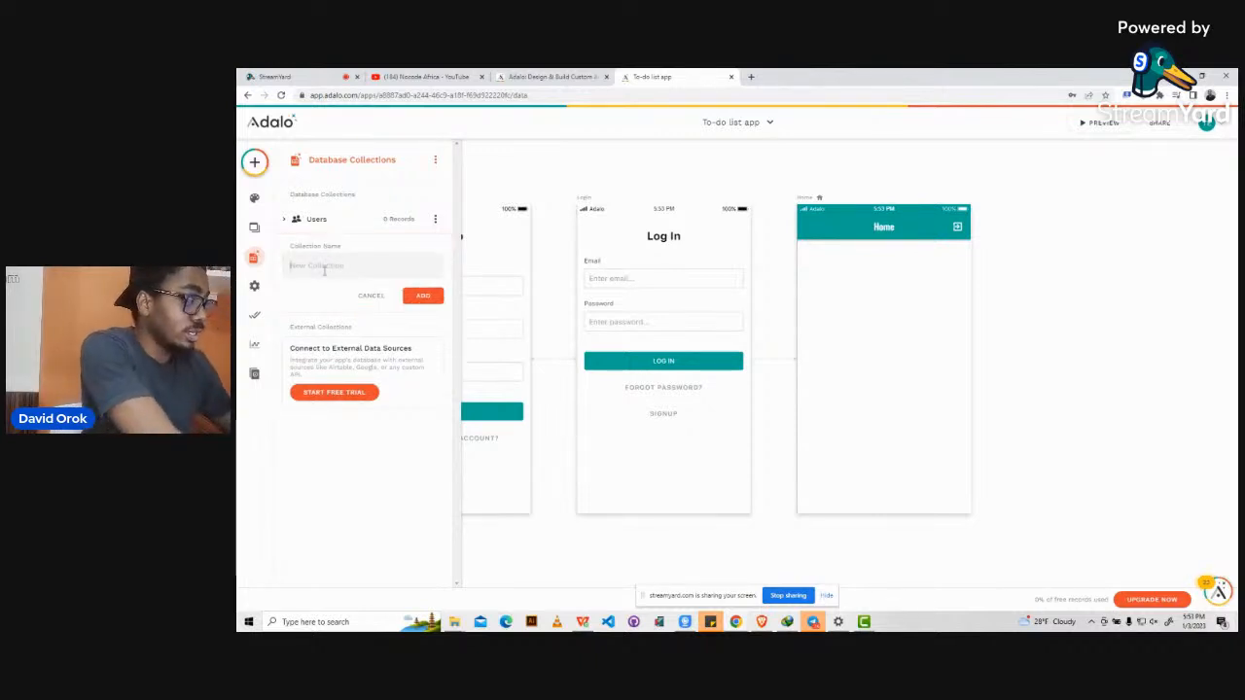
pyautogui.write('to')
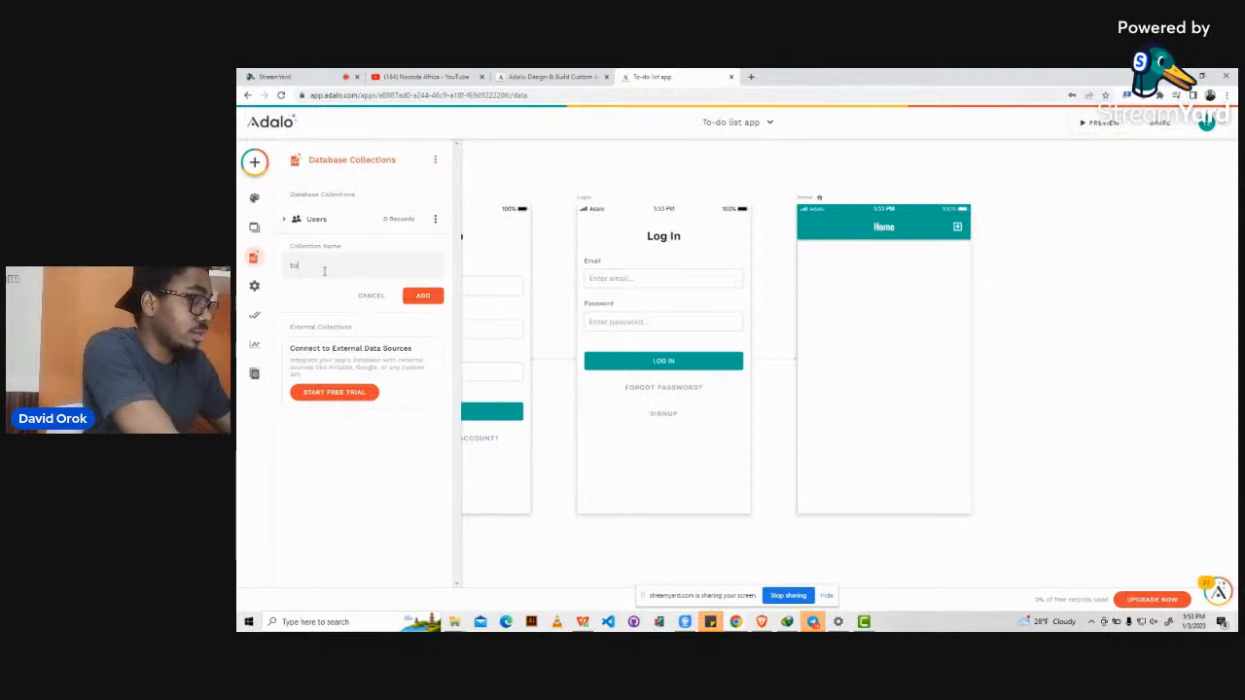
pyautogui.write('-do list')
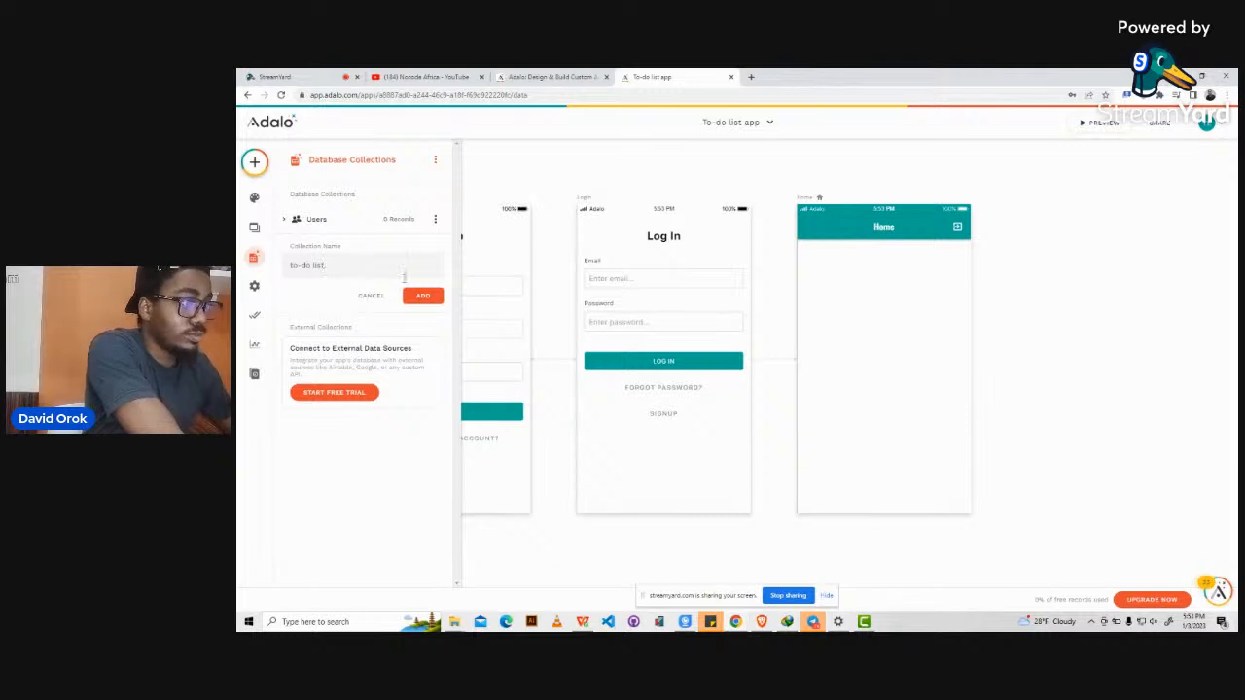
pyautogui.click(424, 297)
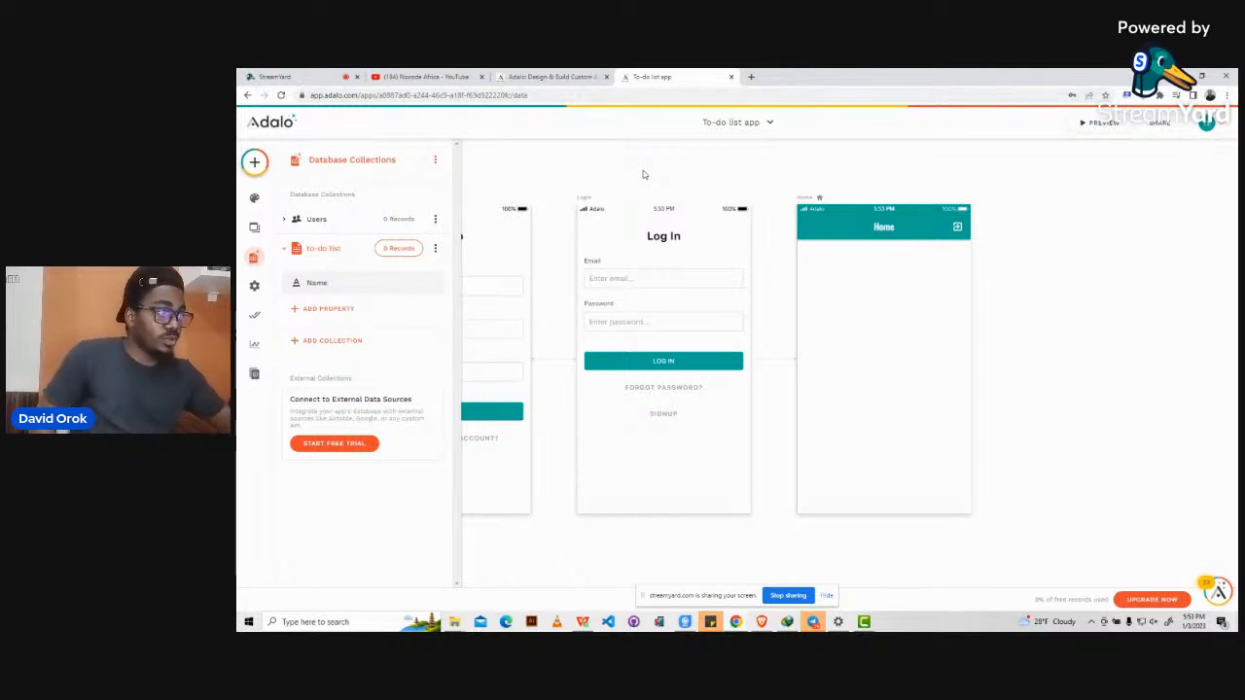
pyautogui.click(1021, 260)
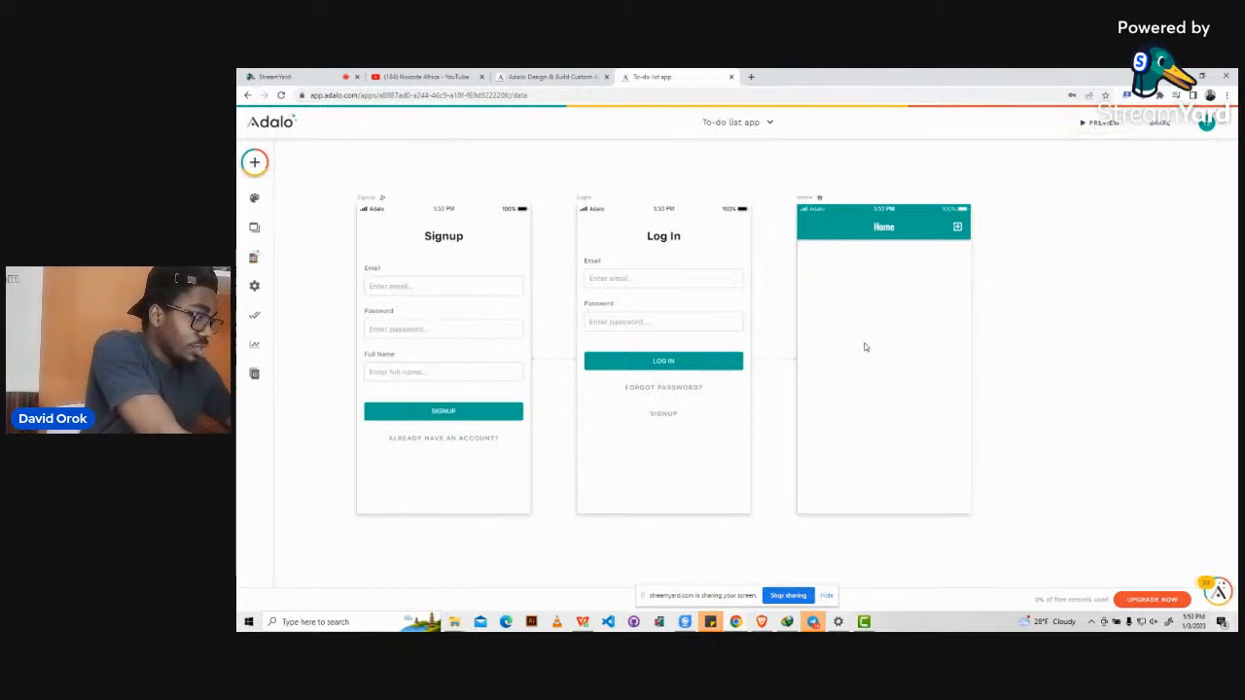
# Place a Form component near the top of the Home screen, then show the database collections.
pyautogui.click(254, 162)
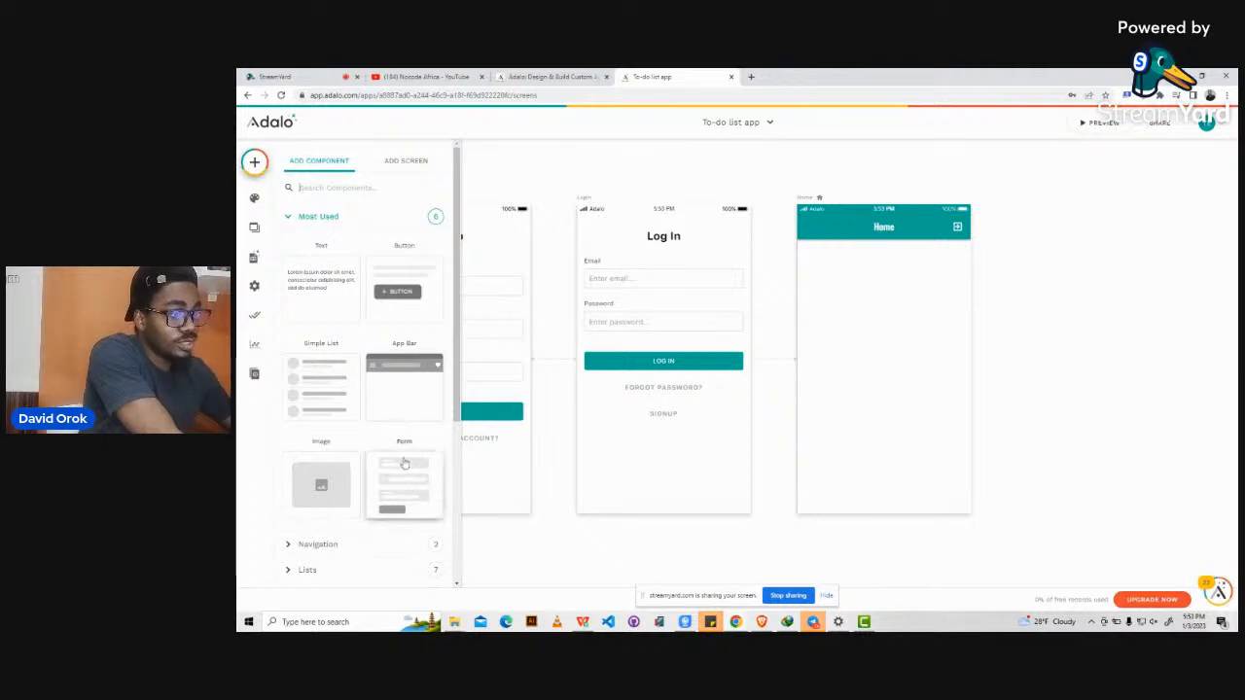
pyautogui.moveTo(398, 486); pyautogui.dragTo(885, 353)
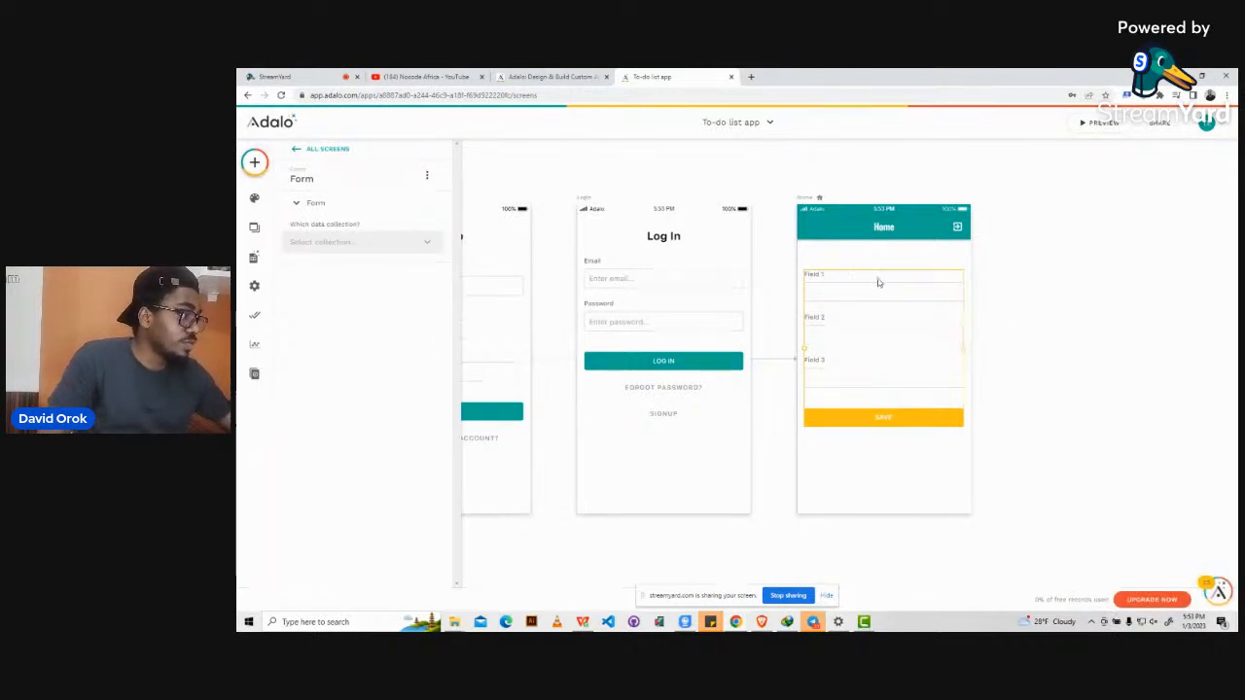
pyautogui.moveTo(878, 281); pyautogui.dragTo(878, 258)
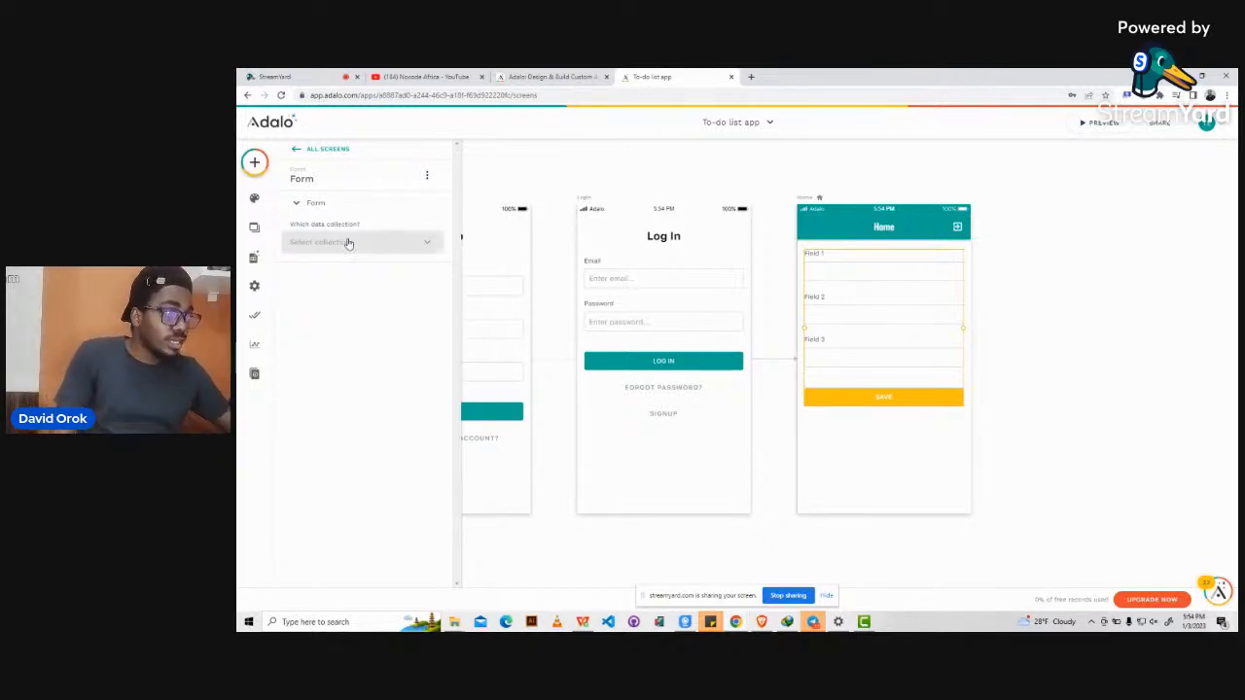
pyautogui.click(253, 258)
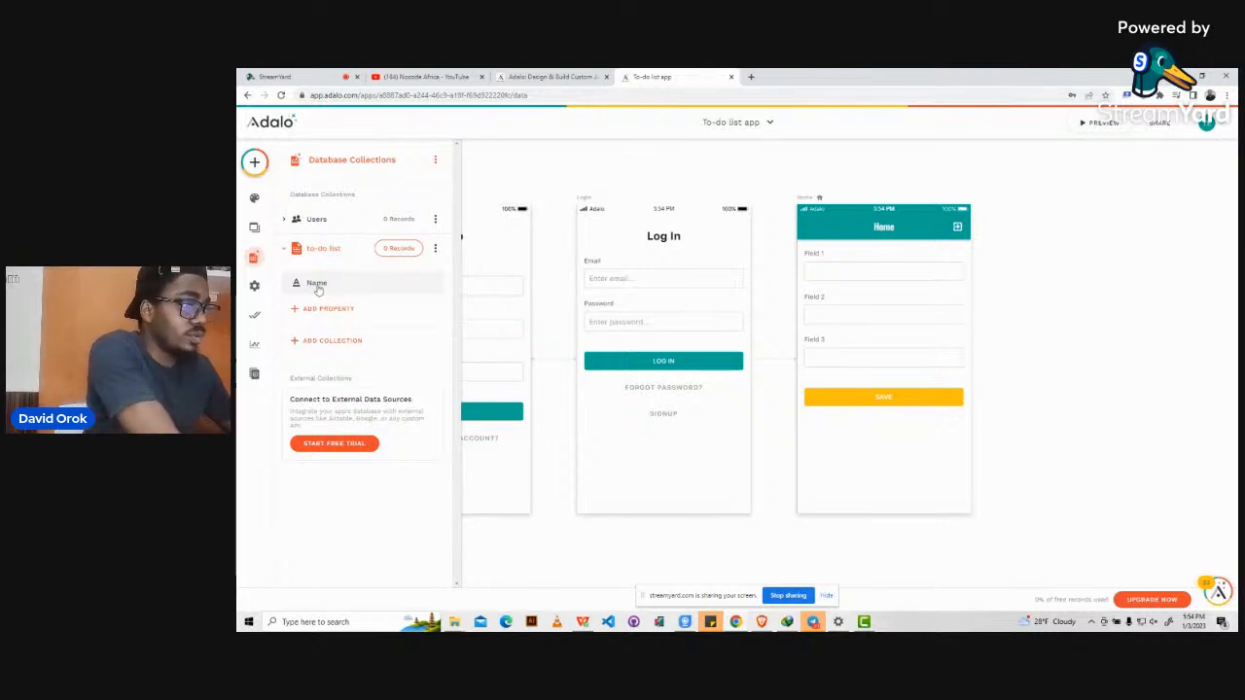
# Rename the collection's Name property to Day.
pyautogui.click(317, 289)
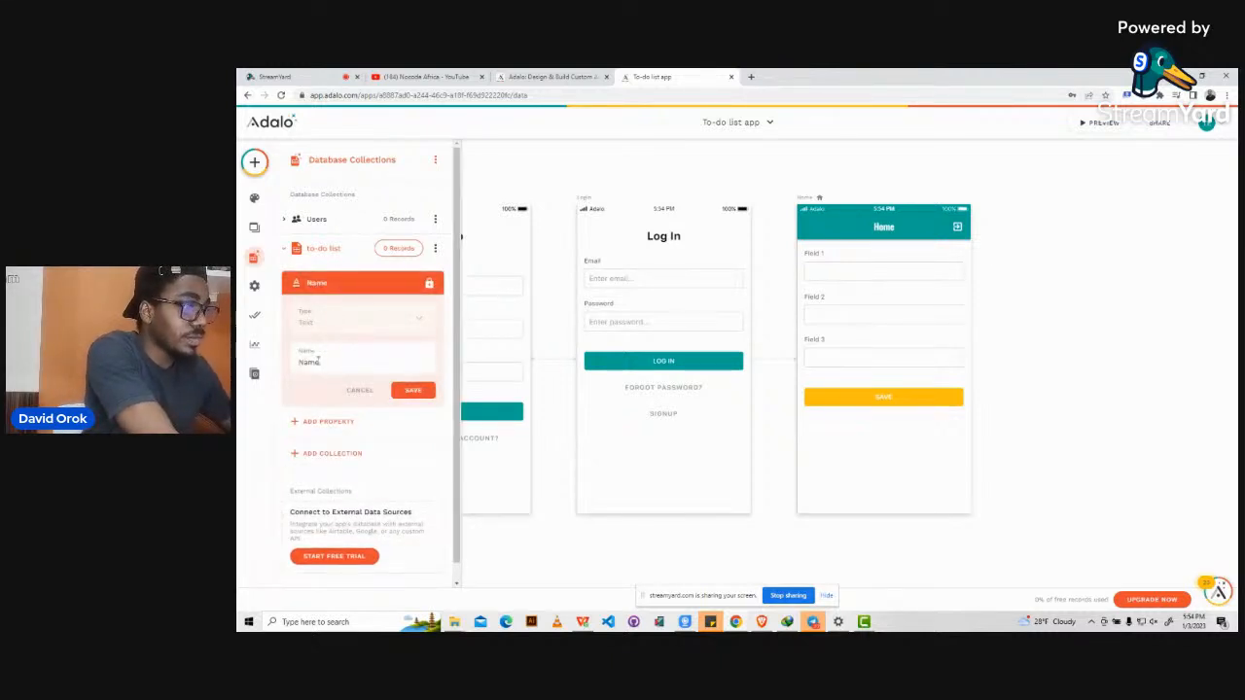
pyautogui.doubleClick(317, 361)
pyautogui.write('Day')
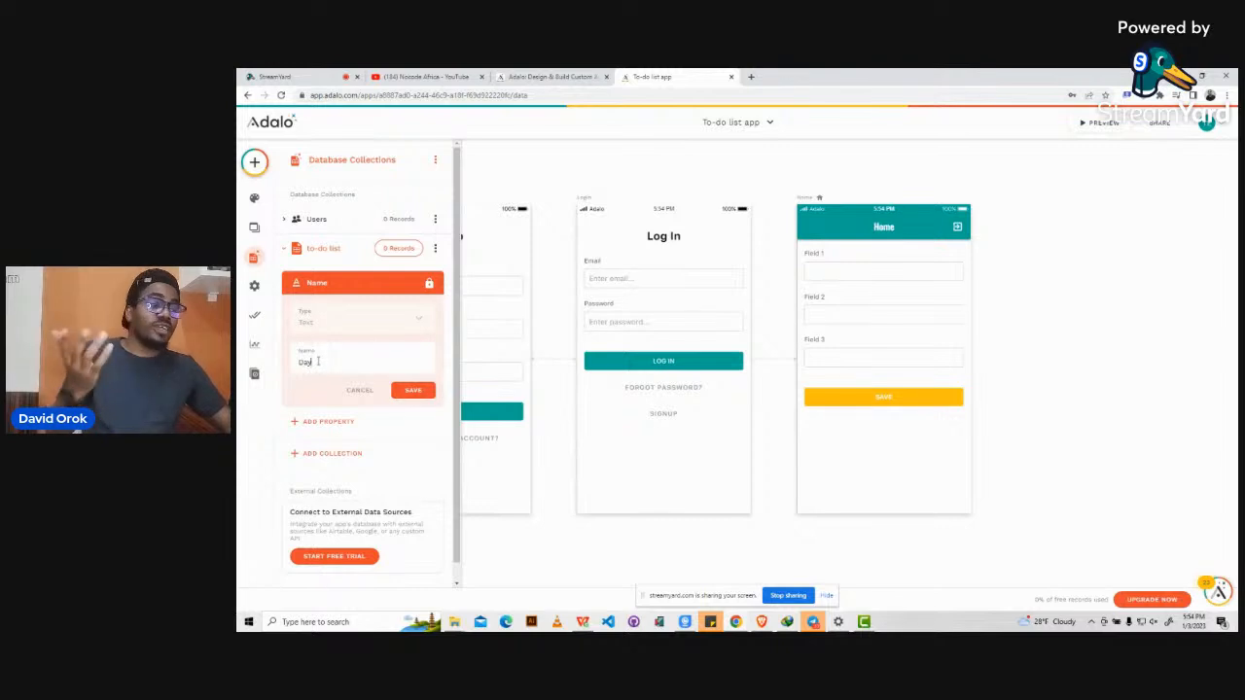
pyautogui.click(412, 389)
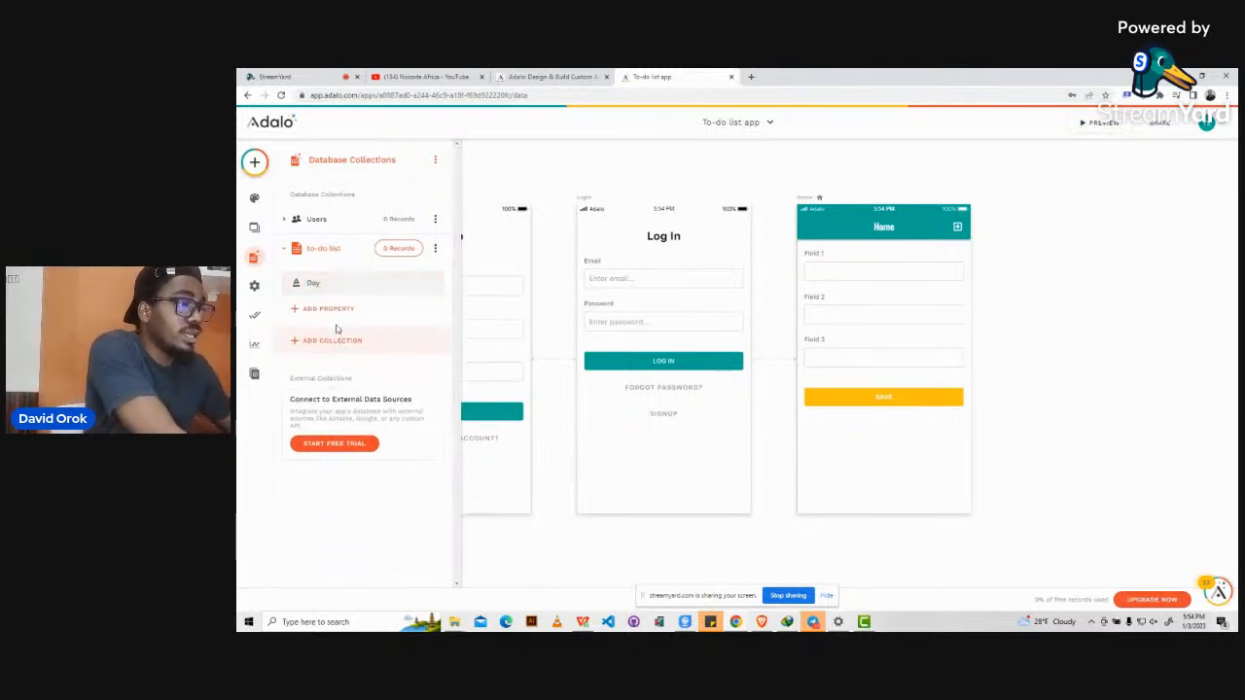
# Add a text property named Task to the to-do list collection.
pyautogui.click(321, 310)
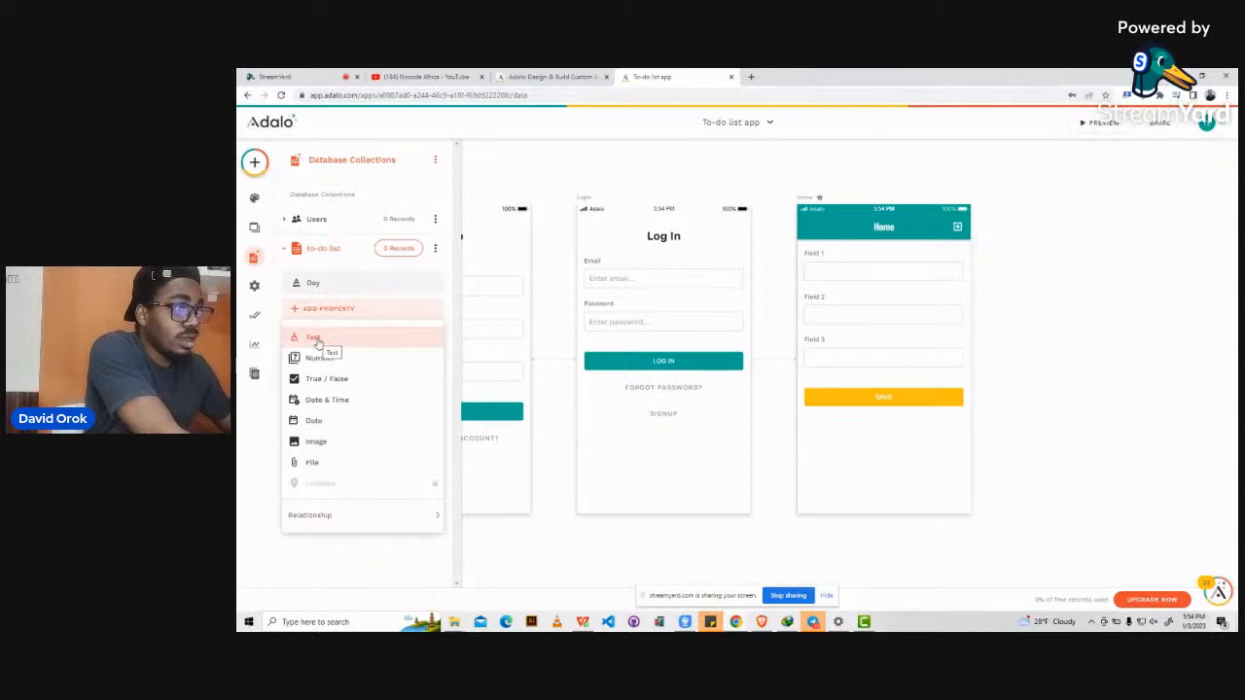
pyautogui.click(314, 337)
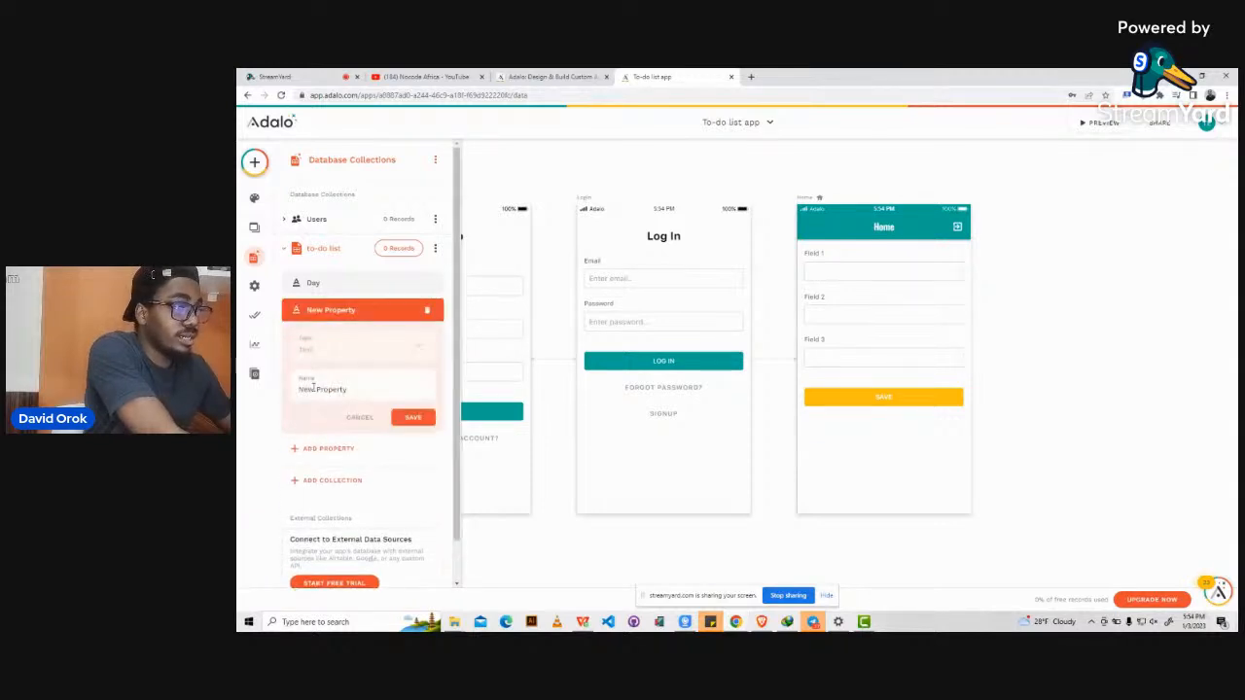
pyautogui.tripleClick(312, 387)
pyautogui.write('W')
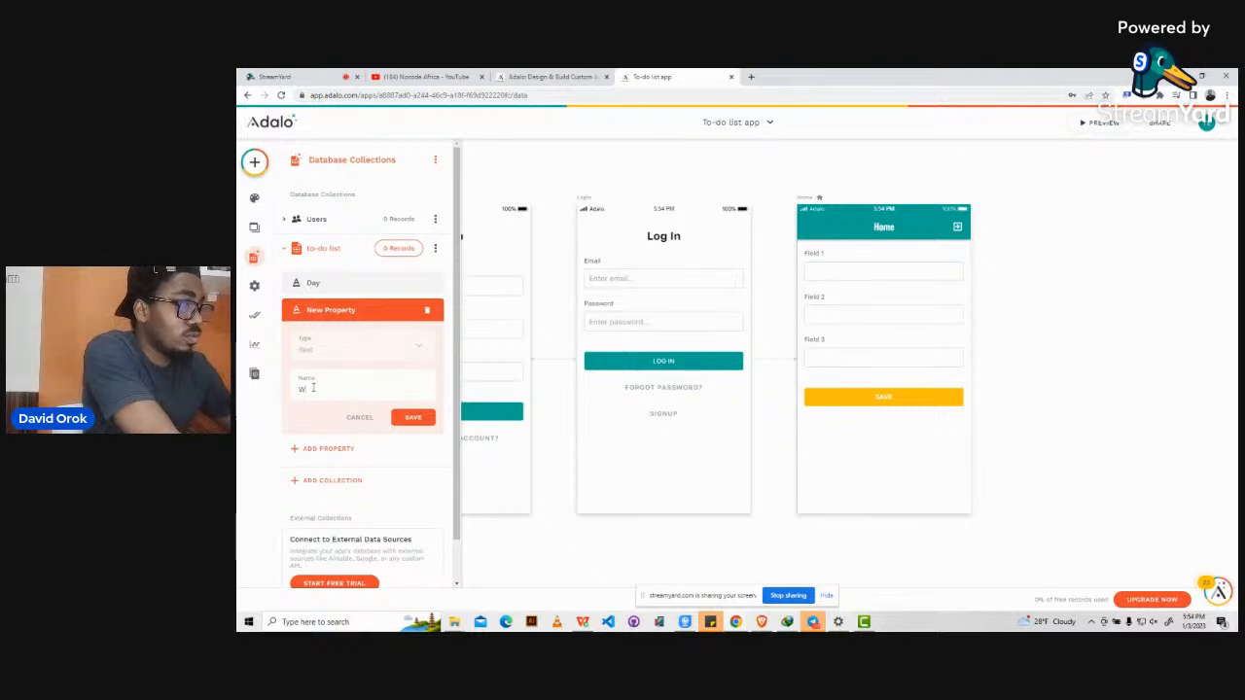
pyautogui.write('hat do you want')
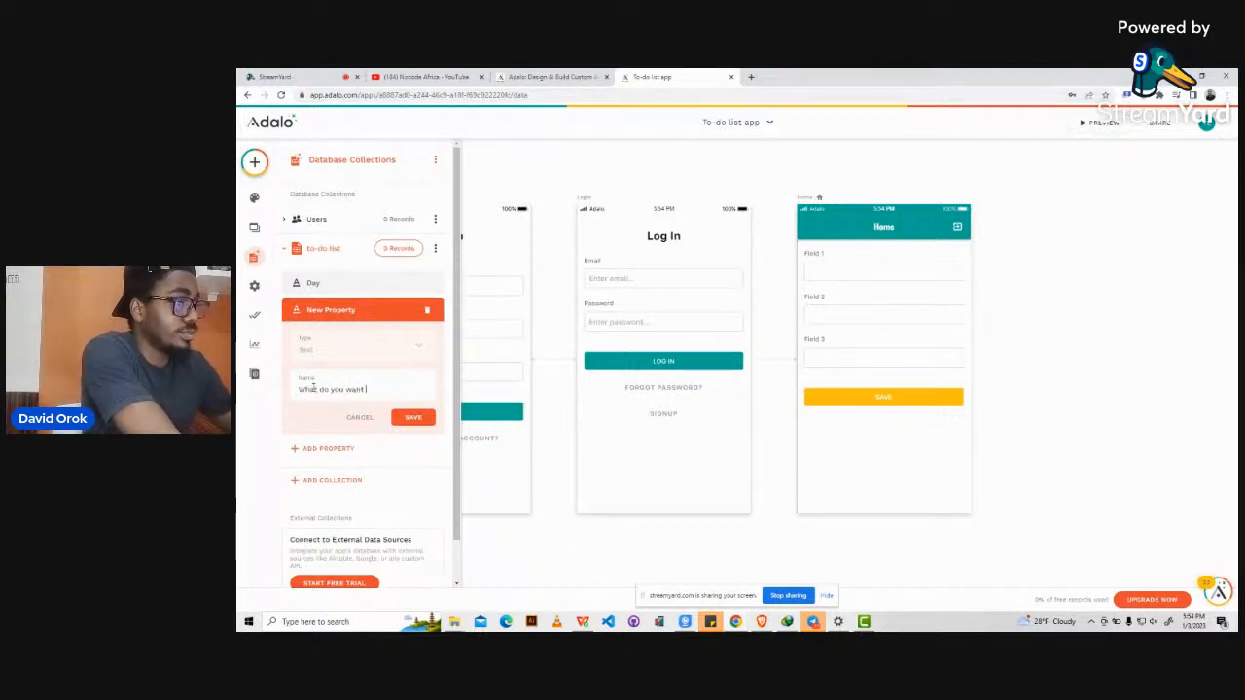
pyautogui.write(' to do')
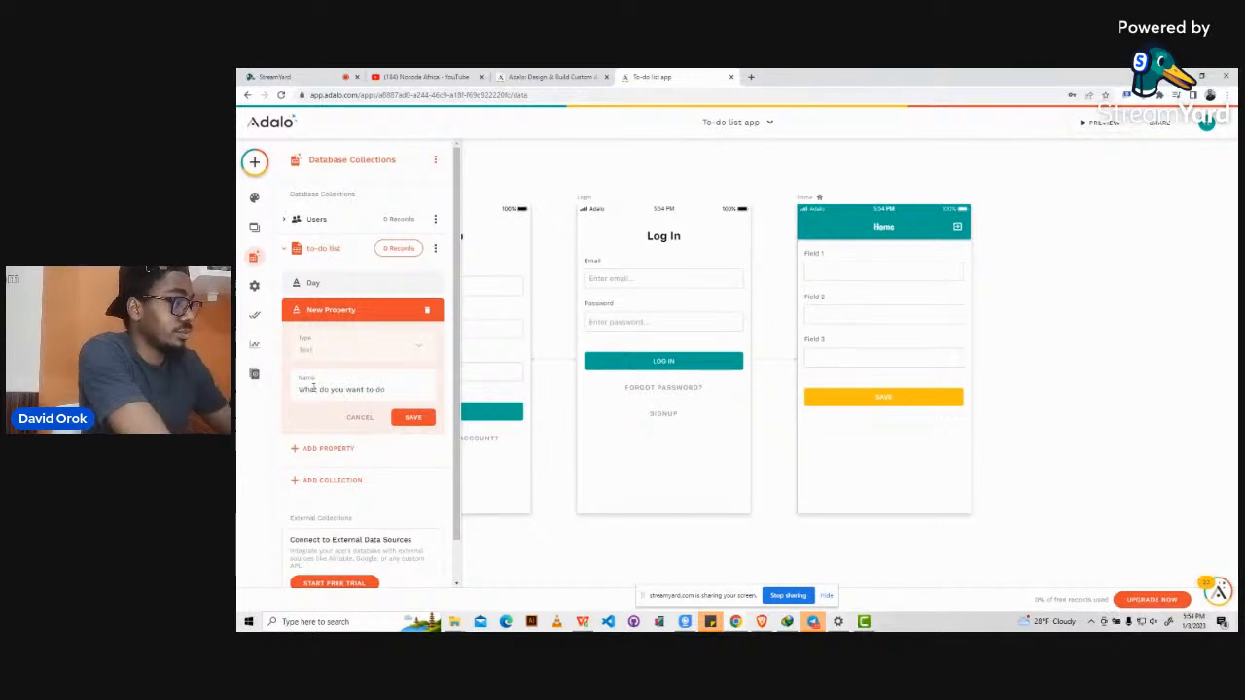
pyautogui.press('BackSpace')
pyautogui.press('BackSpace')
pyautogui.press('BackSpace')
pyautogui.press('BackSpace')
pyautogui.press('BackSpace')
pyautogui.press('BackSpace')
pyautogui.press('BackSpace')
pyautogui.press('BackSpace')
pyautogui.press('BackSpace')
pyautogui.press('BackSpace')
pyautogui.press('BackSpace')
pyautogui.press('BackSpace')
pyautogui.press('BackSpace')
pyautogui.press('BackSpace')
pyautogui.press('BackSpace')
pyautogui.press('BackSpace')
pyautogui.press('BackSpace')
pyautogui.press('BackSpace')
pyautogui.press('BackSpace')
pyautogui.press('BackSpace')
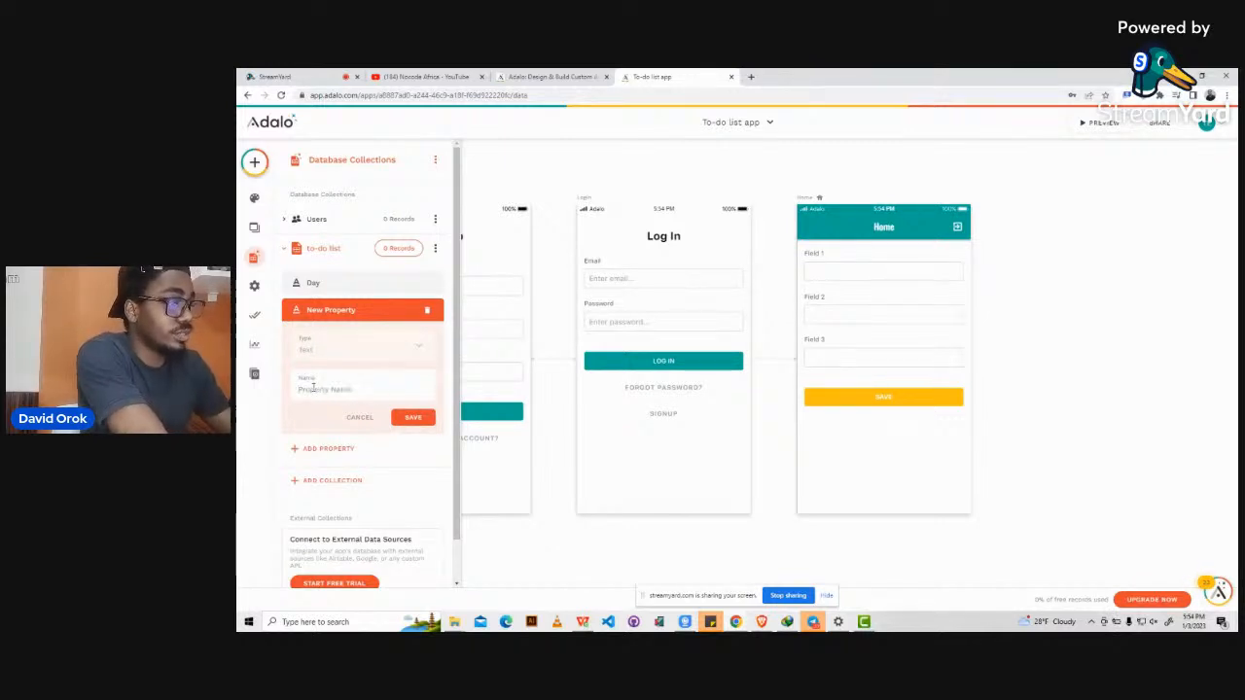
pyautogui.write('Task')
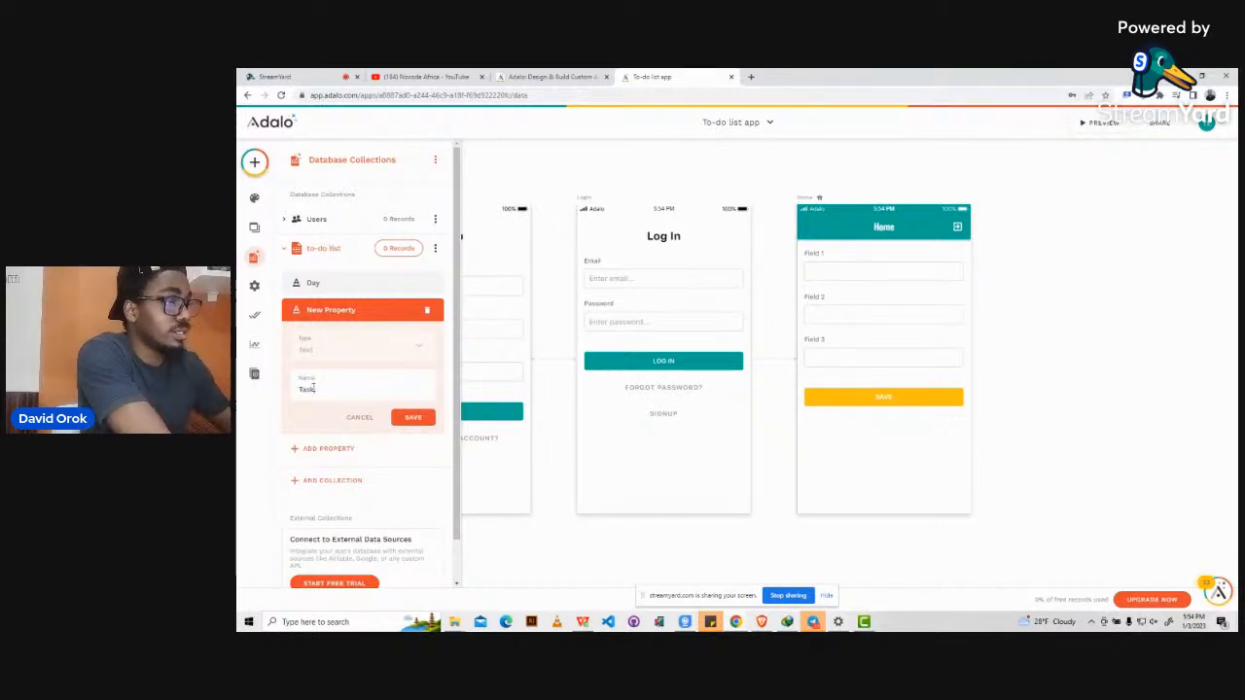
pyautogui.click(413, 418)
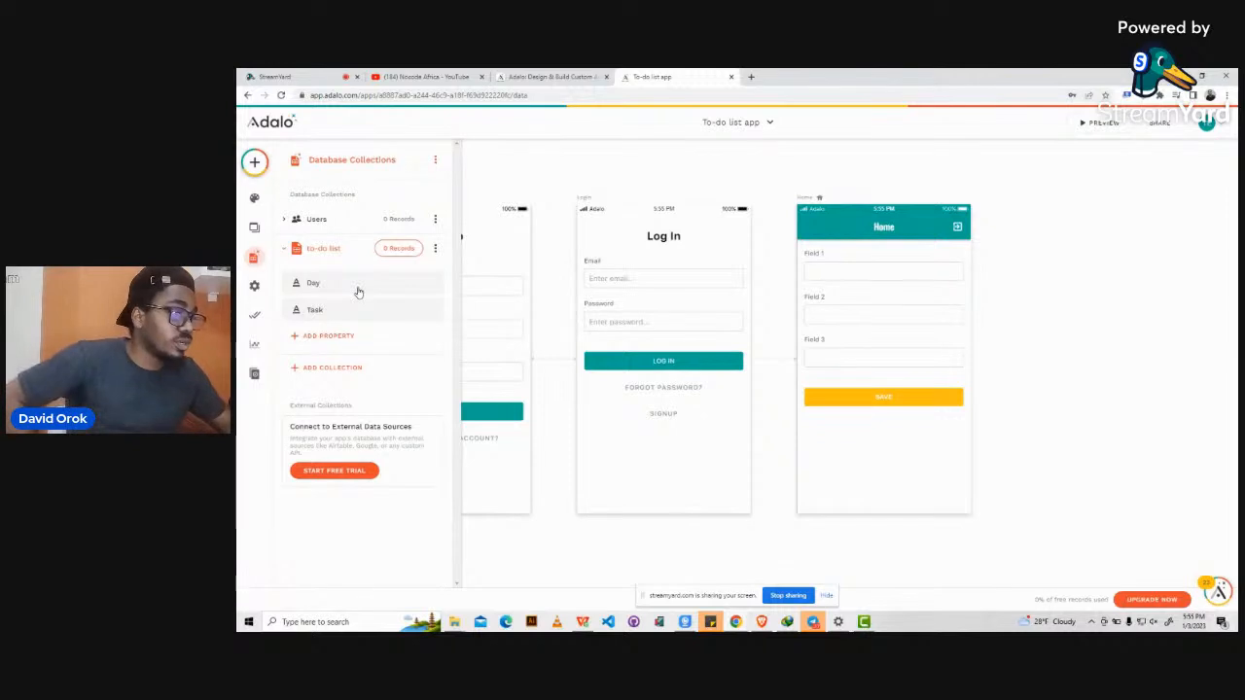
# Add an Image-type property named Image to the to-do list collection.
pyautogui.click(329, 336)
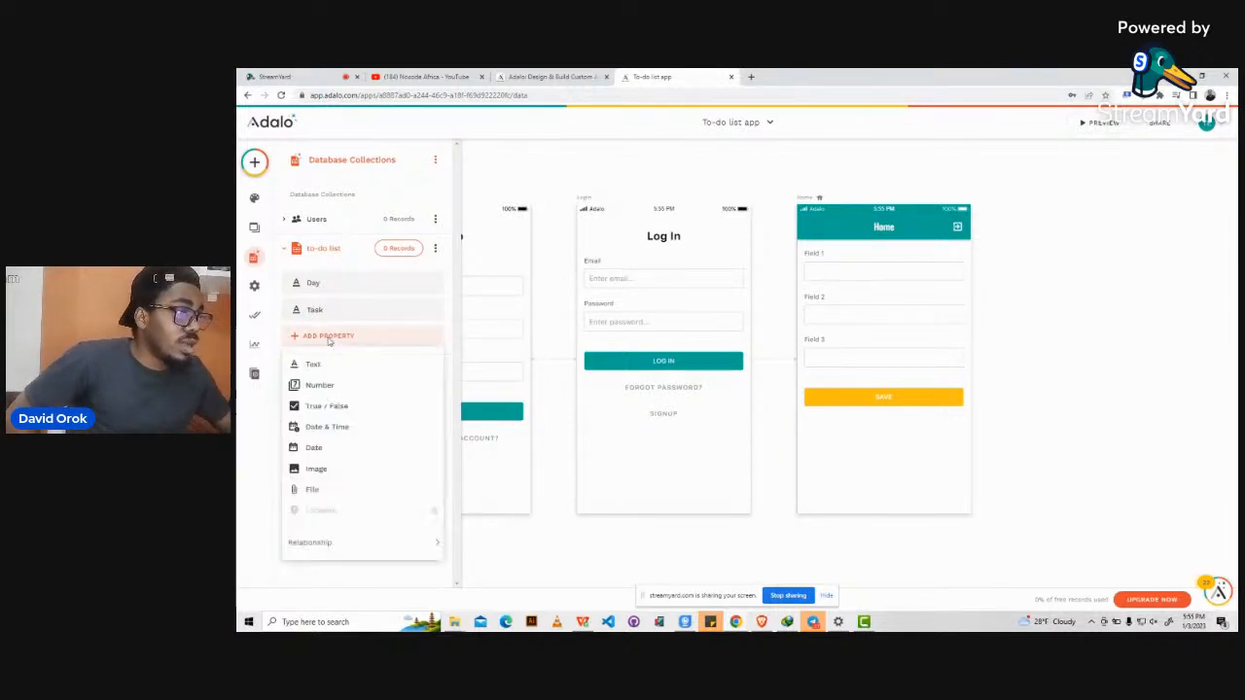
pyautogui.click(311, 471)
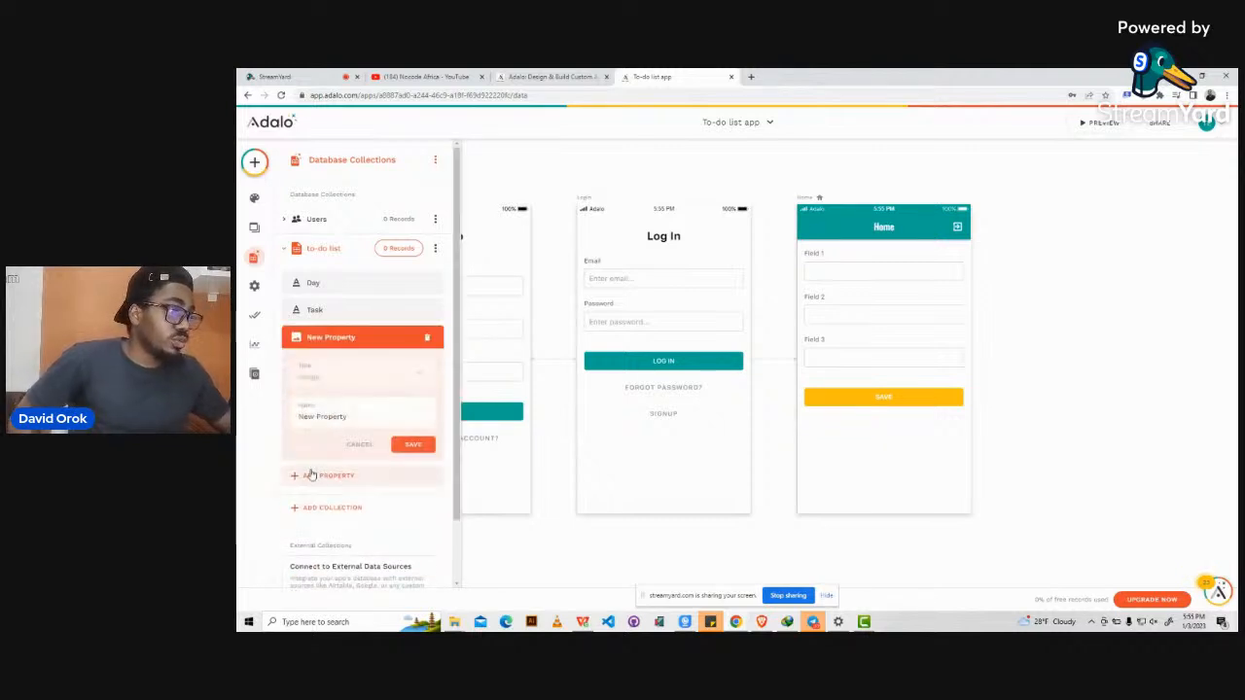
pyautogui.tripleClick(304, 418)
pyautogui.press('BackSpace')
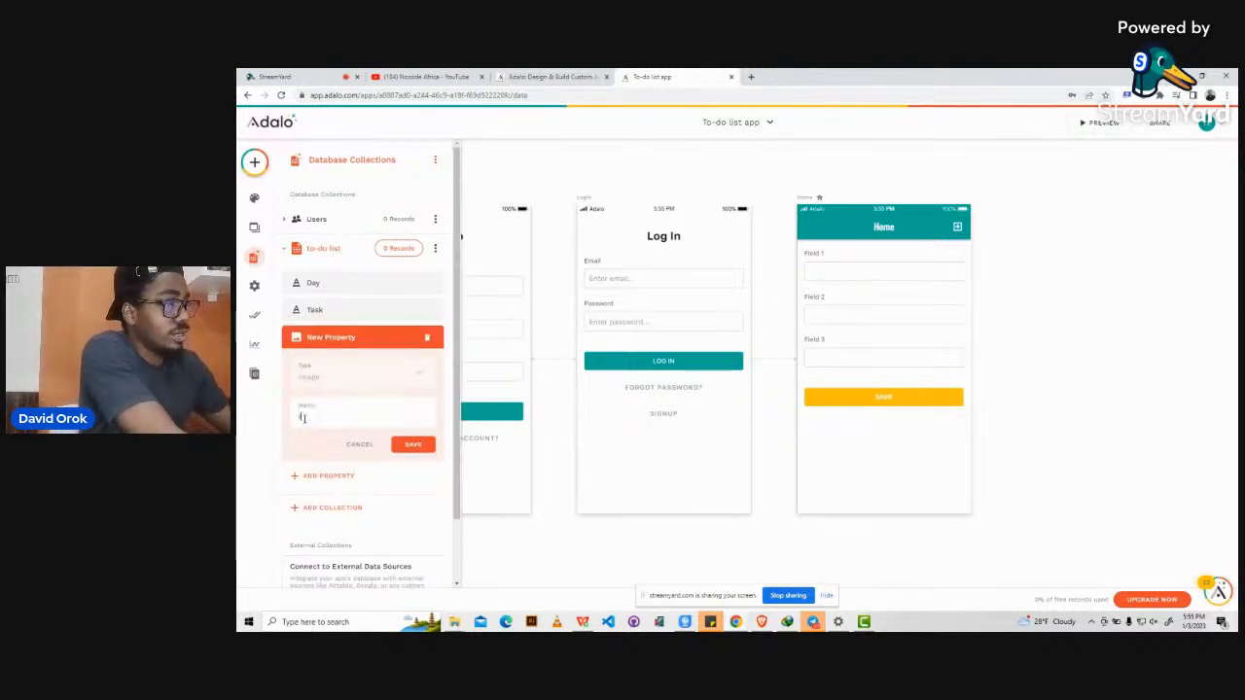
pyautogui.write('Ima')
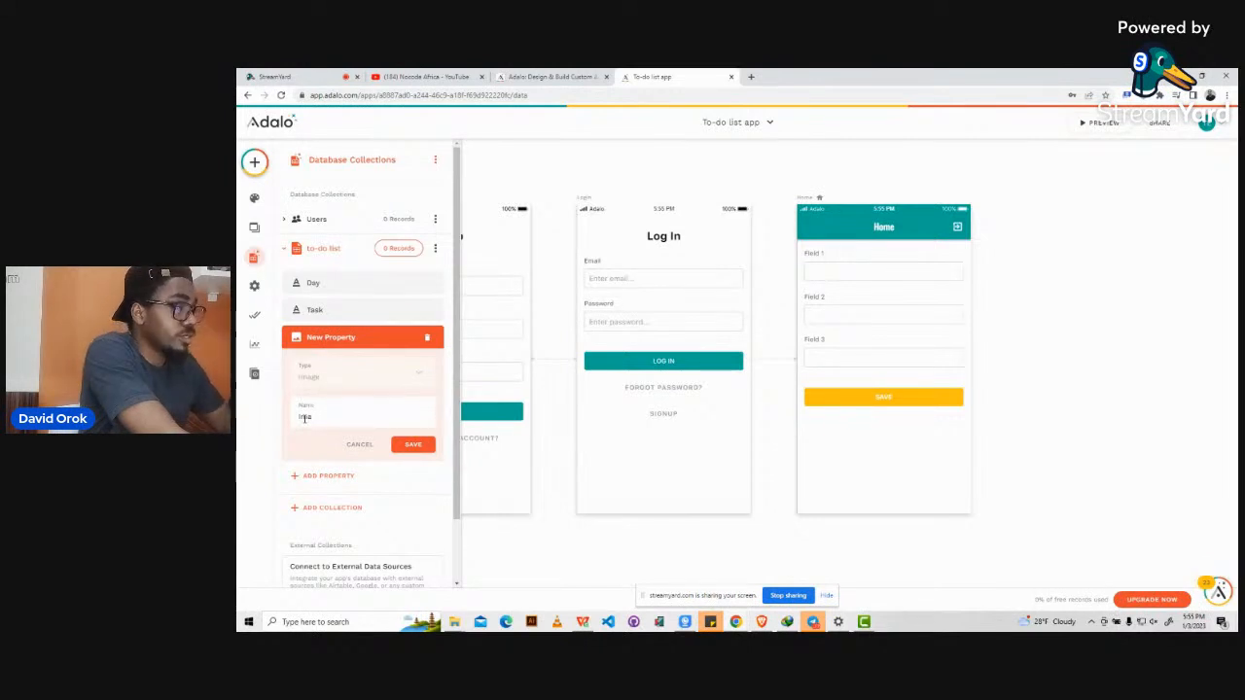
pyautogui.write('ge')
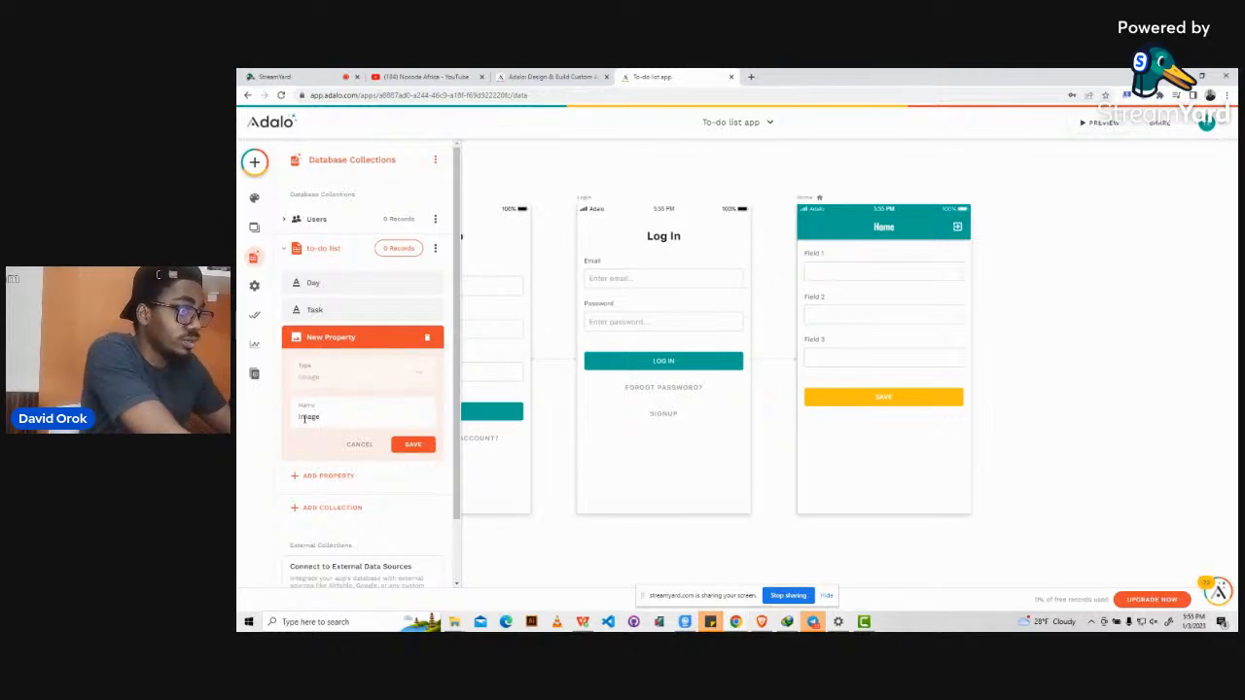
pyautogui.click(413, 445)
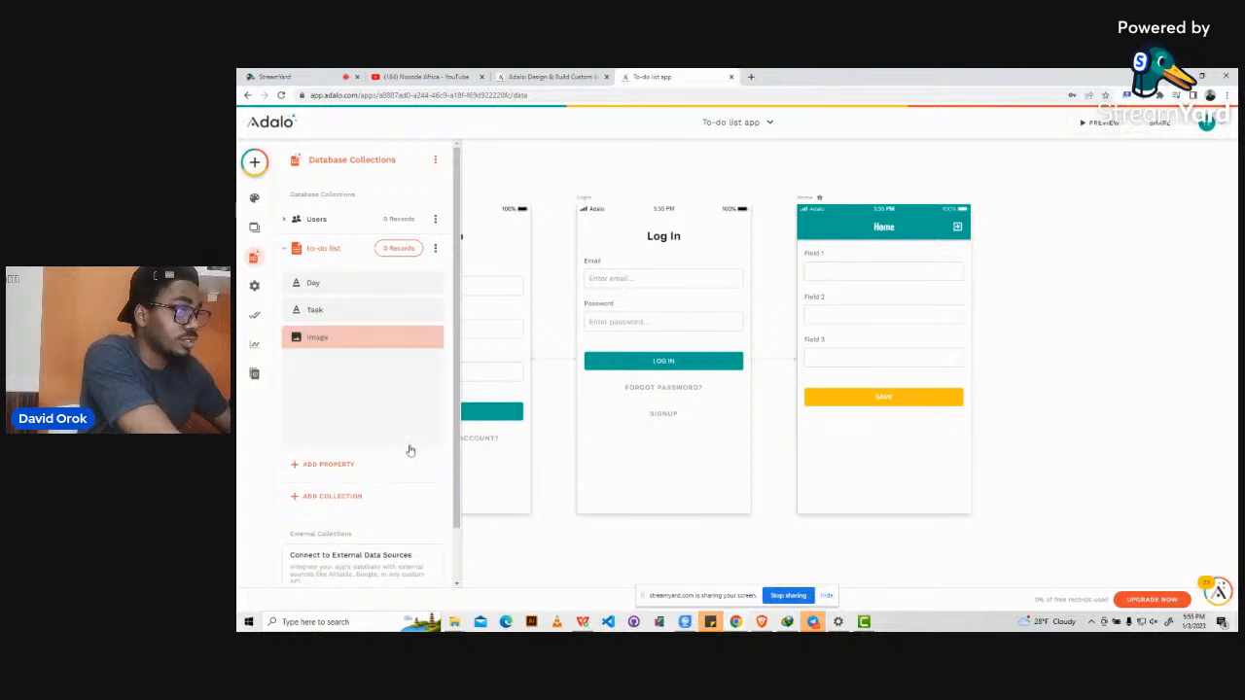
# Rename Task to Task 1 and add a Task 2 text property.
pyautogui.click(325, 310)
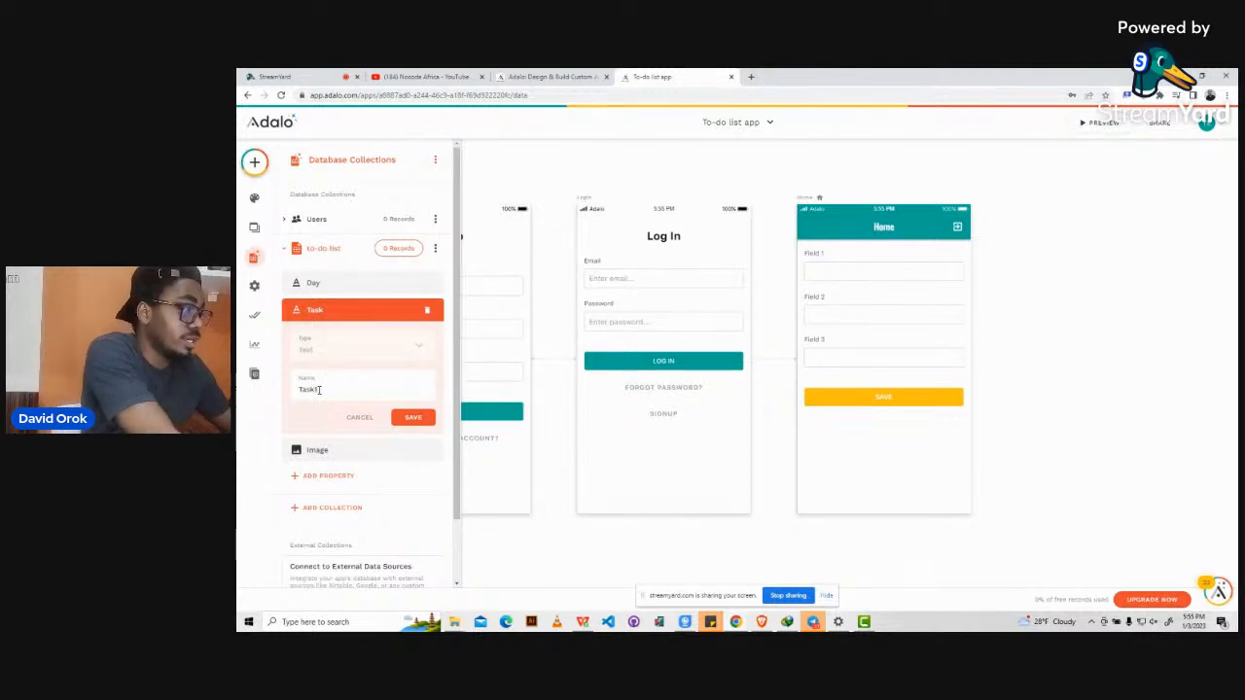
pyautogui.write('1')
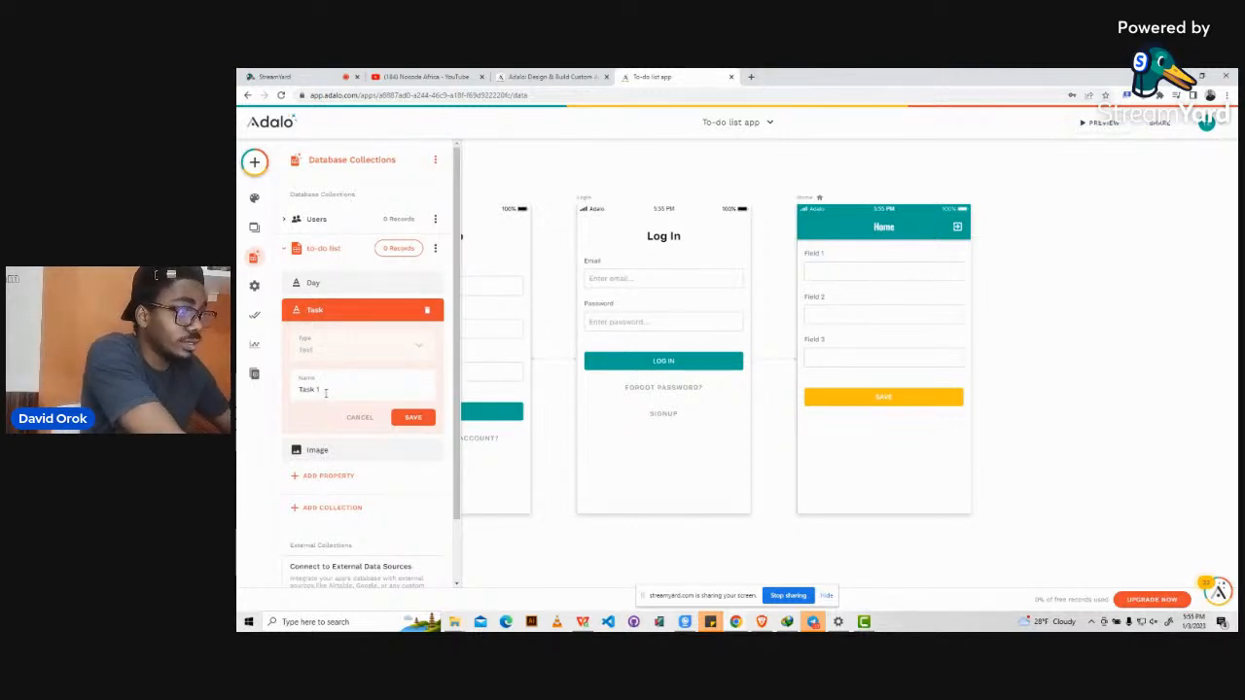
pyautogui.click(412, 418)
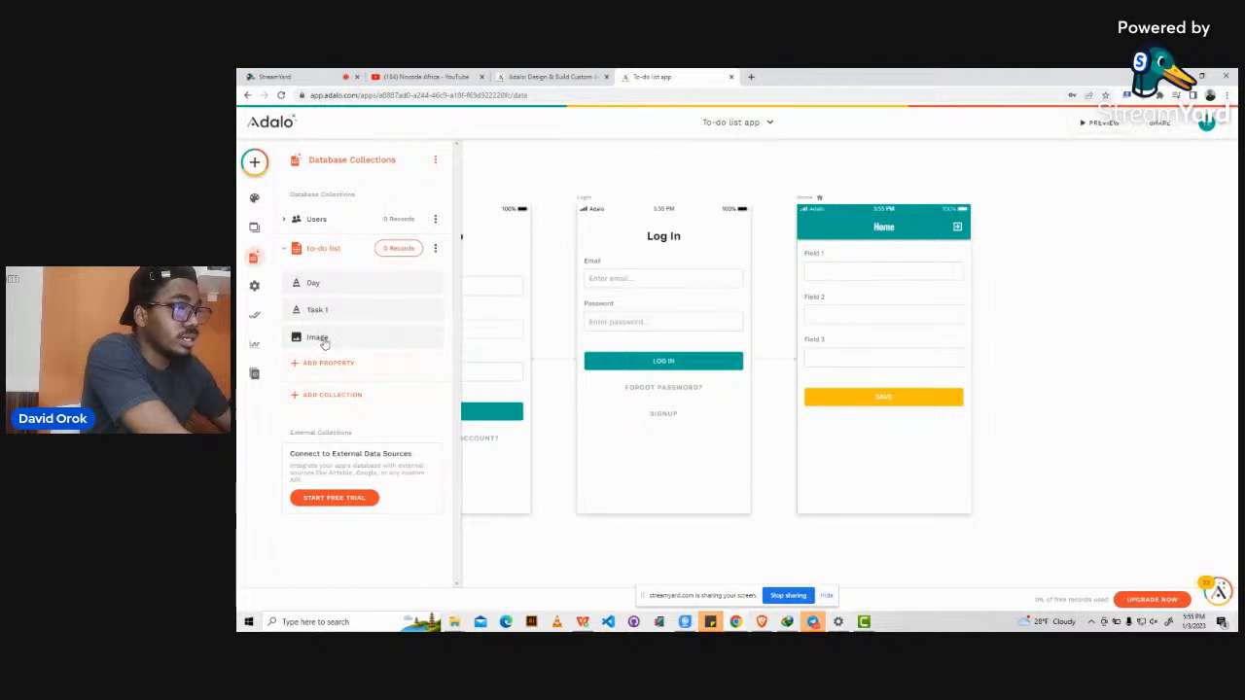
pyautogui.click(328, 363)
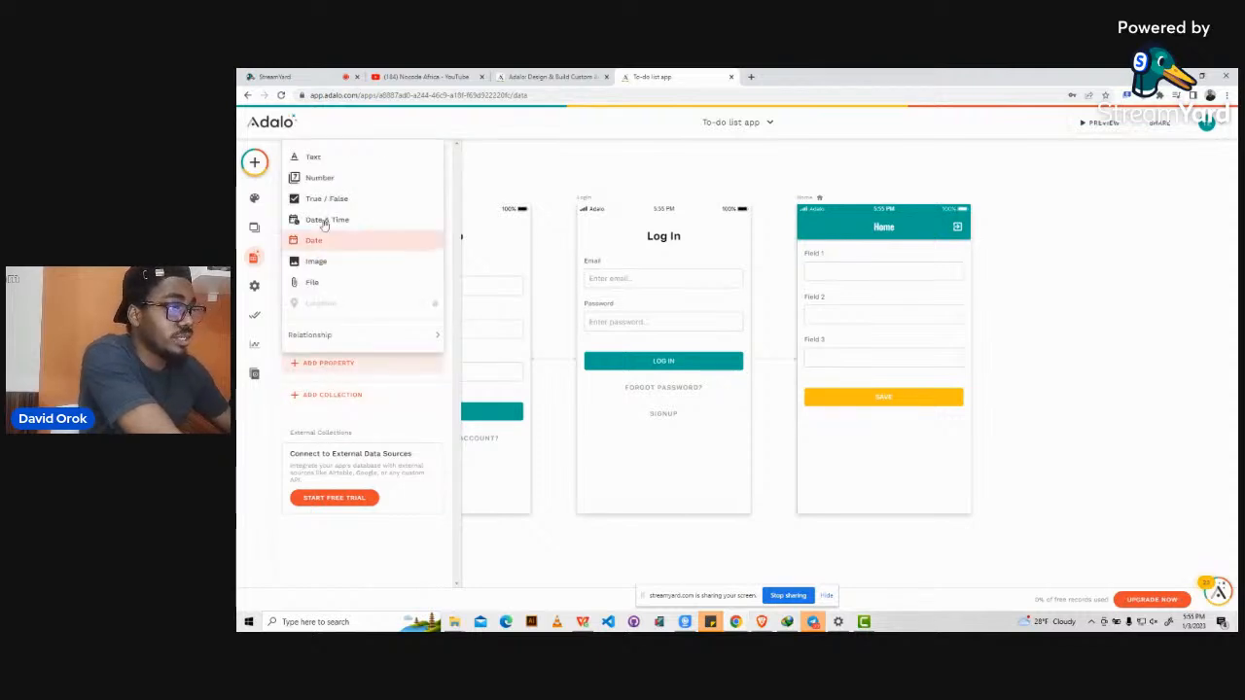
pyautogui.click(318, 158)
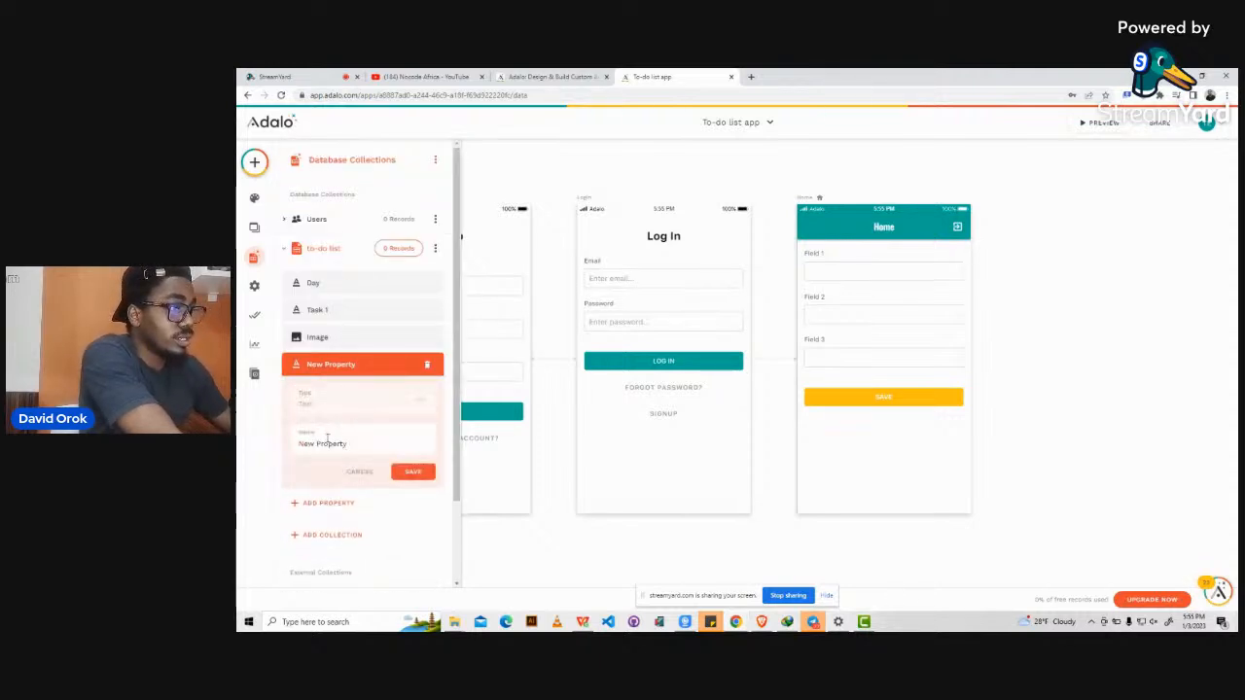
pyautogui.tripleClick(327, 443)
pyautogui.write('y')
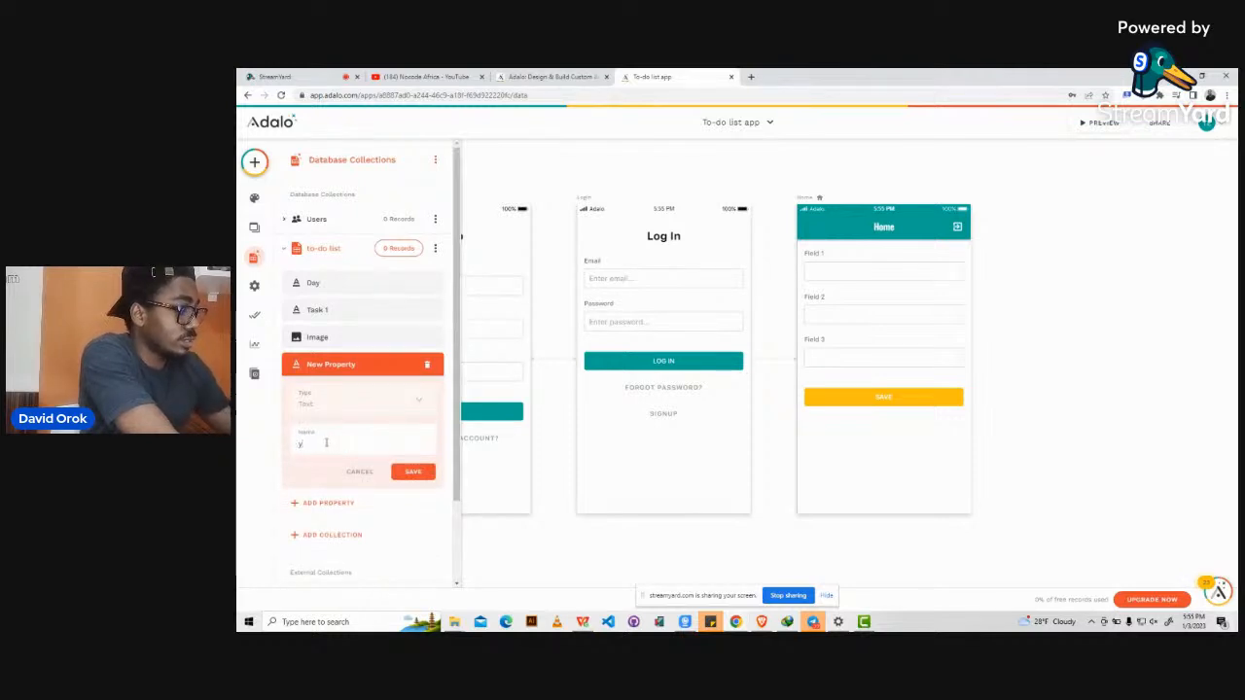
pyautogui.write('ask')
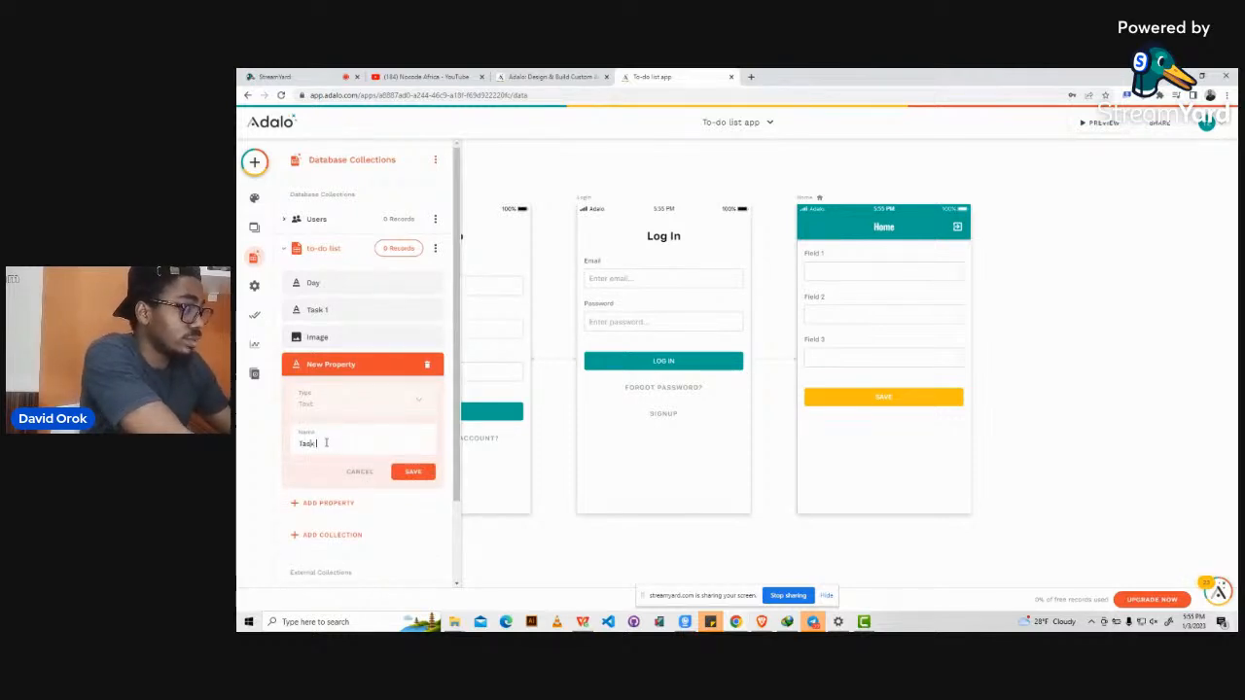
pyautogui.write(' 2')
pyautogui.click(412, 472)
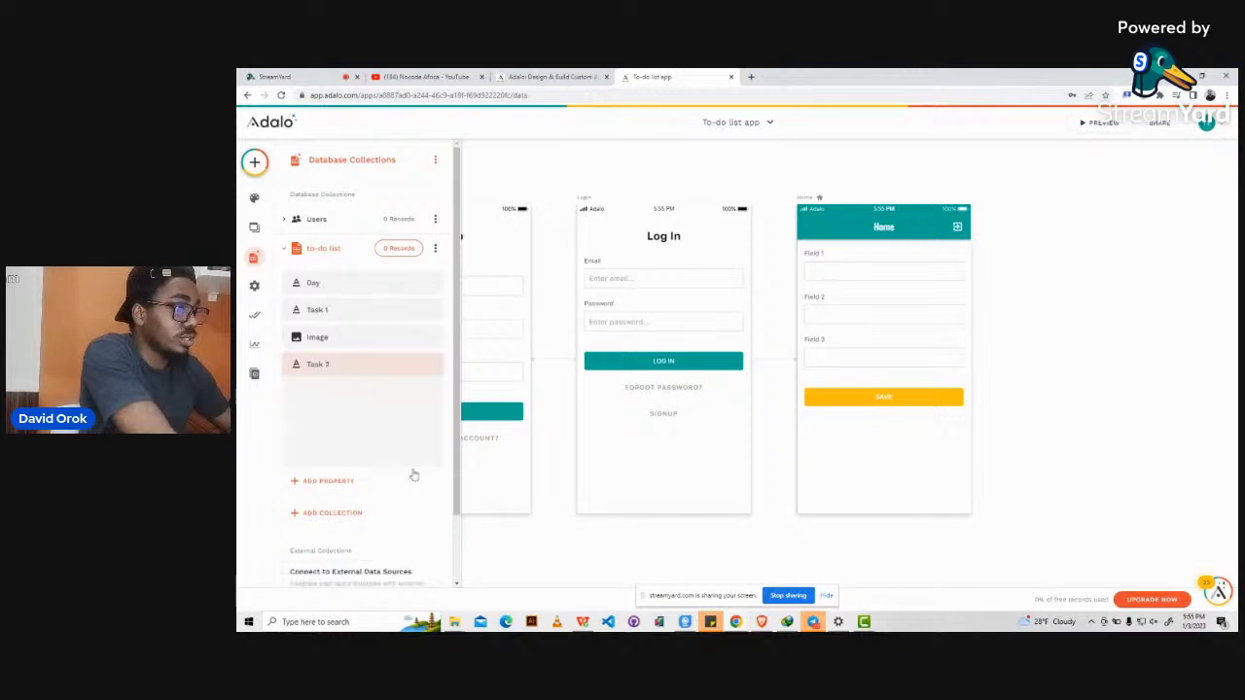
# Add a Task 3 text property and move Task 2 above Image.
pyautogui.click(313, 392)
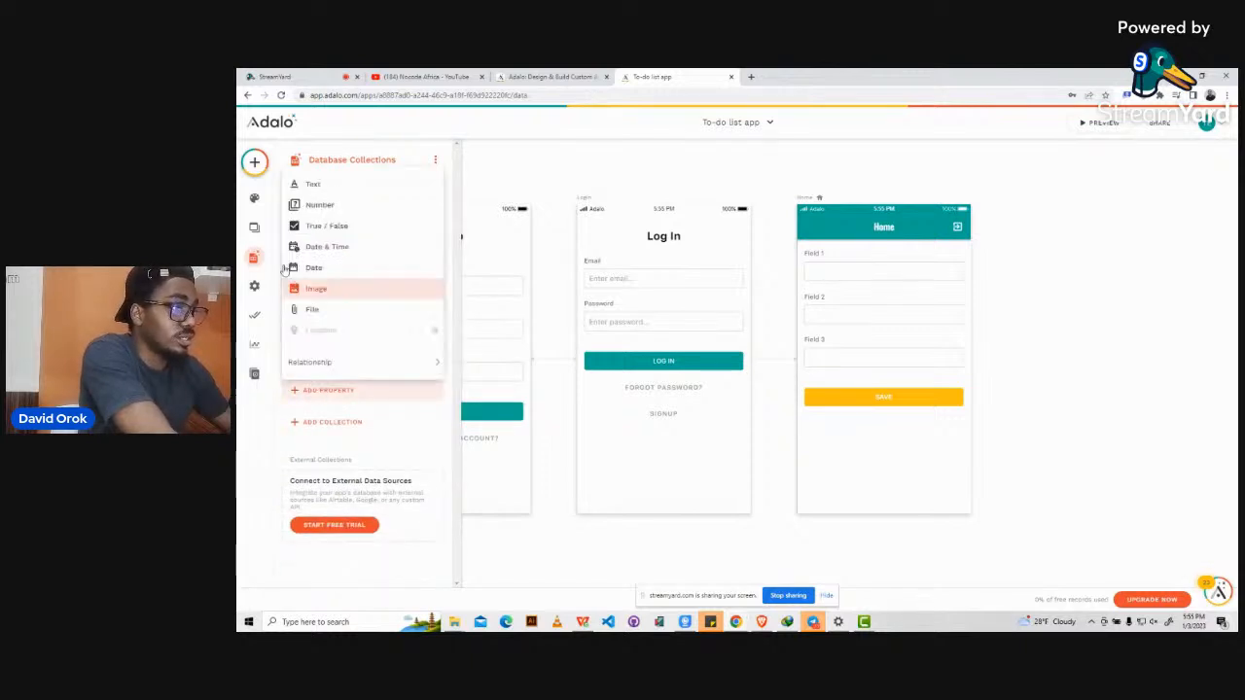
pyautogui.click(313, 186)
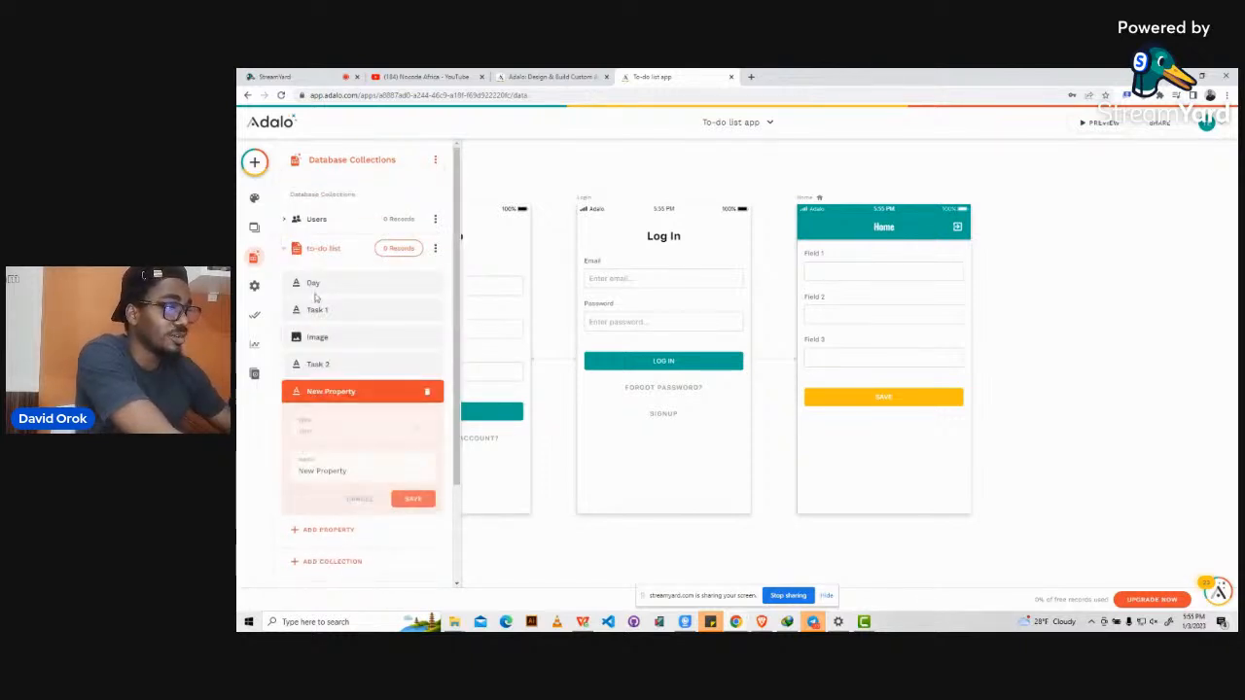
pyautogui.tripleClick(319, 469)
pyautogui.write('Task 3')
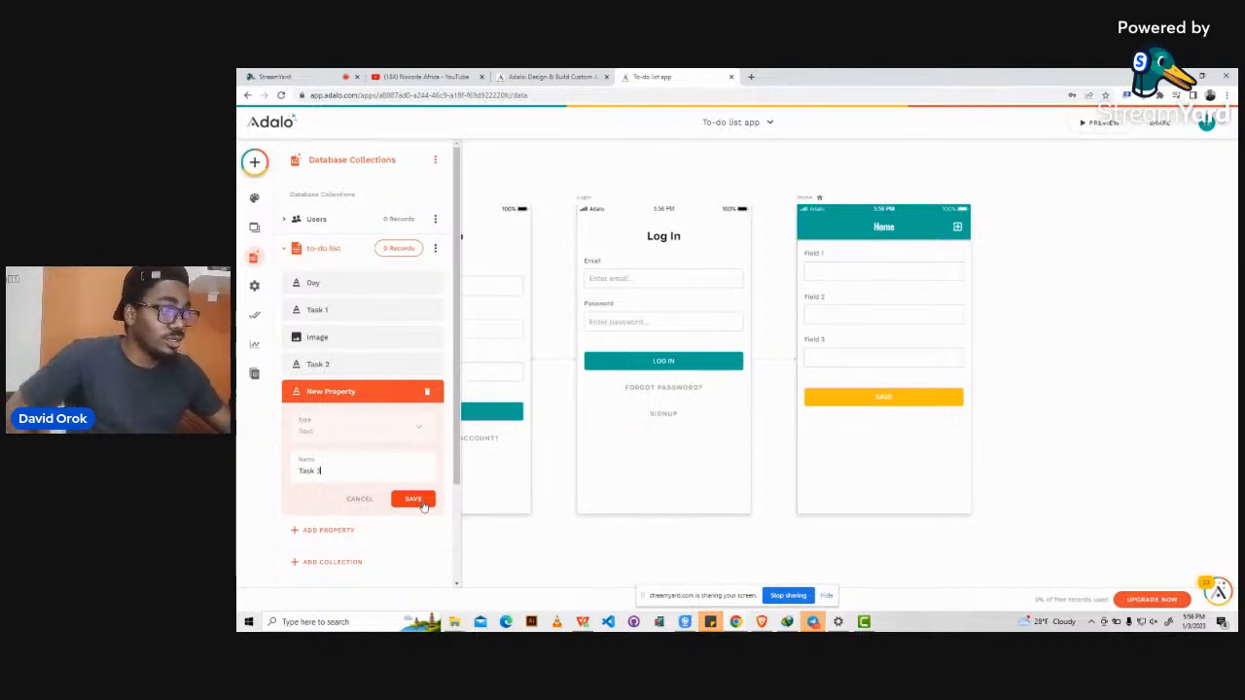
pyautogui.click(423, 505)
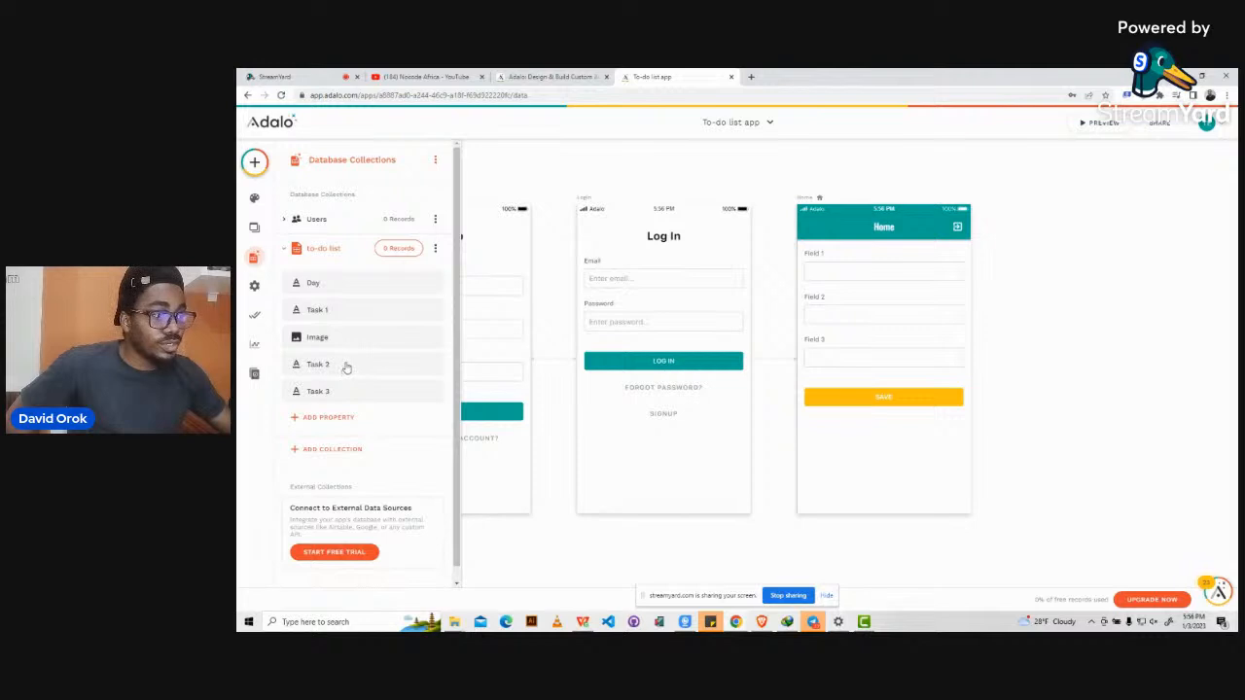
pyautogui.moveTo(345, 368); pyautogui.dragTo(347, 336)
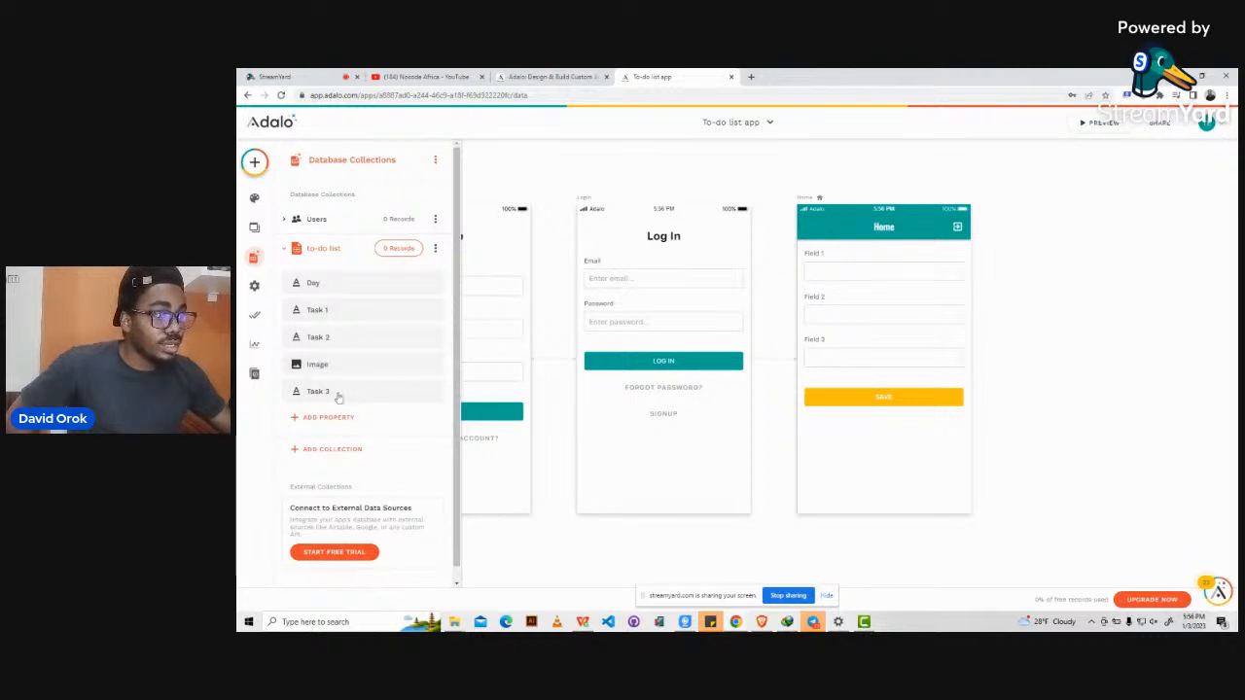
# Move the Task 3 property above Image, then select the form on the Home screen.
pyautogui.moveTo(338, 397); pyautogui.dragTo(337, 358)
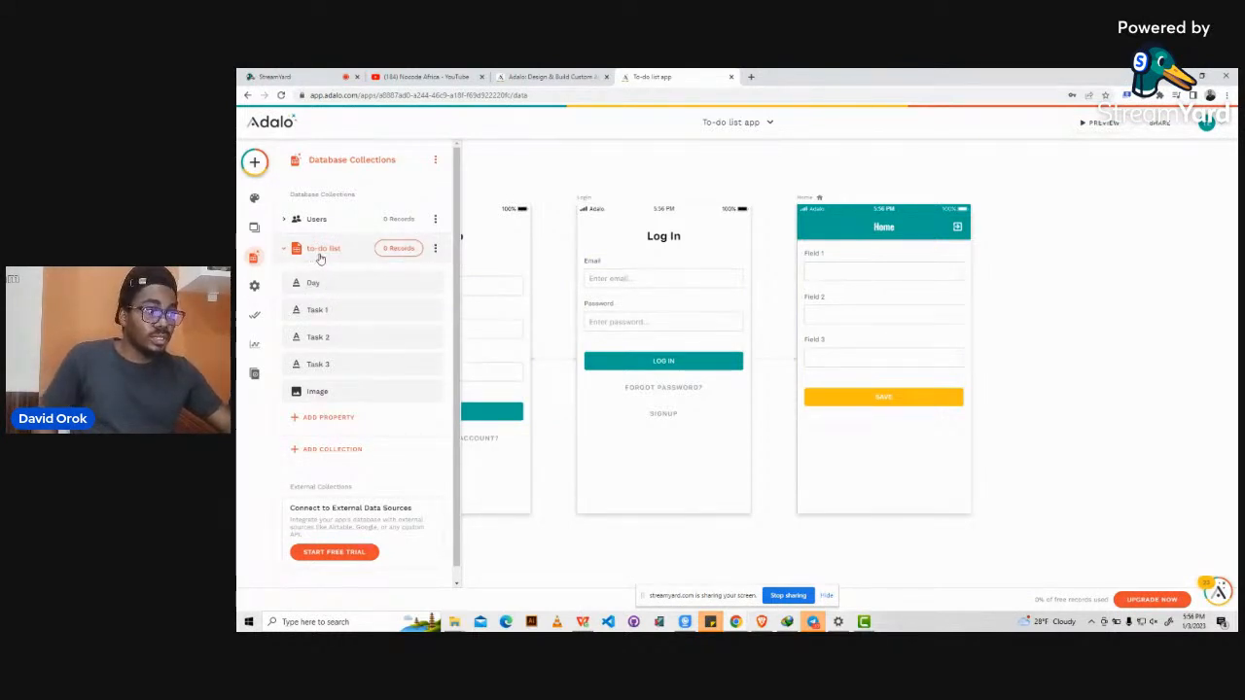
pyautogui.click(849, 287)
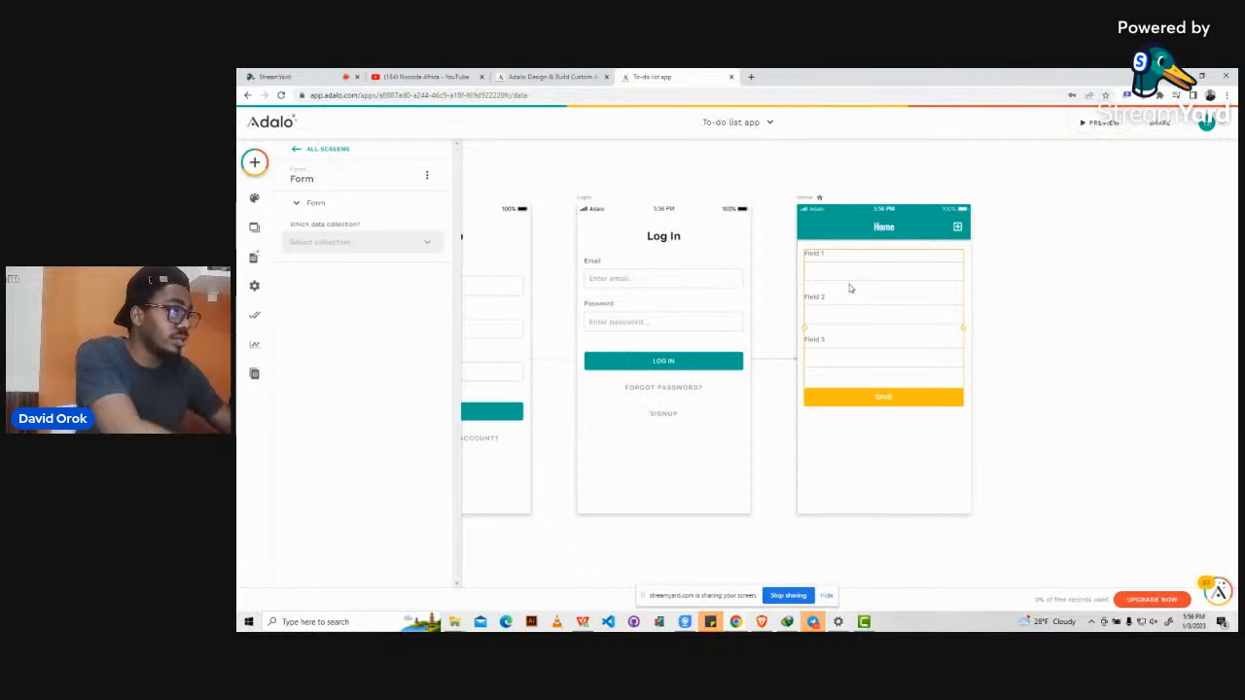
# Link the Home form to the to-do list collection so Day, Task 1–3 and Image fields appear.
pyautogui.click(326, 244)
pyautogui.click(376, 212)
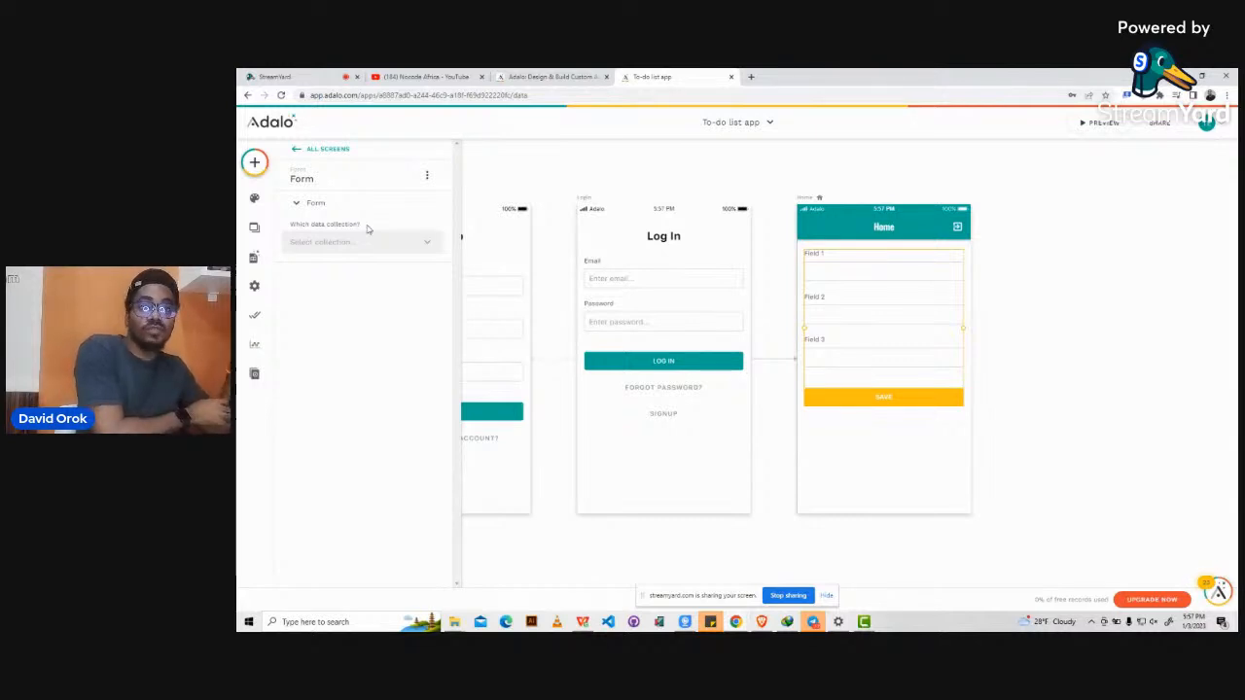
pyautogui.click(361, 243)
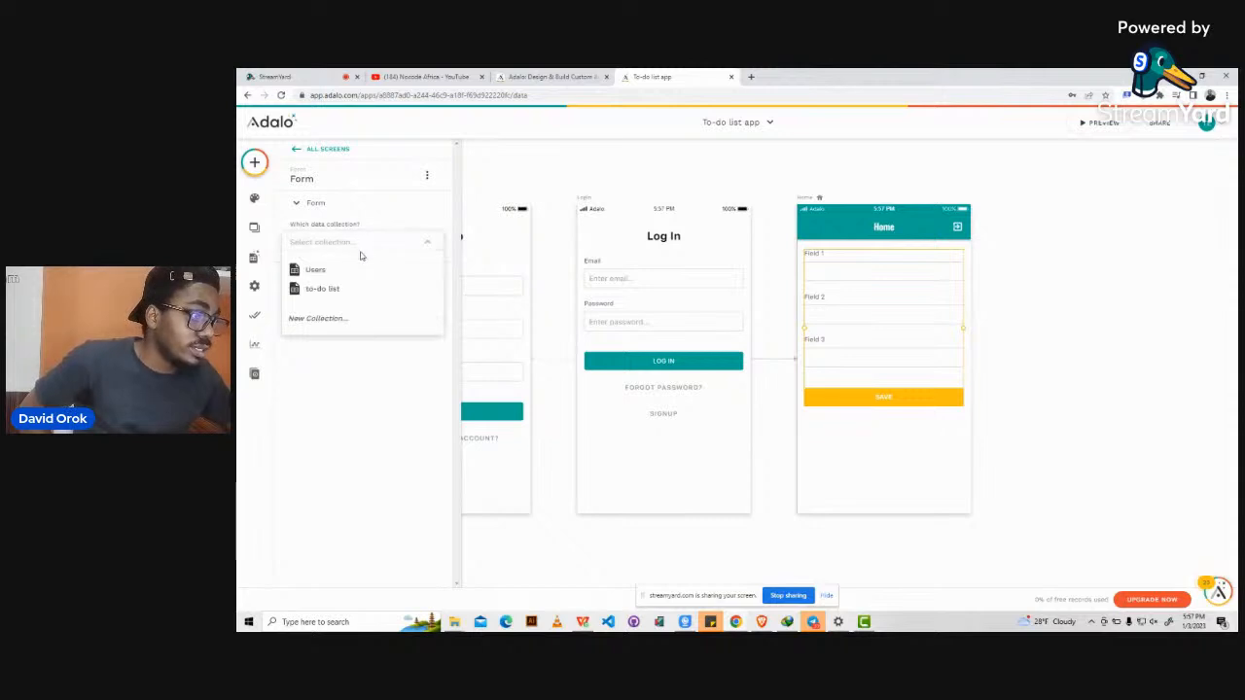
pyautogui.click(340, 290)
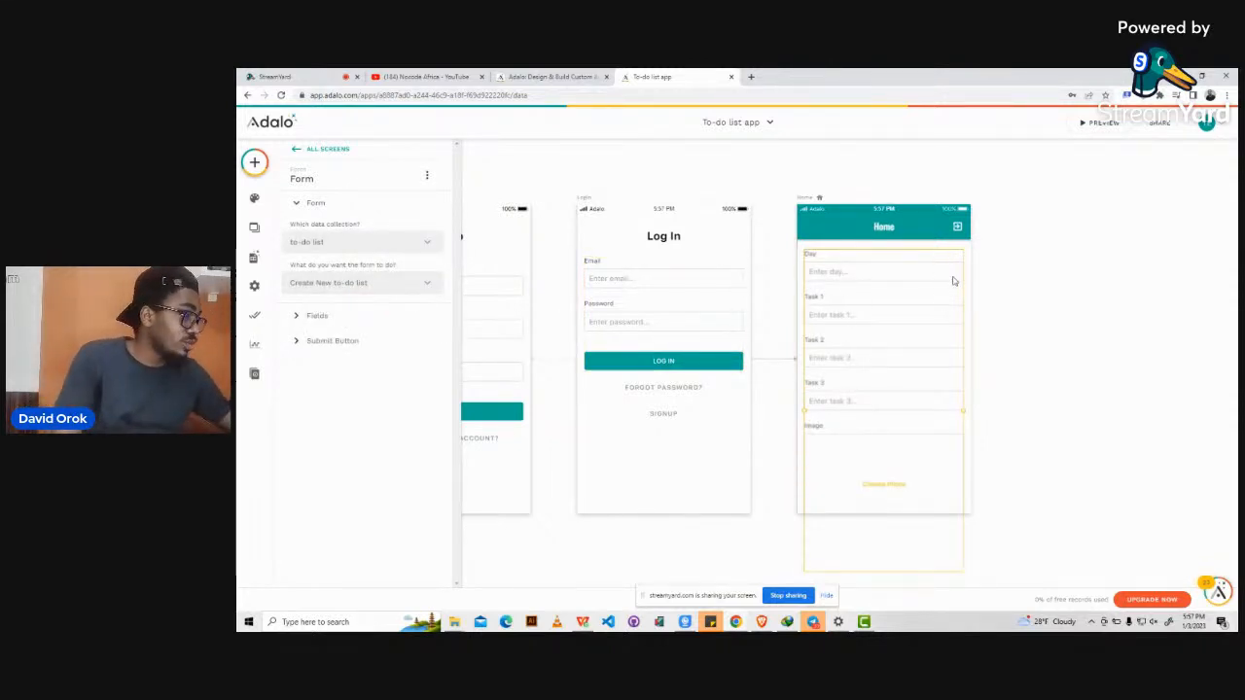
pyautogui.scroll(-1, 953, 281)
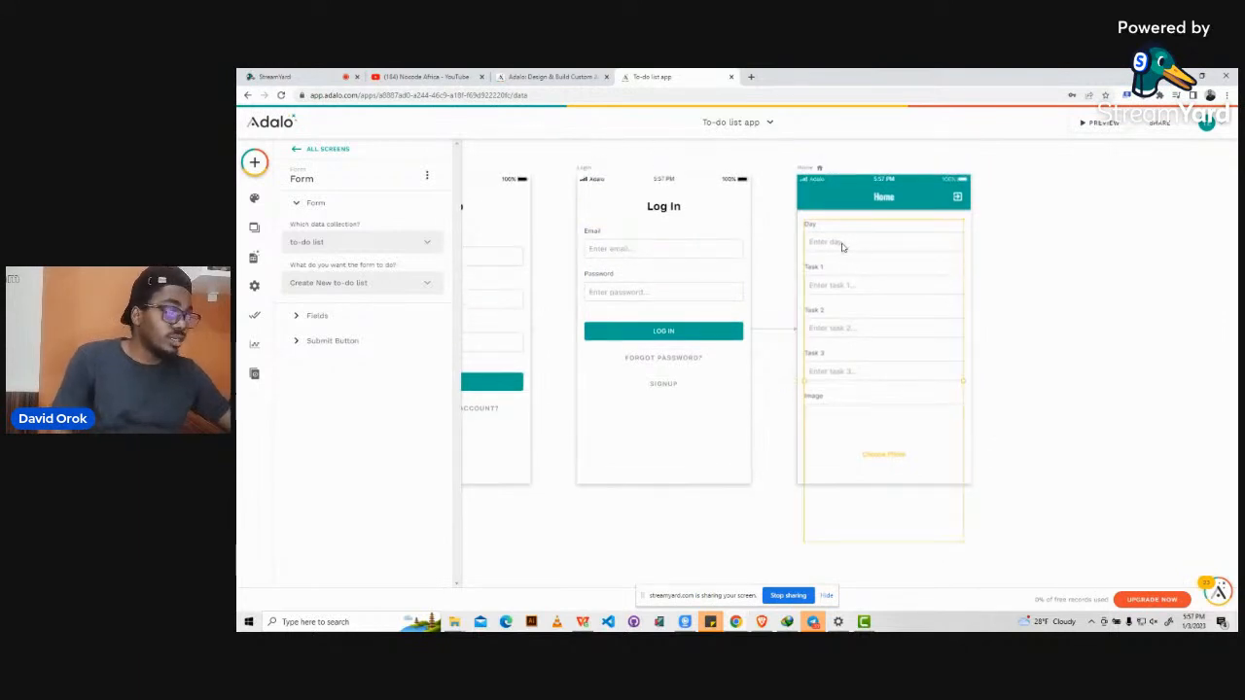
pyautogui.click(806, 170)
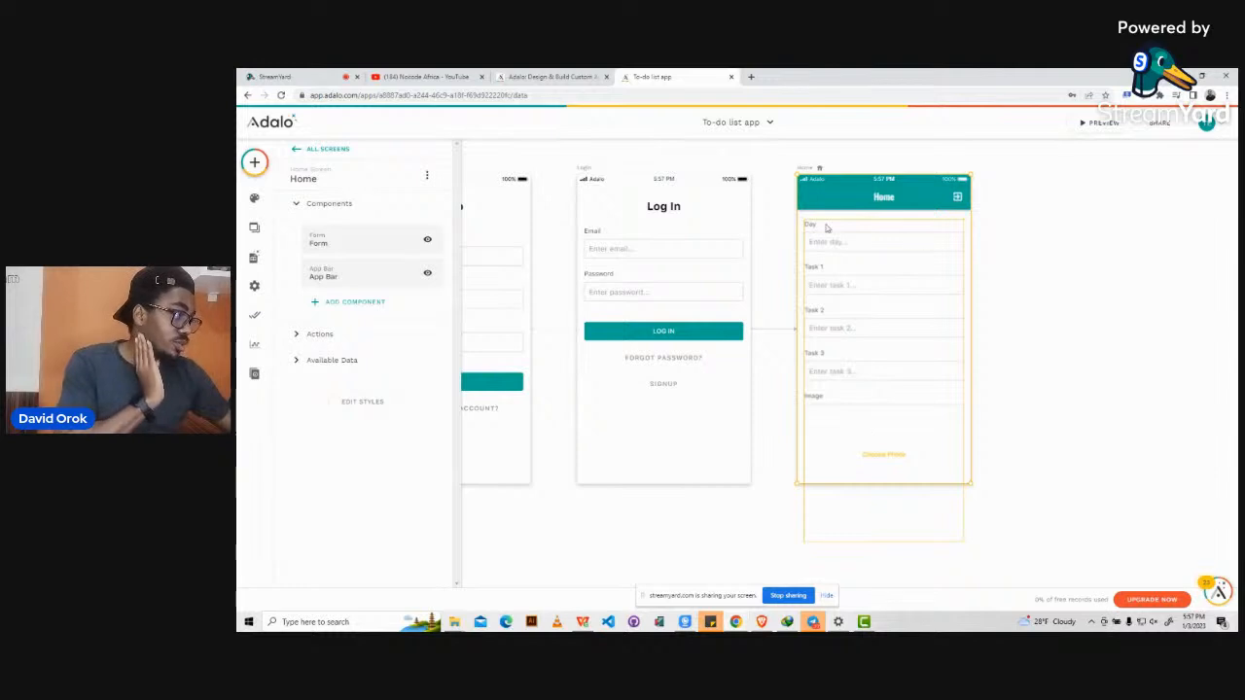
# Extend the Home screen downward to reveal the Create To-Do List button and launch the preview.
pyautogui.click(1017, 246)
pyautogui.click(805, 170)
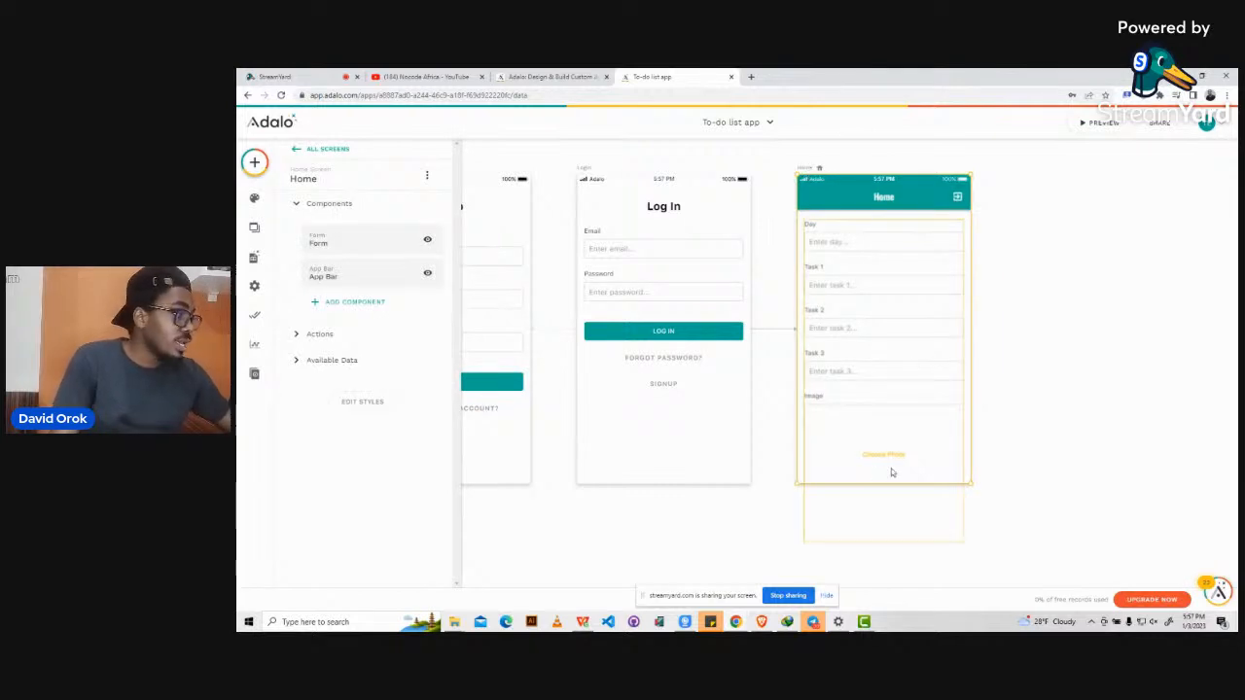
pyautogui.moveTo(870, 485); pyautogui.dragTo(887, 555)
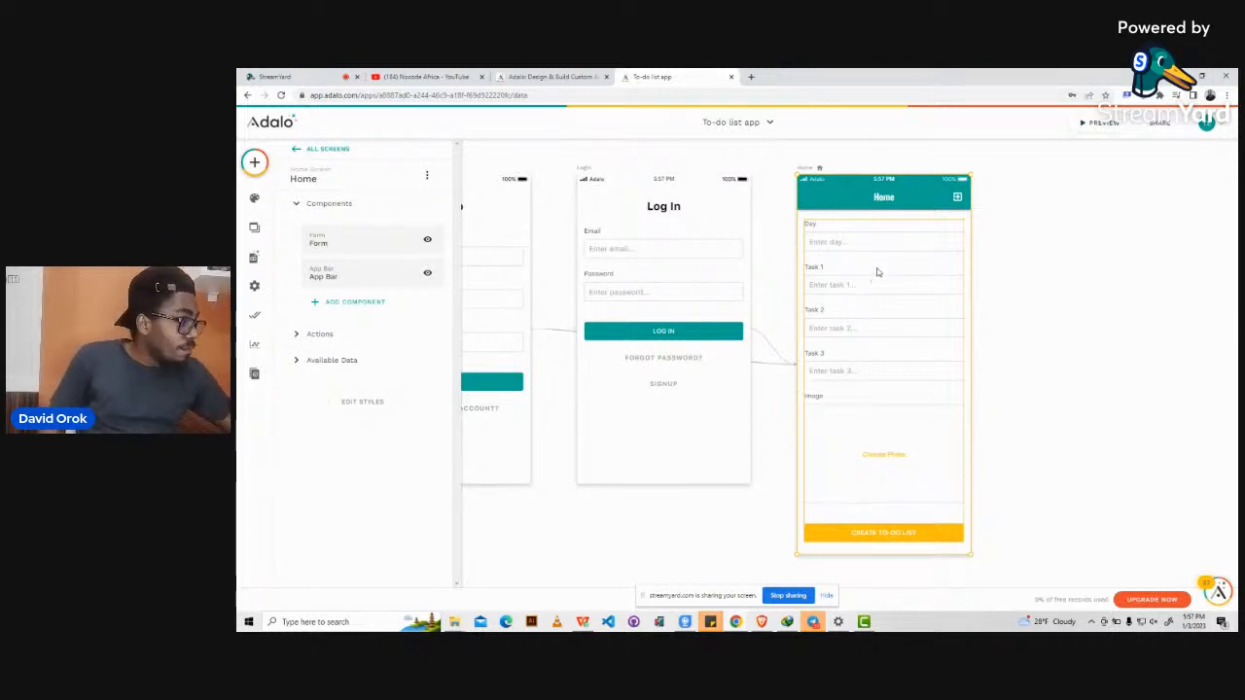
pyautogui.hscroll(2, 877, 272)
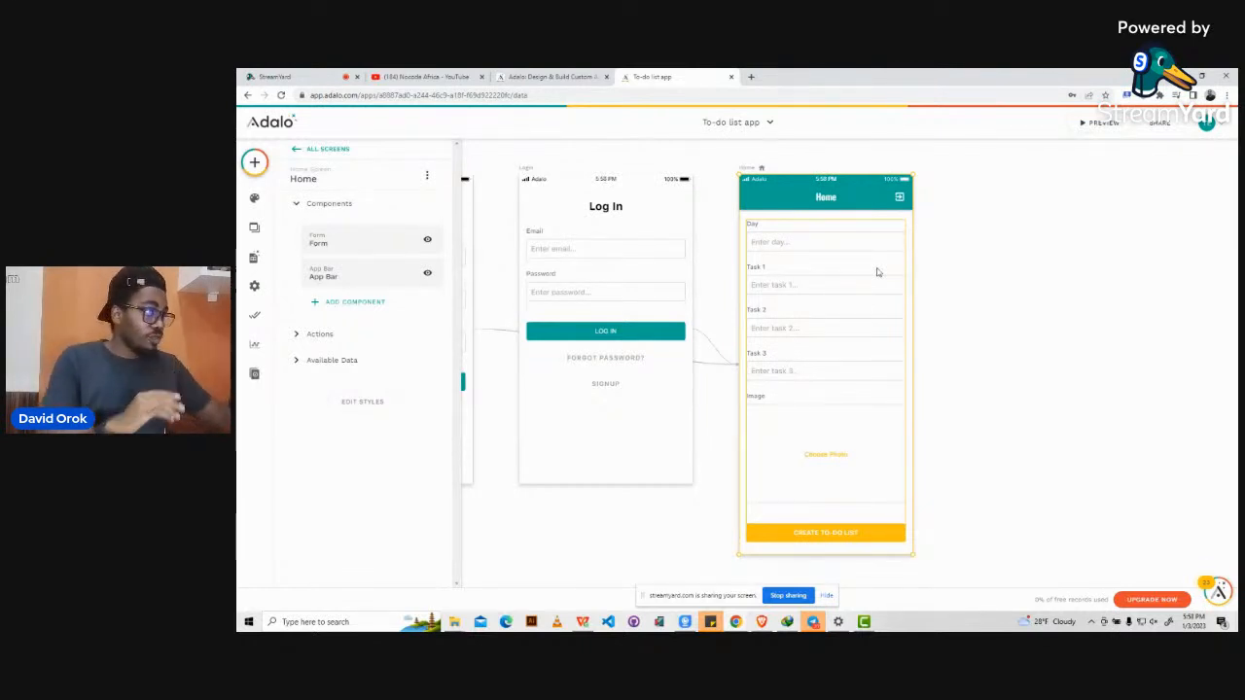
pyautogui.click(1102, 123)
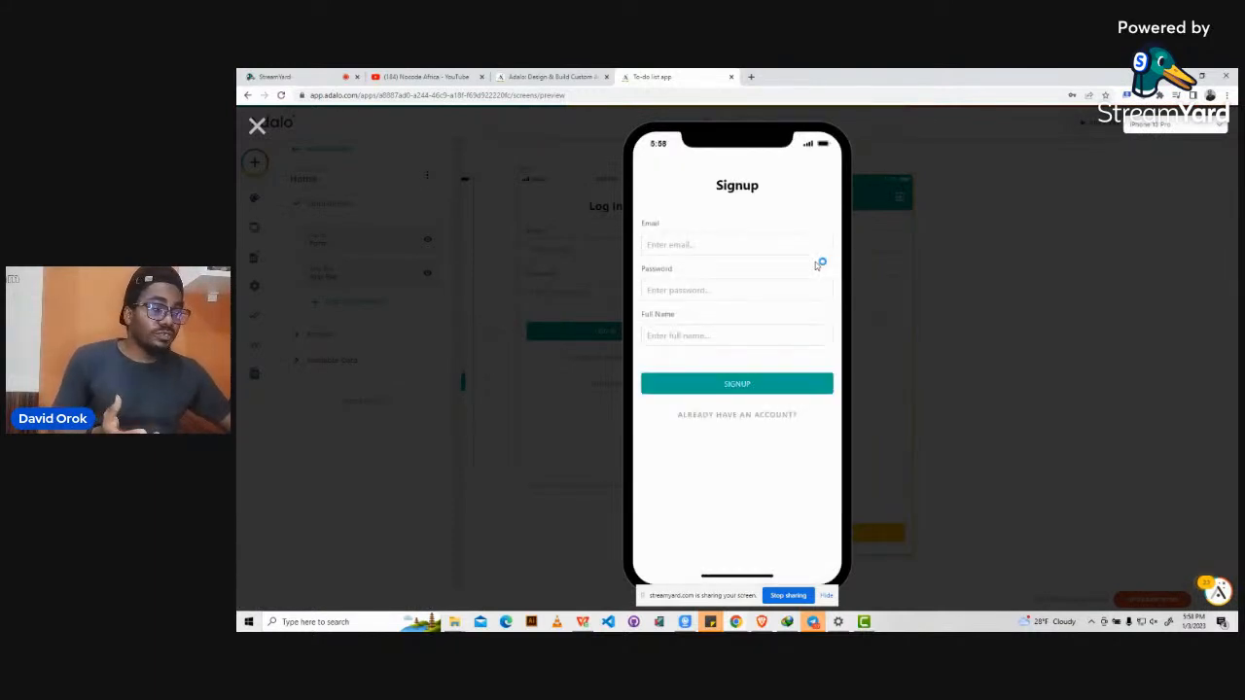
# Sign up a test user in the preview with a new email, password and full name.
pyautogui.click(700, 244)
pyautogui.tripleClick(701, 243)
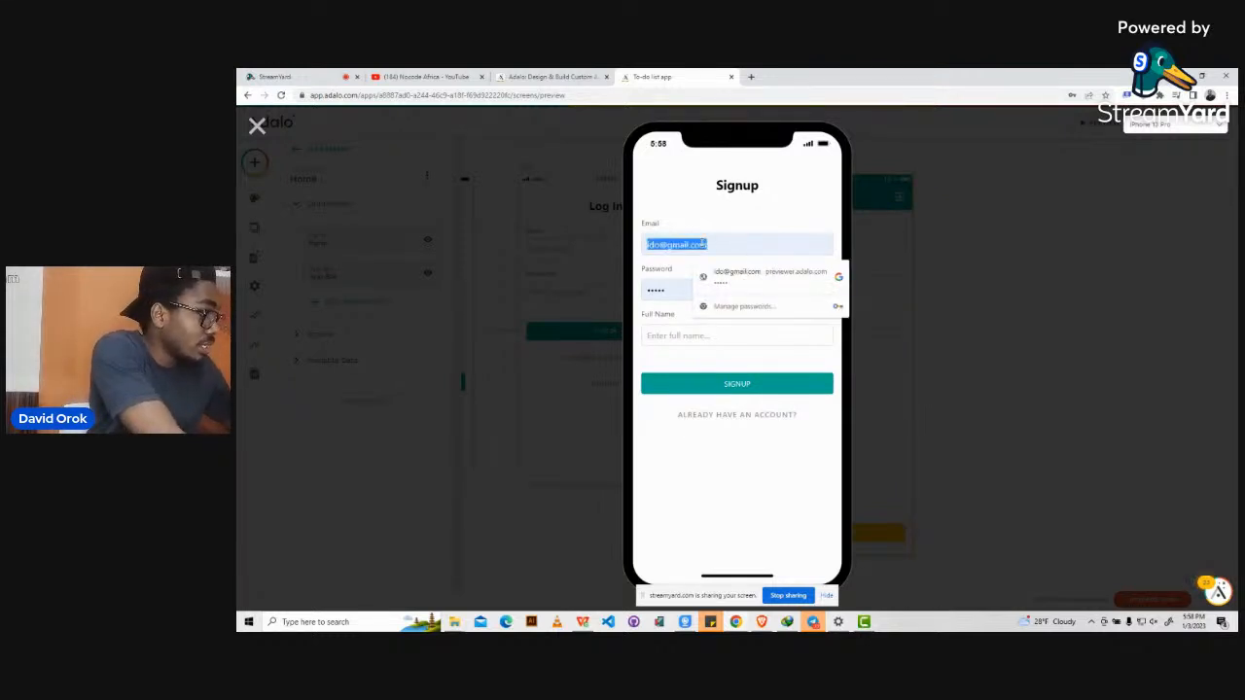
pyautogui.press('BackSpace')
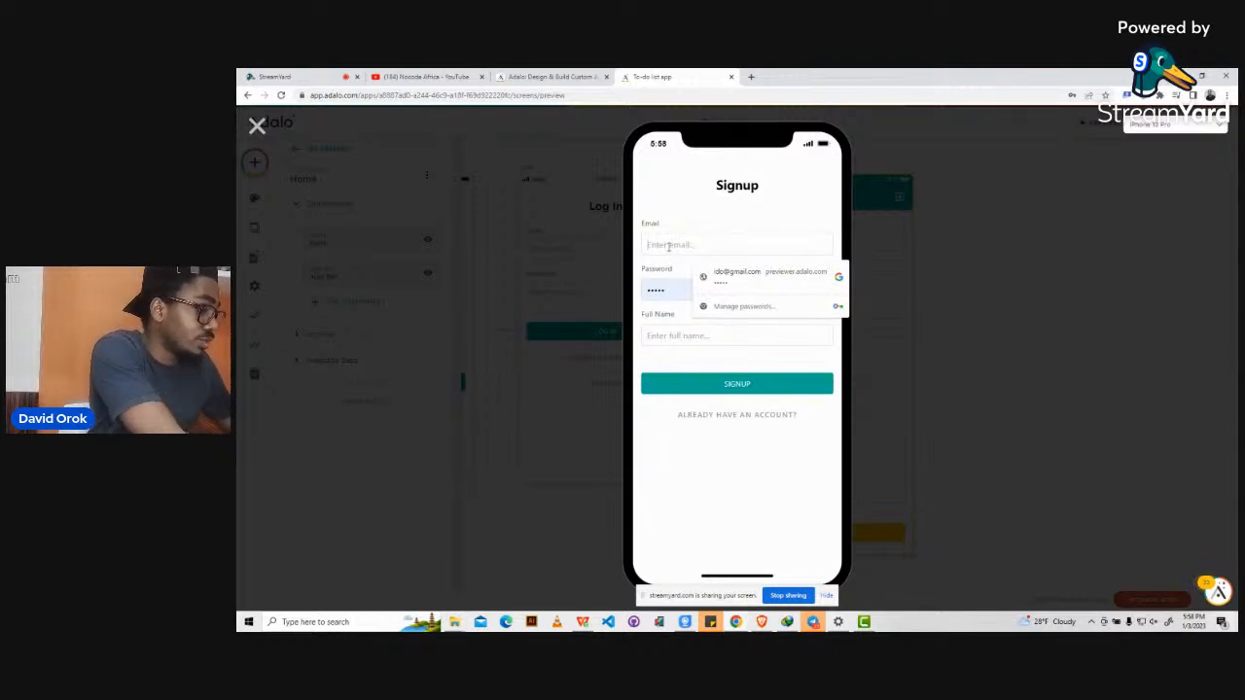
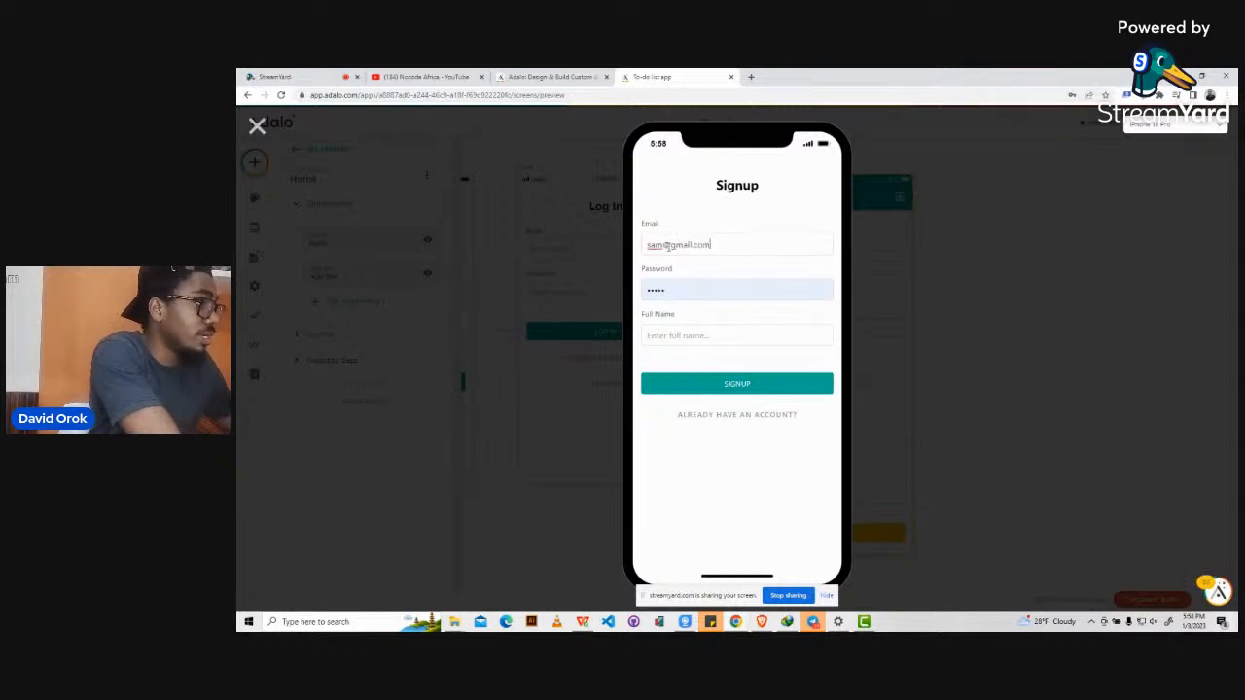
pyautogui.press('Tab')
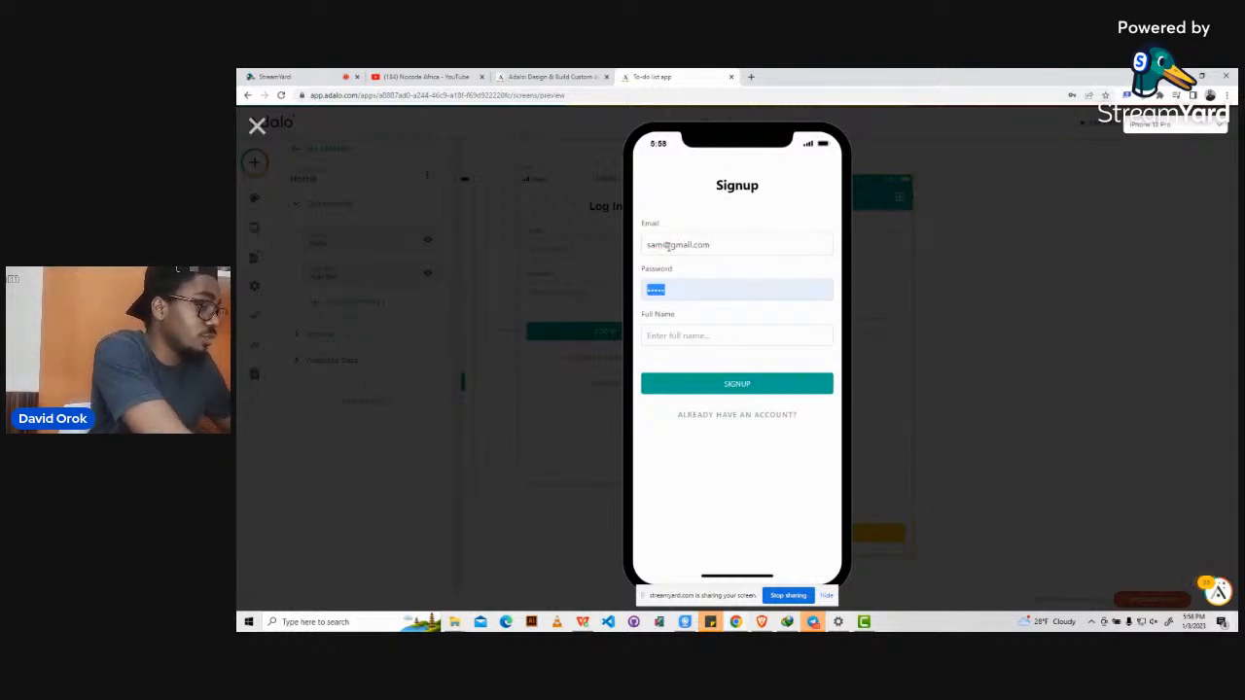
pyautogui.write('12345')
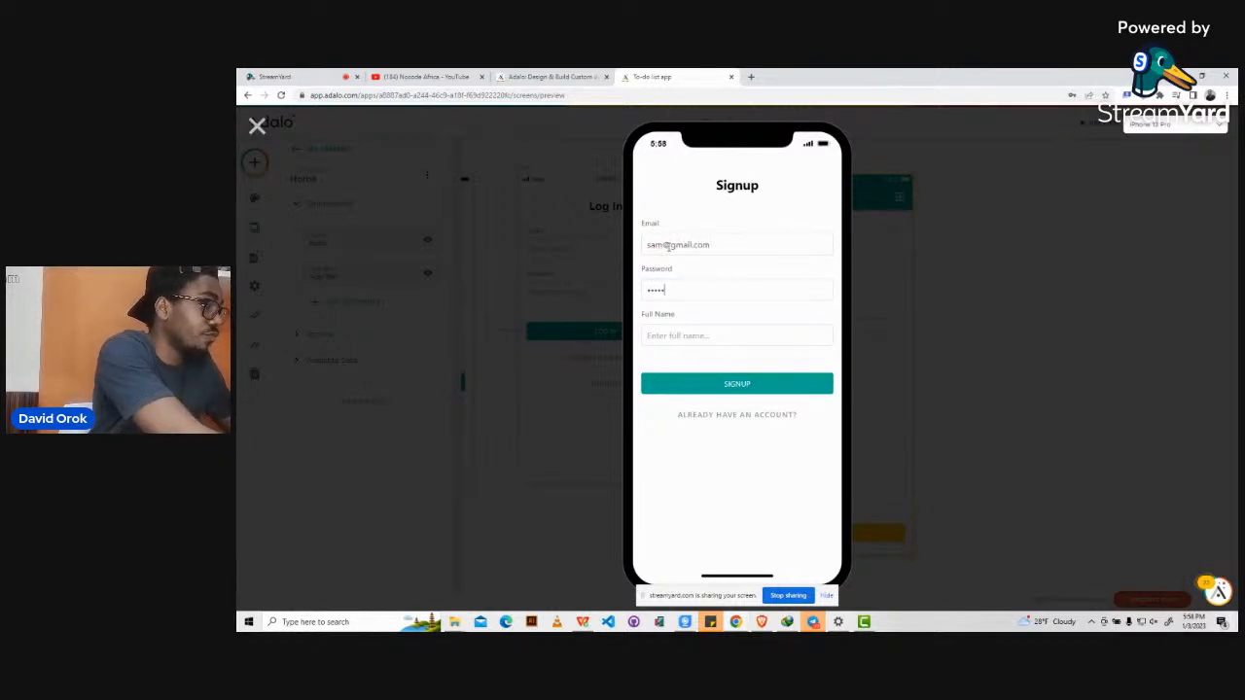
pyautogui.click(661, 335)
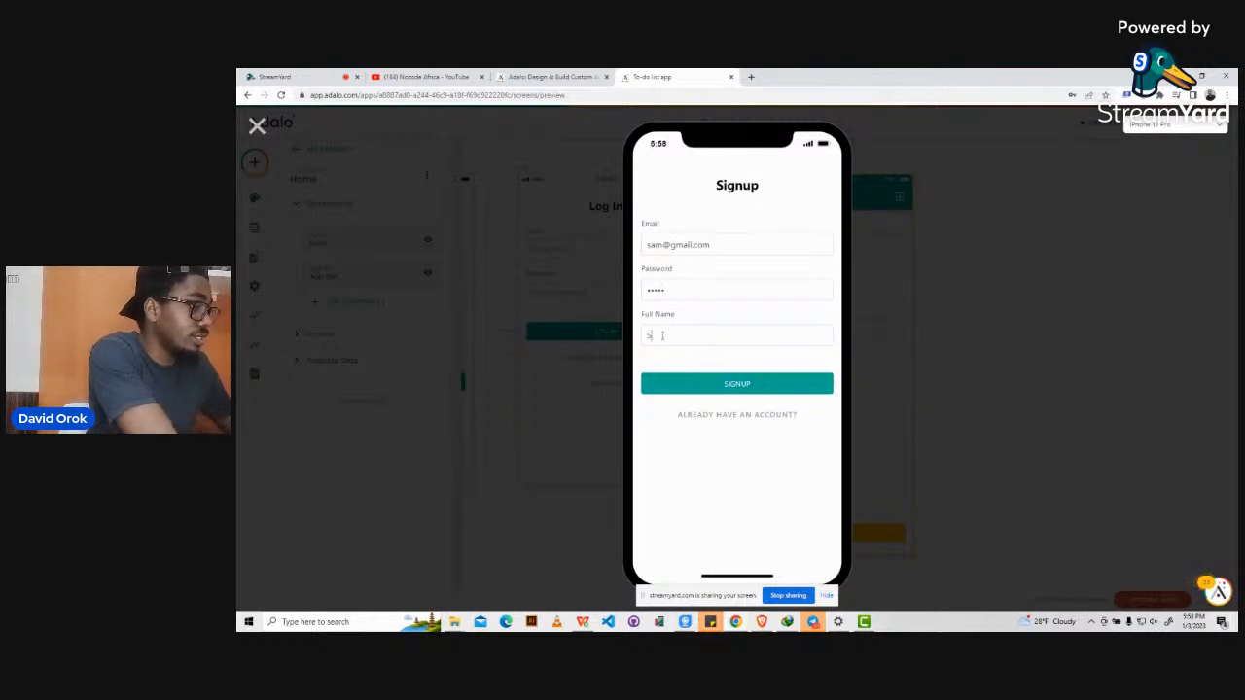
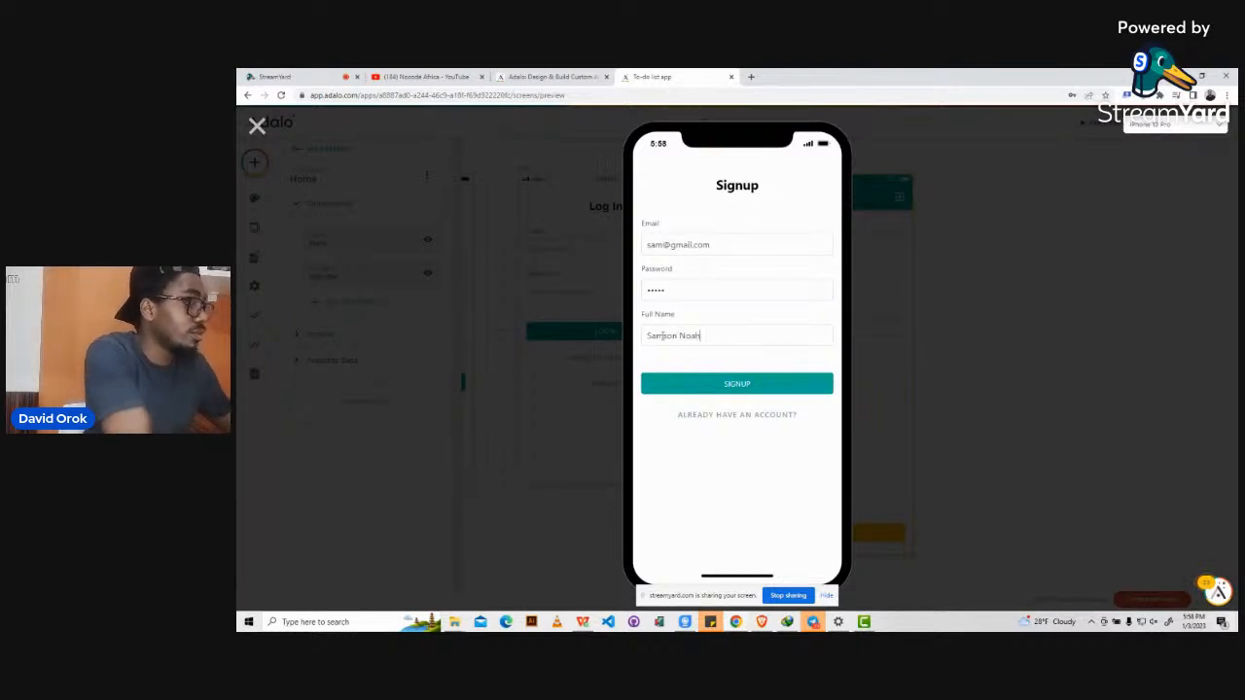
pyautogui.click(731, 386)
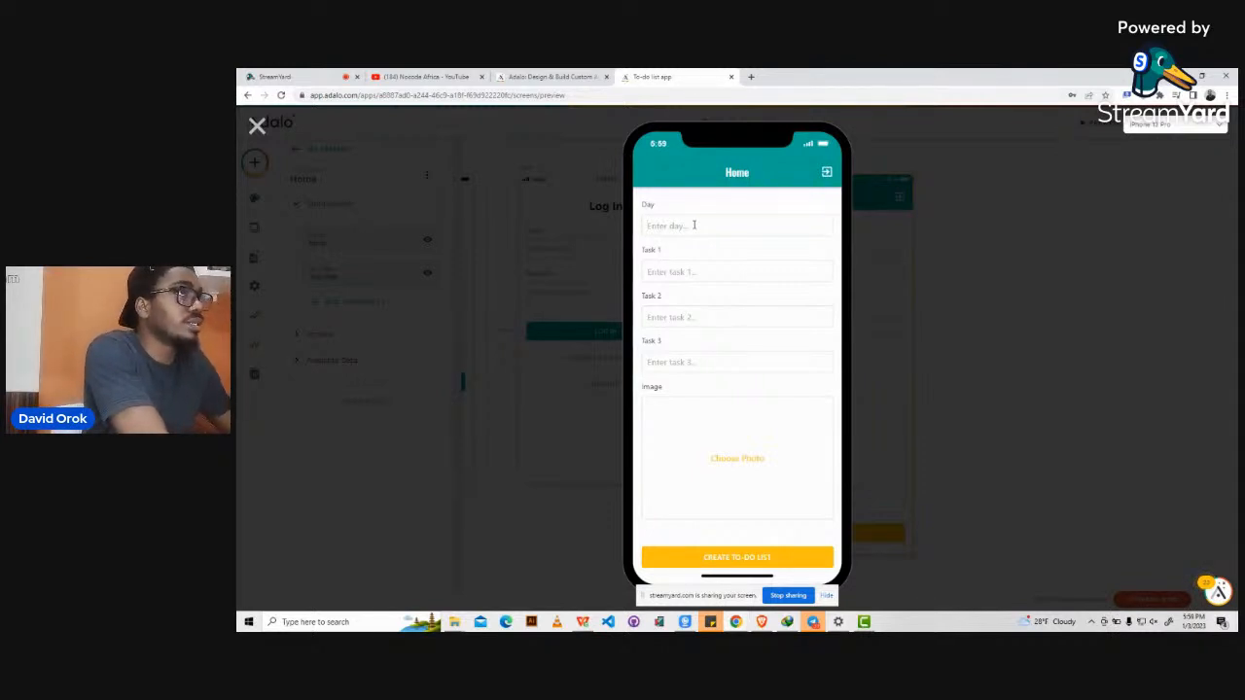
# Enter Day 'Wednesday' and Task 1 'Wake Up from bed' in the preview form.
pyautogui.write('Tuesday')
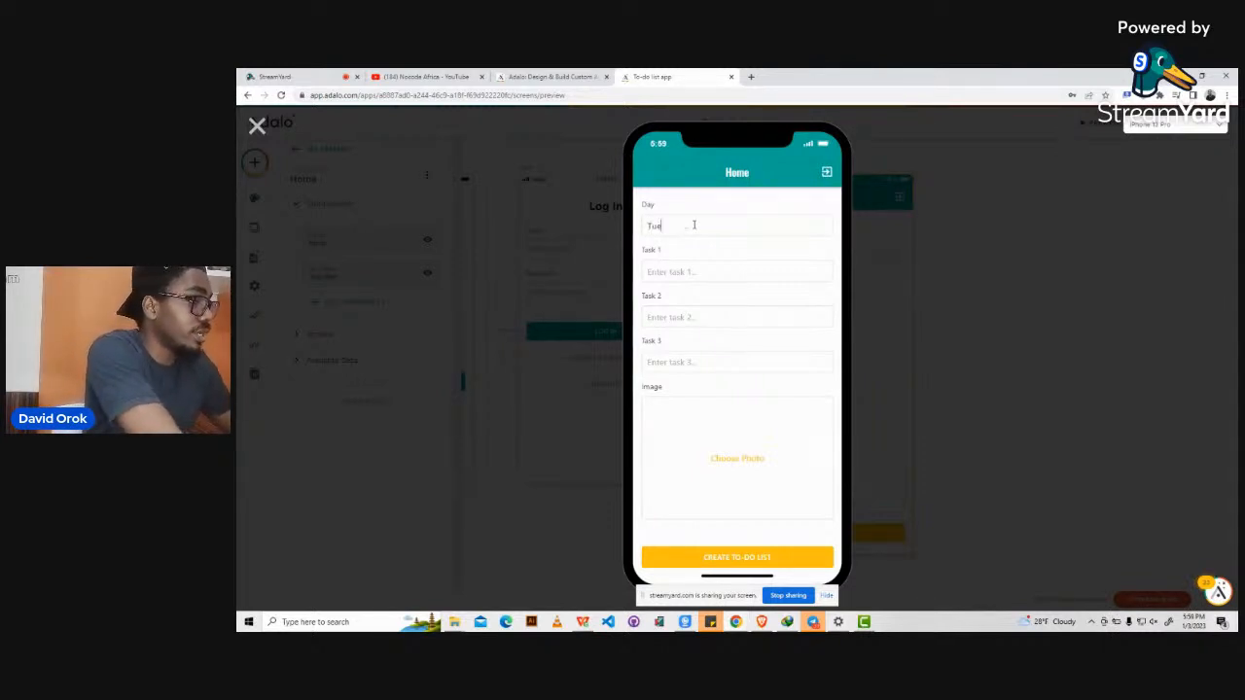
pyautogui.press('BackSpace')
pyautogui.press('BackSpace')
pyautogui.press('BackSpace')
pyautogui.press('BackSpace')
pyautogui.press('BackSpace')
pyautogui.press('BackSpace')
pyautogui.press('BackSpace')
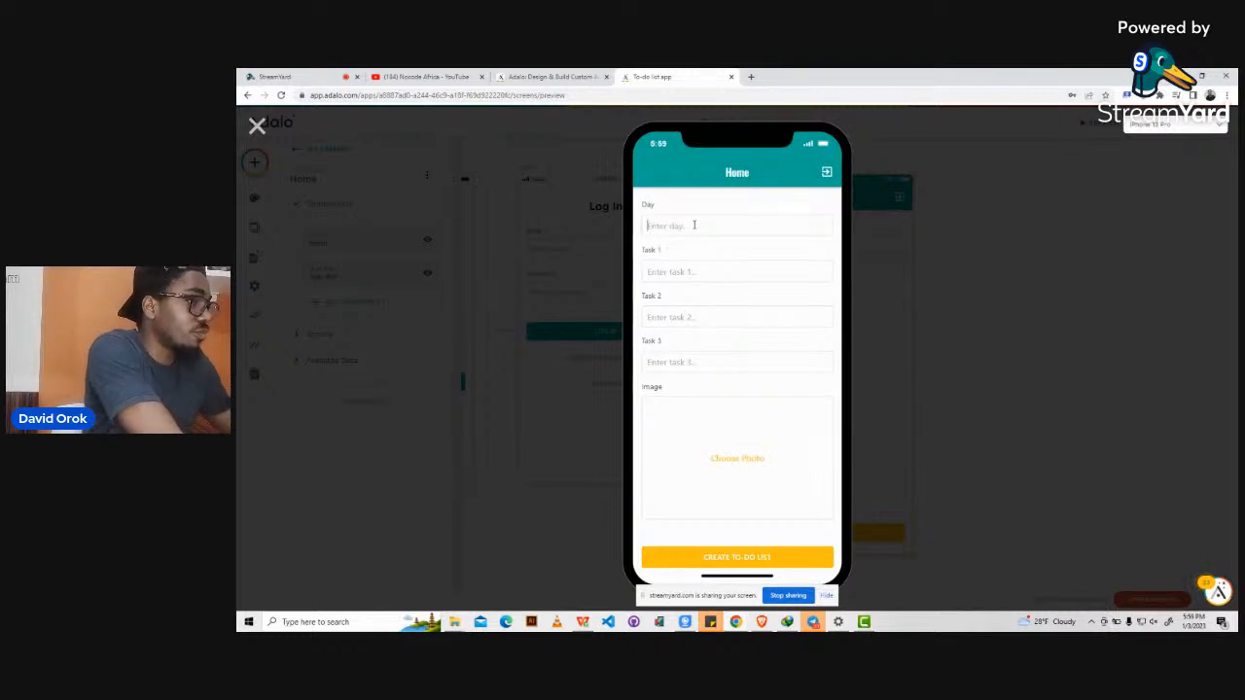
pyautogui.write('Wednesday')
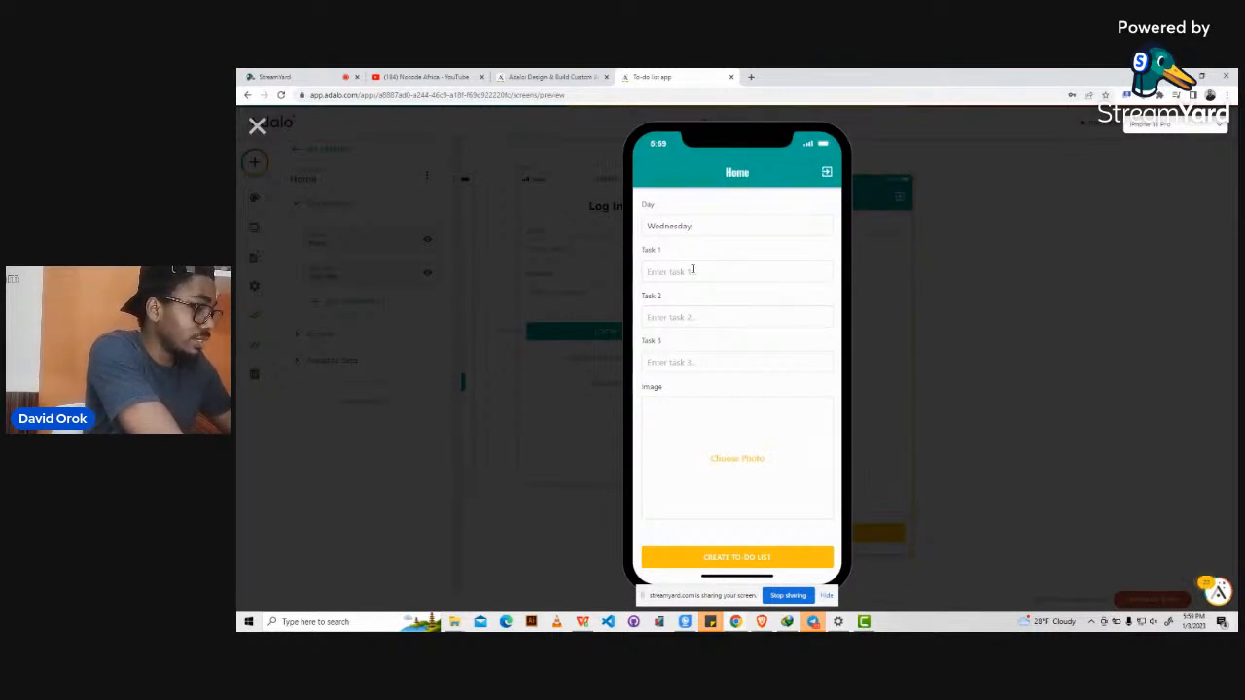
pyautogui.write('Wake')
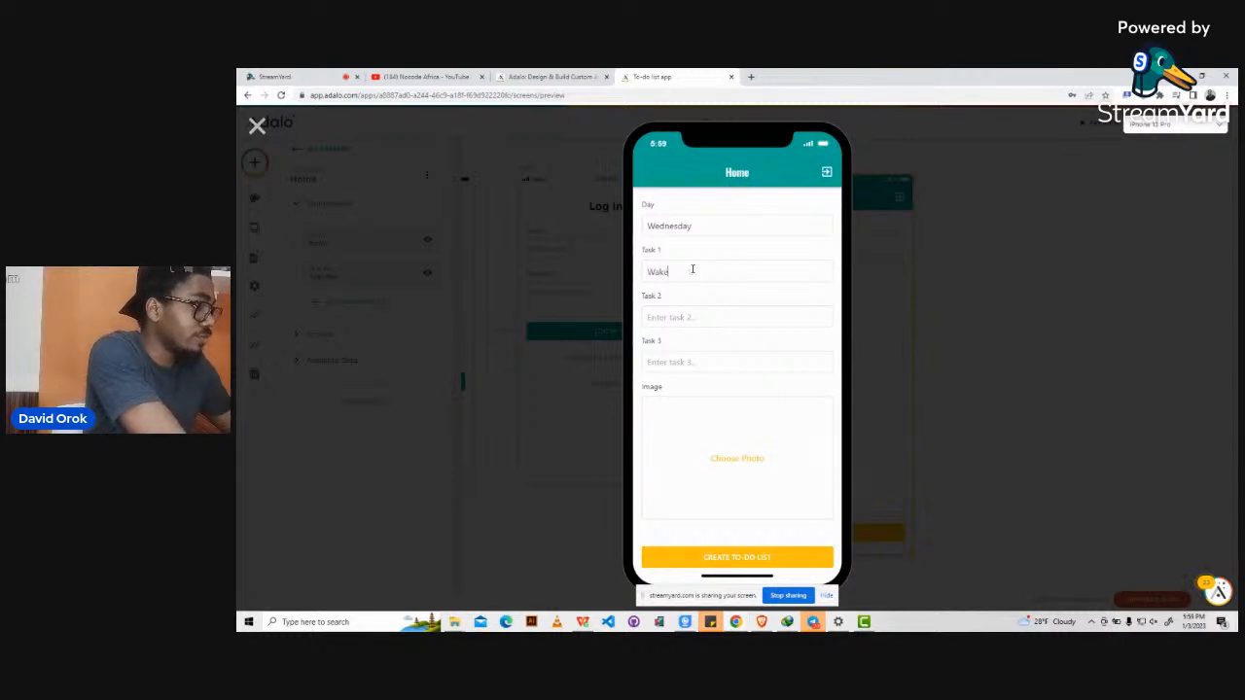
pyautogui.write(' Up from Bed')
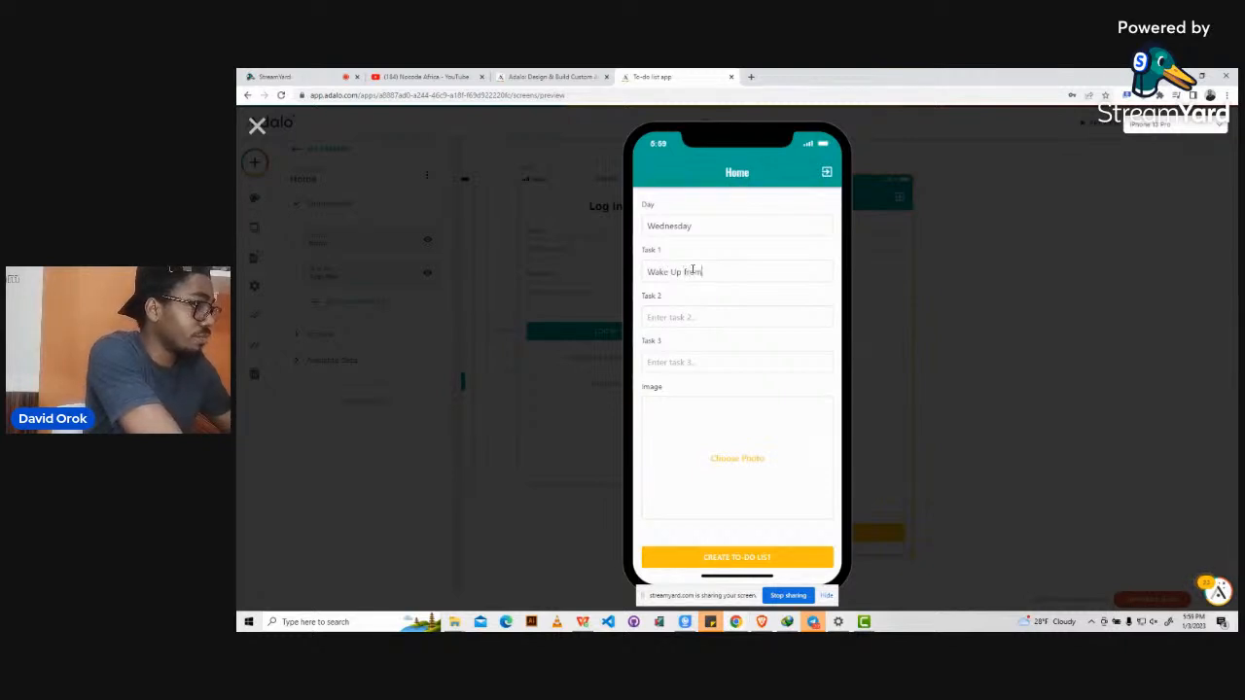
pyautogui.press('BackSpace')
pyautogui.press('BackSpace')
pyautogui.press('BackSpace')
pyautogui.press('BackSpace')
pyautogui.write('n')
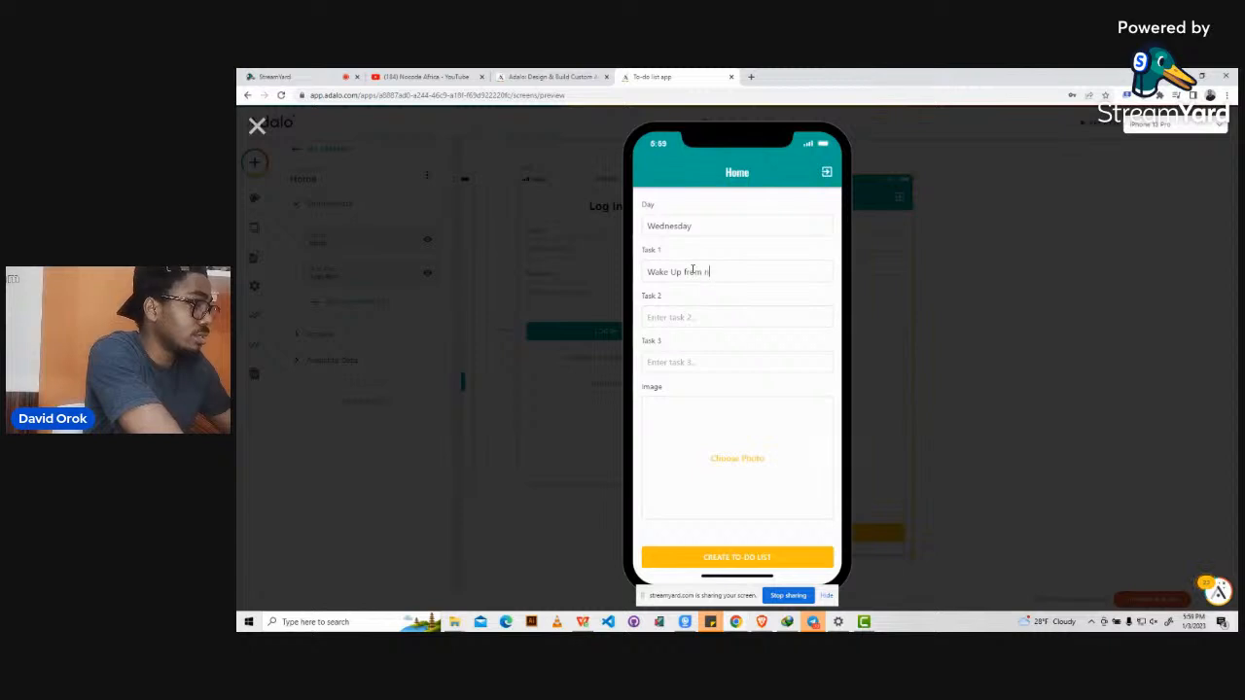
pyautogui.write('e')
pyautogui.press('BackSpace')
pyautogui.press('BackSpace')
pyautogui.write('bed')
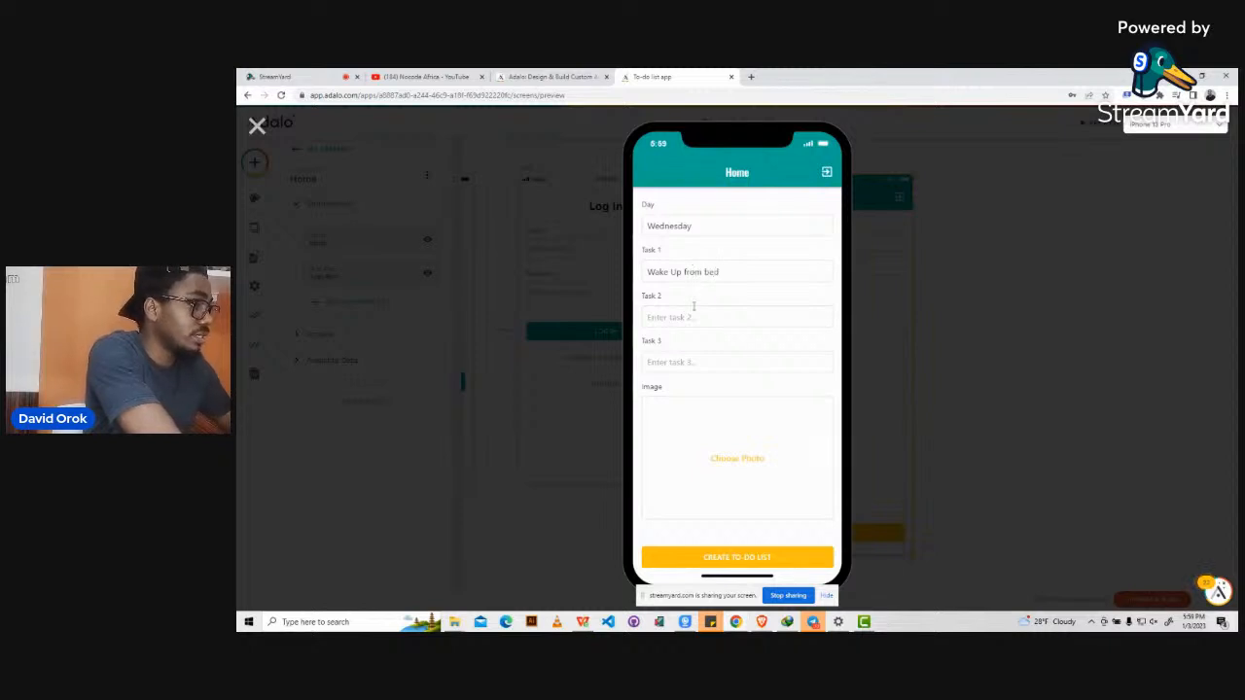
# Fill Task 2 with 'Brush my teeth' and Task 3 with 'Look at my emails'.
pyautogui.click(690, 315)
pyautogui.write('Brush')
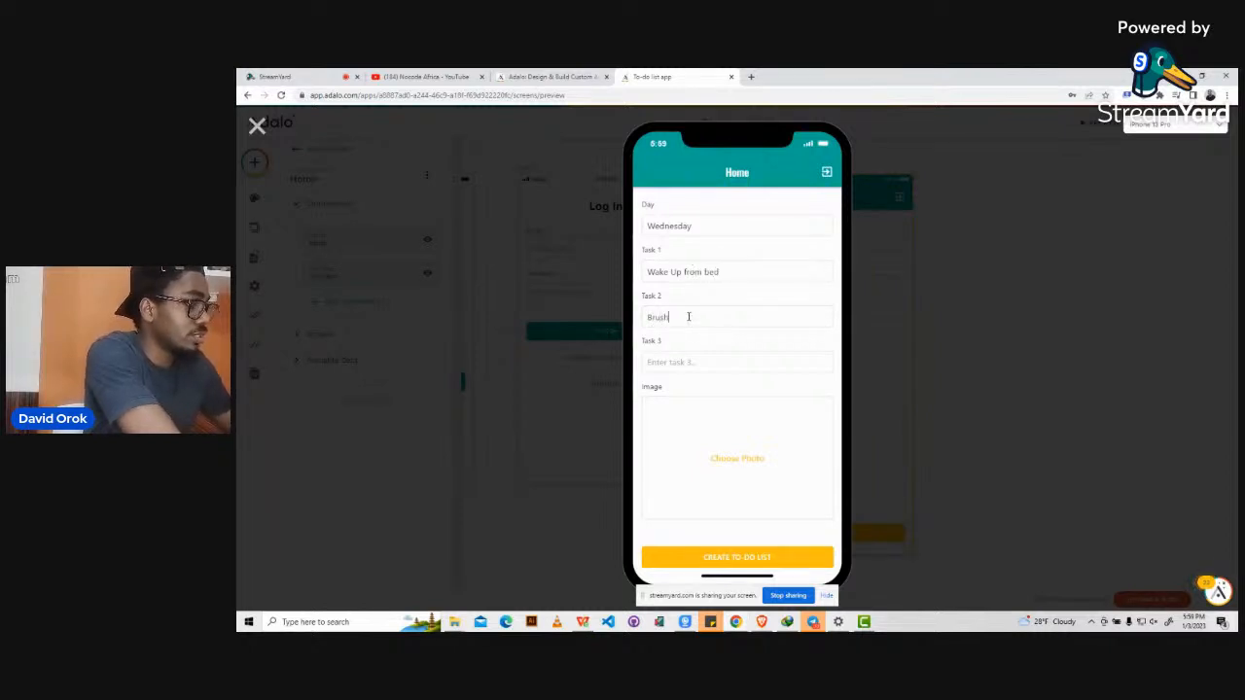
pyautogui.write(' my teeth')
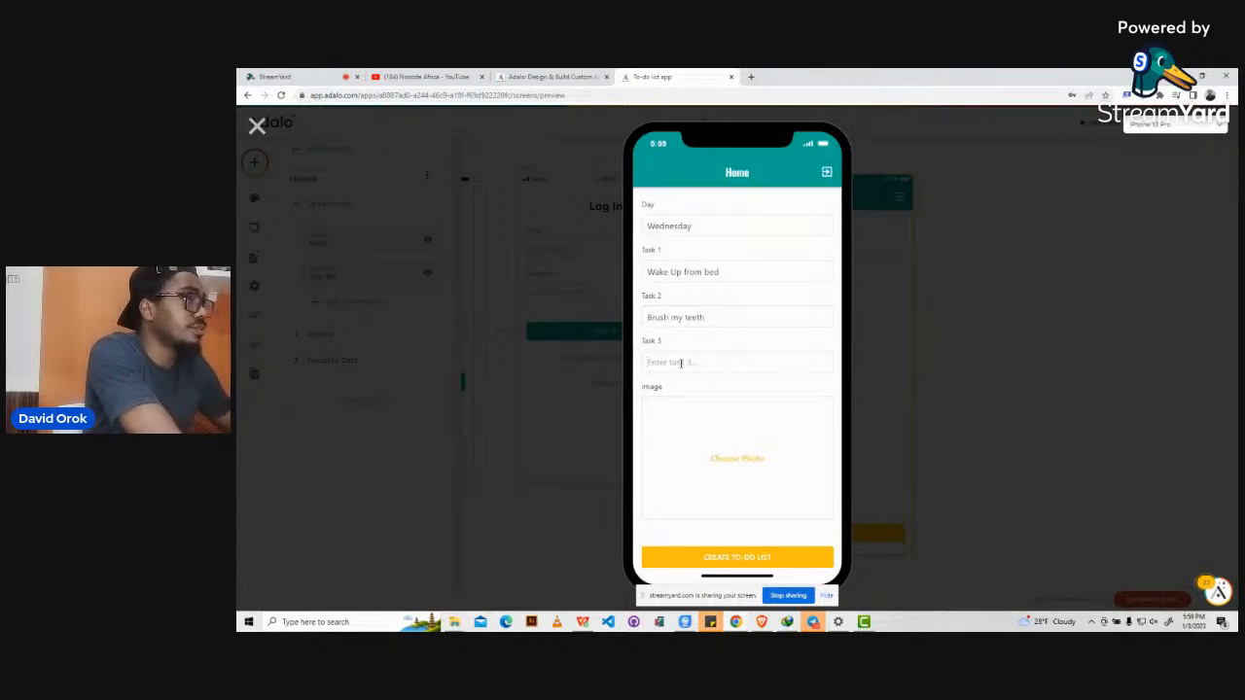
pyautogui.click(680, 363)
pyautogui.write('Look at')
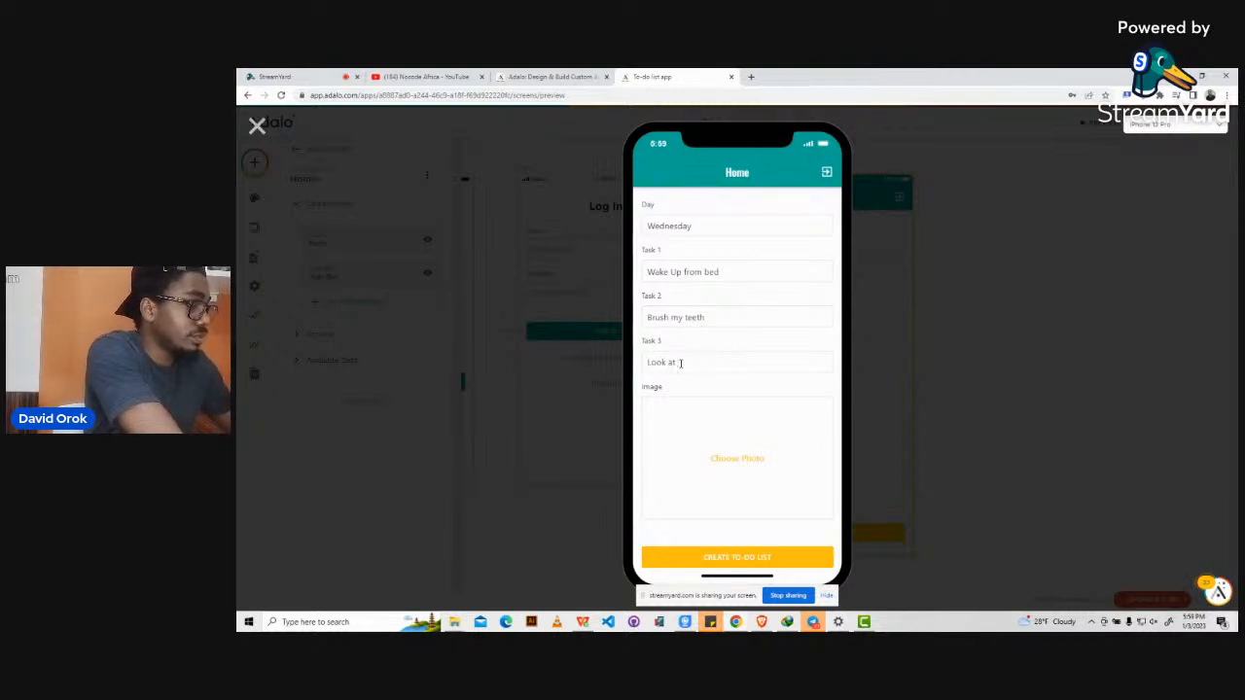
pyautogui.write(' my emails')
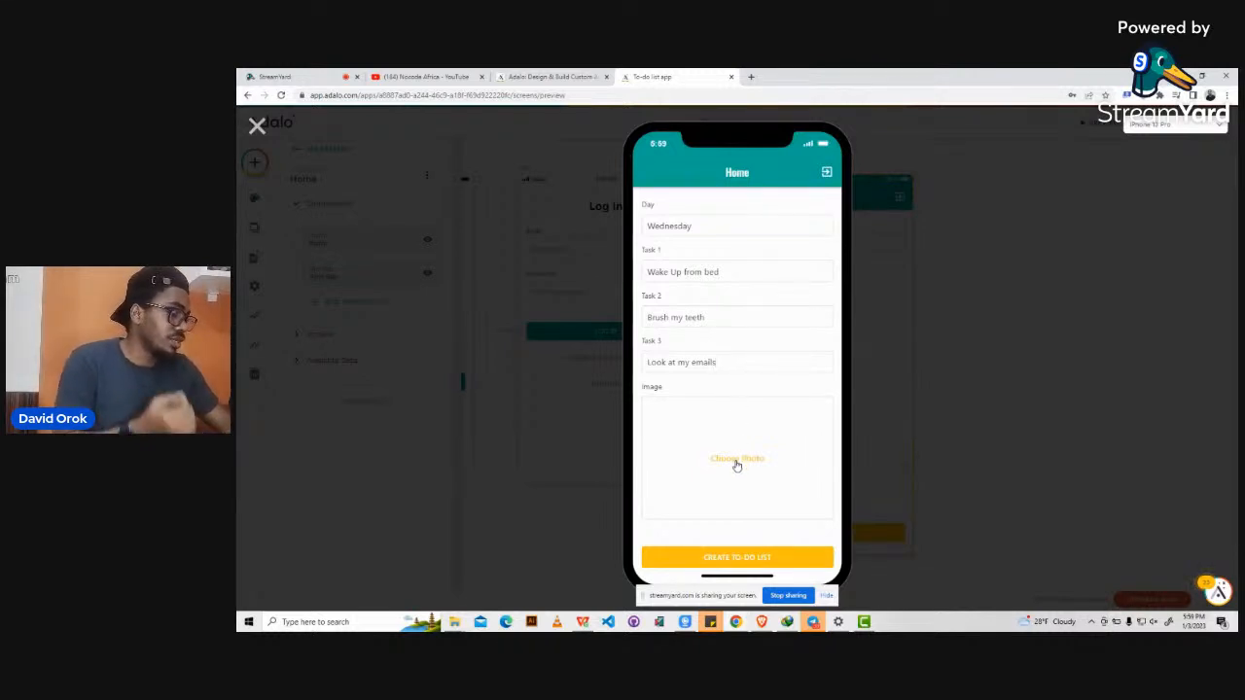
pyautogui.click(750, 76)
# Search Google for 'fried rice' and show the image results.
pyautogui.click(729, 95)
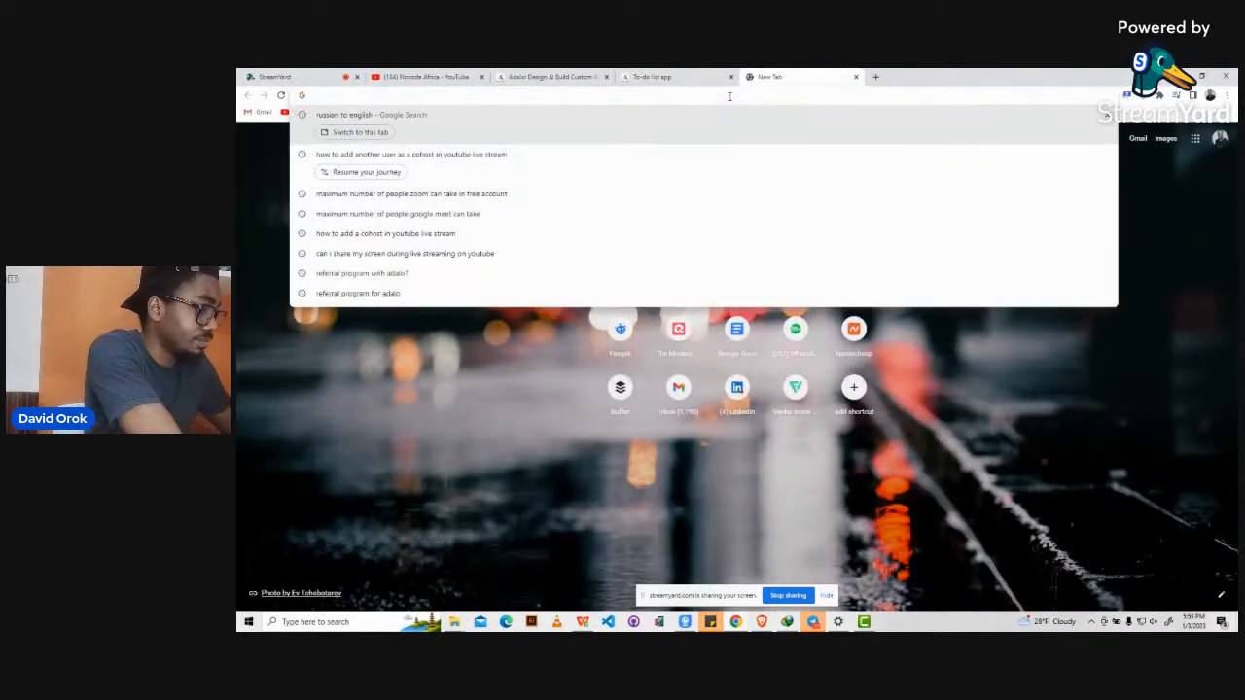
pyautogui.write('f')
pyautogui.press('BackSpace')
pyautogui.press('BackSpace')
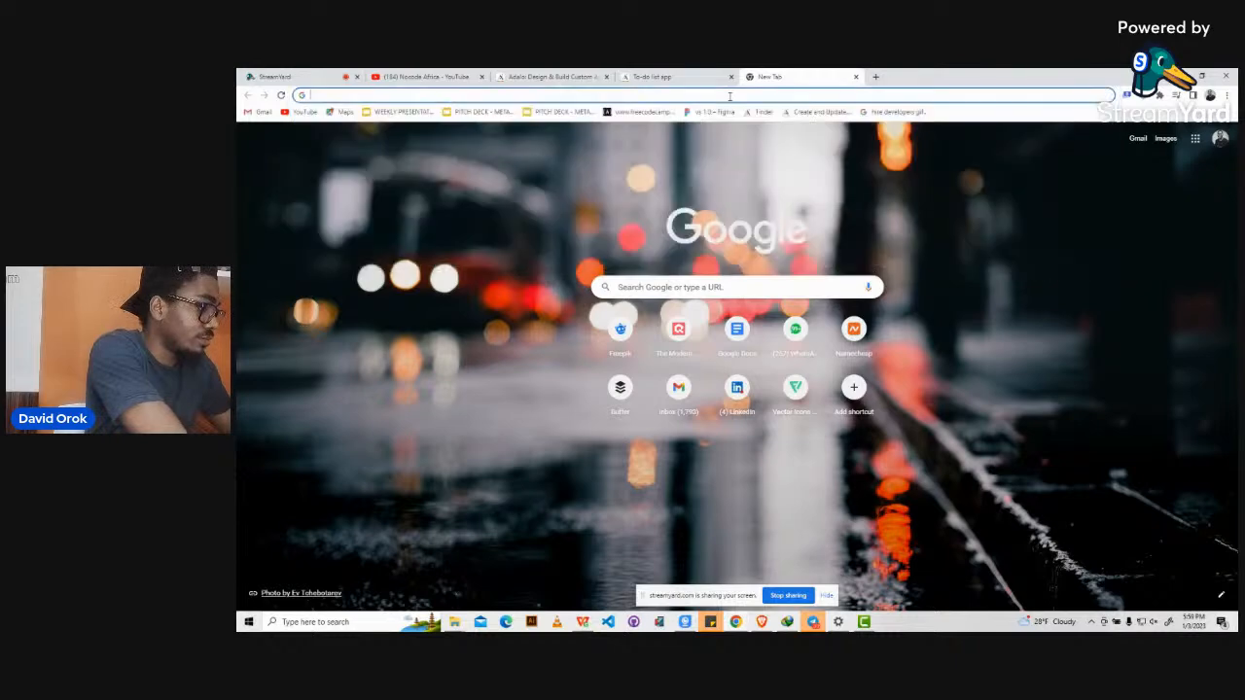
pyautogui.write('rice')
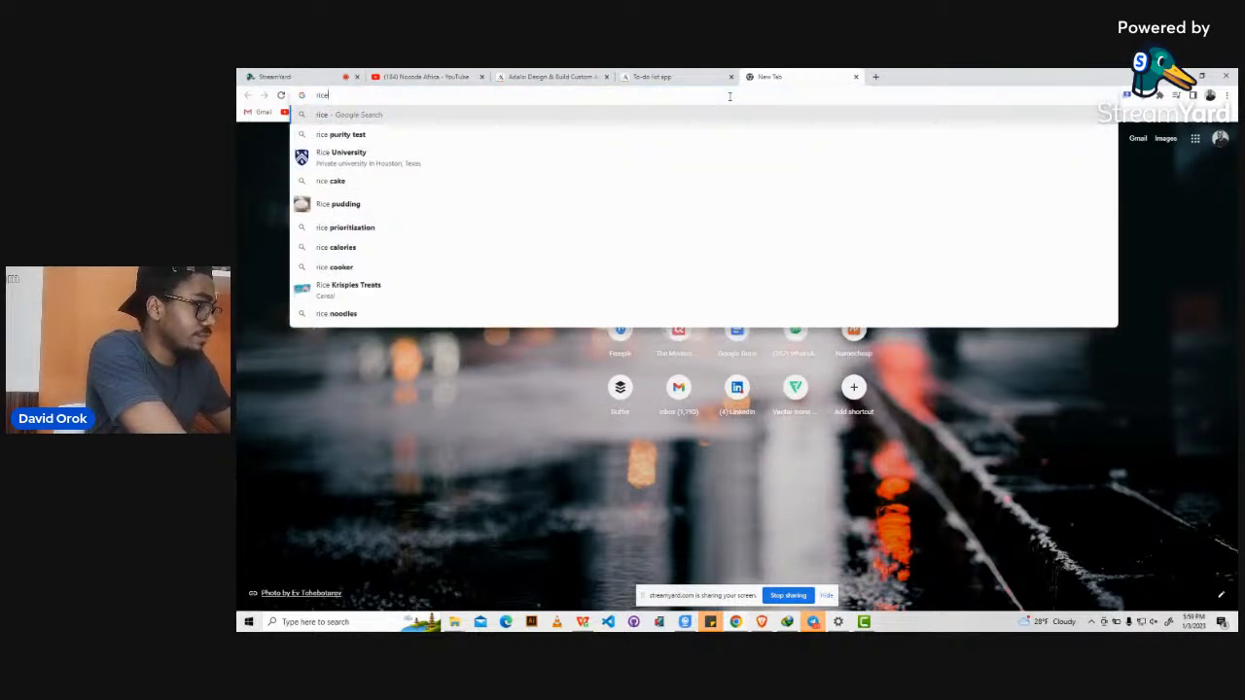
pyautogui.press('BackSpace')
pyautogui.press('BackSpace')
pyautogui.press('BackSpace')
pyautogui.press('BackSpace')
pyautogui.write('fried r')
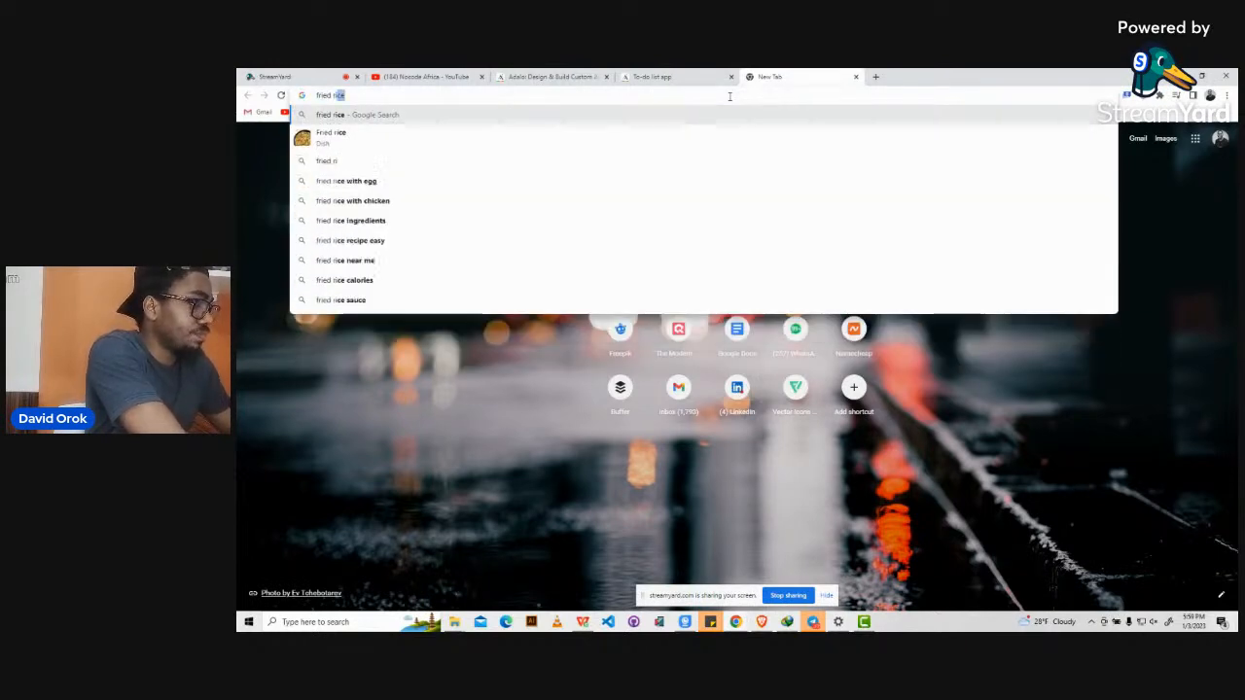
pyautogui.press('Return')
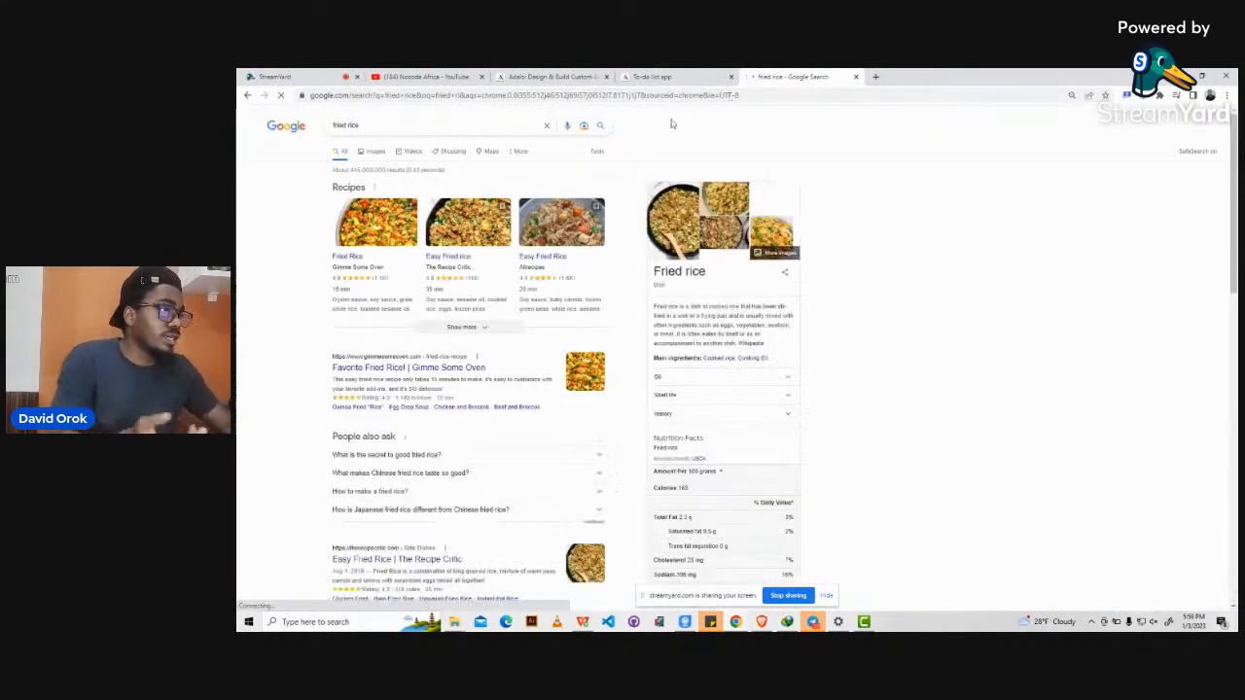
pyautogui.click(370, 153)
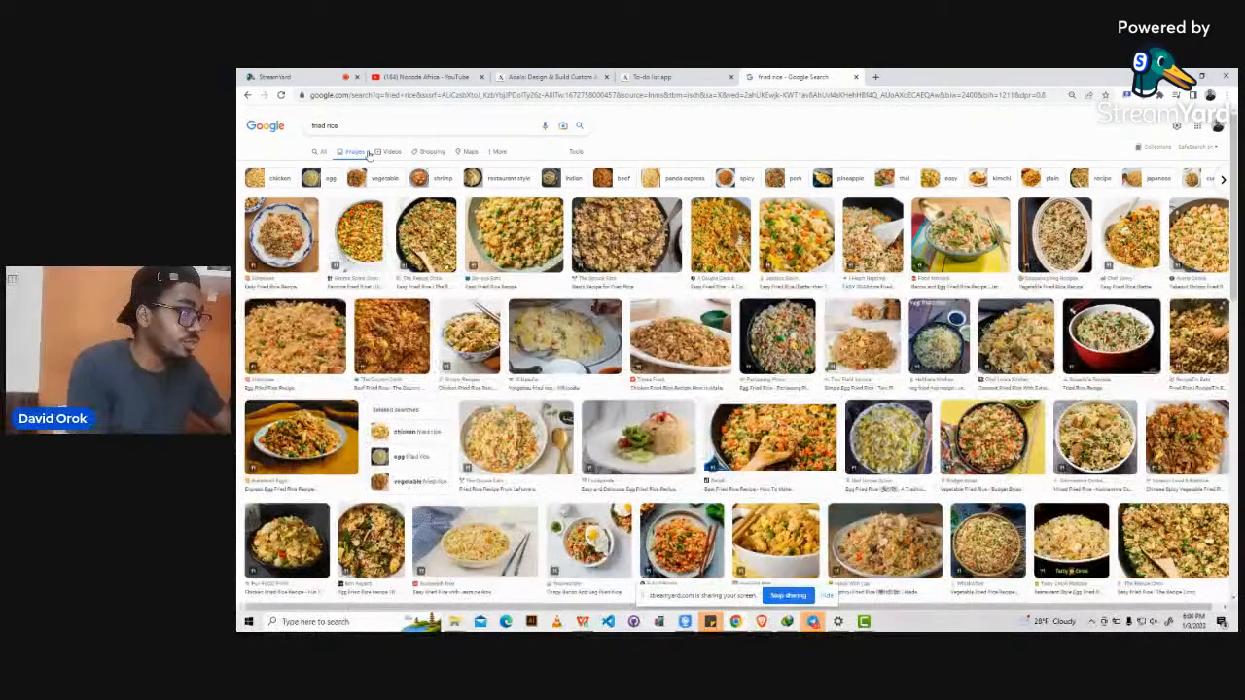
# Save the first fried rice photo to Downloads as 'fried rice.jpg'.
pyautogui.click(302, 240)
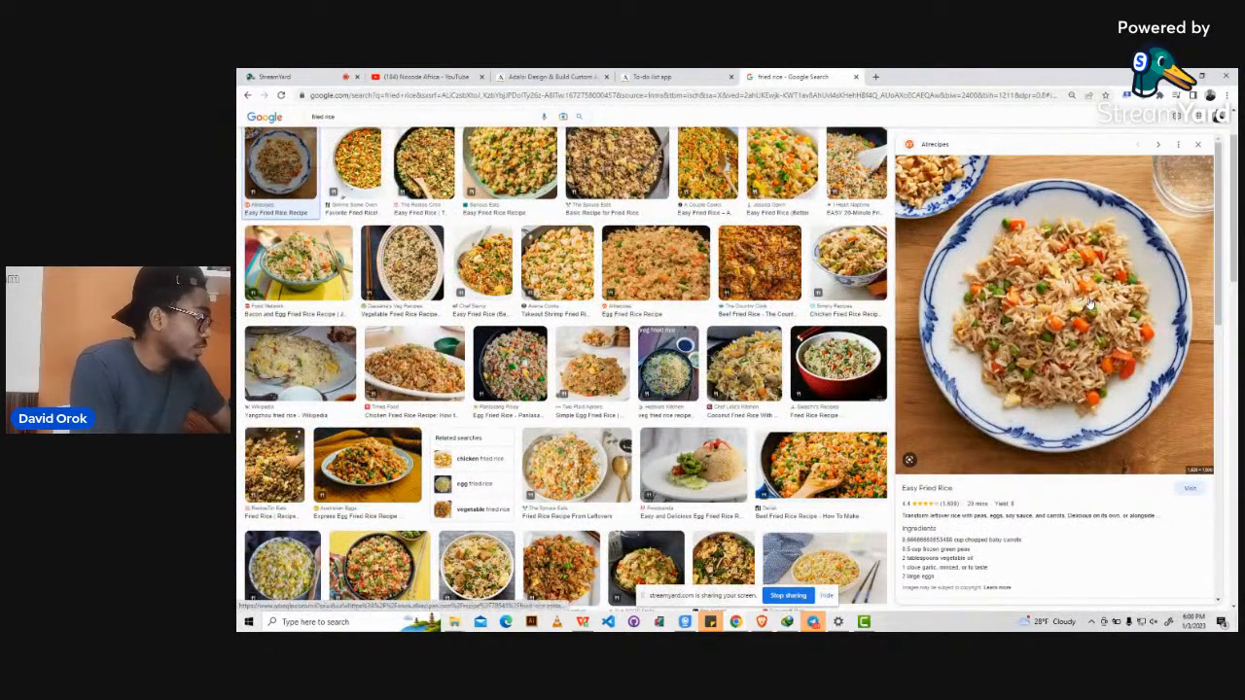
pyautogui.rightClick(1089, 302)
pyautogui.click(1128, 409)
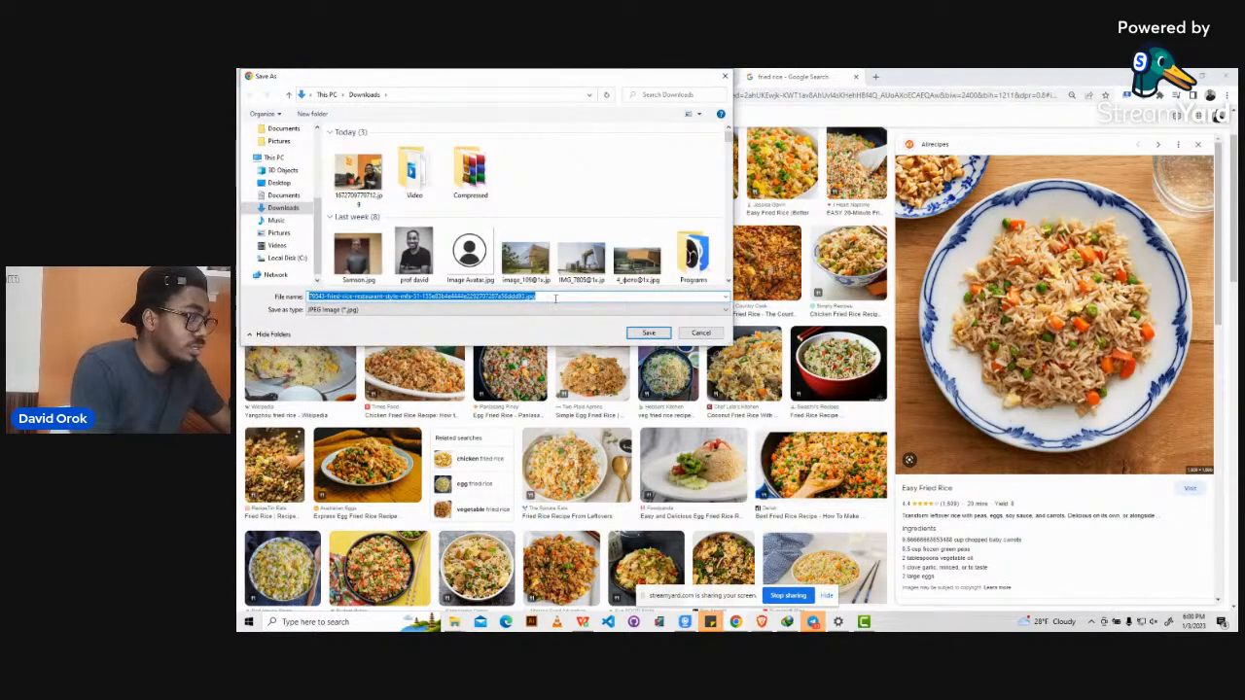
pyautogui.write('fried r')
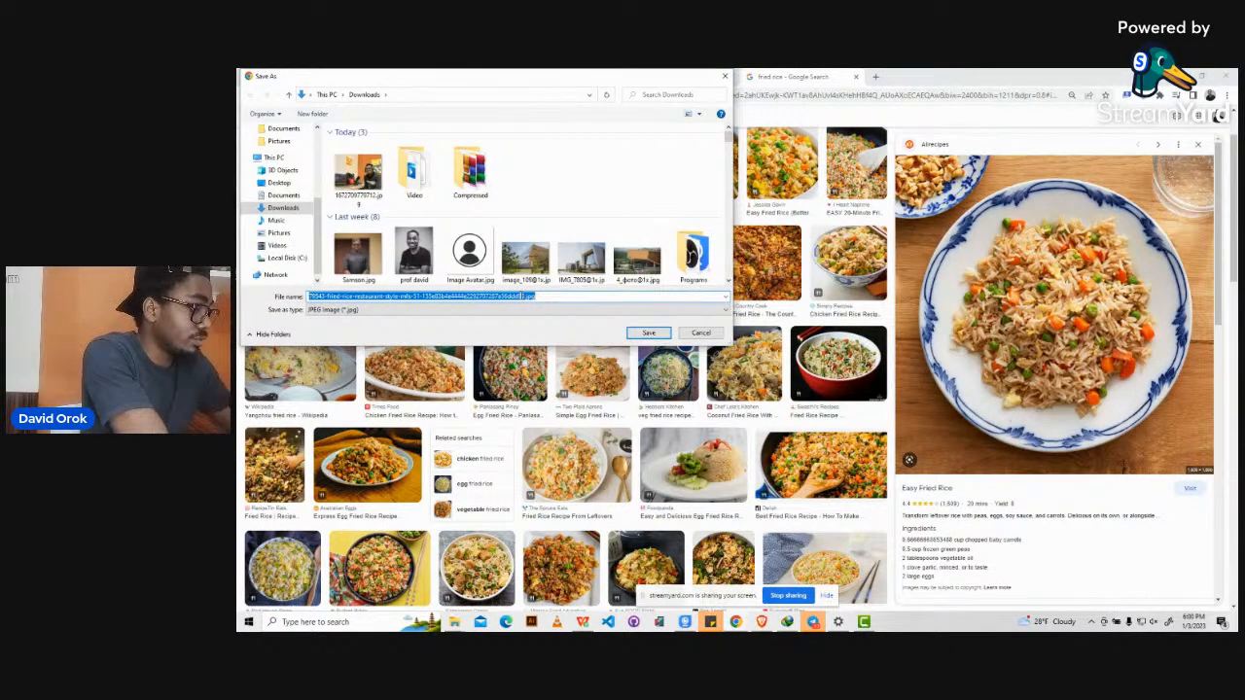
pyautogui.write('ice')
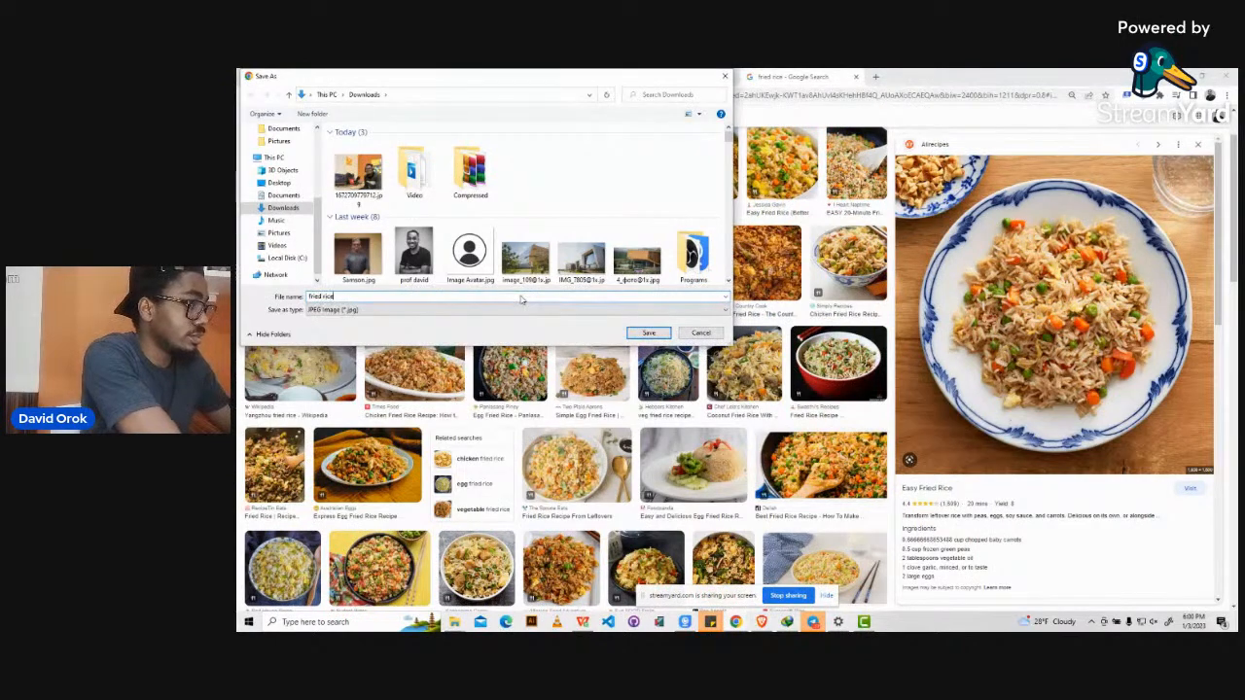
pyautogui.press('Return')
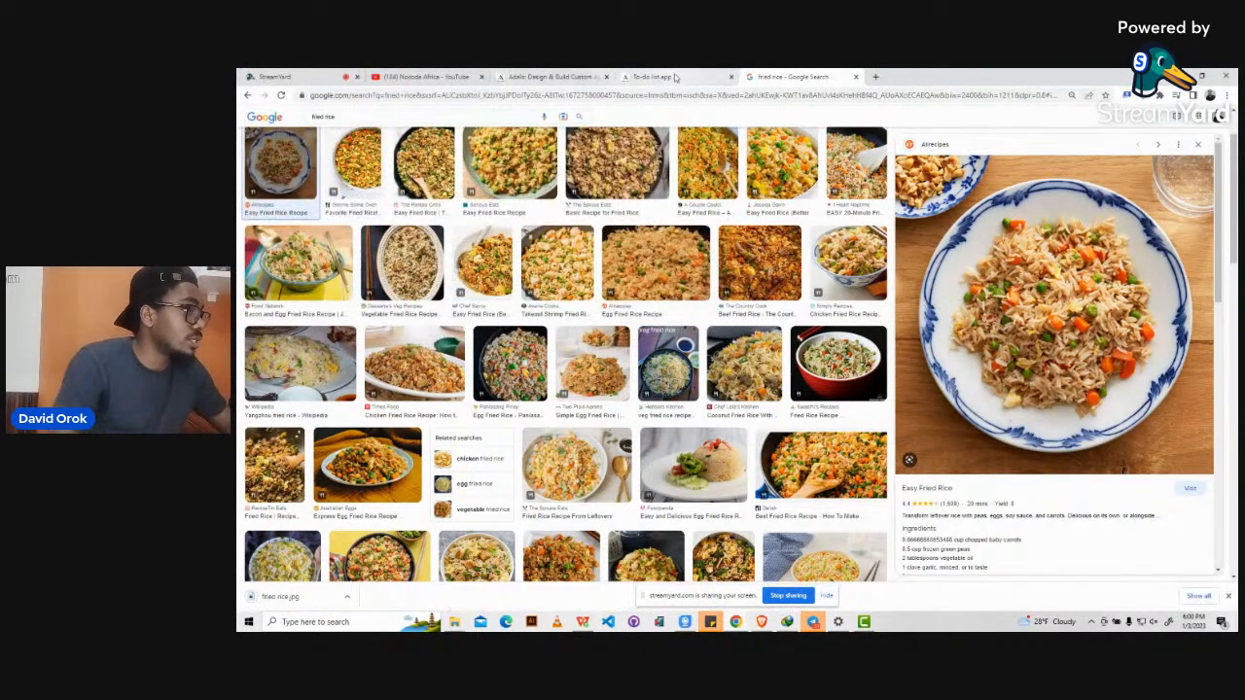
pyautogui.click(654, 76)
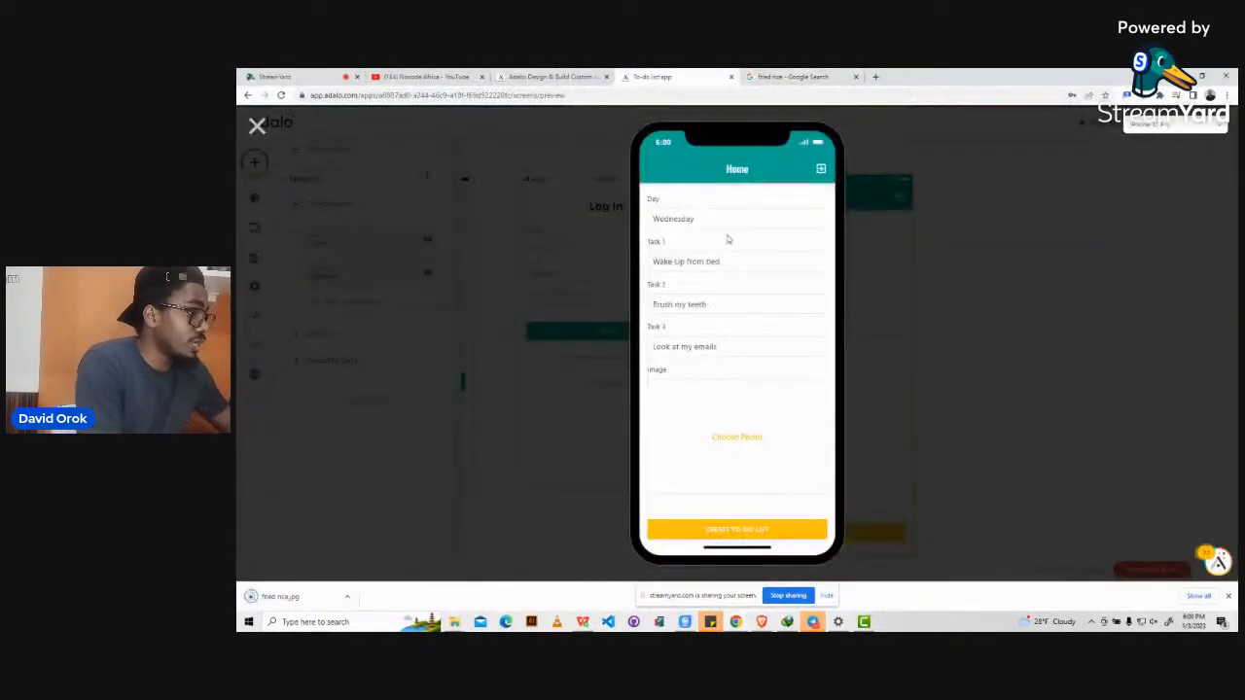
# Attach fried rice.jpg to the Image field and submit the form to create the to-do entry.
pyautogui.click(736, 443)
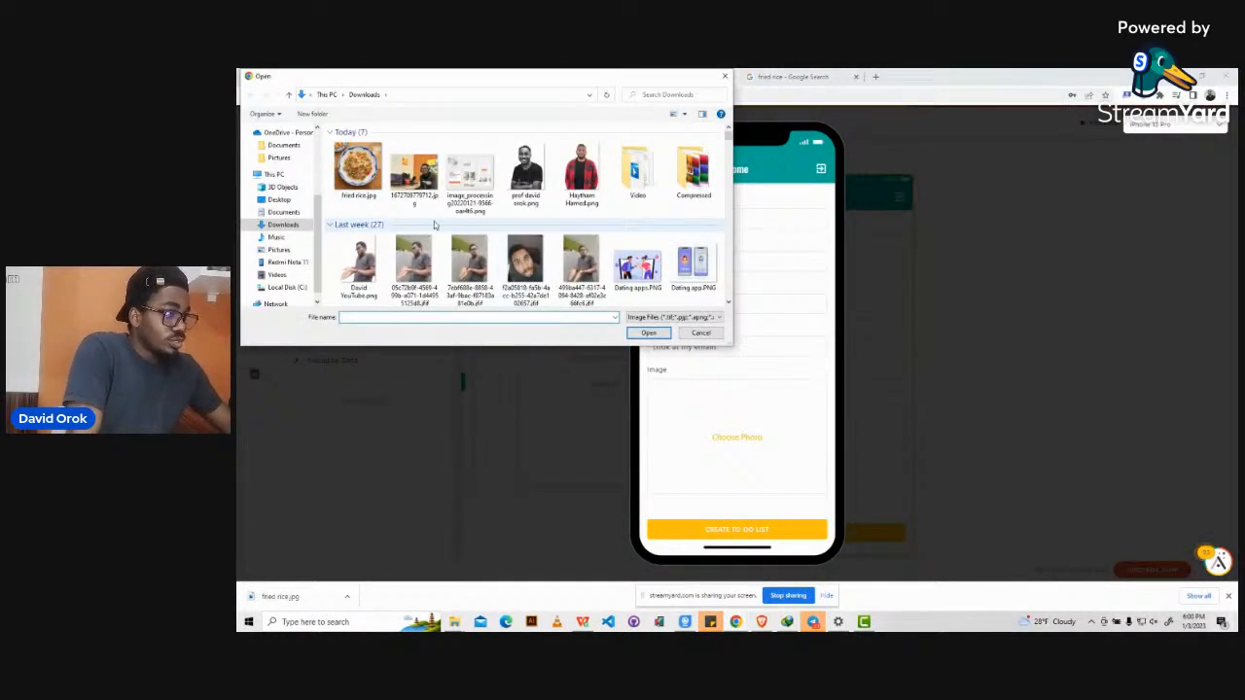
pyautogui.click(359, 168)
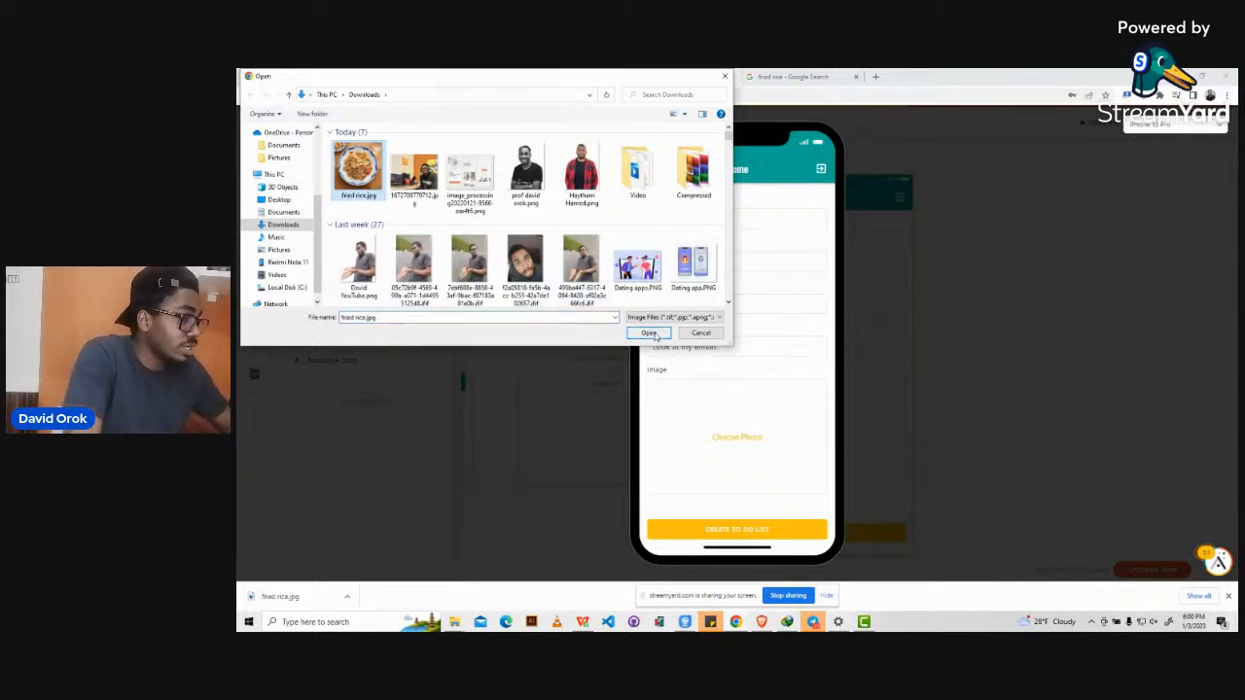
pyautogui.click(649, 333)
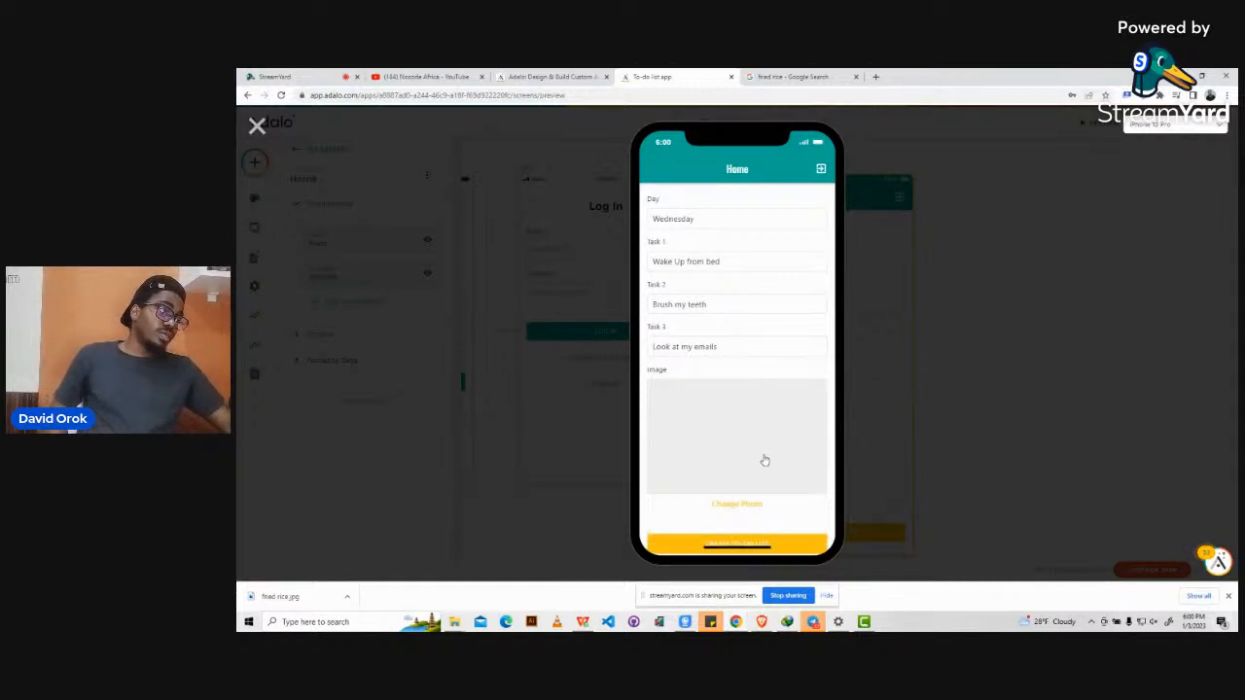
pyautogui.scroll(-1, 793, 523)
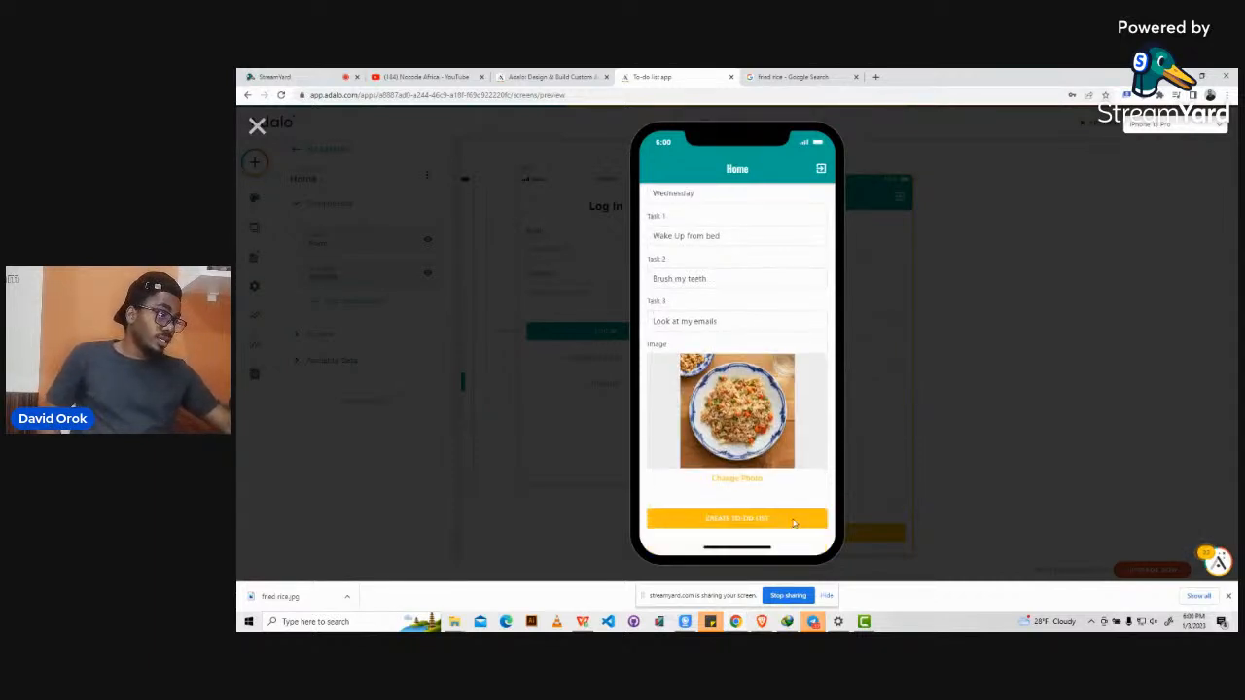
pyautogui.click(758, 521)
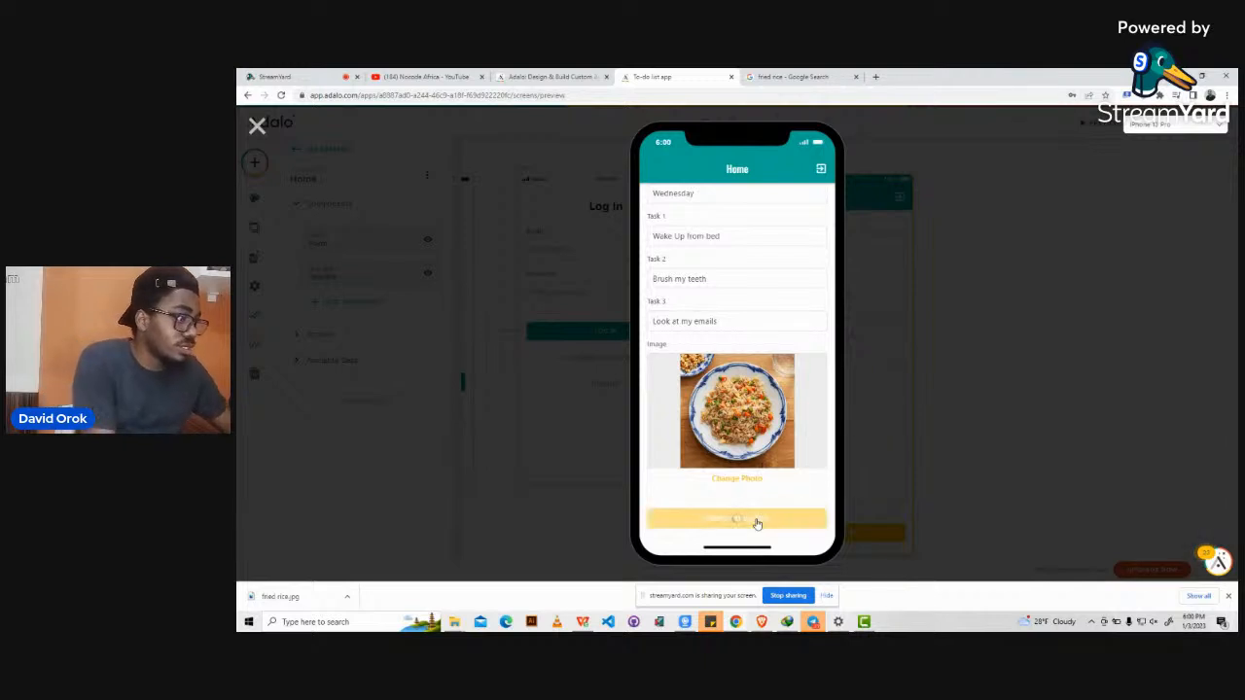
pyautogui.click(758, 521)
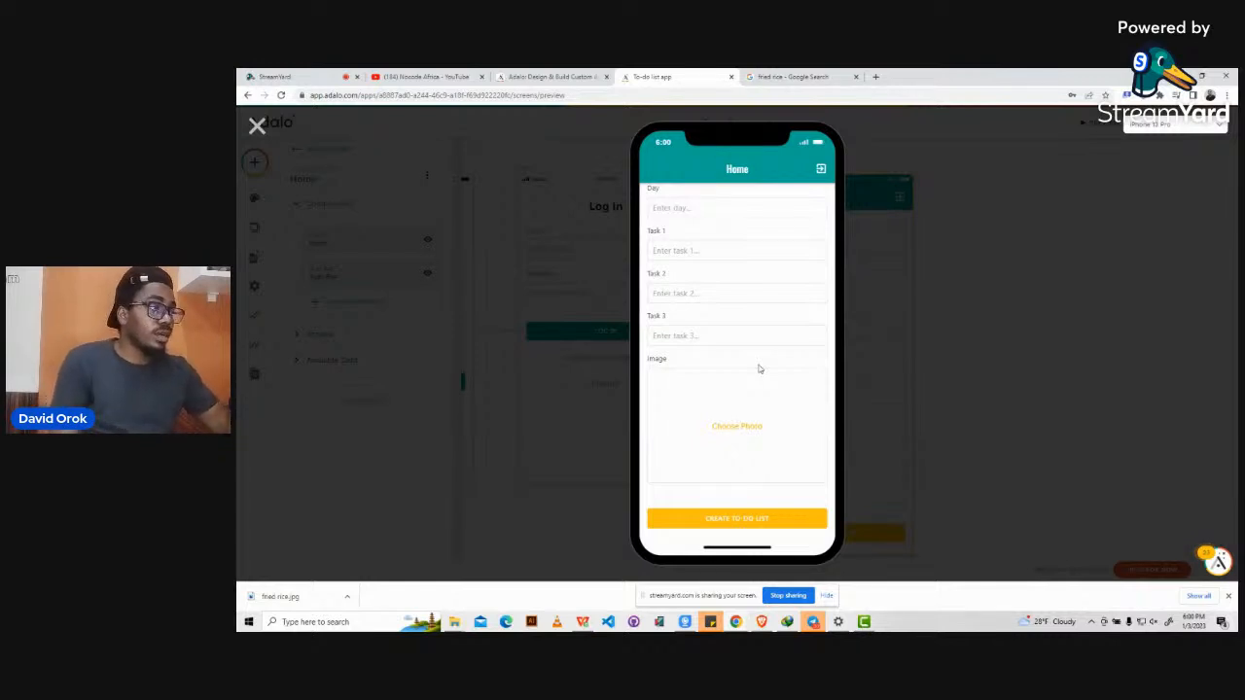
pyautogui.scroll(1, 760, 368)
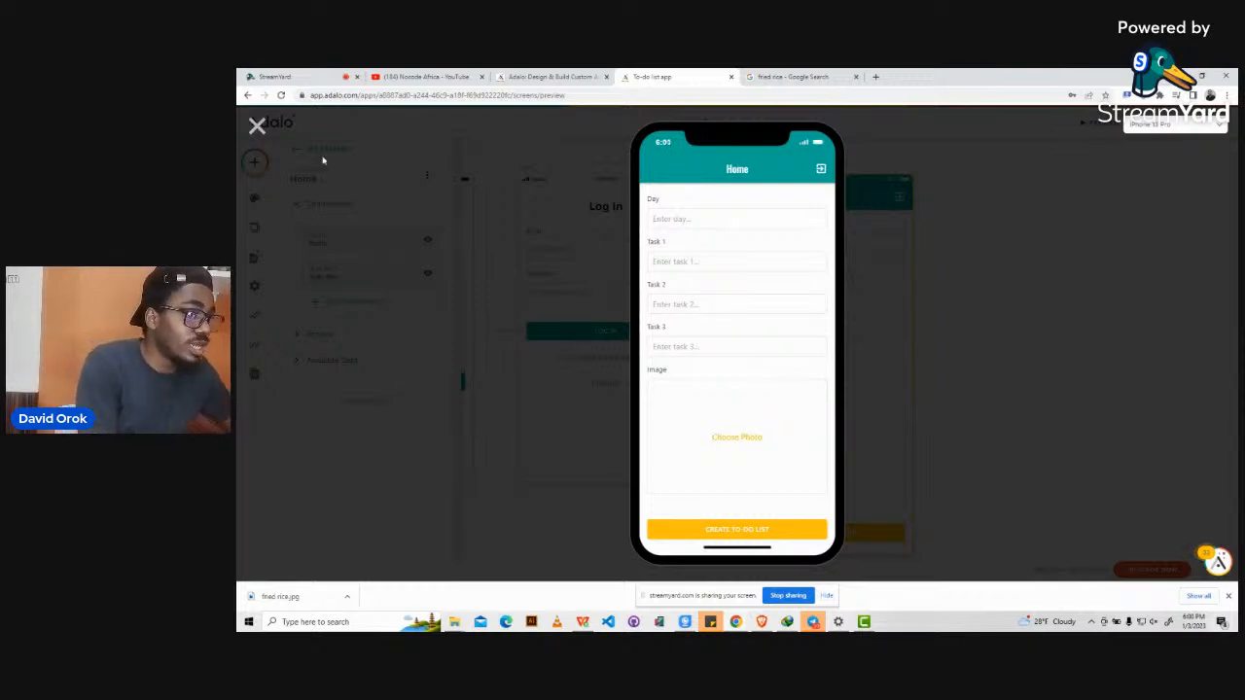
# Close the preview, dismiss Chrome's password prompts, and show the component library.
pyautogui.click(256, 127)
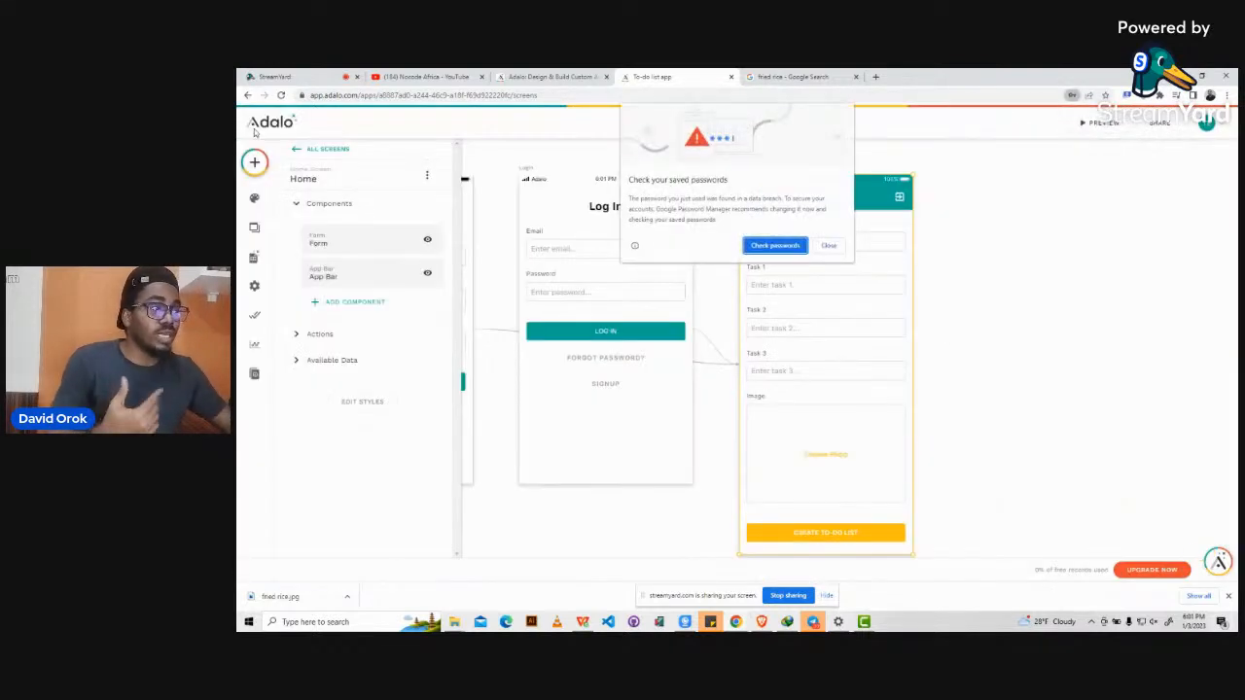
pyautogui.click(828, 245)
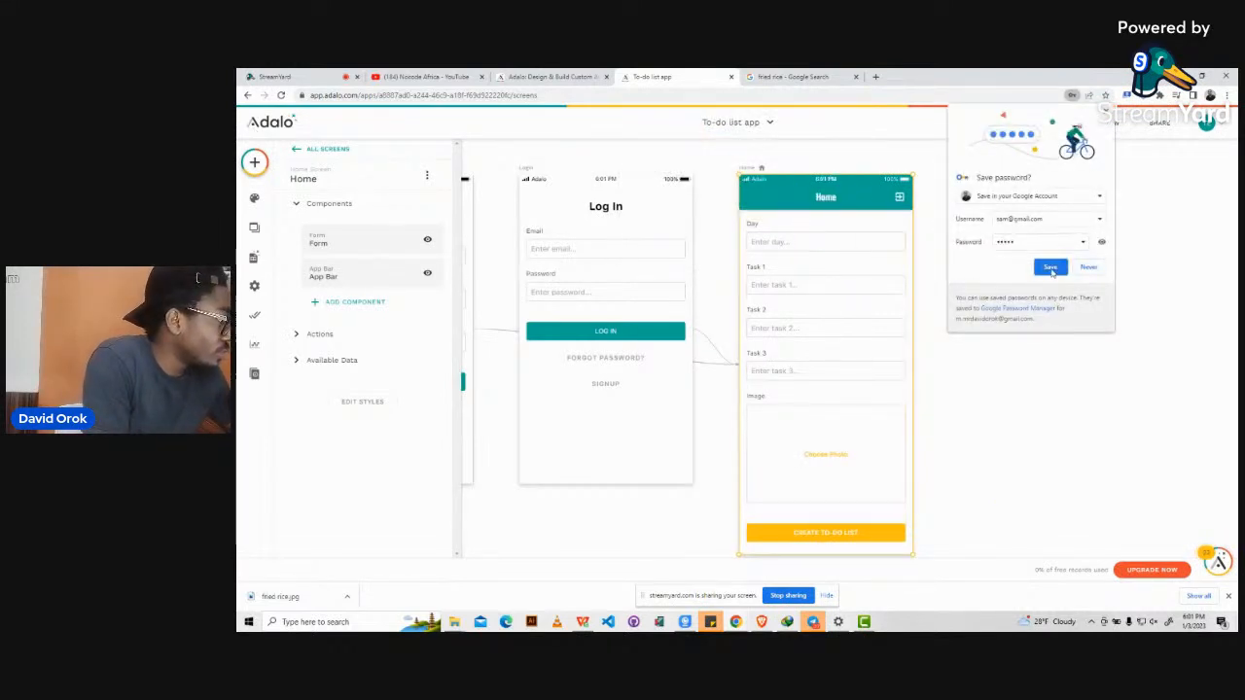
pyautogui.click(1050, 268)
pyautogui.hscroll(3, 945, 240)
pyautogui.click(873, 257)
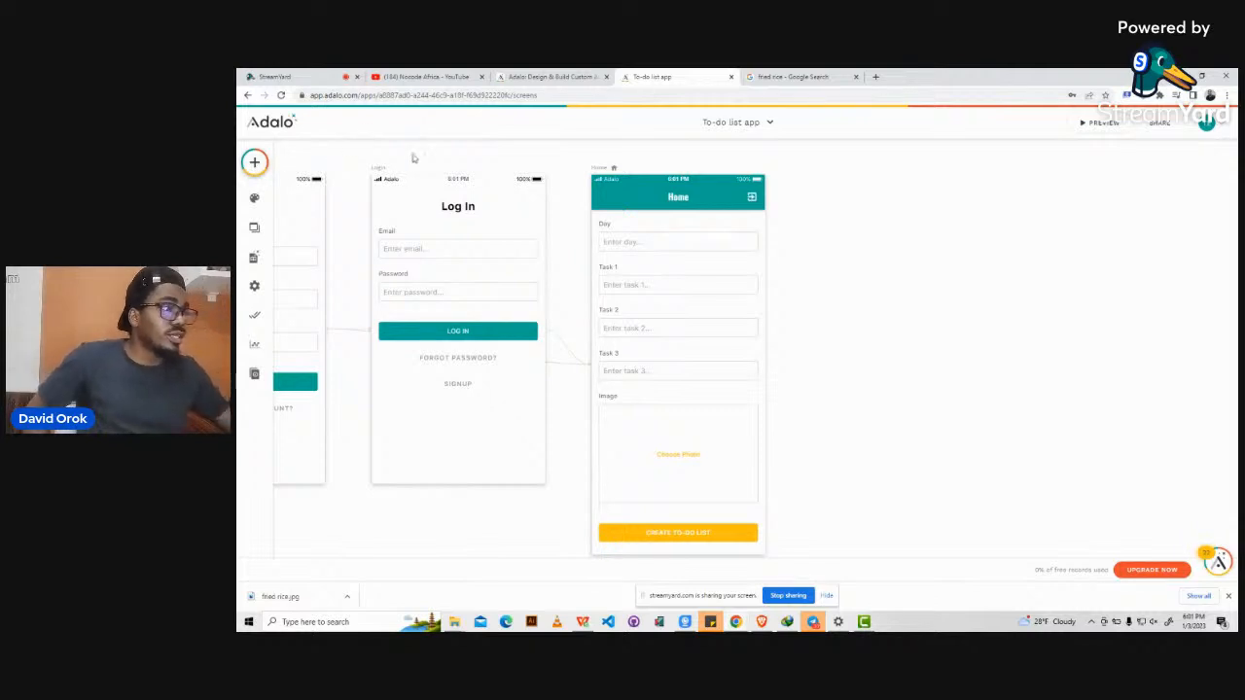
pyautogui.hscroll(-2, 412, 158)
pyautogui.scroll(-1, 412, 158)
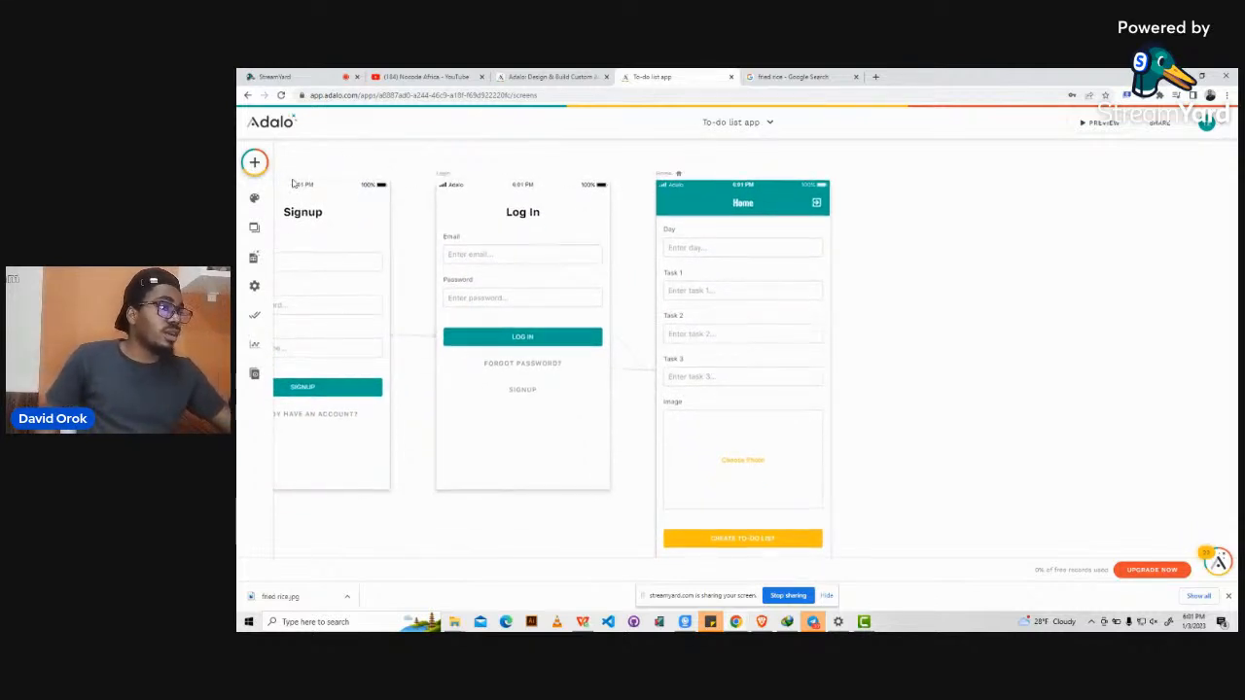
pyautogui.click(255, 164)
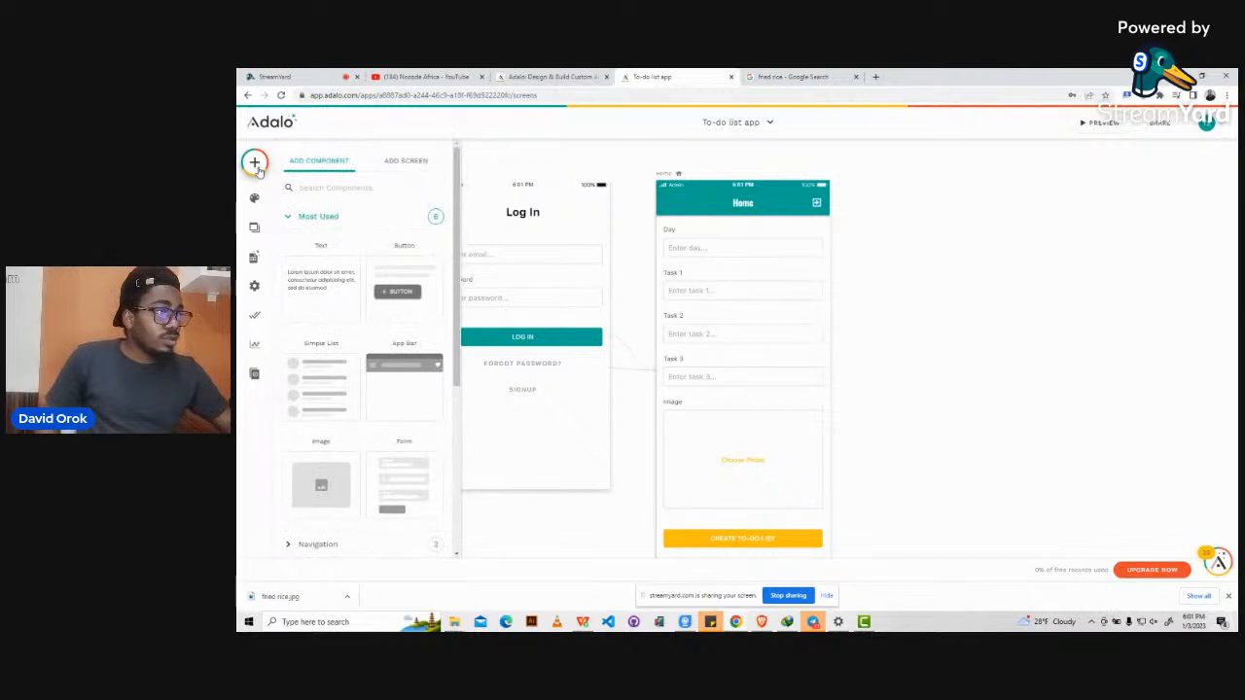
# Create a new App Bar screen named 'To-do list details'.
pyautogui.click(408, 162)
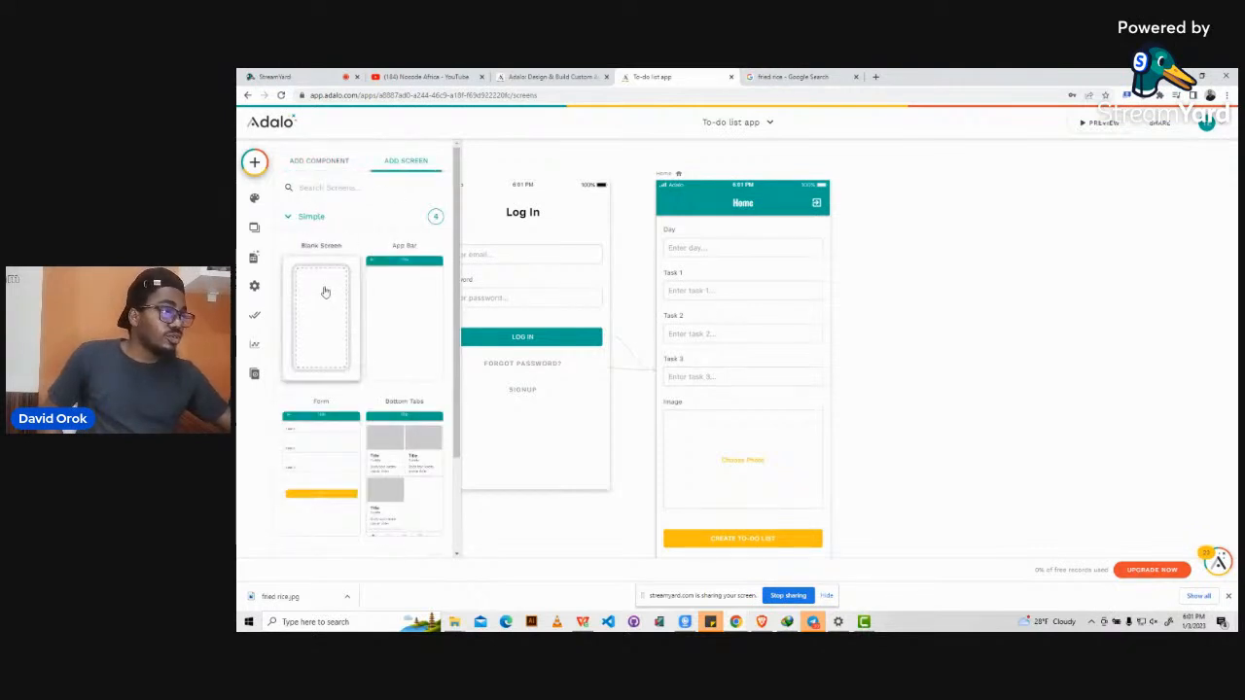
pyautogui.click(397, 293)
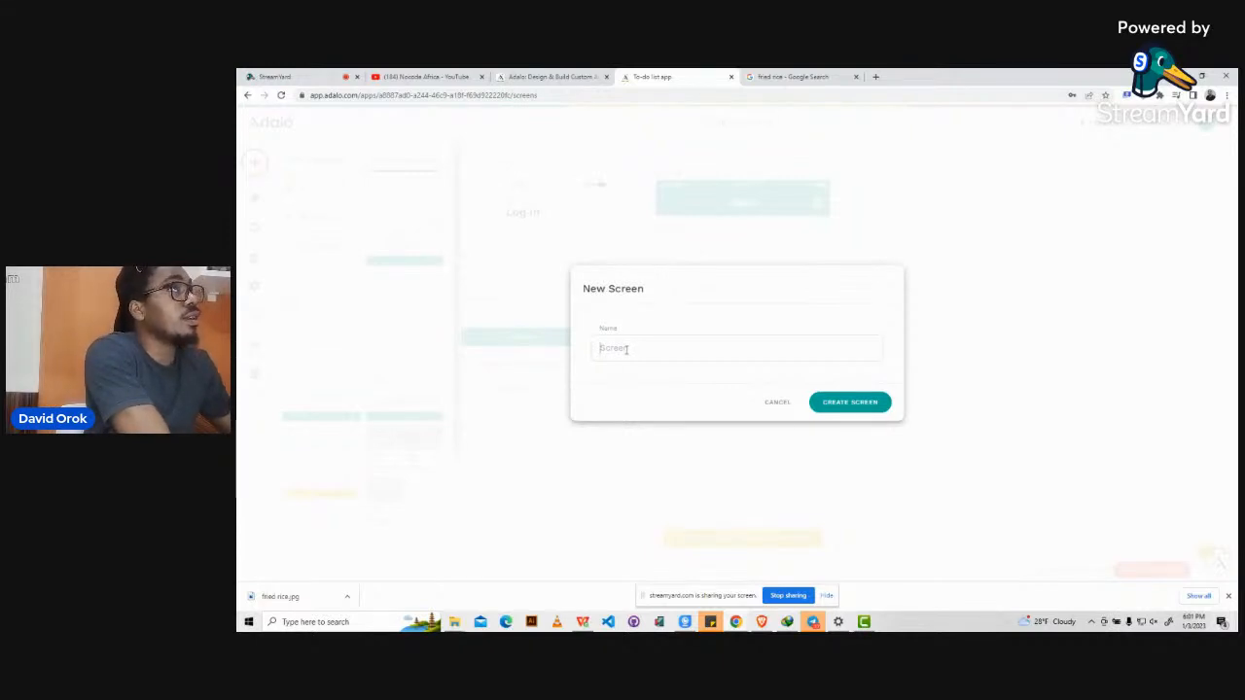
pyautogui.write('To')
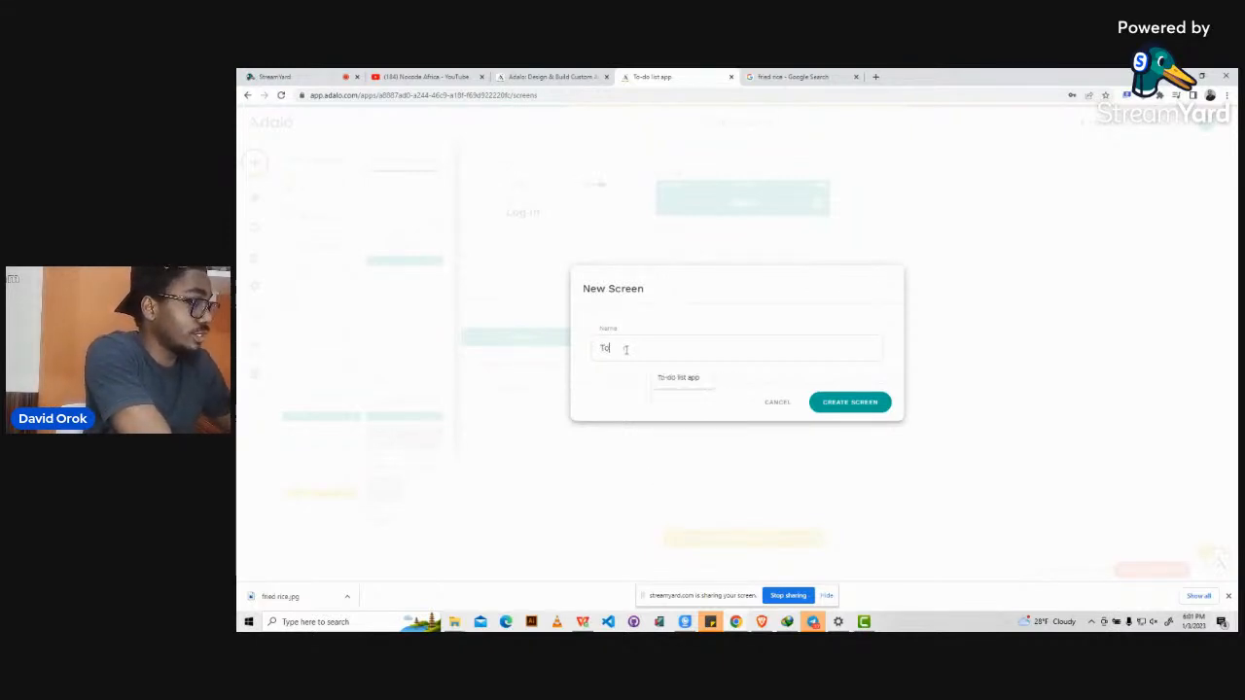
pyautogui.write('-do')
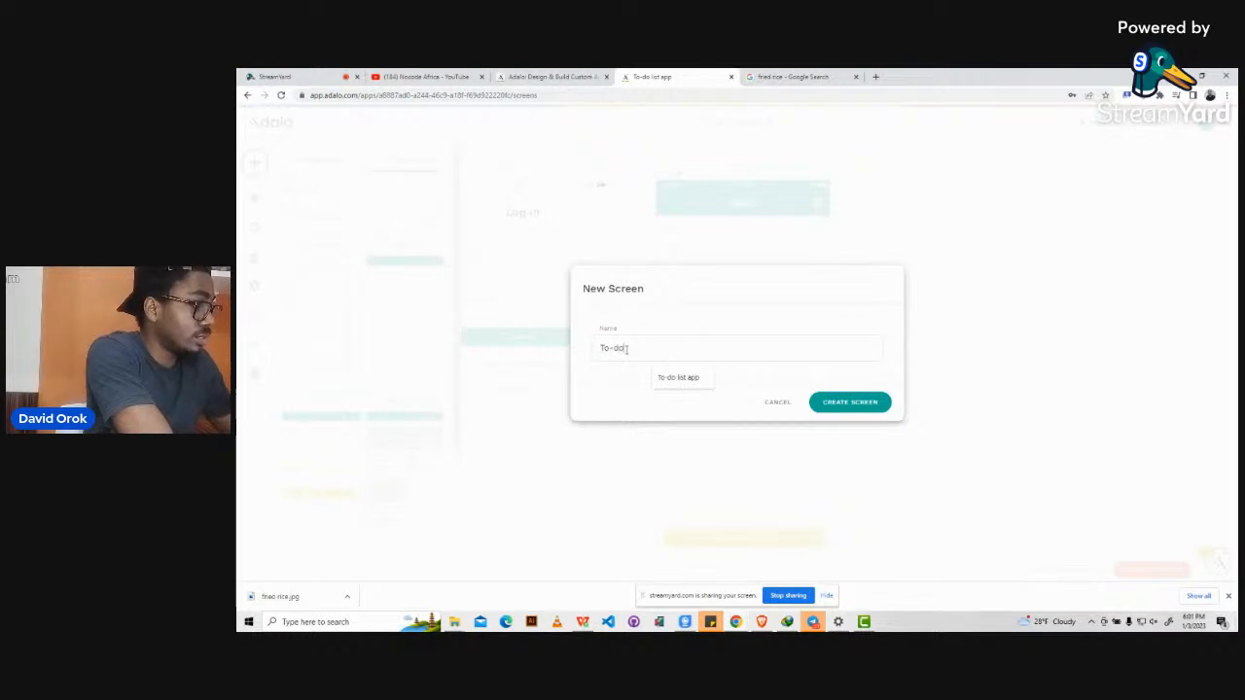
pyautogui.write(' list detail')
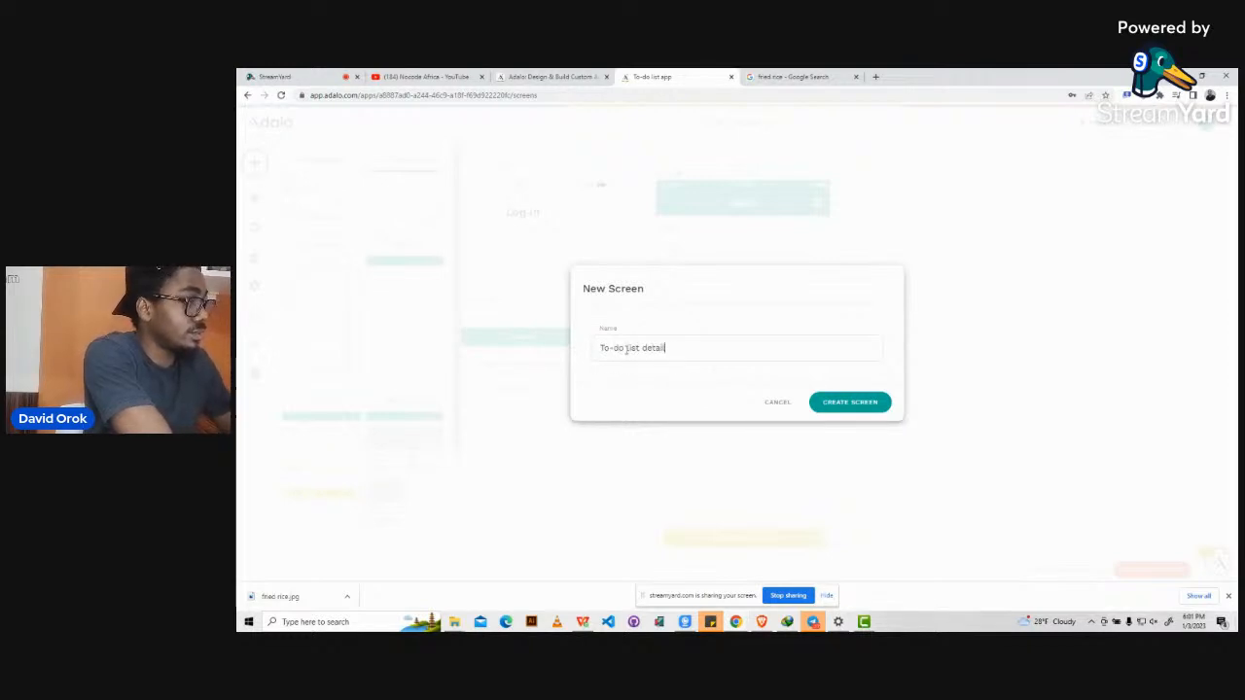
pyautogui.write('s')
pyautogui.press('Return')
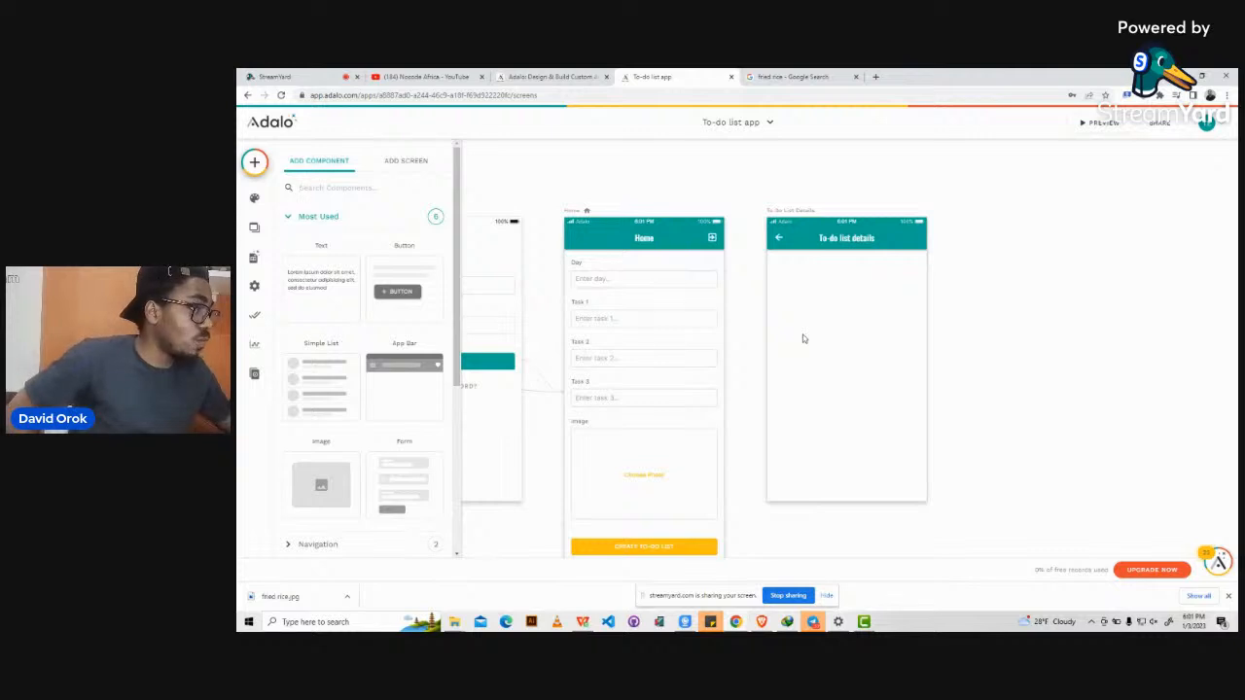
# Expand the Lists components and drop a Custom List onto the To-do list details screen.
pyautogui.scroll(-1, 803, 339)
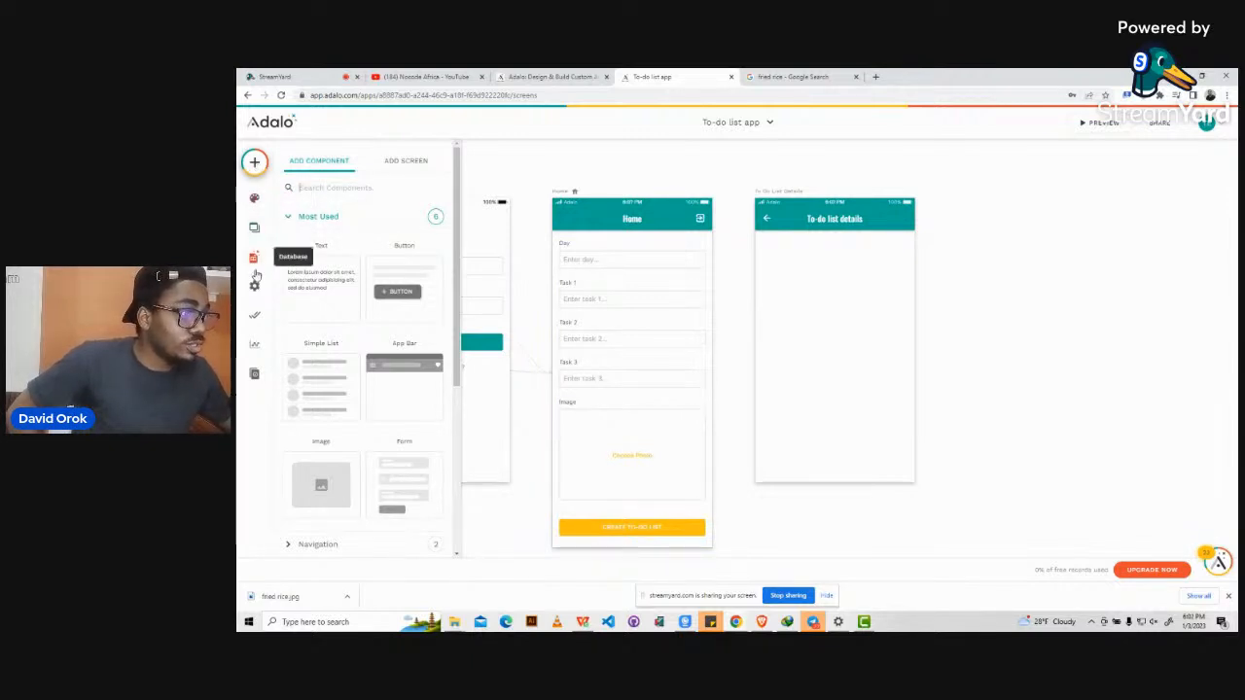
pyautogui.click(254, 162)
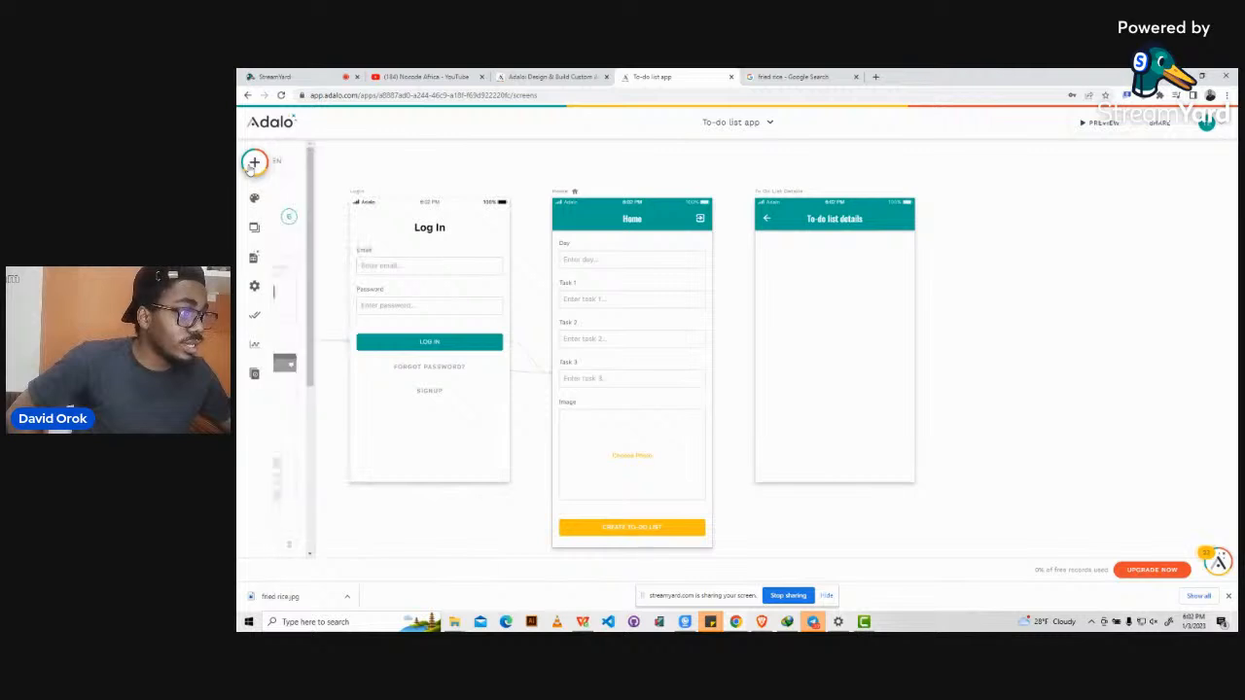
pyautogui.click(254, 163)
pyautogui.scroll(-2, 327, 330)
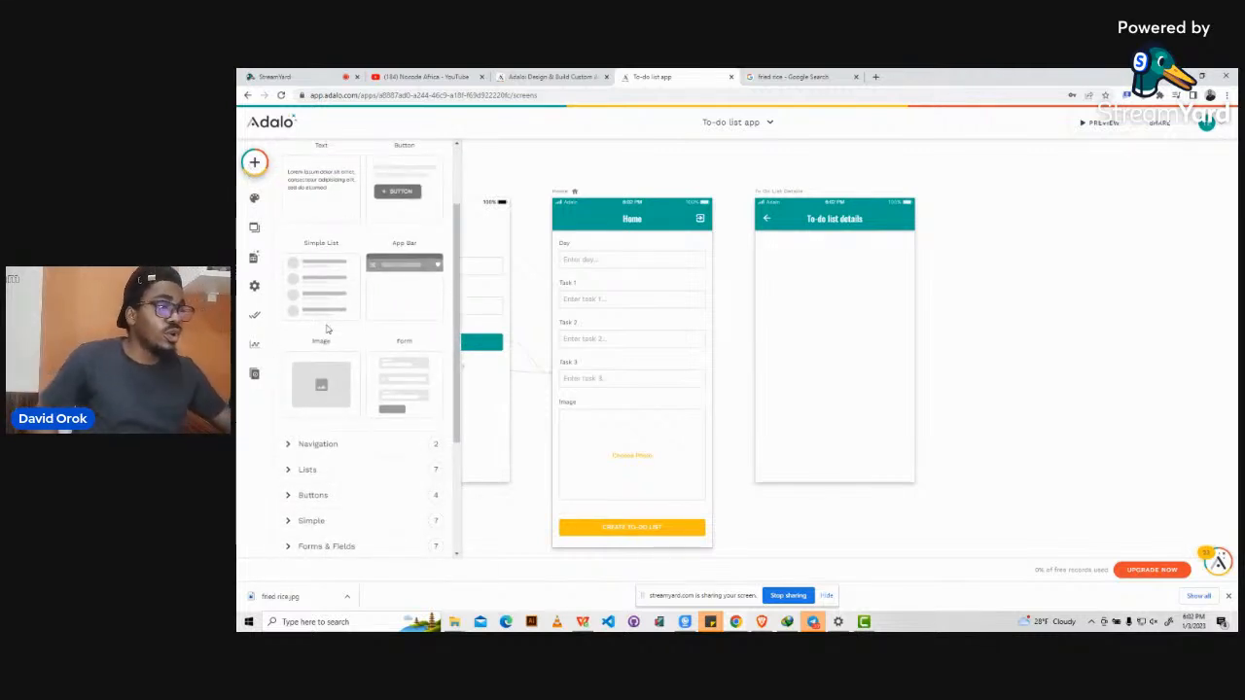
pyautogui.click(288, 470)
pyautogui.scroll(-3, 331, 438)
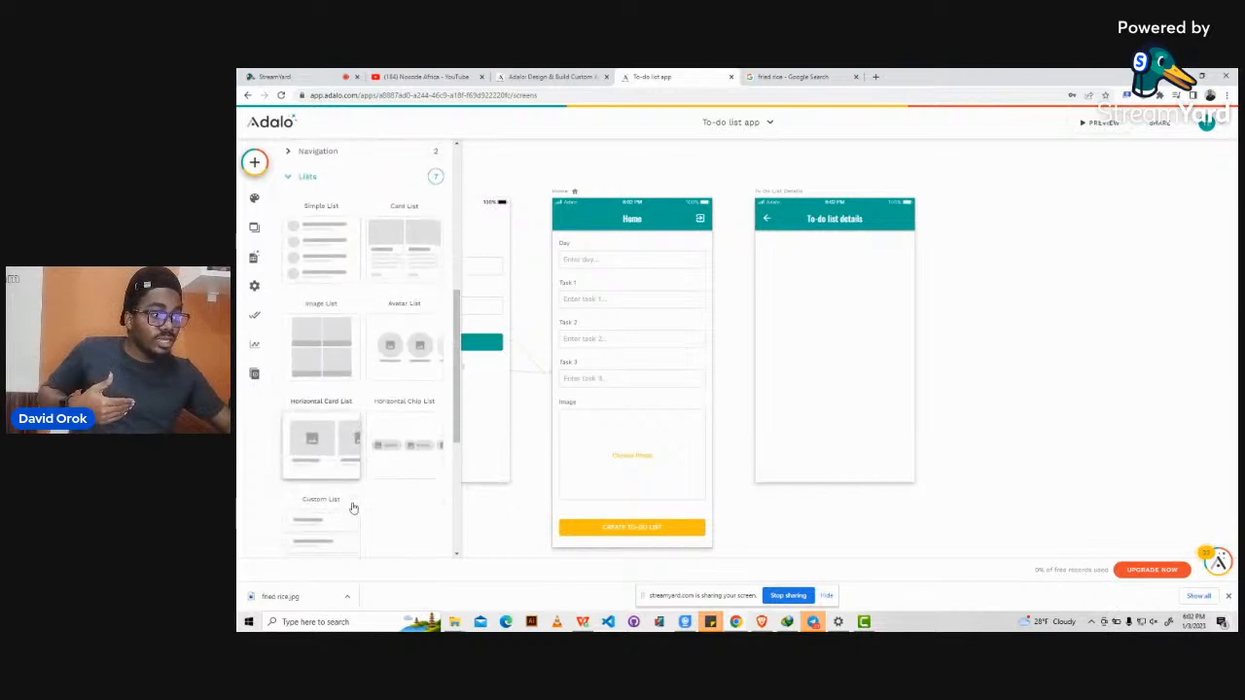
pyautogui.scroll(-1, 353, 508)
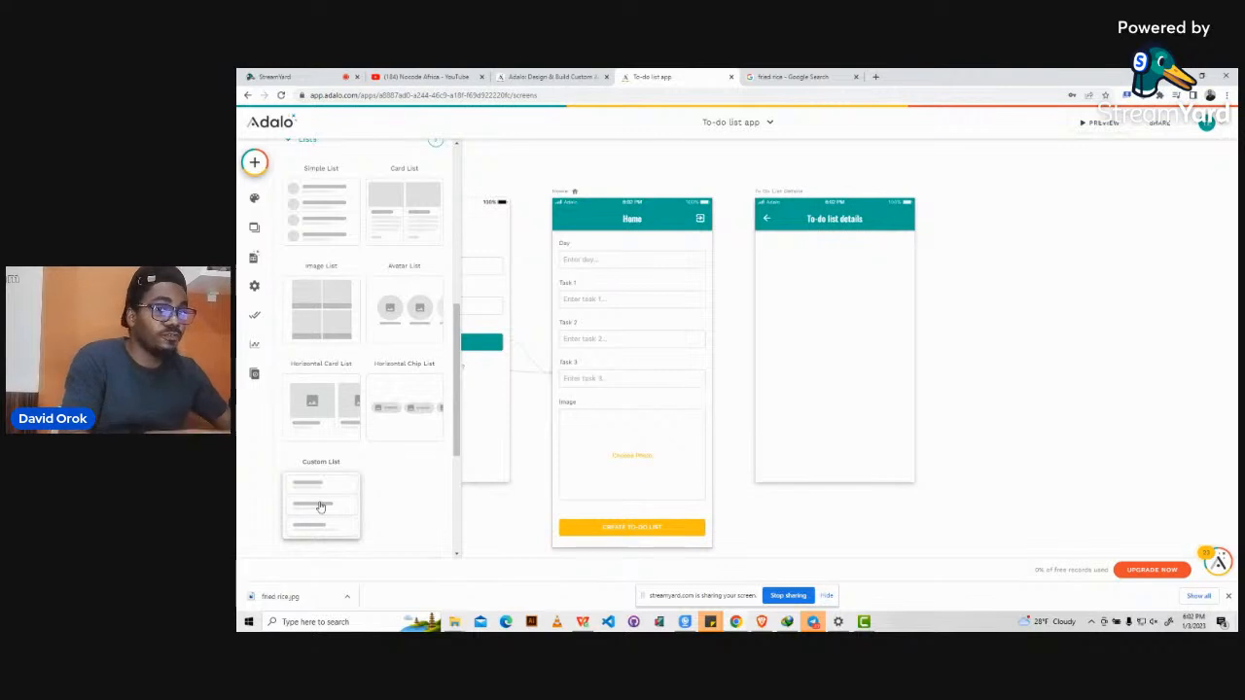
pyautogui.scroll(2, 321, 302)
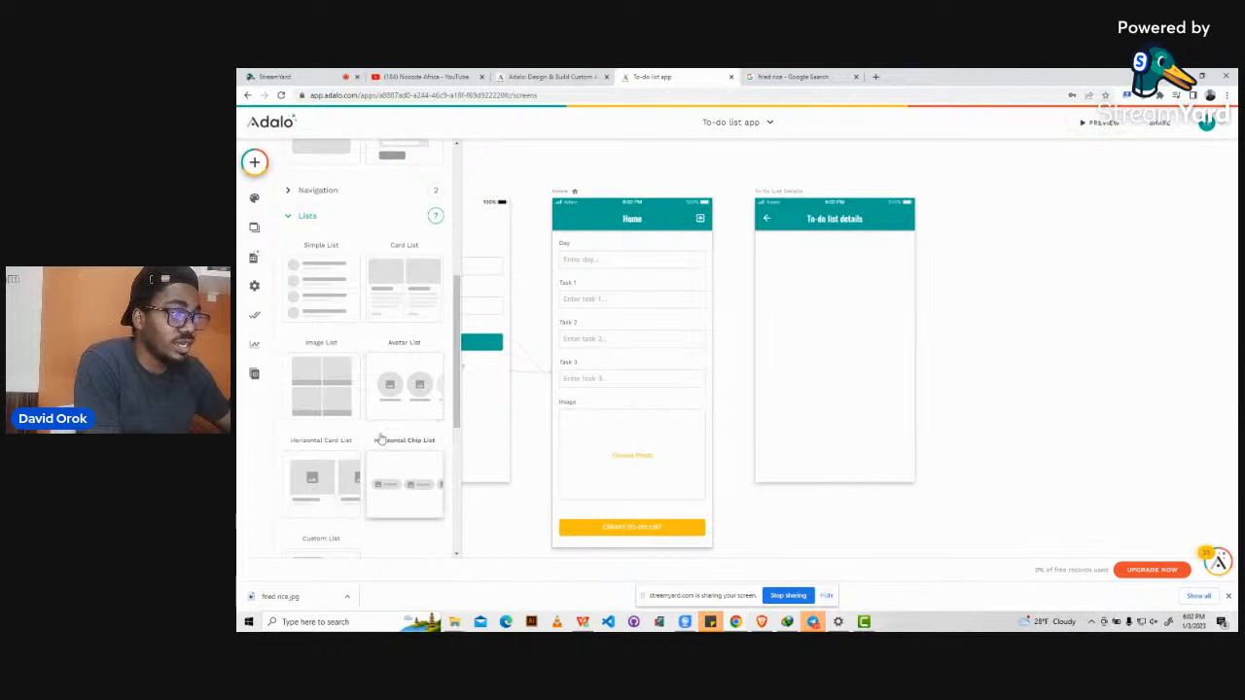
pyautogui.scroll(-2, 399, 418)
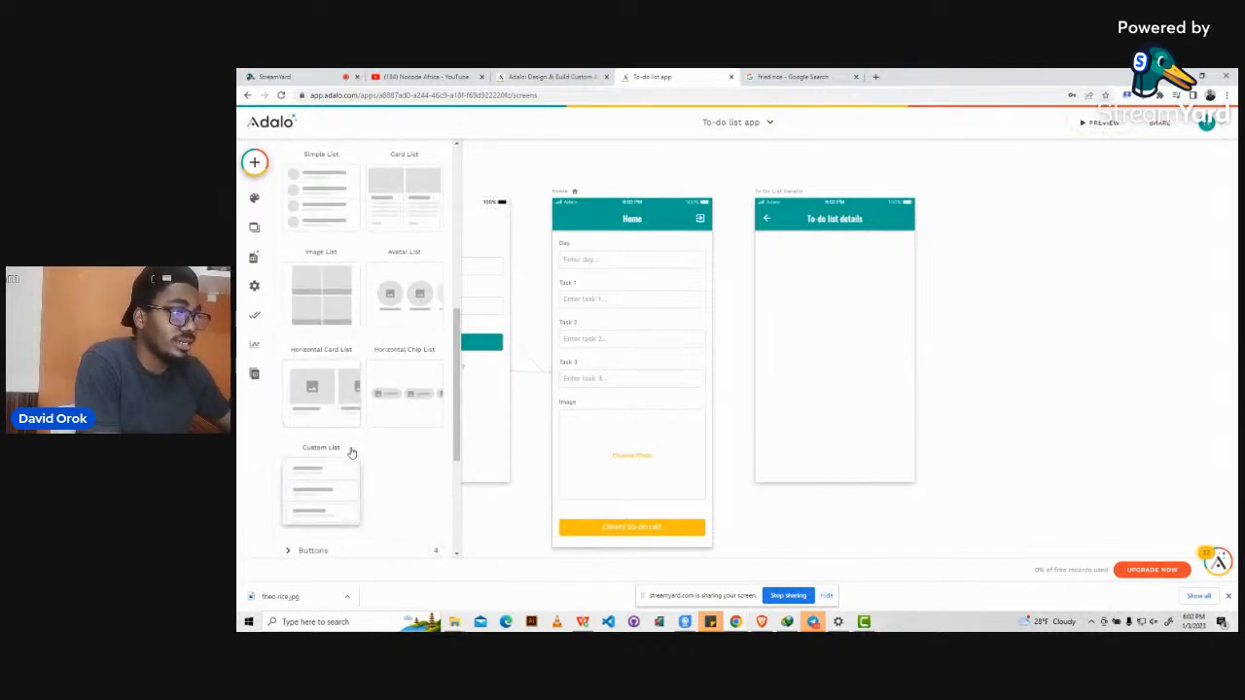
pyautogui.scroll(-1, 352, 451)
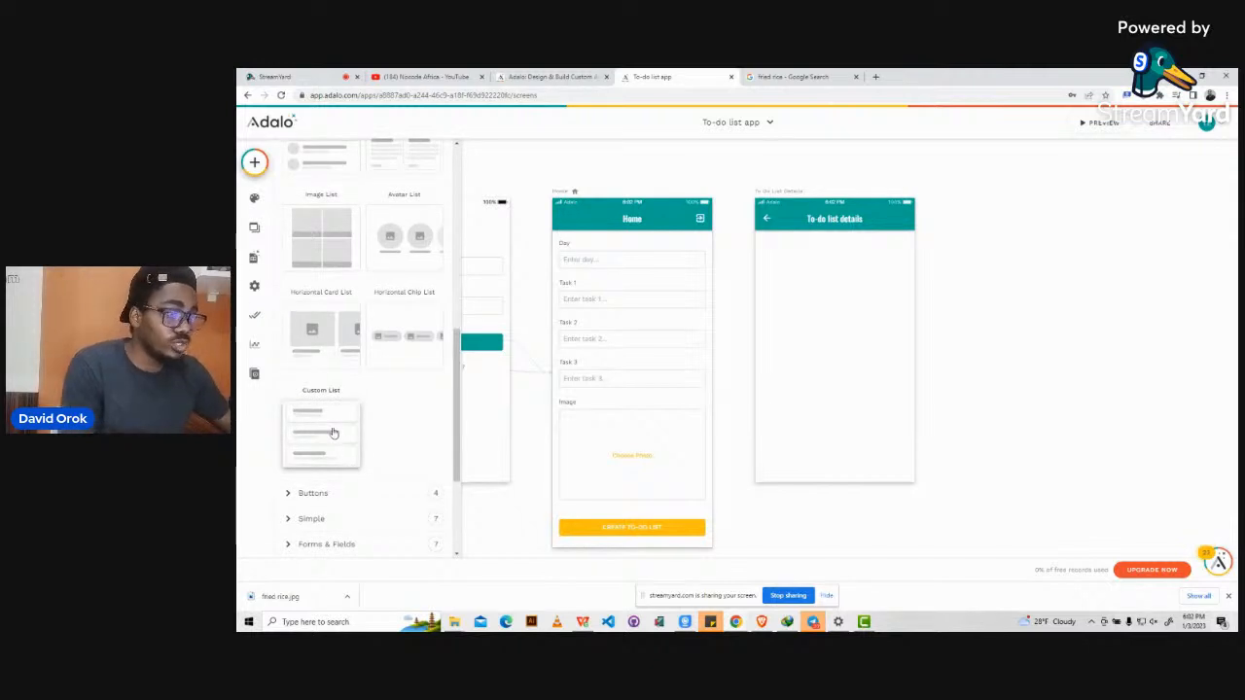
pyautogui.moveTo(329, 427); pyautogui.dragTo(833, 306)
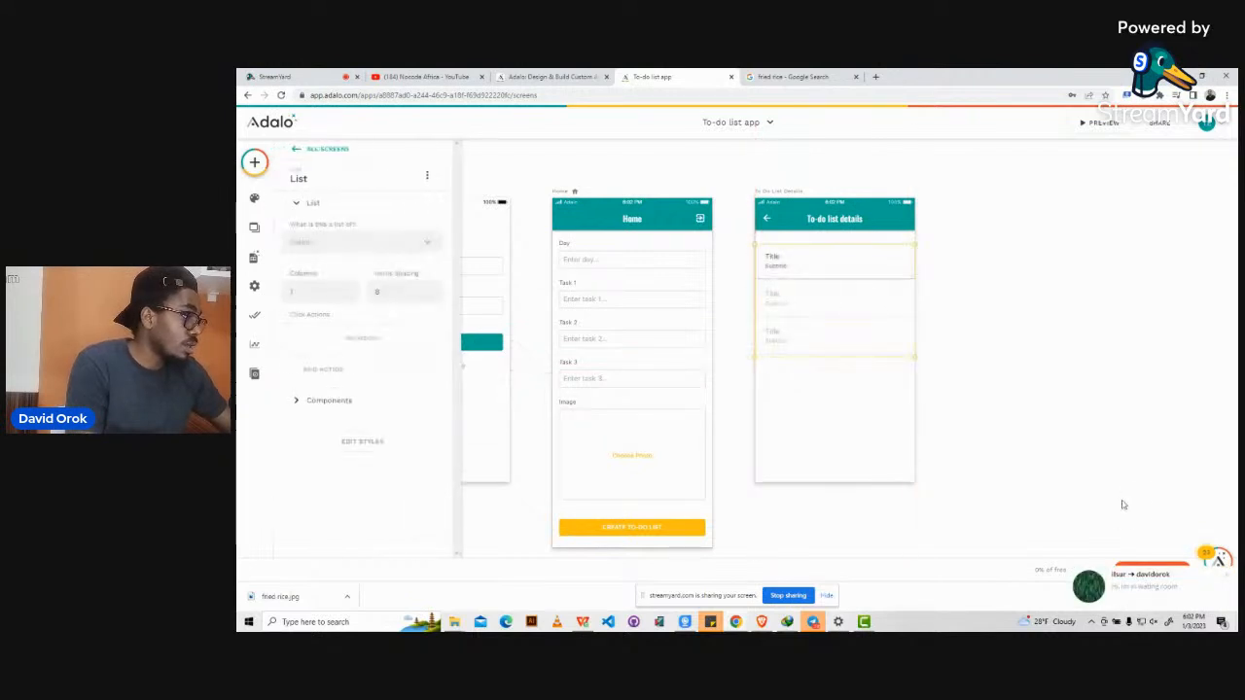
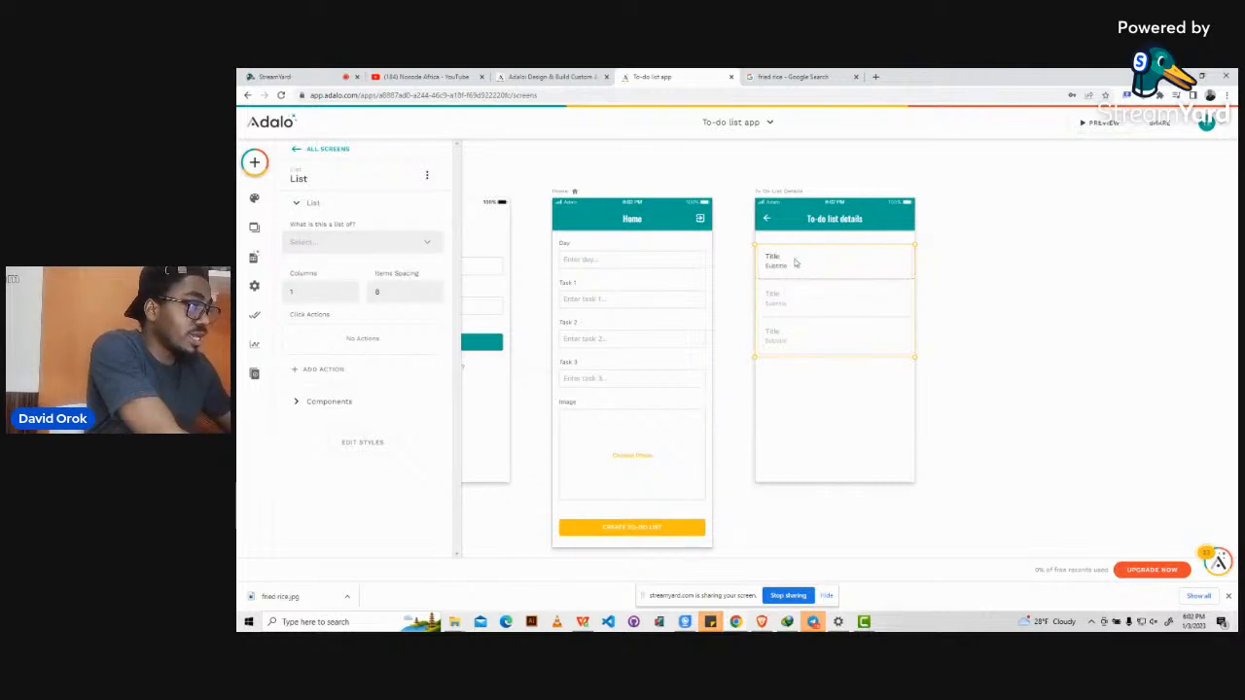
# Base the Custom List on the To-do list collection, then select the first row's Title text.
pyautogui.click(352, 249)
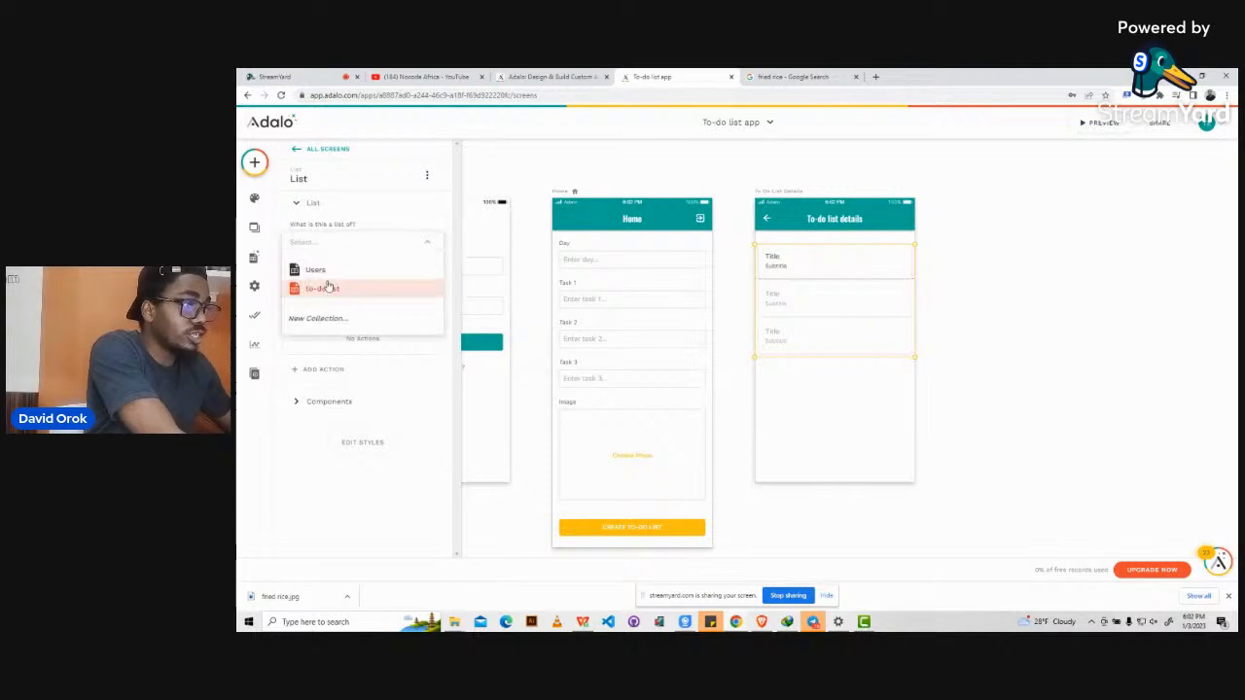
pyautogui.click(324, 292)
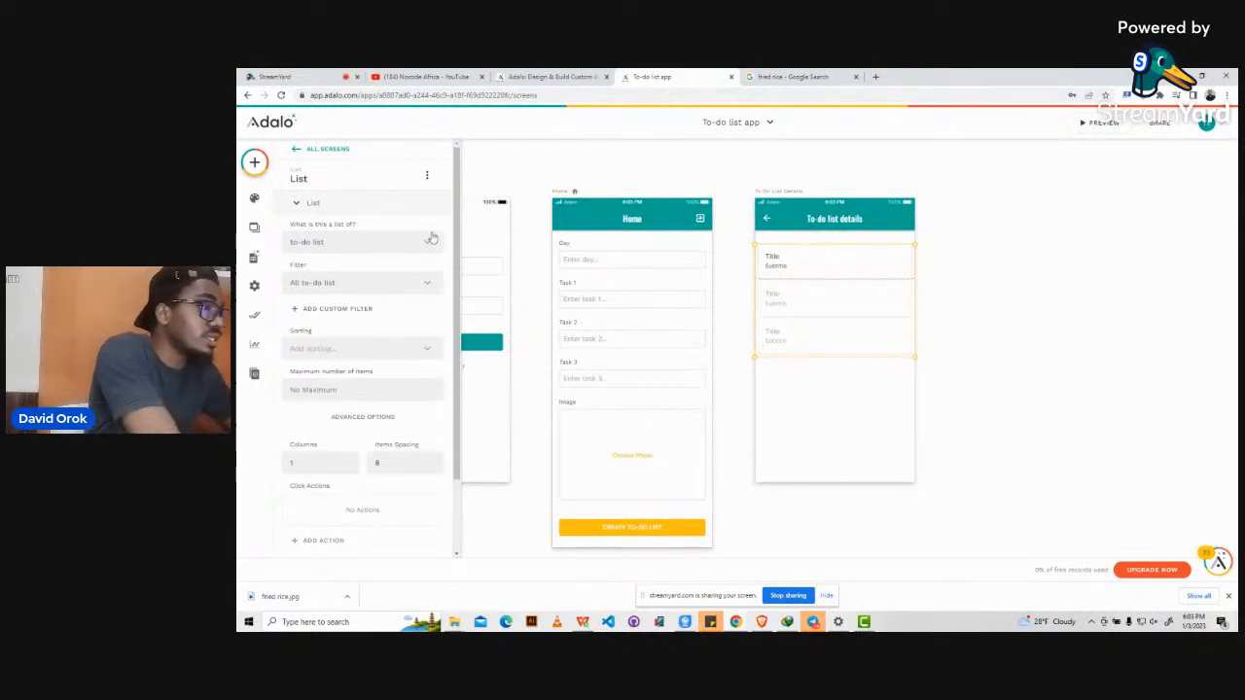
pyautogui.click(774, 261)
pyautogui.click(983, 228)
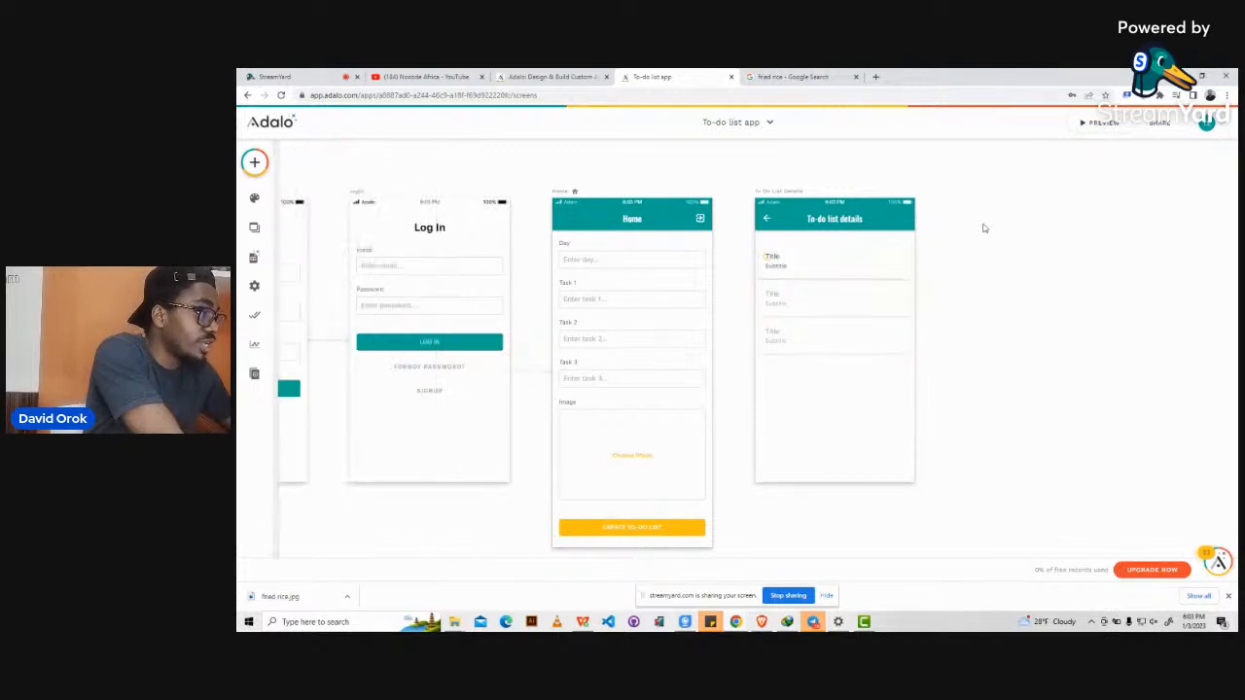
pyautogui.click(820, 258)
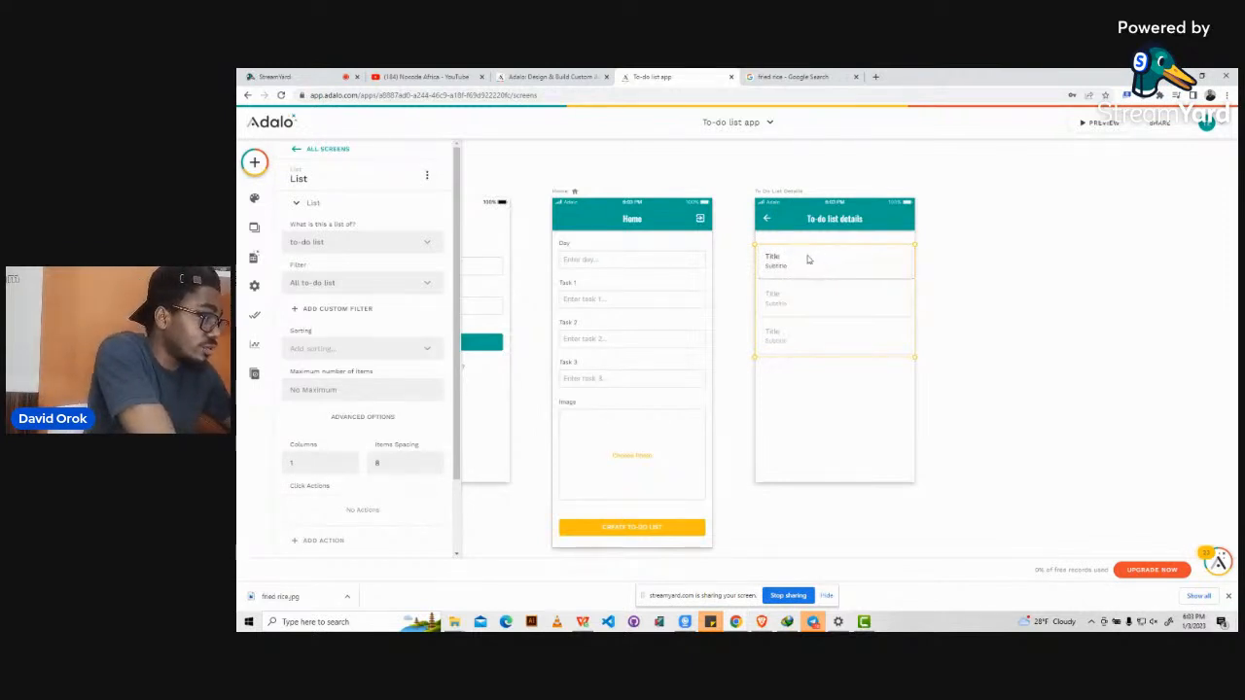
pyautogui.click(807, 259)
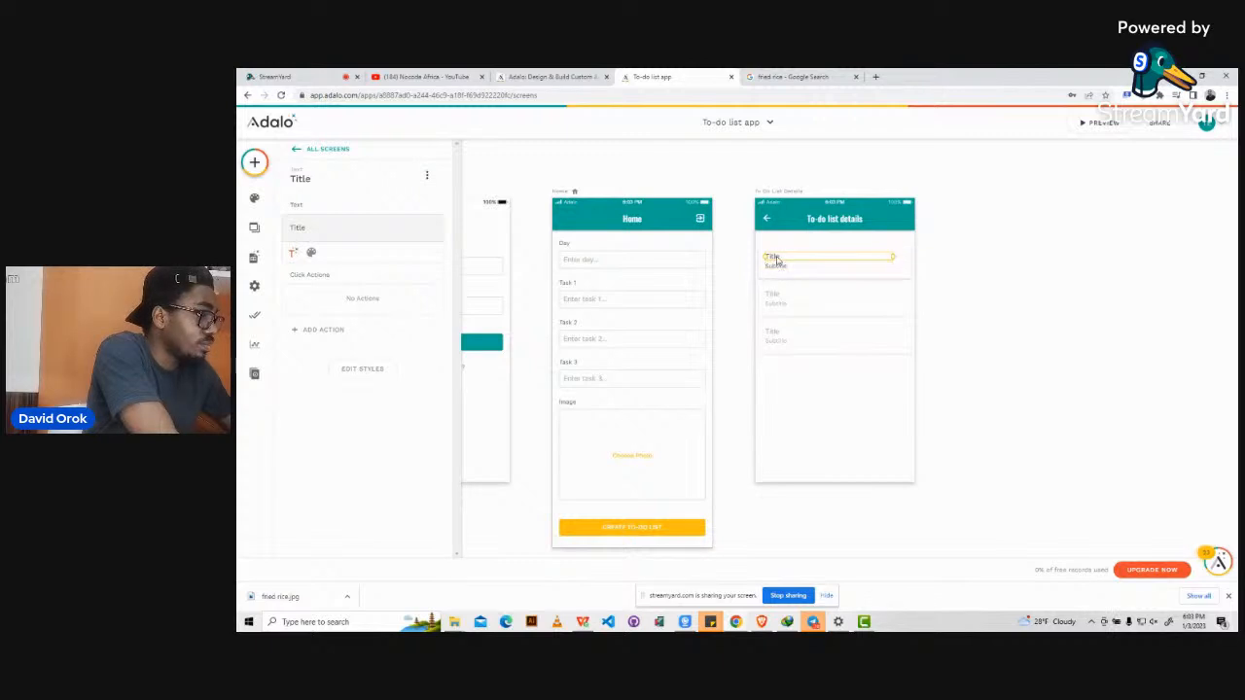
# Shift the row's Title and Subtitle right and change the Title text to 'Day:'.
pyautogui.keyDown('shift'); pyautogui.click(776, 269); pyautogui.keyUp('shift')
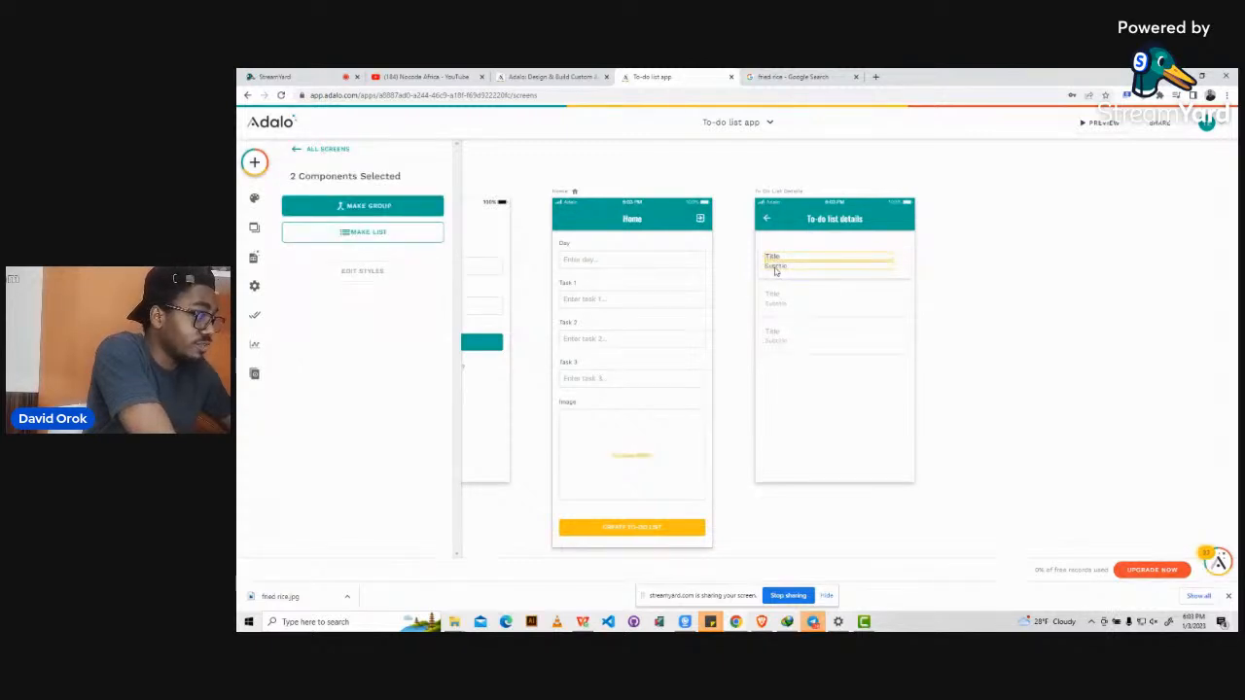
pyautogui.moveTo(773, 260); pyautogui.dragTo(806, 265)
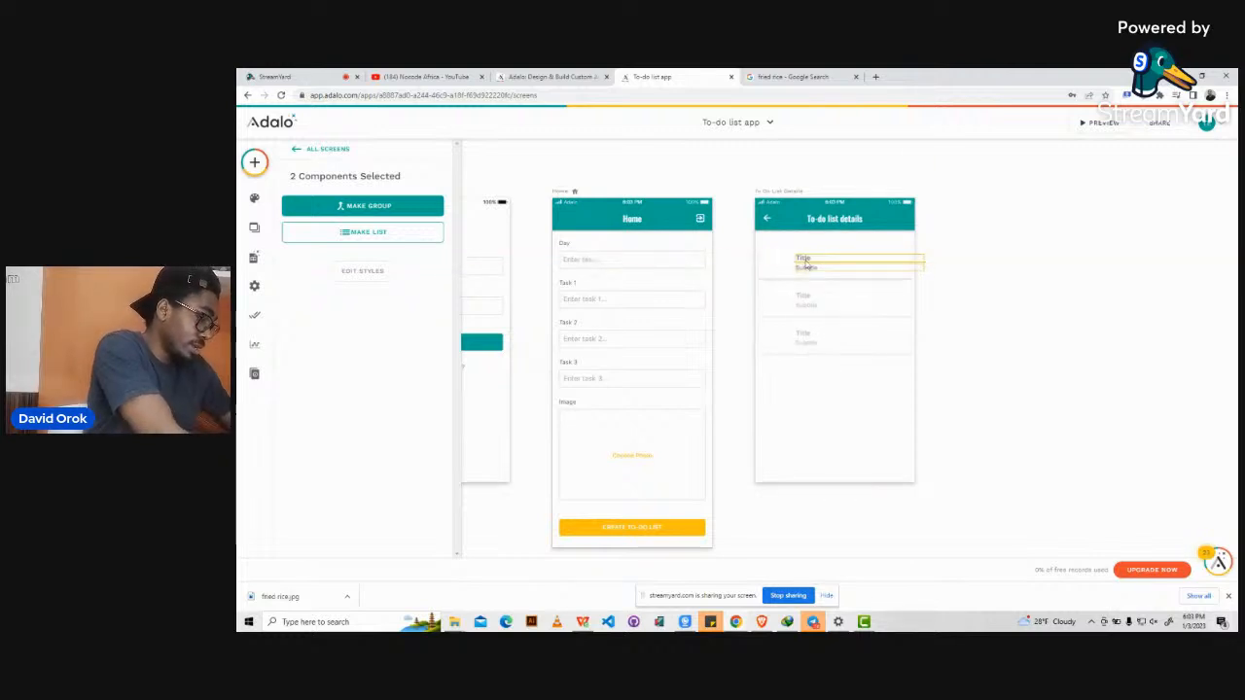
pyautogui.click(959, 250)
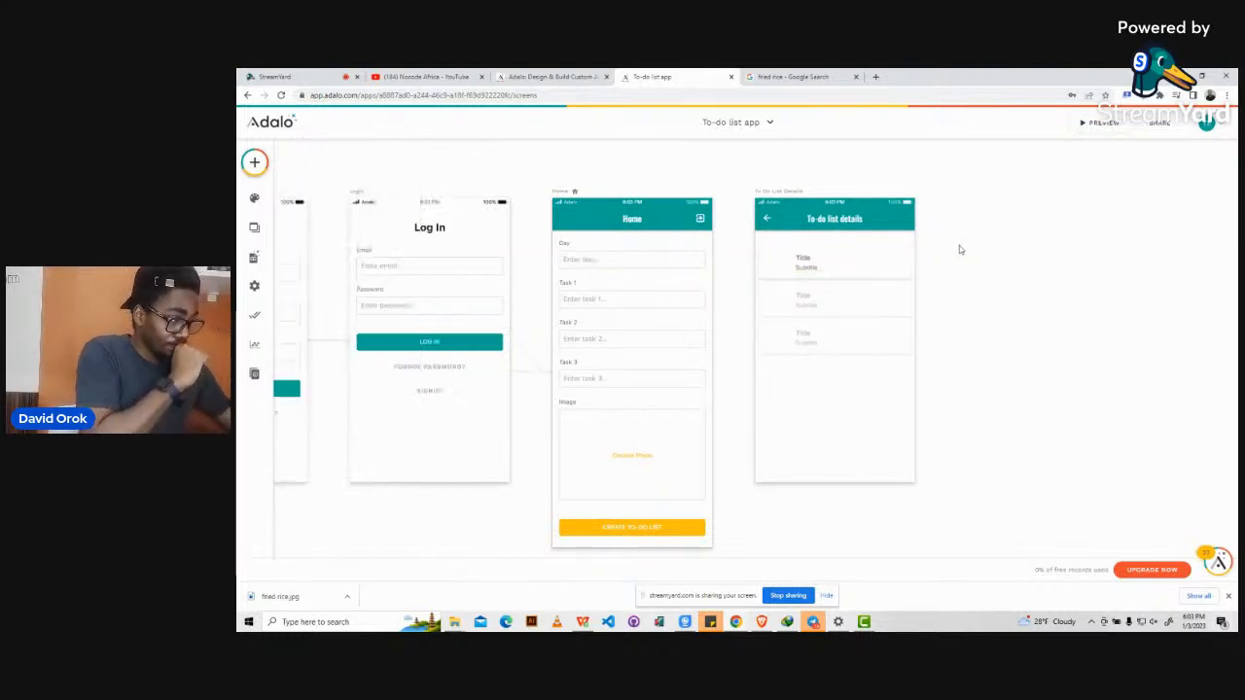
pyautogui.click(801, 258)
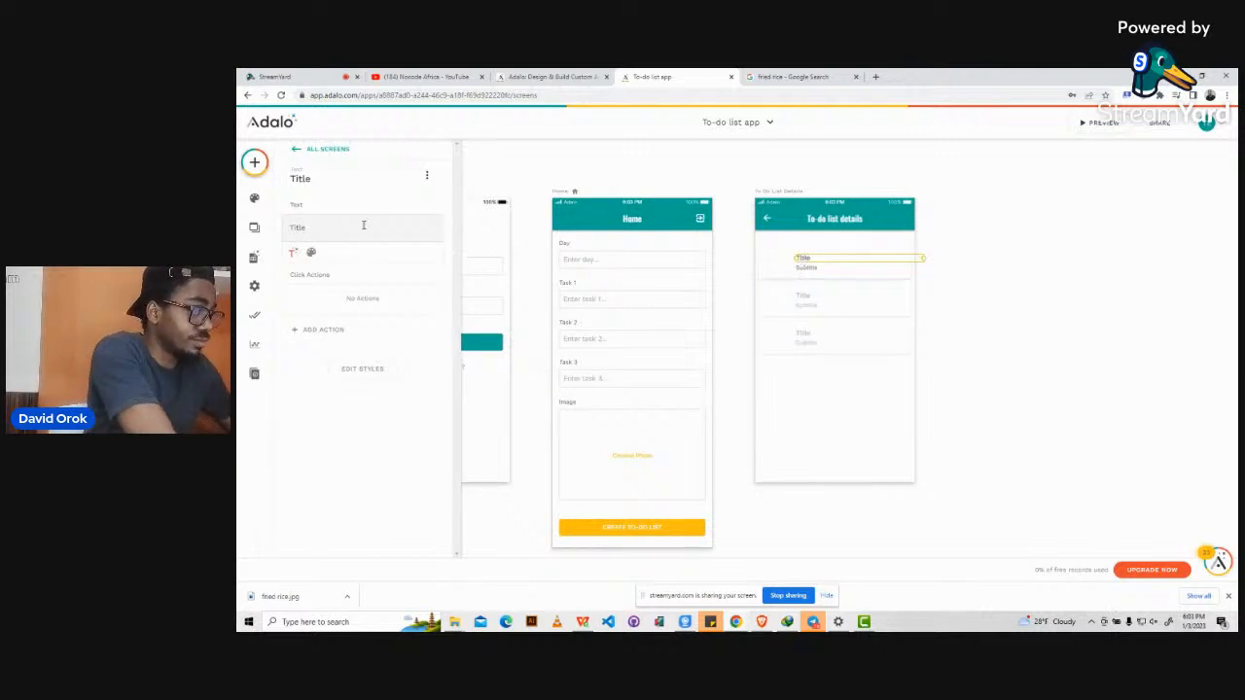
pyautogui.click(305, 227)
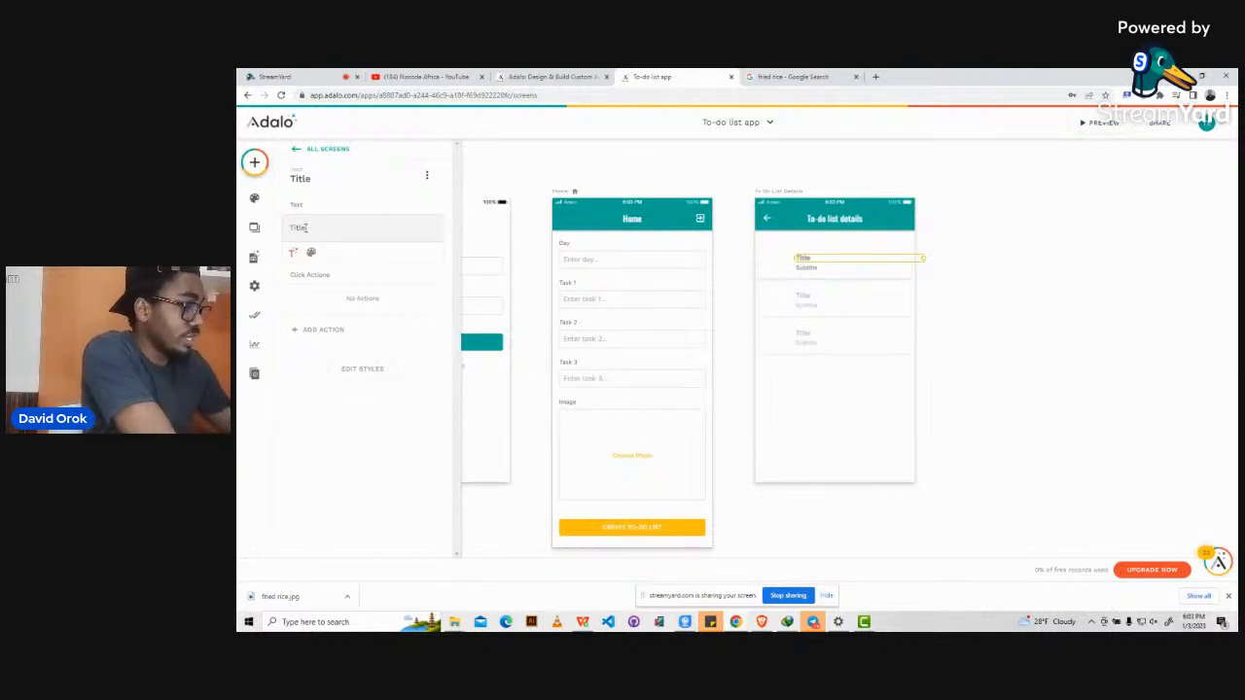
pyautogui.press('BackSpace')
pyautogui.press('BackSpace')
pyautogui.press('BackSpace')
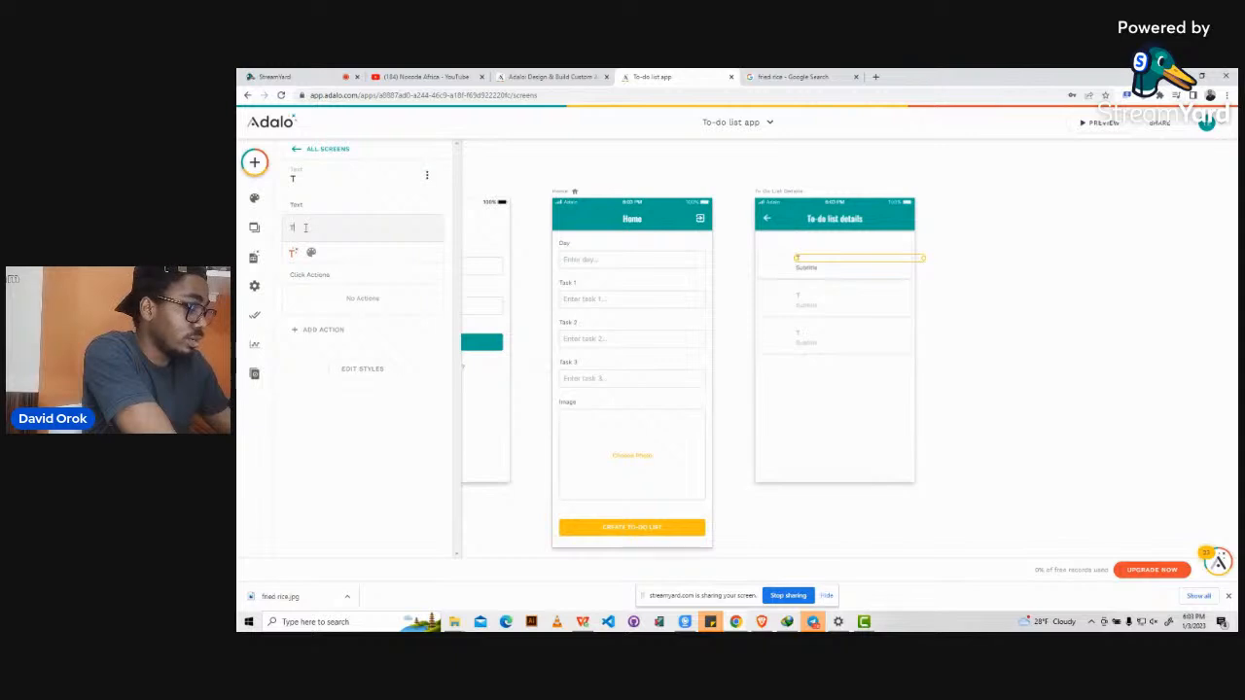
pyautogui.press('BackSpace')
pyautogui.write('Day')
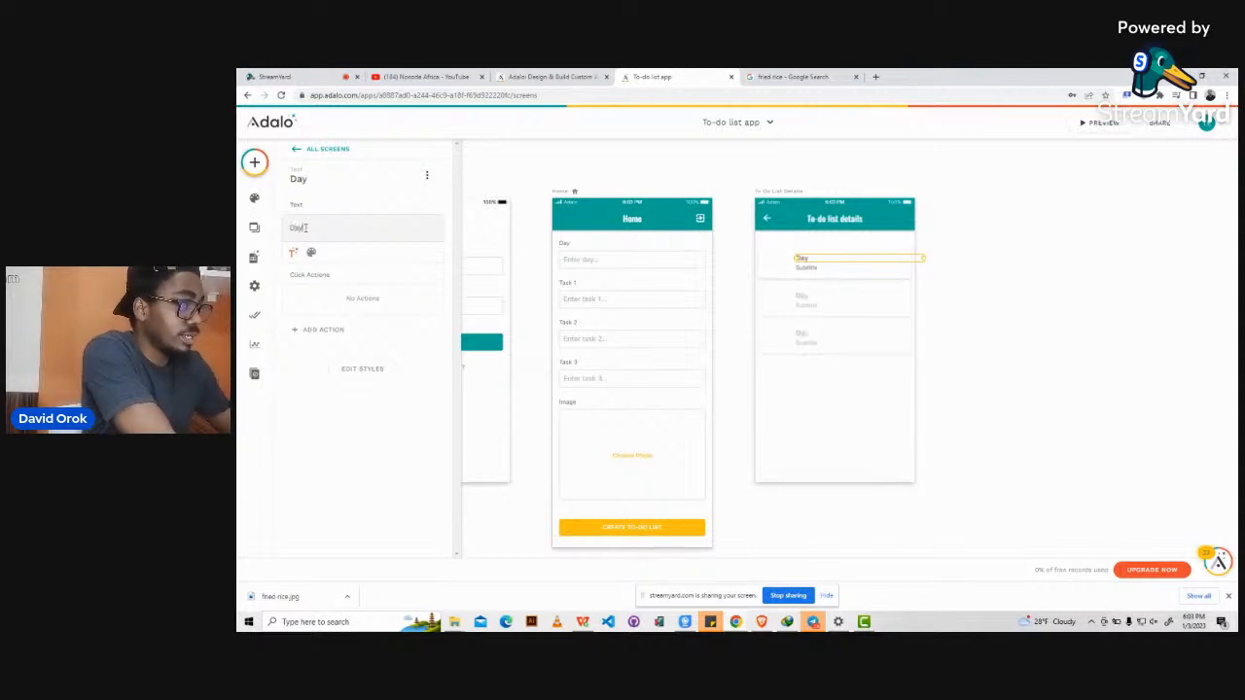
pyautogui.write(':')
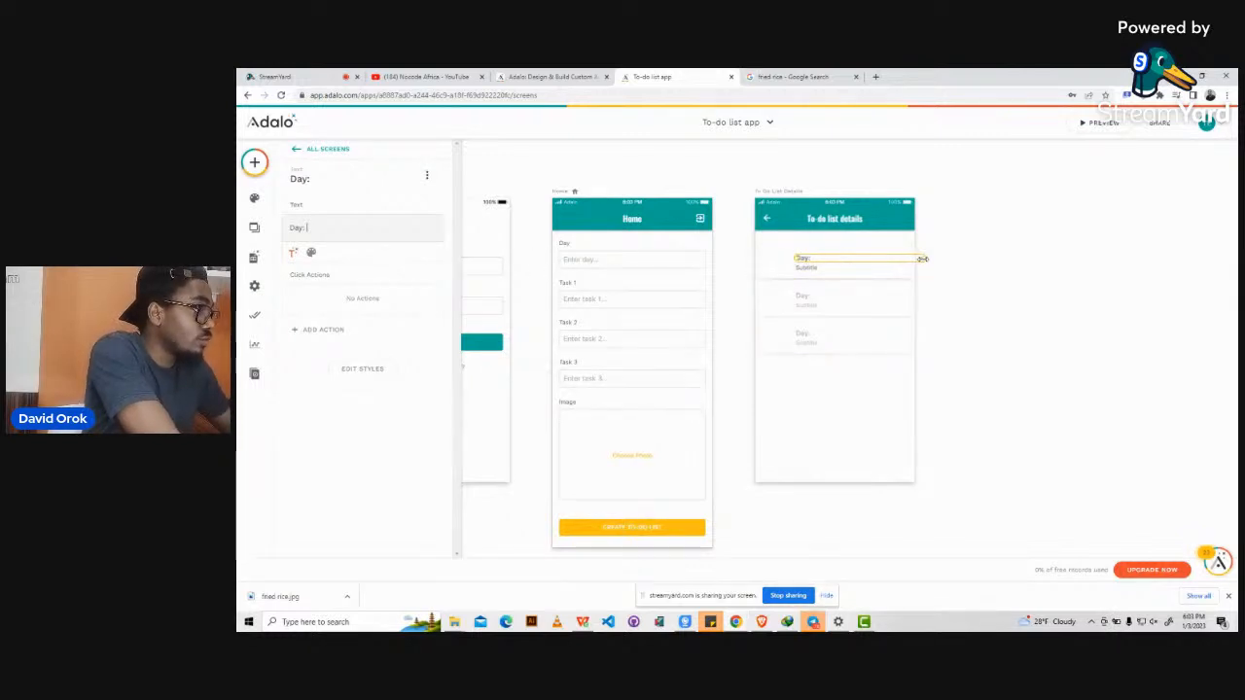
# Narrow the Subtitle slightly and drag the row rectangle's bottom edge down to make it taller.
pyautogui.click(824, 268)
pyautogui.moveTo(925, 268); pyautogui.dragTo(910, 268)
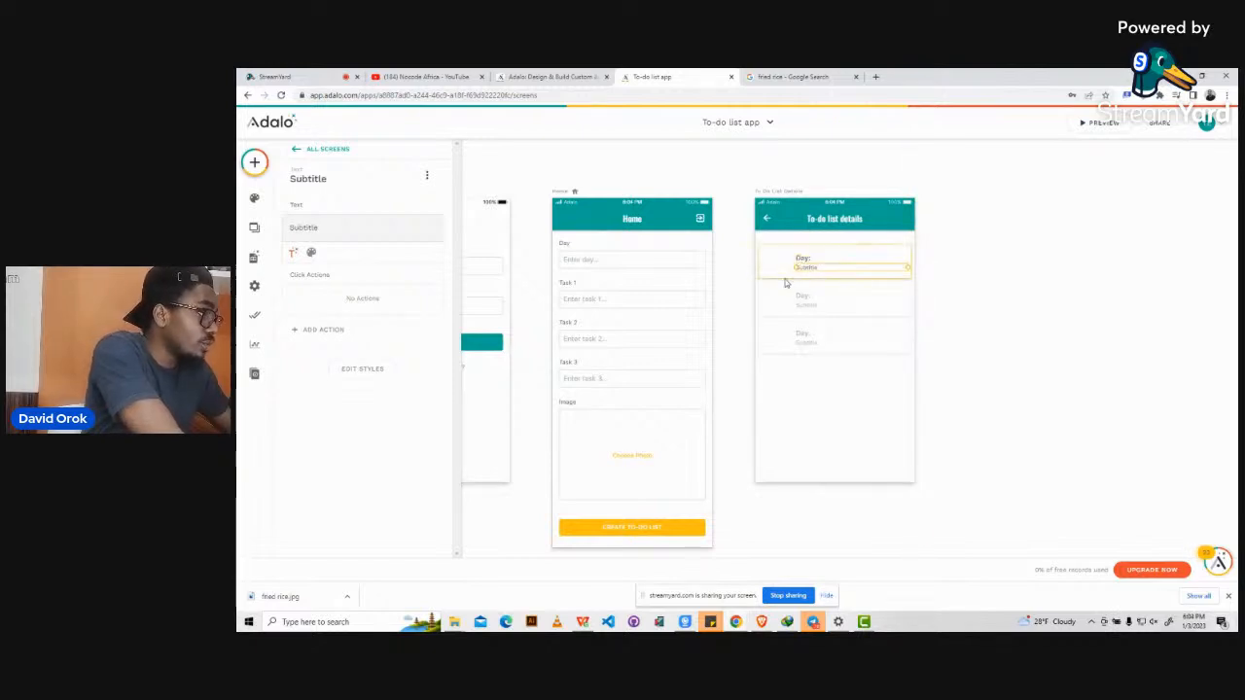
pyautogui.click(795, 281)
pyautogui.click(787, 275)
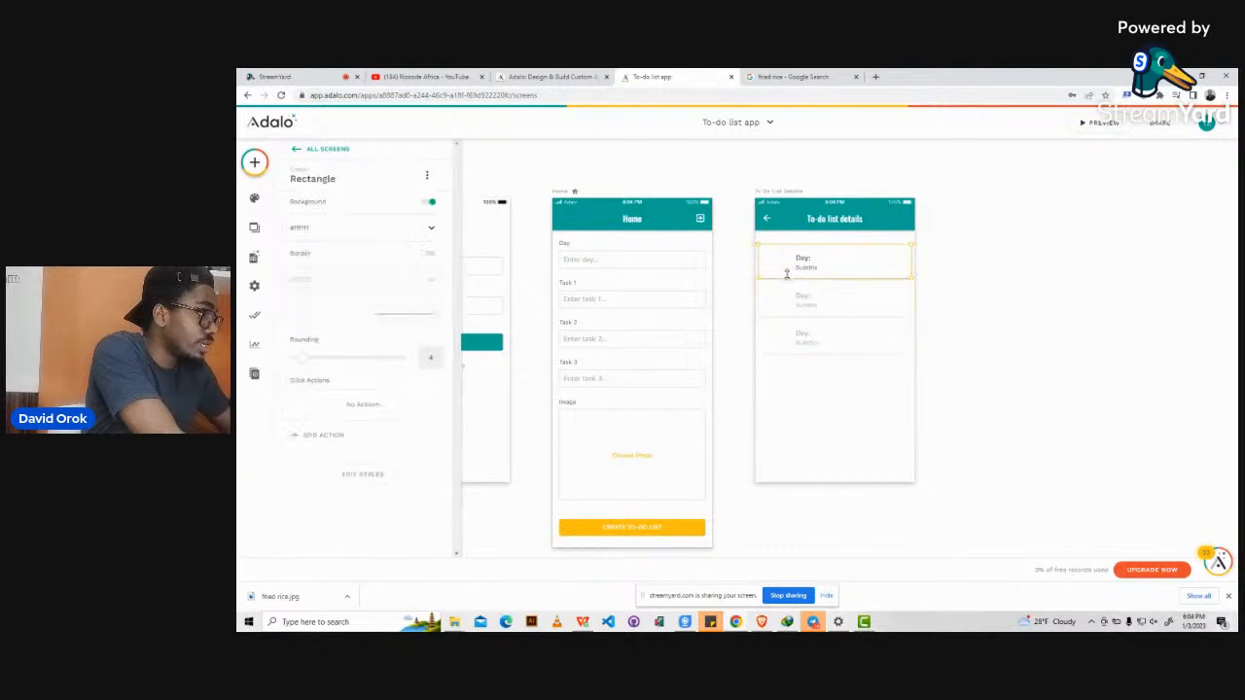
pyautogui.moveTo(794, 277); pyautogui.dragTo(797, 299)
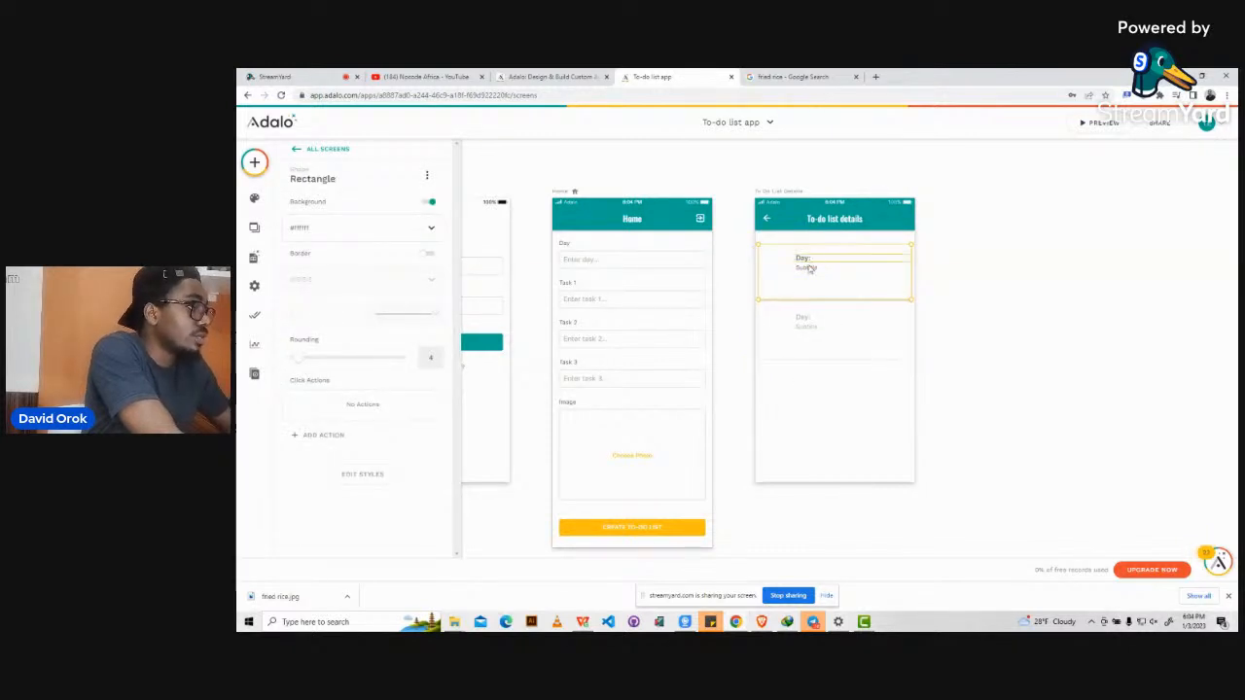
pyautogui.click(808, 271)
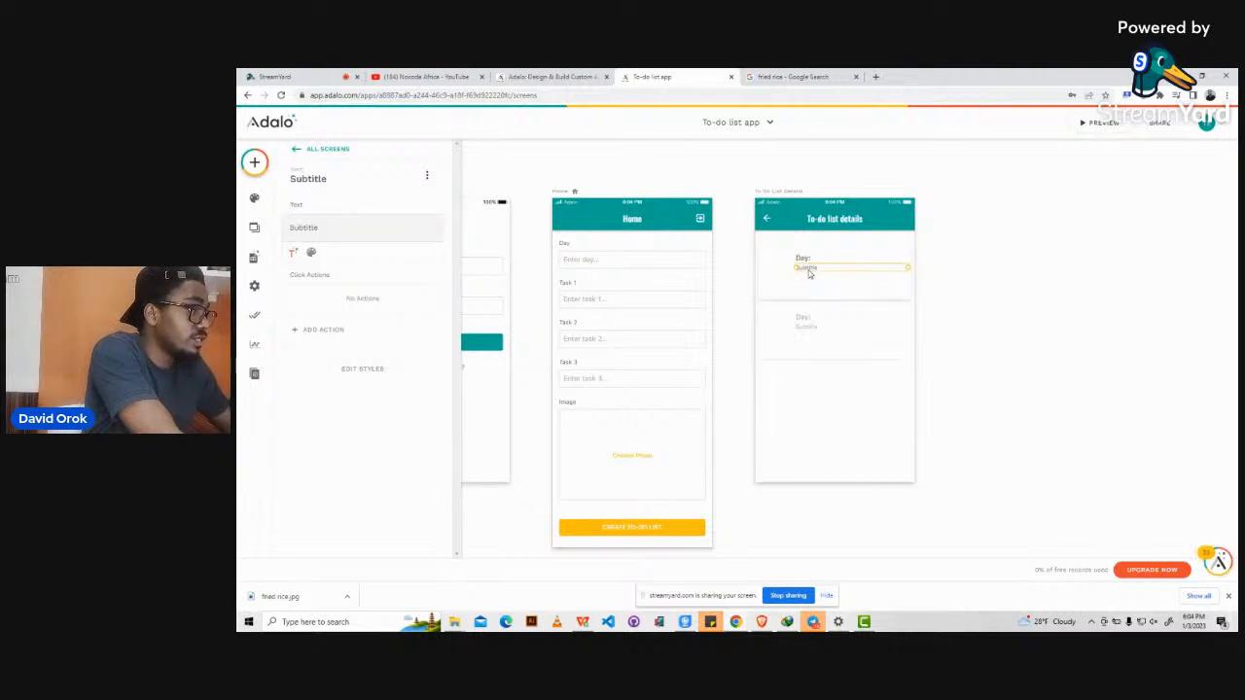
# Change the Subtitle to 'Task 1' and duplicate it below as 'Task 2'.
pyautogui.doubleClick(300, 225)
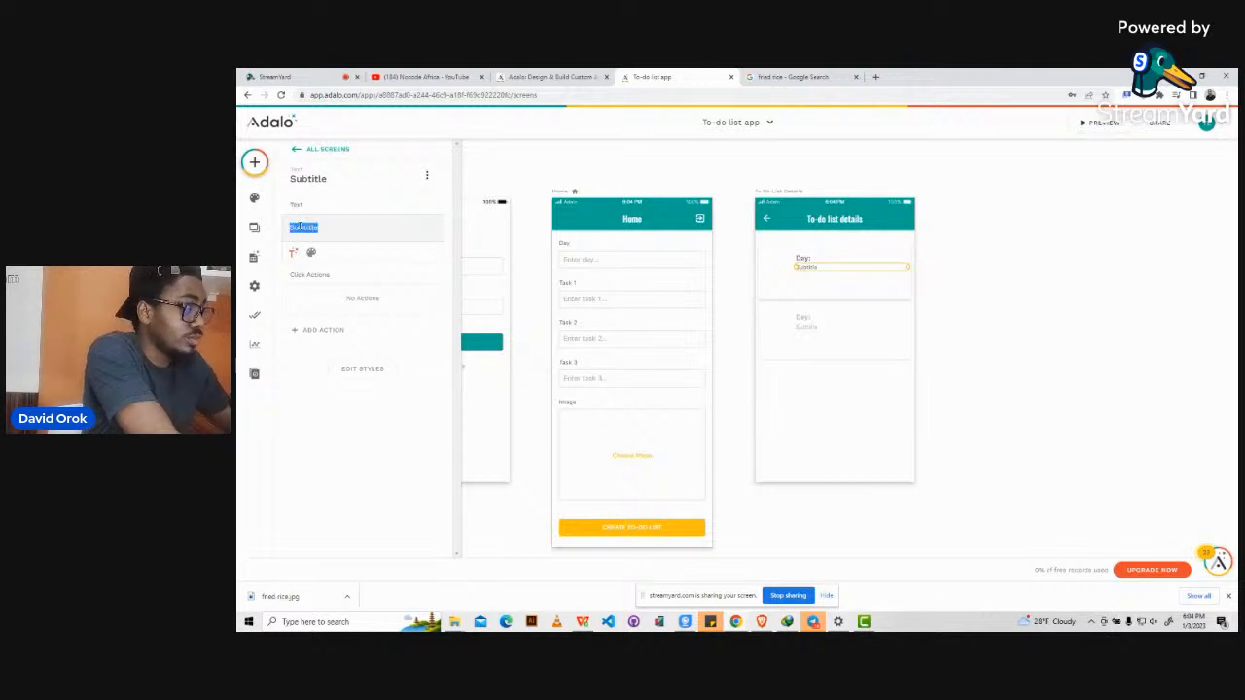
pyautogui.write('Task 1')
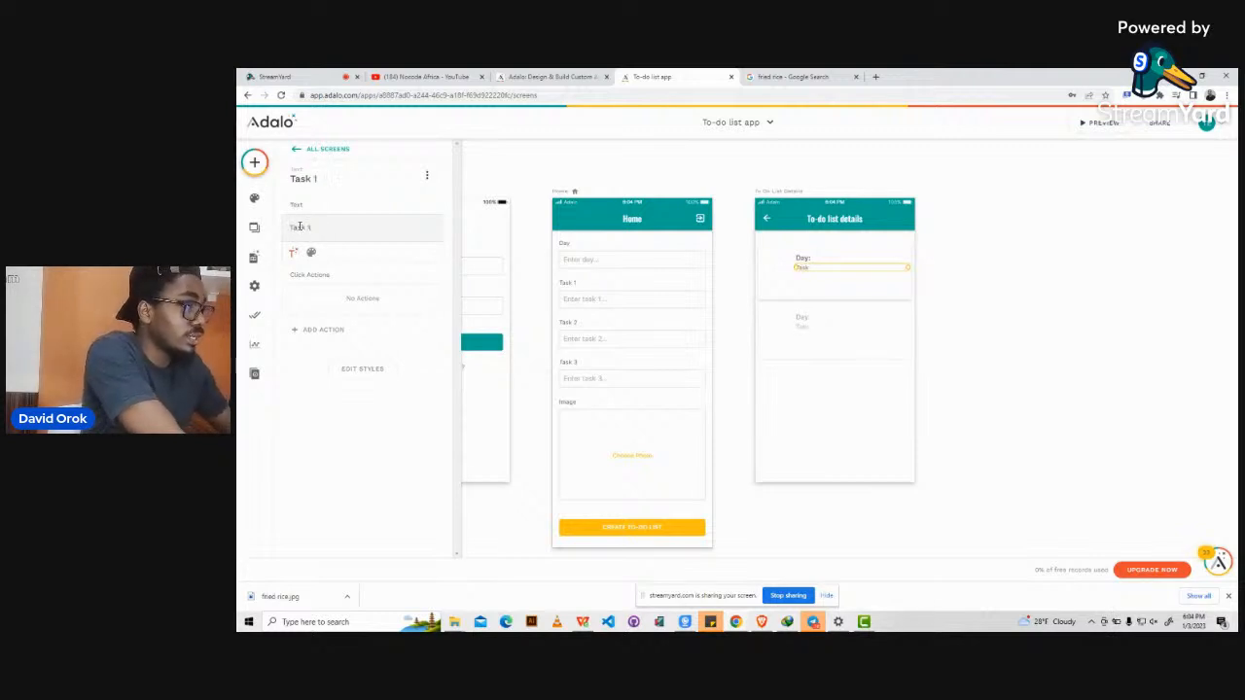
pyautogui.click(839, 284)
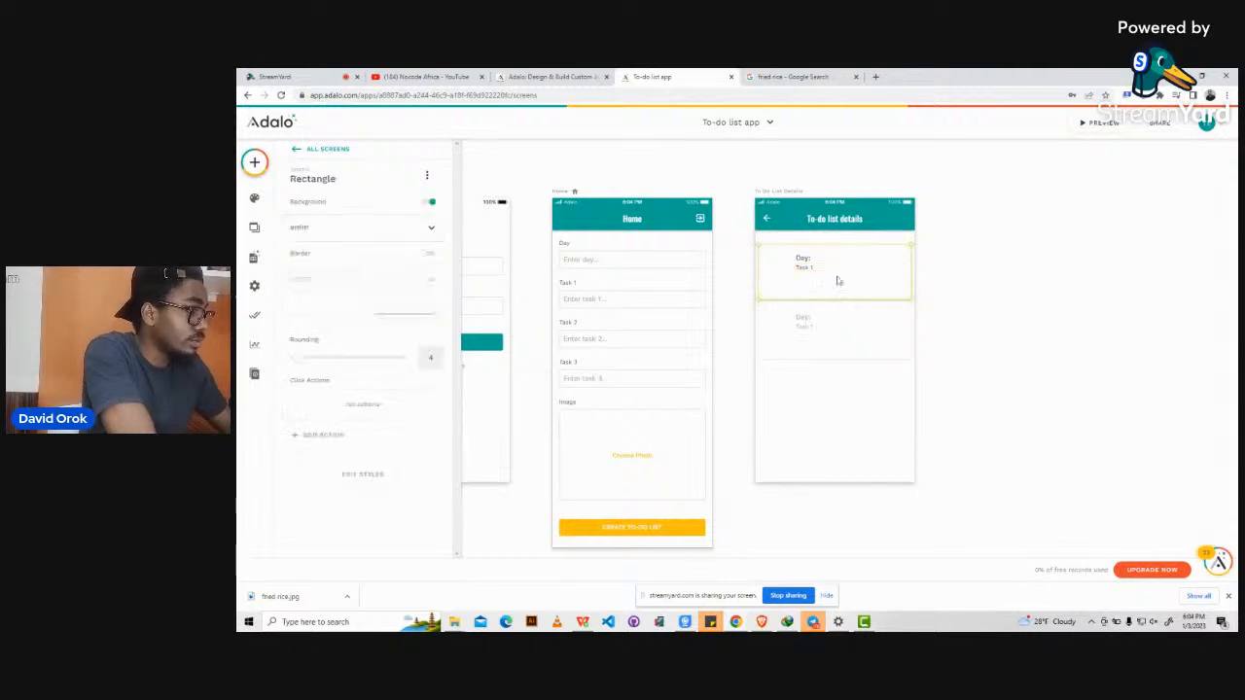
pyautogui.click(814, 265)
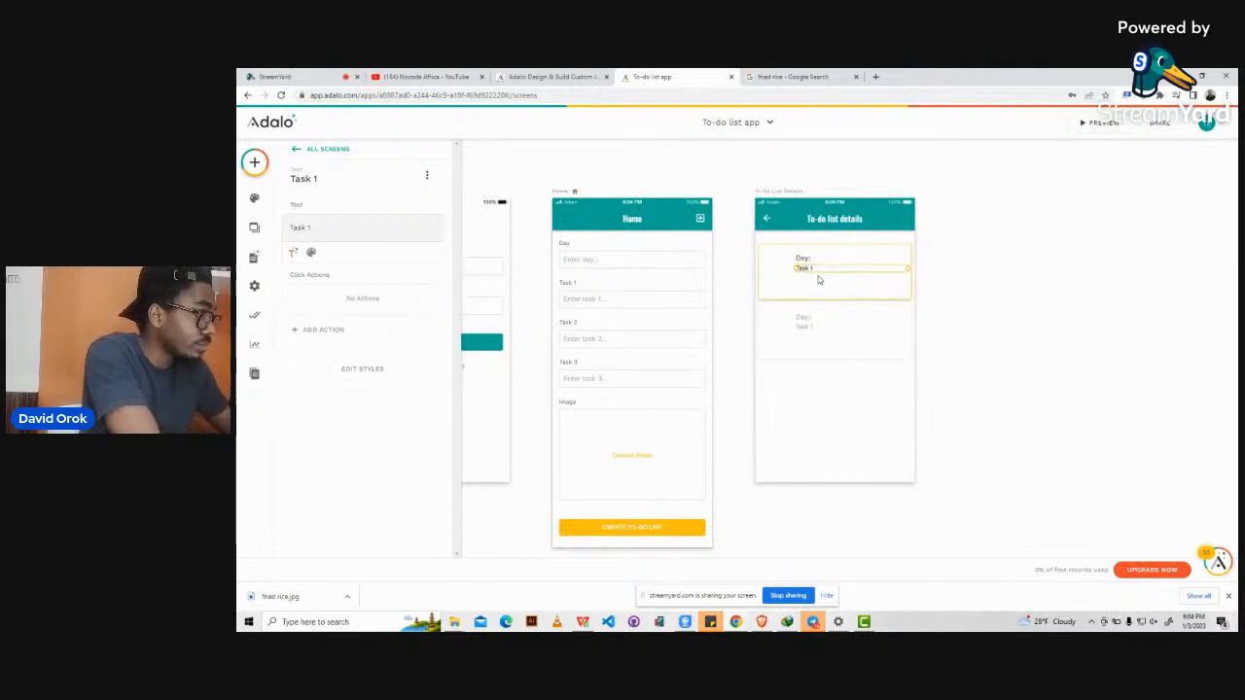
pyautogui.hotkey('ctrl', 'd')
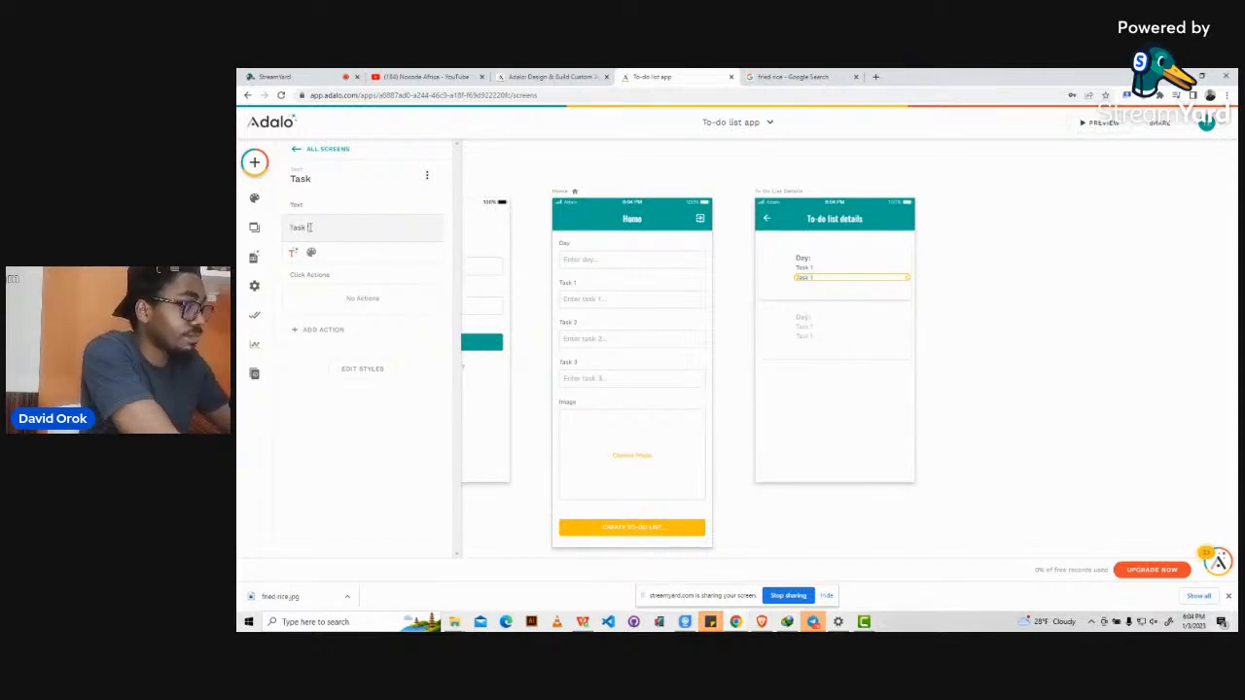
pyautogui.write('2')
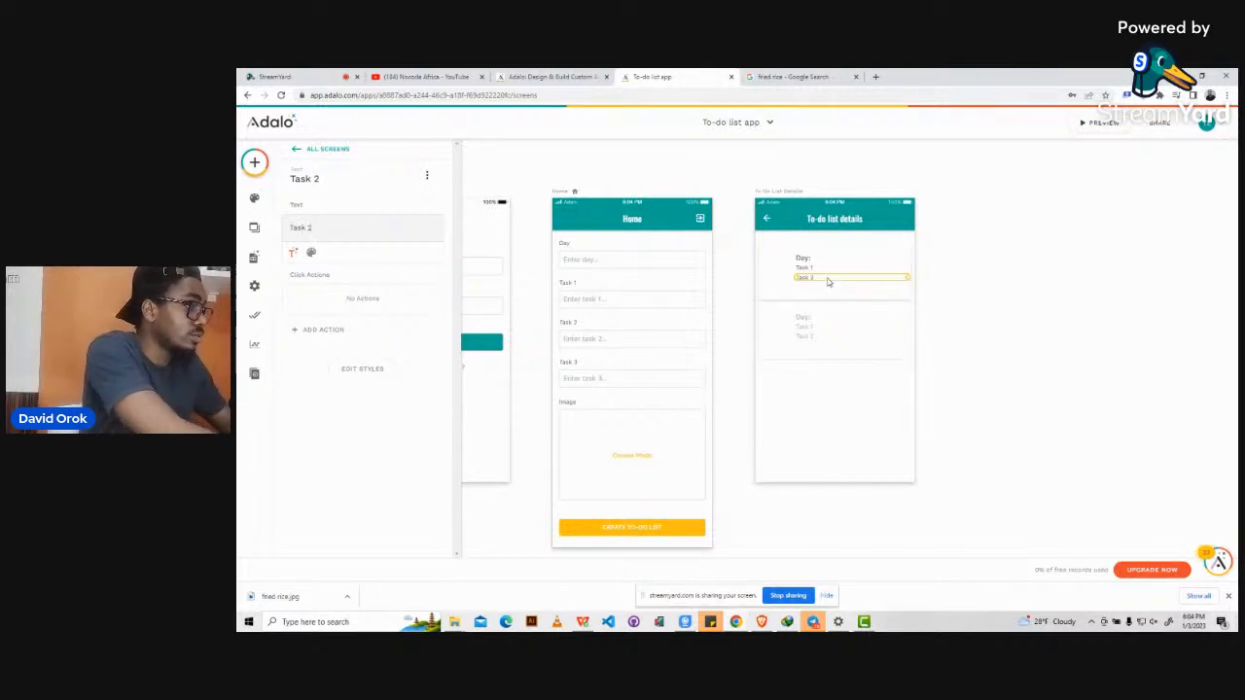
# Duplicate the label again, nudge it down, and rename it 'Task 3'.
pyautogui.hotkey('ctrl', 'd')
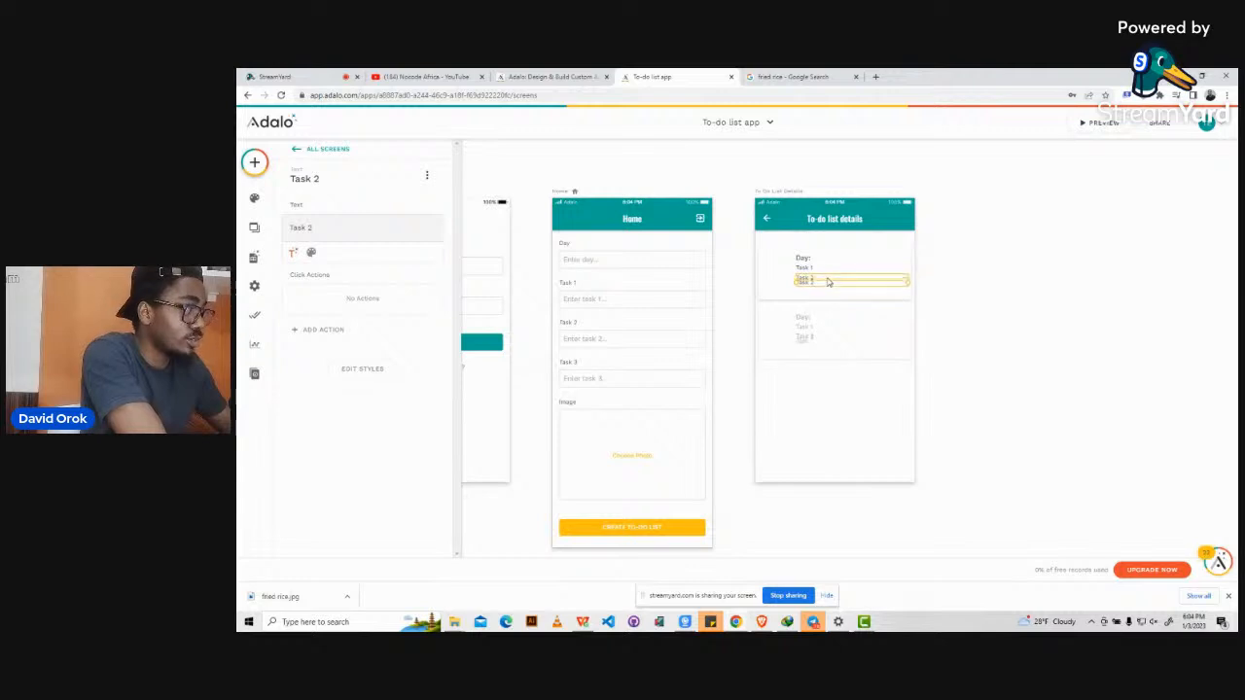
pyautogui.press('Down')
pyautogui.press('Down')
pyautogui.press('Down')
pyautogui.press('Down')
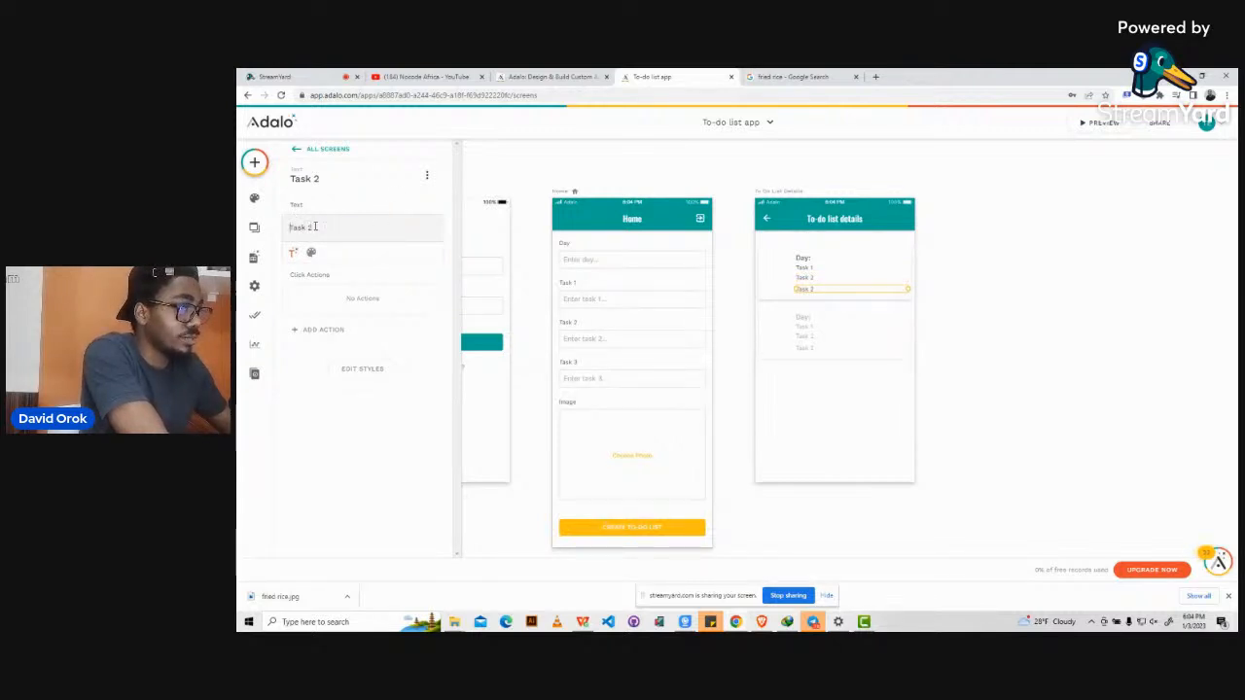
pyautogui.tripleClick(315, 226)
pyautogui.click(315, 227)
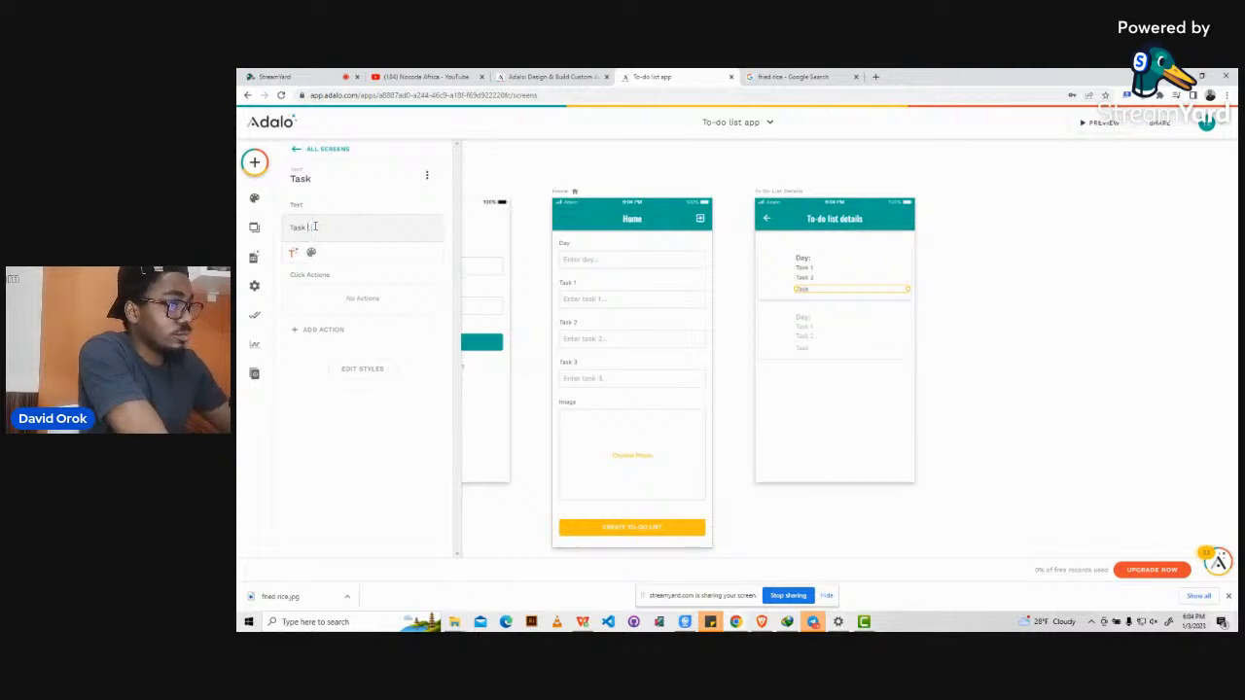
pyautogui.write('3')
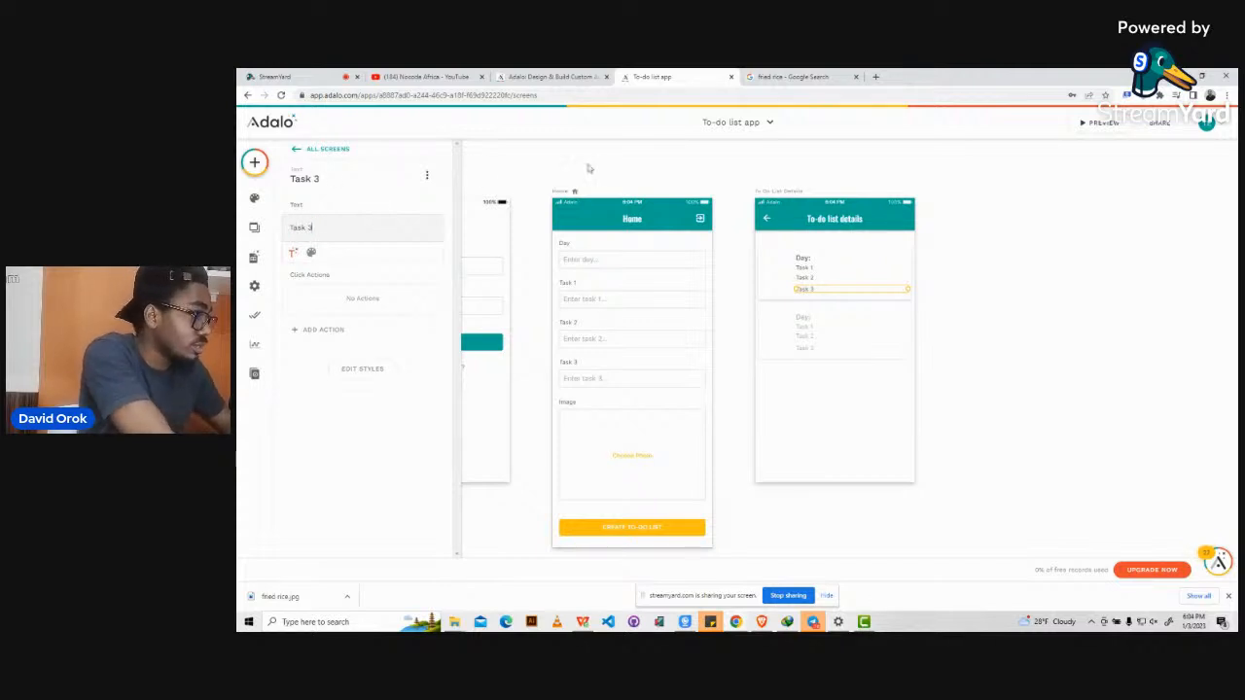
pyautogui.click(931, 185)
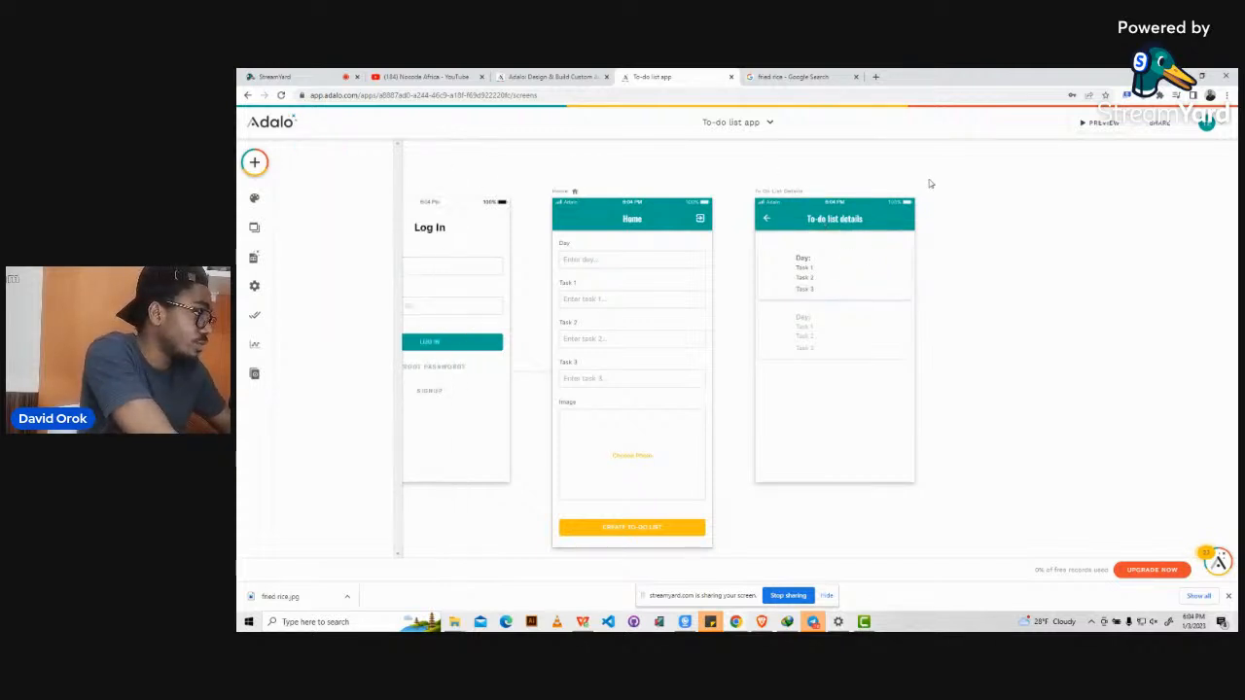
pyautogui.click(804, 274)
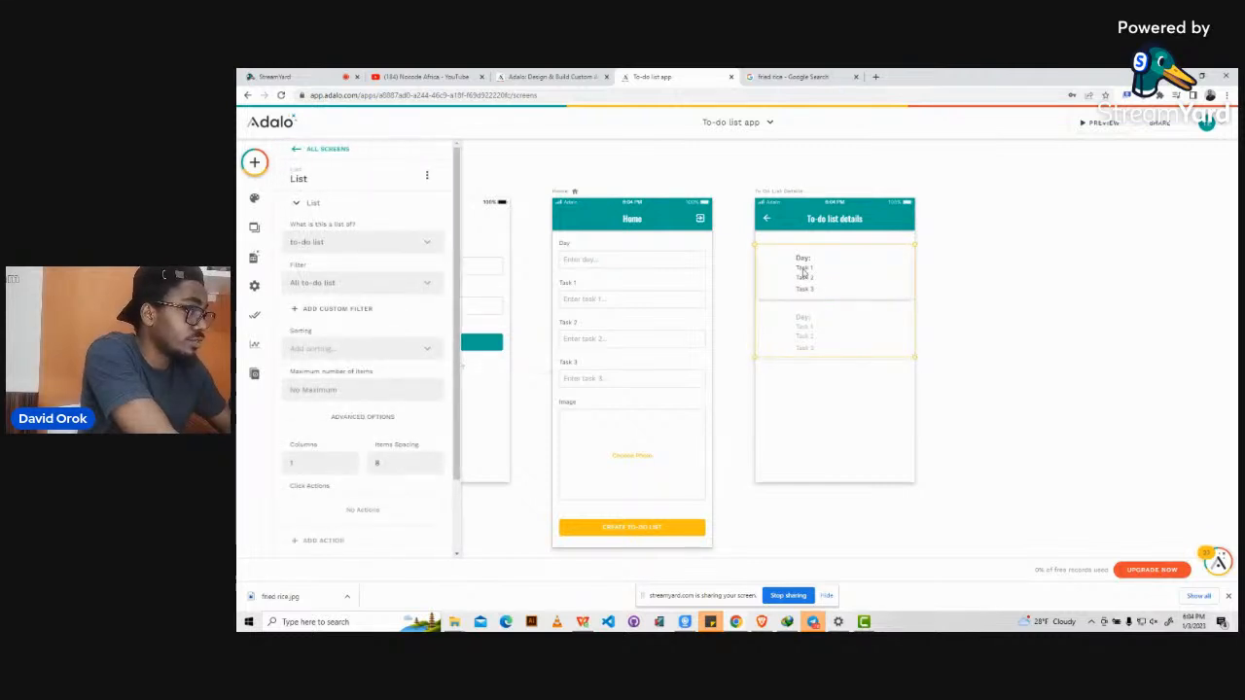
# Select the Day: and Task texts and nudge them right with the arrow keys.
pyautogui.click(804, 269)
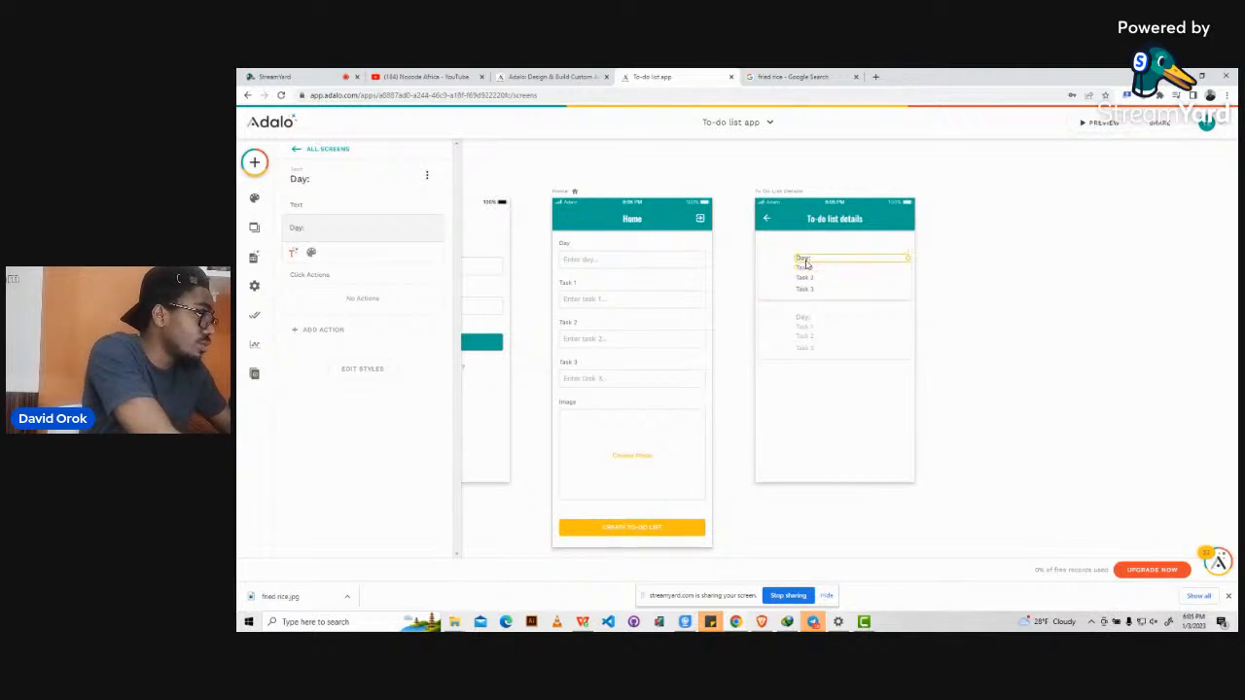
pyautogui.keyDown('shift'); pyautogui.click(805, 264); pyautogui.keyUp('shift')
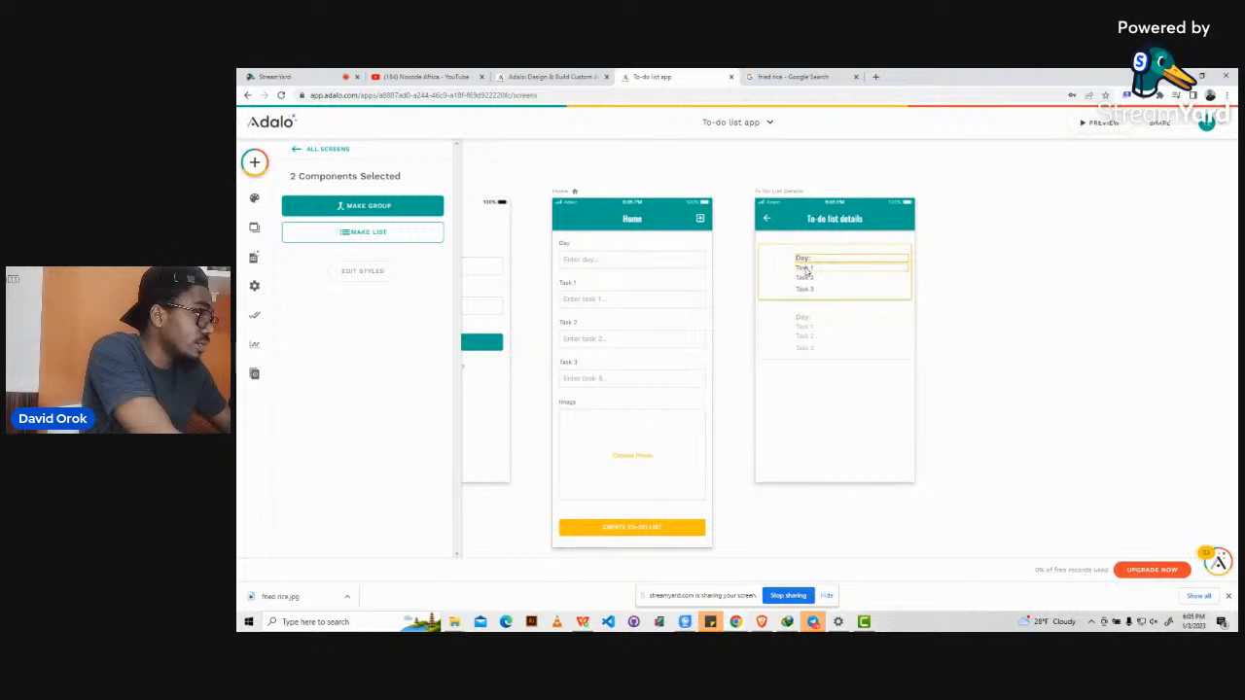
pyautogui.keyDown('shift'); pyautogui.click(806, 279); pyautogui.keyUp('shift')
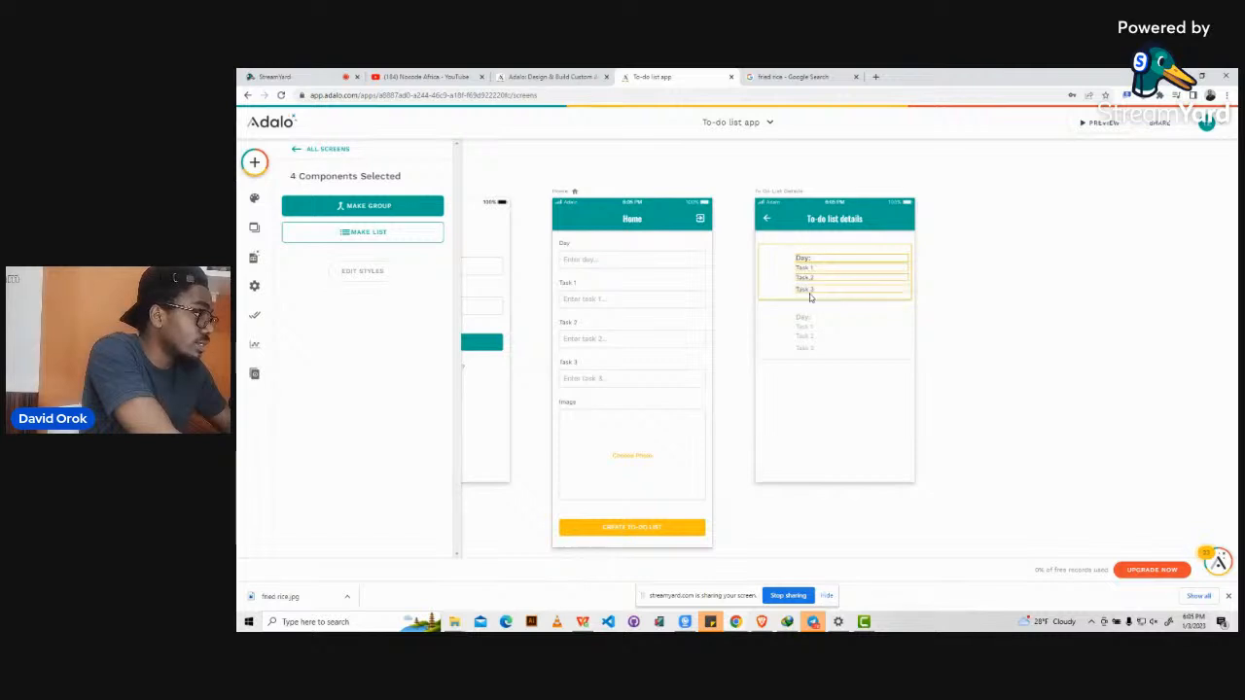
pyautogui.keyDown('shift'); pyautogui.click(806, 291); pyautogui.keyUp('shift')
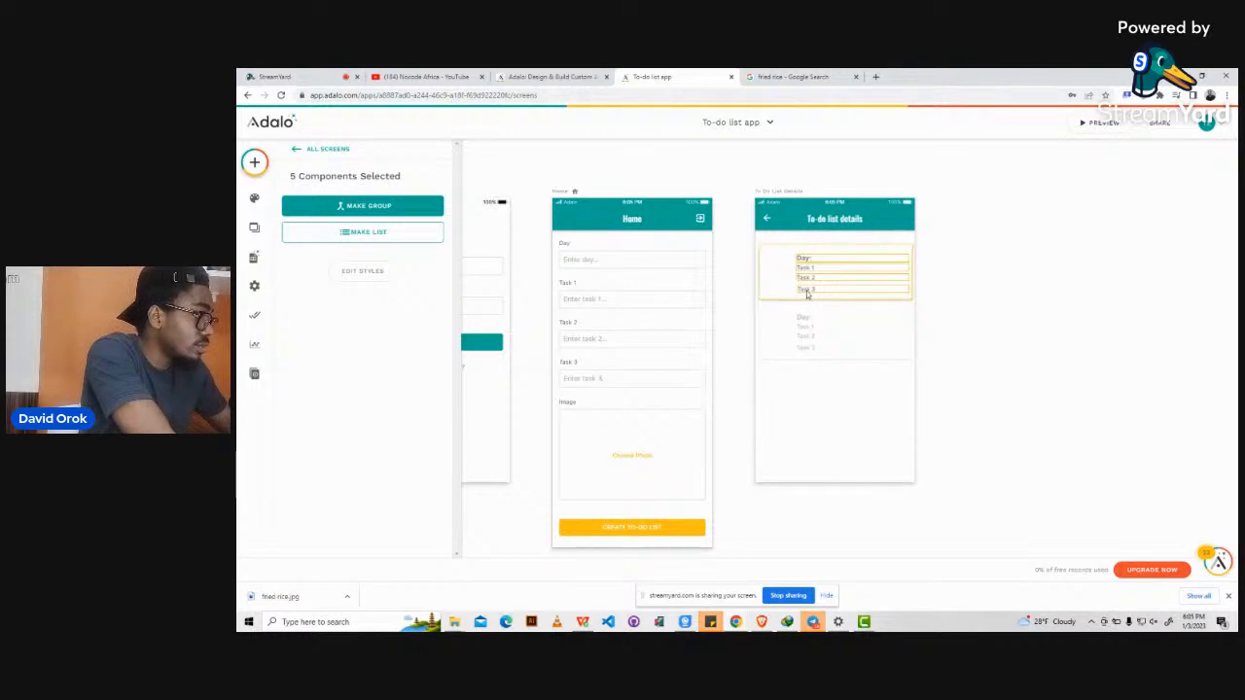
pyautogui.click(978, 259)
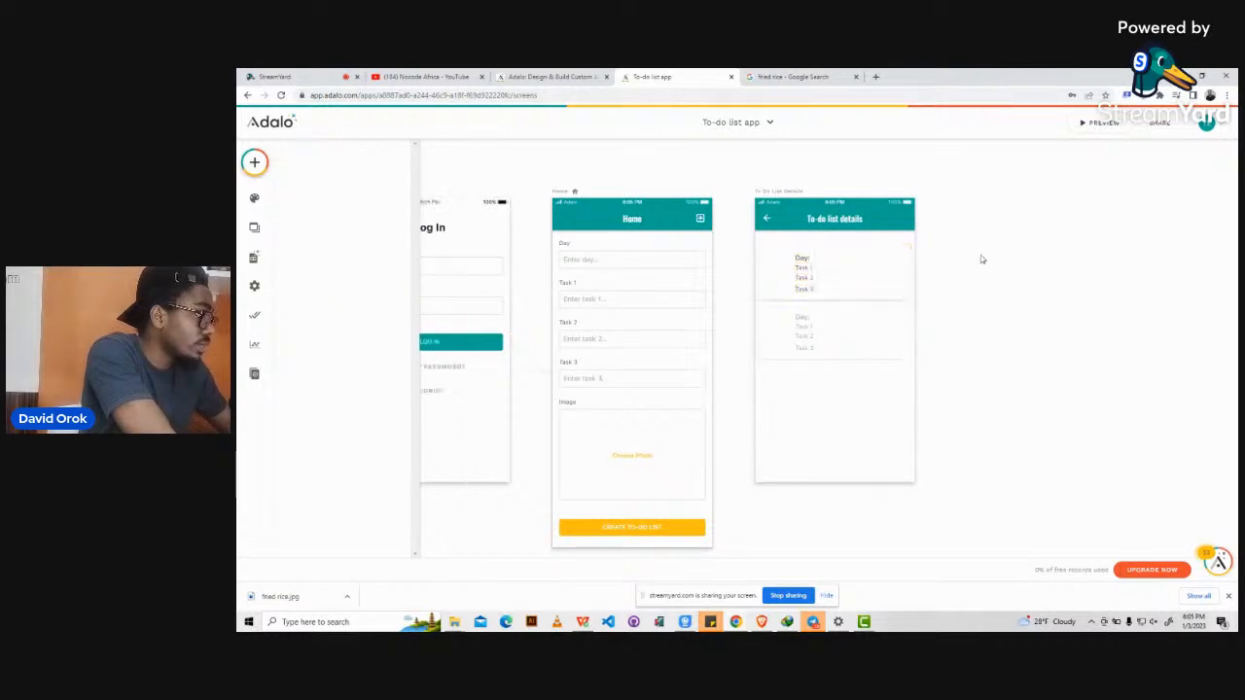
pyautogui.click(809, 260)
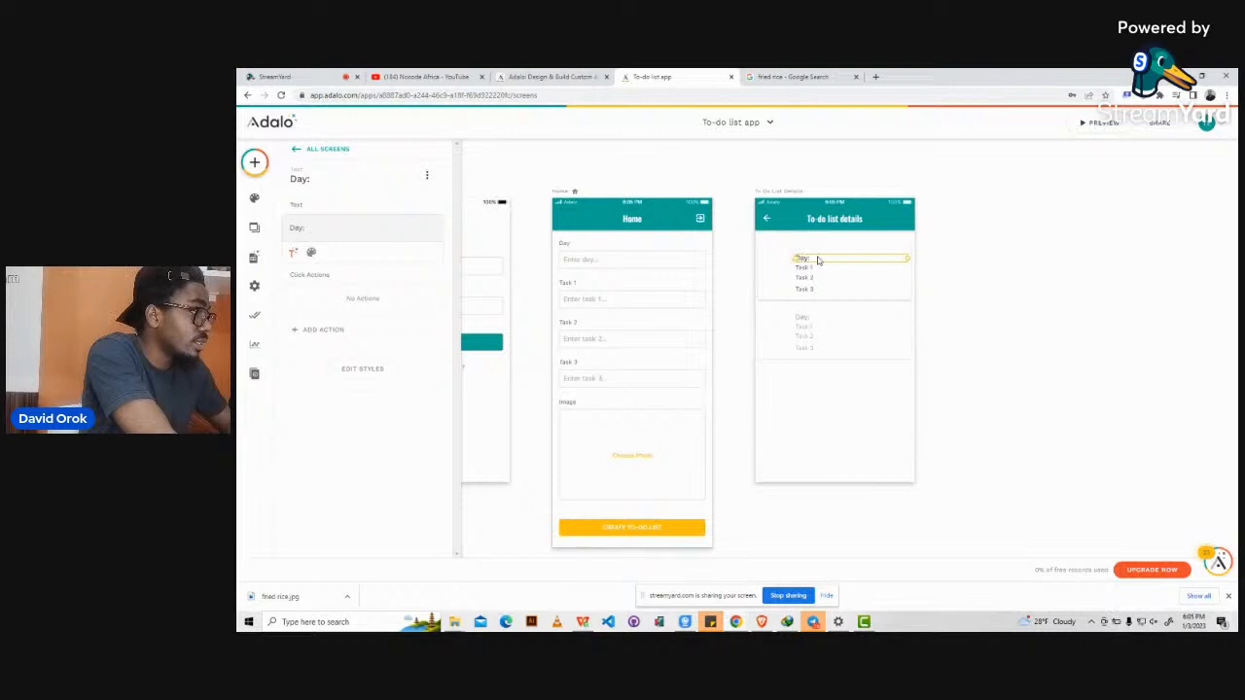
pyautogui.keyDown('shift'); pyautogui.click(809, 269); pyautogui.keyUp('shift')
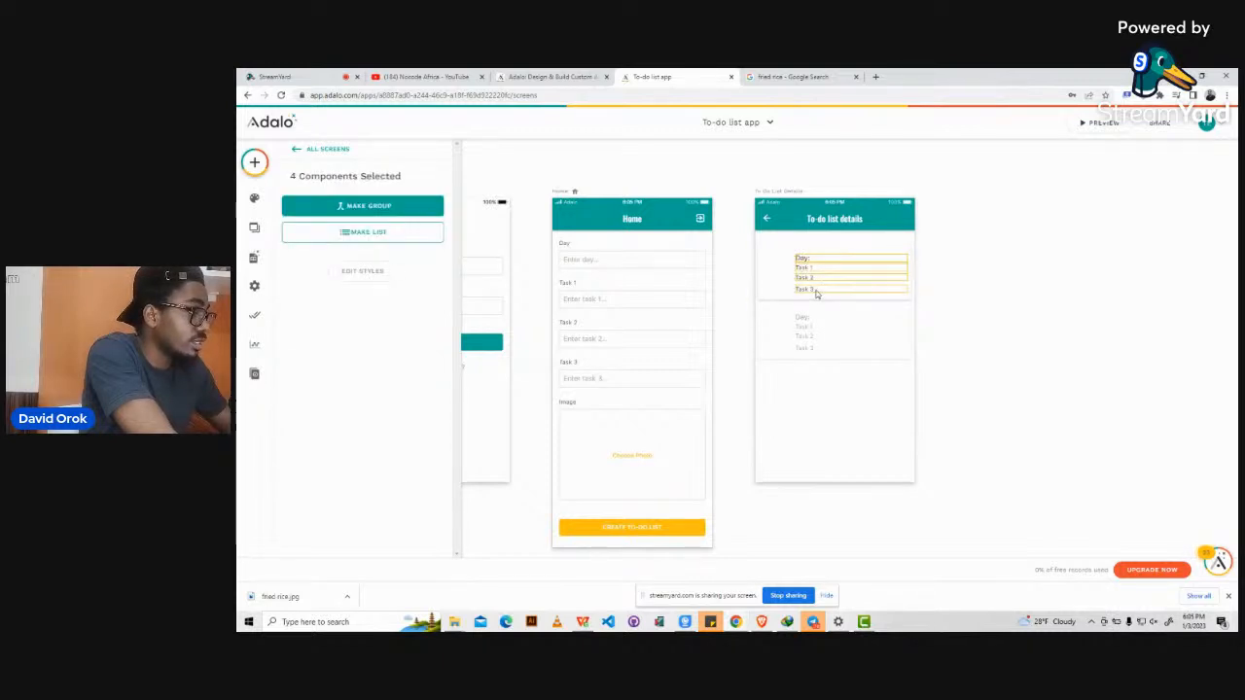
pyautogui.press('Right')
pyautogui.press('Right')
pyautogui.press('Right')
pyautogui.press('Right')
pyautogui.press('Right')
pyautogui.press('Right')
pyautogui.press('Right')
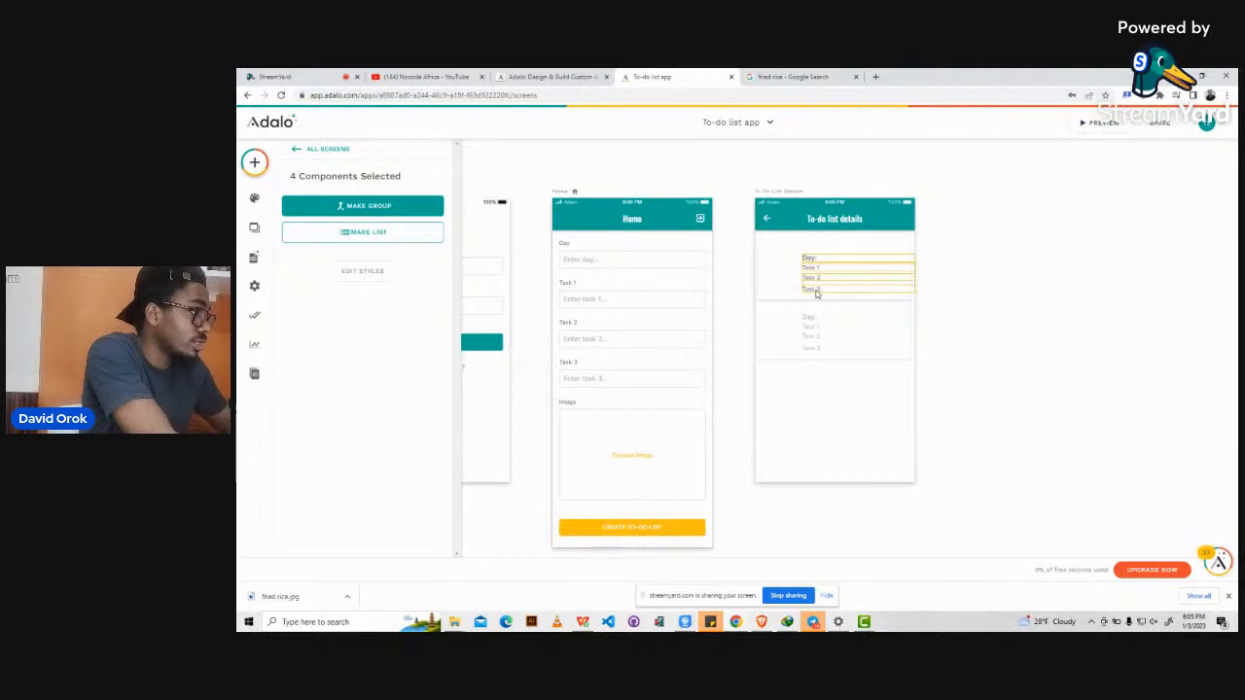
pyautogui.press('Right')
pyautogui.press('Right')
pyautogui.press('Right')
pyautogui.press('Right')
pyautogui.press('Right')
pyautogui.press('Right')
pyautogui.press('Right')
pyautogui.press('Right')
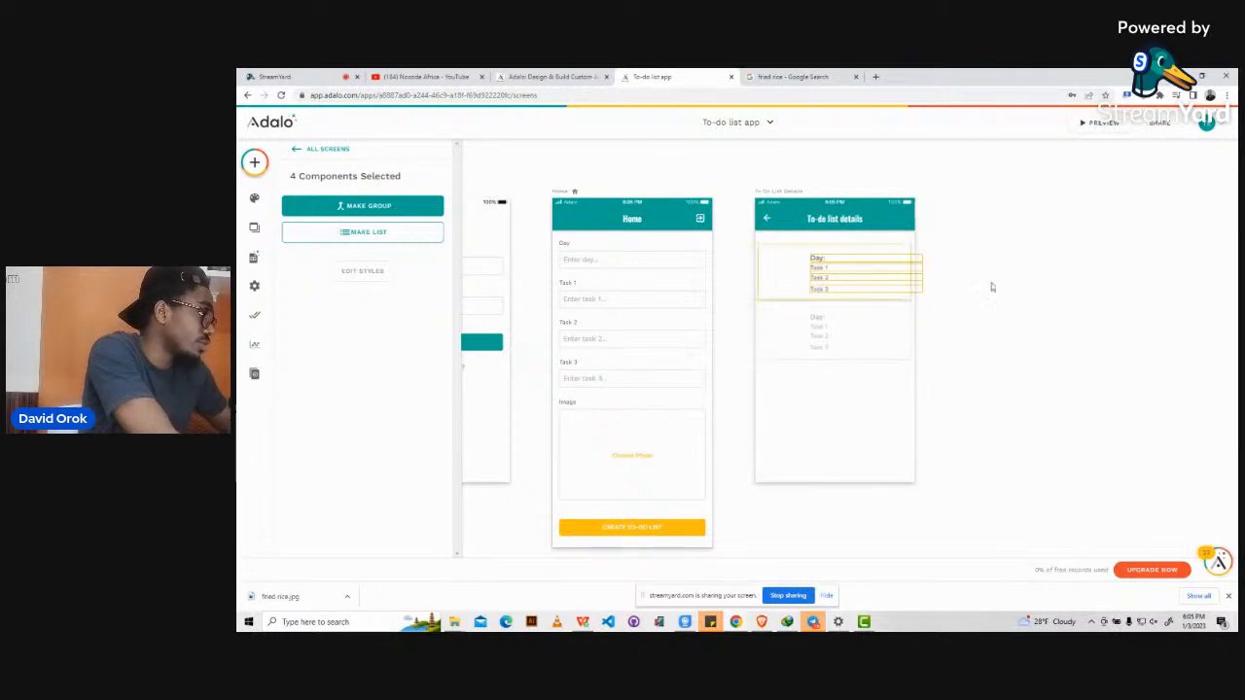
# Narrow the Day: and Task 1–3 texts to the snap guide.
pyautogui.click(936, 265)
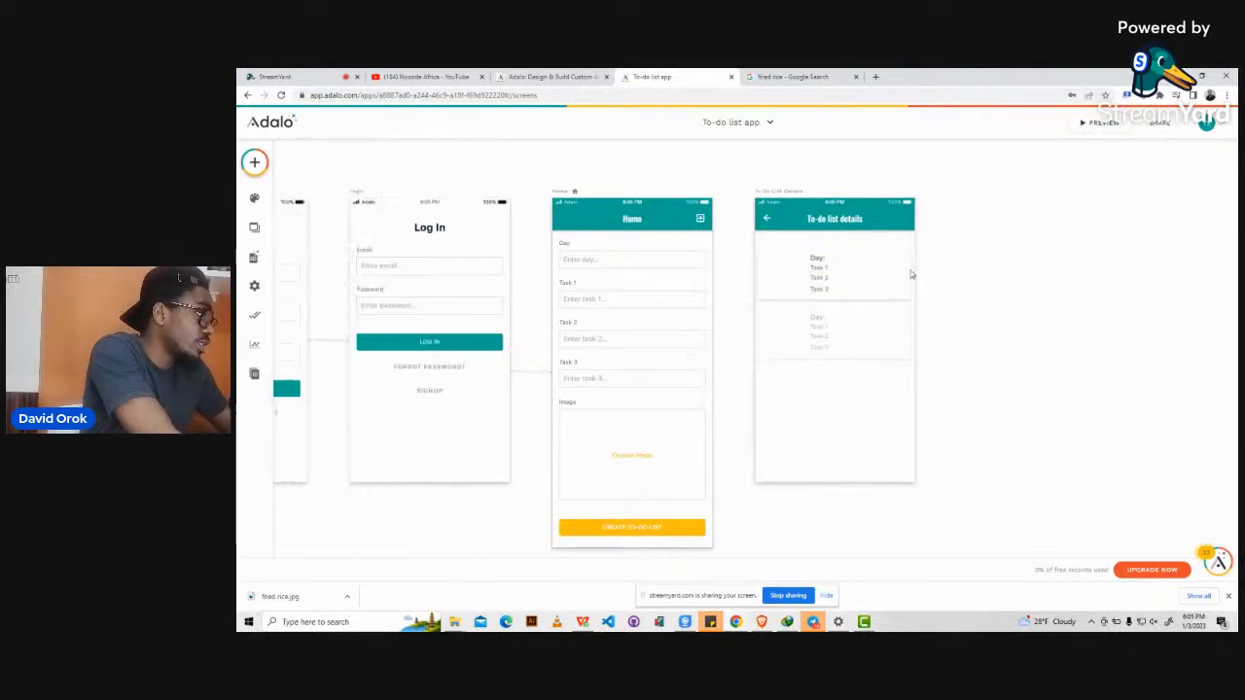
pyautogui.click(828, 261)
pyautogui.click(829, 261)
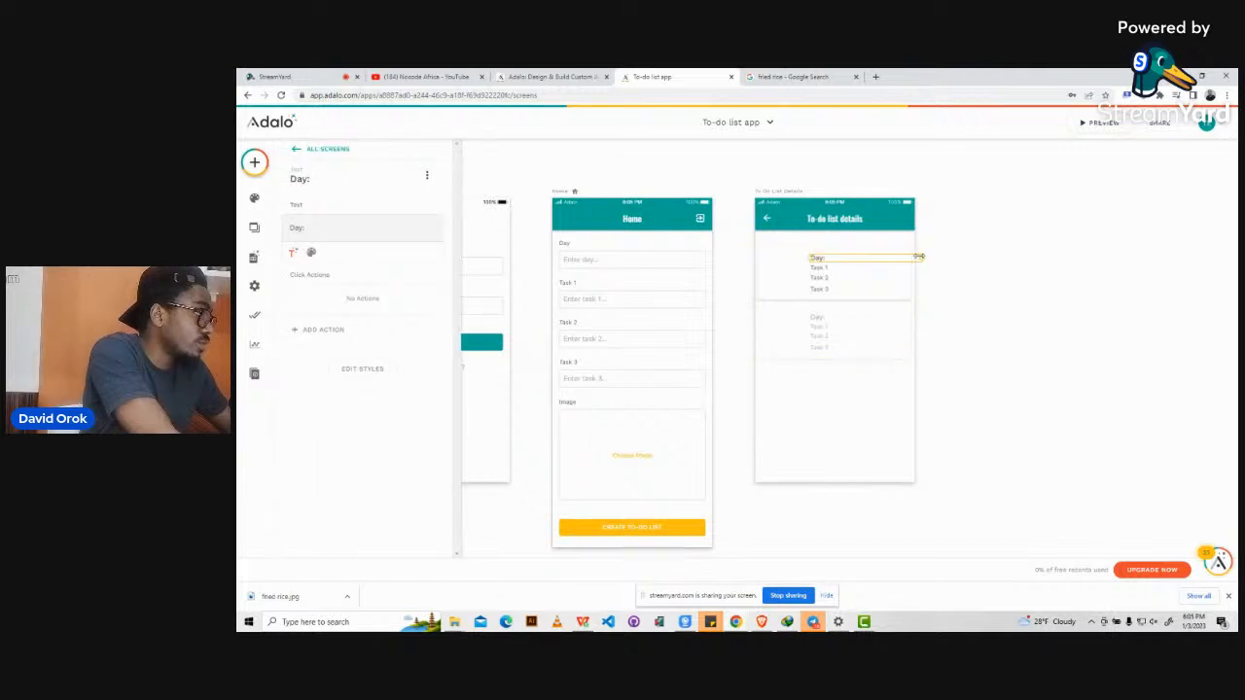
pyautogui.moveTo(919, 258); pyautogui.dragTo(906, 288)
pyautogui.click(893, 272)
pyautogui.click(908, 278)
pyautogui.click(896, 290)
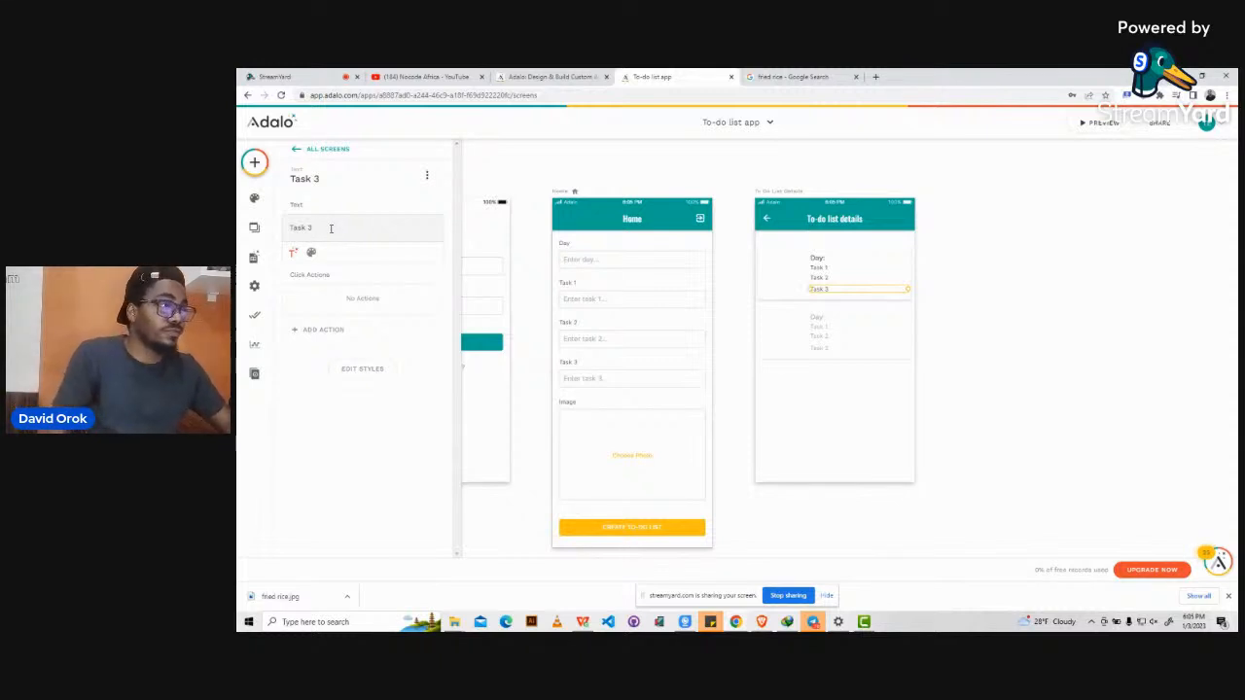
# Drop an Image component into the list item and shrink it to a small square at left.
pyautogui.click(254, 162)
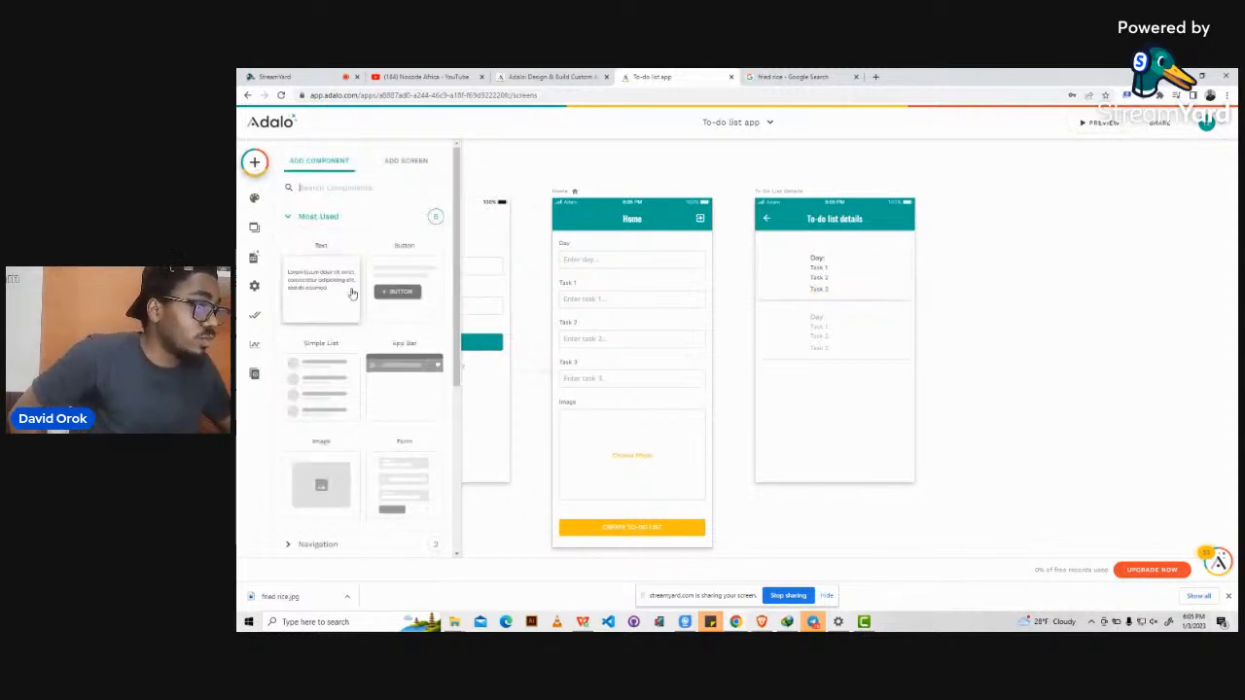
pyautogui.moveTo(321, 483); pyautogui.dragTo(784, 273)
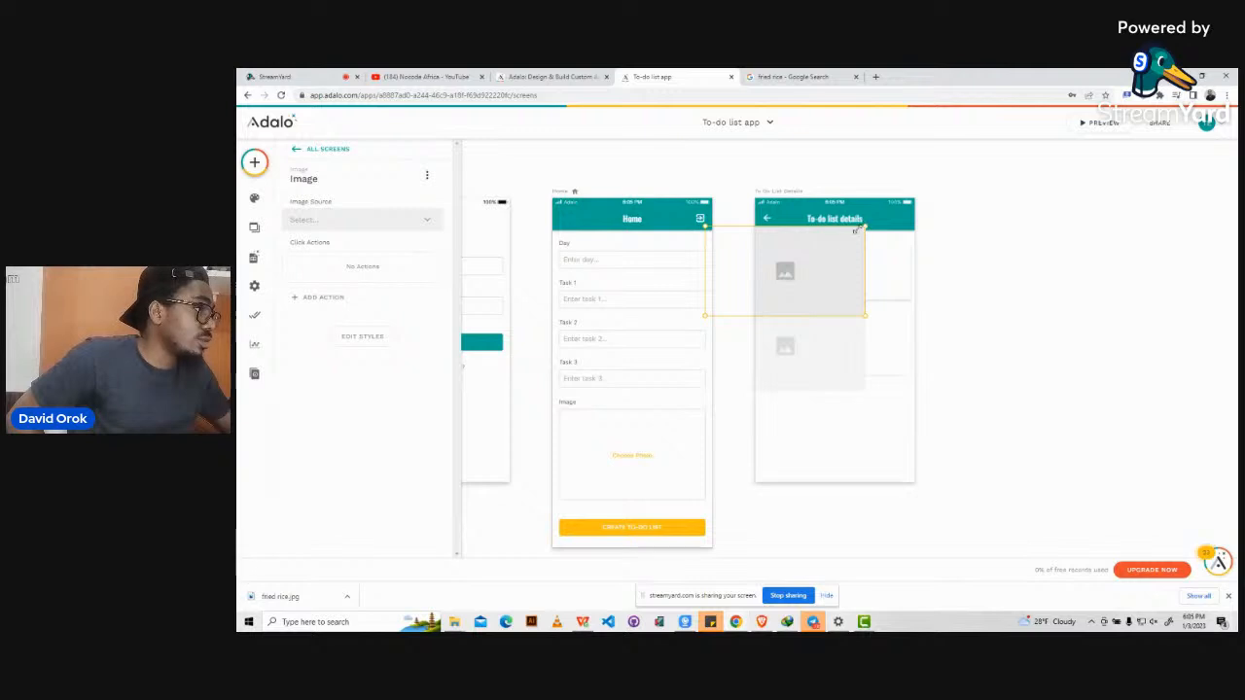
pyautogui.moveTo(856, 229); pyautogui.dragTo(804, 267)
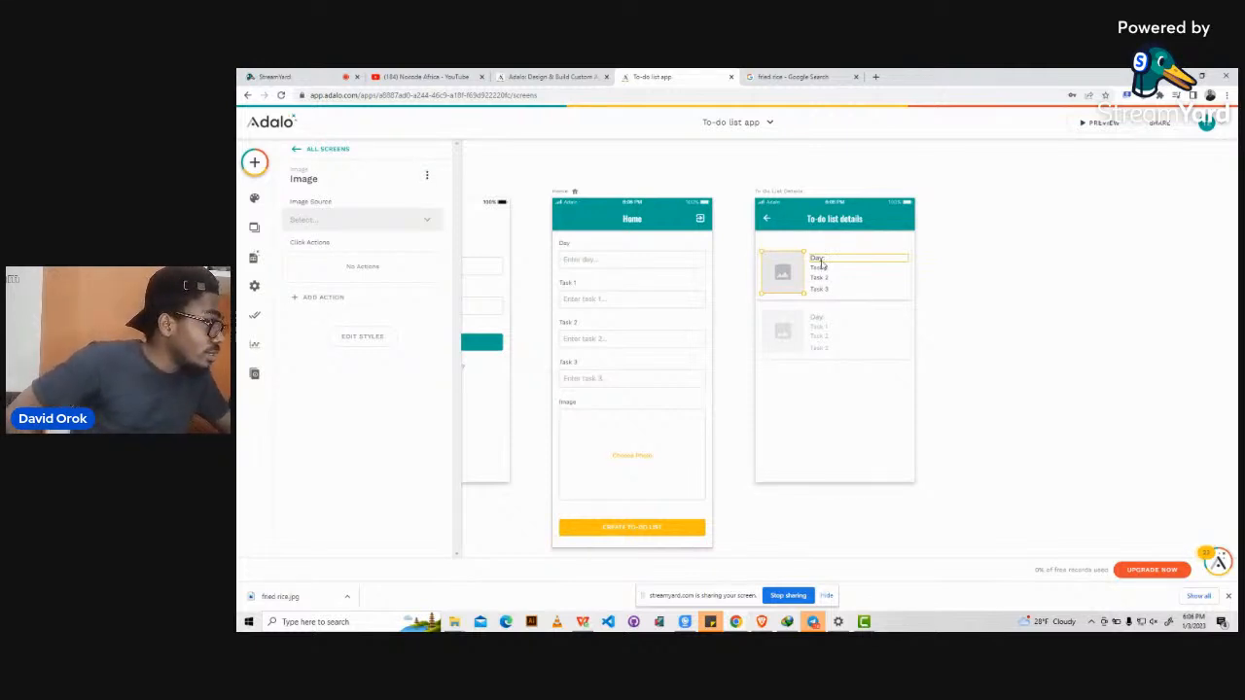
pyautogui.click(827, 262)
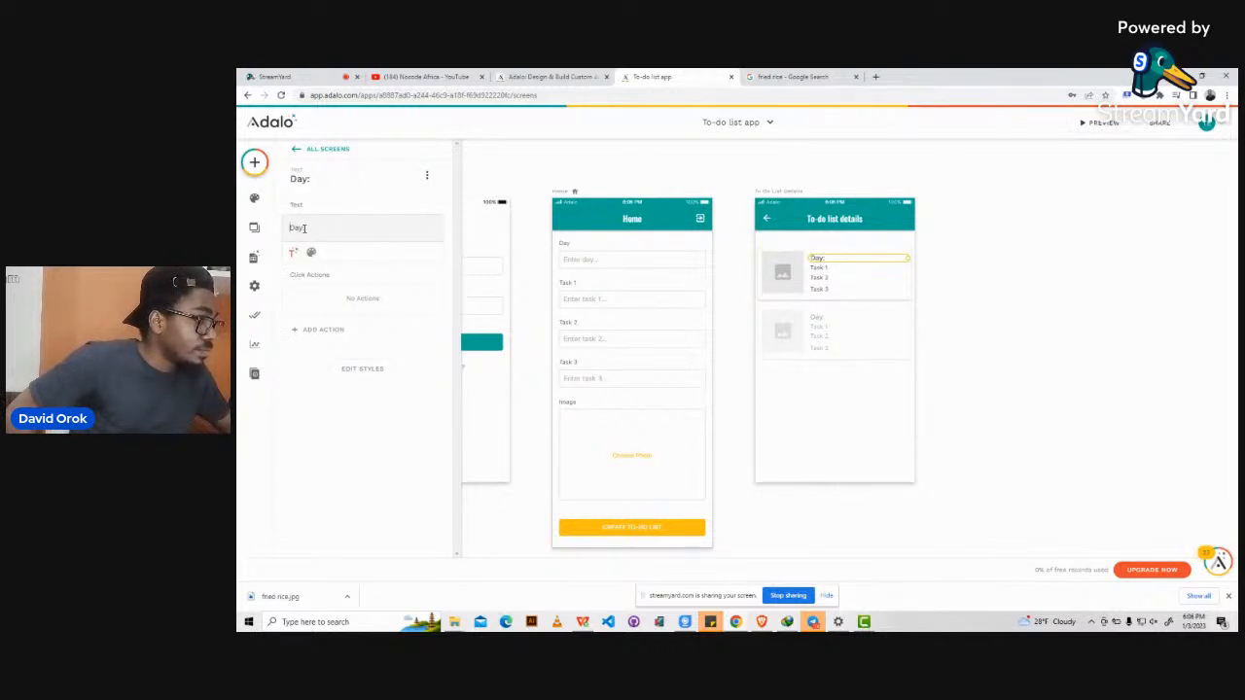
# Append the current to-do list's Day value to the Day: text with Magic Text.
pyautogui.click(305, 228)
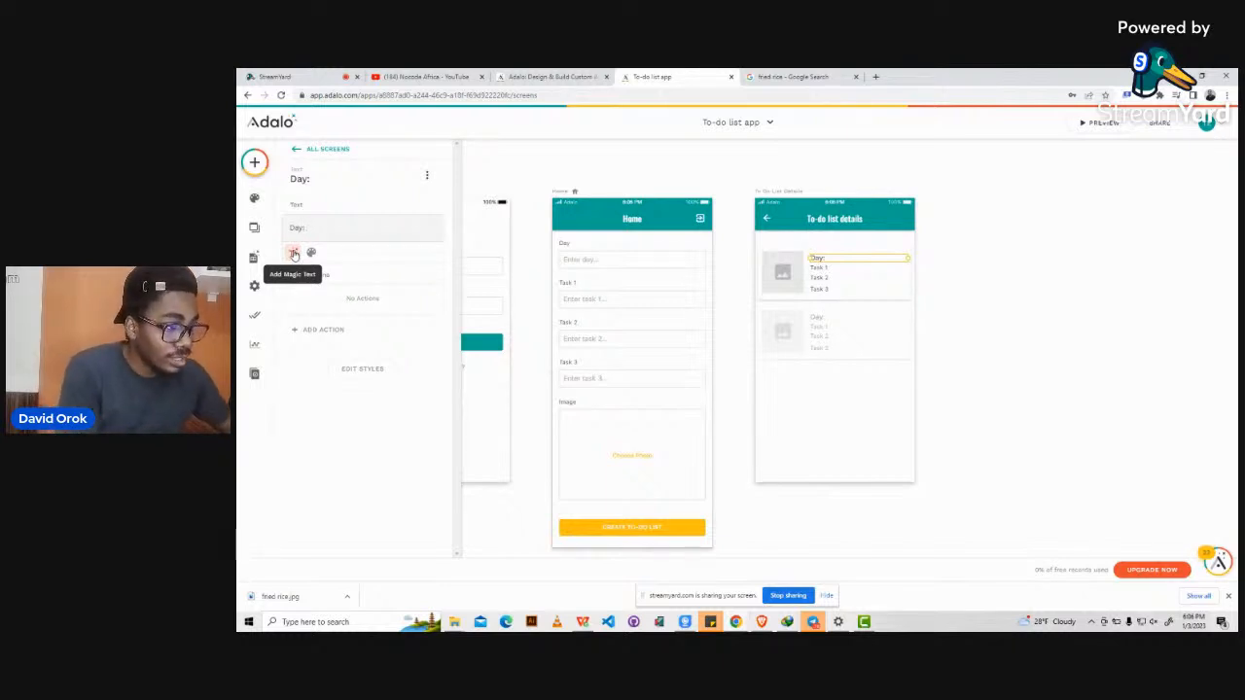
pyautogui.click(294, 254)
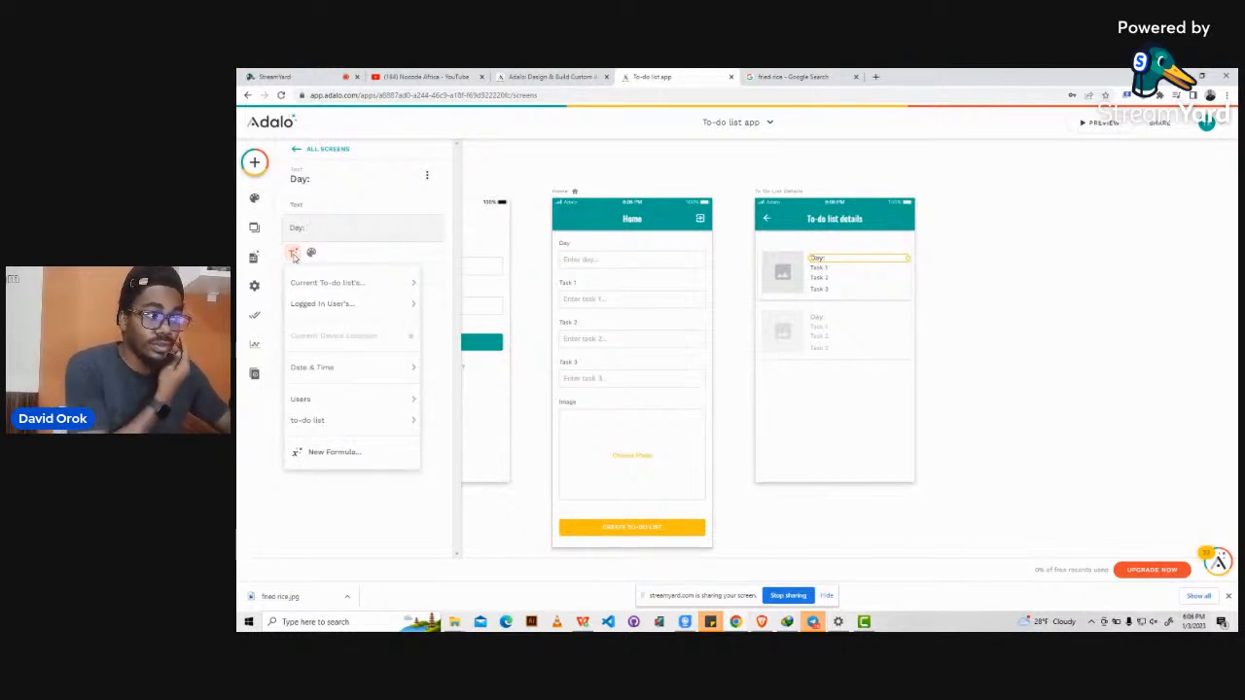
pyautogui.moveTo(317, 287)
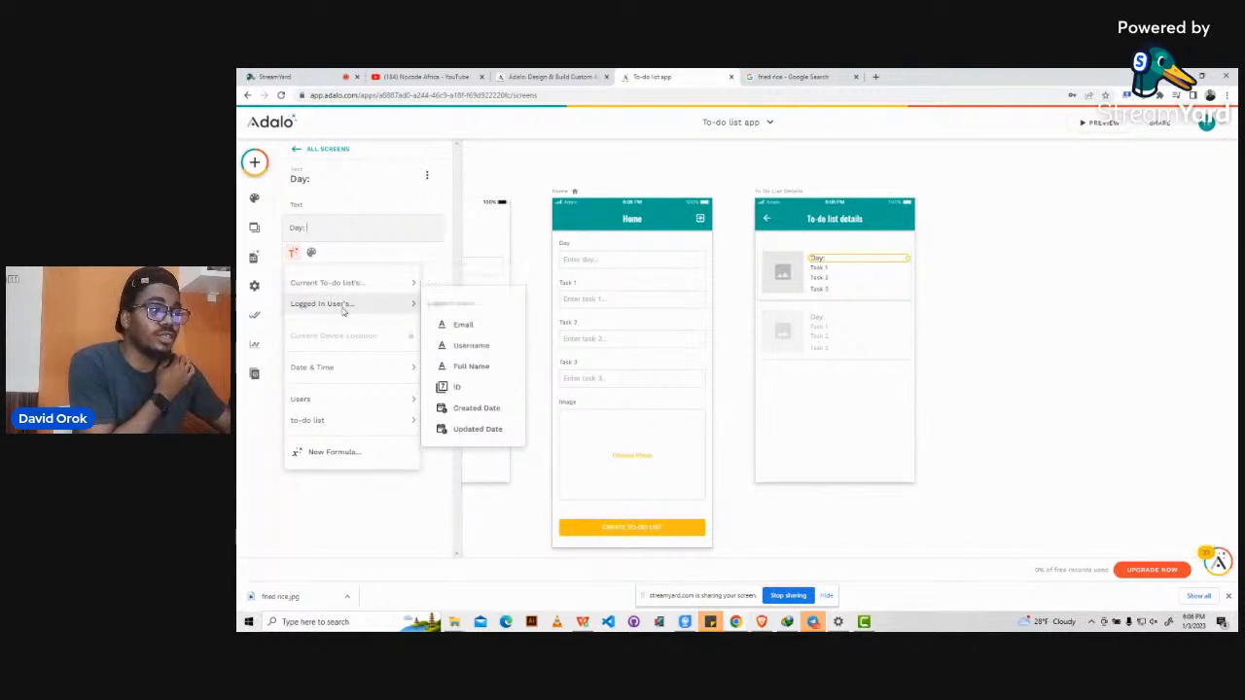
pyautogui.moveTo(347, 304)
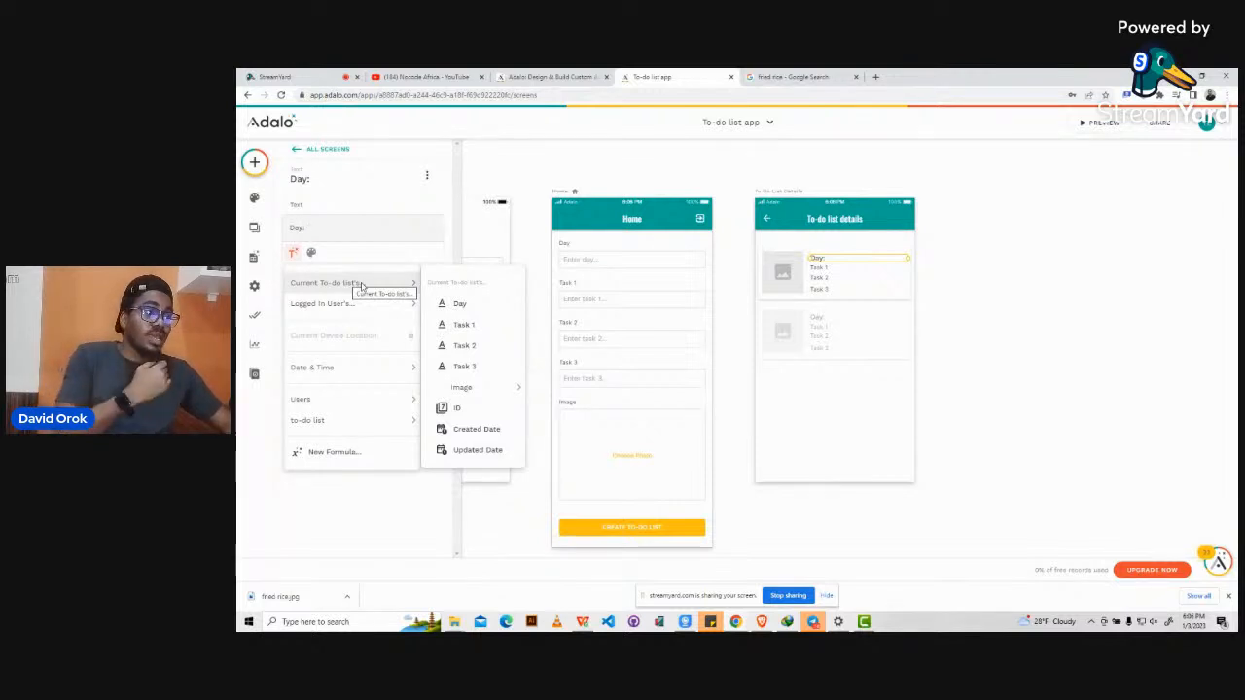
pyautogui.click(468, 307)
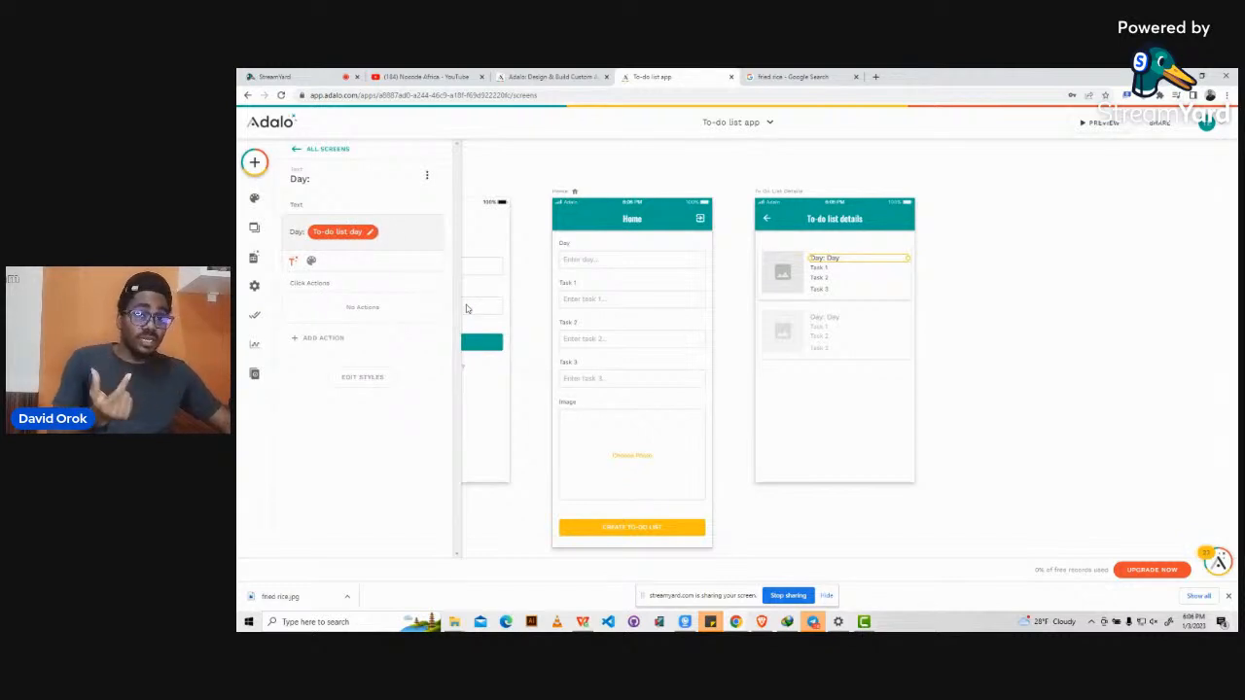
pyautogui.click(835, 271)
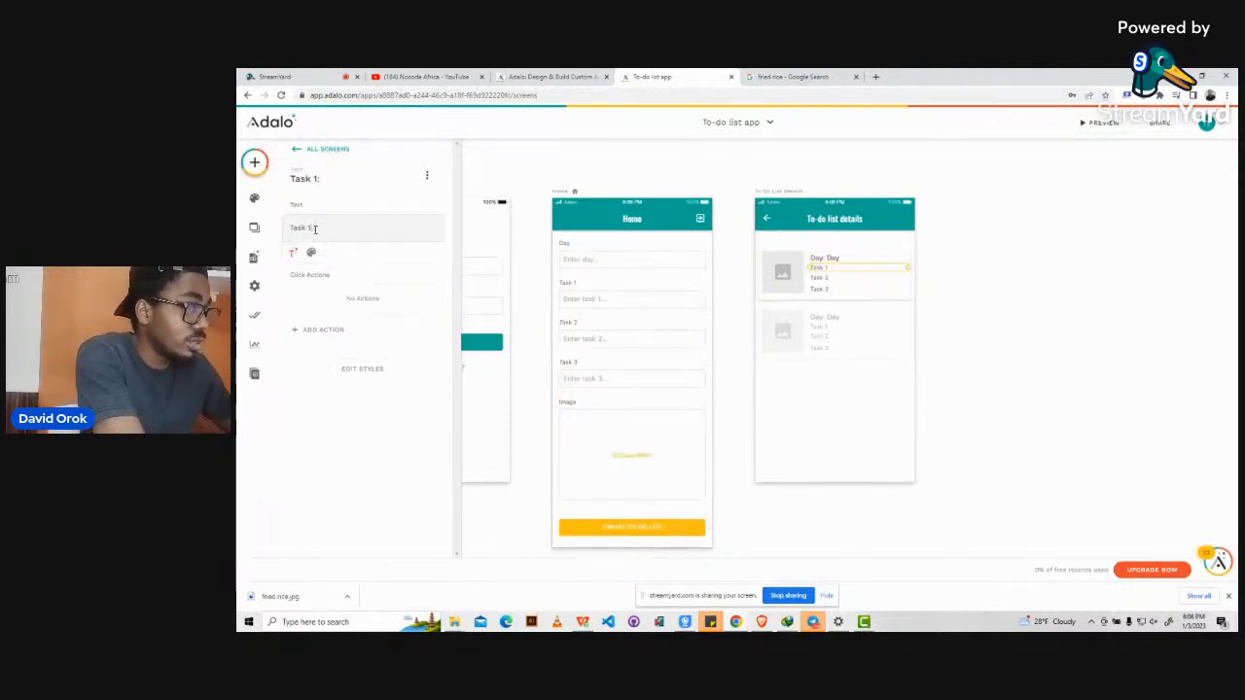
# Bind Task 1 and Task 2 (adding a colon) to the current to-do list's Task 1 and Task 2 values.
pyautogui.click(293, 252)
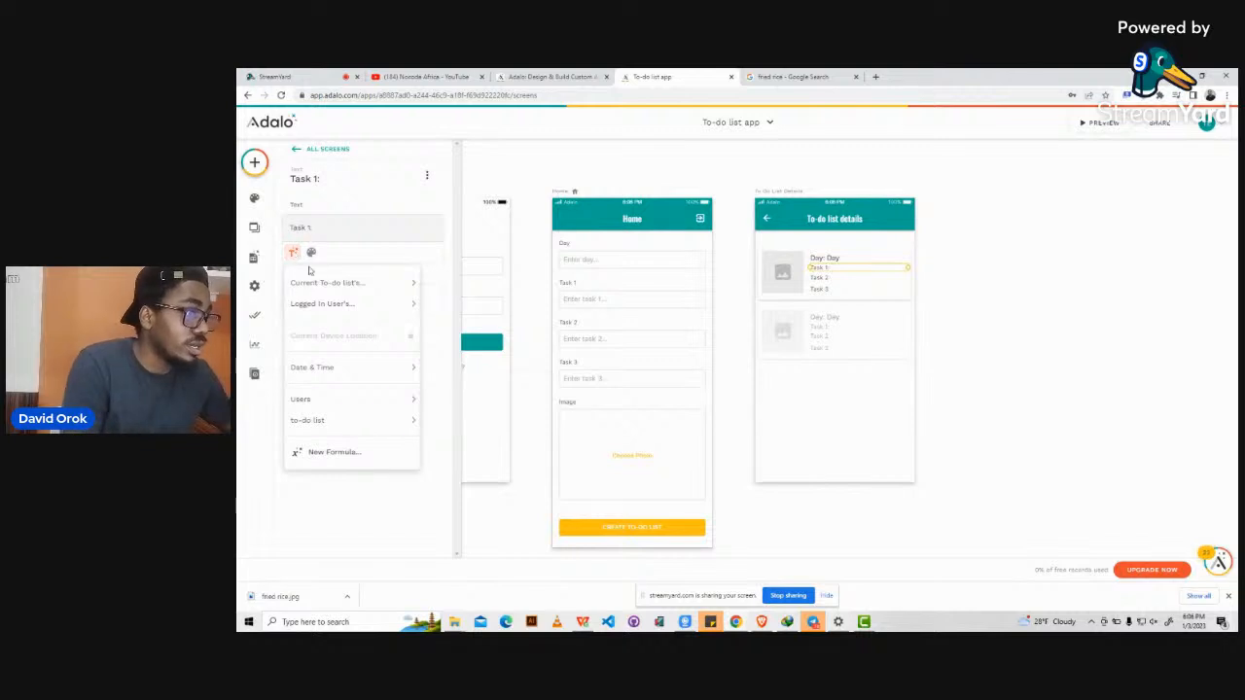
pyautogui.moveTo(348, 282)
pyautogui.click(464, 327)
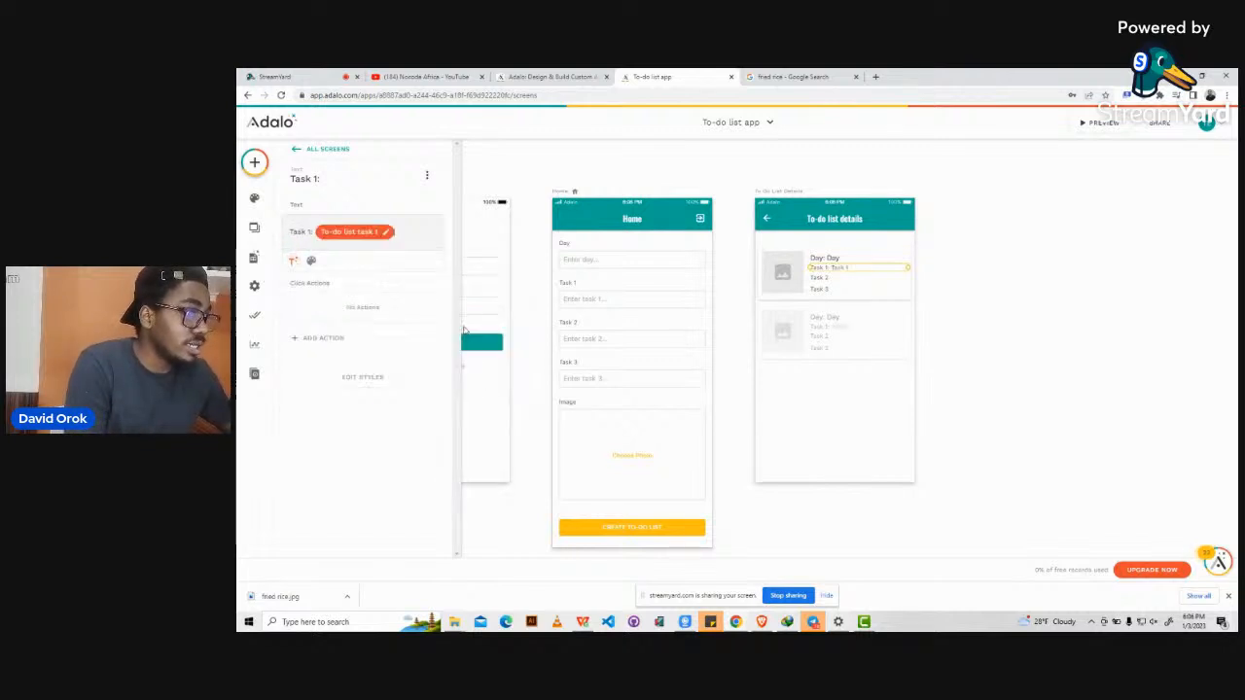
pyautogui.click(821, 279)
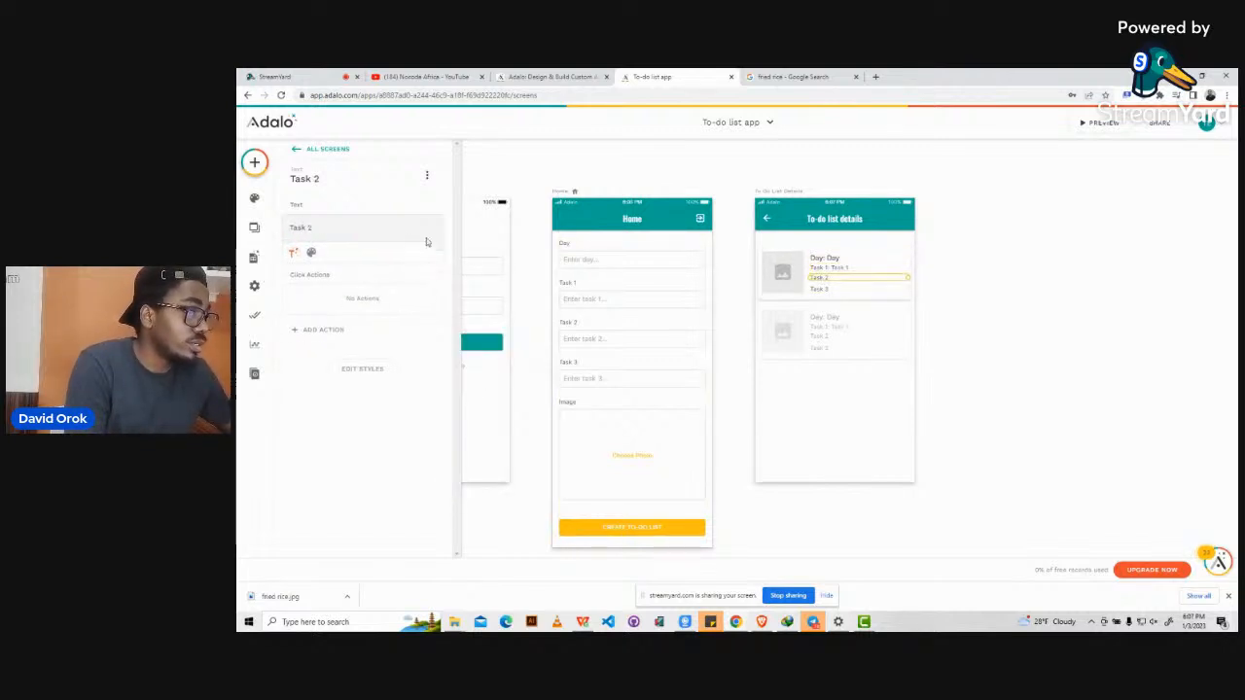
pyautogui.click(313, 227)
pyautogui.write(':')
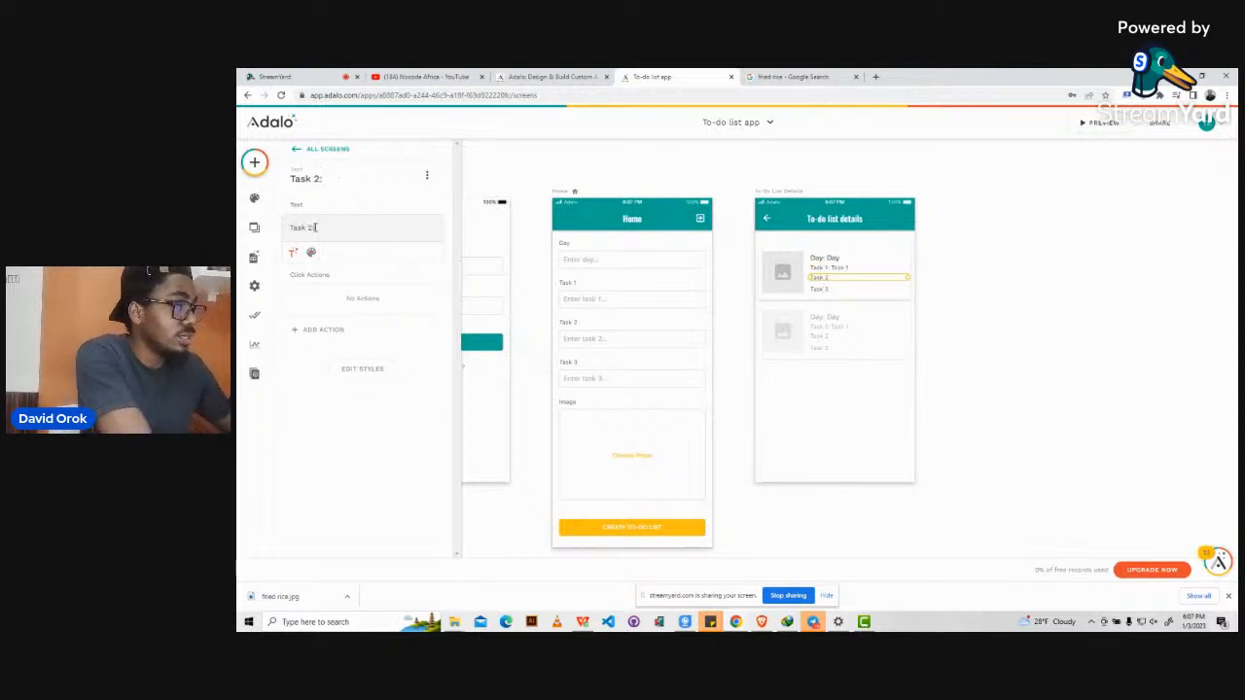
pyautogui.click(293, 251)
pyautogui.moveTo(352, 285)
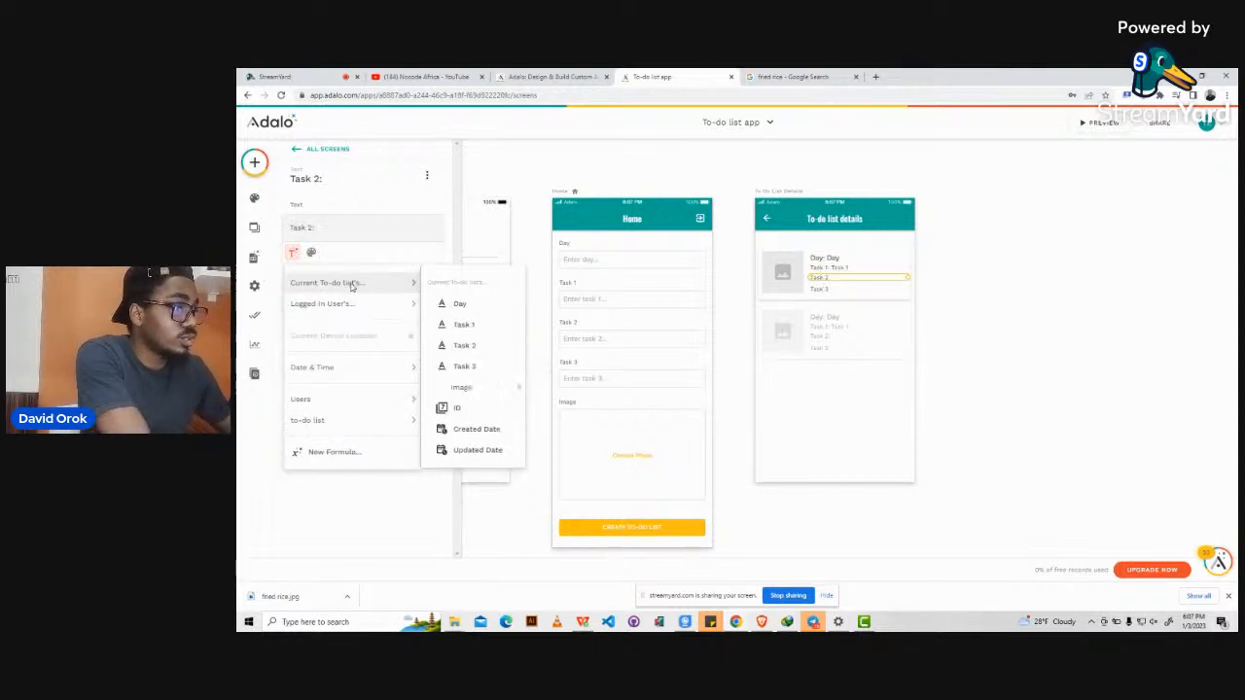
pyautogui.click(472, 352)
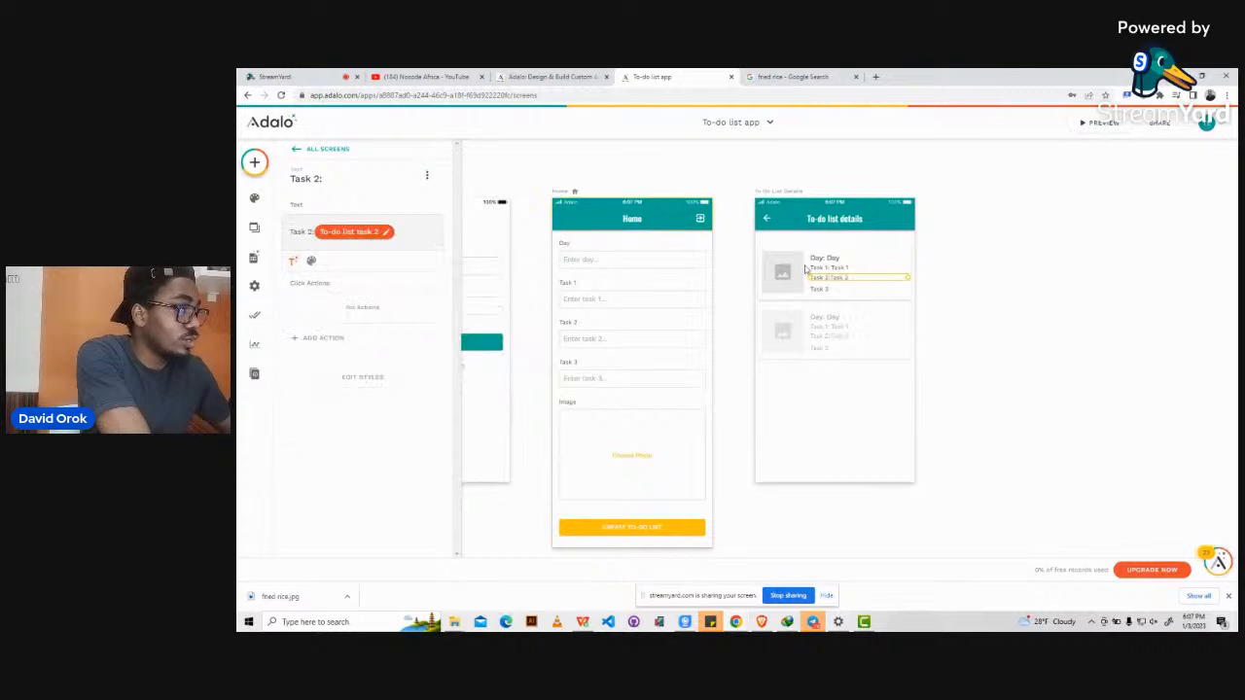
# Bind the Task 3 line to the current to-do list's Task 3 value.
pyautogui.click(822, 290)
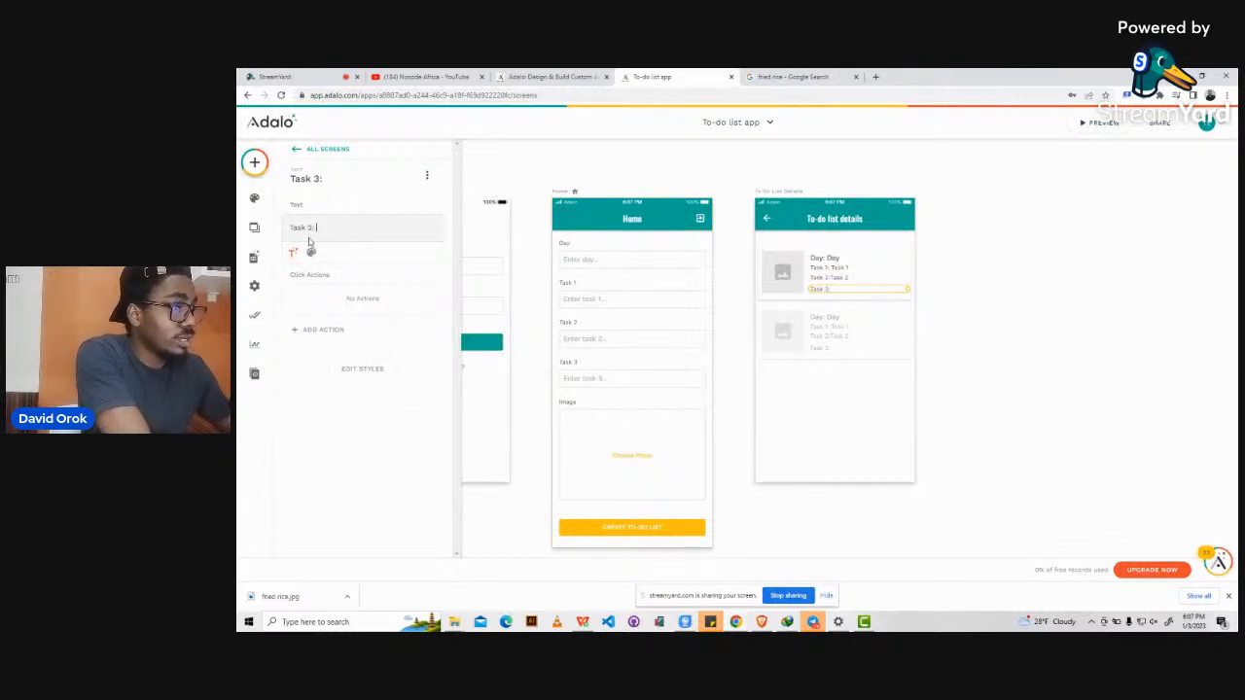
pyautogui.click(294, 251)
pyautogui.moveTo(356, 285)
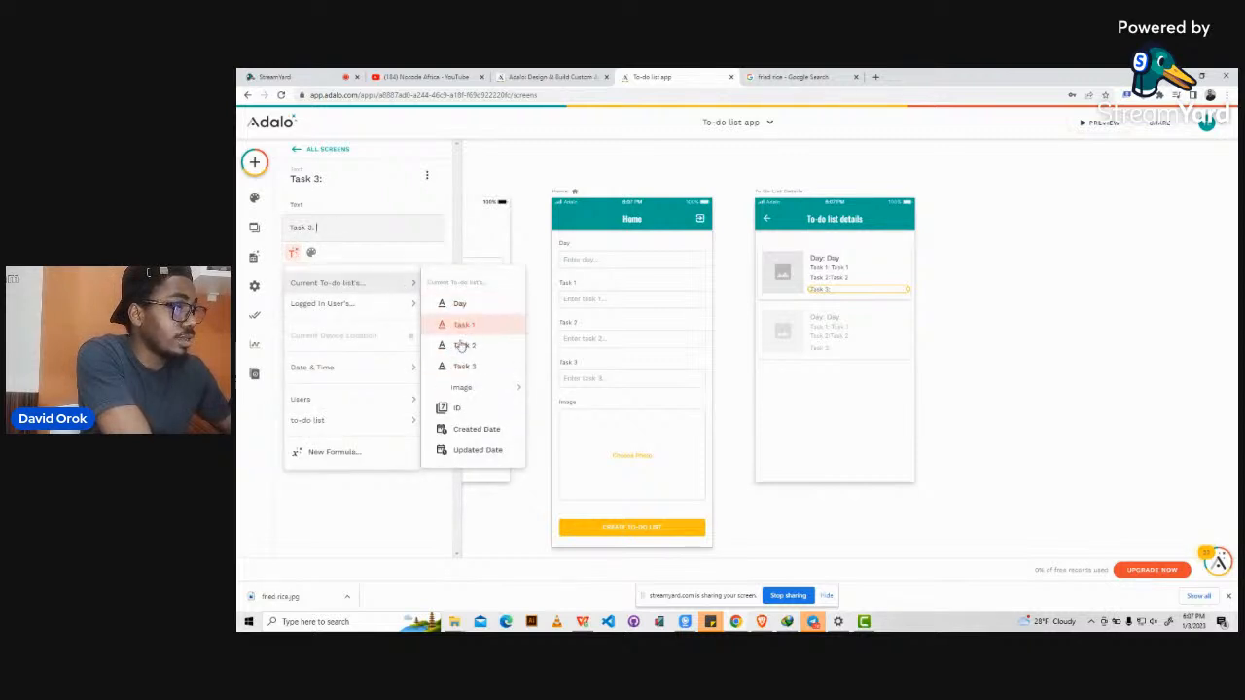
pyautogui.click(457, 367)
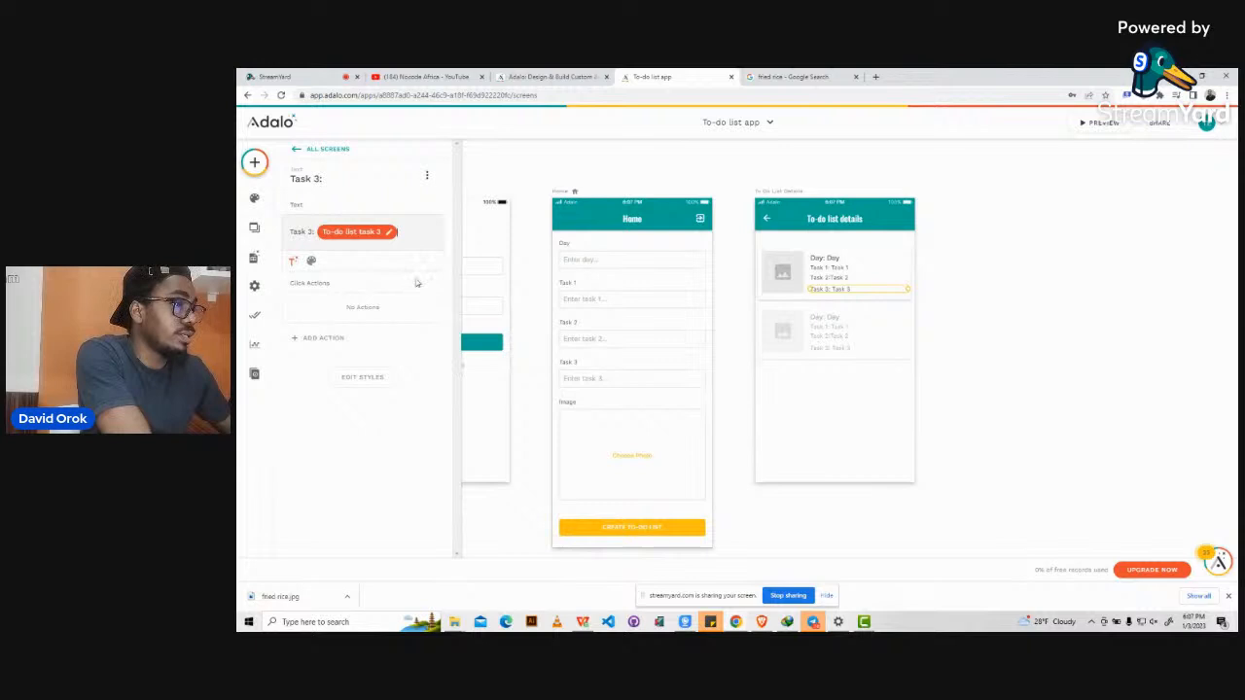
pyautogui.click(790, 281)
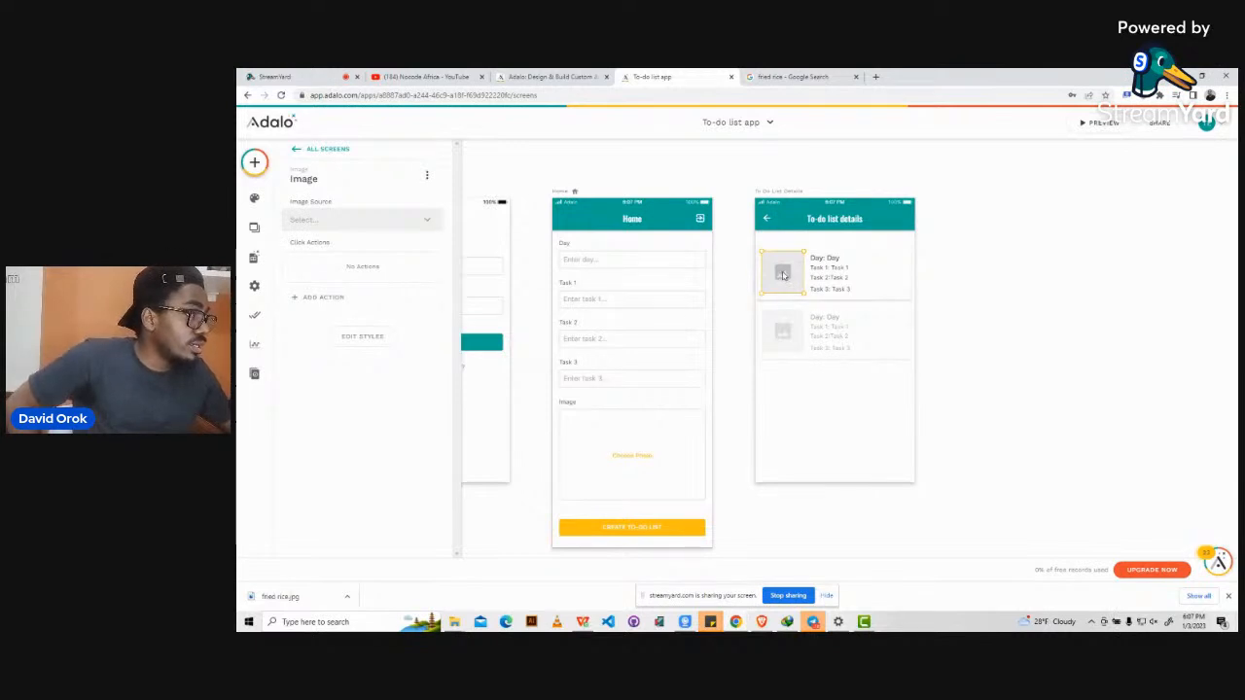
# Set the image's source to Database > Current To-do list's > Image.
pyautogui.click(313, 230)
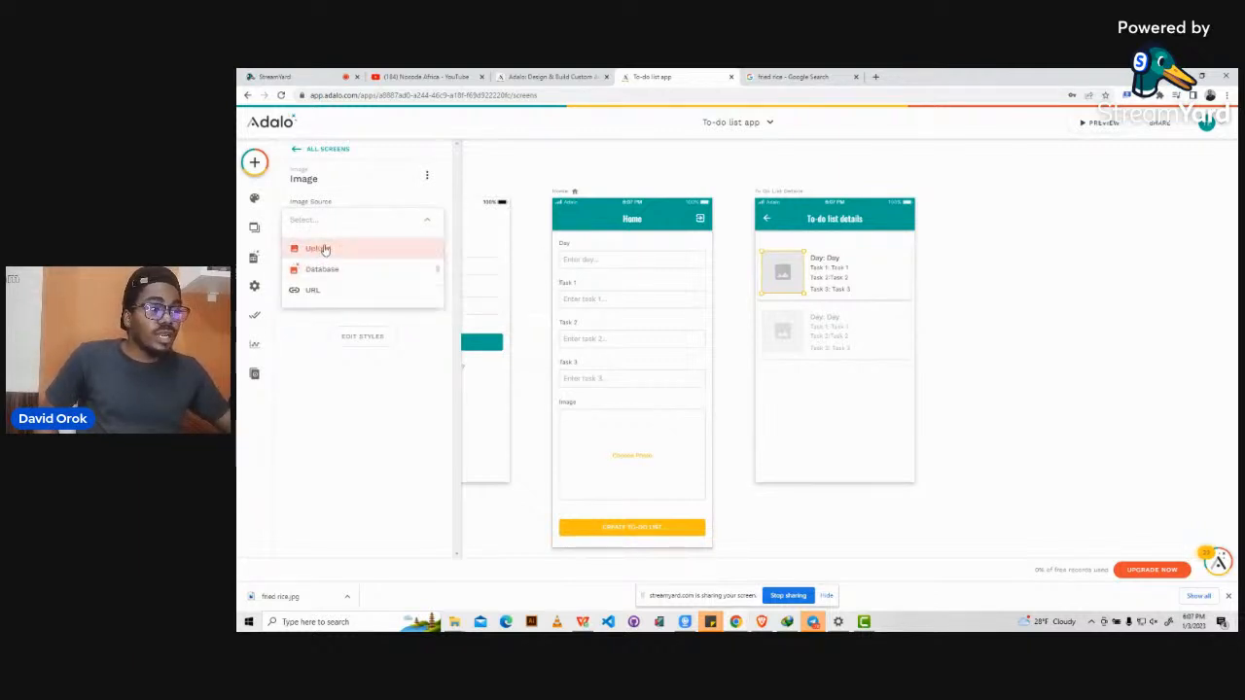
pyautogui.moveTo(325, 277)
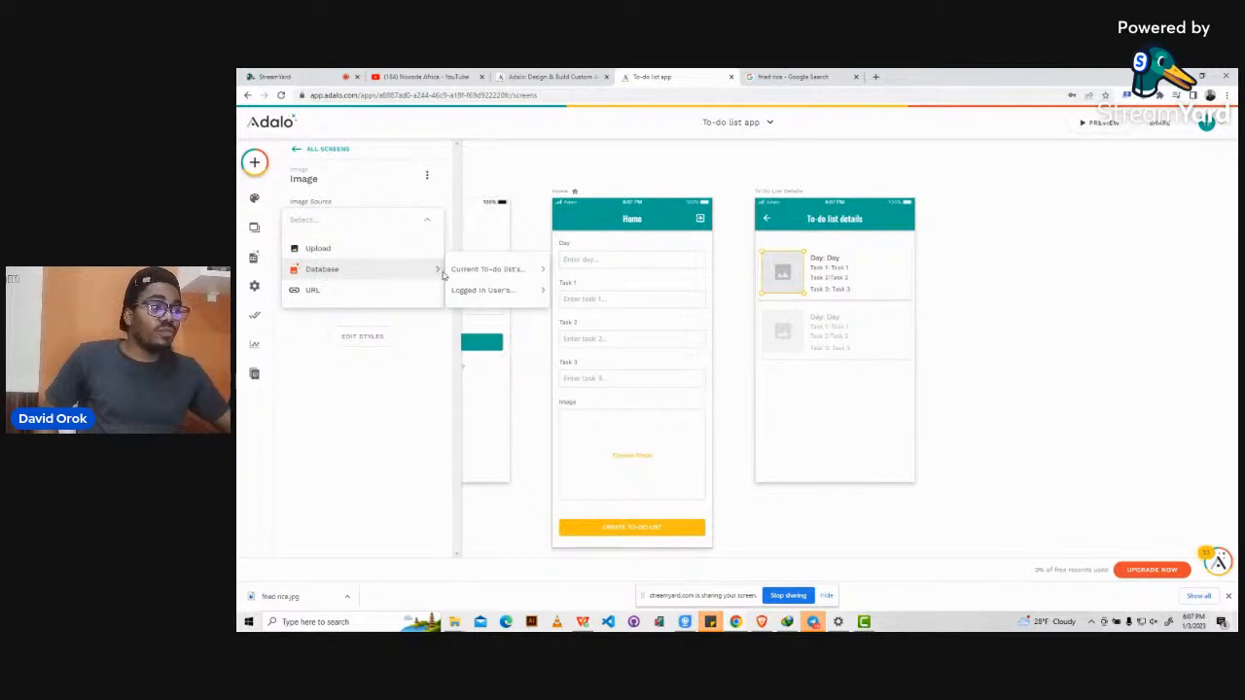
pyautogui.moveTo(455, 275)
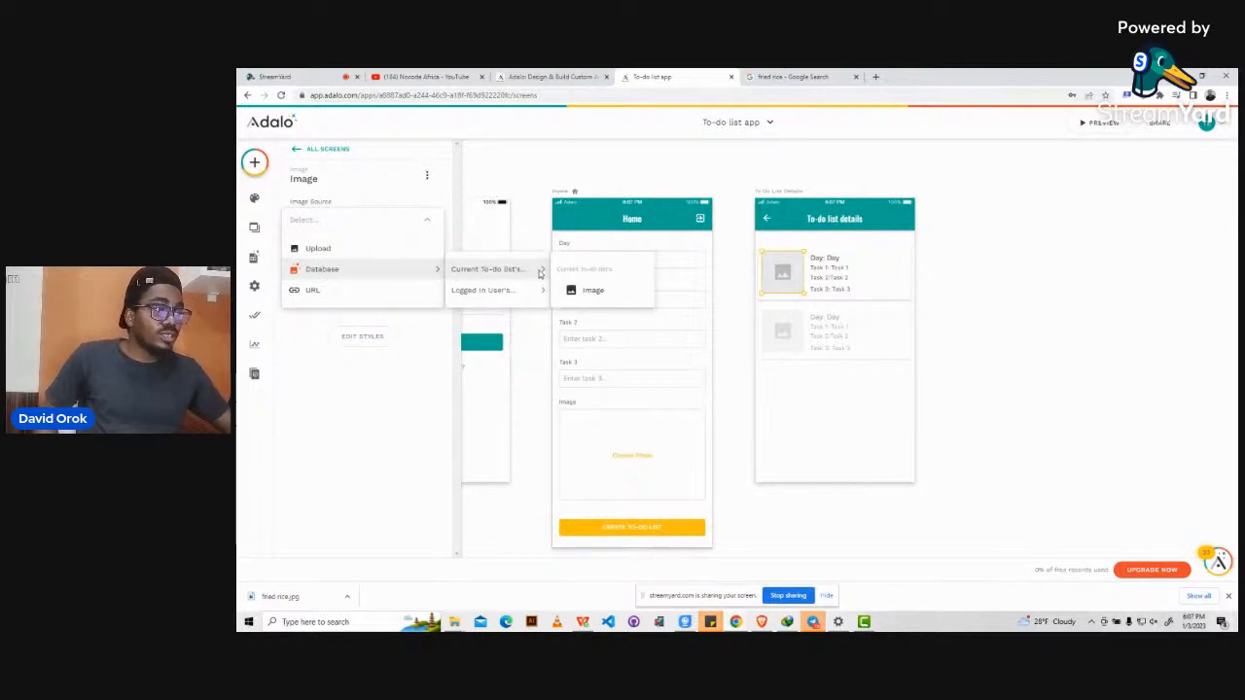
pyautogui.click(578, 295)
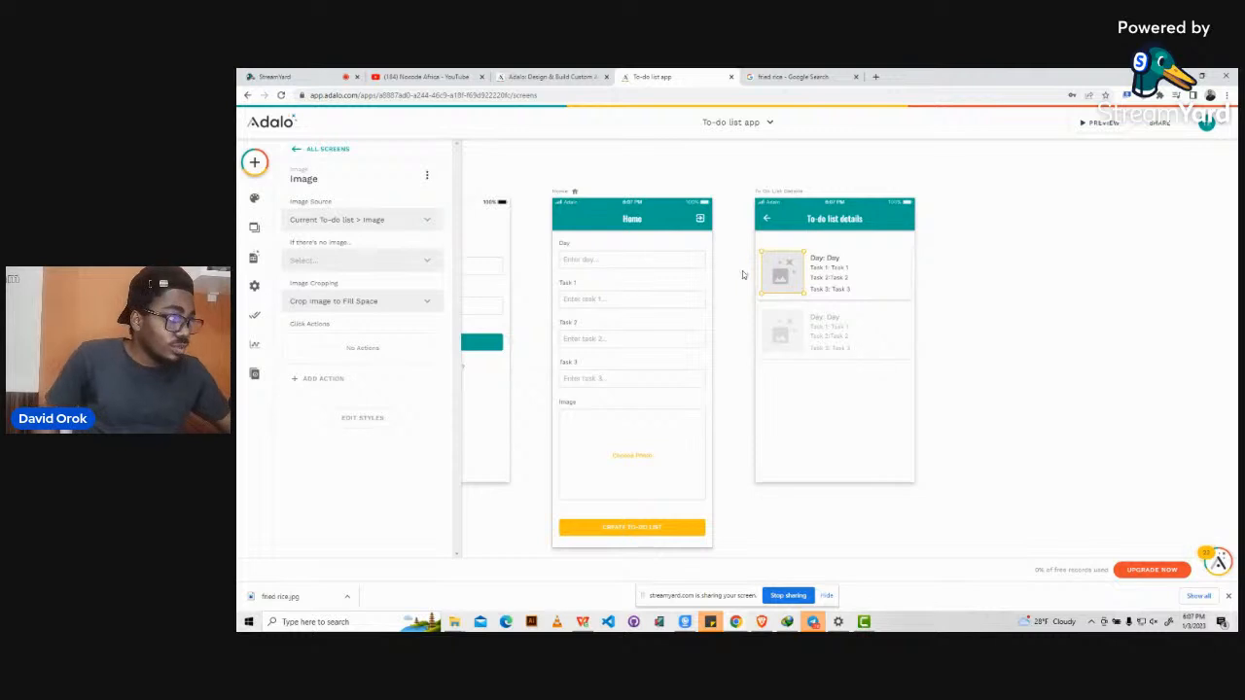
pyautogui.click(986, 234)
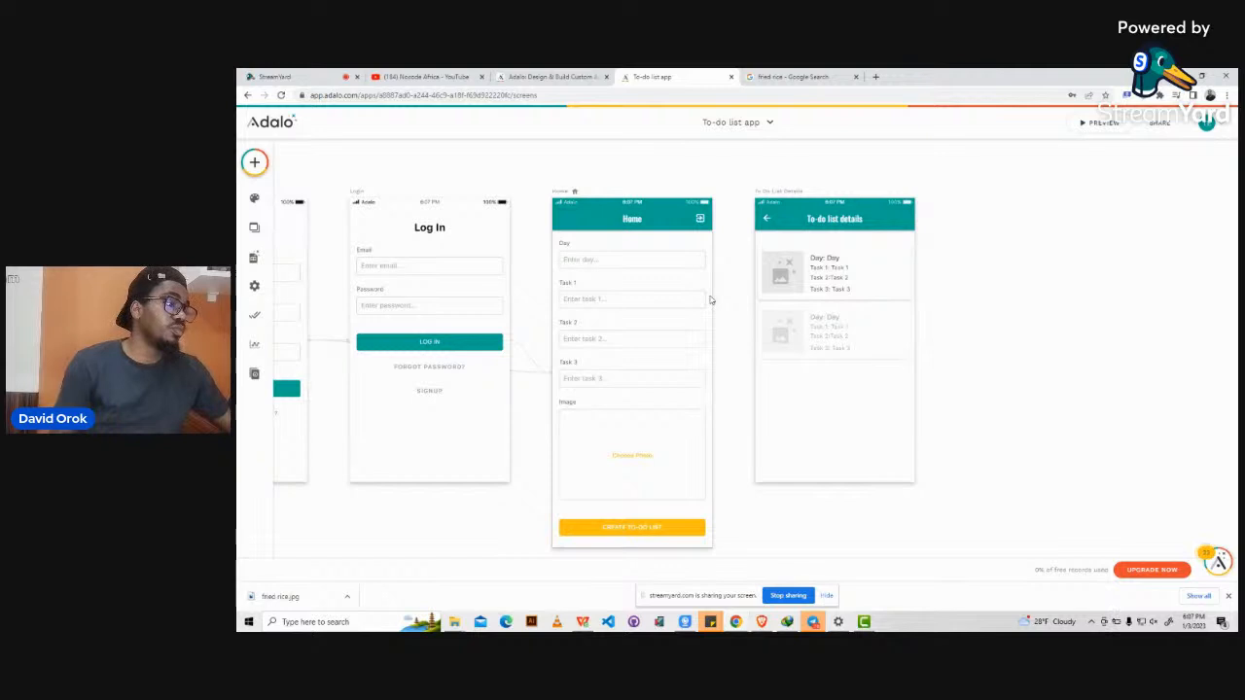
# Drag the Home screen's bottom edge down to add space below Create To-Do List.
pyautogui.click(570, 190)
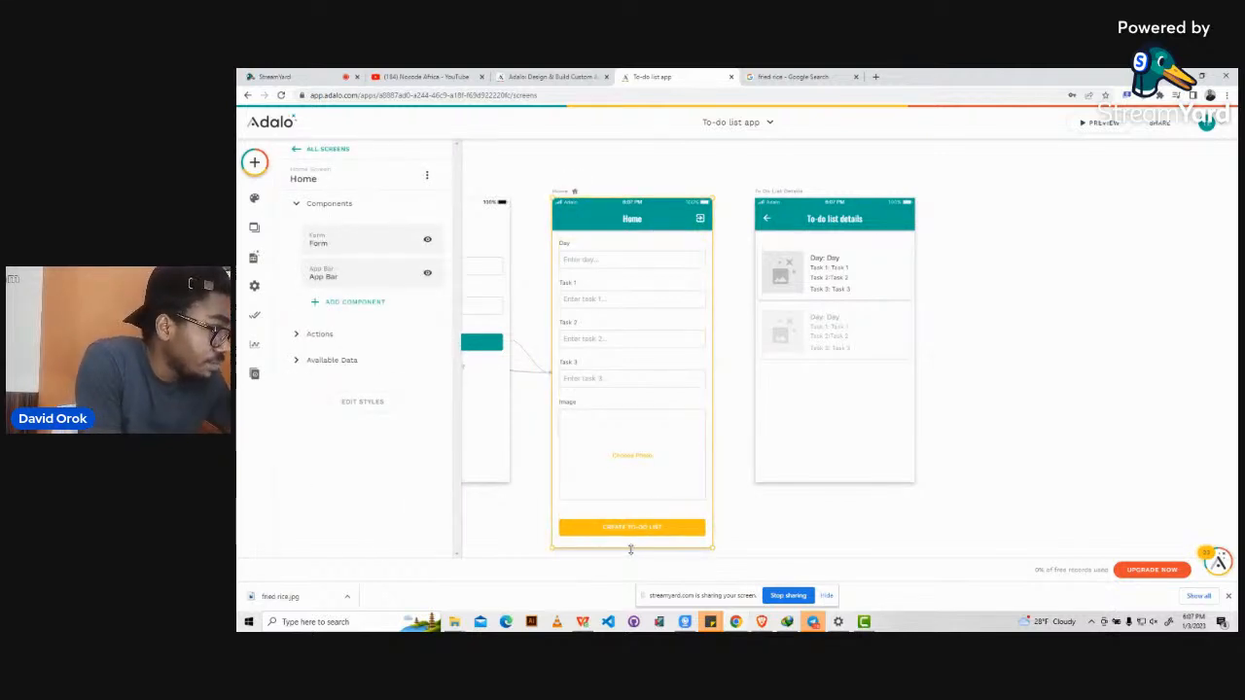
pyautogui.scroll(-1, 630, 549)
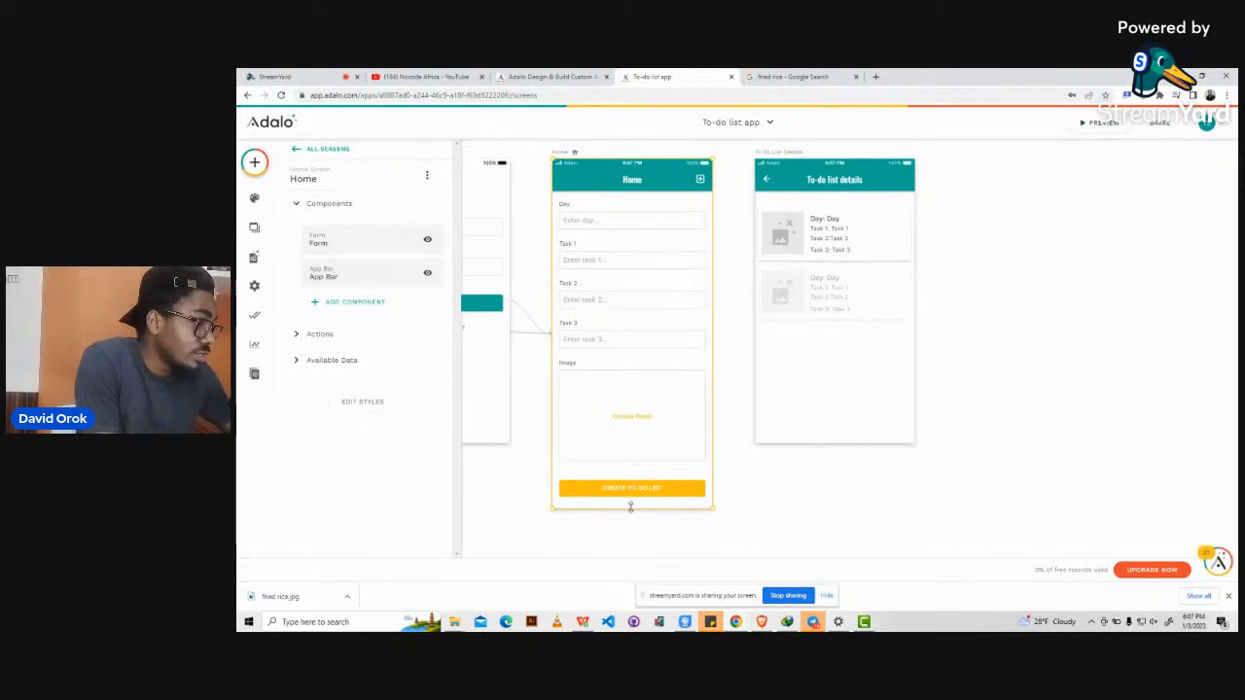
pyautogui.moveTo(630, 507); pyautogui.dragTo(636, 551)
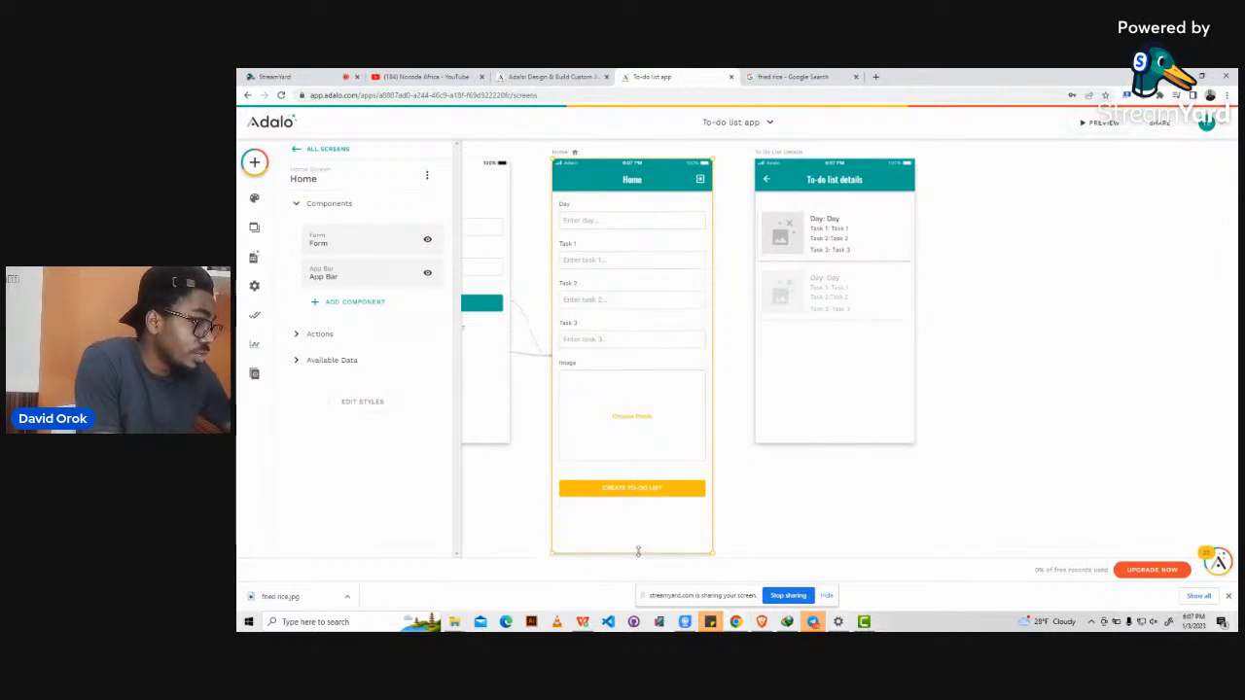
pyautogui.click(253, 163)
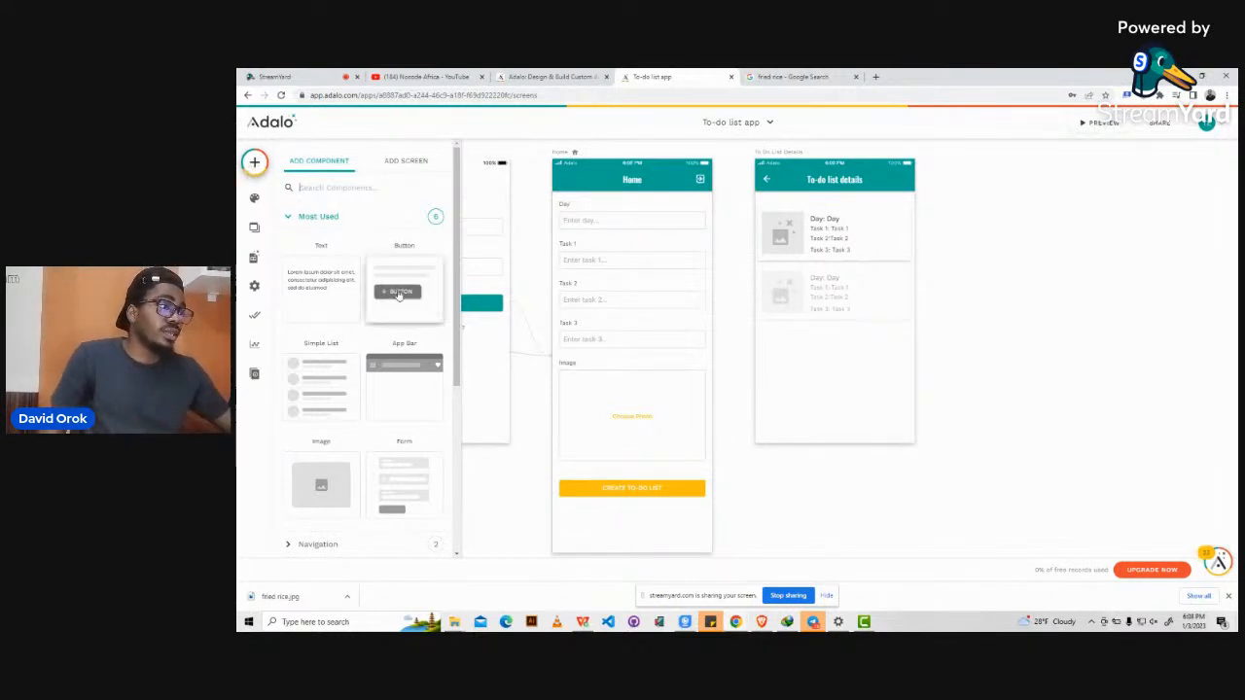
# Add a button below Create To-Do List labelled 'View Recent To-do list' with no icon.
pyautogui.moveTo(399, 296); pyautogui.dragTo(704, 514)
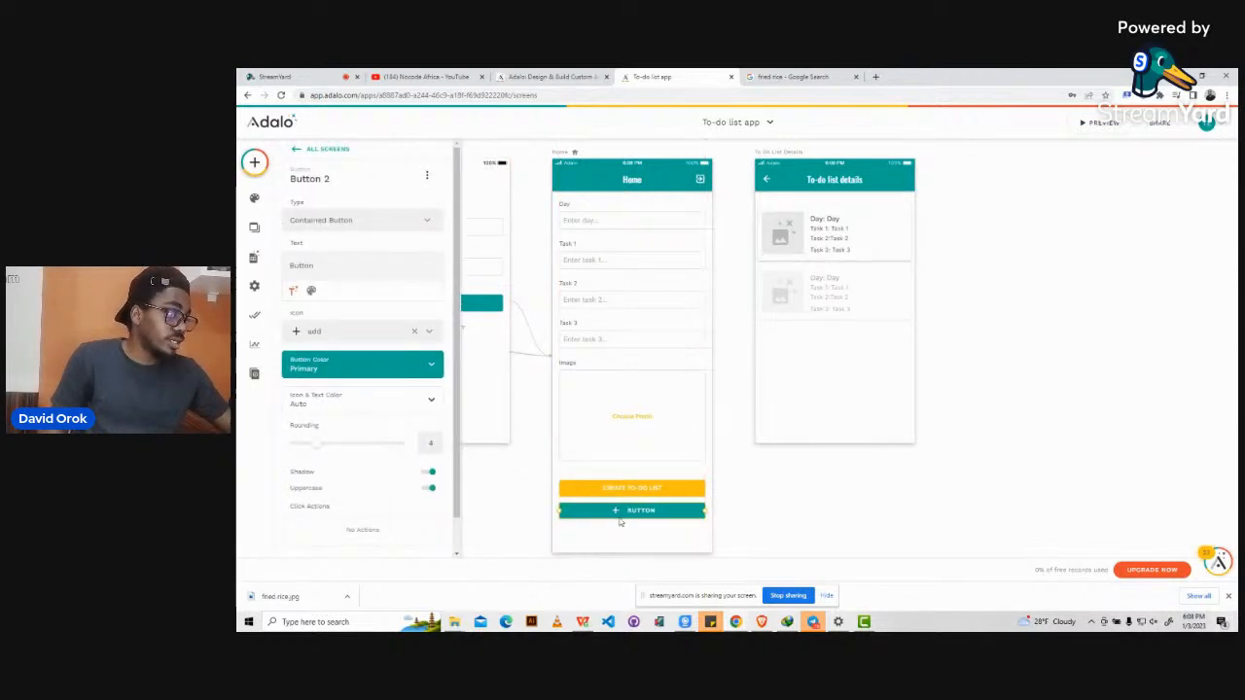
pyautogui.doubleClick(302, 266)
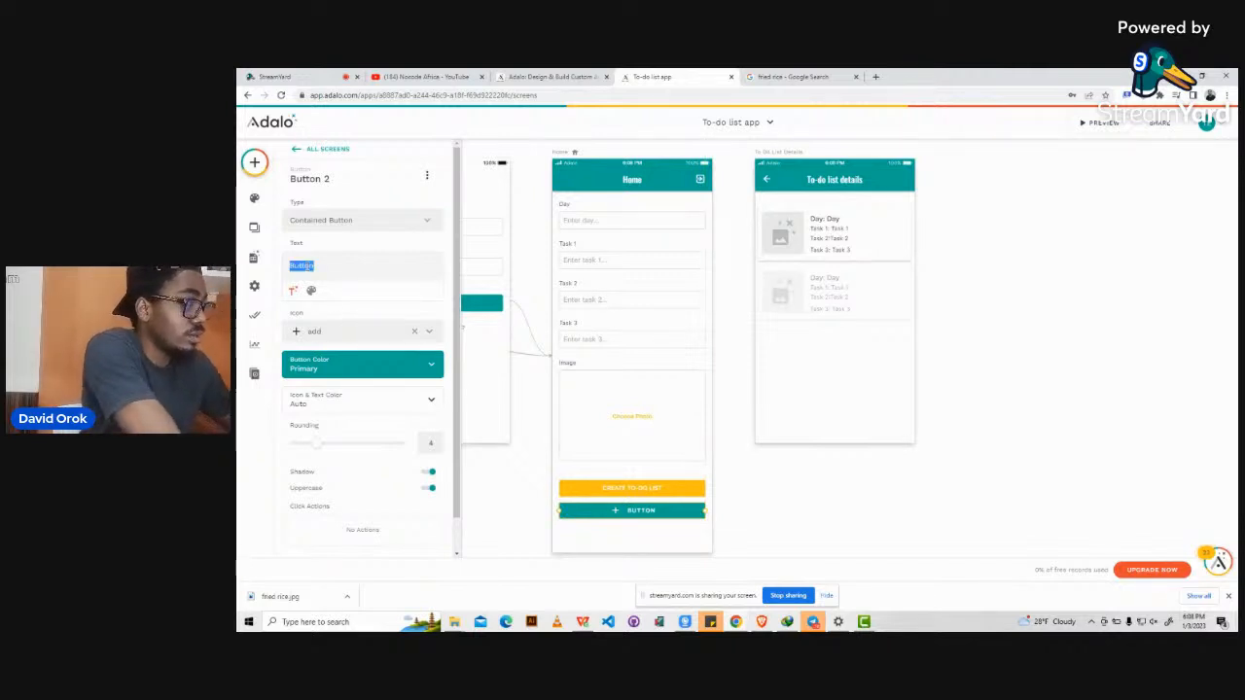
pyautogui.write('View')
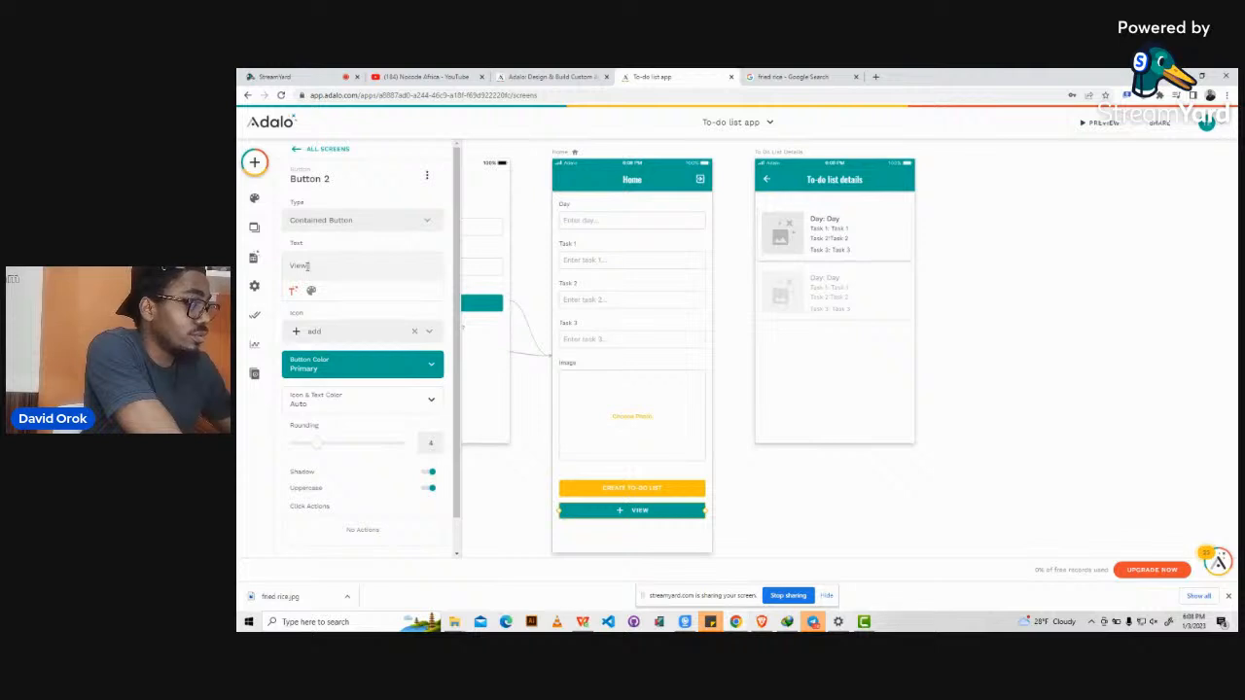
pyautogui.write(' Recent')
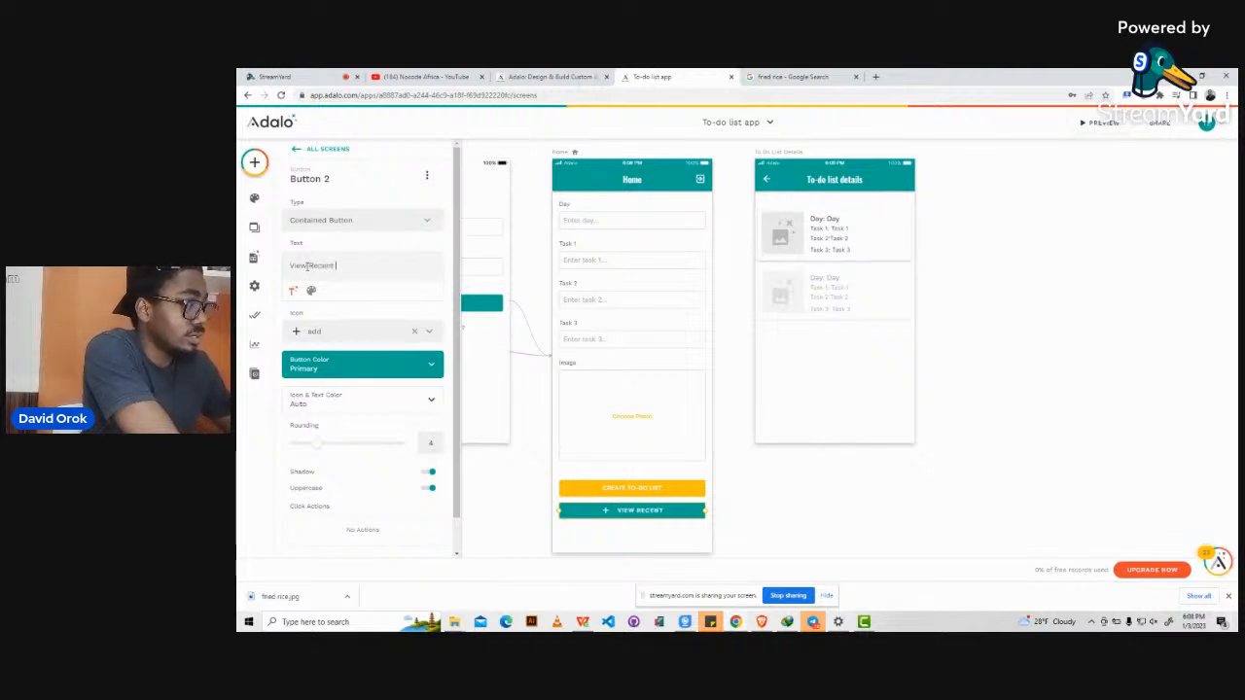
pyautogui.write('!o')
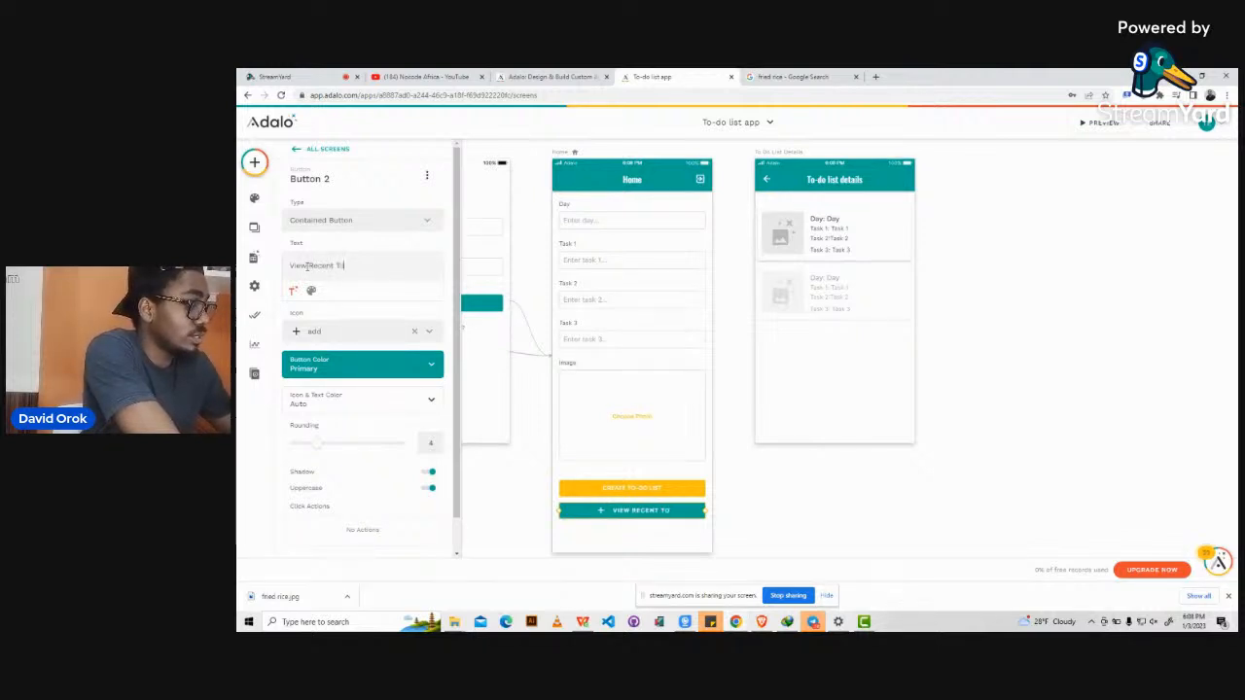
pyautogui.write('-do list')
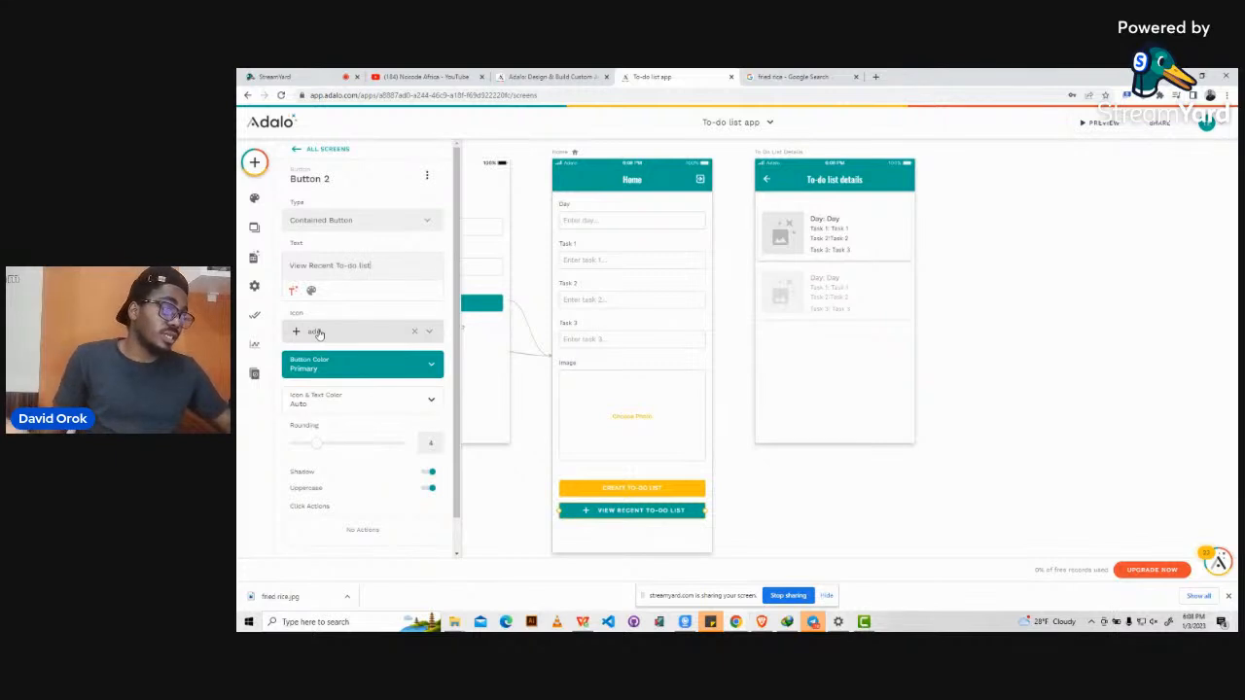
pyautogui.click(414, 332)
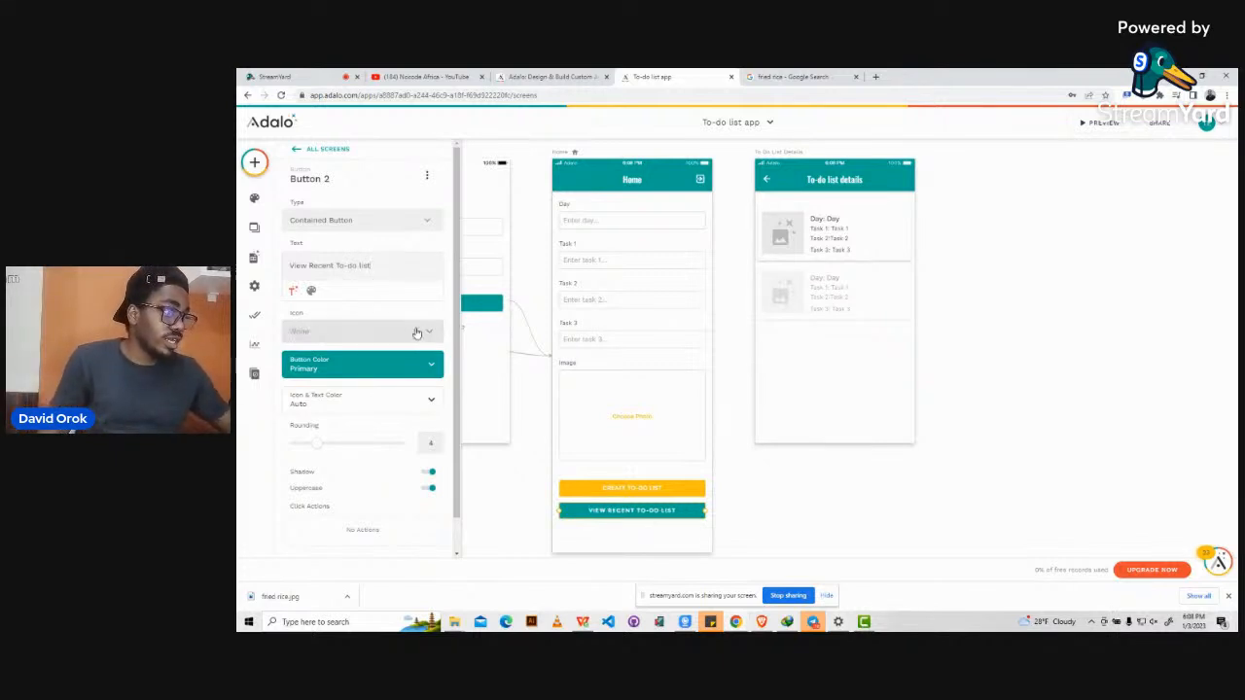
pyautogui.click(772, 497)
pyautogui.click(643, 516)
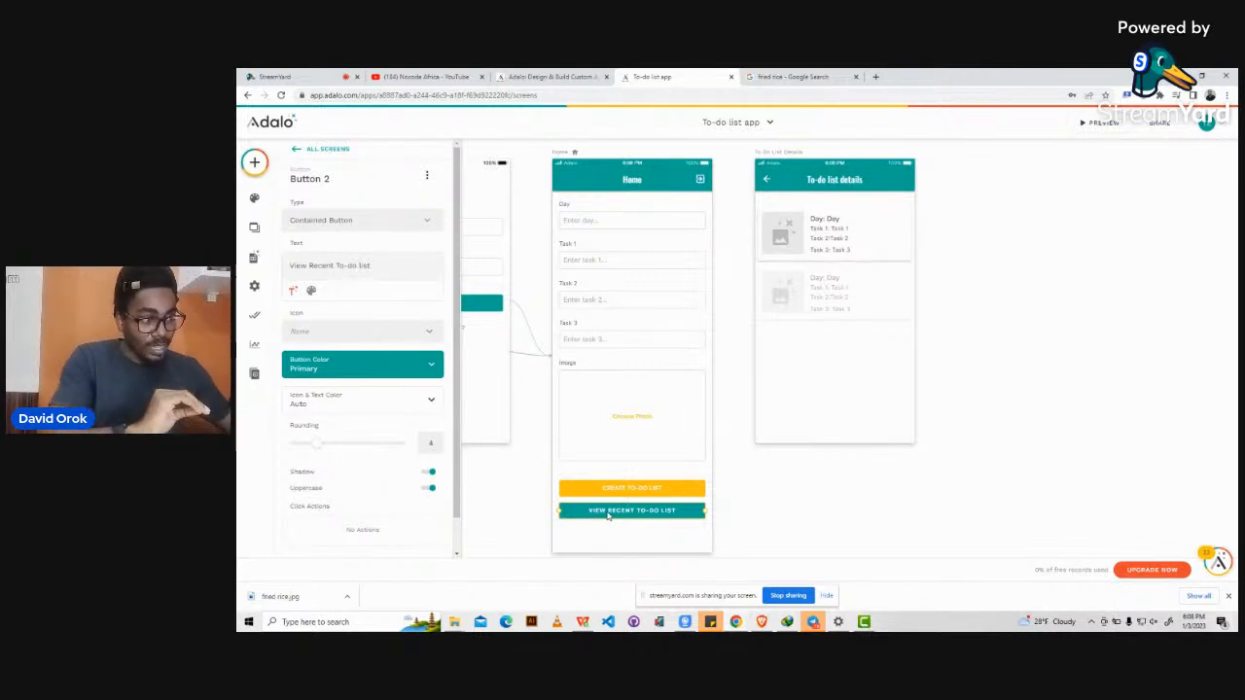
# Give the View Recent To-do List button a Link action to the To Do List Details screen.
pyautogui.scroll(-1, 326, 516)
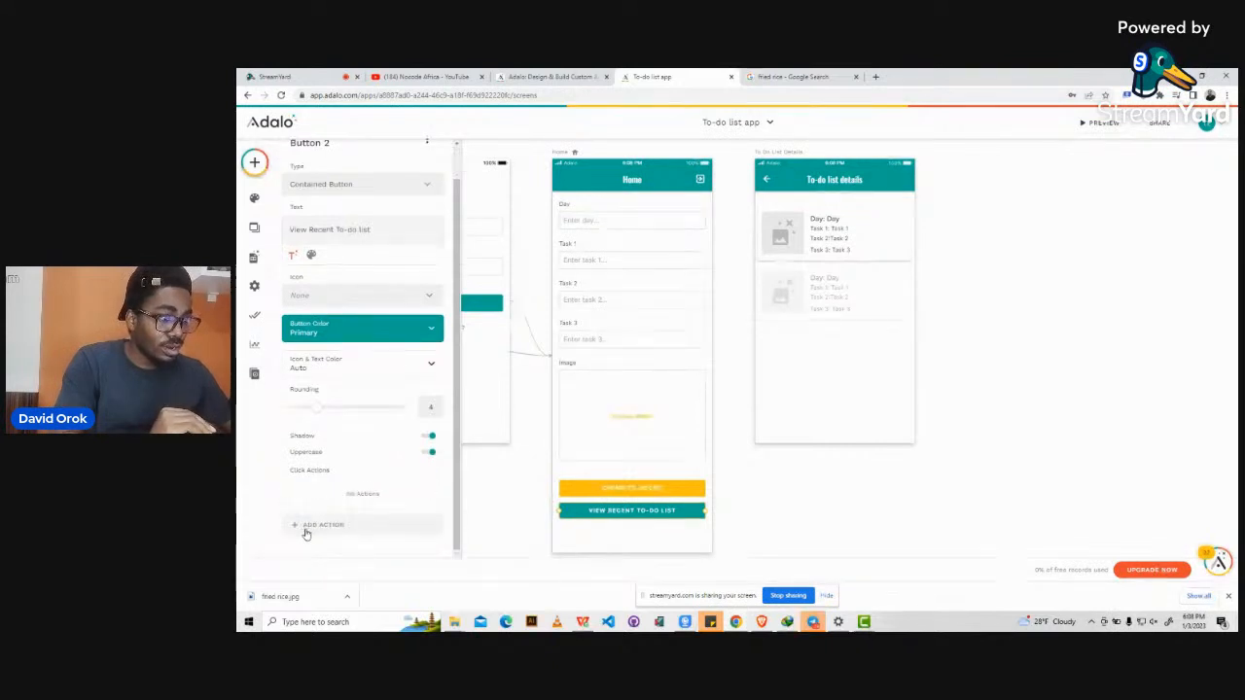
pyautogui.scroll(1, 314, 320)
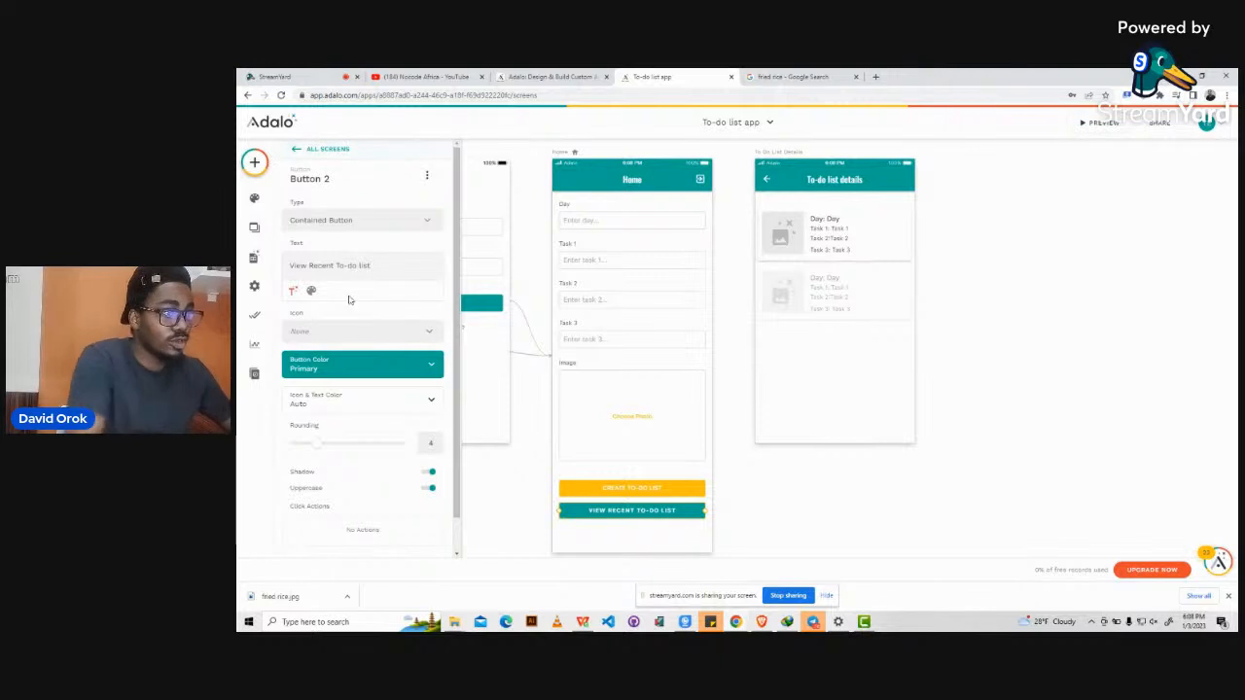
pyautogui.scroll(-1, 346, 524)
pyautogui.click(331, 525)
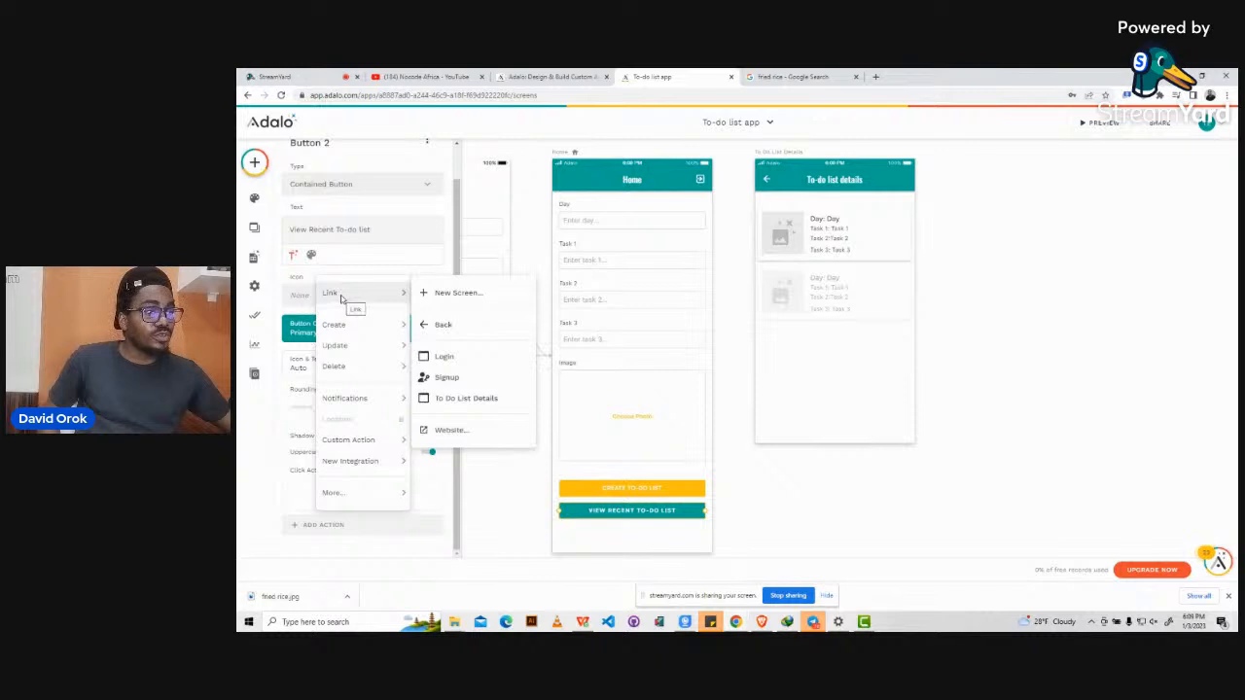
pyautogui.moveTo(344, 368)
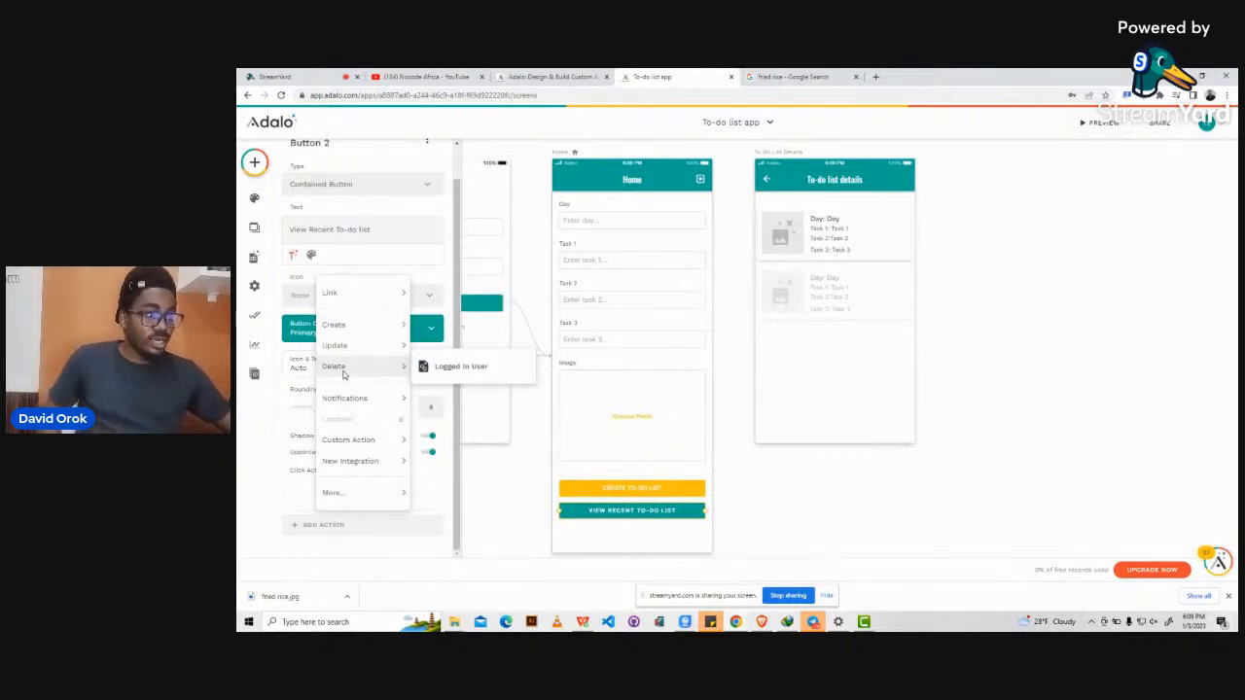
pyautogui.moveTo(351, 443)
pyautogui.moveTo(345, 492)
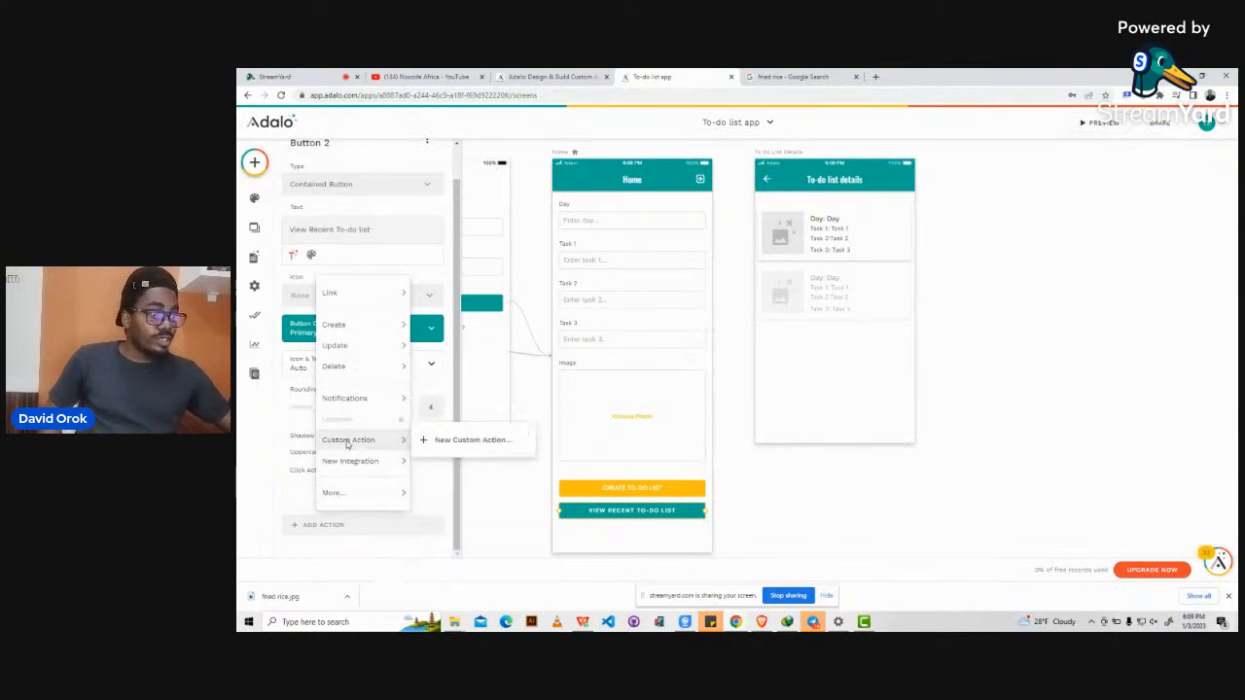
pyautogui.moveTo(344, 399)
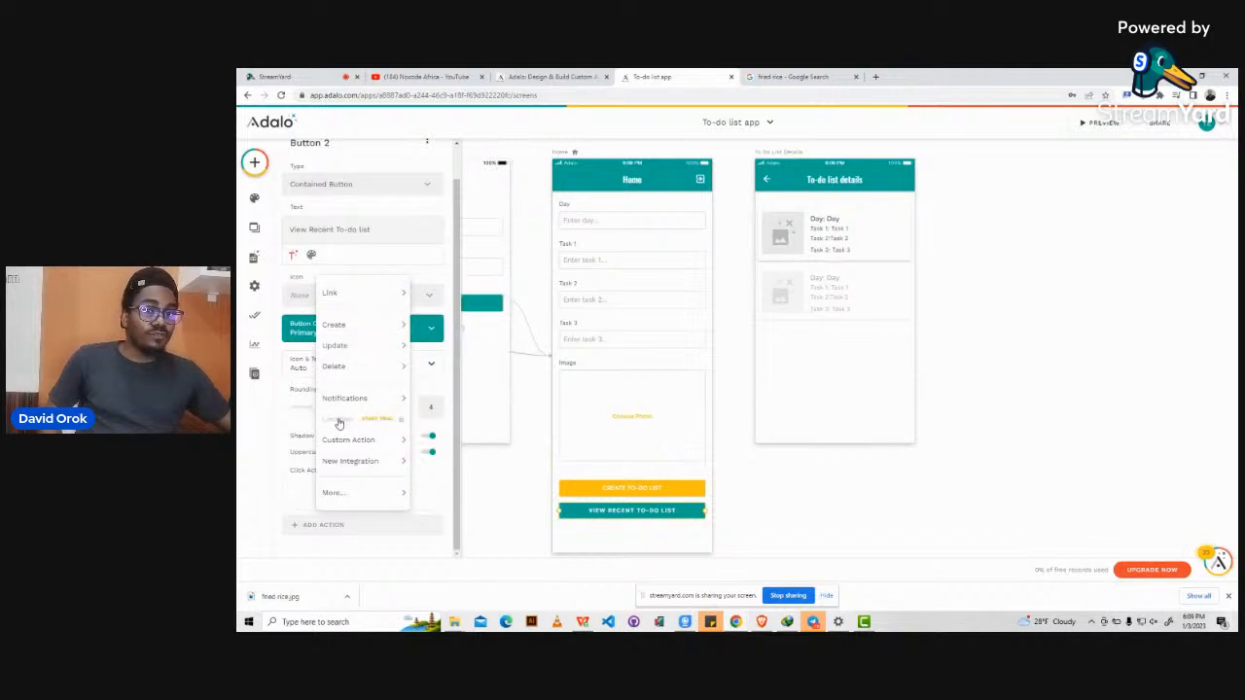
pyautogui.moveTo(345, 299)
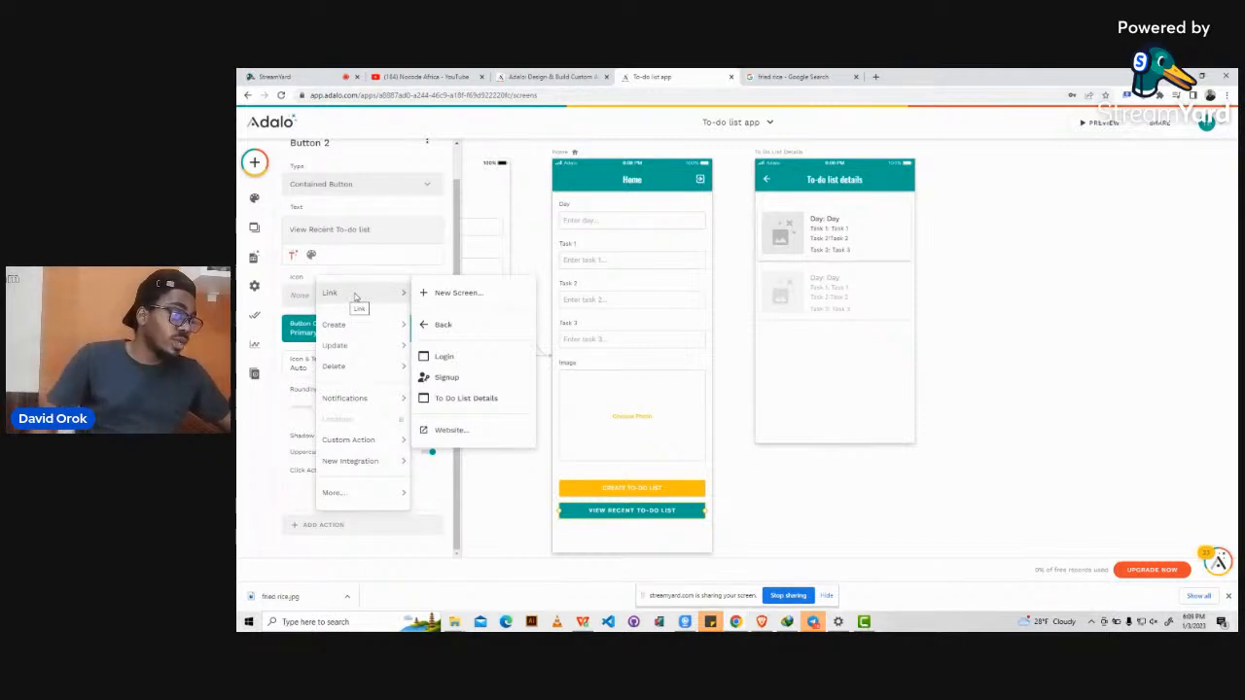
pyautogui.click(463, 398)
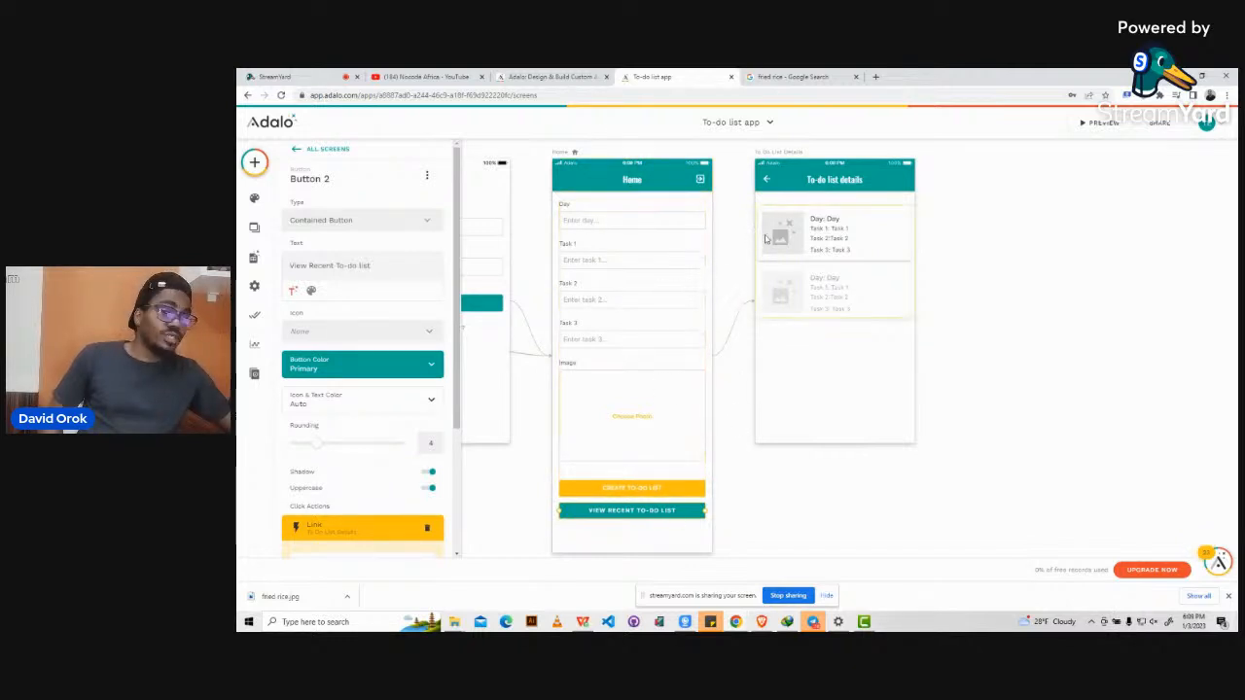
pyautogui.click(414, 525)
pyautogui.click(410, 504)
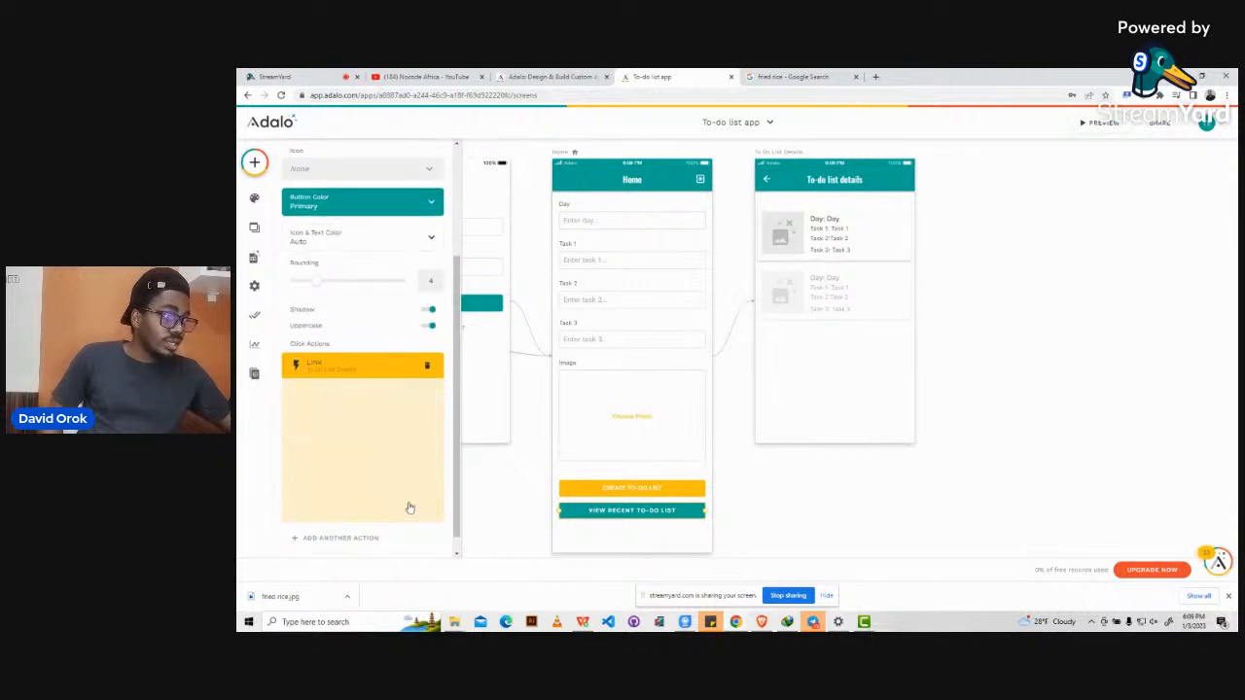
pyautogui.click(808, 476)
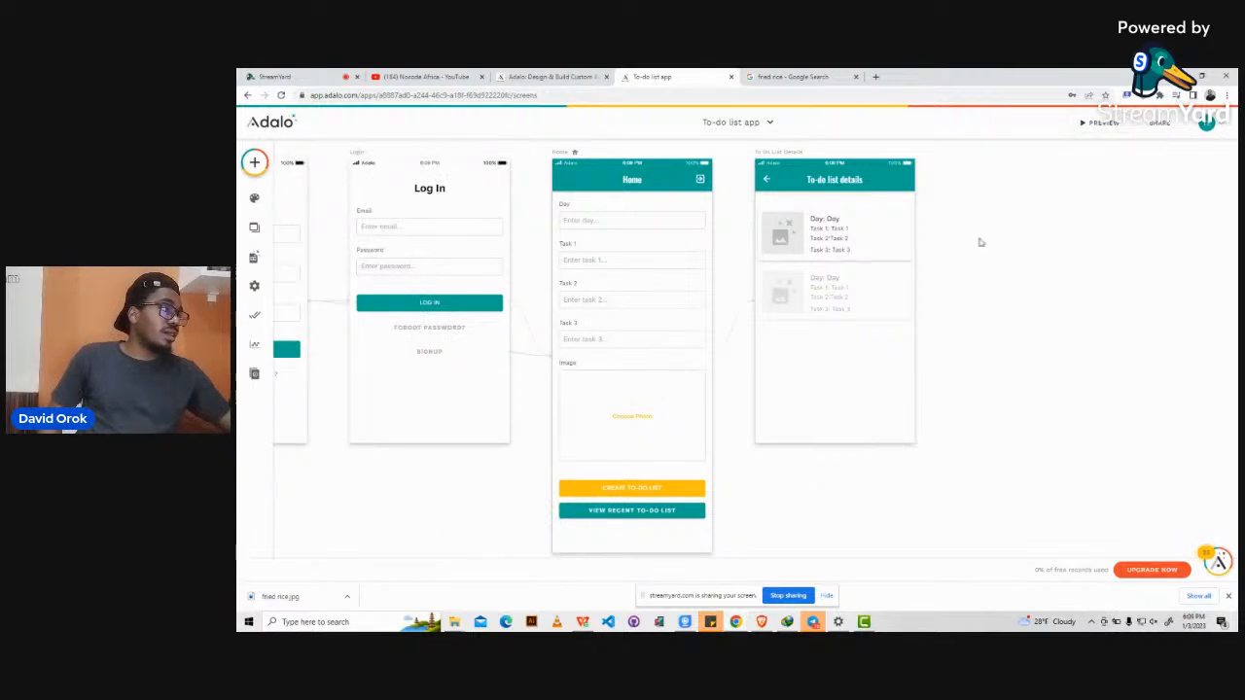
pyautogui.click(1101, 123)
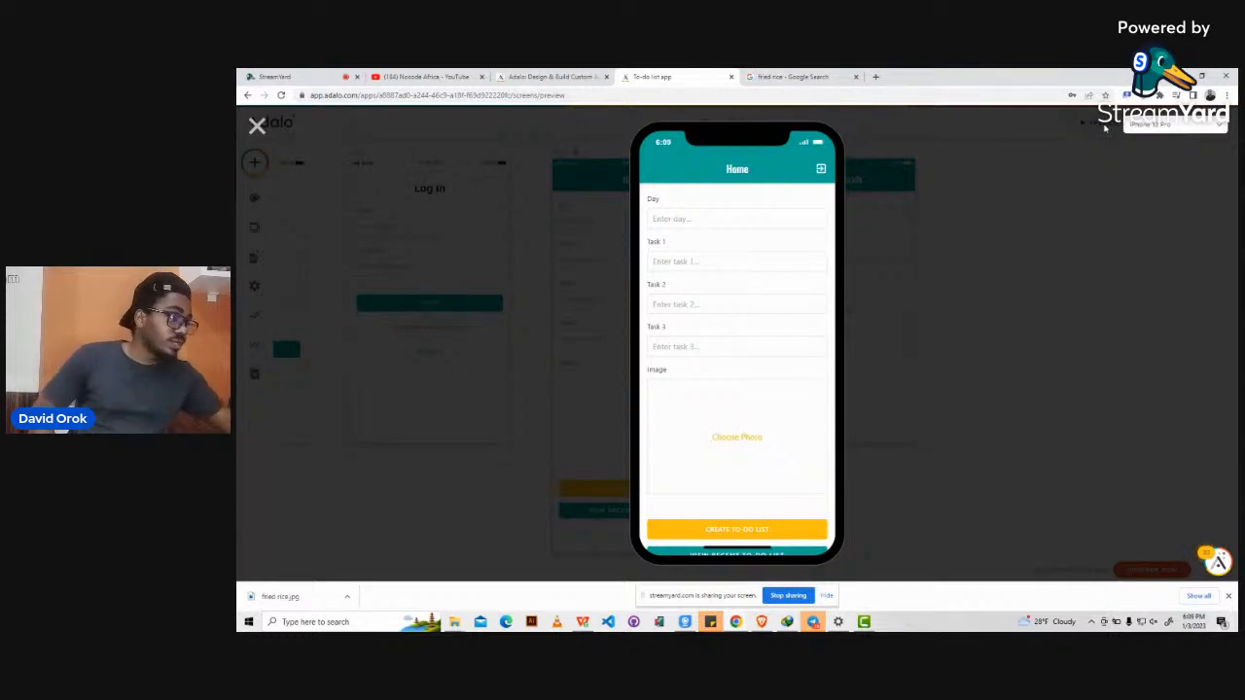
pyautogui.scroll(-1, 772, 314)
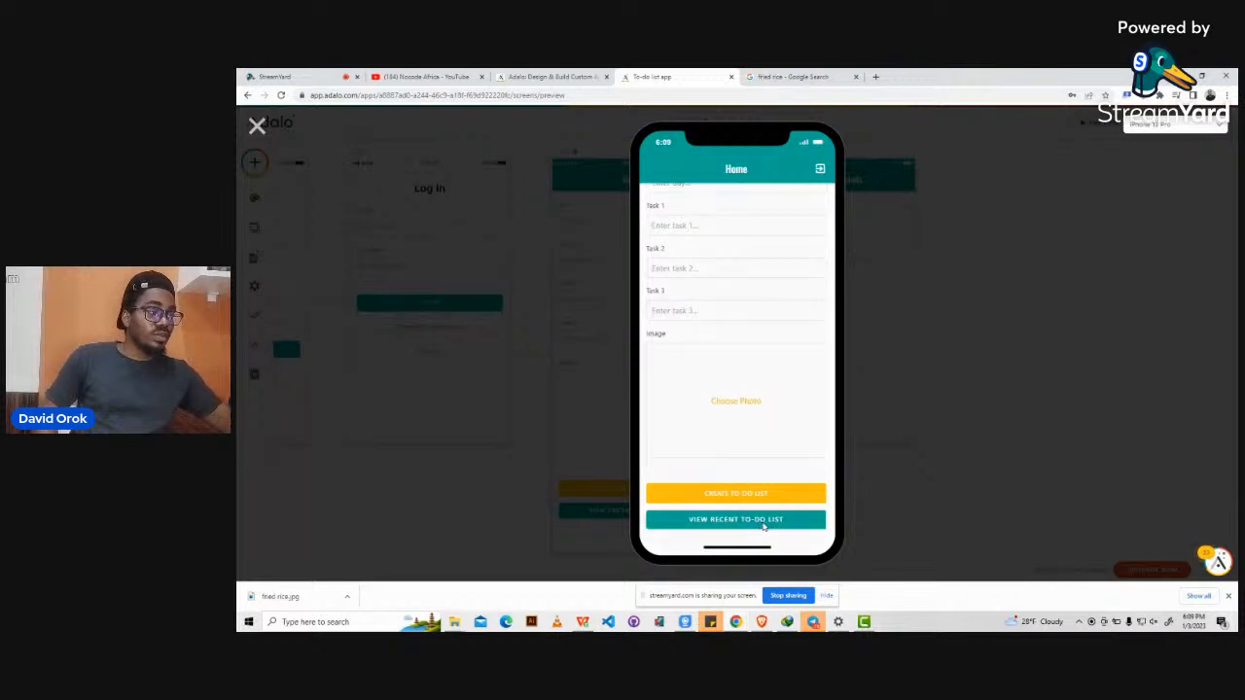
pyautogui.click(765, 523)
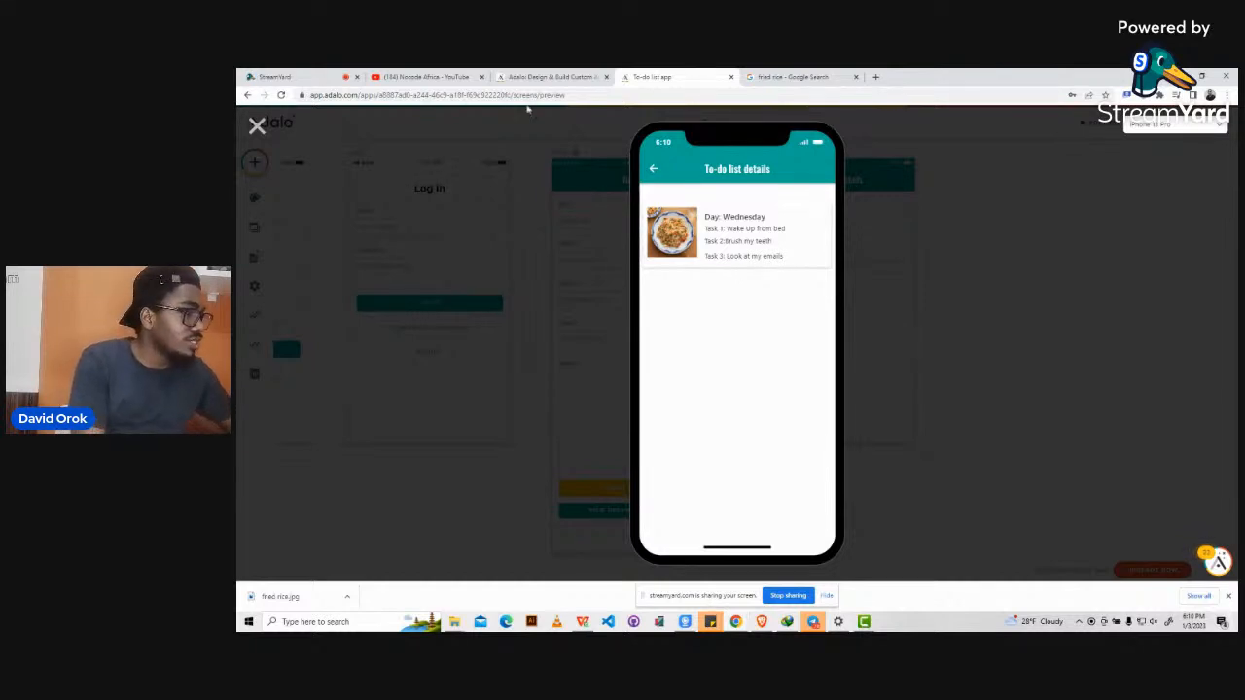
pyautogui.click(256, 127)
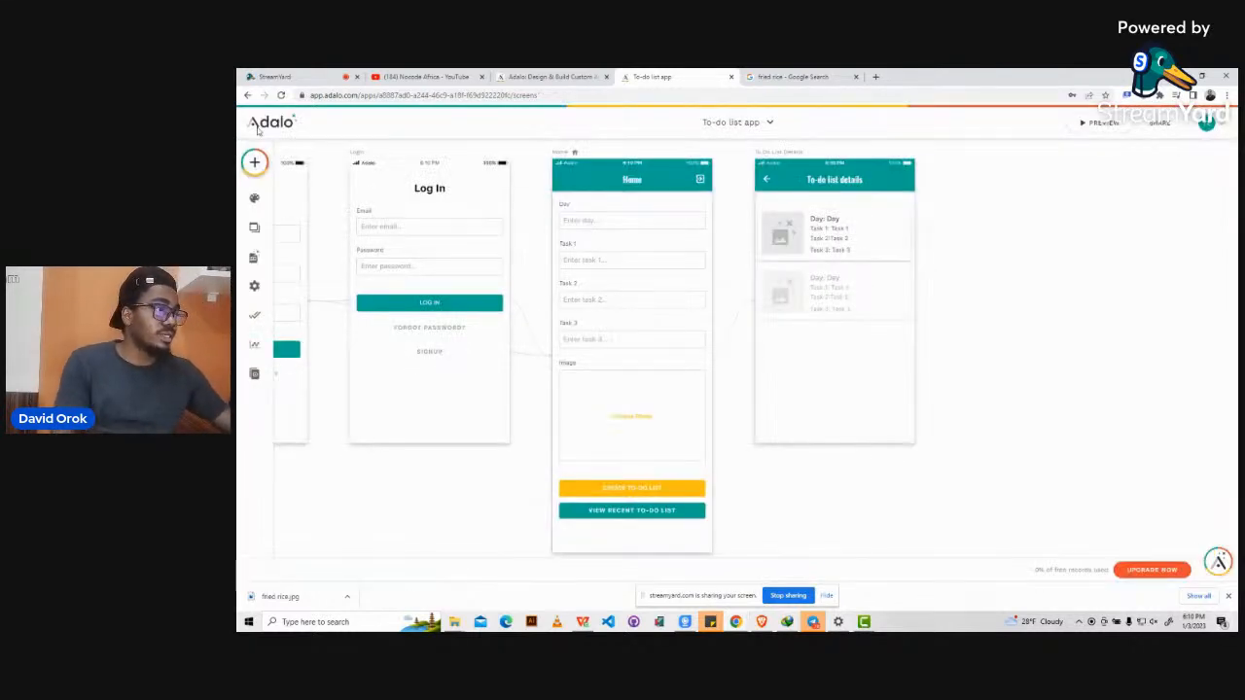
# In the Google image results tab, replace the search with 'sharwarma' and run it.
pyautogui.click(762, 76)
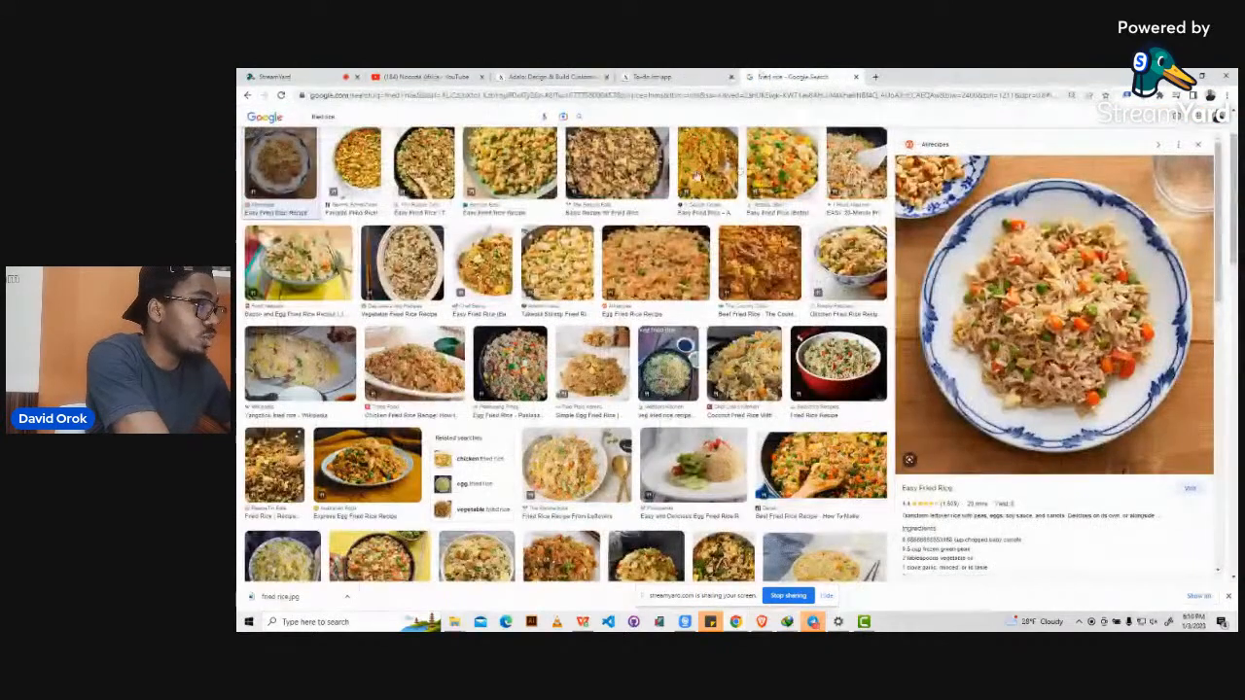
pyautogui.scroll(2, 403, 146)
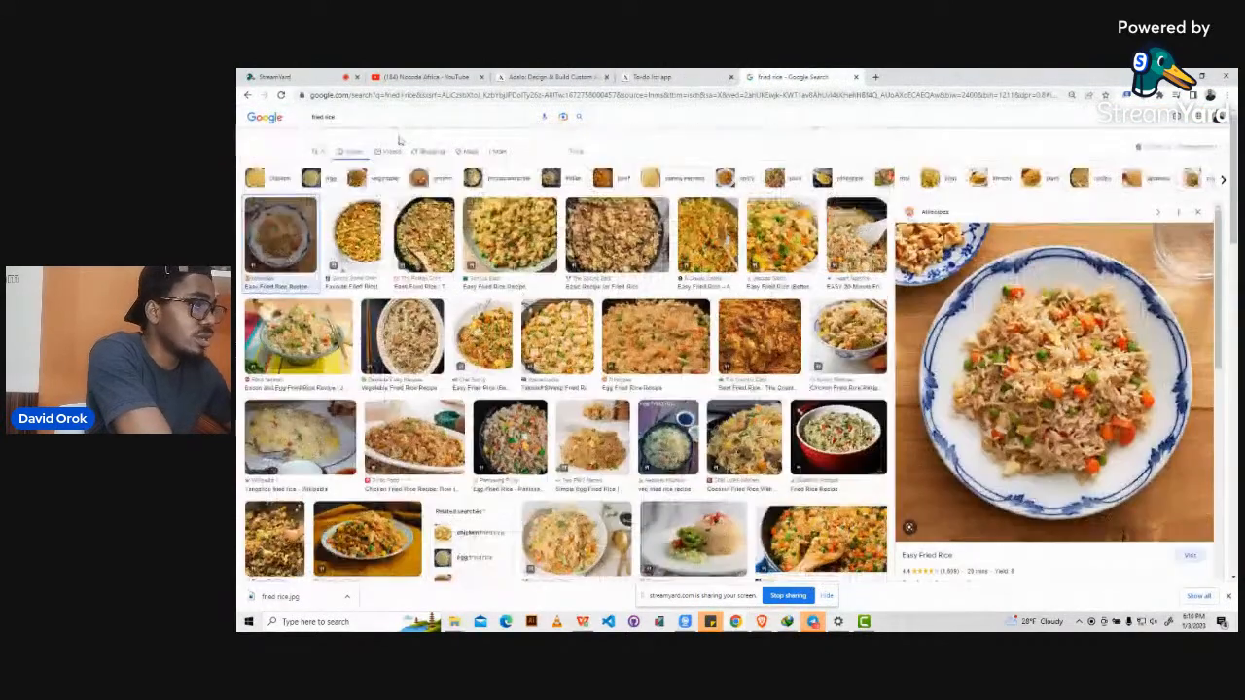
pyautogui.tripleClick(339, 127)
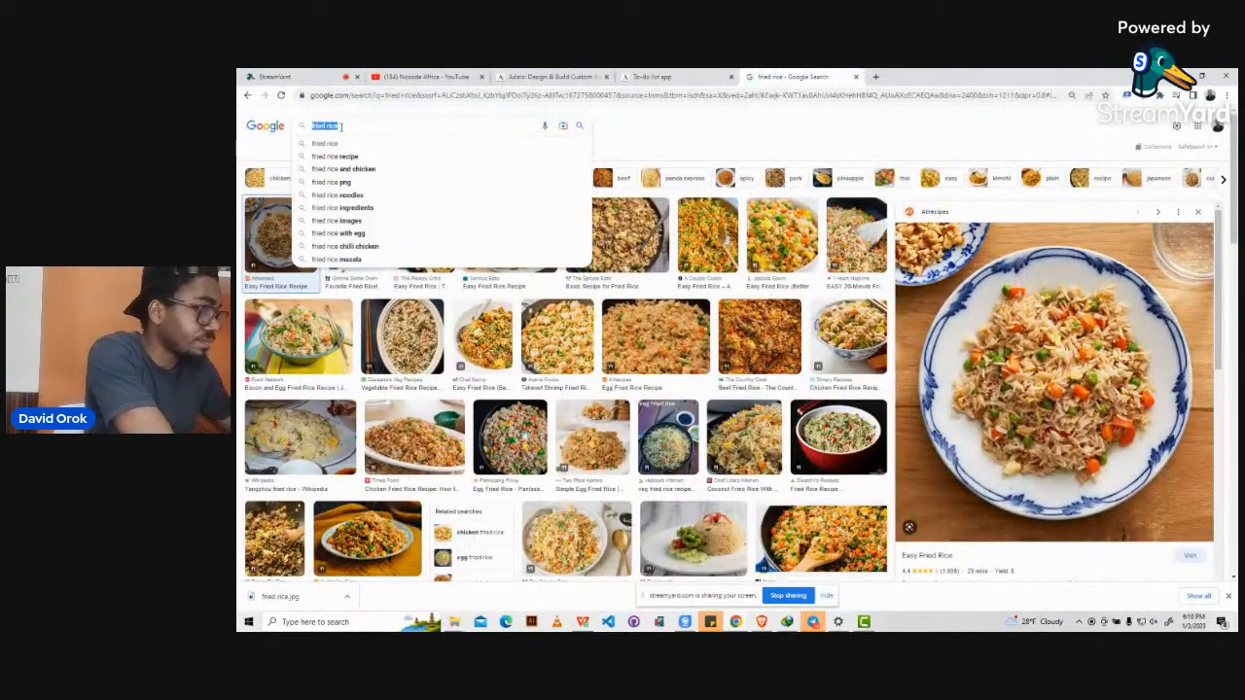
pyautogui.write('sh')
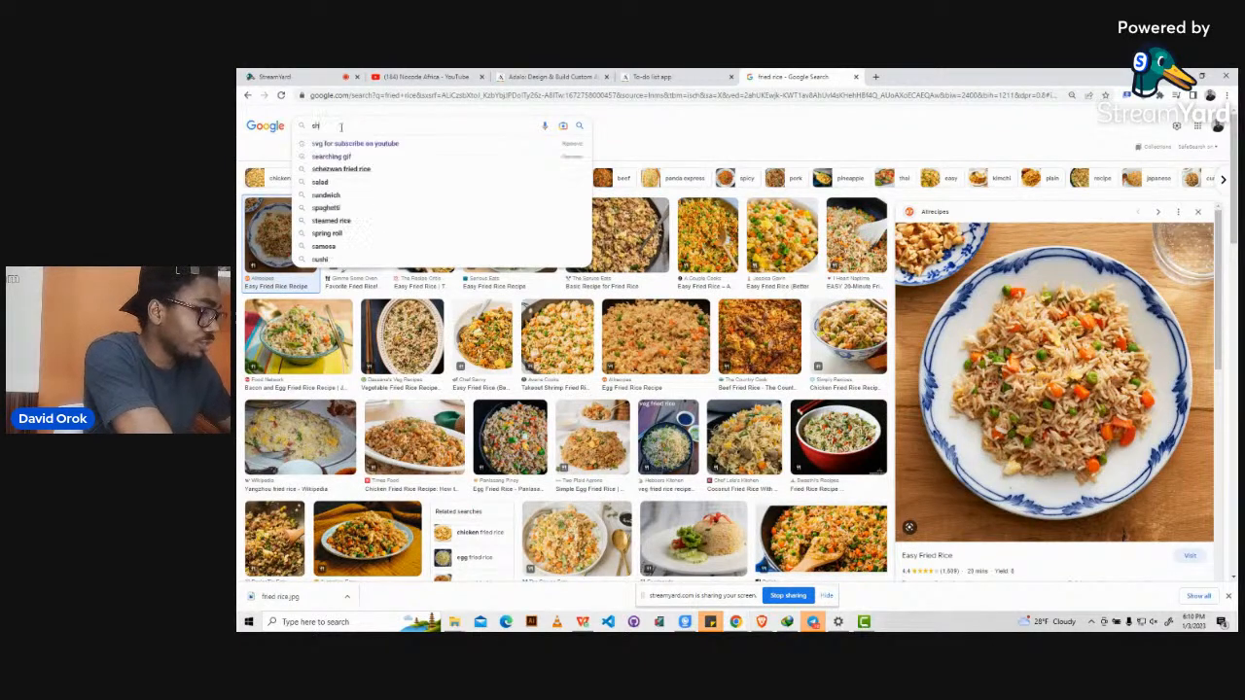
pyautogui.write('arwarma')
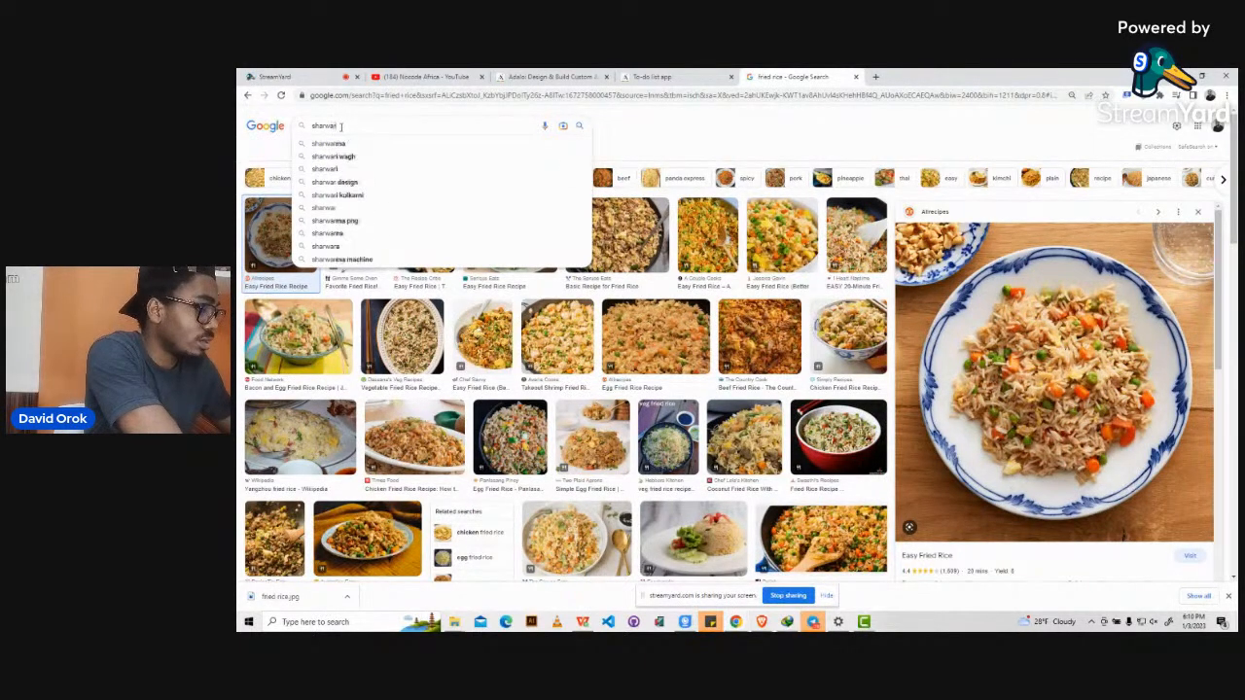
pyautogui.press('Return')
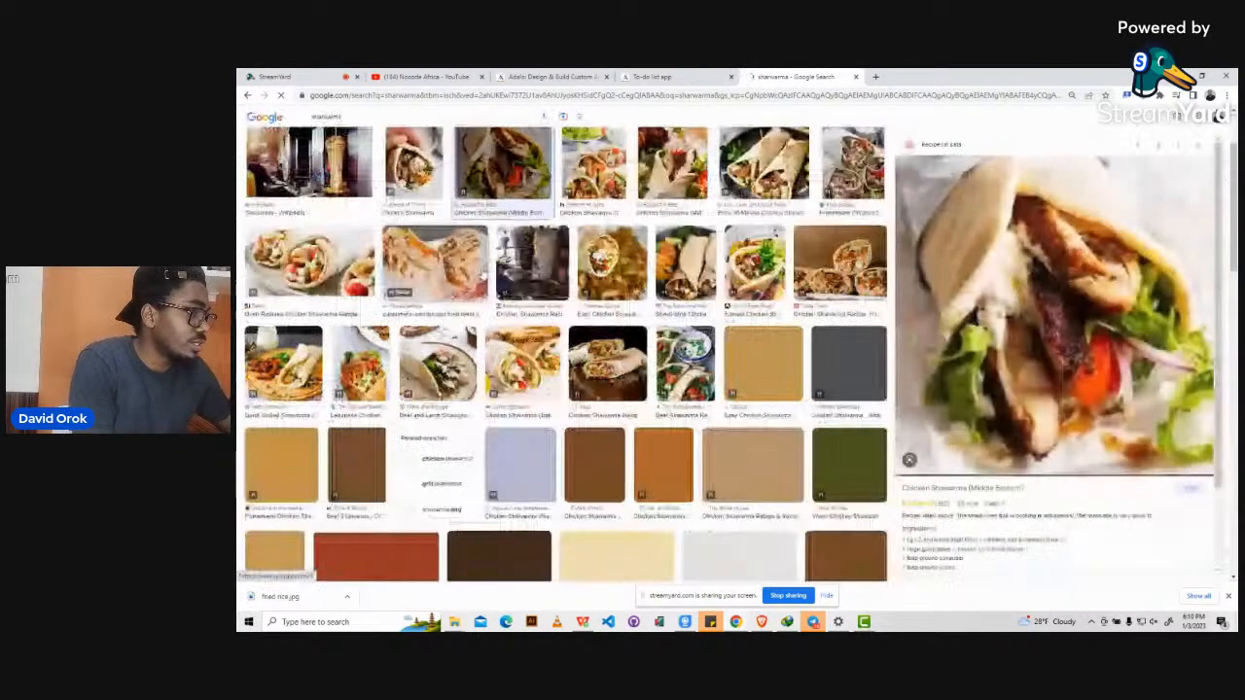
# Save the Beef and Lamb Shawarma image as shawarma.jpg, then return to the Adalo tab.
pyautogui.click(482, 277)
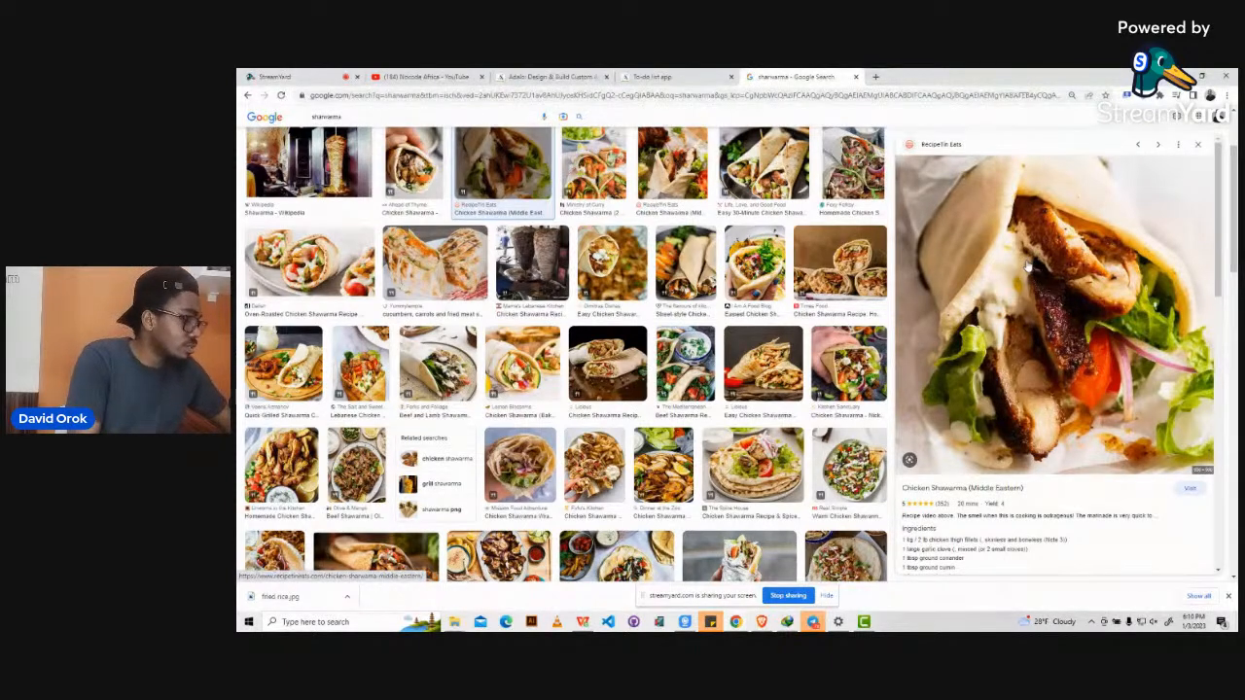
pyautogui.rightClick(1028, 267)
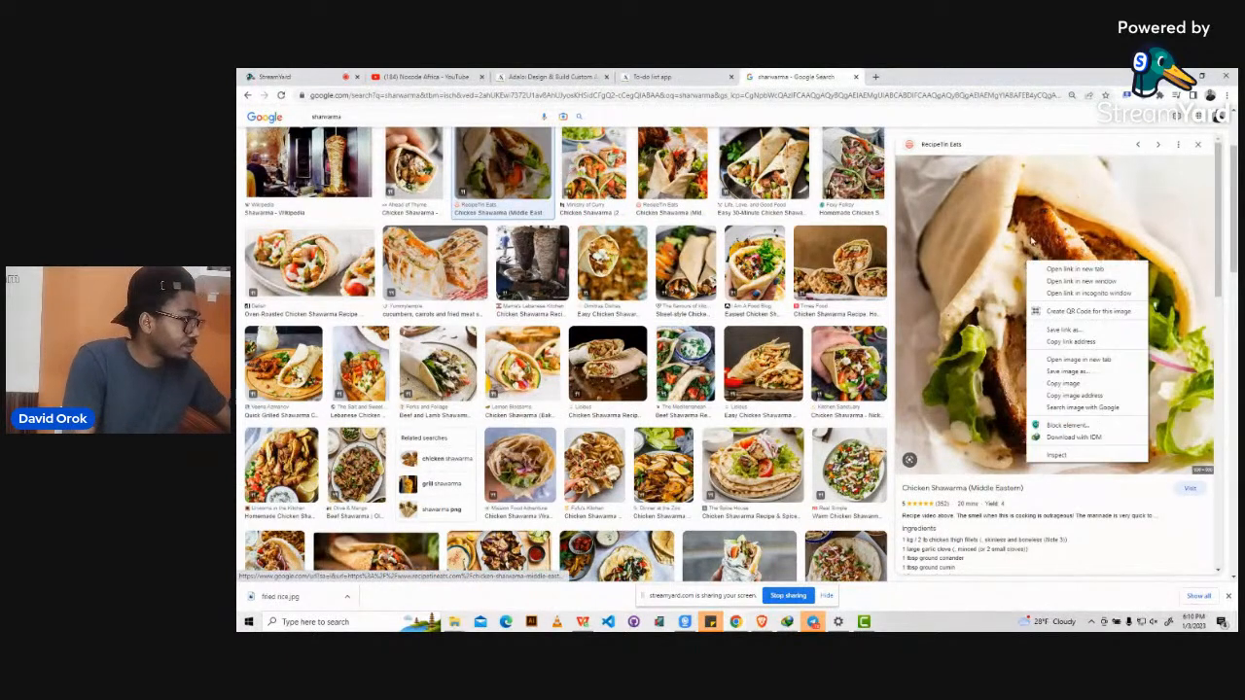
pyautogui.click(1066, 371)
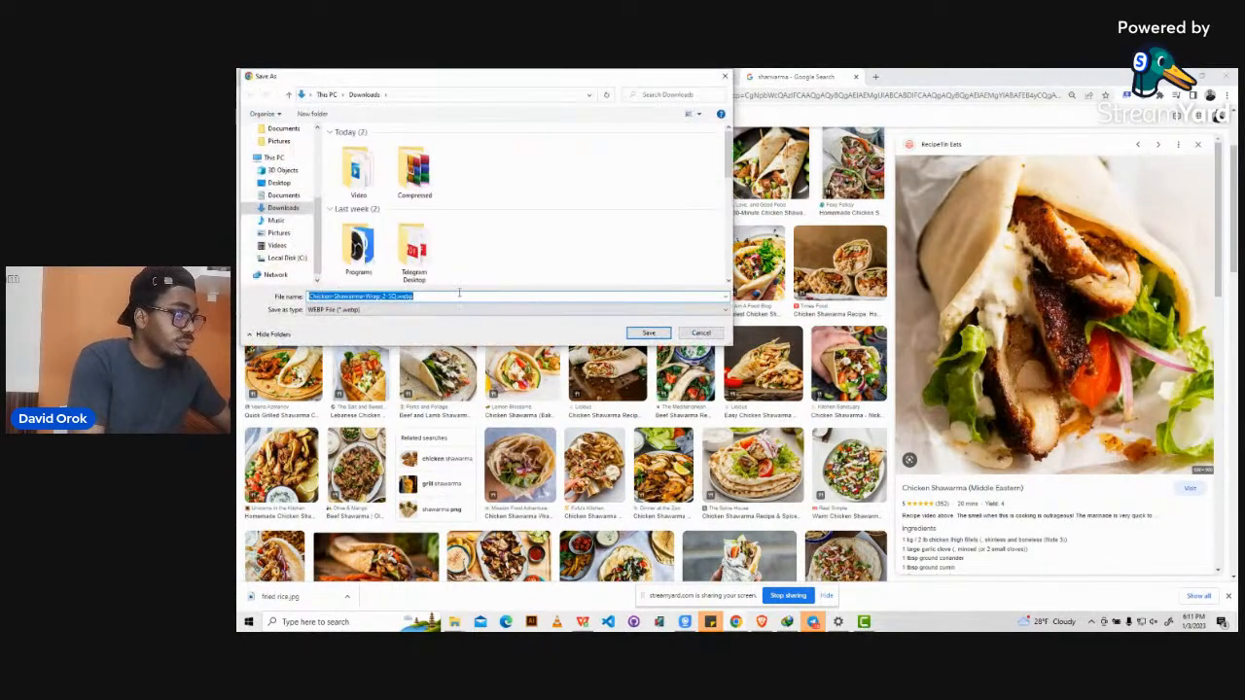
pyautogui.click(700, 334)
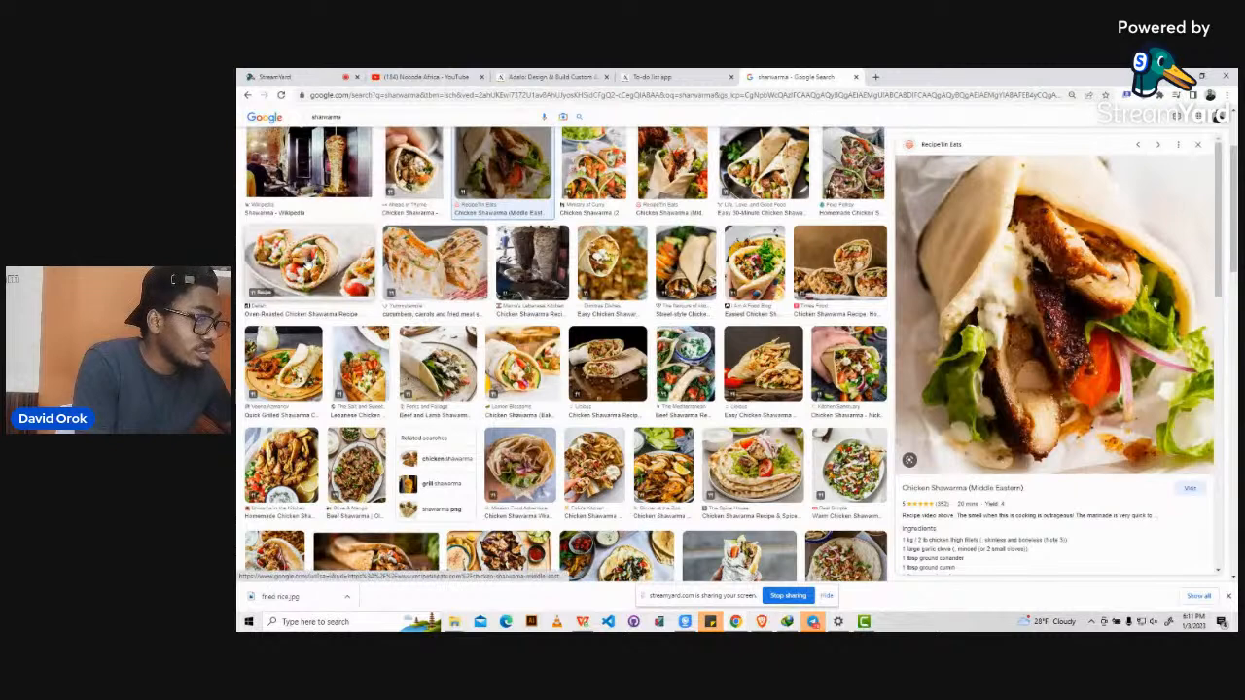
pyautogui.click(434, 362)
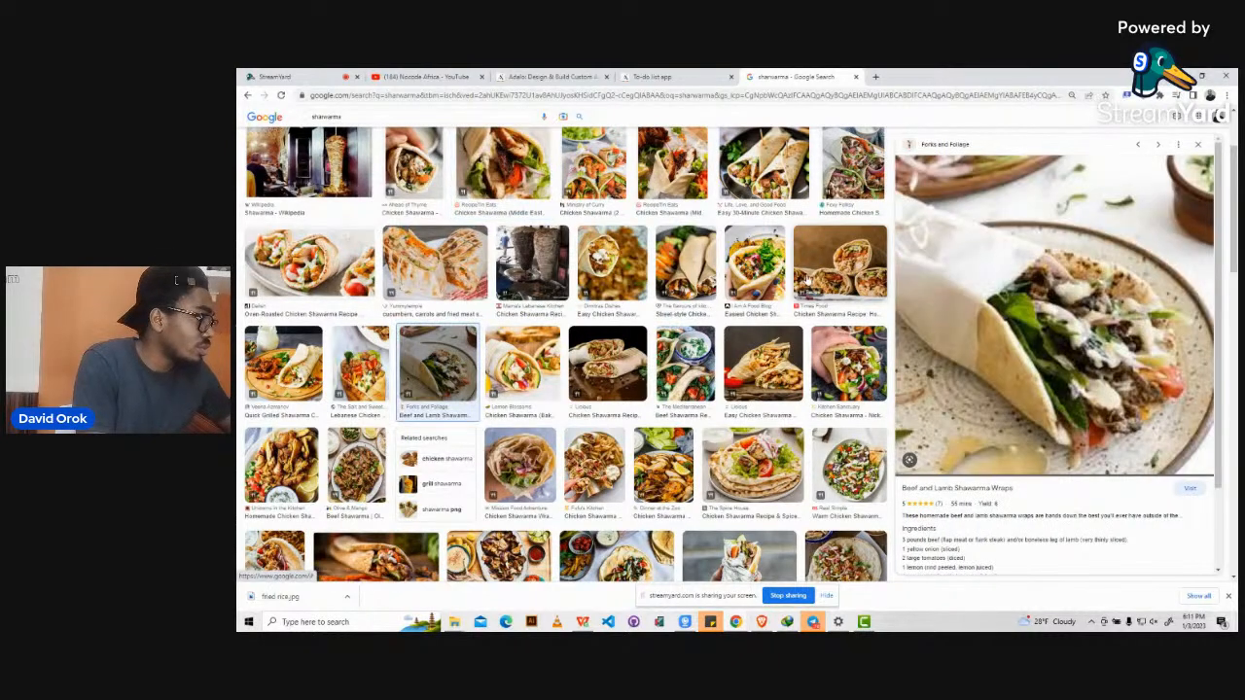
pyautogui.rightClick(1006, 290)
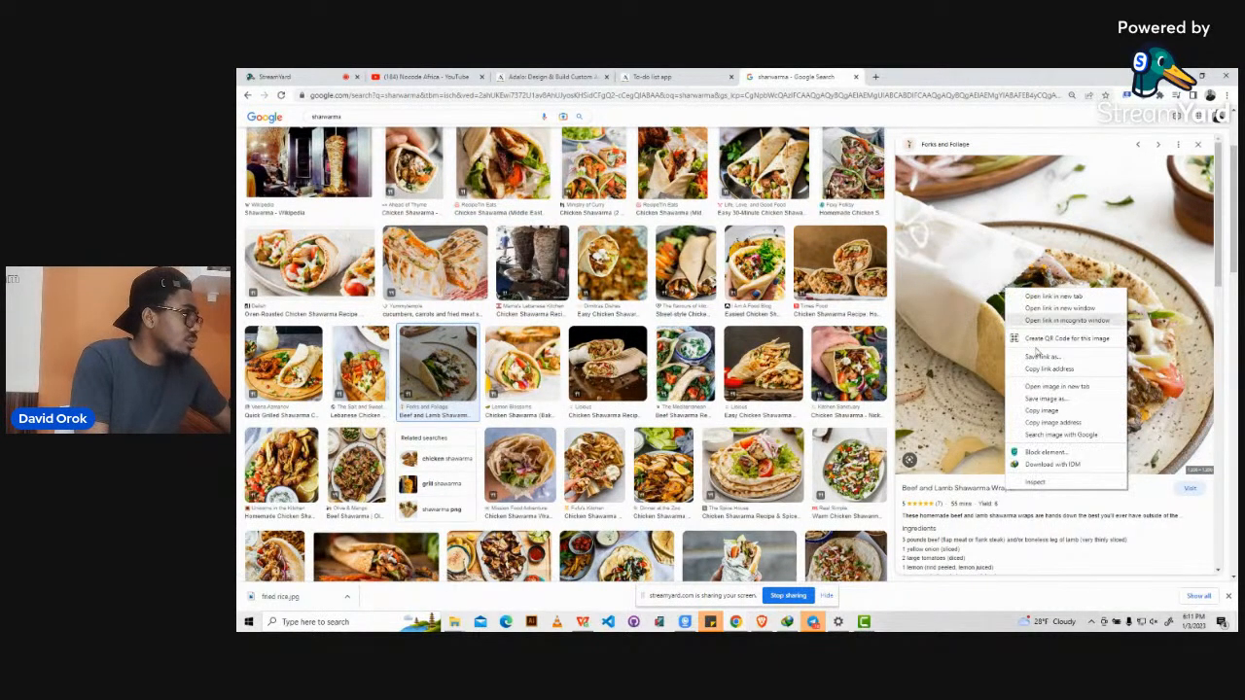
pyautogui.click(1043, 401)
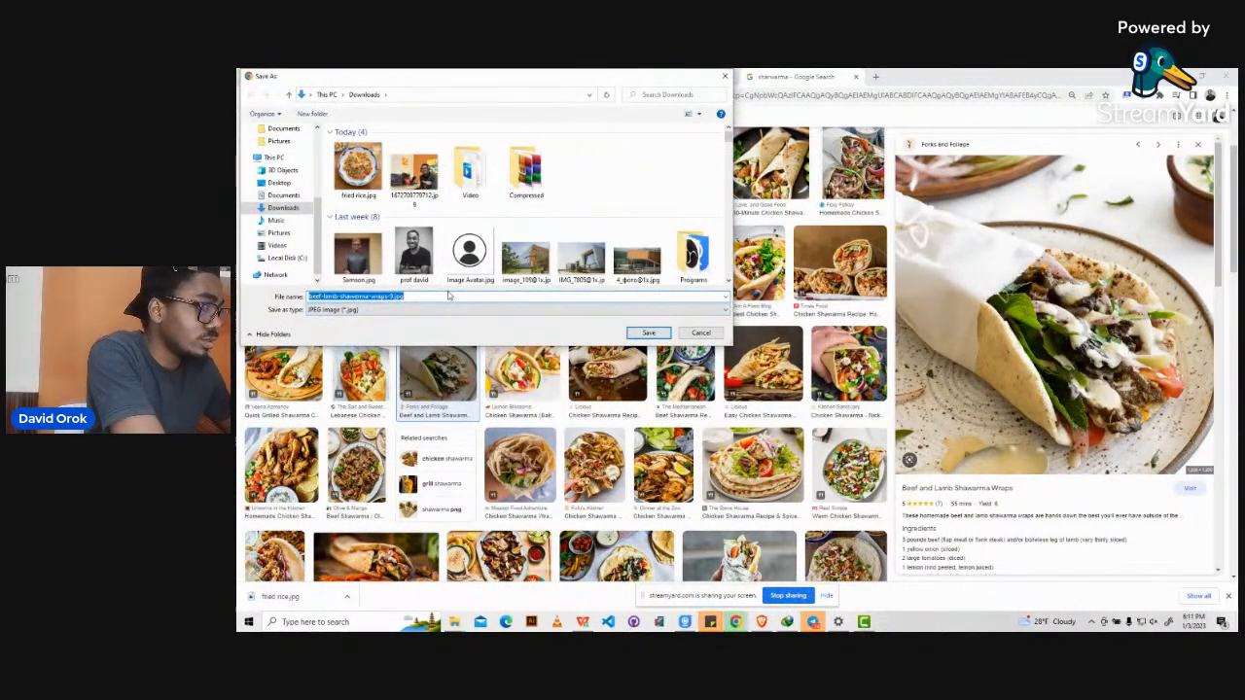
pyautogui.write('shawarma')
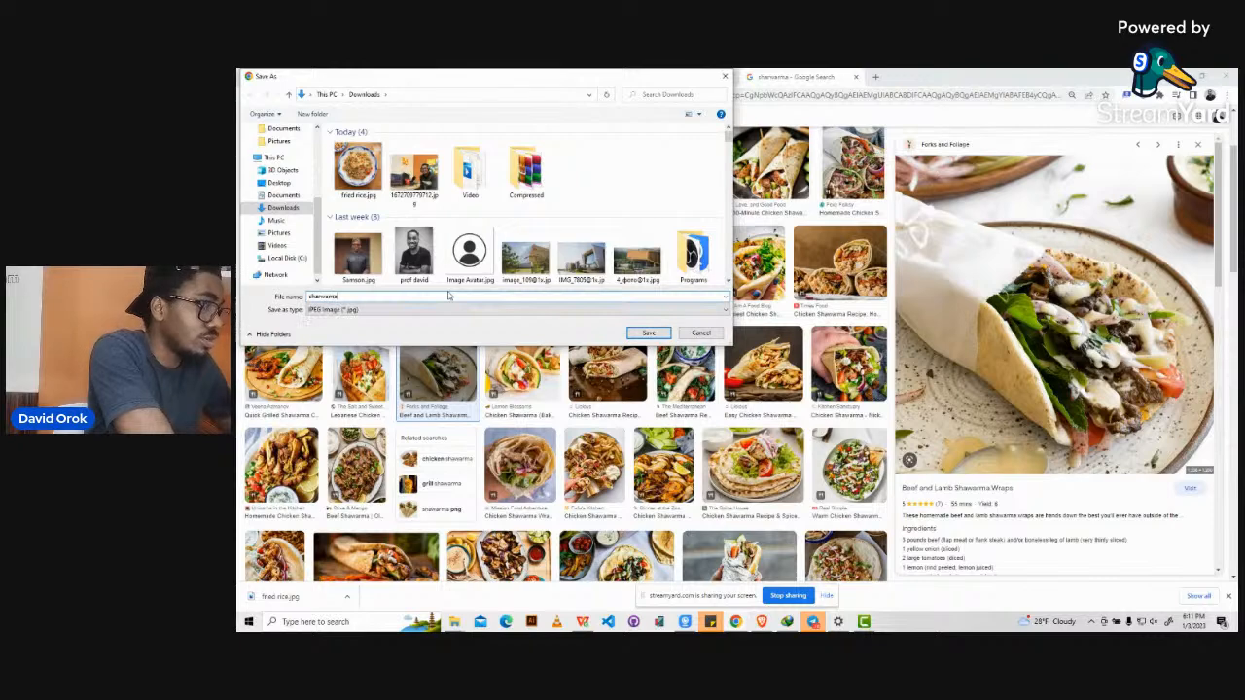
pyautogui.press('Return')
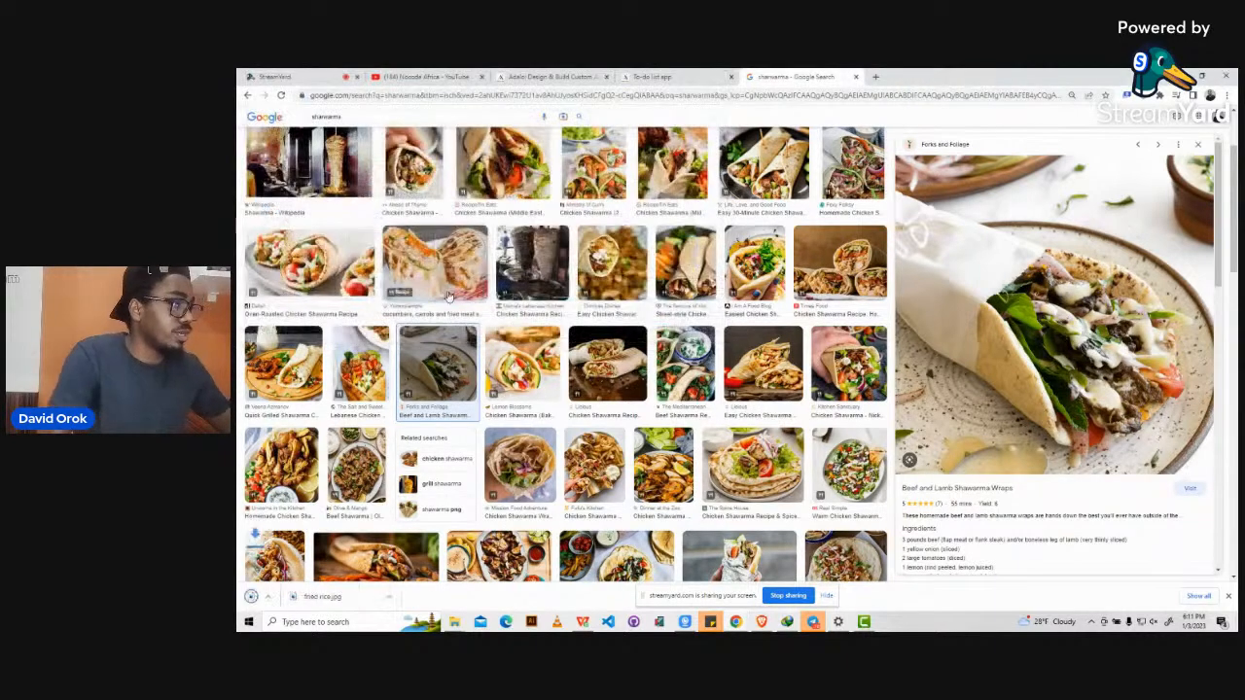
pyautogui.click(699, 75)
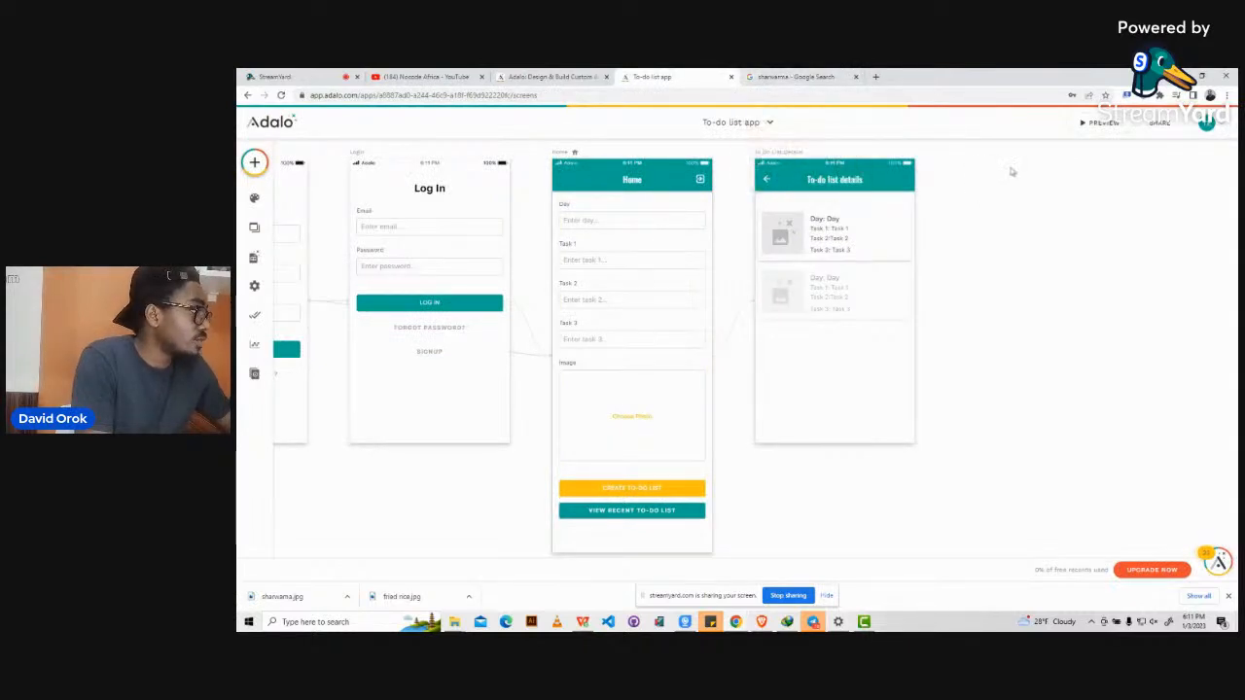
# In the live preview, enter three tasks ('Waleup from', 'Che', 'Call m') in the Home form.
pyautogui.click(1104, 128)
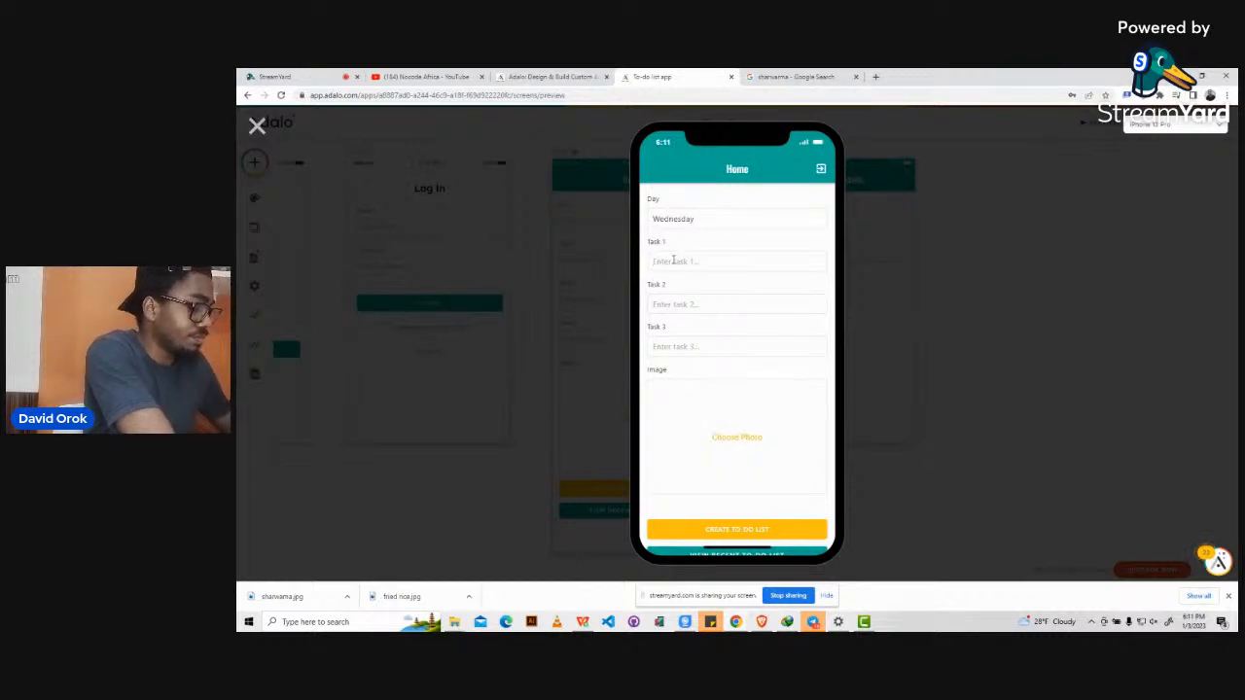
pyautogui.write('Wal')
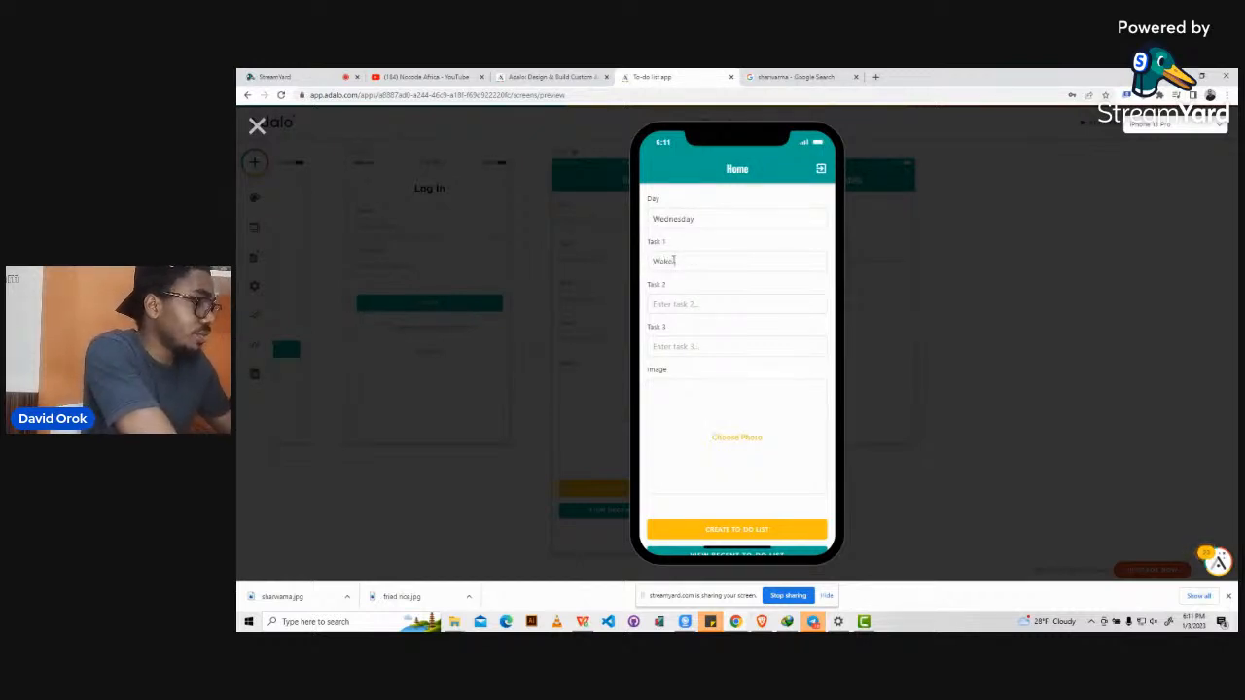
pyautogui.write('eup from bed')
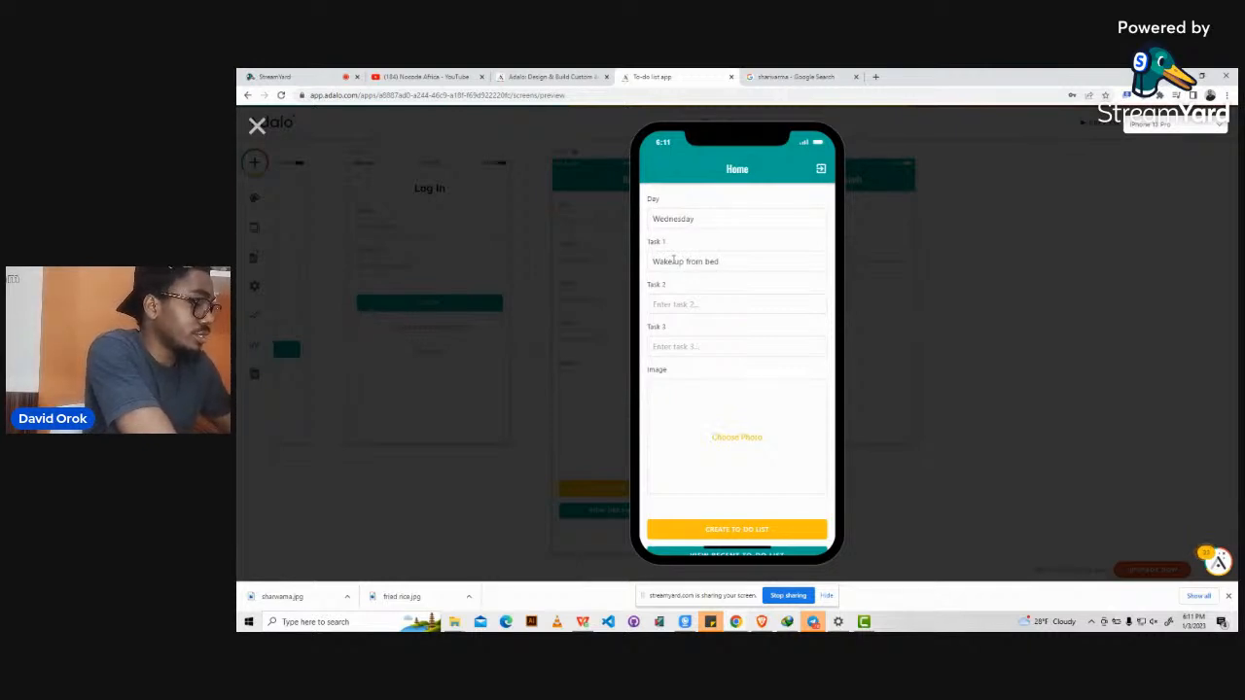
pyautogui.press('Tab')
pyautogui.write('Che')
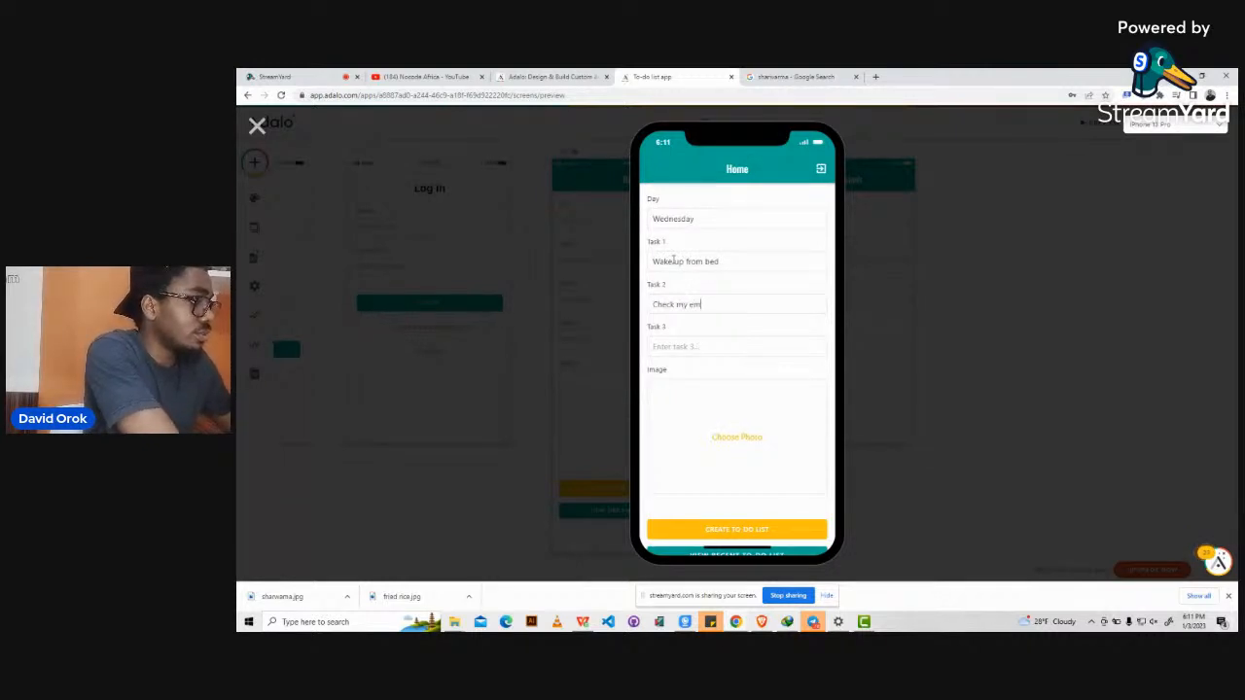
pyautogui.press('Tab')
pyautogui.write('C')
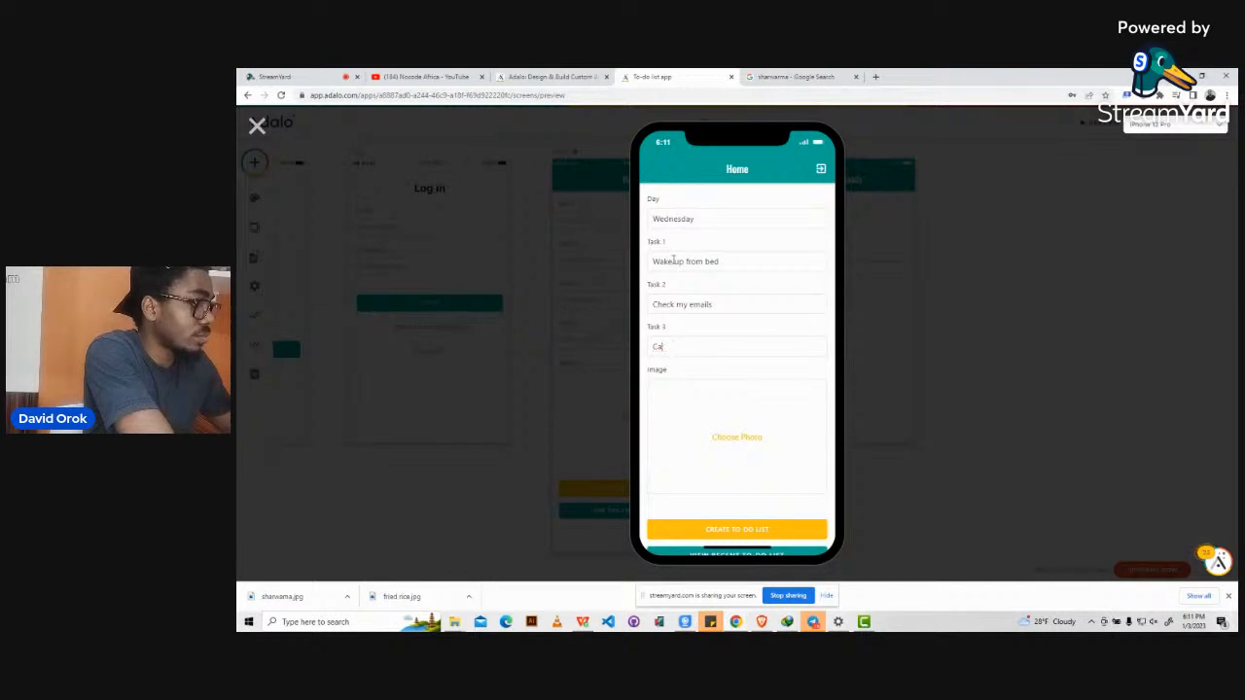
pyautogui.write('all my mom')
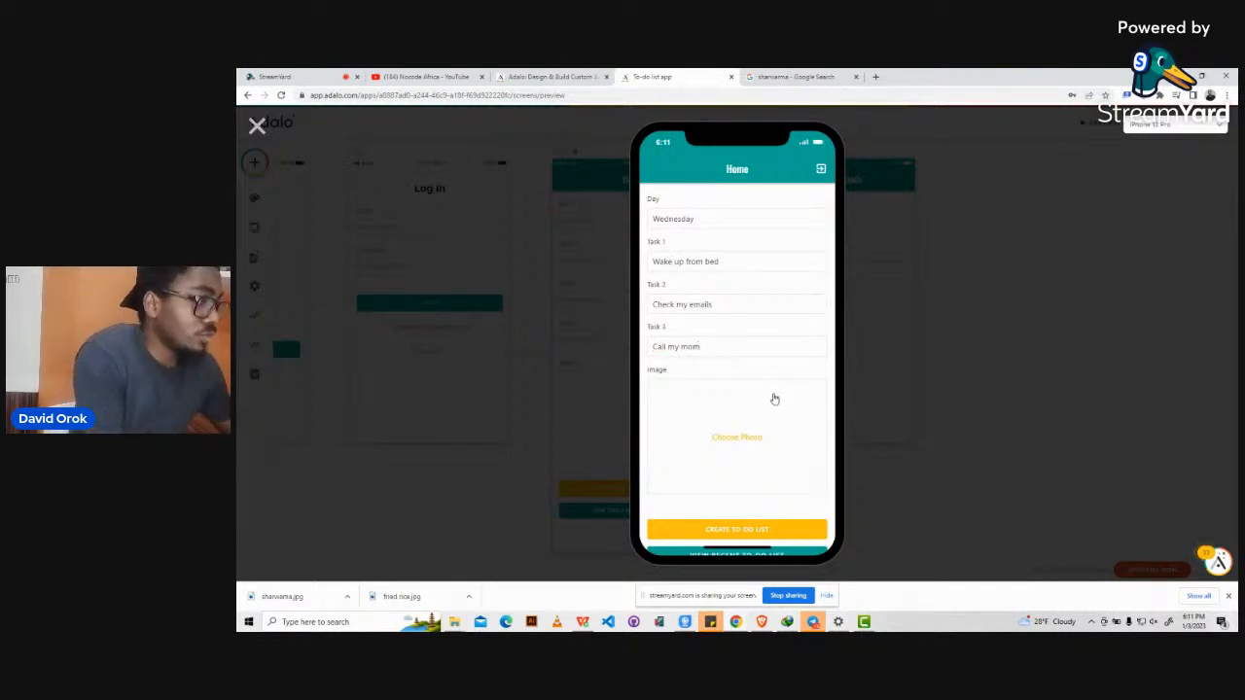
# Attach shawarma.jpg from Downloads as the photo and submit the new to-do list.
pyautogui.click(731, 438)
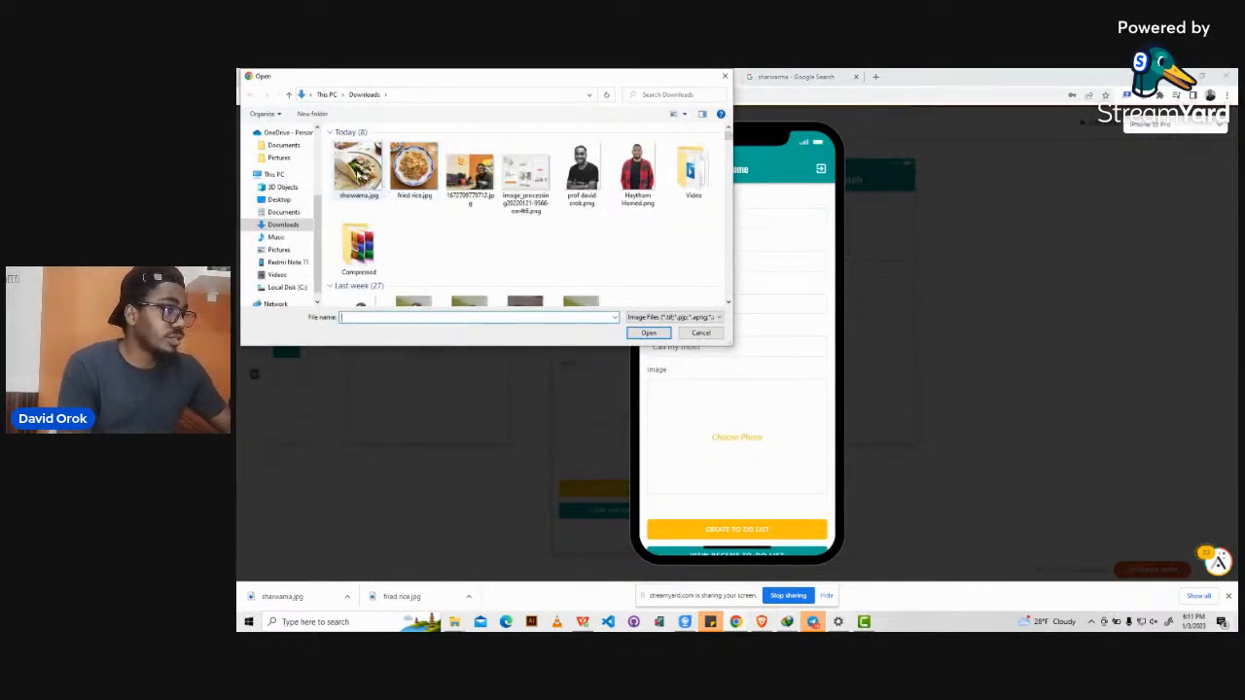
pyautogui.click(359, 171)
pyautogui.click(633, 335)
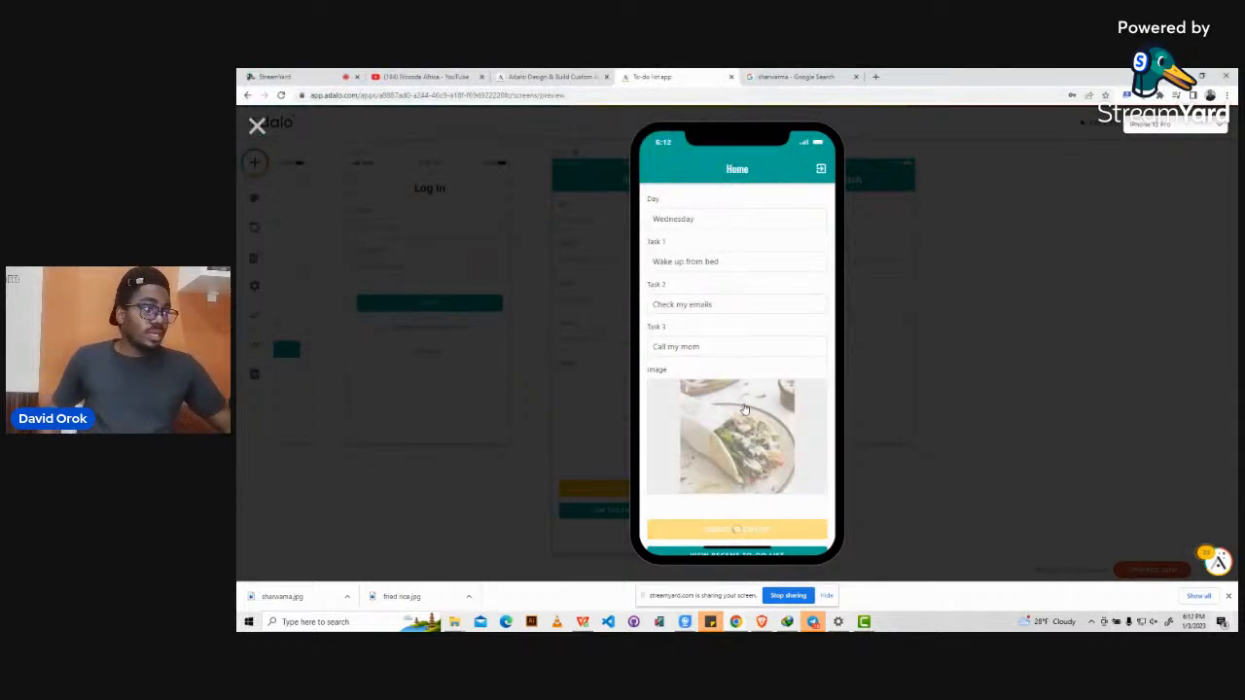
pyautogui.scroll(-1, 744, 410)
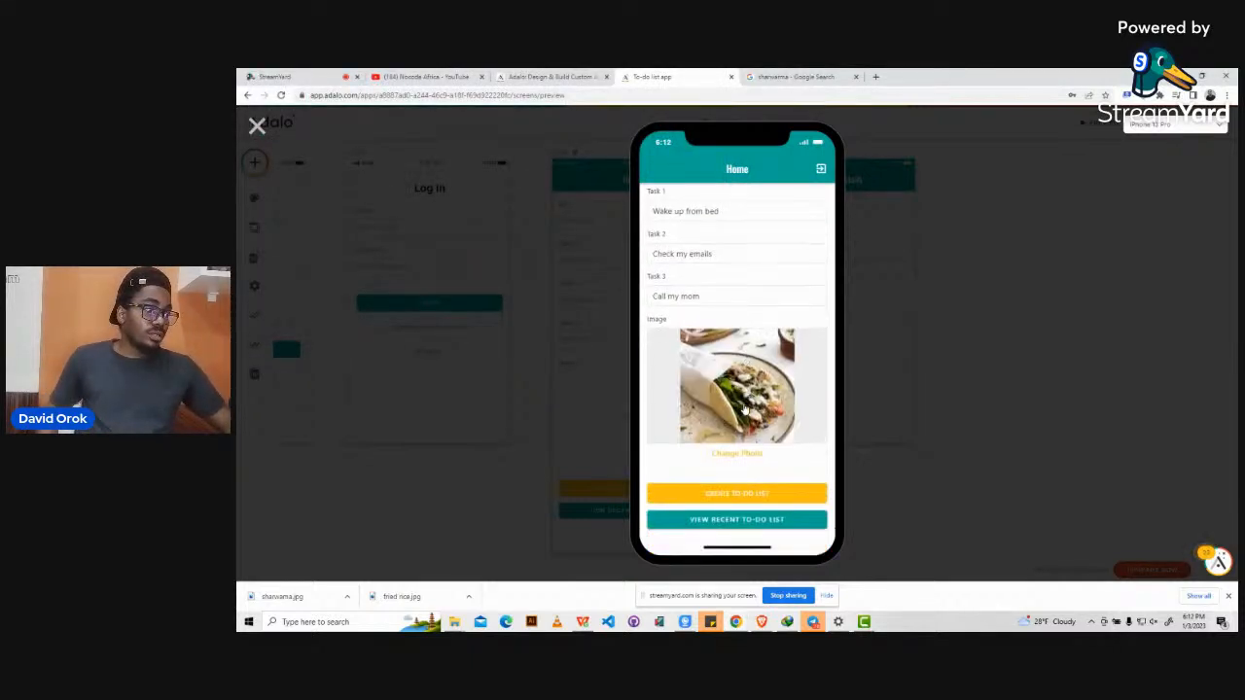
pyautogui.click(736, 494)
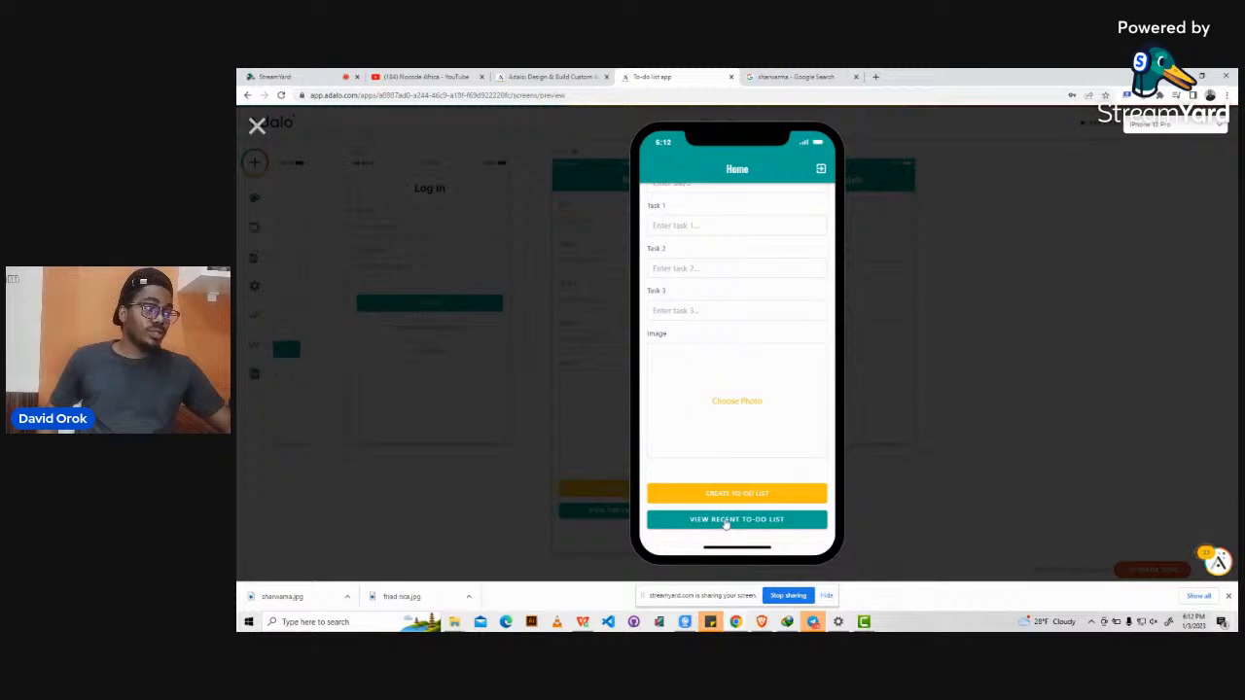
# Check the new shawarma entry among the recent to-do lists, go back Home, and close the preview.
pyautogui.click(725, 524)
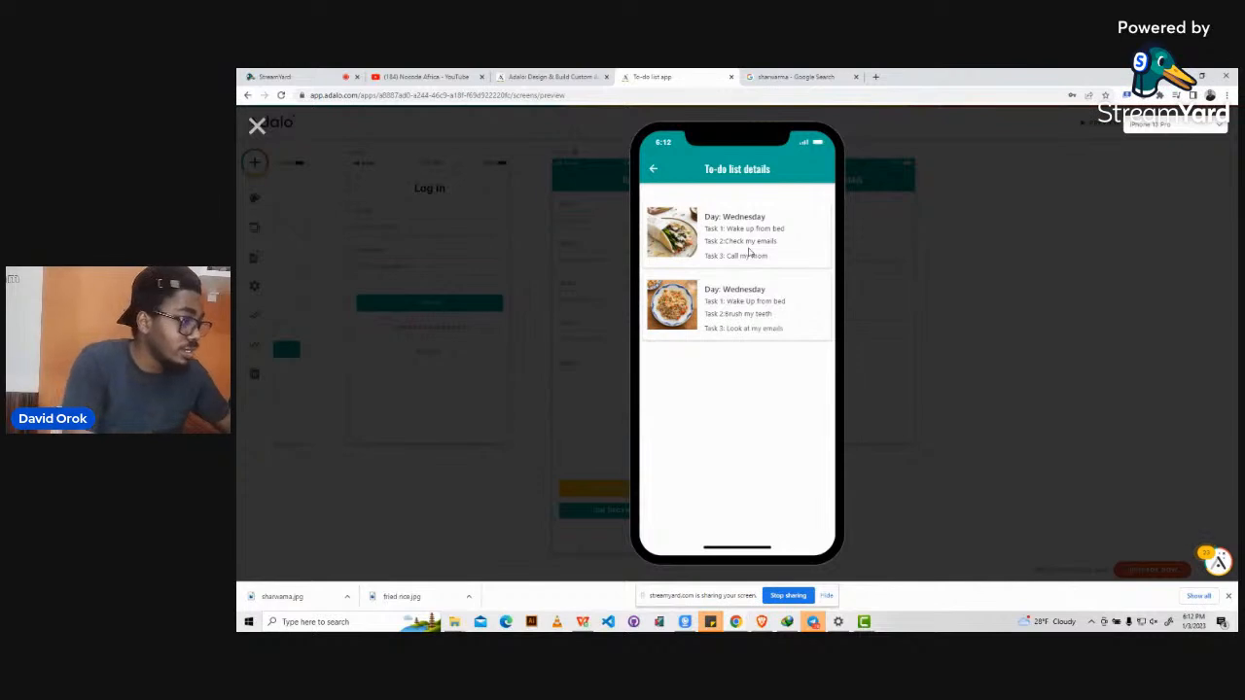
pyautogui.click(654, 171)
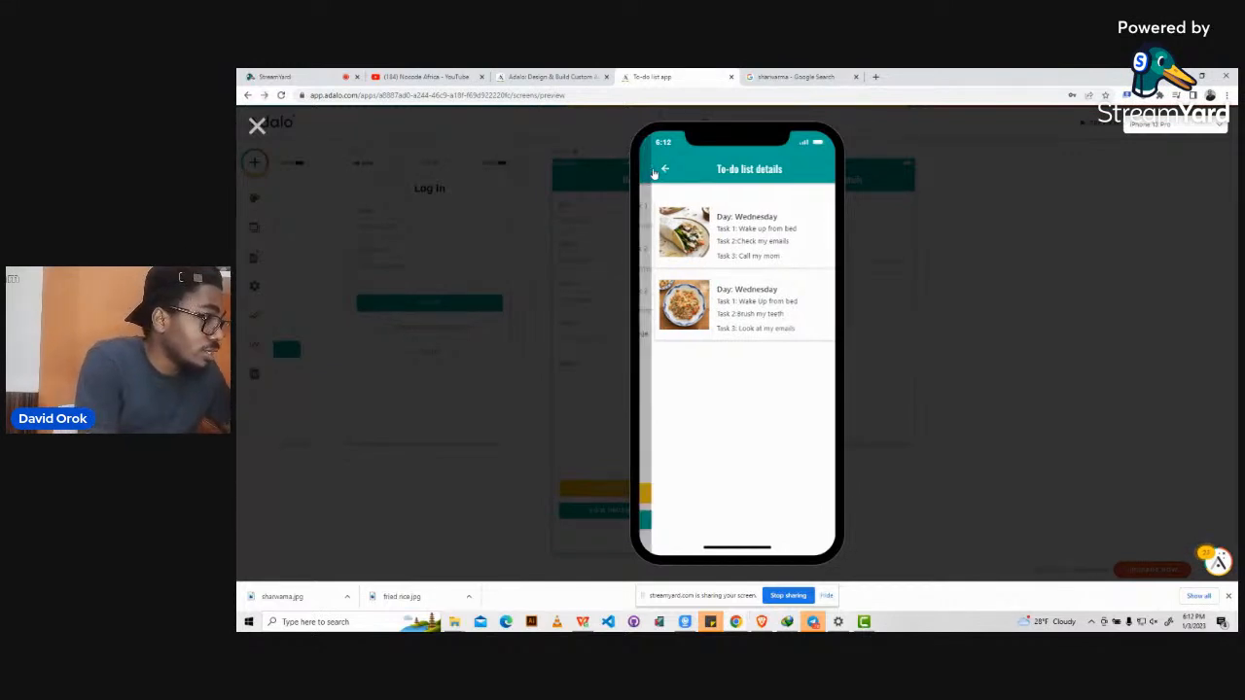
pyautogui.click(256, 125)
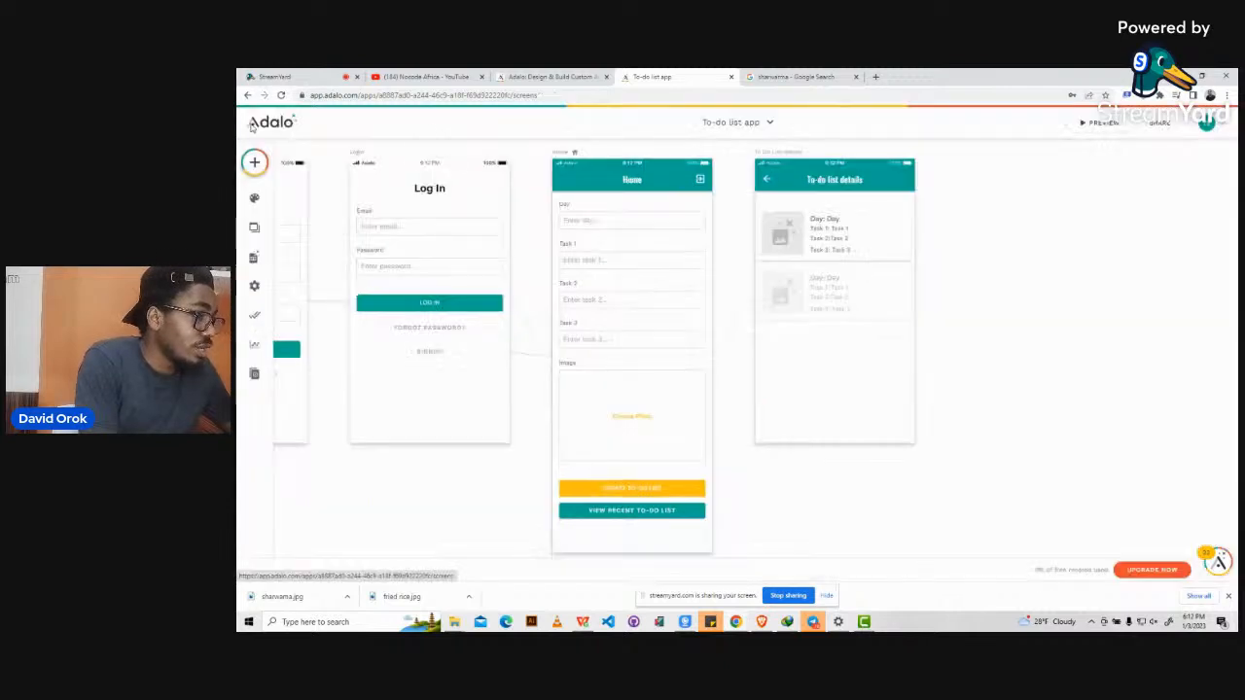
# Select the details list and expand the Buttons group in the Add Component panel.
pyautogui.click(885, 236)
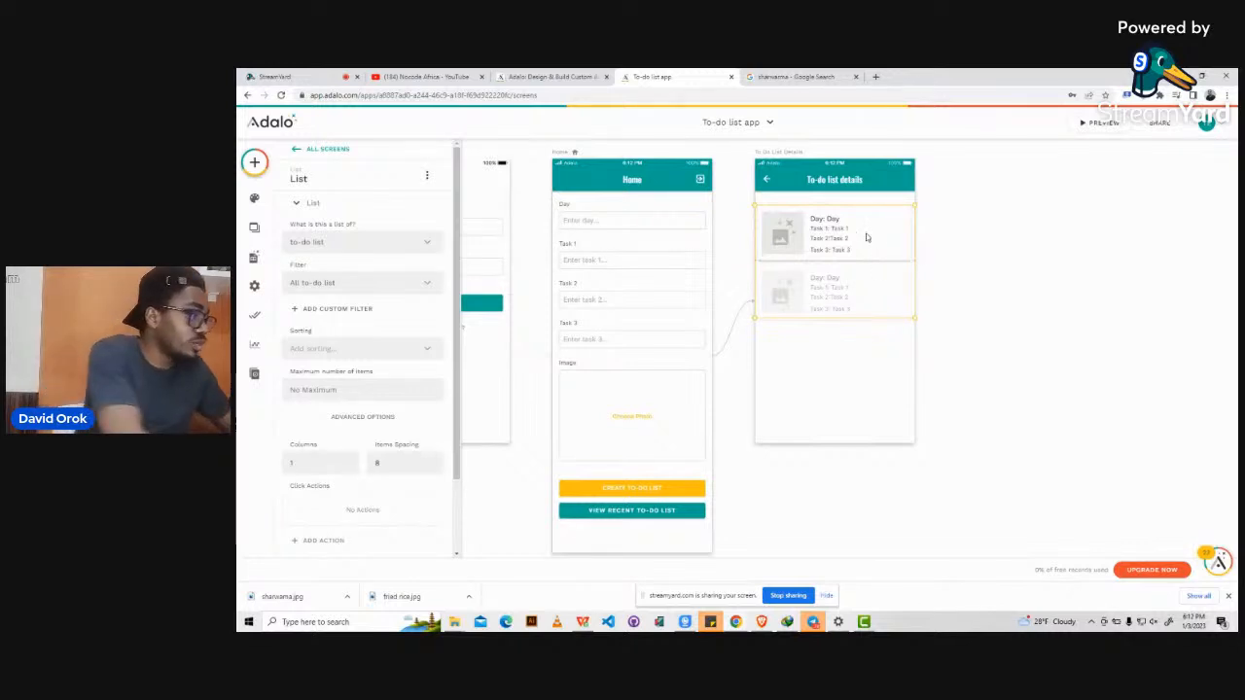
pyautogui.click(254, 166)
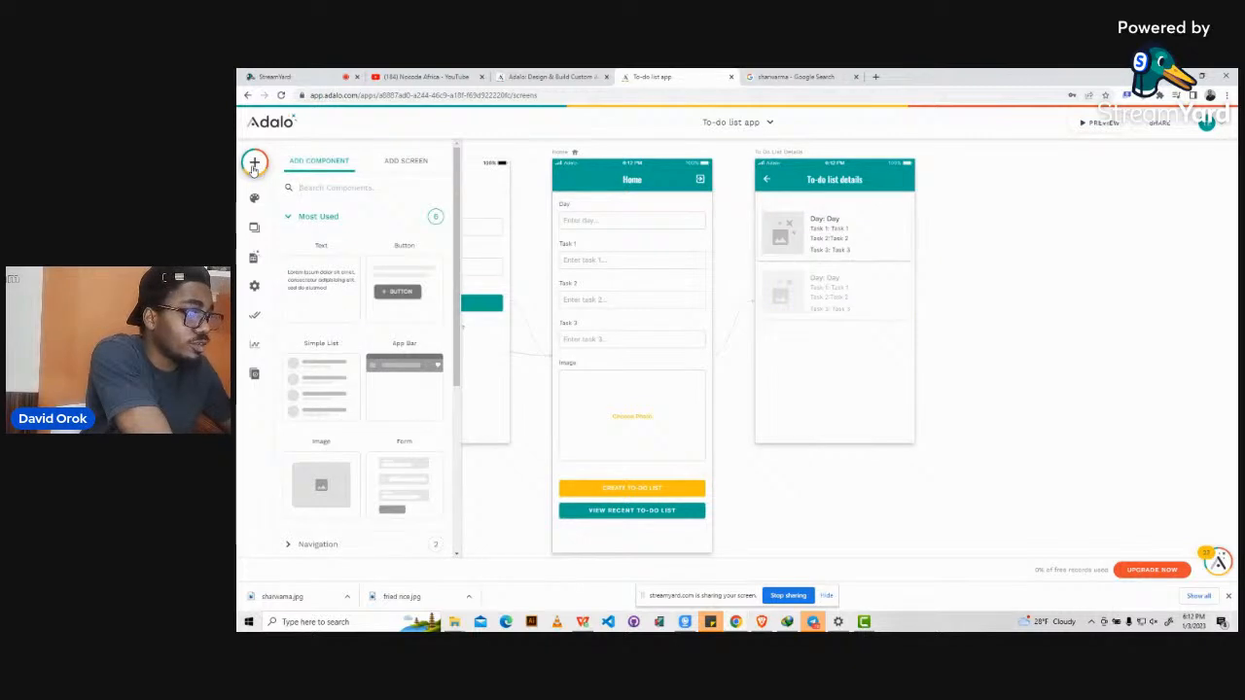
pyautogui.scroll(-3, 342, 396)
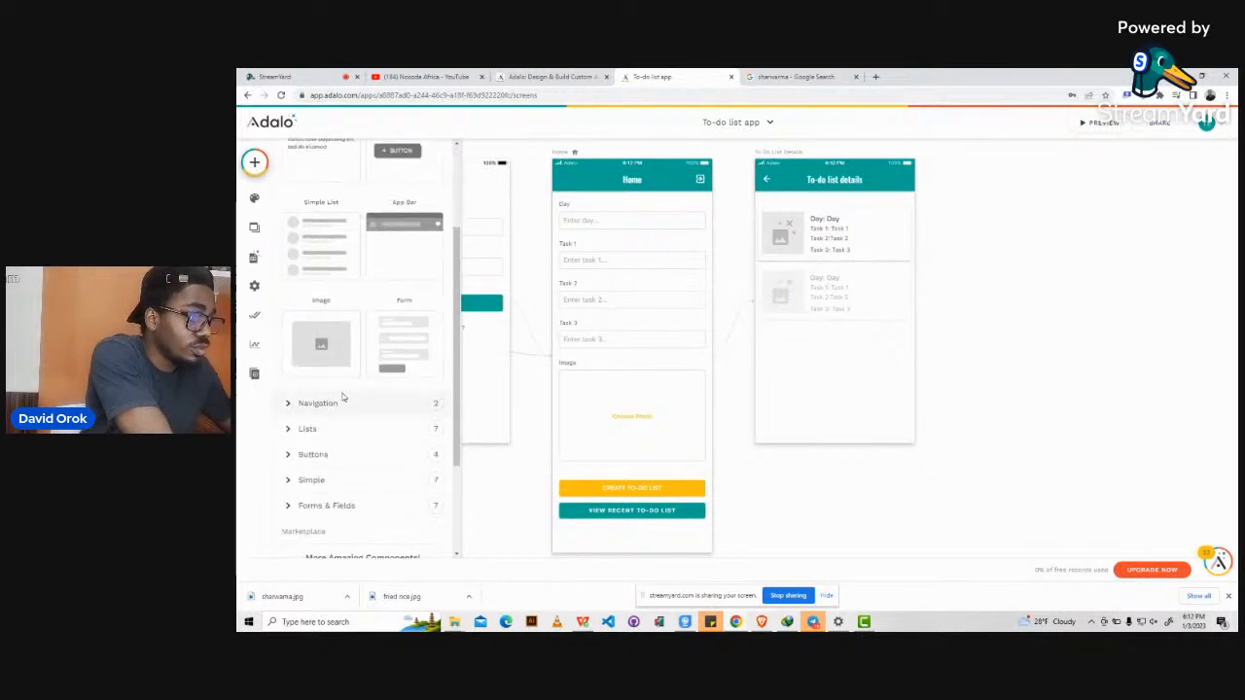
pyautogui.scroll(-2, 342, 397)
pyautogui.click(289, 362)
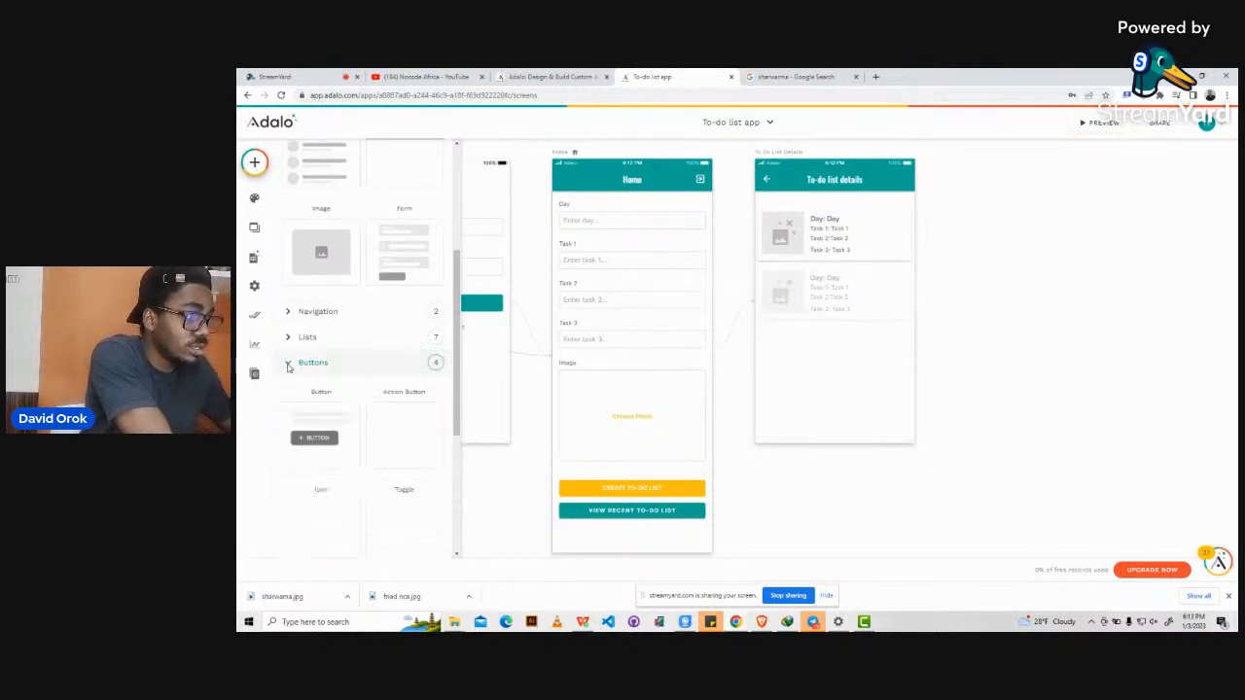
pyautogui.scroll(-3, 288, 365)
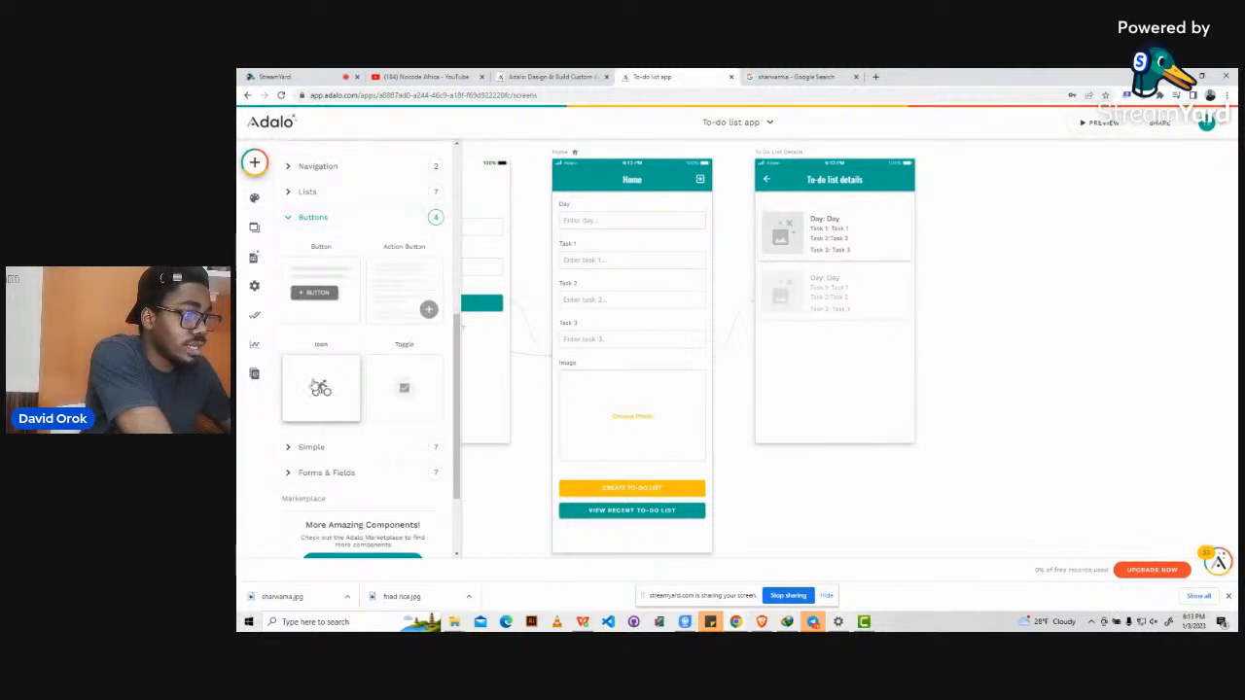
# Drop an Icon onto the list item, swap the bike for the 'edit' pencil, and size it 16.
pyautogui.moveTo(321, 387); pyautogui.dragTo(895, 219)
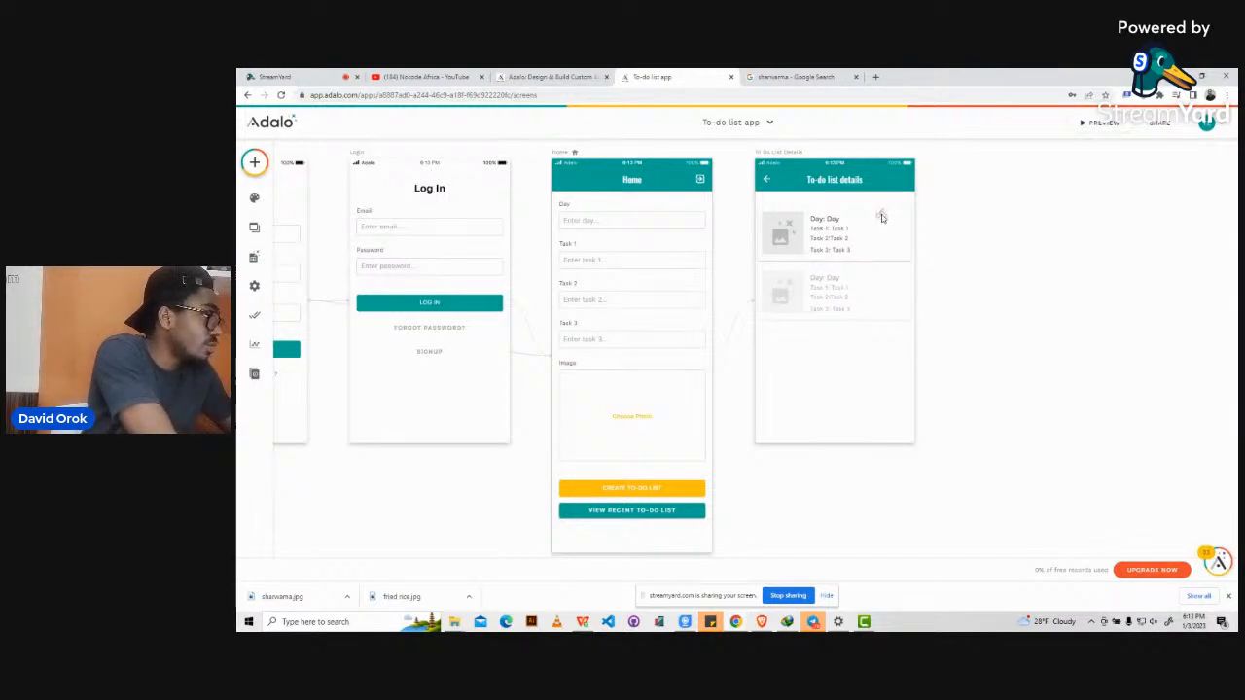
pyautogui.click(881, 216)
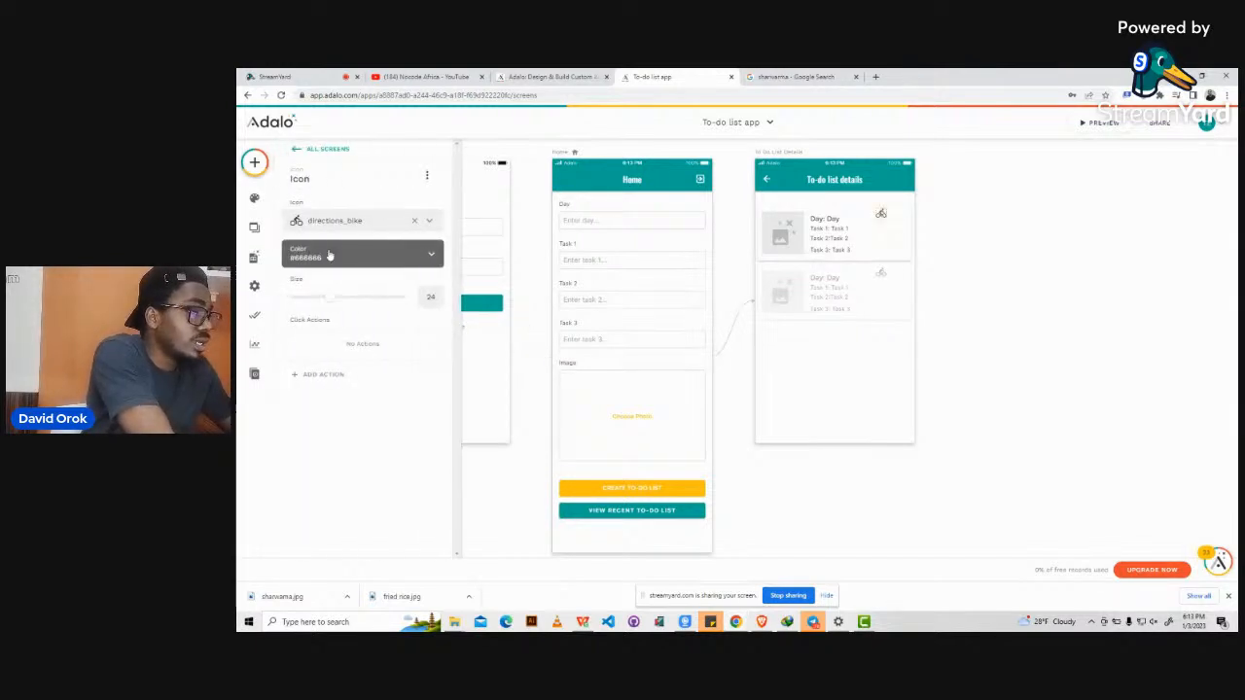
pyautogui.click(414, 223)
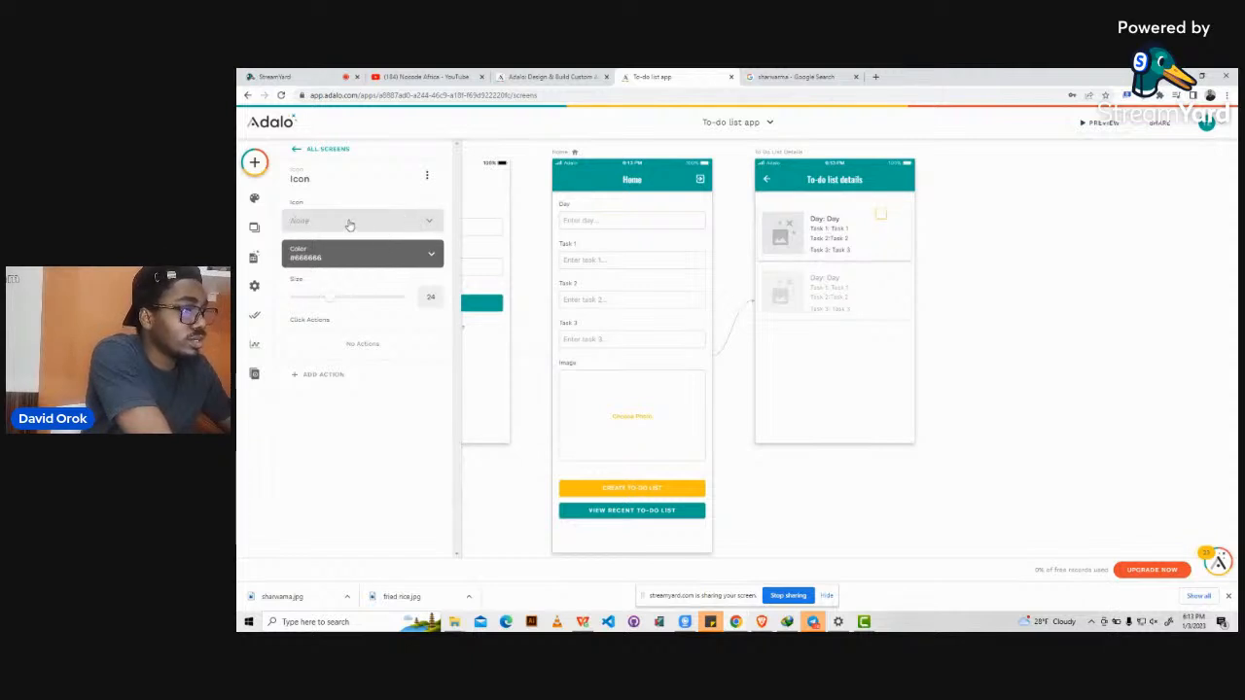
pyautogui.click(350, 225)
pyautogui.write('edit')
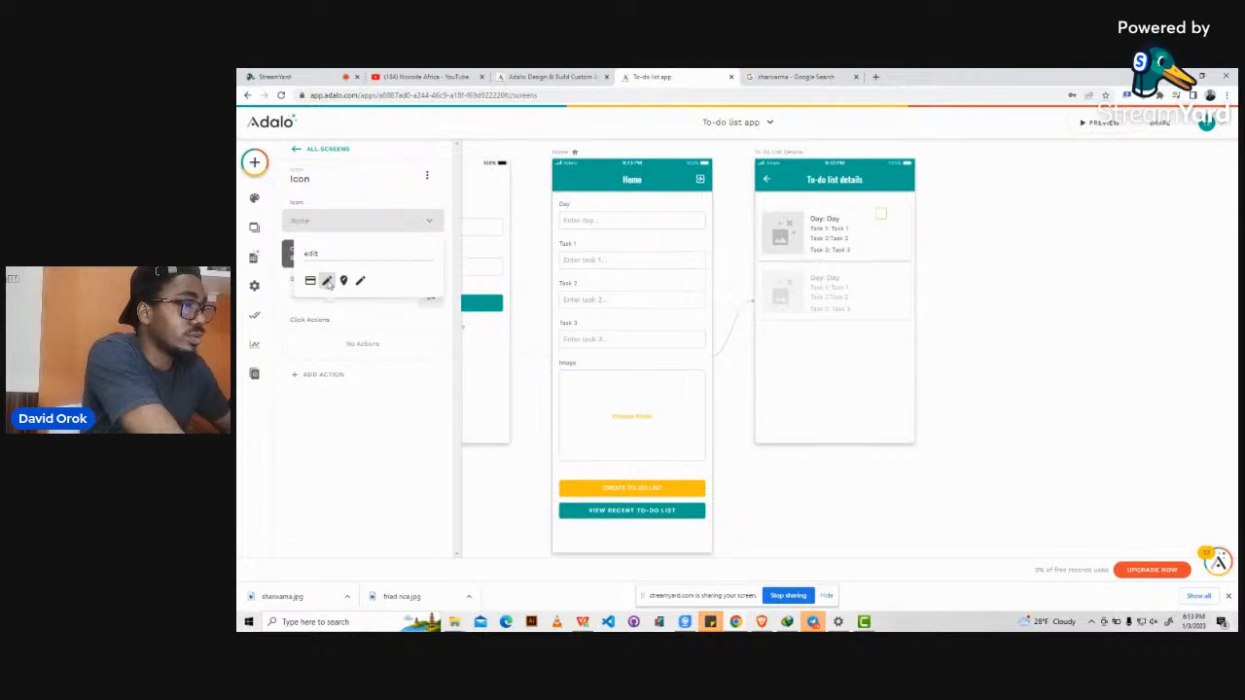
pyautogui.click(328, 282)
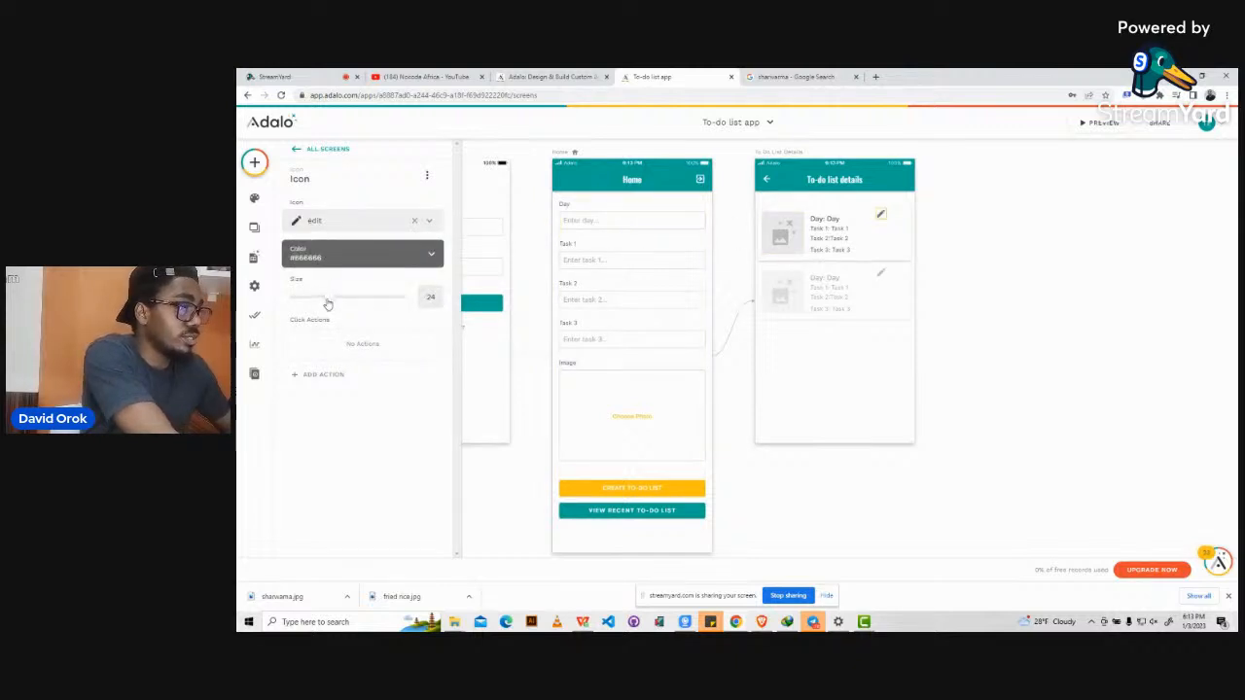
pyautogui.moveTo(324, 303); pyautogui.dragTo(310, 302)
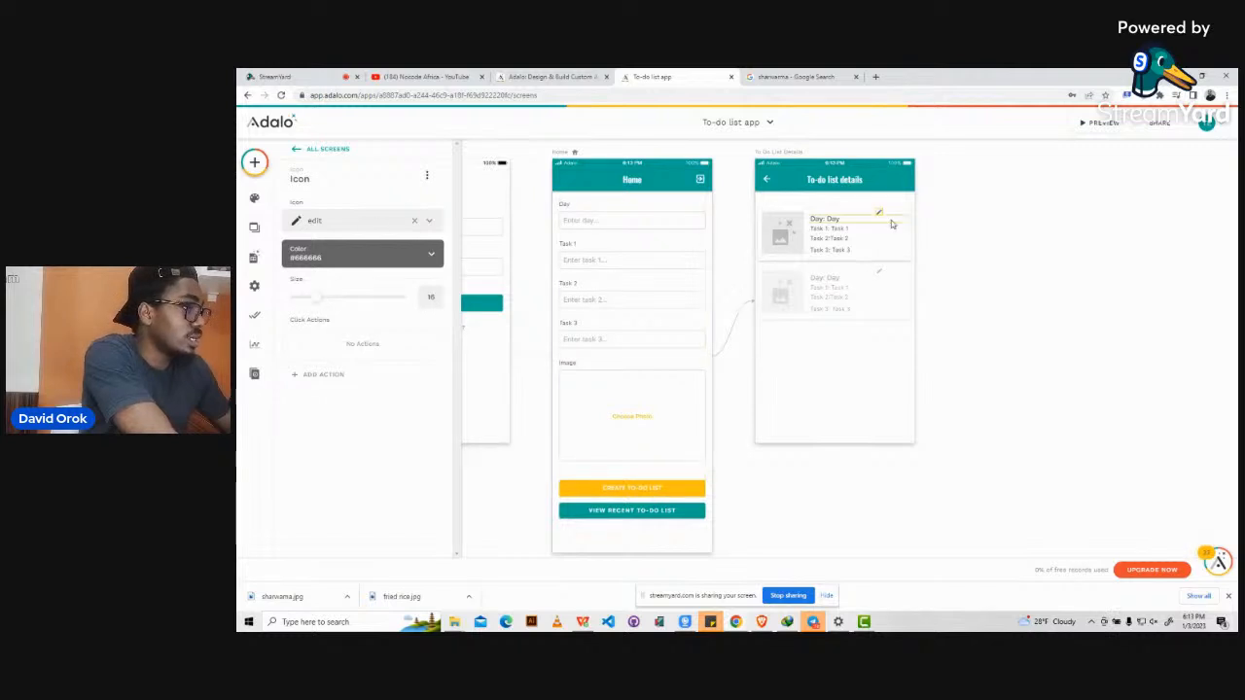
pyautogui.click(941, 220)
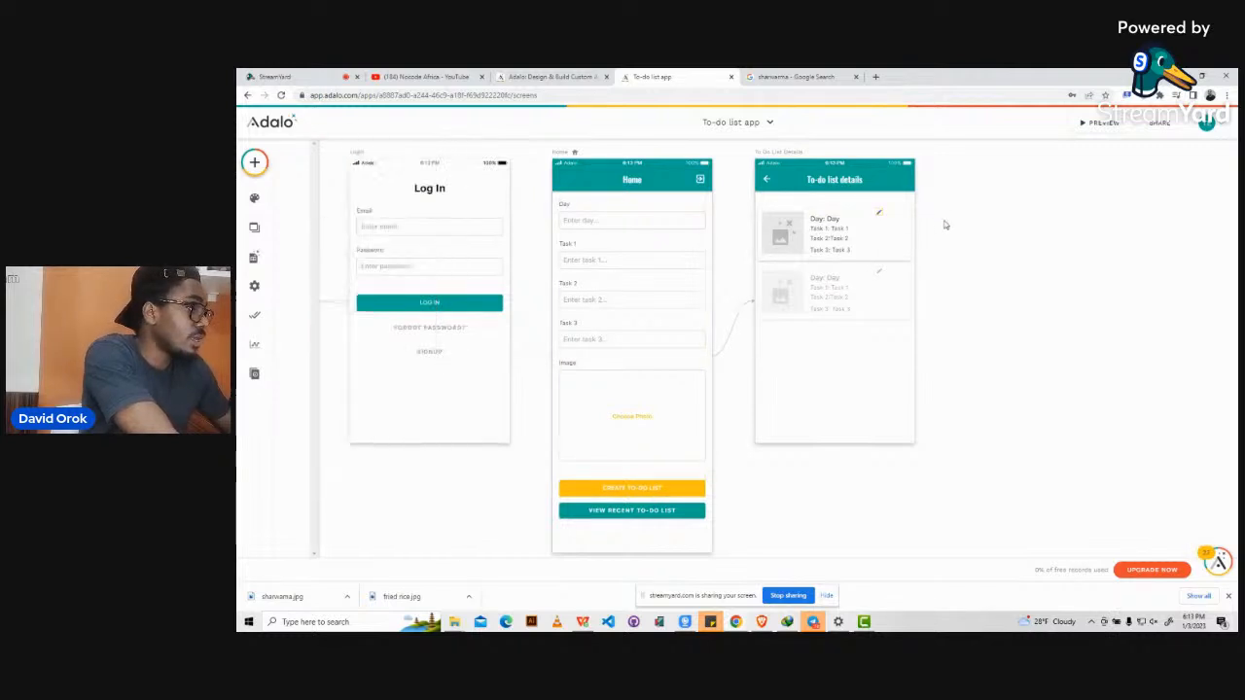
pyautogui.click(878, 215)
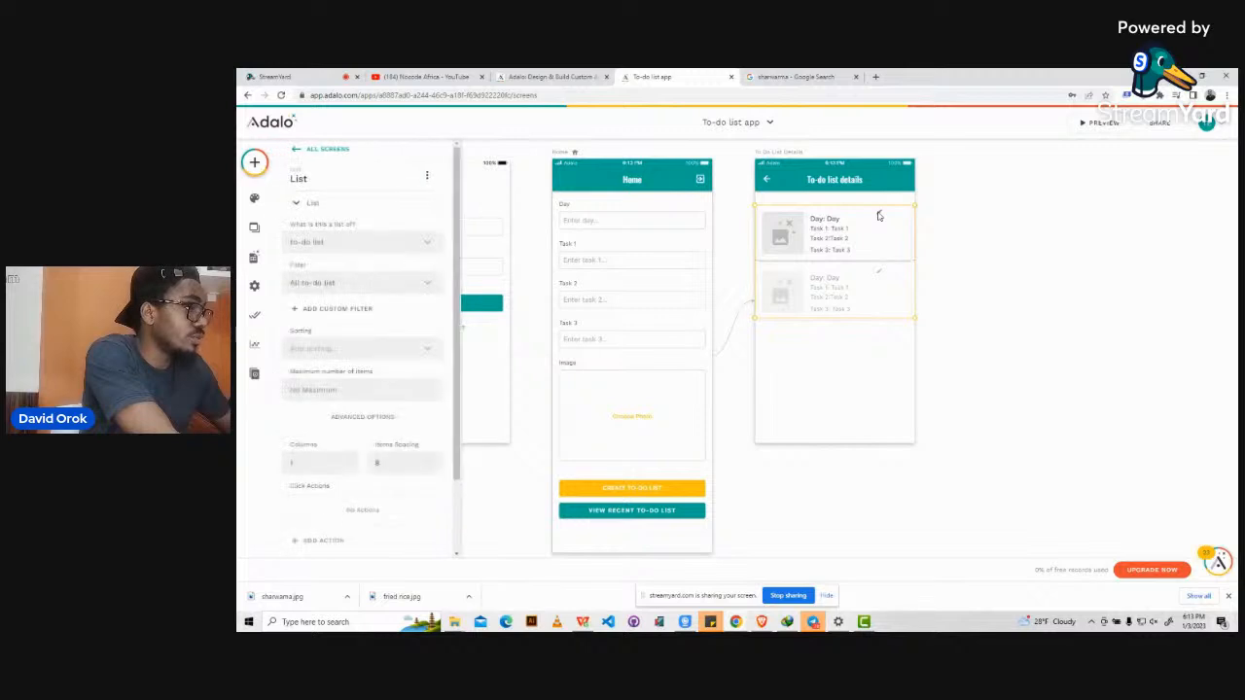
pyautogui.click(878, 215)
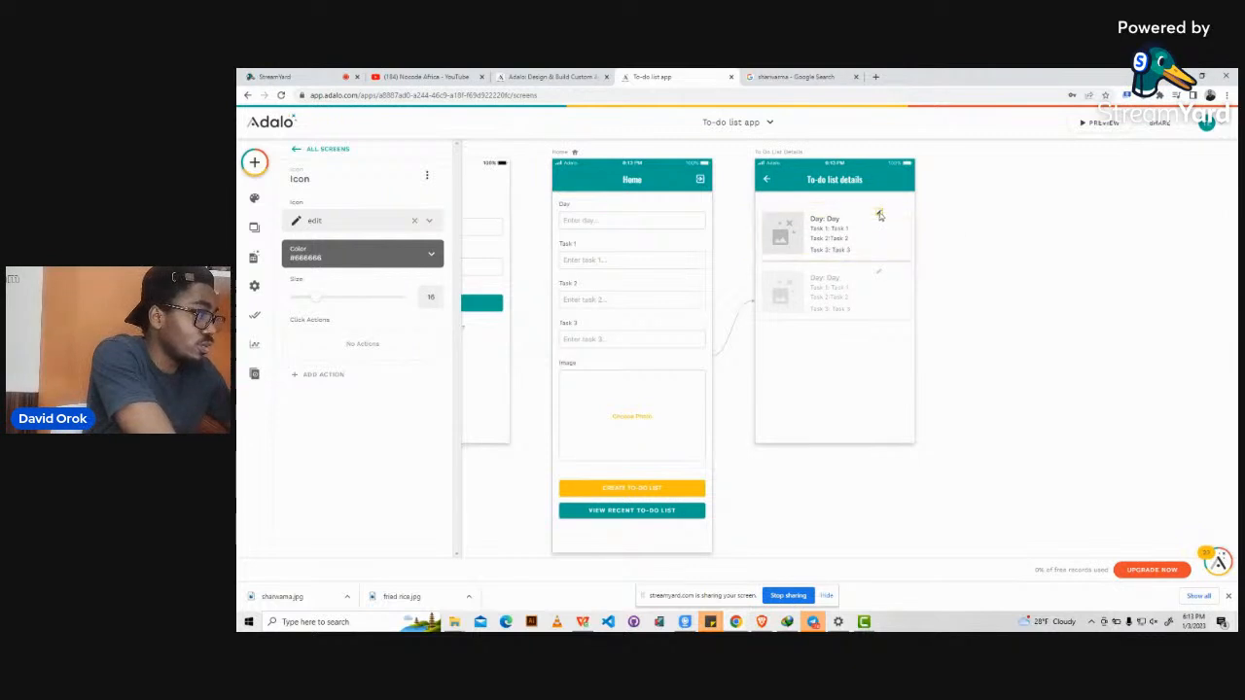
# Create a new App Bar screen named 'edit to-do list'.
pyautogui.click(256, 164)
pyautogui.click(407, 162)
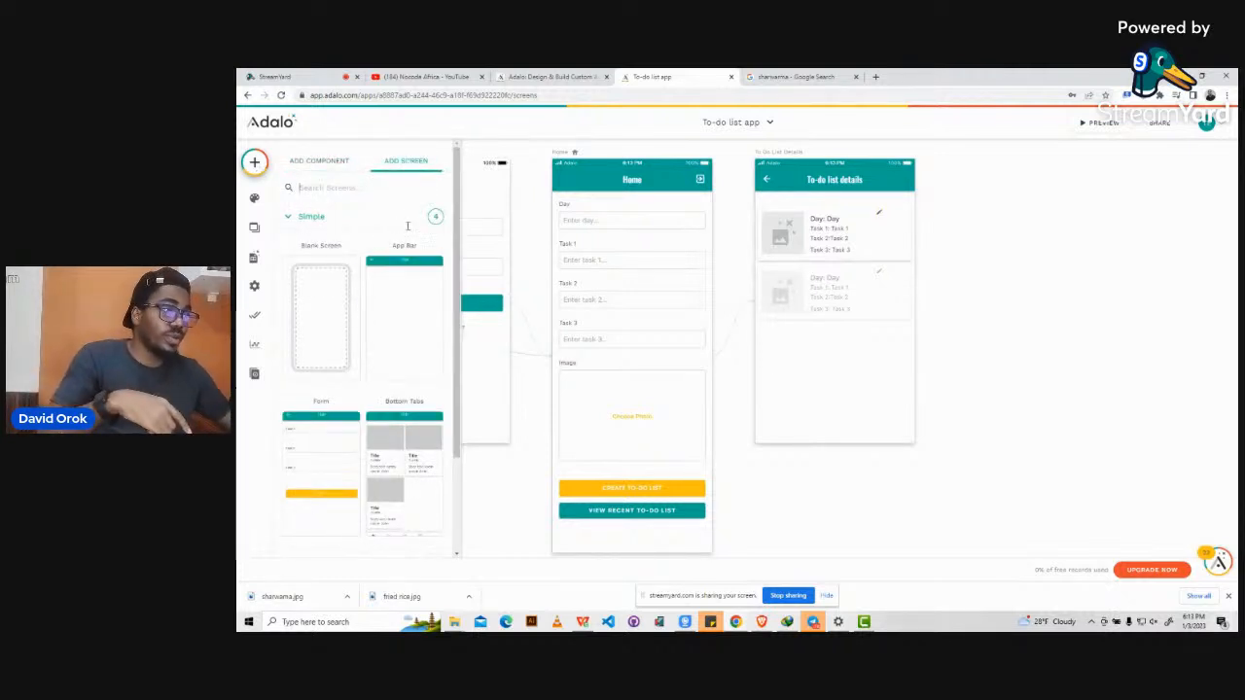
pyautogui.click(399, 317)
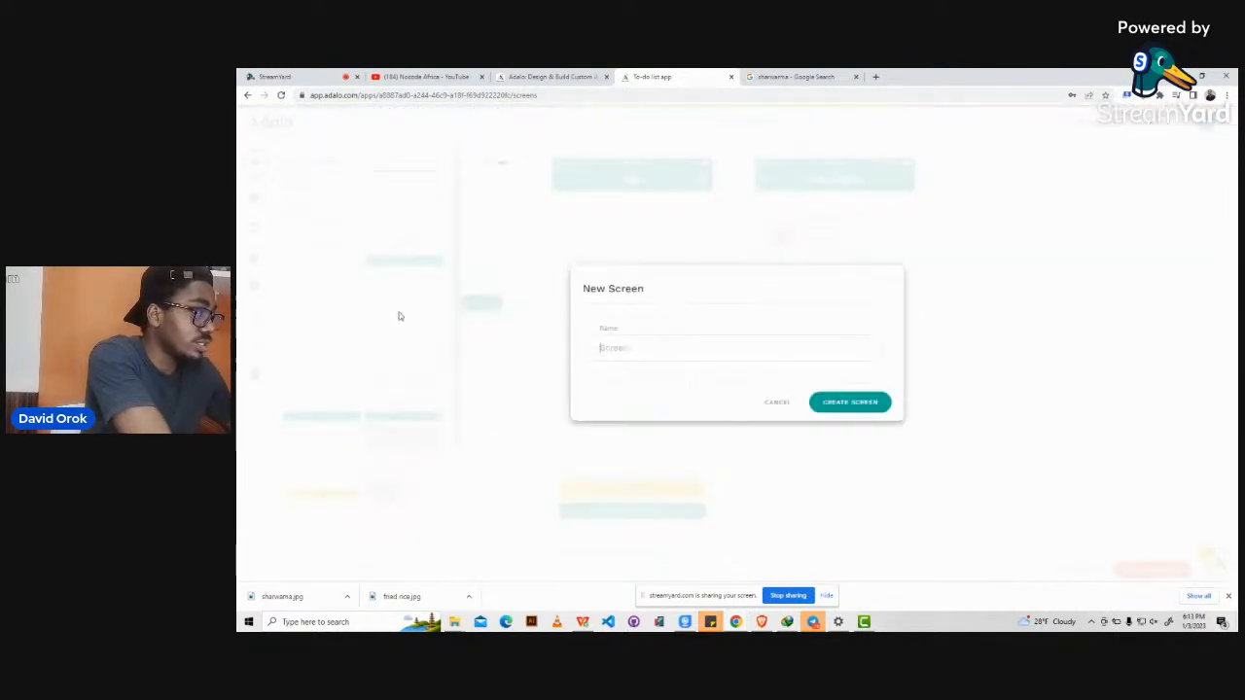
pyautogui.write('edit t')
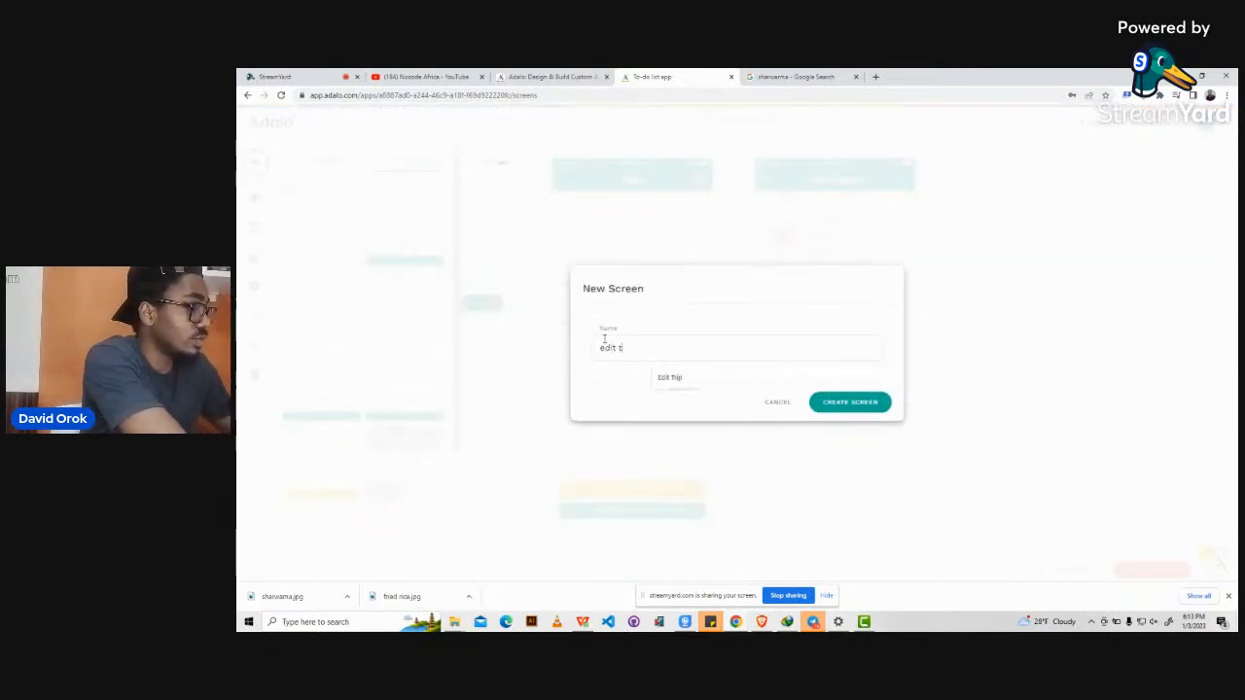
pyautogui.write('o-do')
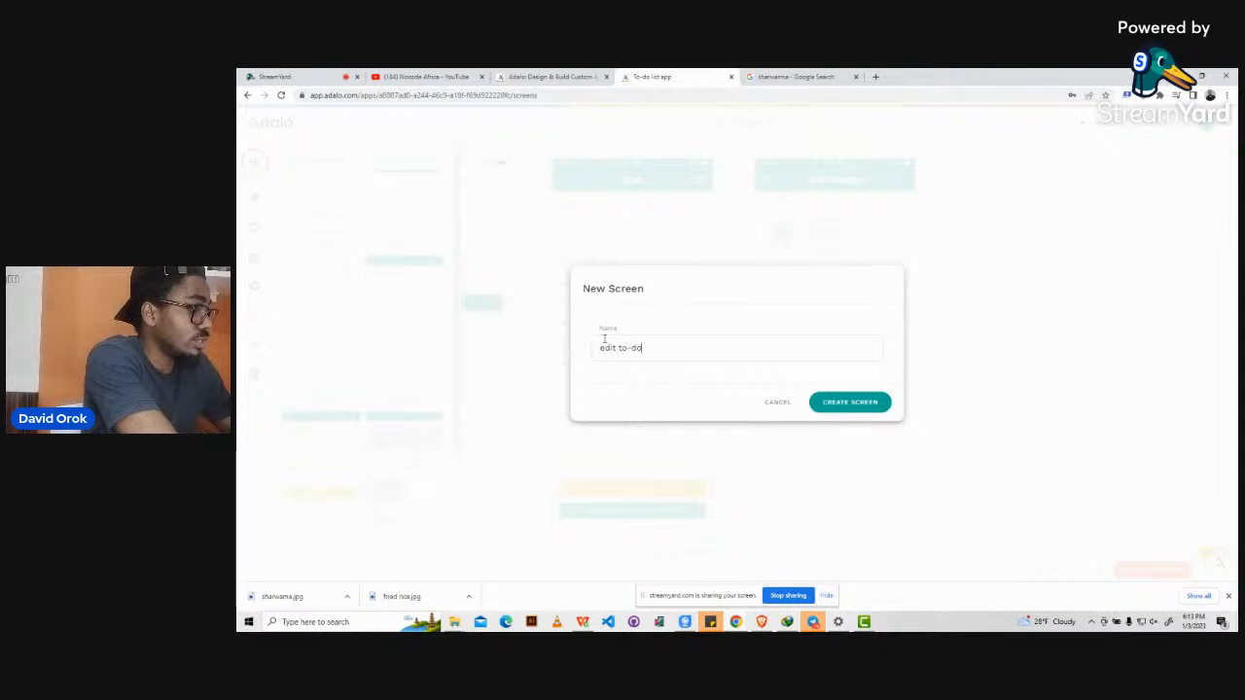
pyautogui.write(' list')
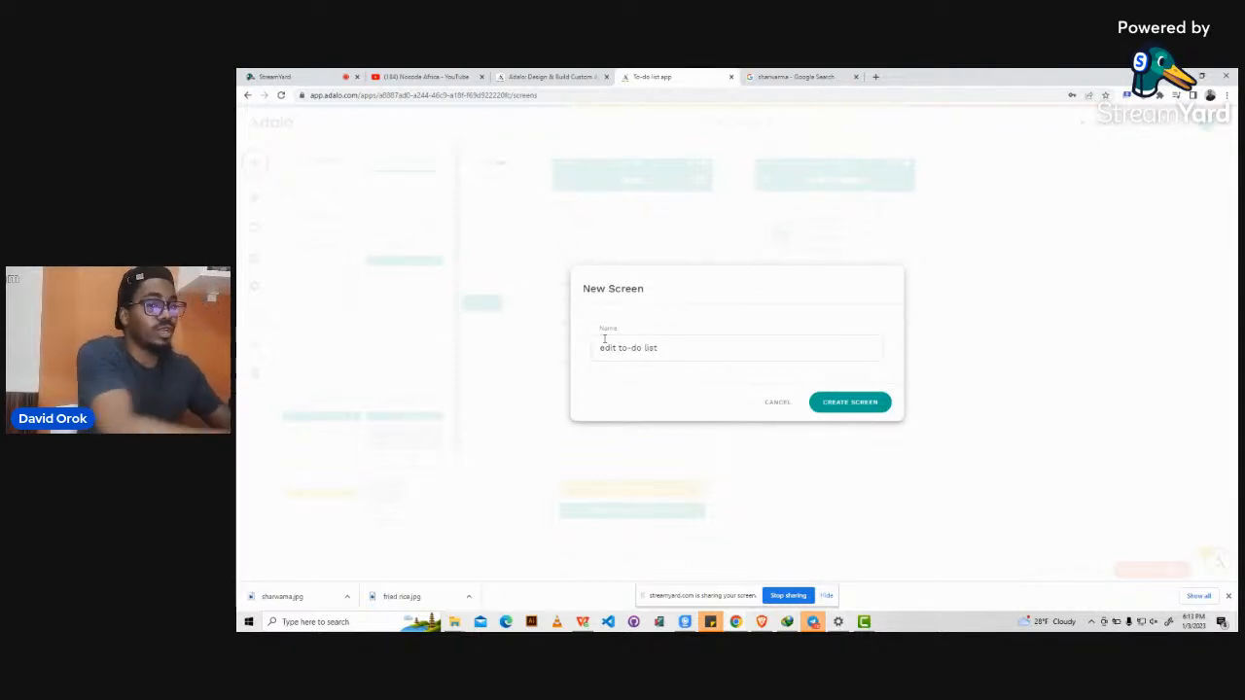
pyautogui.click(847, 403)
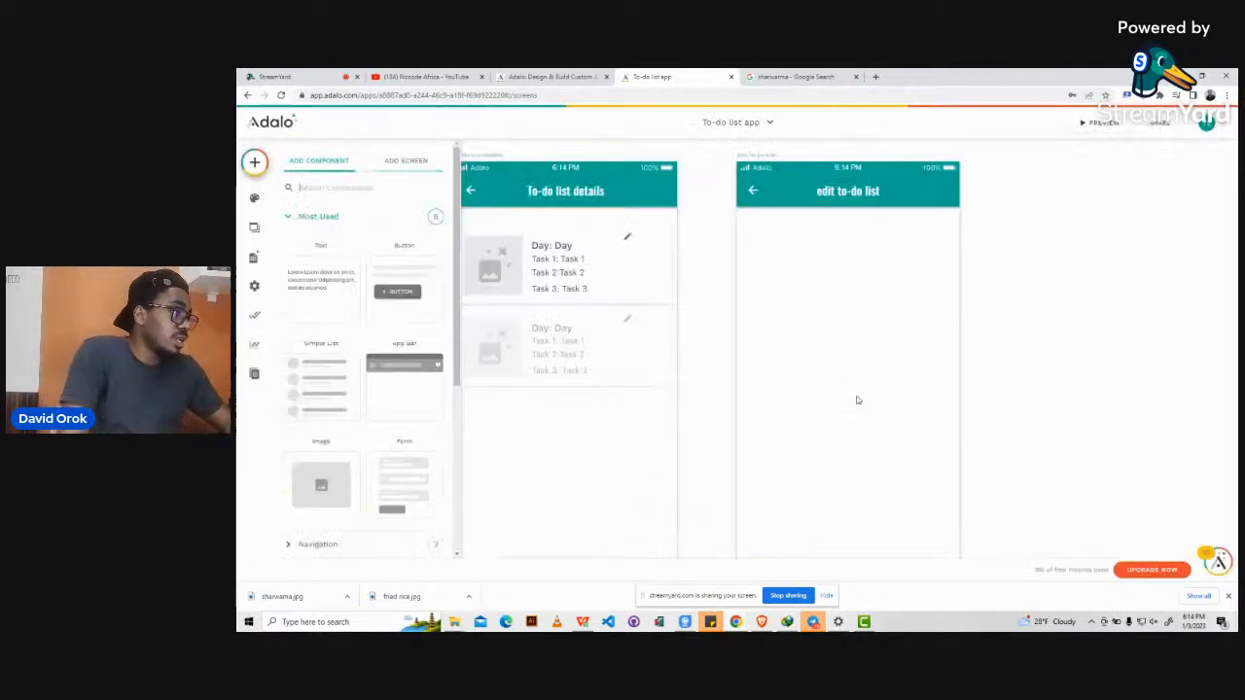
pyautogui.scroll(-2, 888, 353)
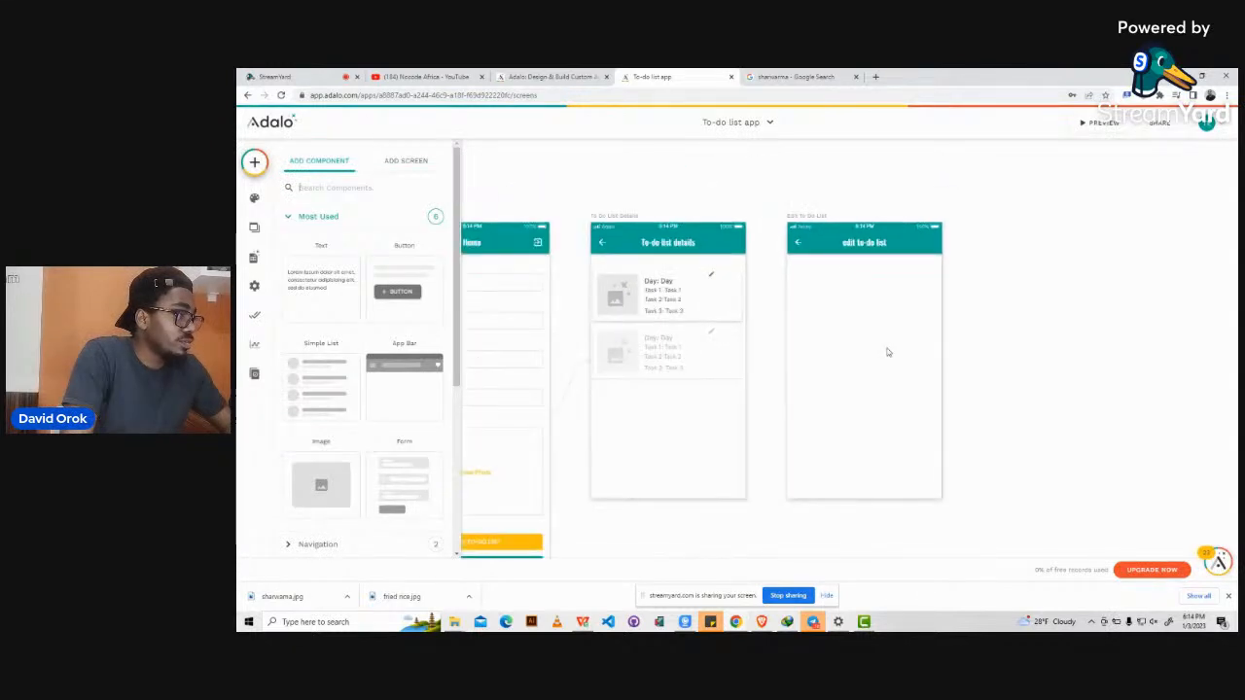
# Give the pencil icon a Link action to Edit To Do List, passing the current to-do list.
pyautogui.click(713, 278)
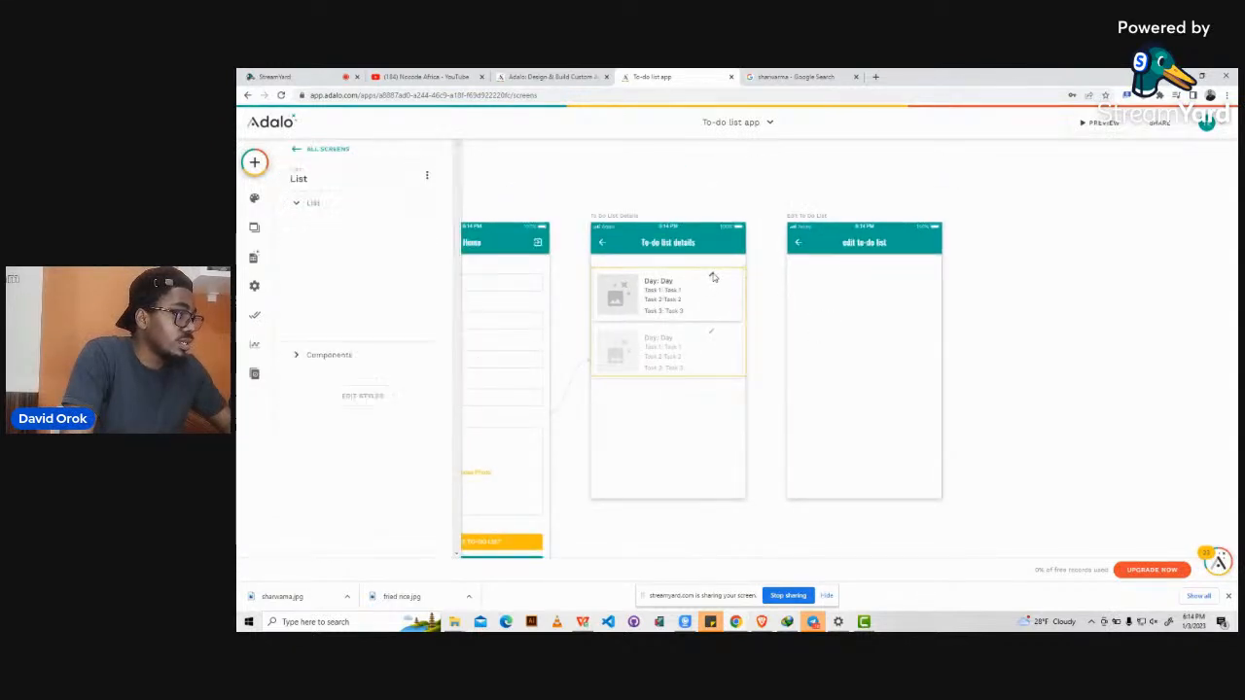
pyautogui.click(713, 278)
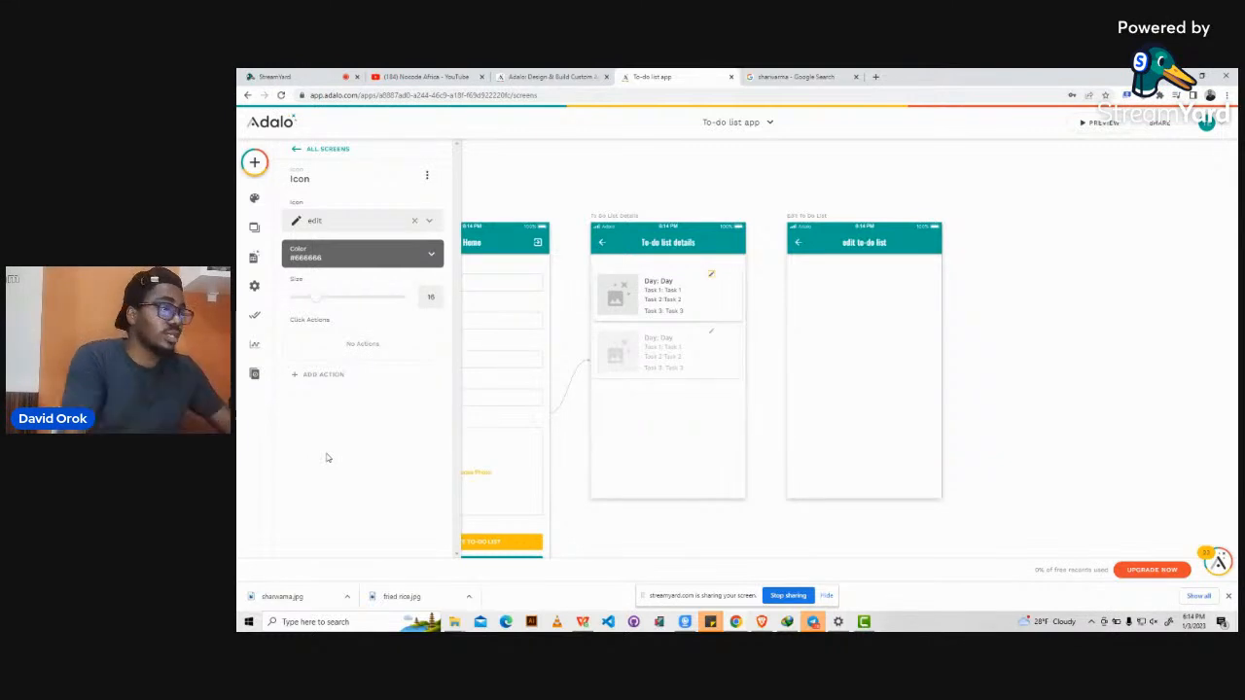
pyautogui.click(310, 376)
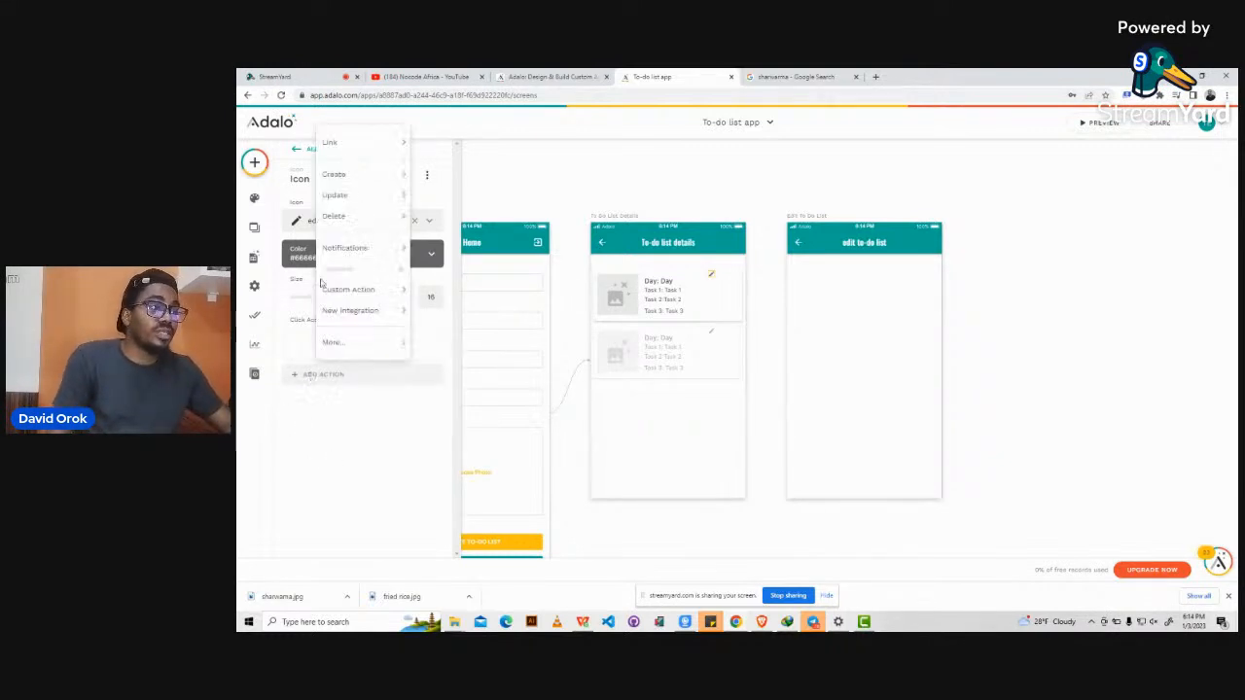
pyautogui.moveTo(342, 147)
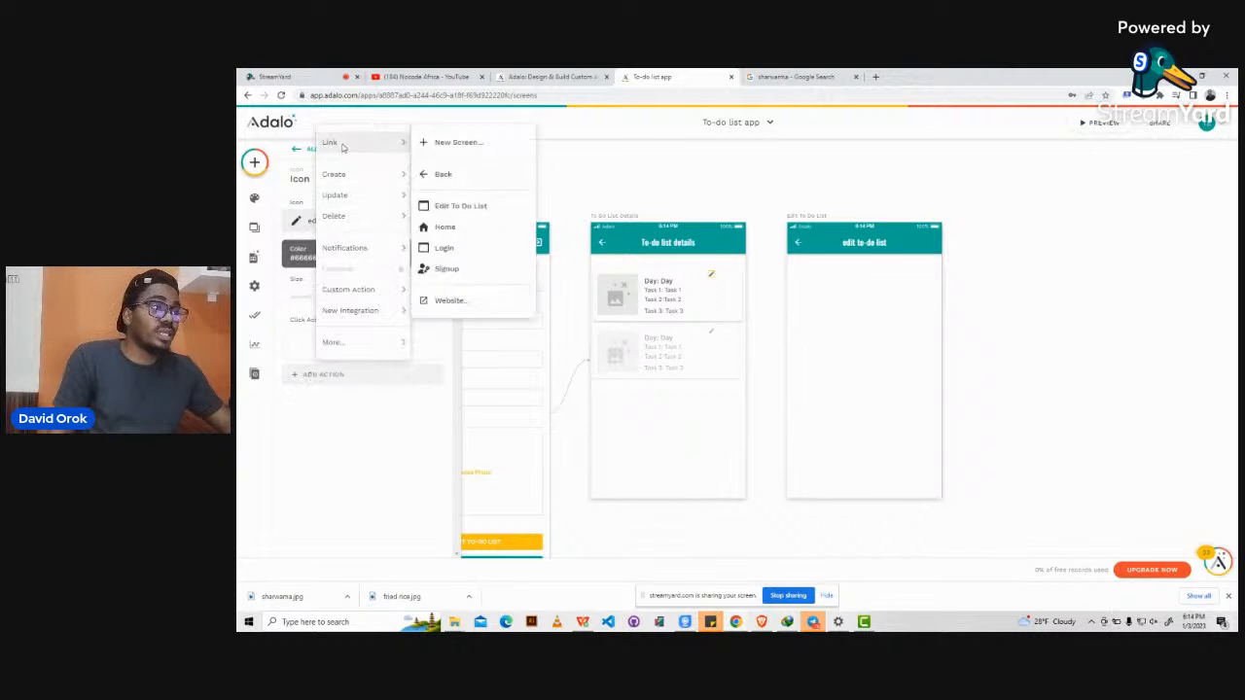
pyautogui.click(462, 208)
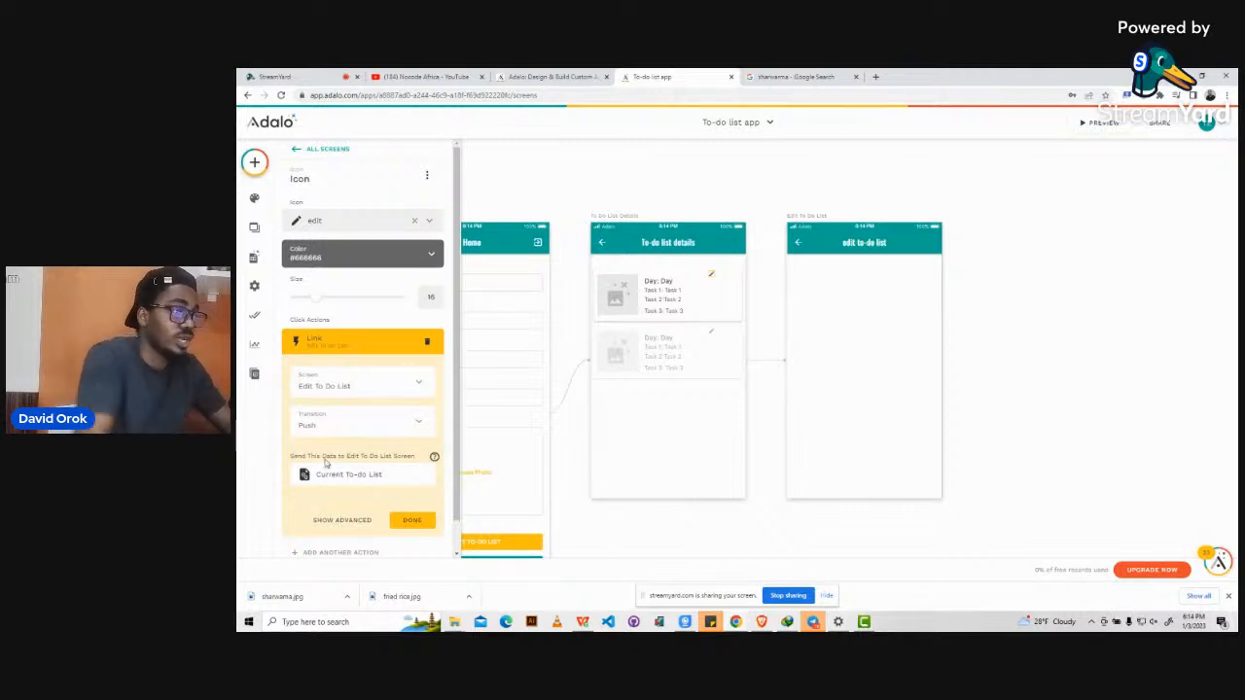
pyautogui.click(407, 521)
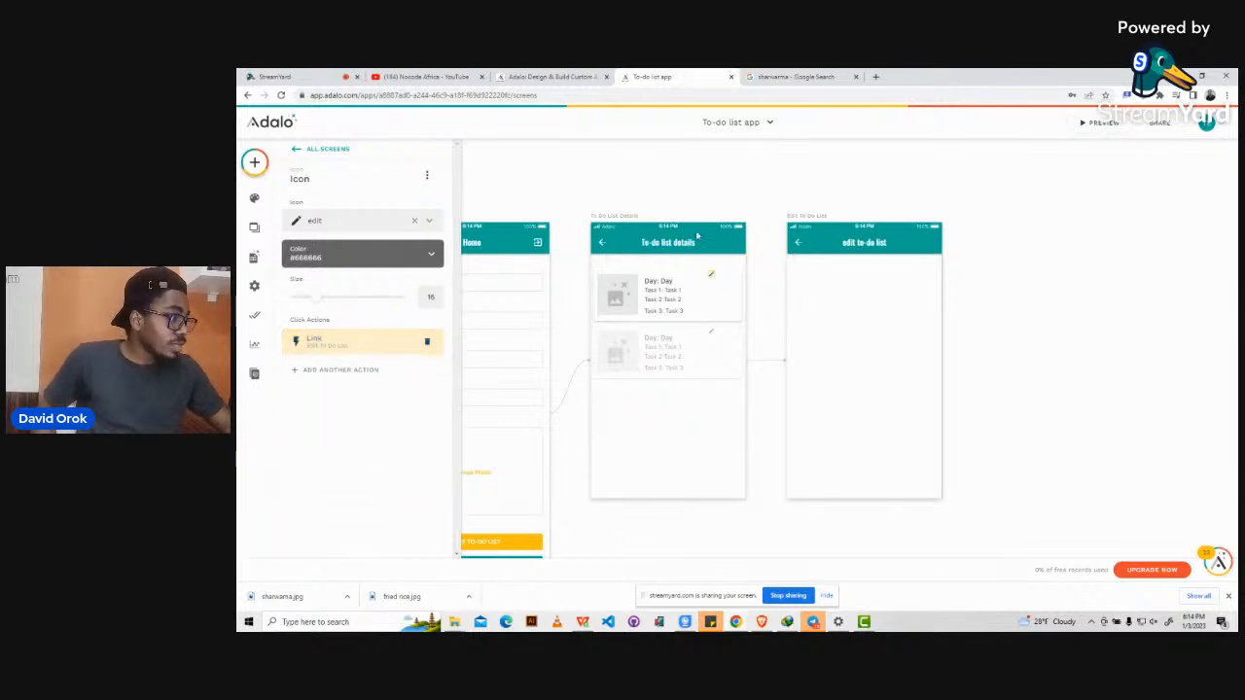
pyautogui.click(840, 293)
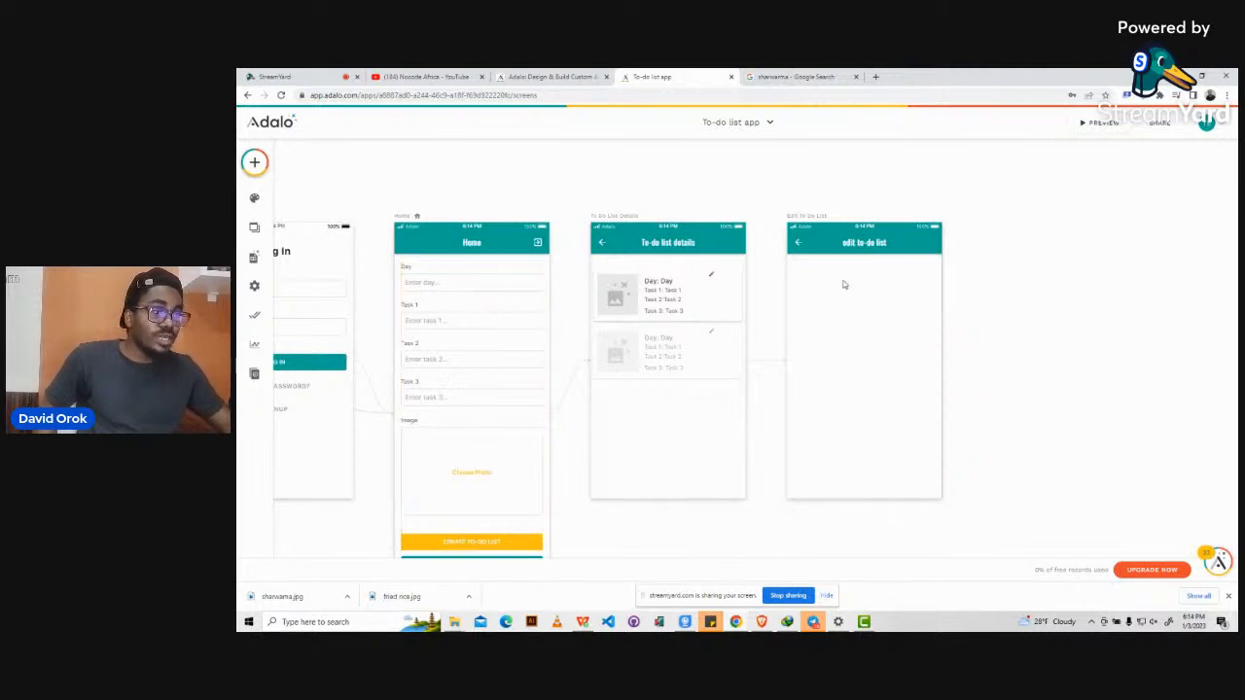
# Add a To-do list form to the edit to-do list screen and lengthen the screen to fit it.
pyautogui.click(258, 163)
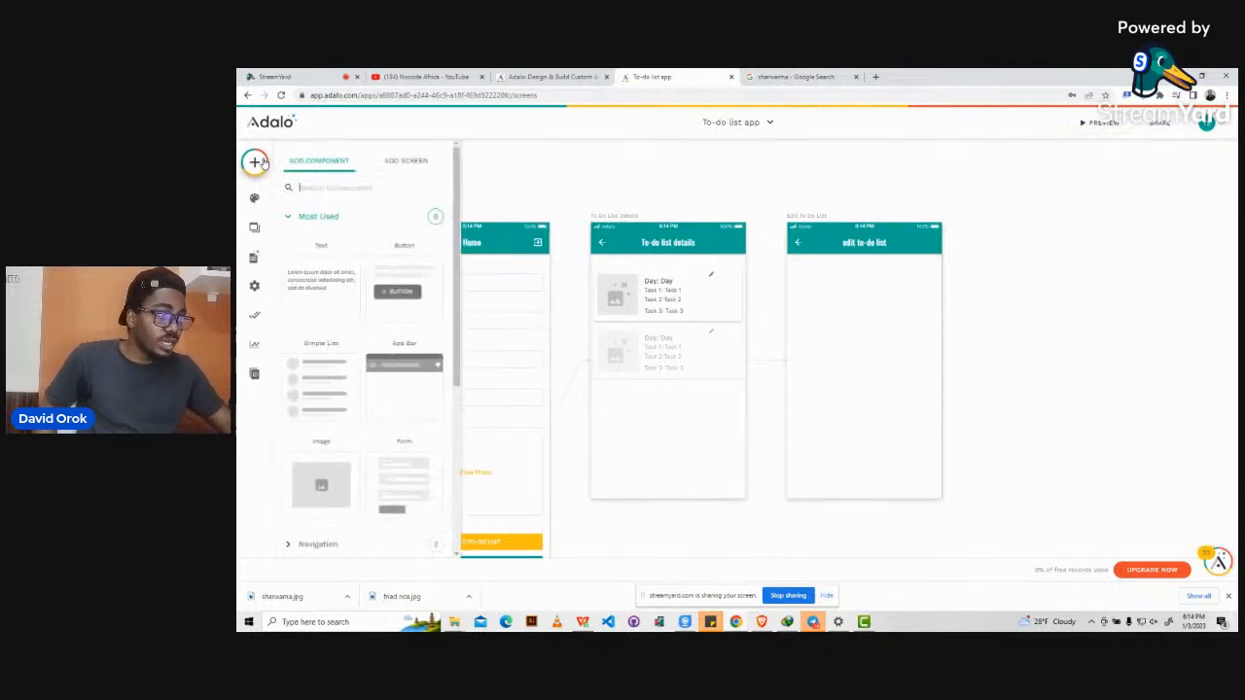
pyautogui.moveTo(380, 443); pyautogui.dragTo(863, 341)
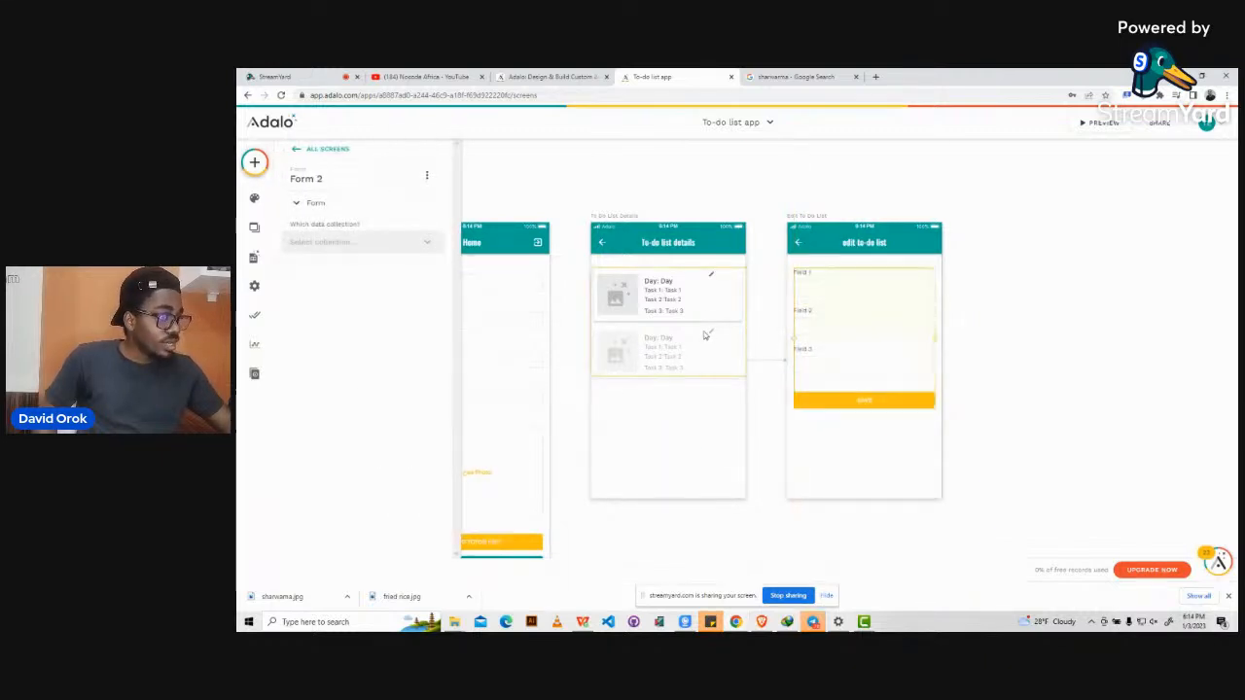
pyautogui.click(367, 251)
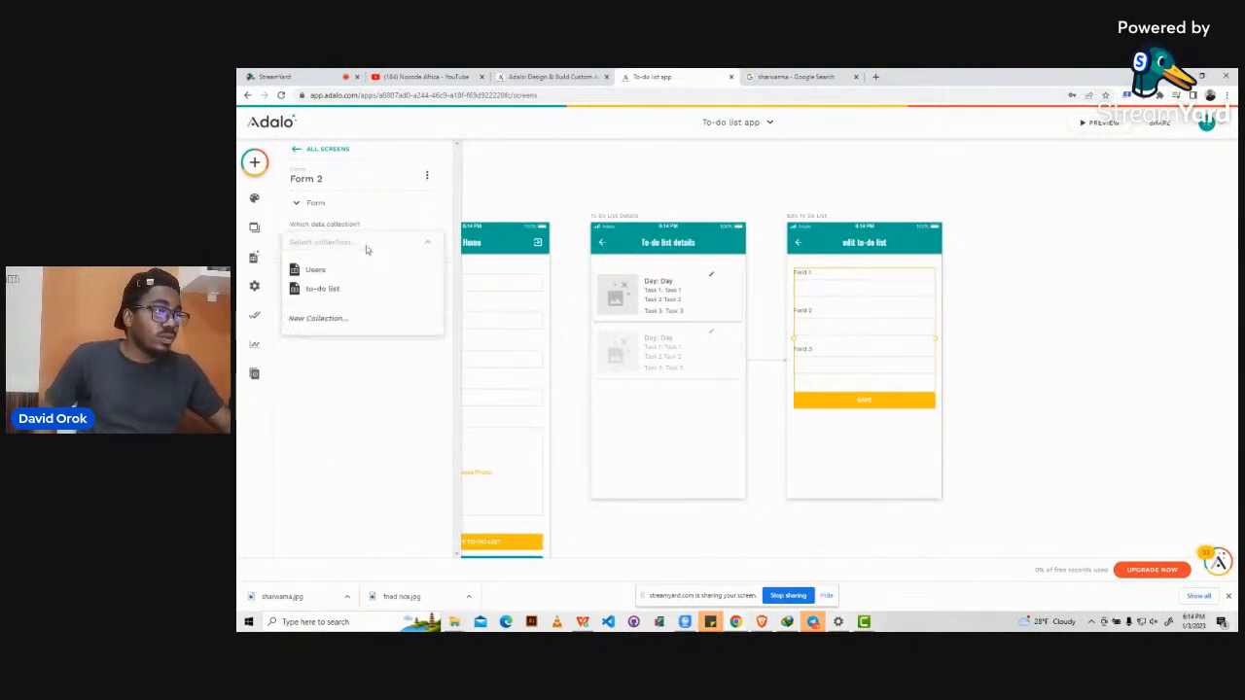
pyautogui.click(330, 290)
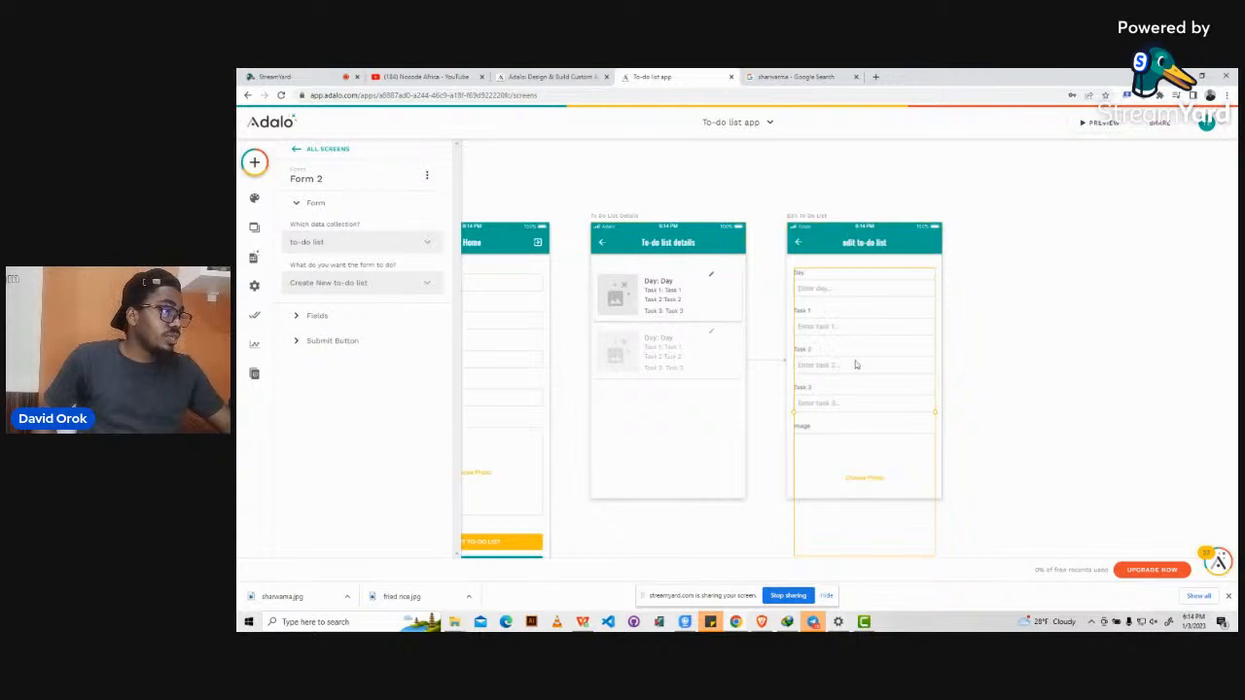
pyautogui.click(809, 225)
pyautogui.scroll(-2, 806, 216)
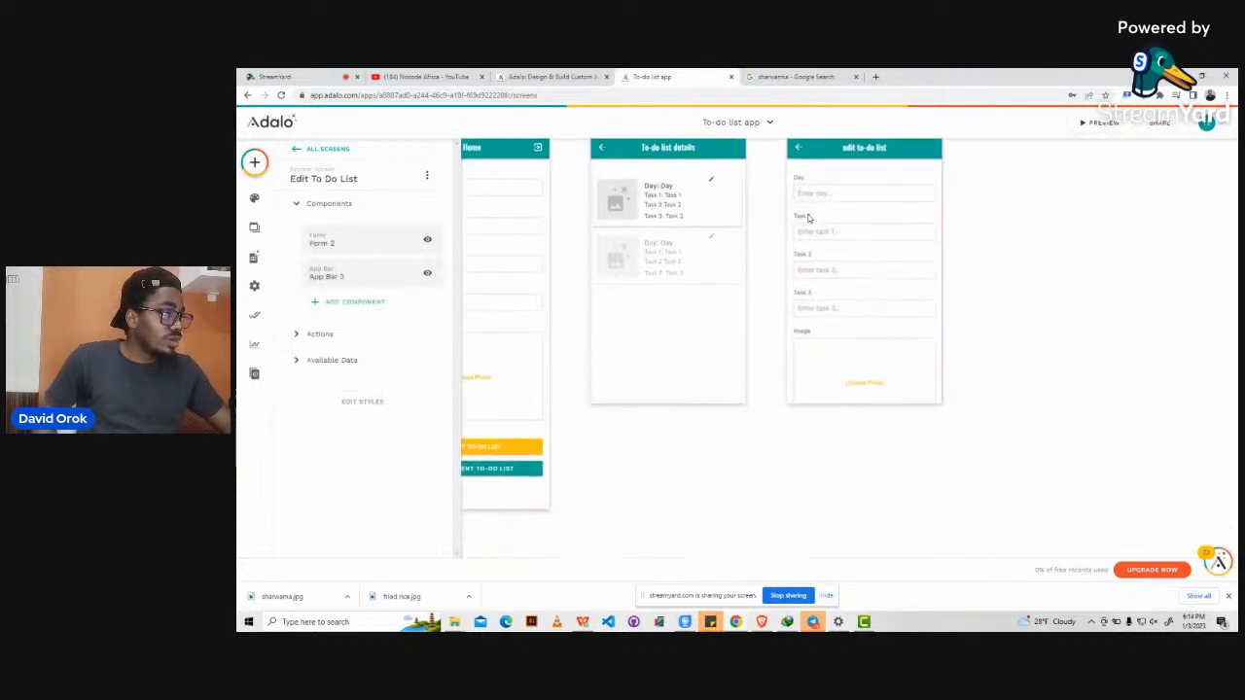
pyautogui.moveTo(857, 401); pyautogui.dragTo(869, 476)
pyautogui.scroll(1, 870, 479)
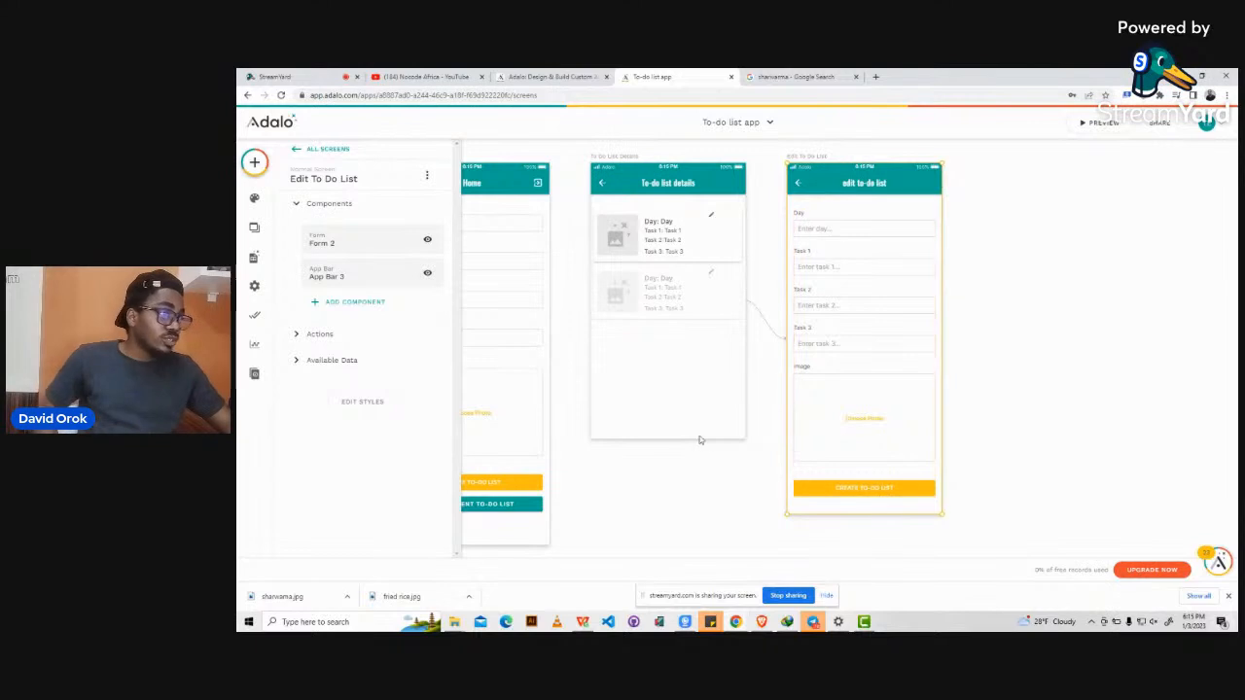
# Set the form's action to 'Update Current to-do list'.
pyautogui.click(830, 327)
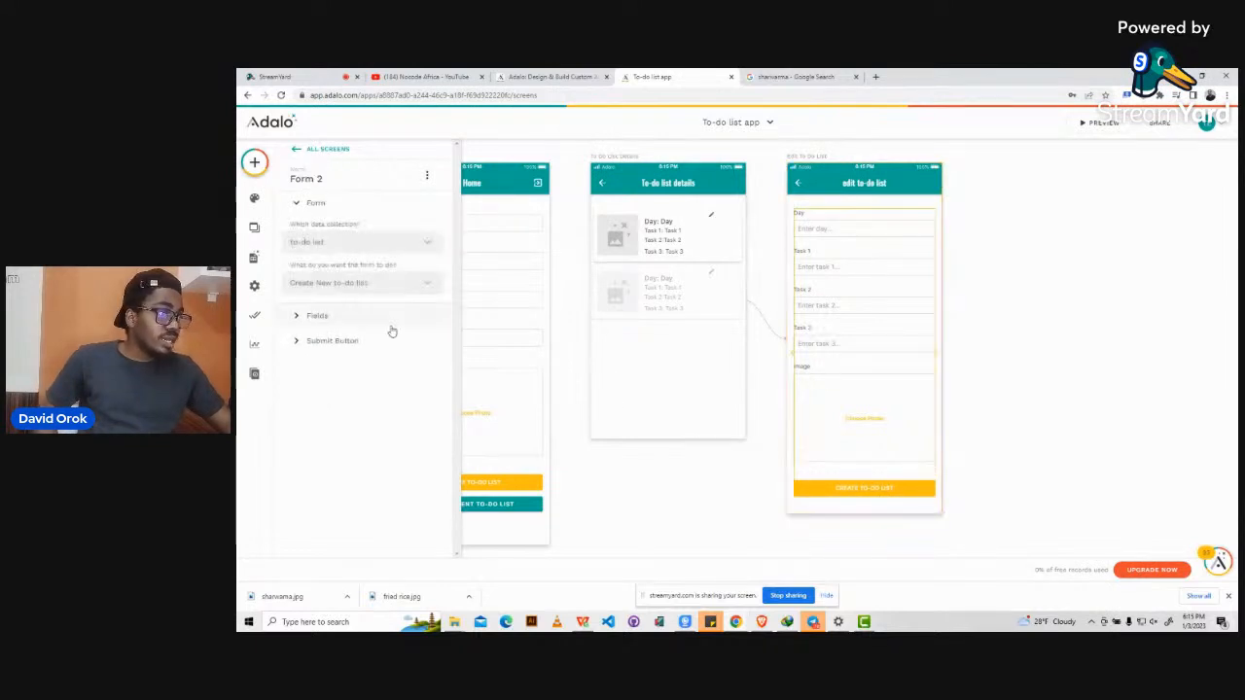
pyautogui.click(323, 288)
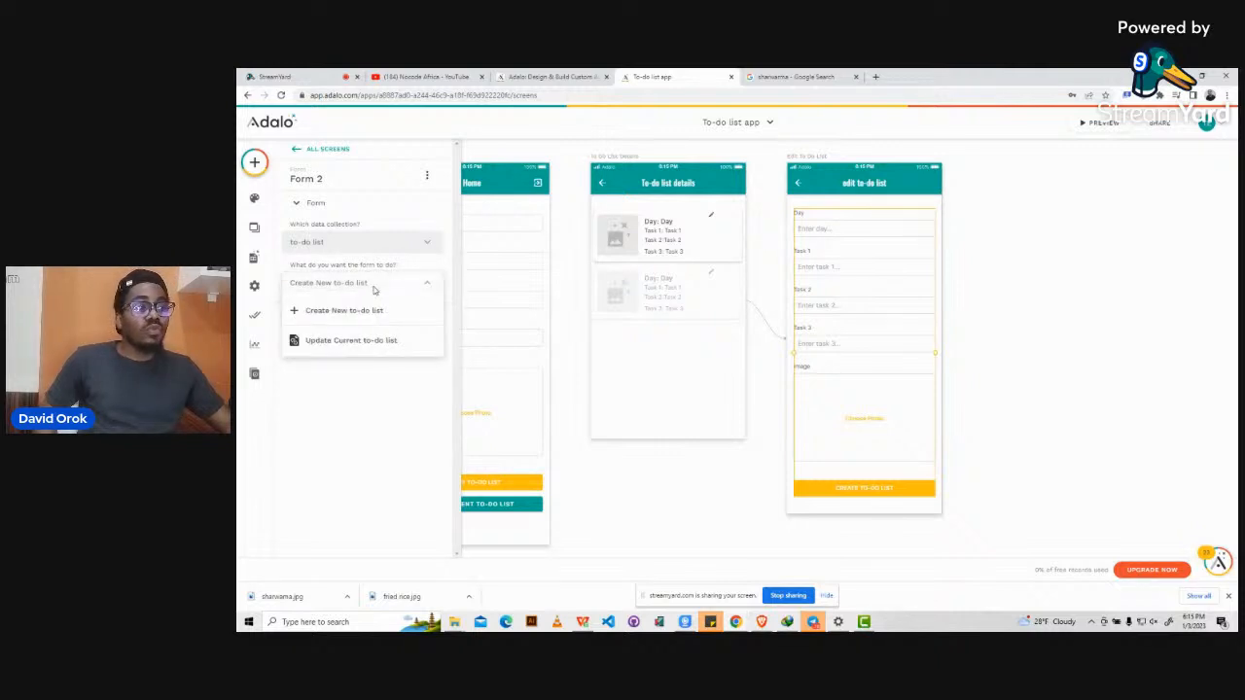
pyautogui.click(338, 343)
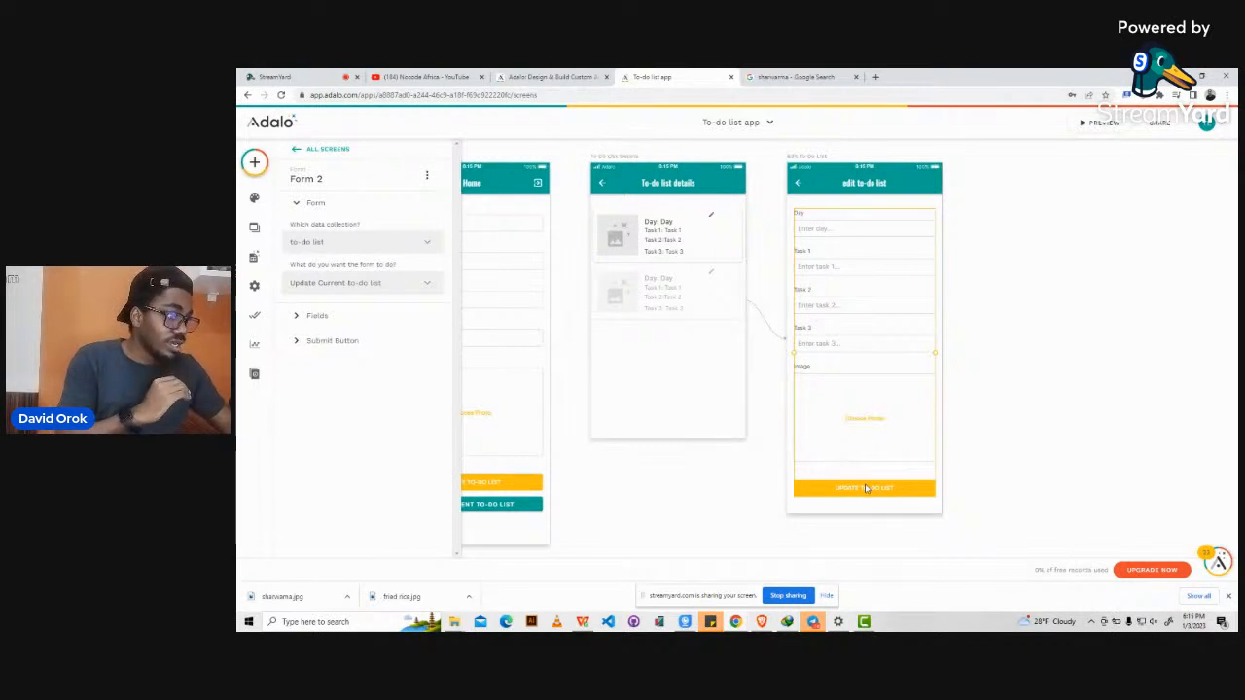
# Add a second submit-button action linking to the To Do List Details screen.
pyautogui.click(292, 343)
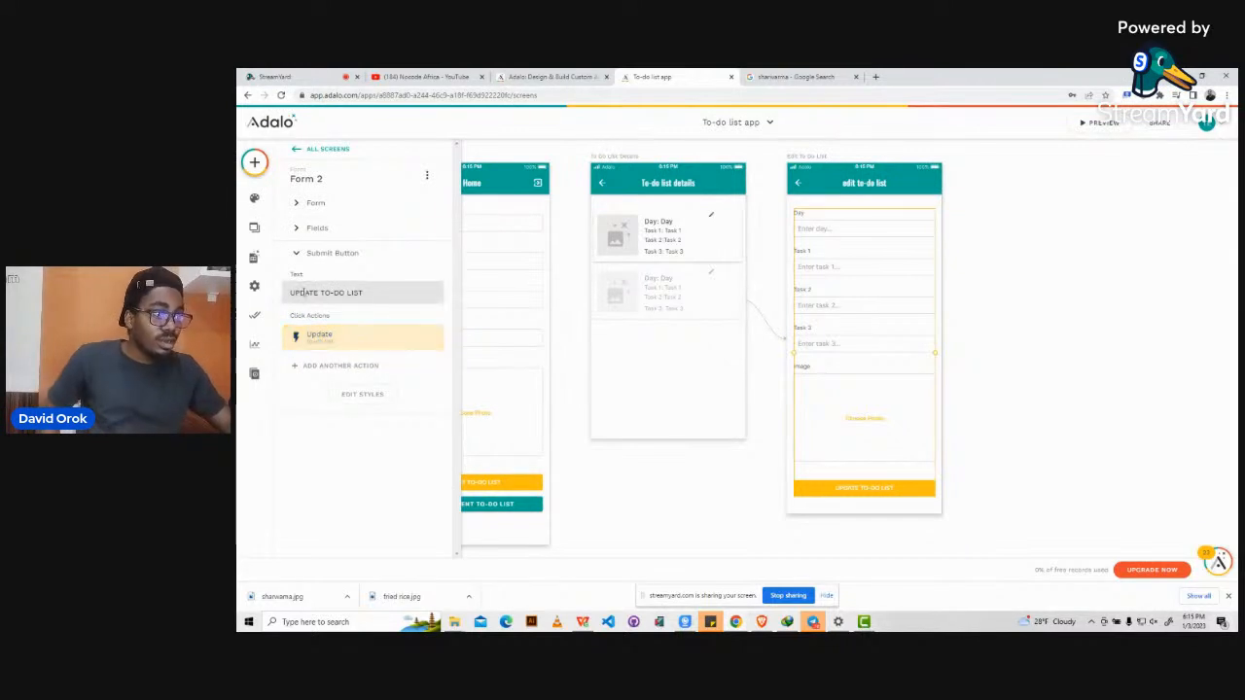
pyautogui.click(331, 365)
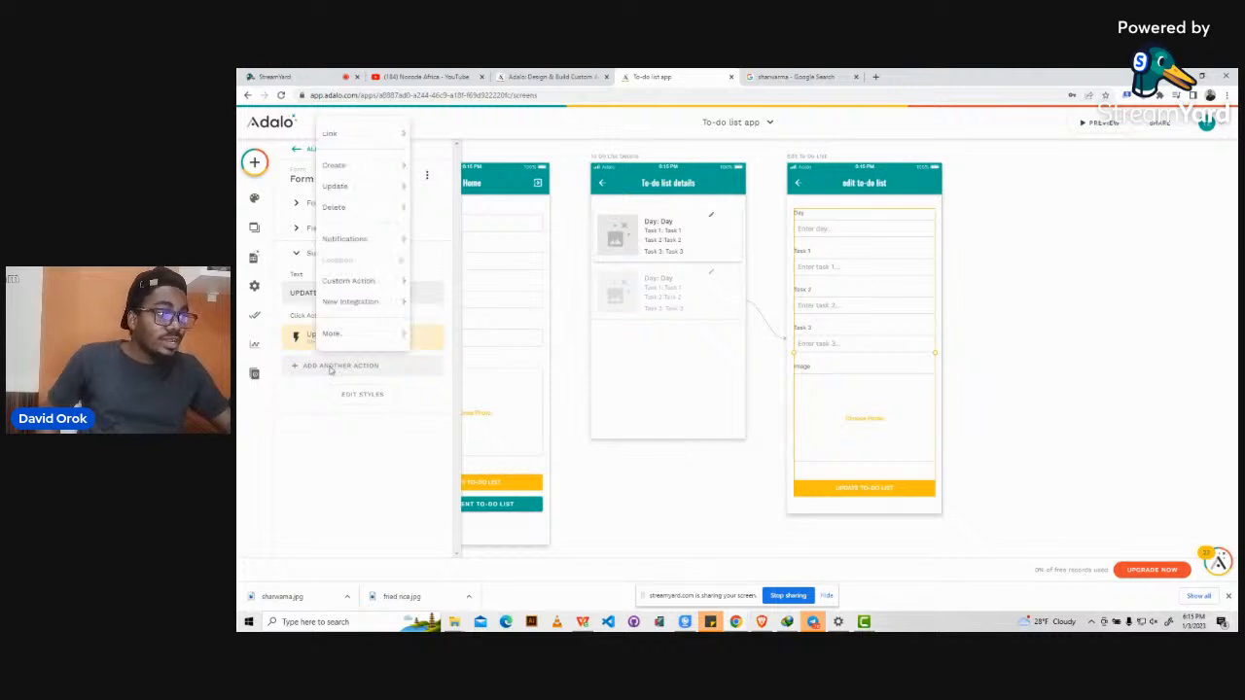
pyautogui.moveTo(347, 207)
pyautogui.moveTo(361, 133)
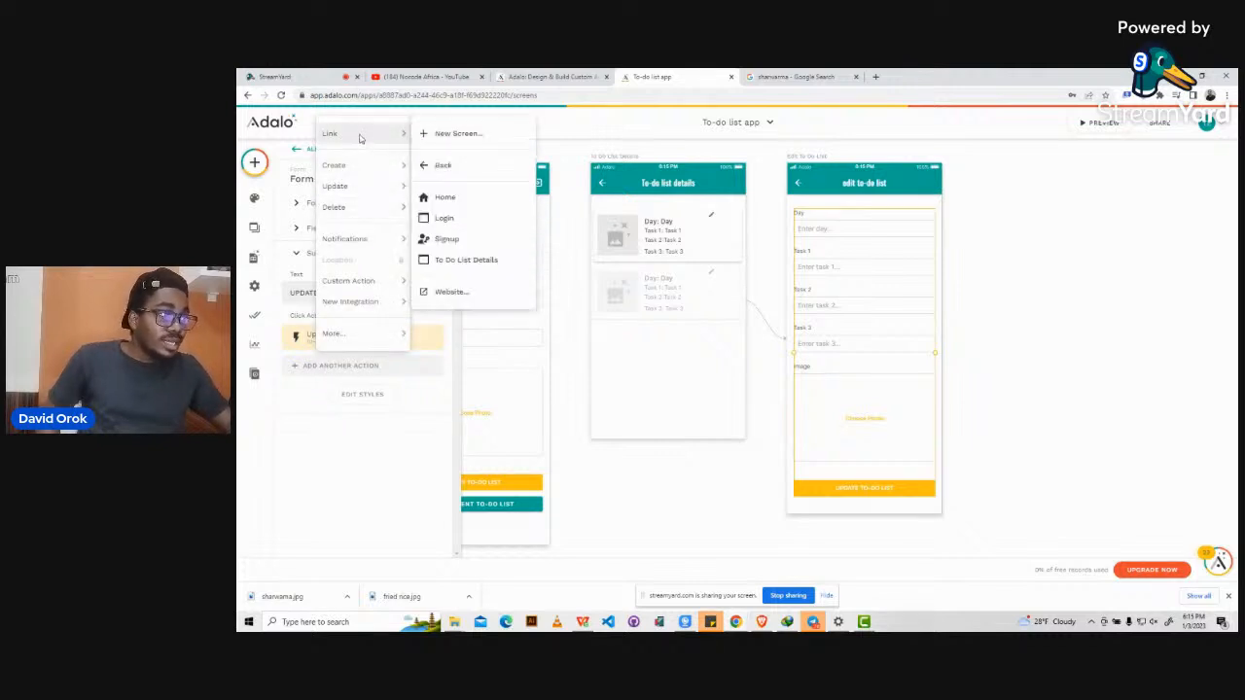
pyautogui.click(452, 262)
pyautogui.scroll(-2, 402, 450)
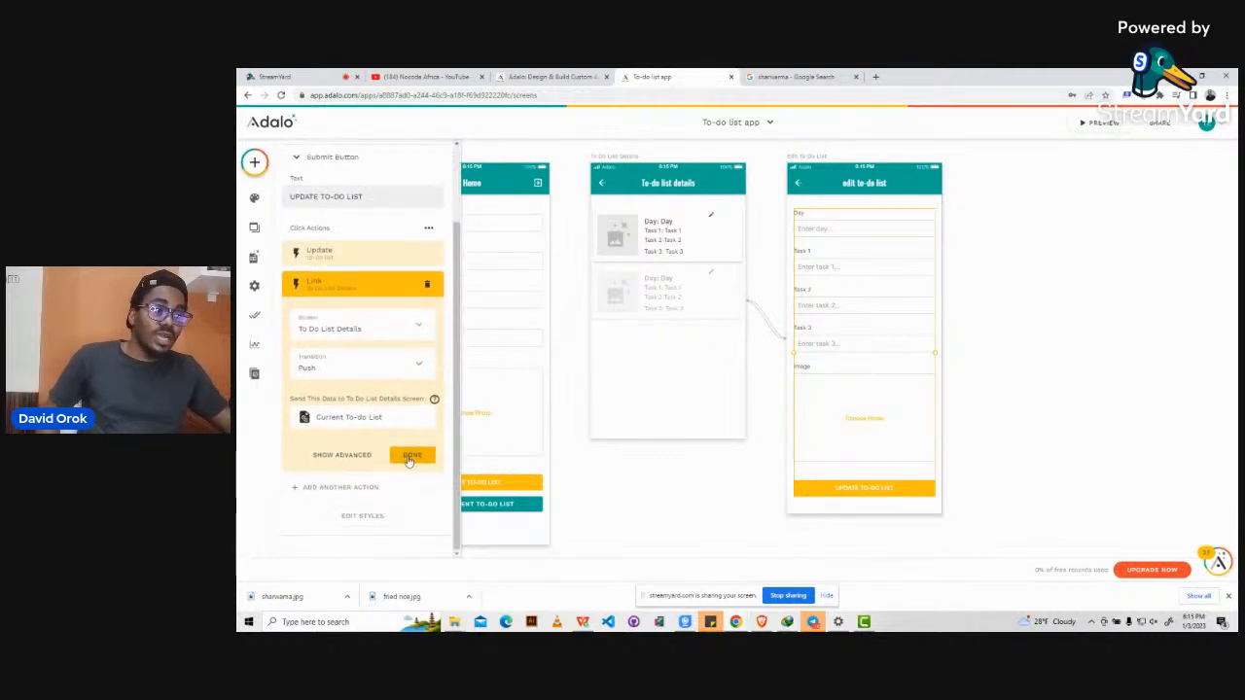
pyautogui.click(410, 457)
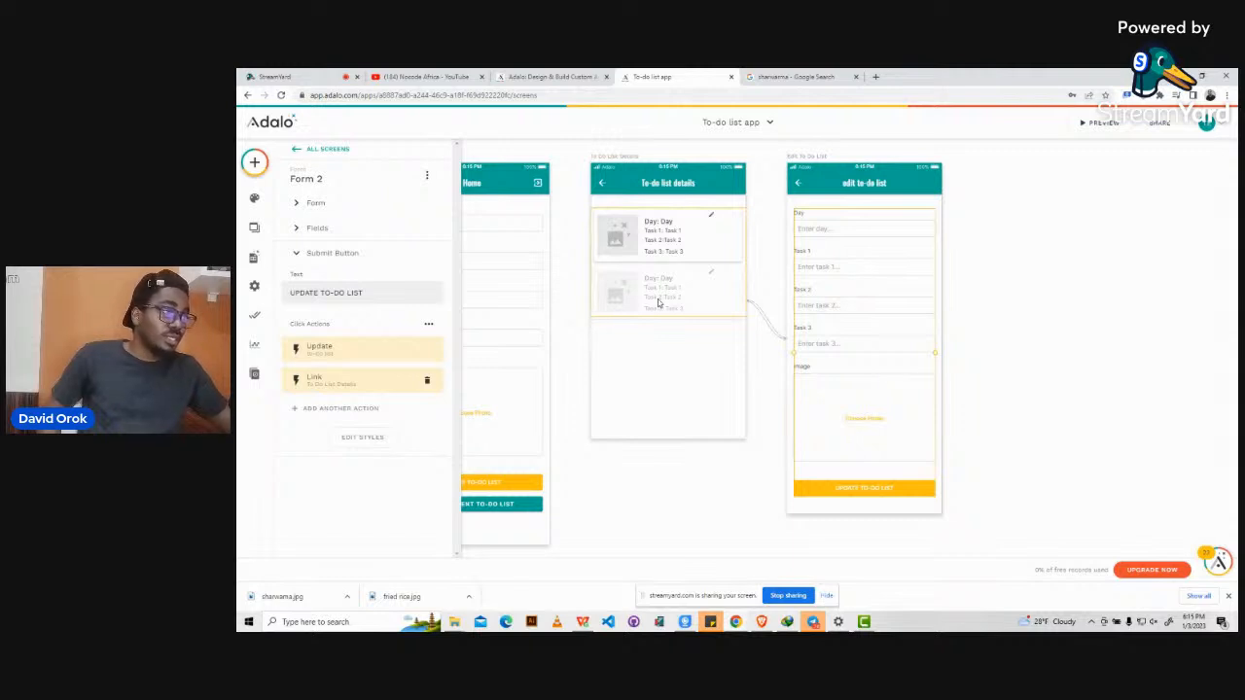
pyautogui.click(649, 479)
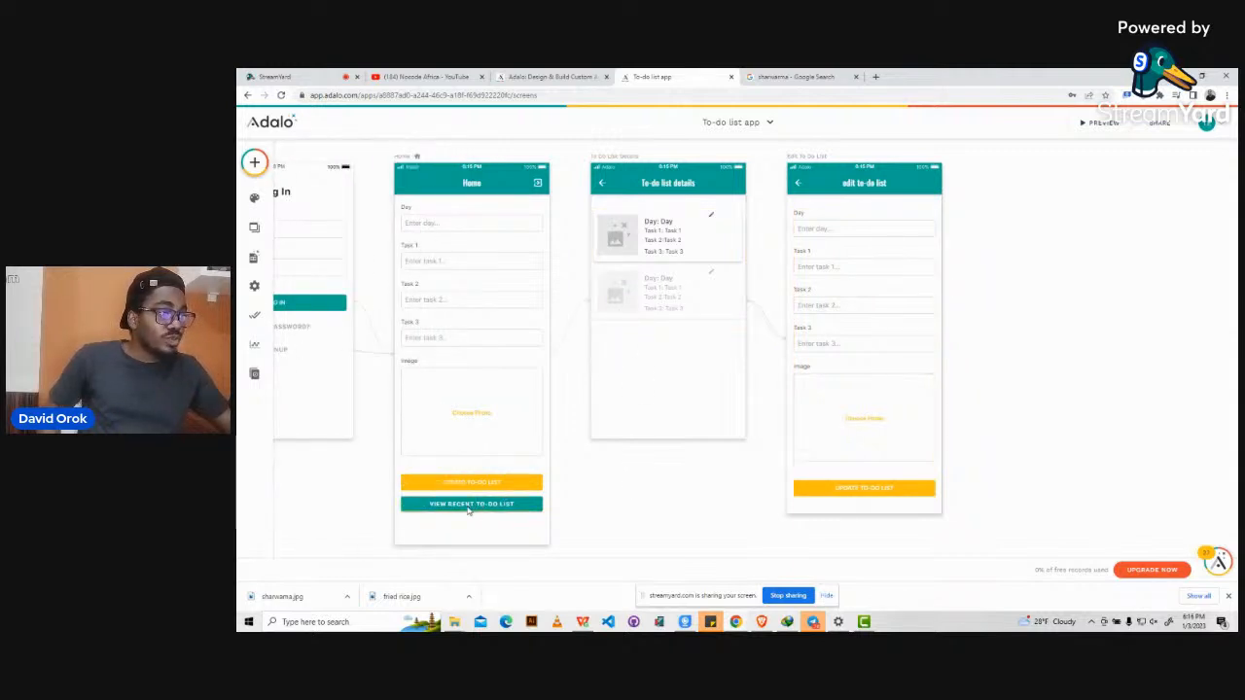
# Add a Link action to To Do List Details on the Home form's submit button.
pyautogui.click(481, 372)
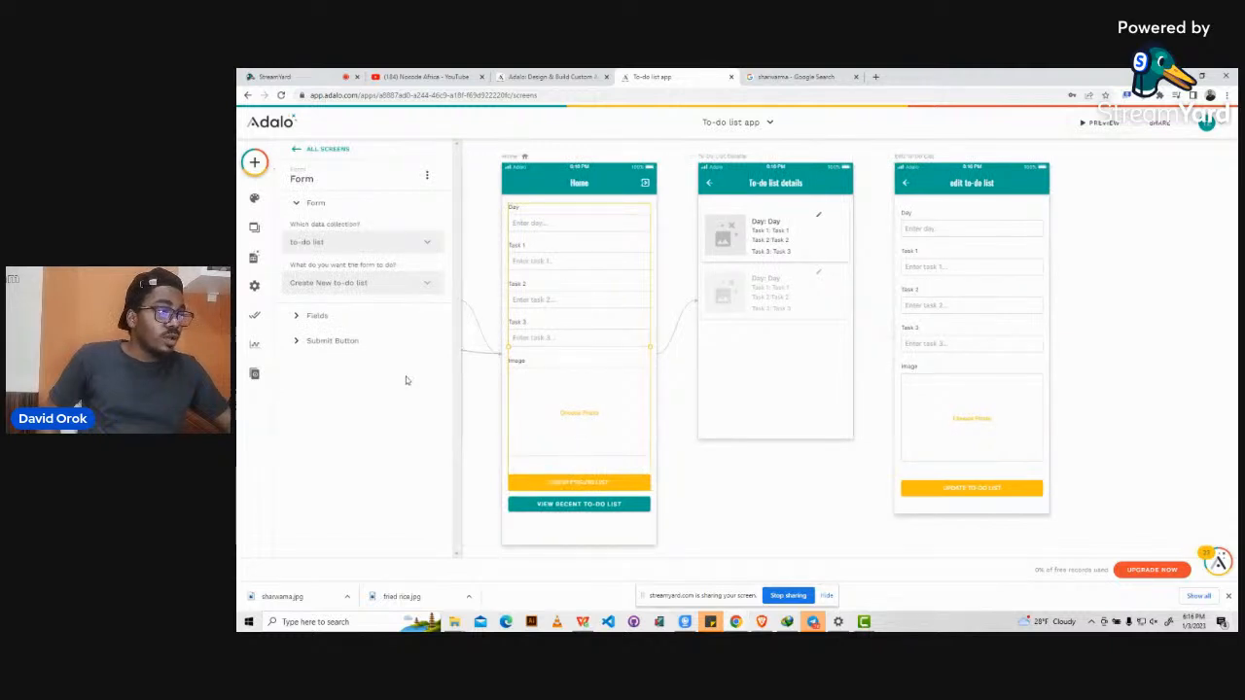
pyautogui.click(306, 343)
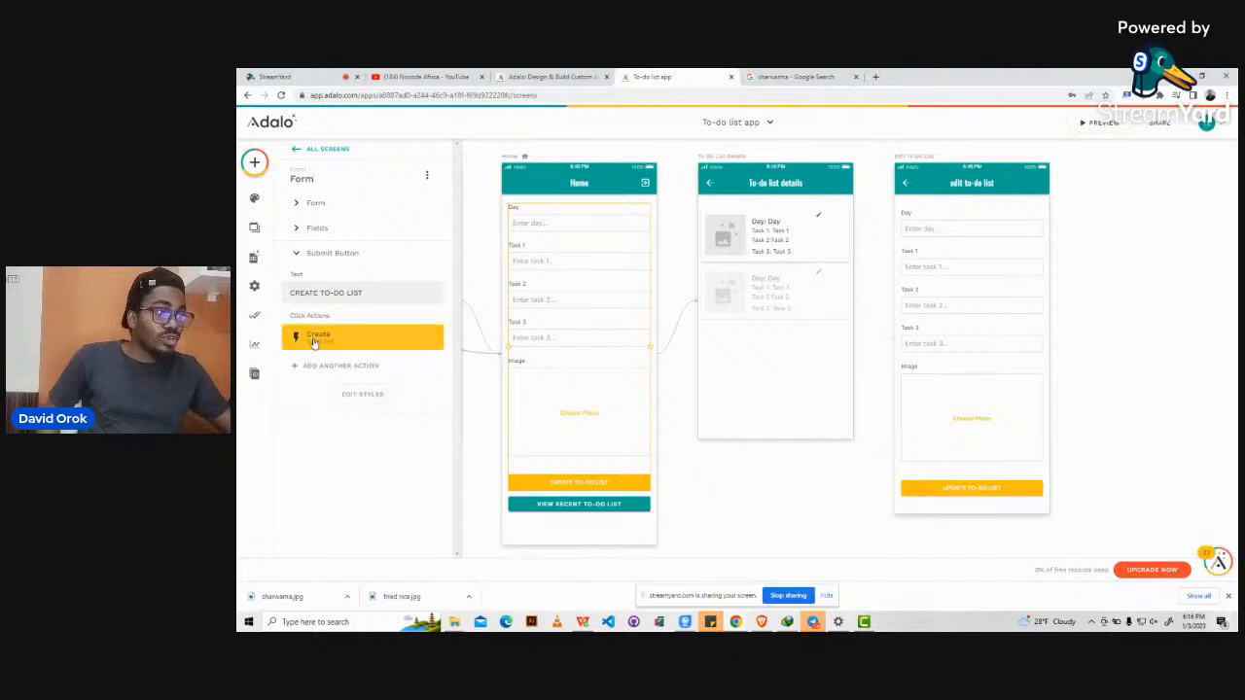
pyautogui.click(325, 365)
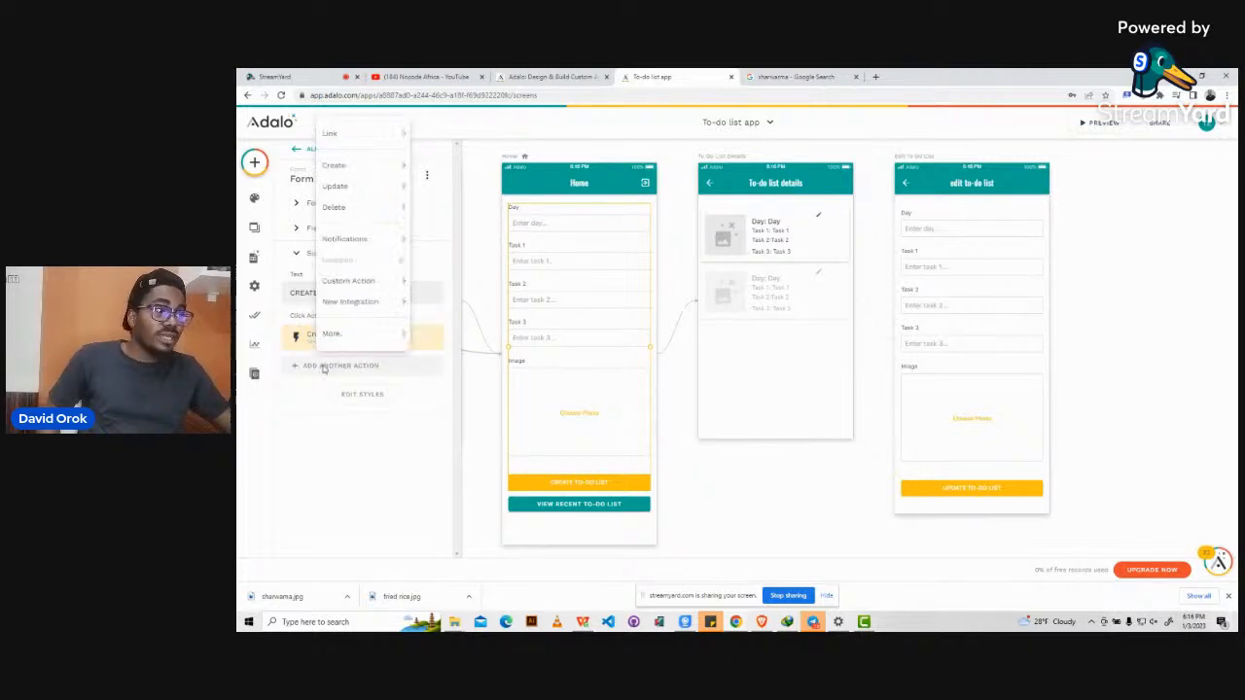
pyautogui.moveTo(344, 131)
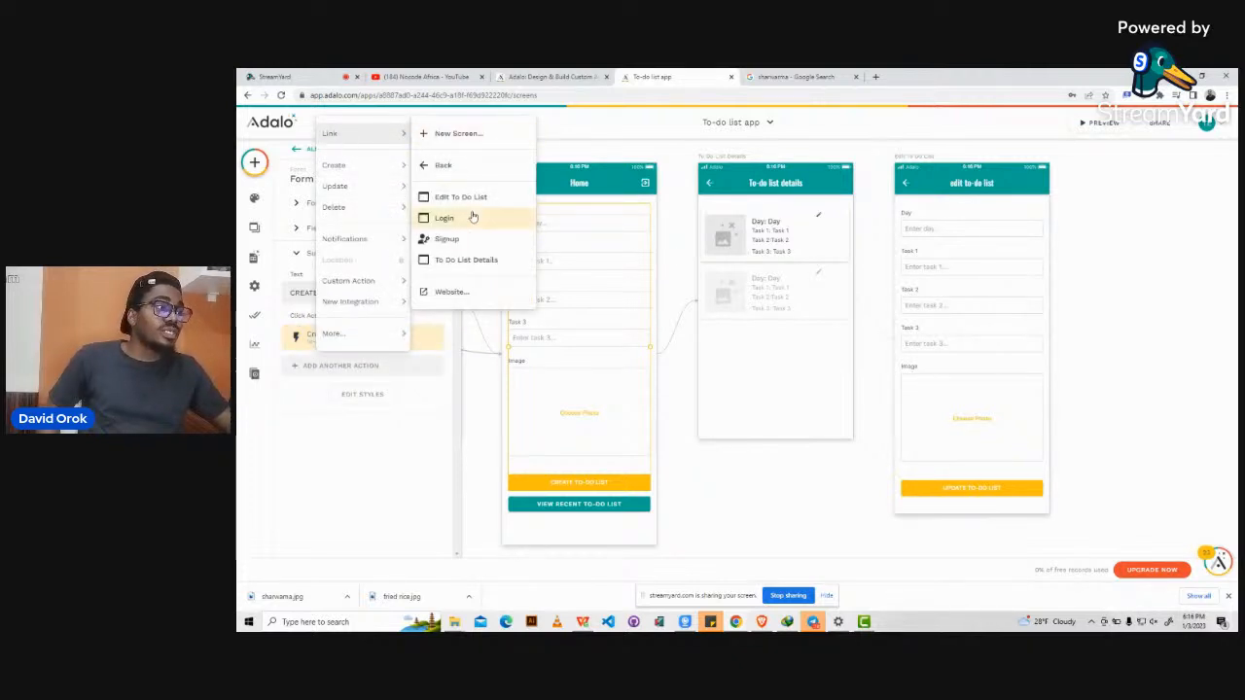
pyautogui.click(464, 264)
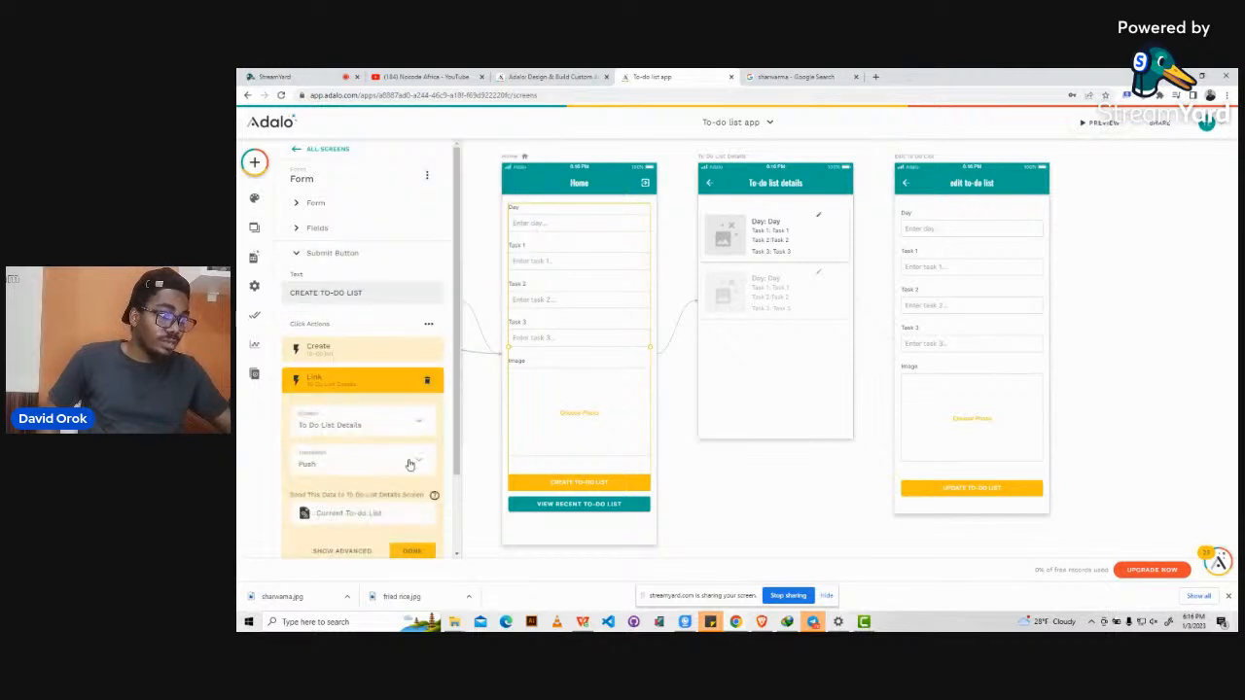
pyautogui.scroll(-2, 408, 467)
pyautogui.click(410, 455)
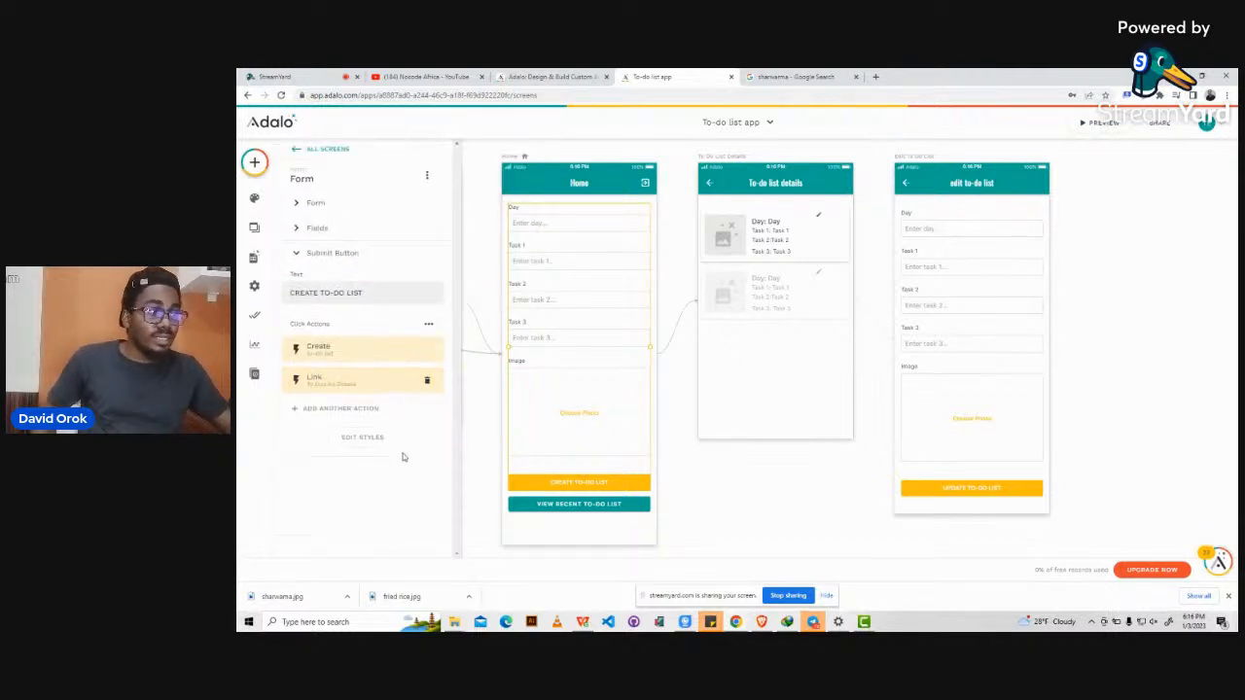
pyautogui.click(765, 514)
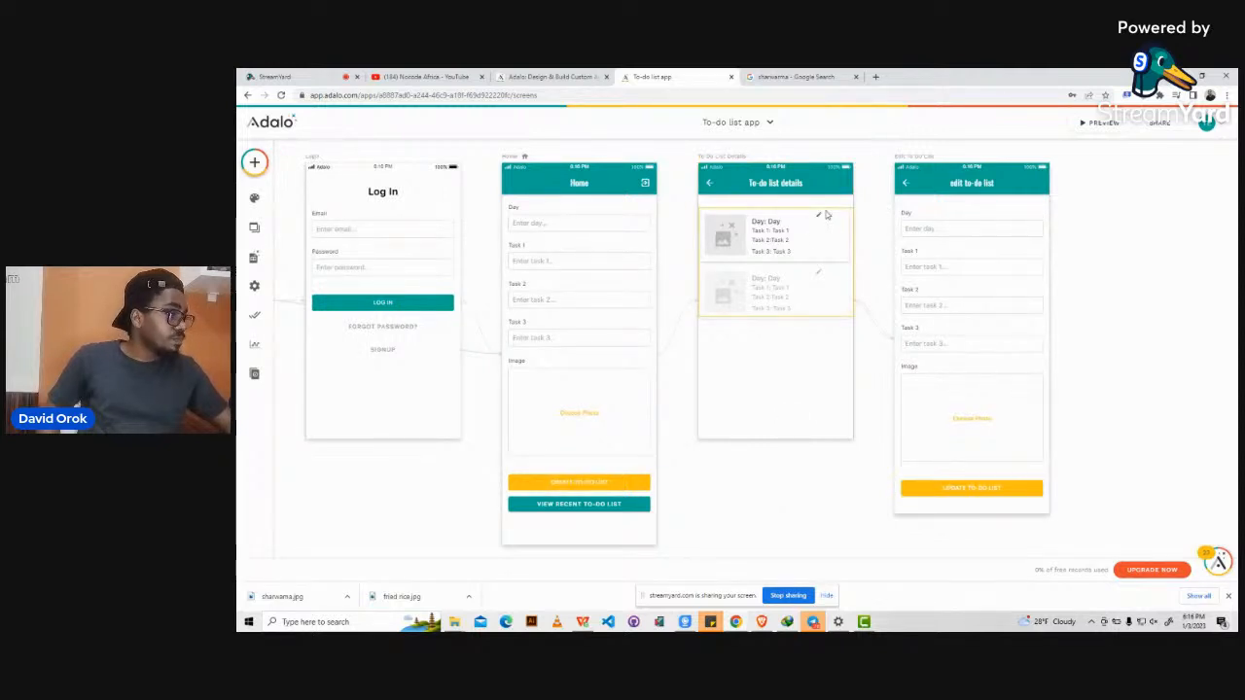
# Place an Icon component beside the first item in the details list.
pyautogui.click(254, 162)
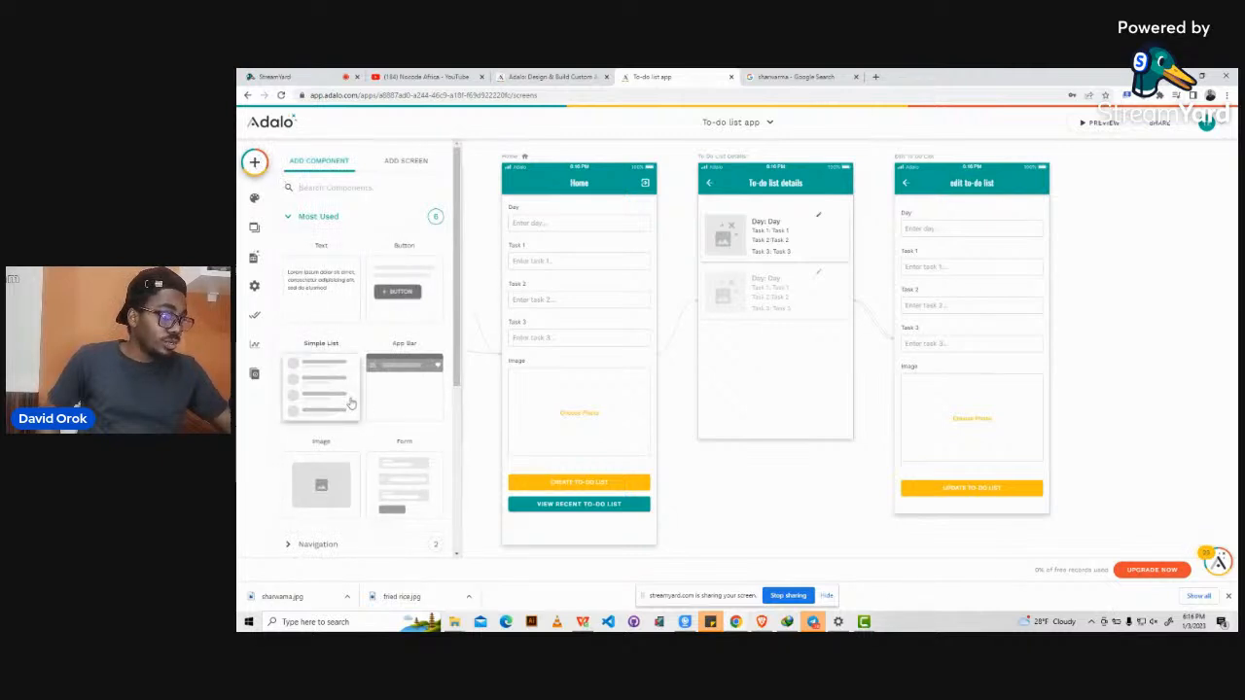
pyautogui.scroll(-1, 351, 402)
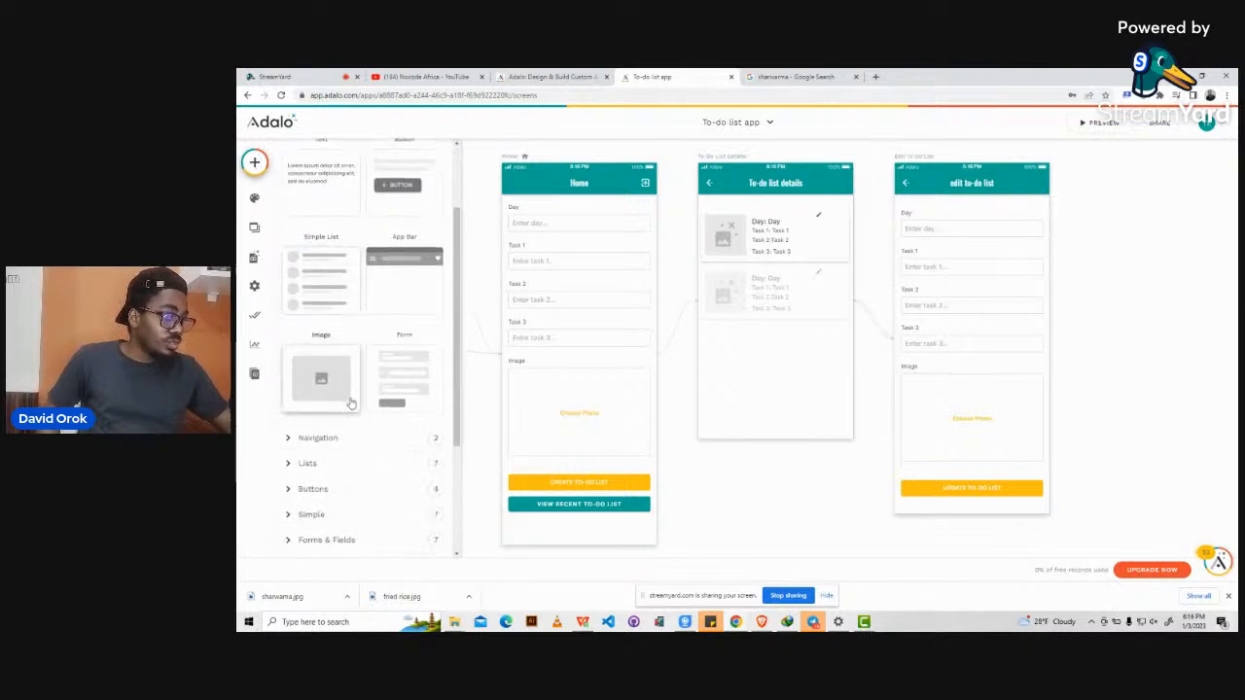
pyautogui.click(286, 491)
pyautogui.scroll(-3, 301, 408)
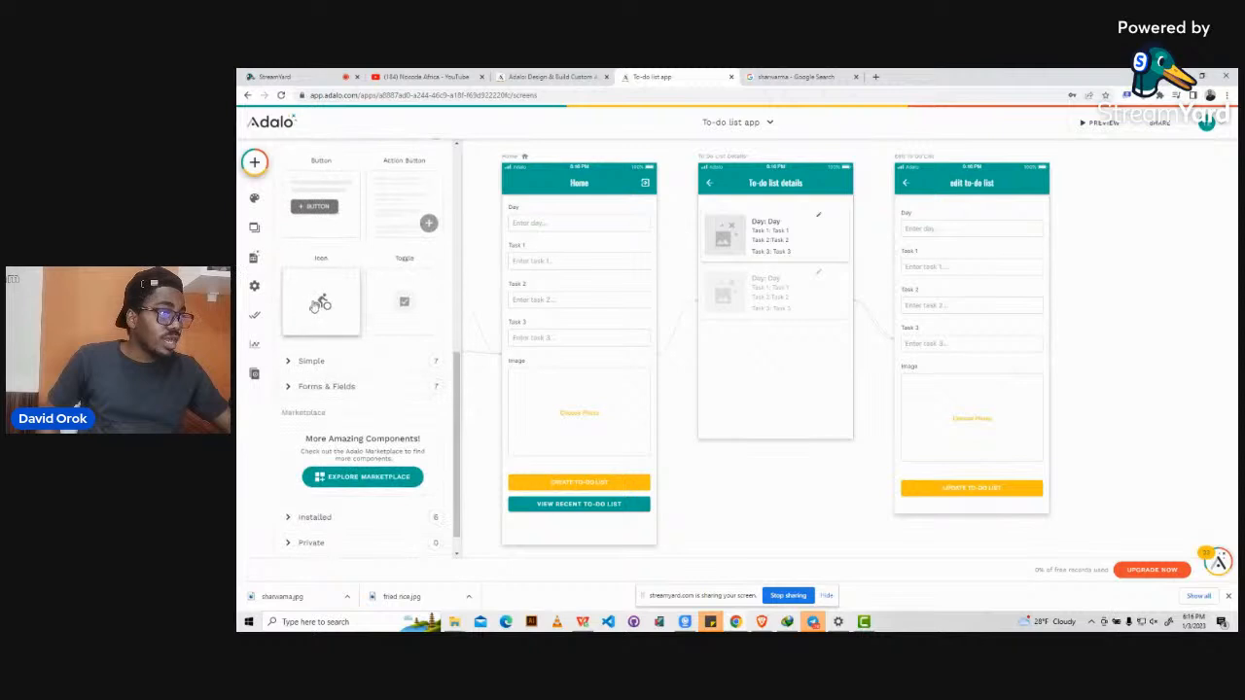
pyautogui.moveTo(321, 302); pyautogui.dragTo(837, 219)
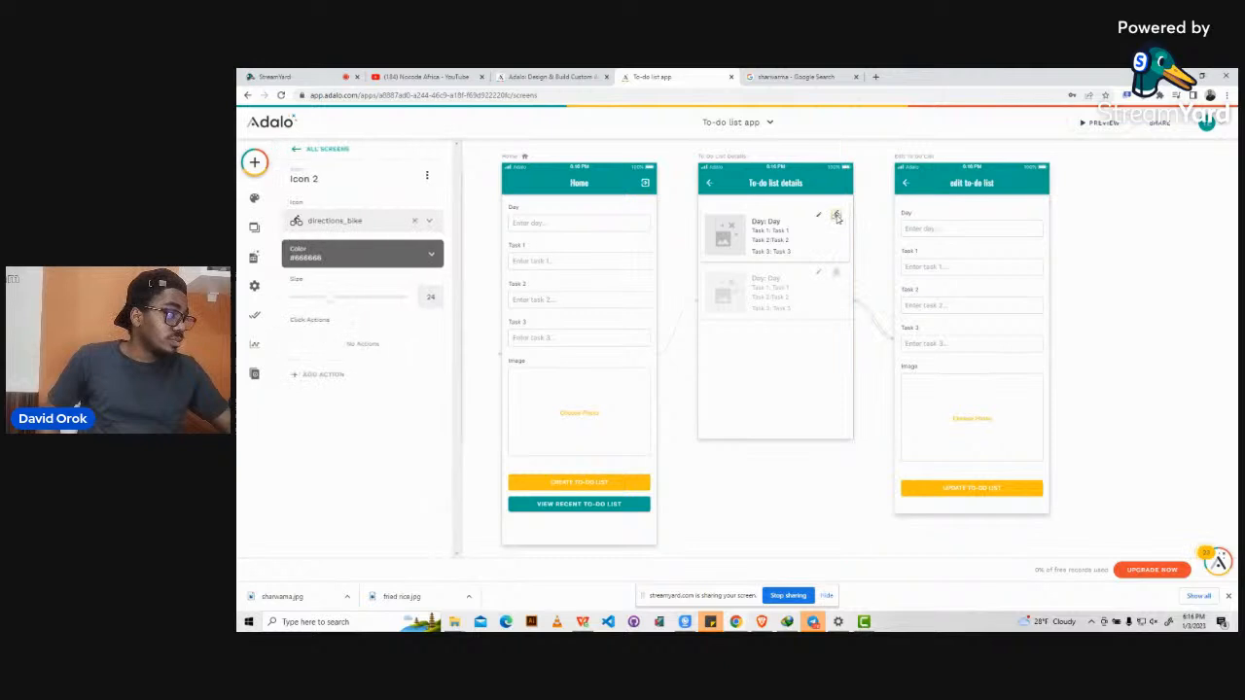
# Make the icon the 'delete' trash icon at size 16, coloured #FF0000.
pyautogui.click(414, 224)
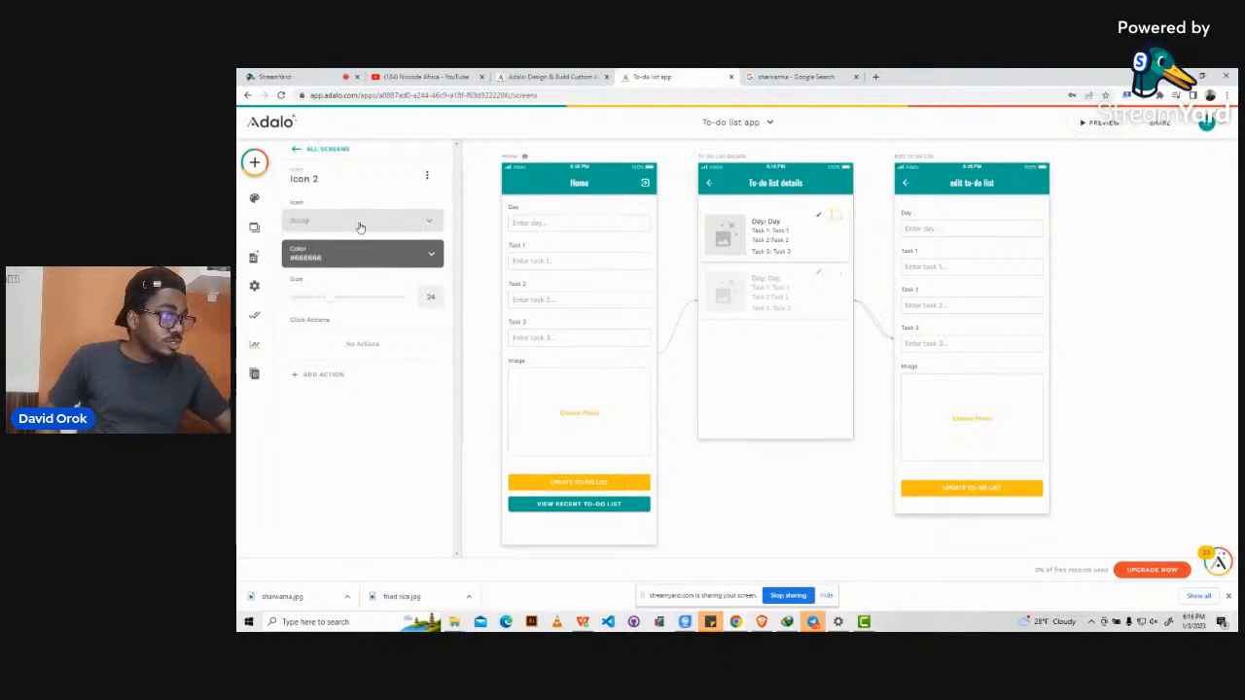
pyautogui.click(358, 226)
pyautogui.write('delete')
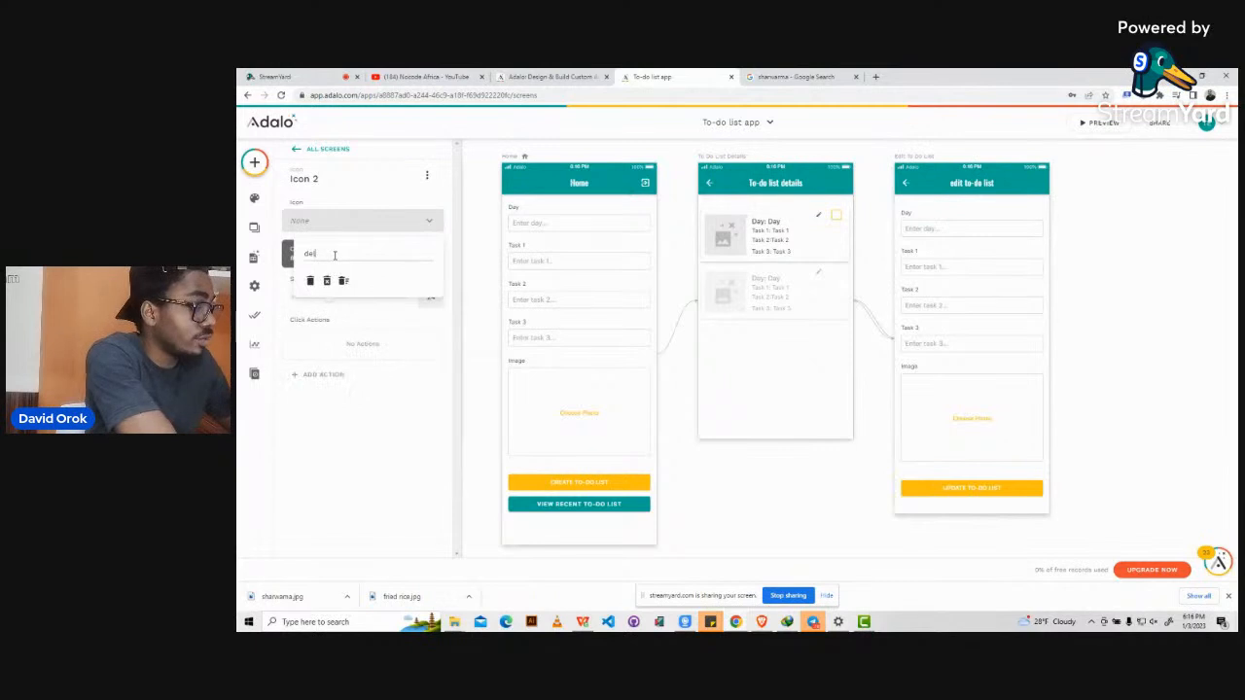
pyautogui.click(310, 281)
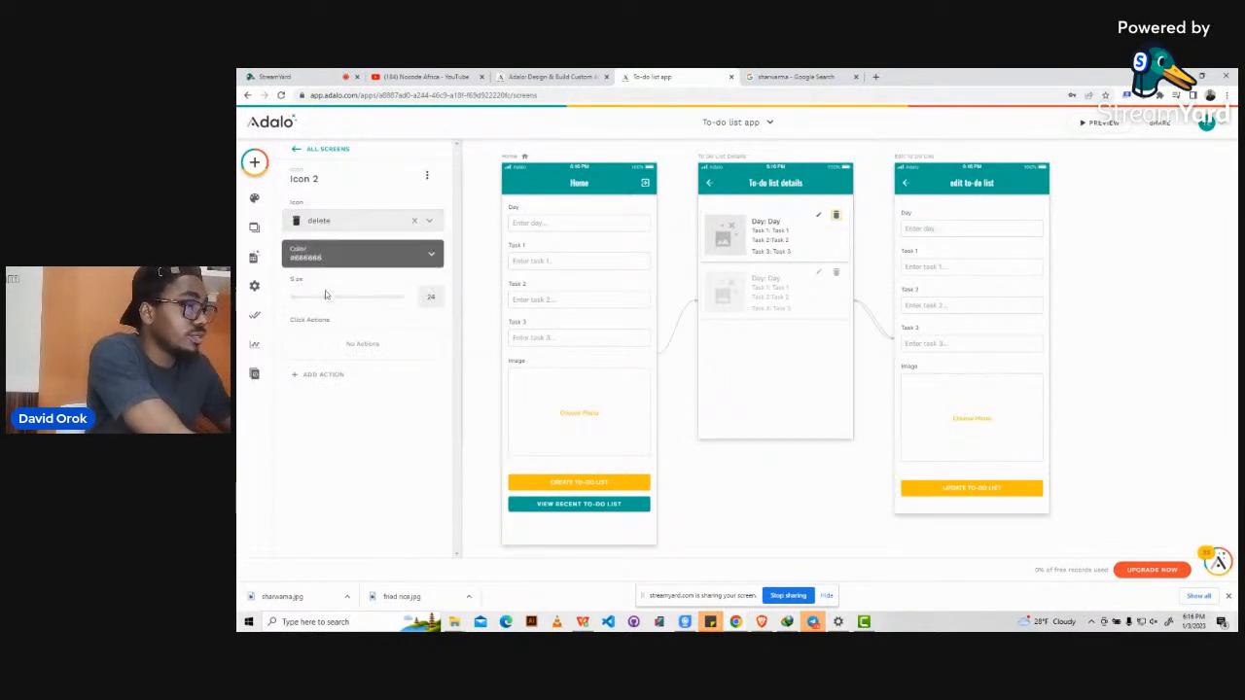
pyautogui.moveTo(331, 304); pyautogui.dragTo(314, 302)
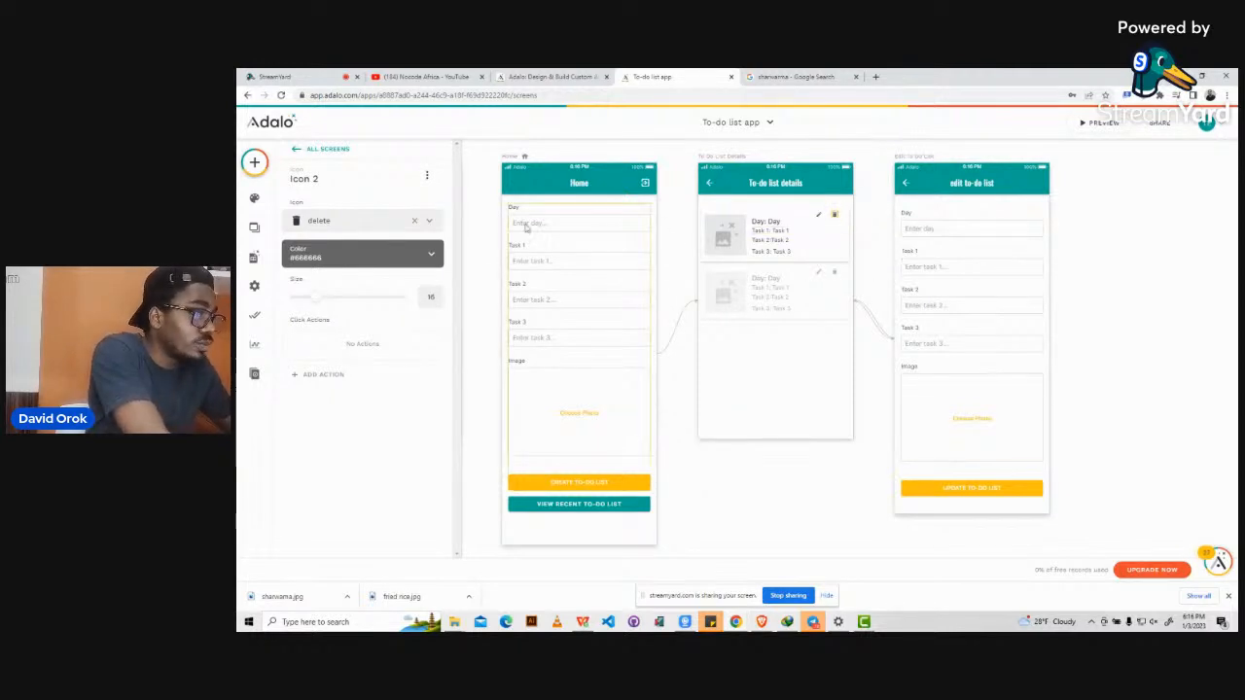
pyautogui.click(370, 256)
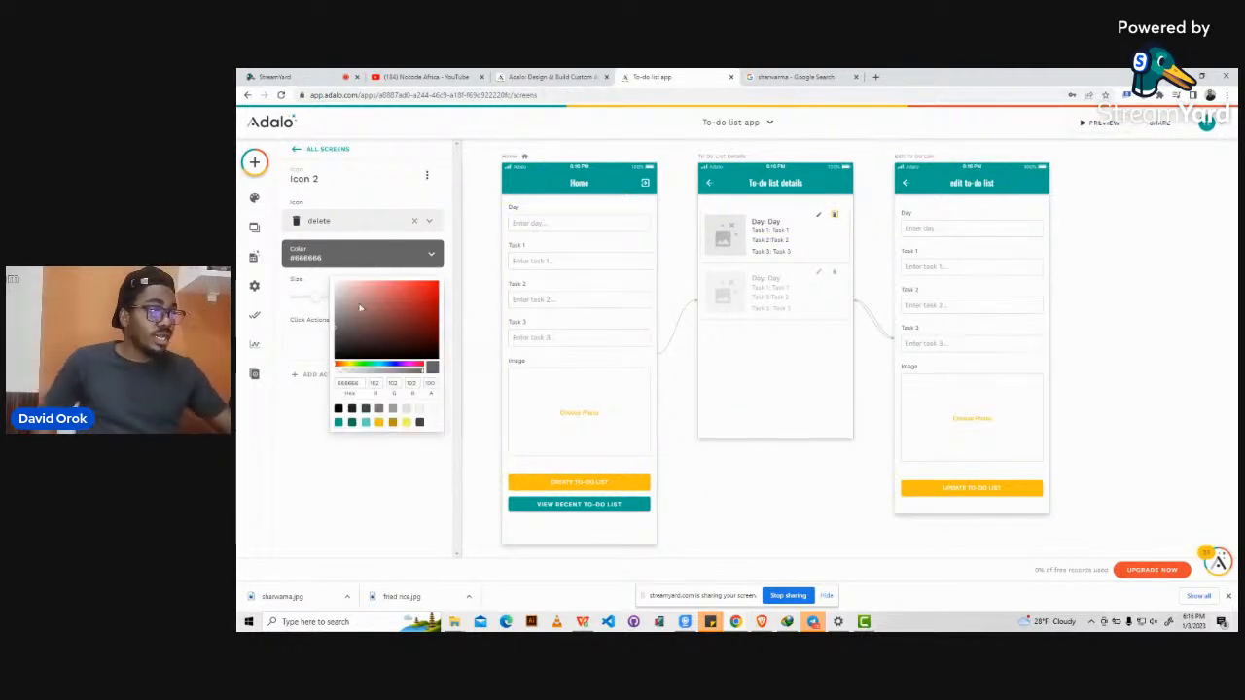
pyautogui.click(422, 293)
pyautogui.click(439, 283)
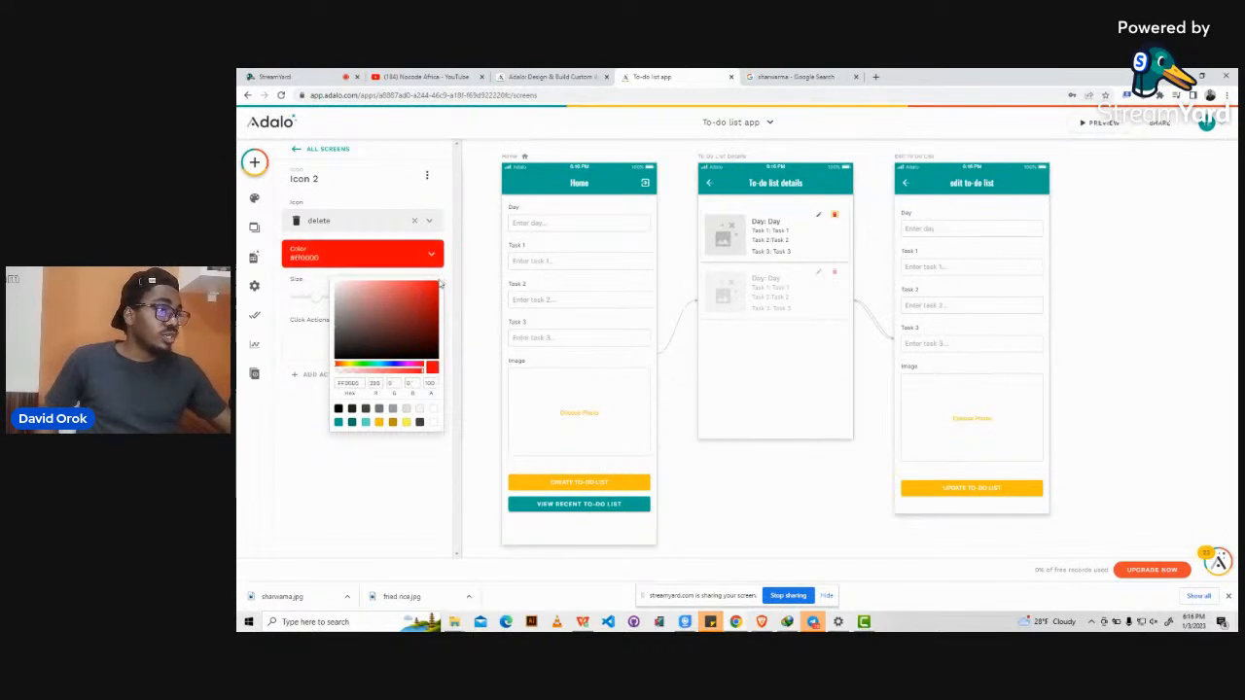
pyautogui.click(437, 198)
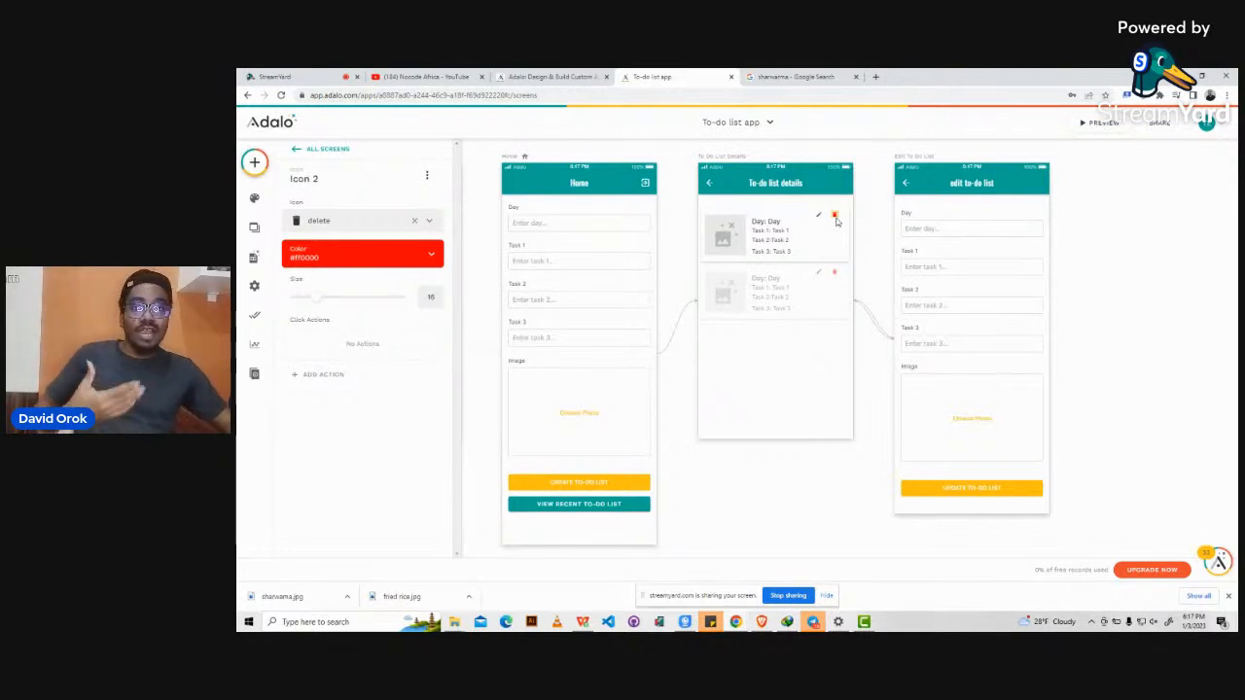
pyautogui.scroll(1, 835, 222)
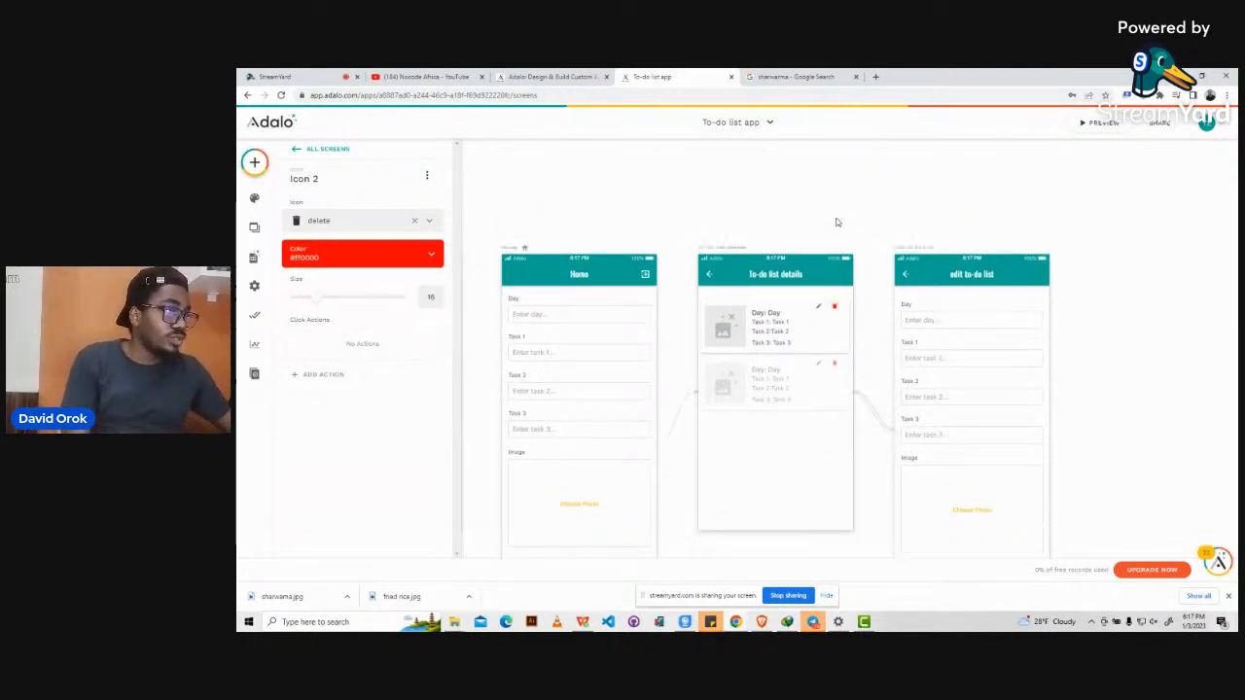
# Search the Add Screen templates for 'pop', then clear the search.
pyautogui.click(255, 163)
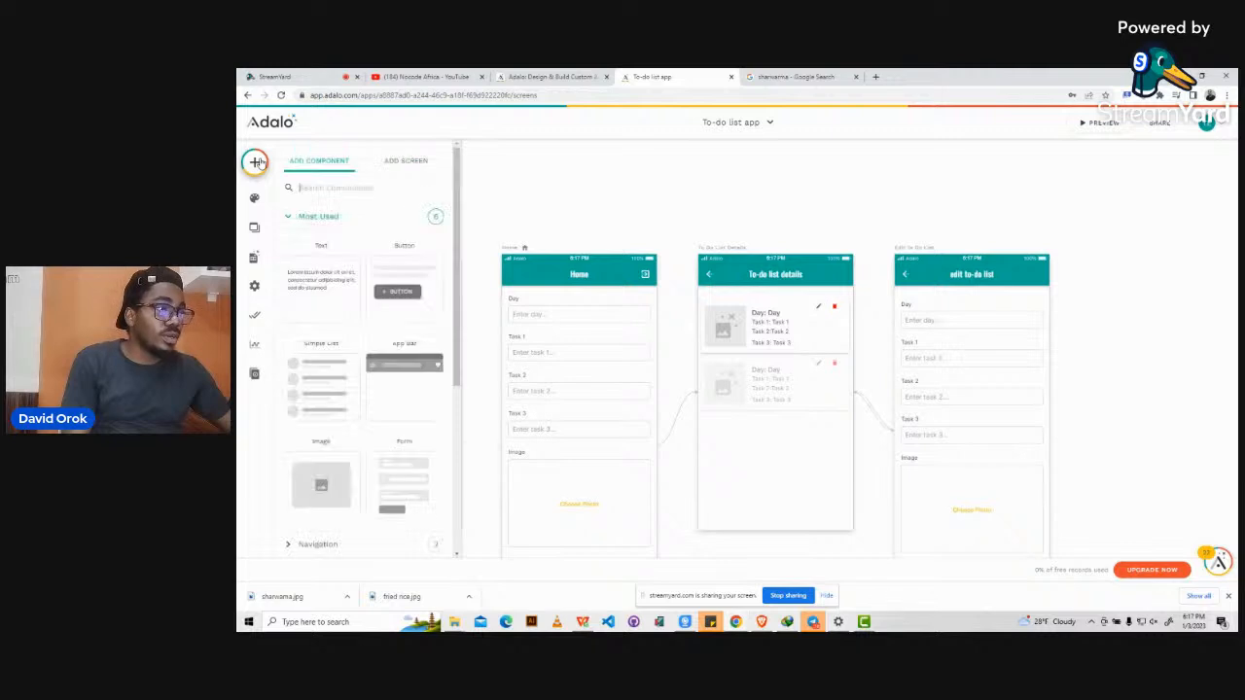
pyautogui.click(396, 163)
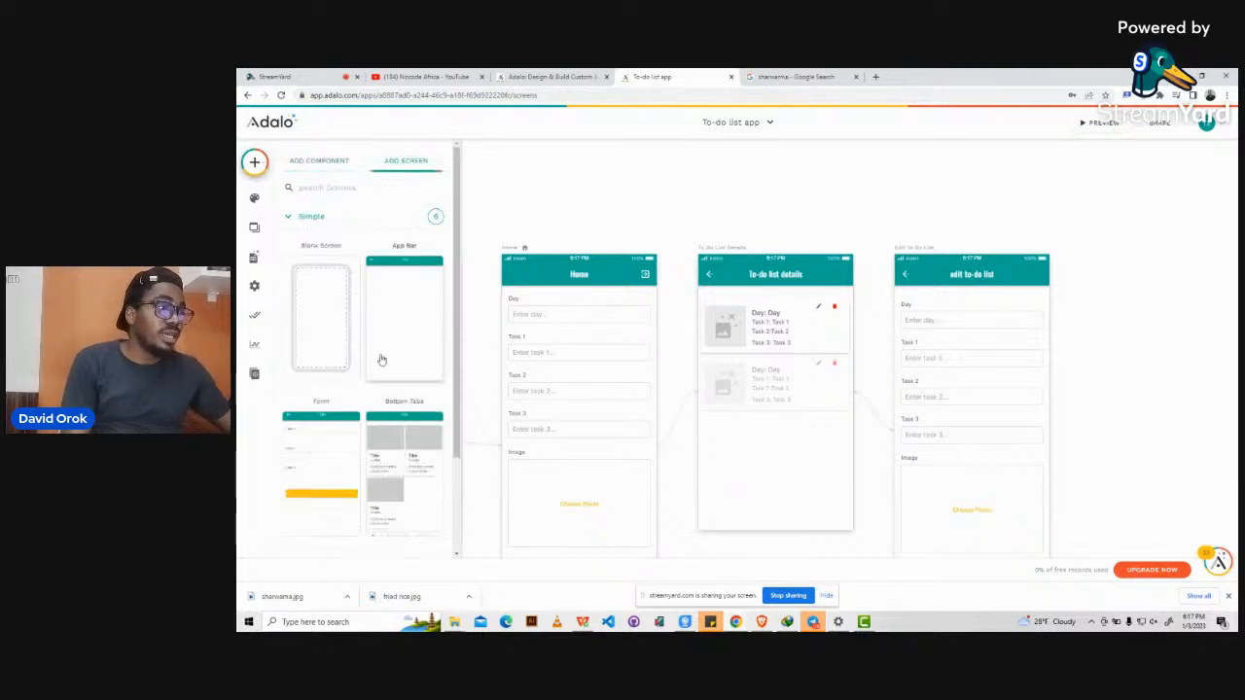
pyautogui.scroll(-2, 381, 360)
pyautogui.scroll(2, 381, 360)
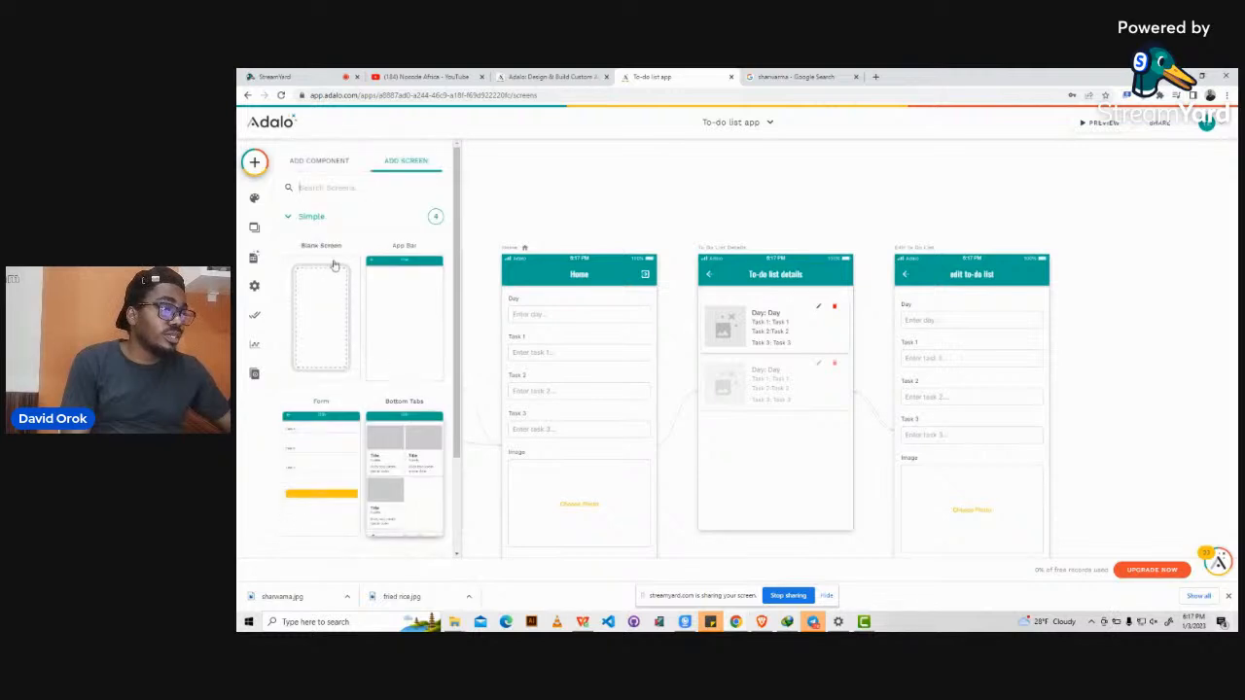
pyautogui.click(323, 185)
pyautogui.write('pop')
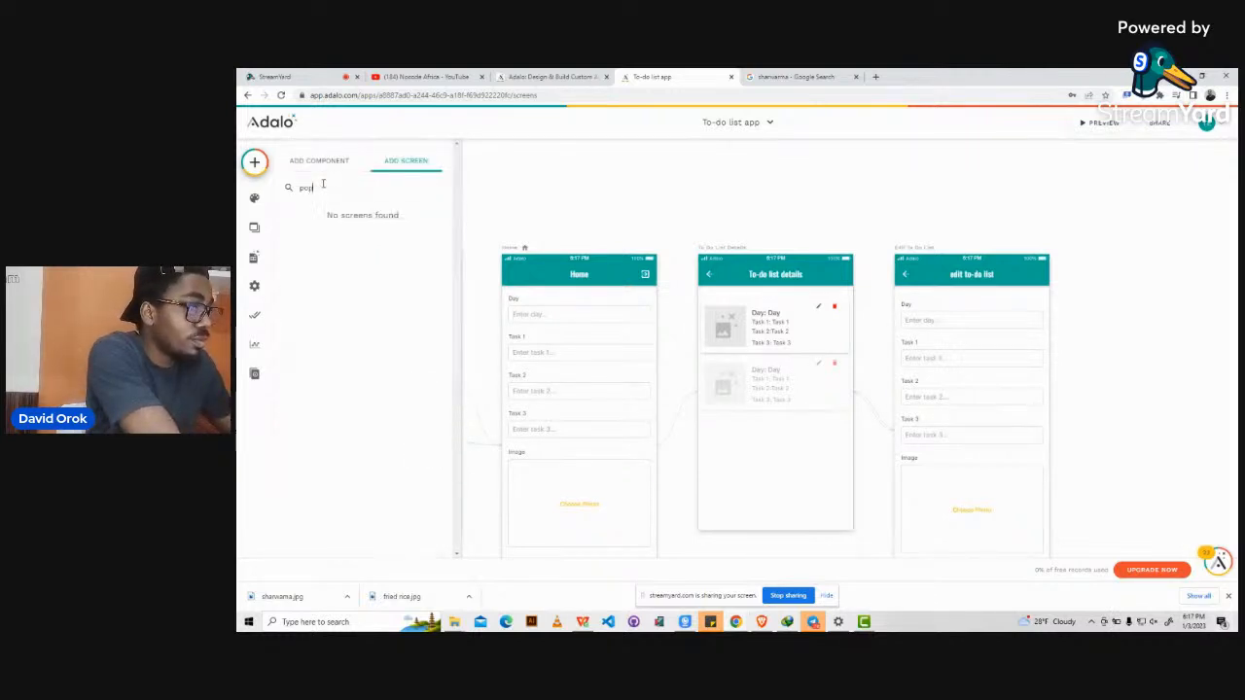
pyautogui.press('BackSpace')
pyautogui.press('BackSpace')
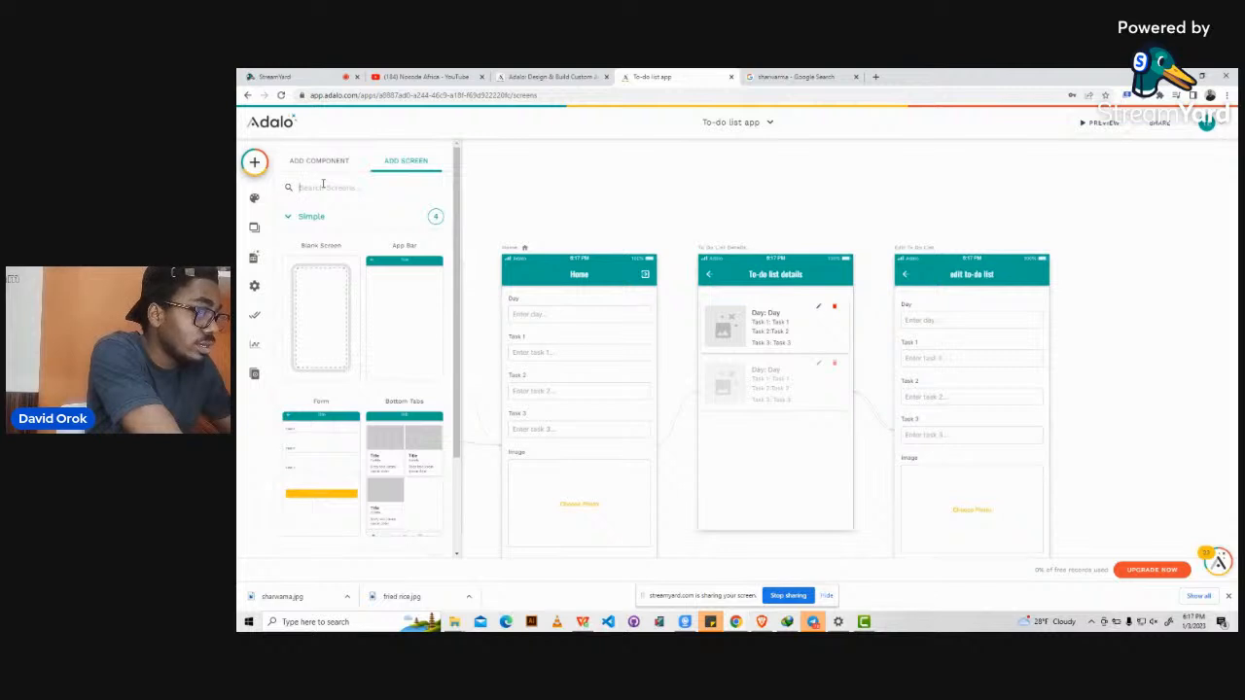
# Browse the Info, Intro, List and Misc categories and choose the Modal template.
pyautogui.scroll(-2, 375, 375)
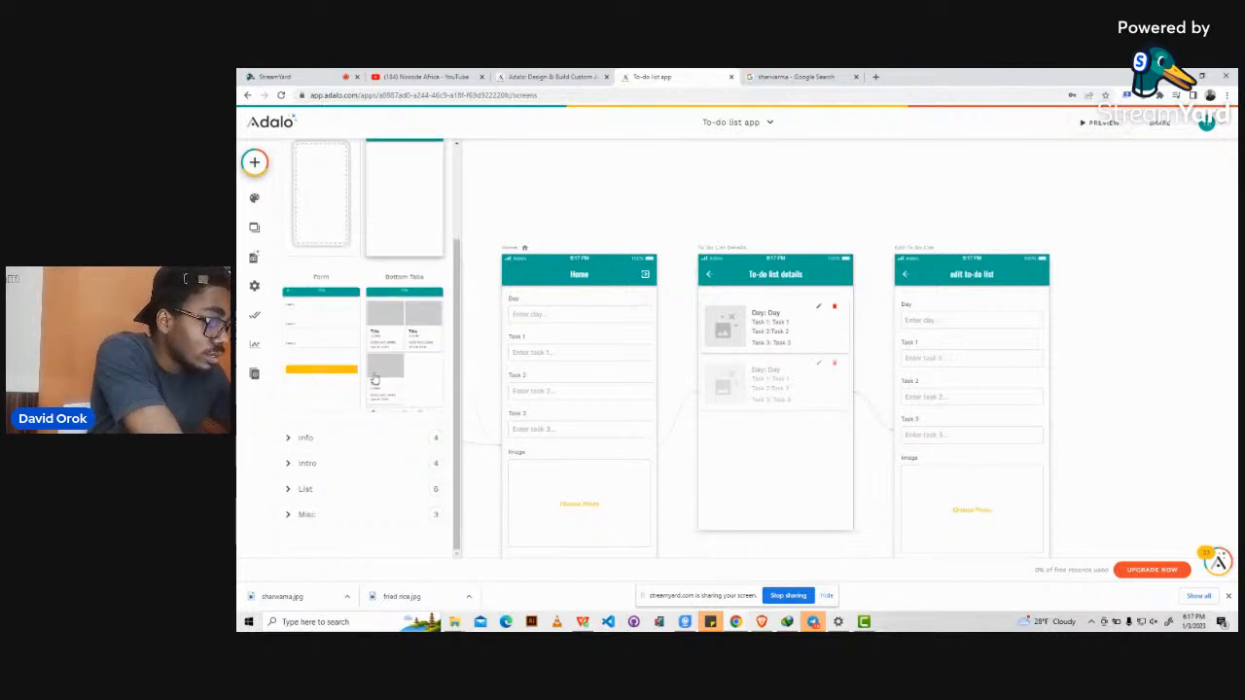
pyautogui.click(289, 438)
pyautogui.scroll(-5, 340, 449)
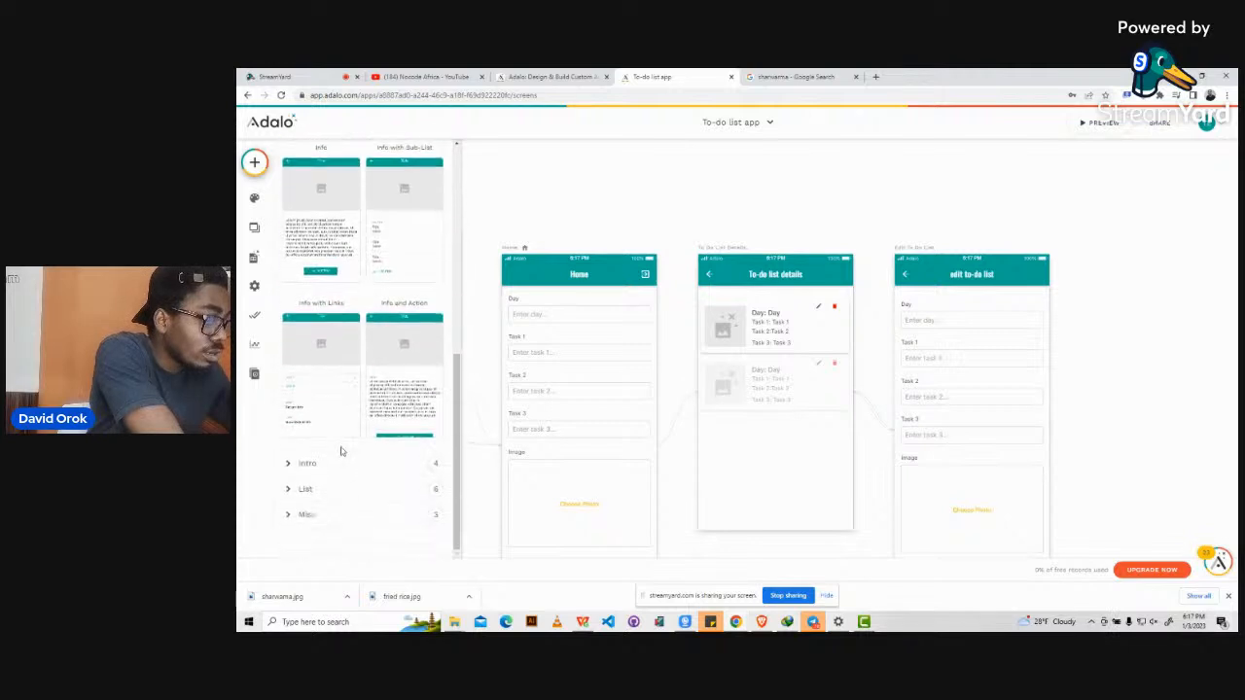
pyautogui.click(288, 464)
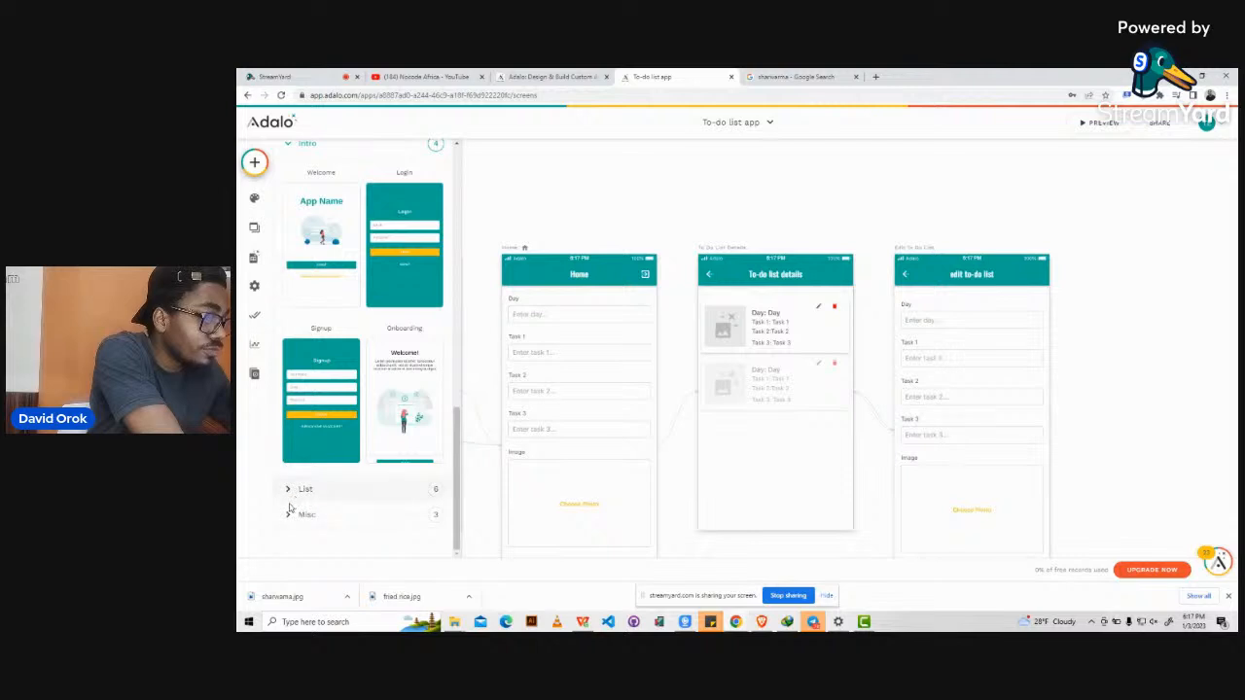
pyautogui.click(290, 489)
pyautogui.scroll(-6, 349, 500)
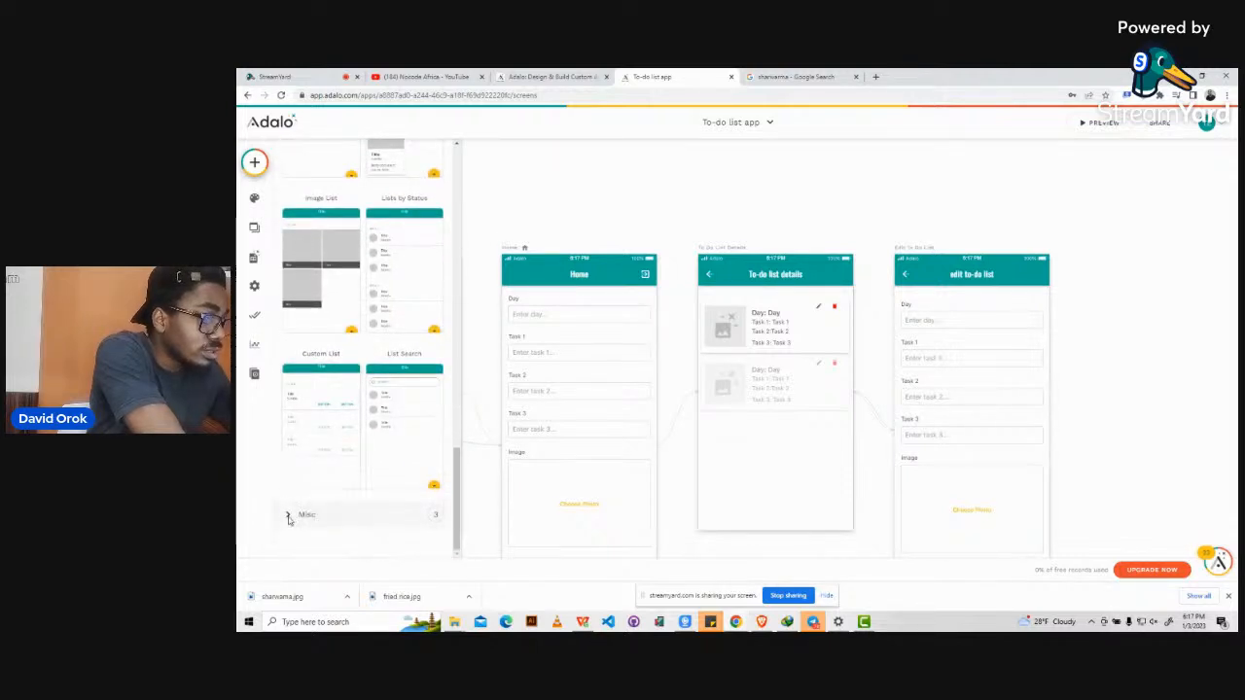
pyautogui.click(288, 517)
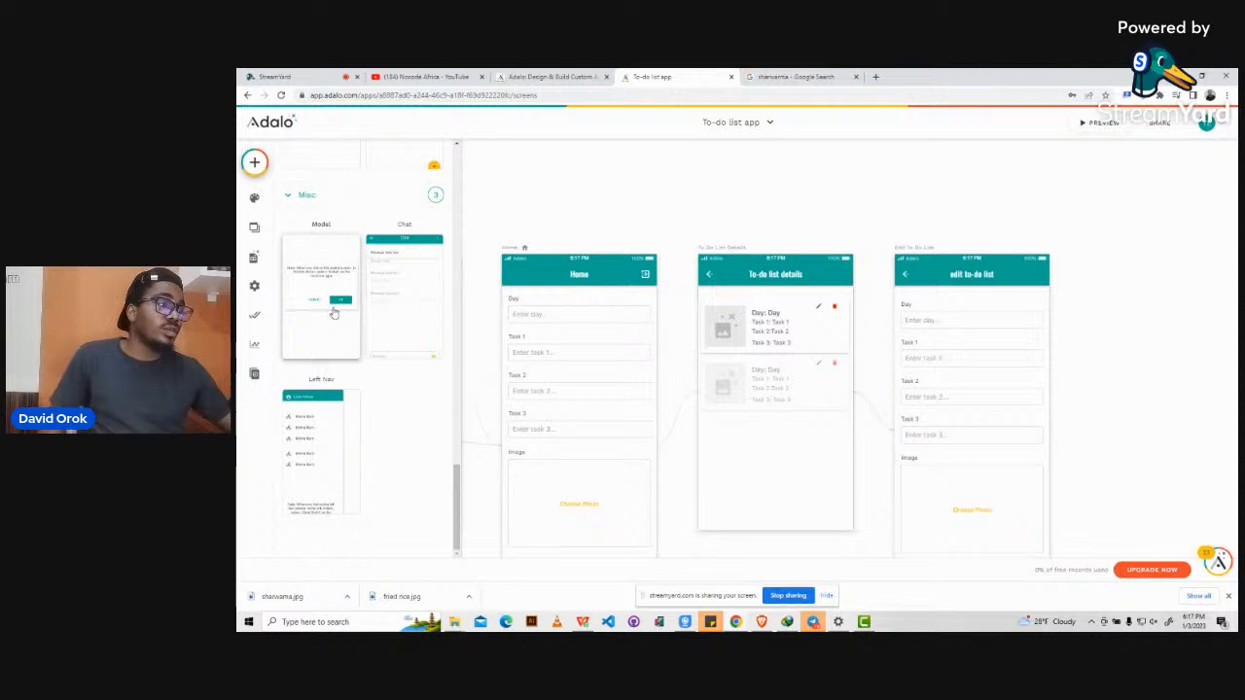
pyautogui.click(321, 256)
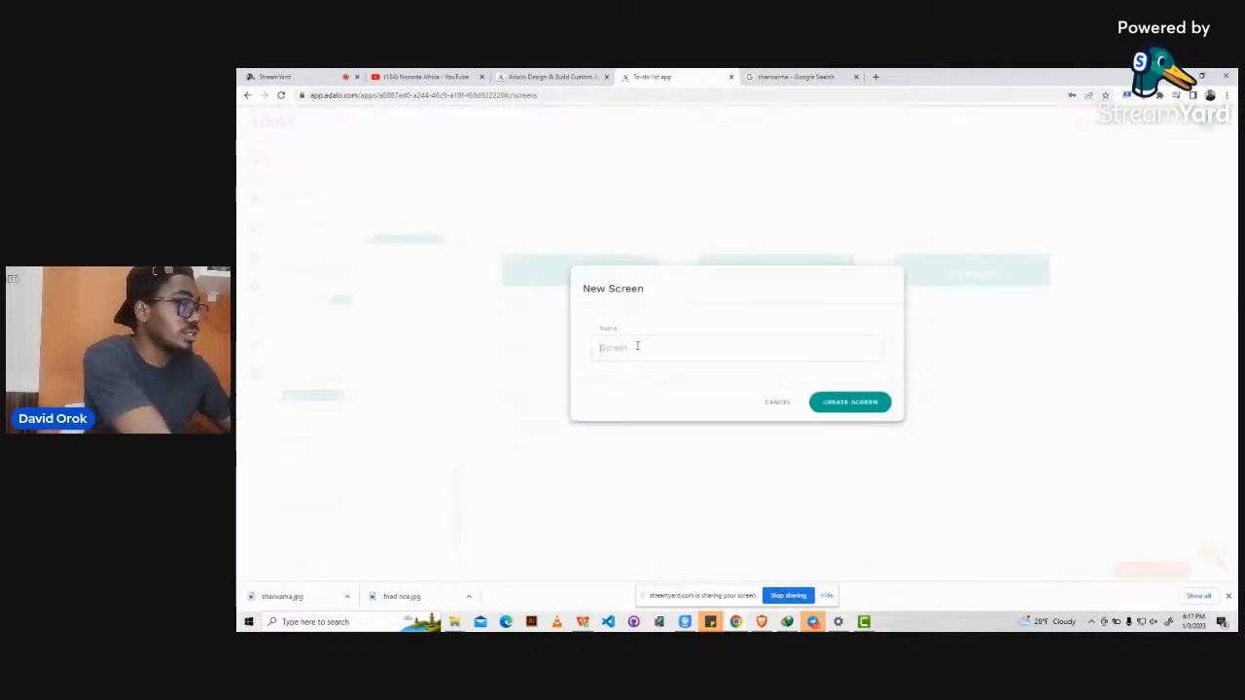
# Name the new modal screen 'Popup' and create it.
pyautogui.write('Poo')
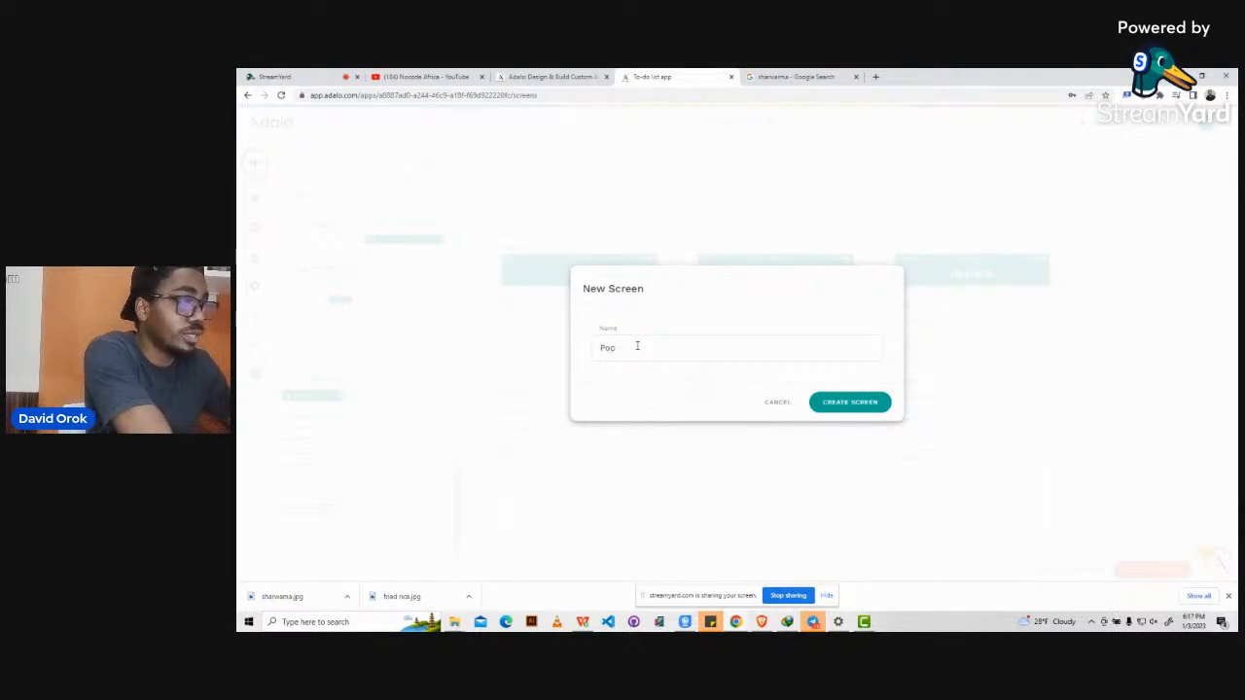
pyautogui.write('up')
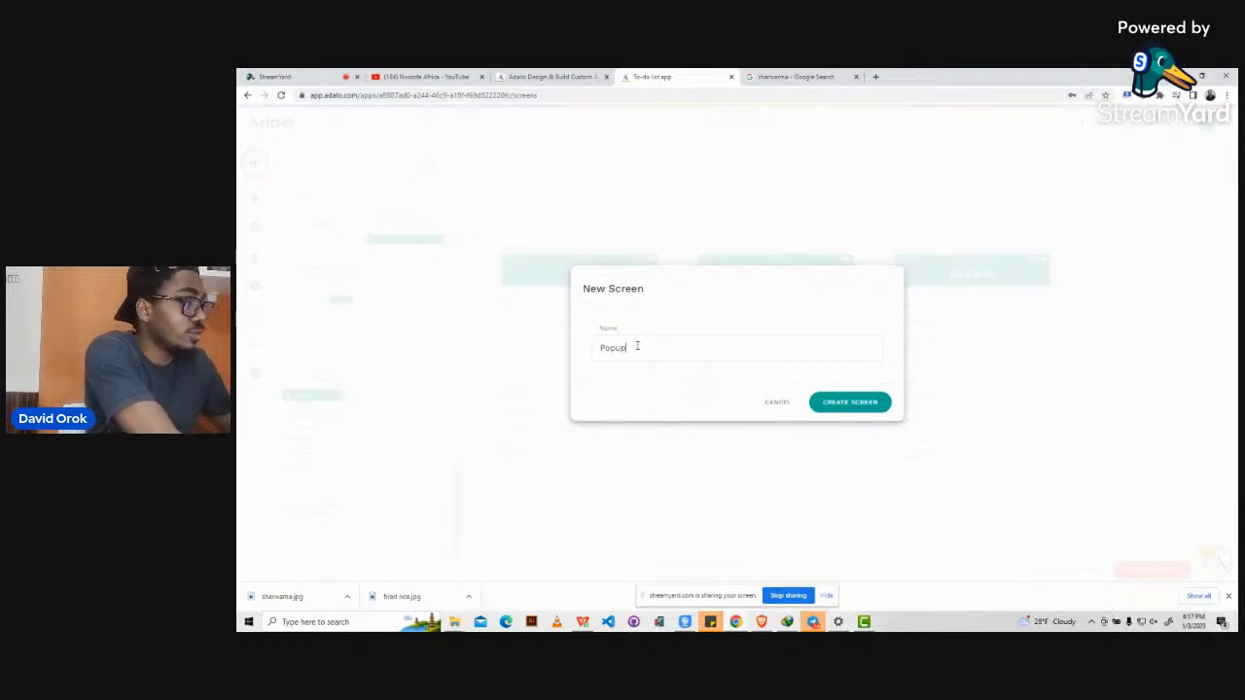
pyautogui.click(870, 406)
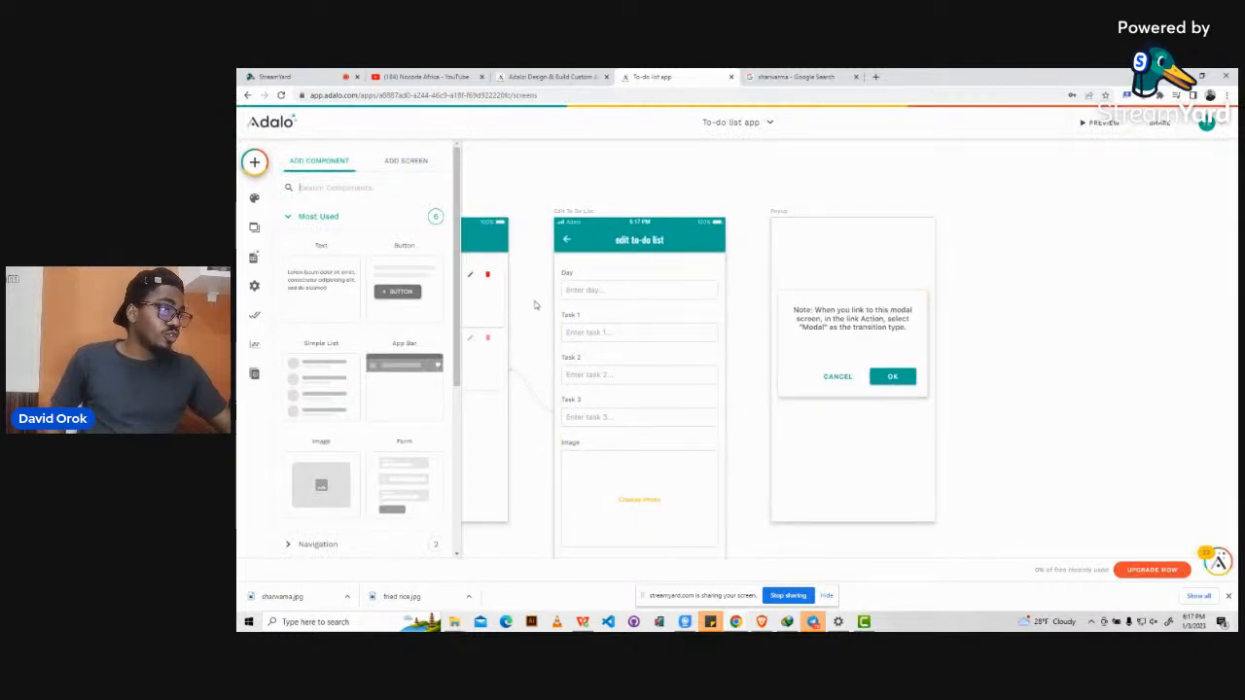
# Replace the modal's note text with 'Are you sure you want to delete the list?'.
pyautogui.click(830, 309)
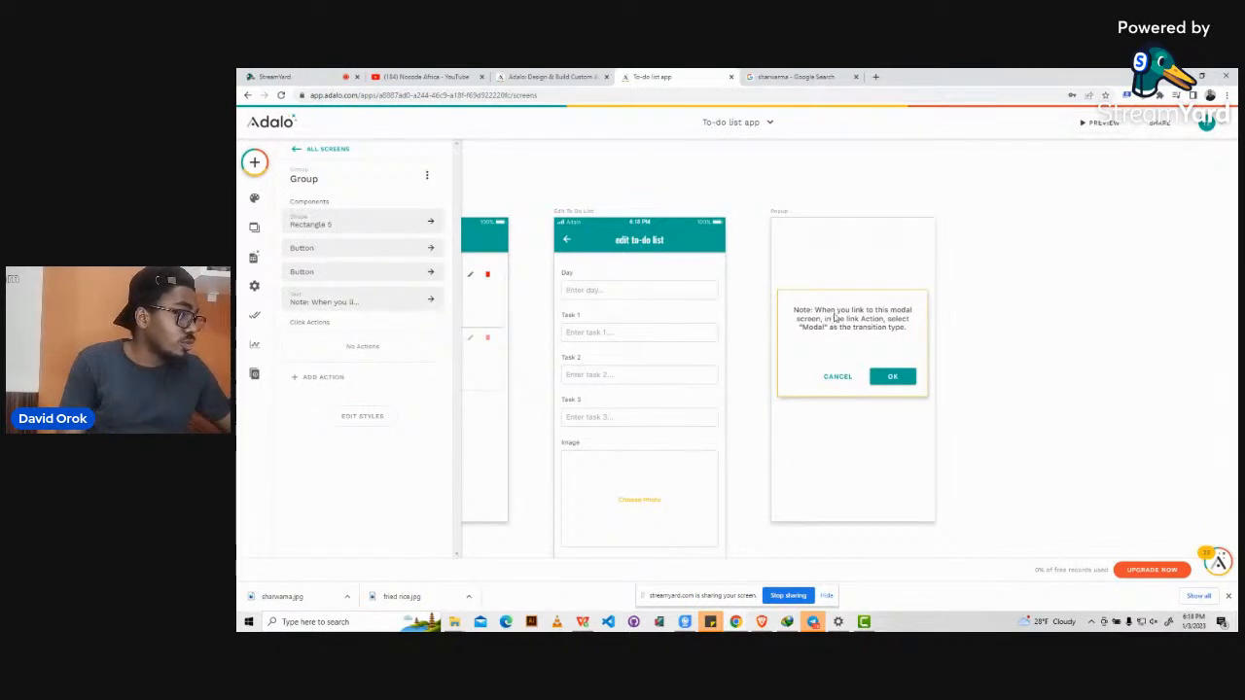
pyautogui.click(833, 316)
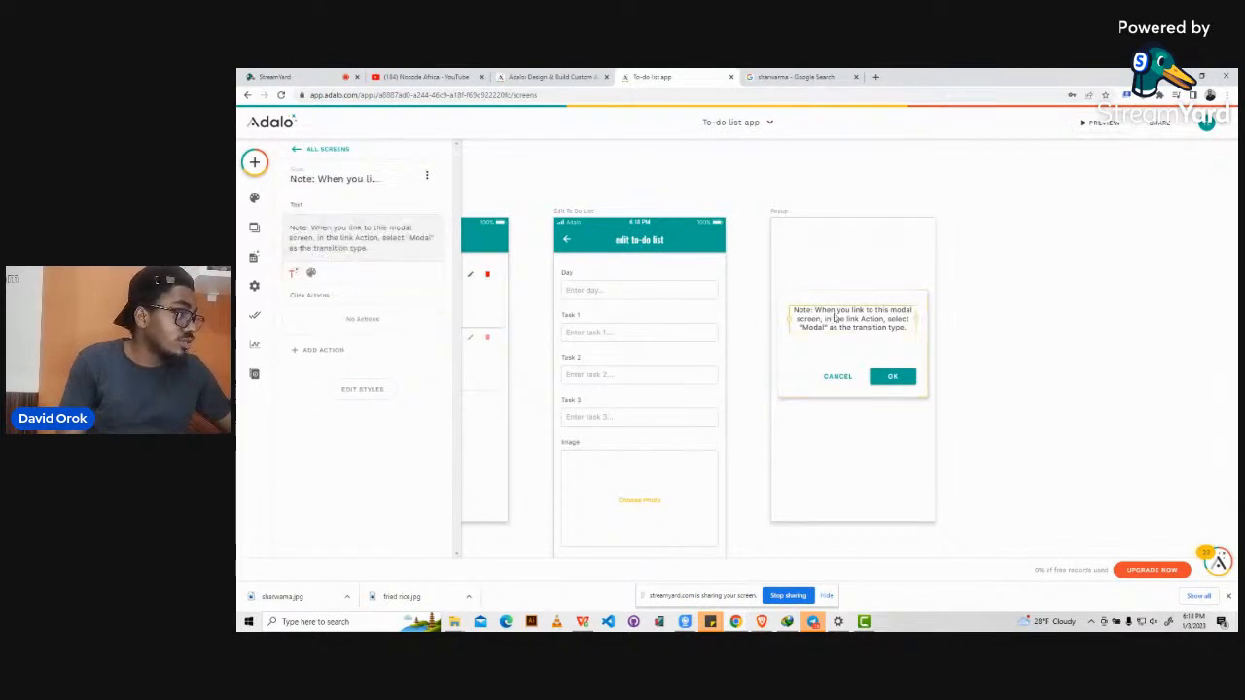
pyautogui.tripleClick(331, 239)
pyautogui.write('Are ')
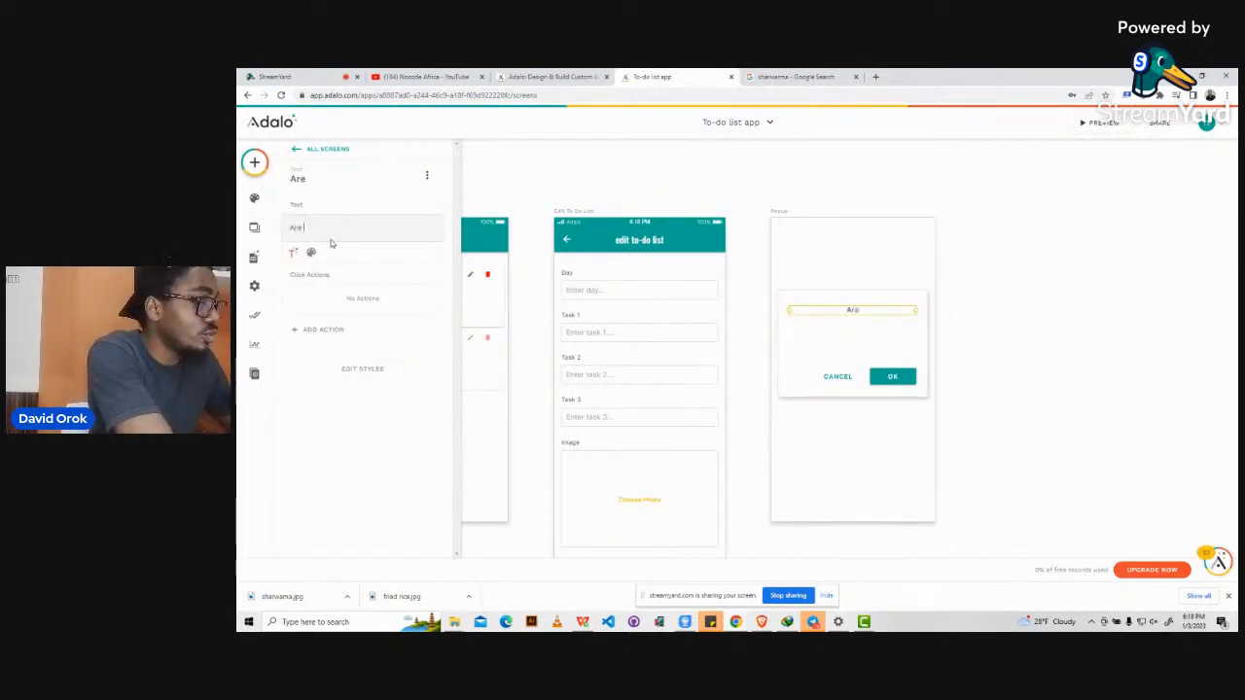
pyautogui.write('you sure yo')
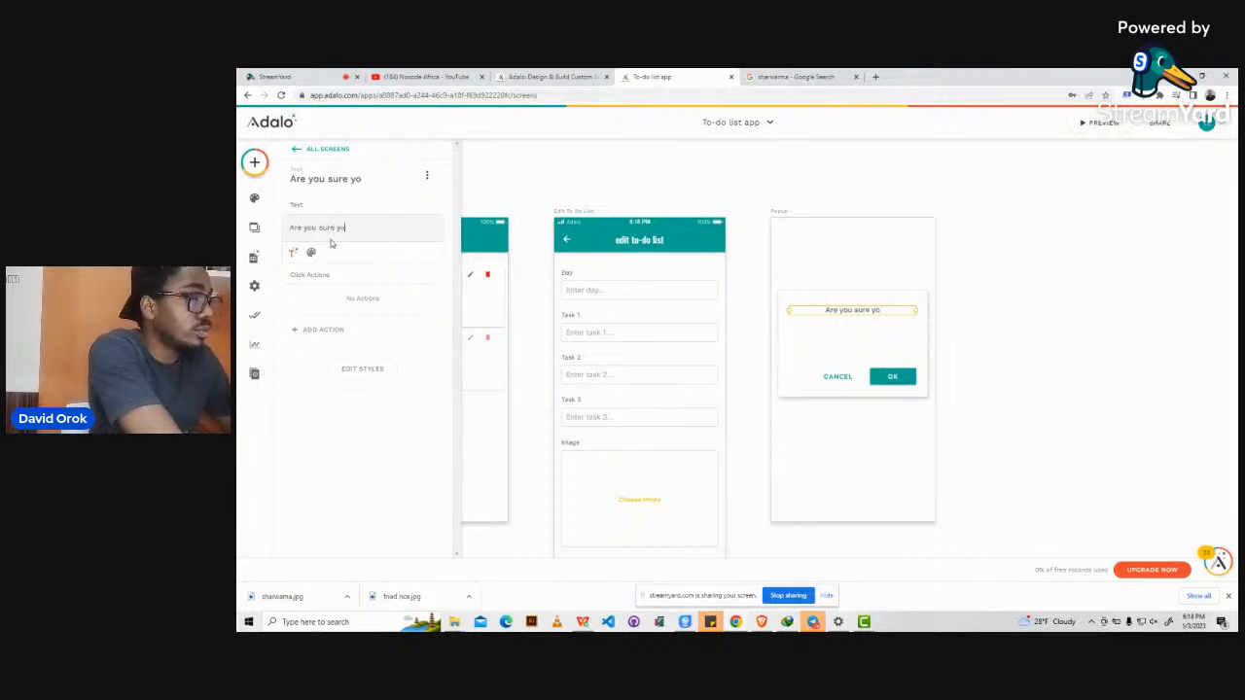
pyautogui.write('u want to d')
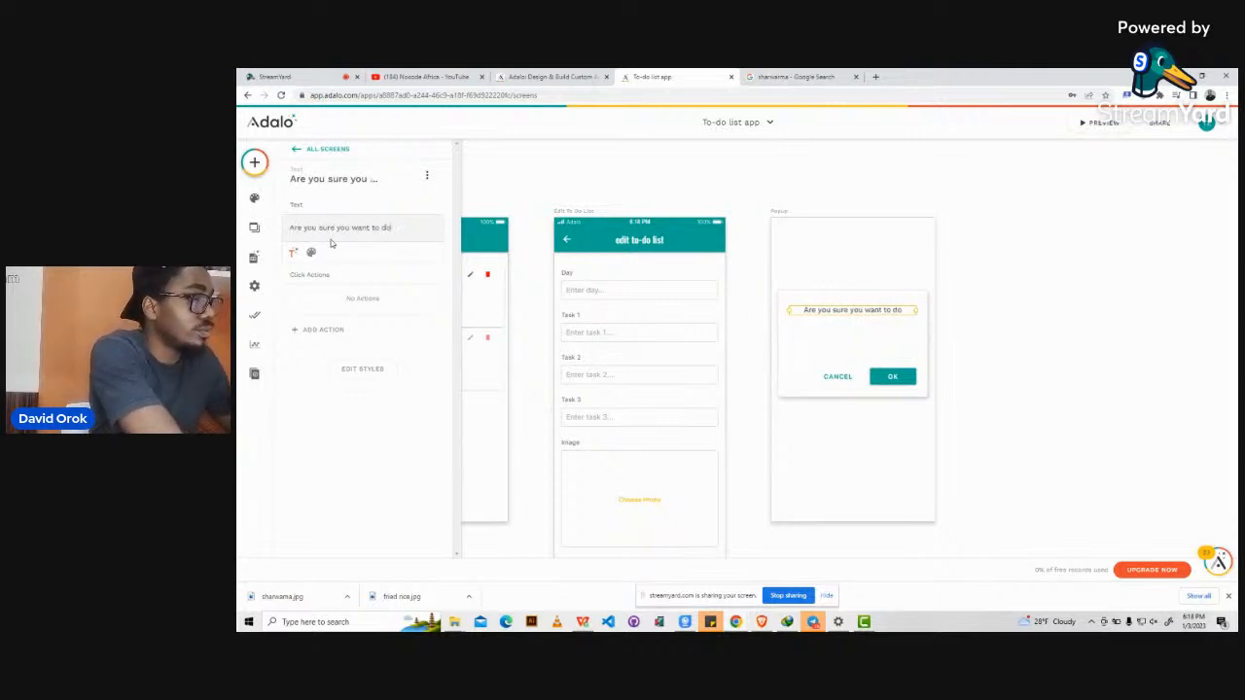
pyautogui.write('el')
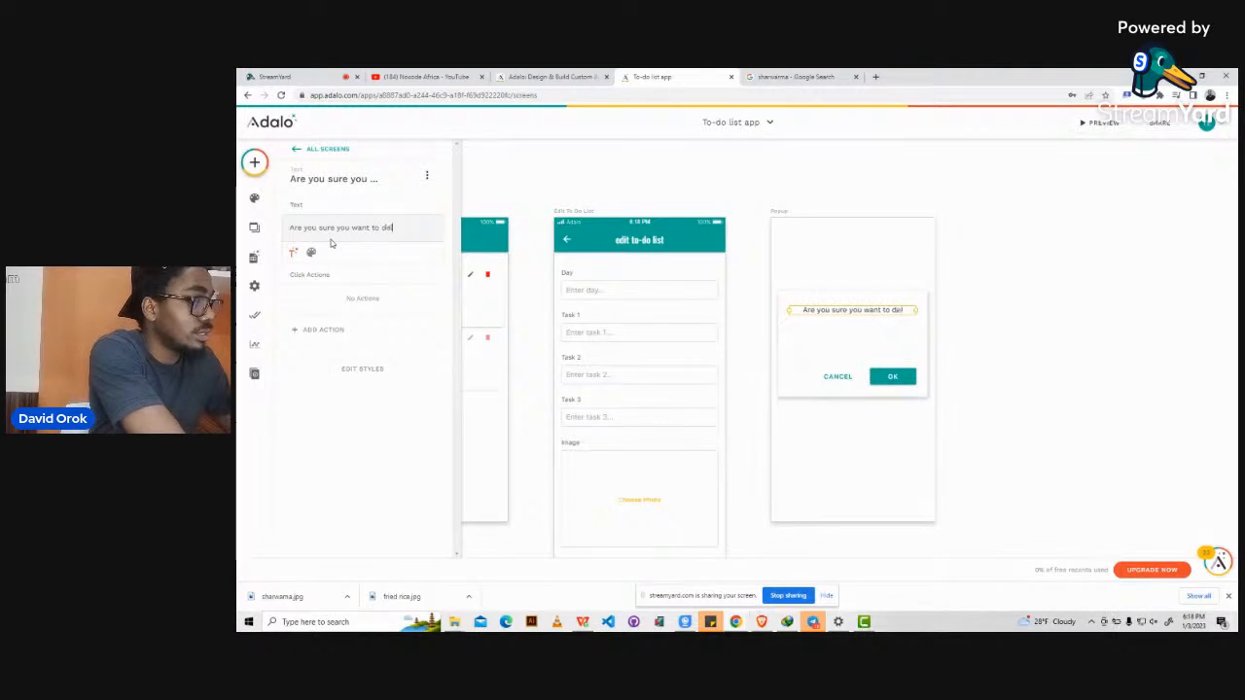
pyautogui.write('ete the')
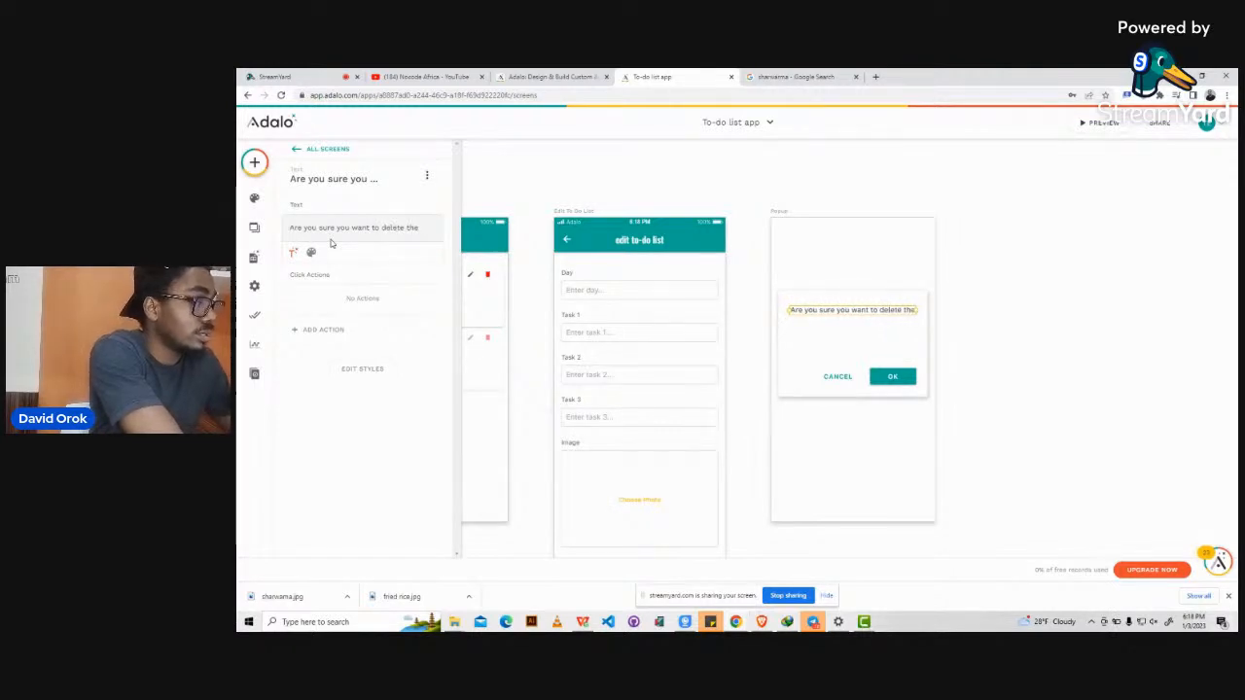
pyautogui.write(' d')
pyautogui.press('BackSpace')
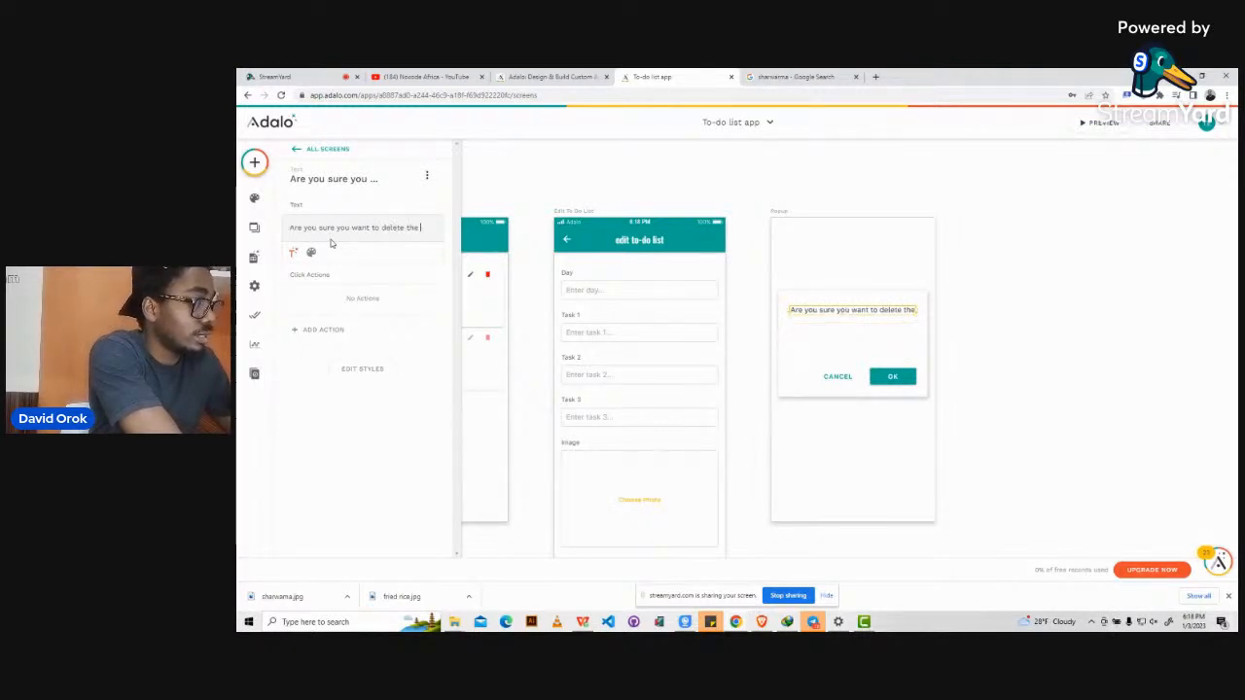
pyautogui.write('list?')
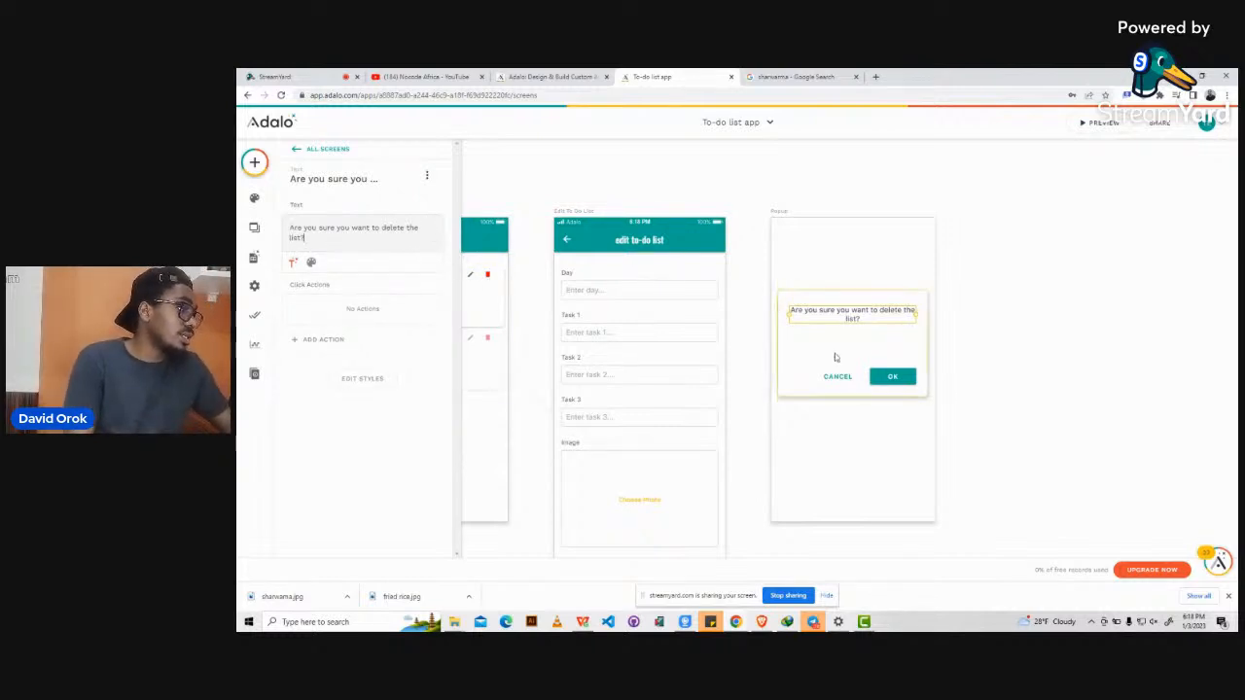
# Change the popup's OK button label to 'Yes'.
pyautogui.click(892, 378)
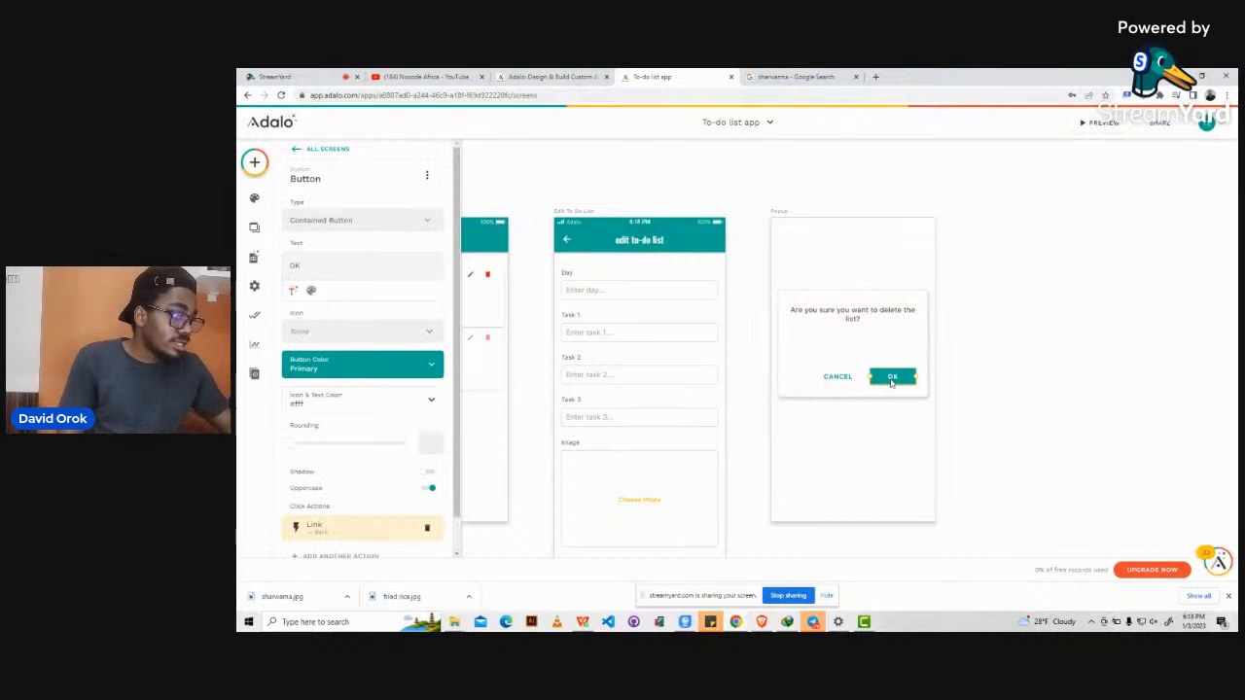
pyautogui.doubleClick(299, 265)
pyautogui.write('Yes')
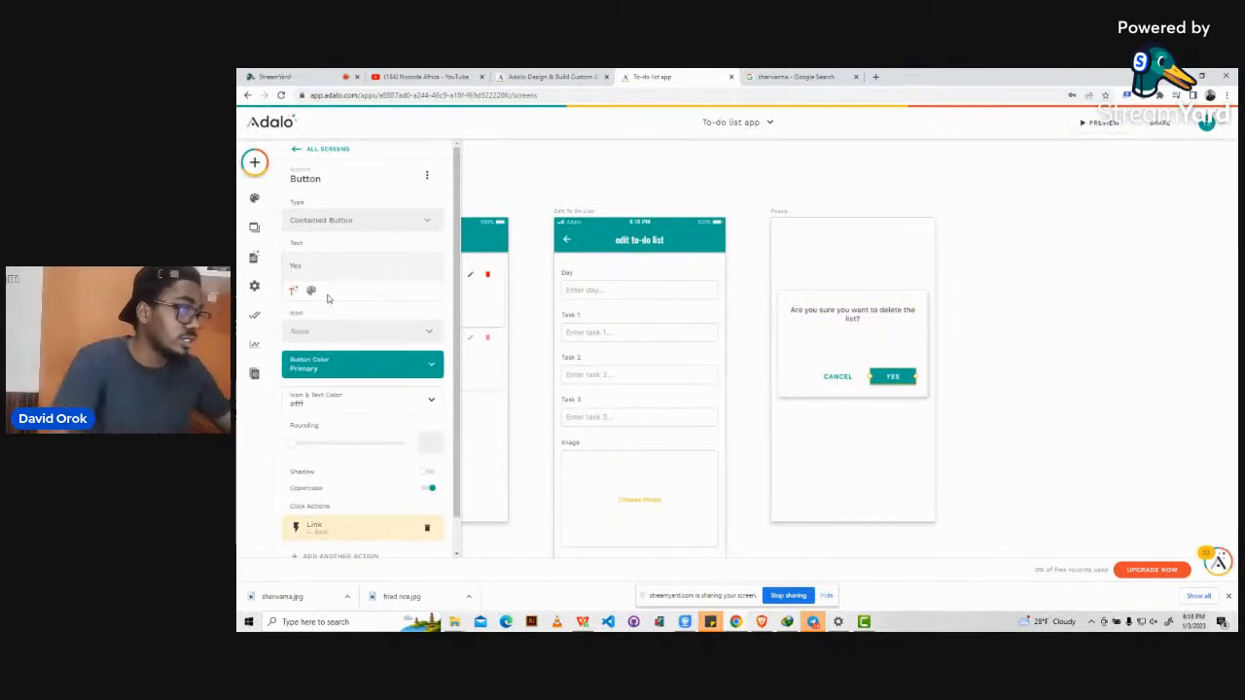
pyautogui.click(791, 184)
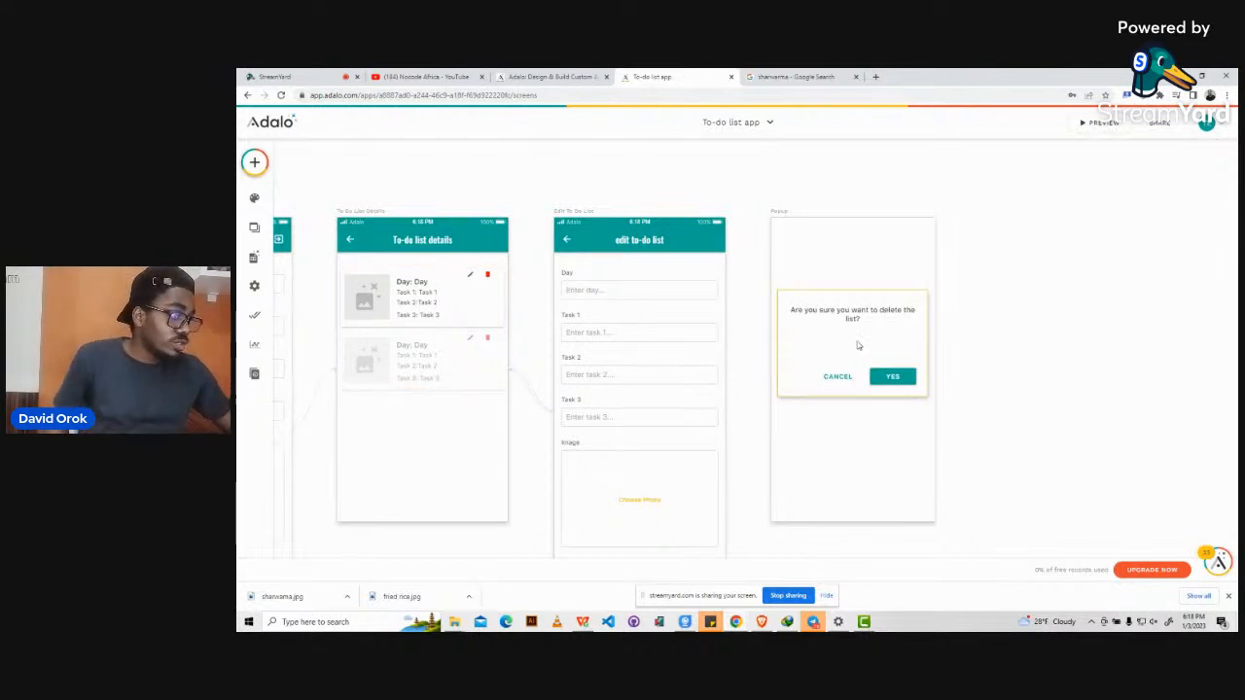
pyautogui.click(487, 278)
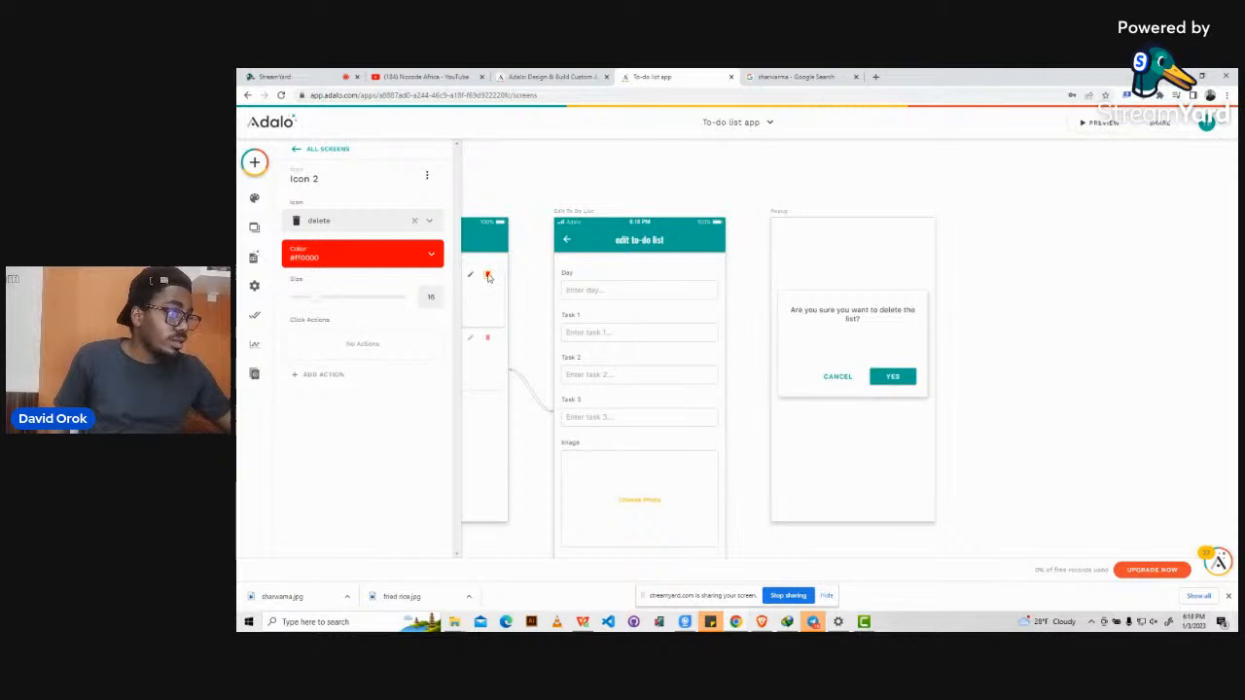
# Give the red delete icon a Link action to the Popup screen.
pyautogui.moveTo(487, 278); pyautogui.dragTo(697, 280)
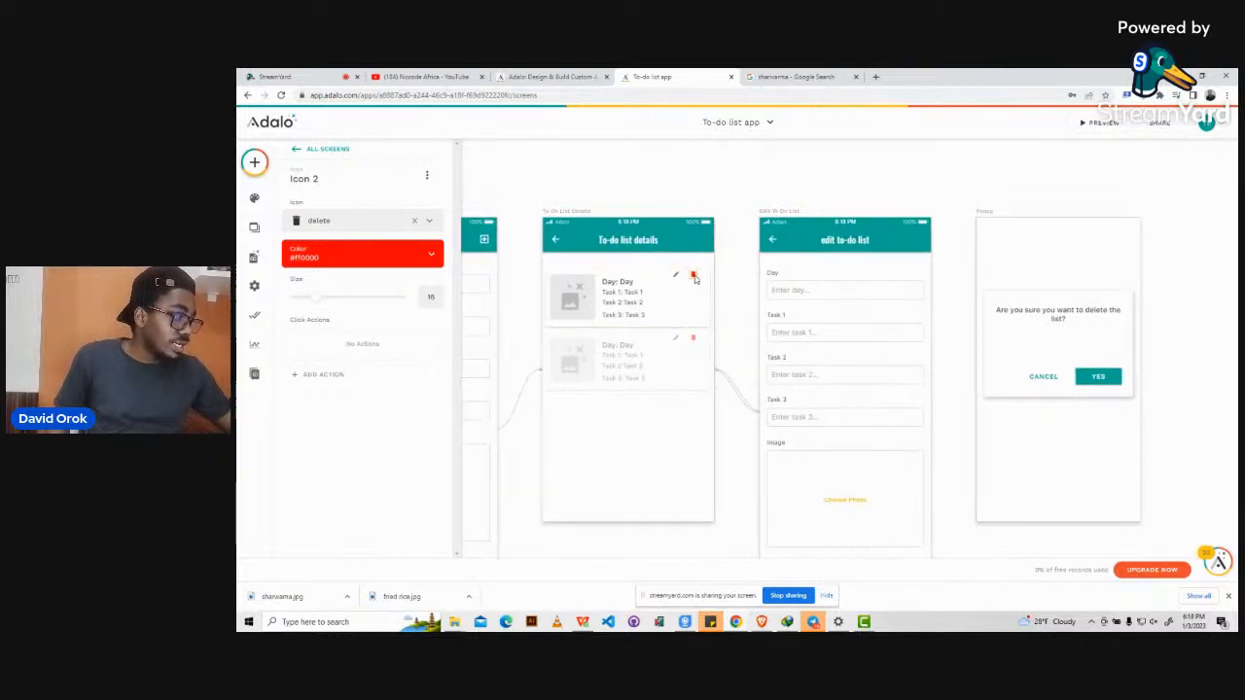
pyautogui.click(314, 376)
pyautogui.moveTo(330, 141)
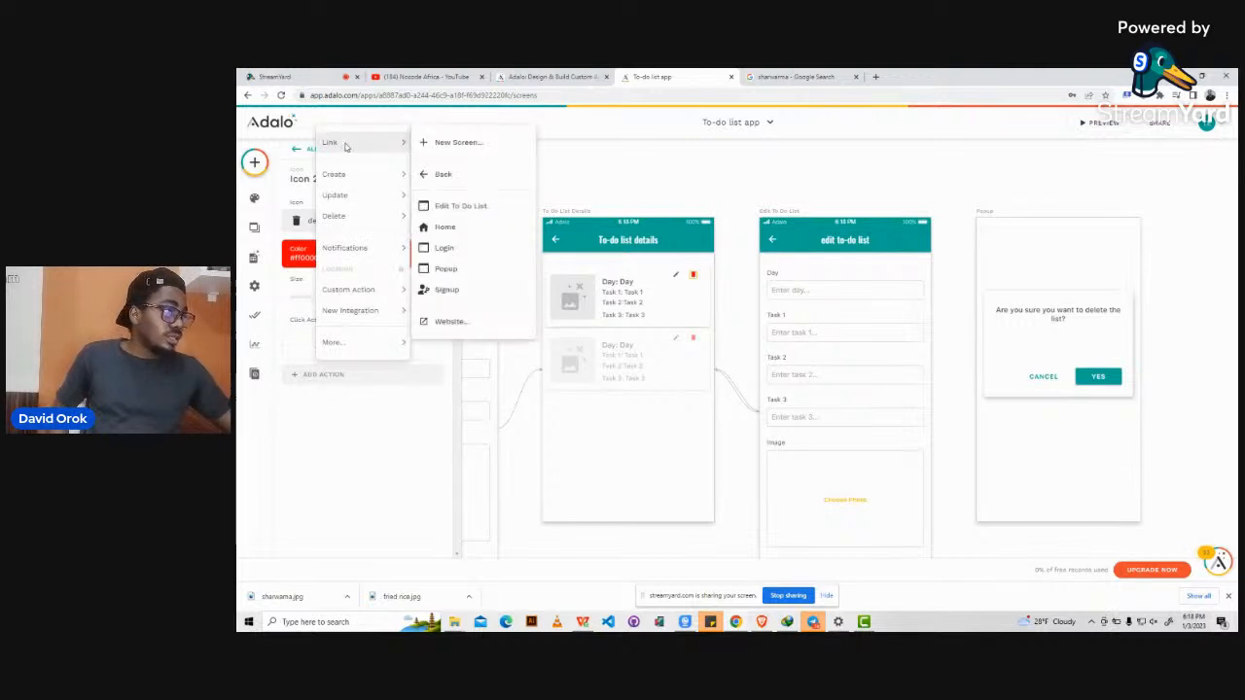
pyautogui.click(447, 271)
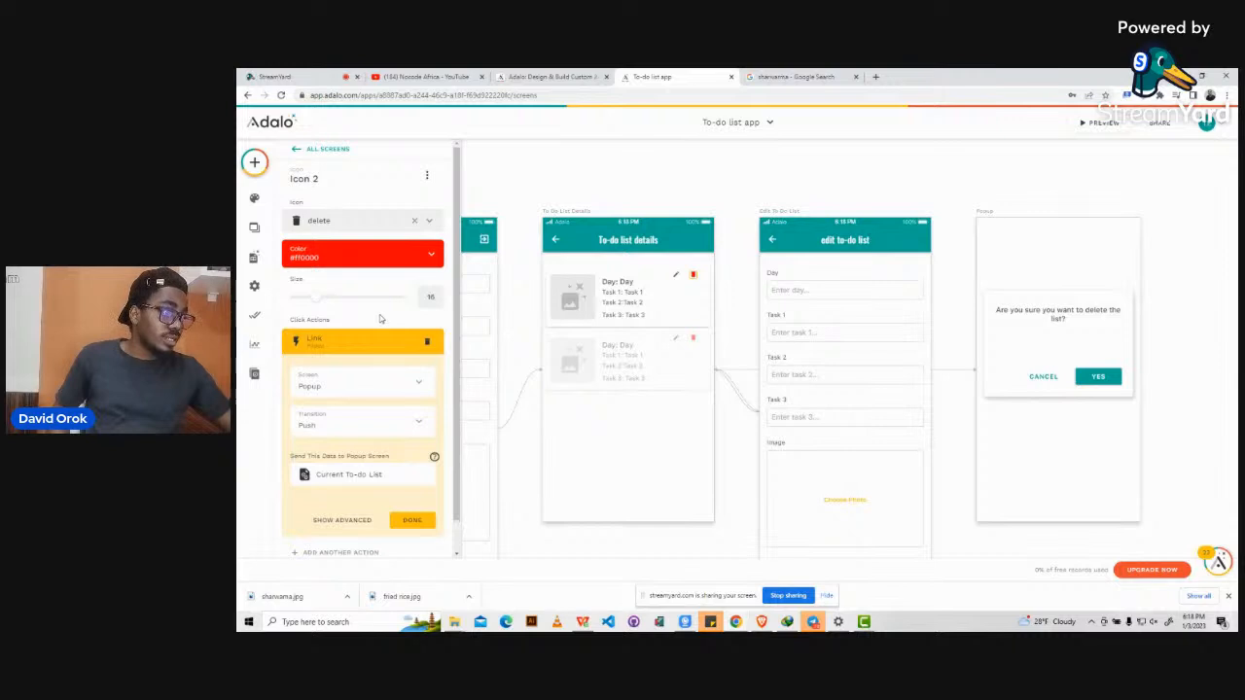
pyautogui.scroll(-1, 387, 391)
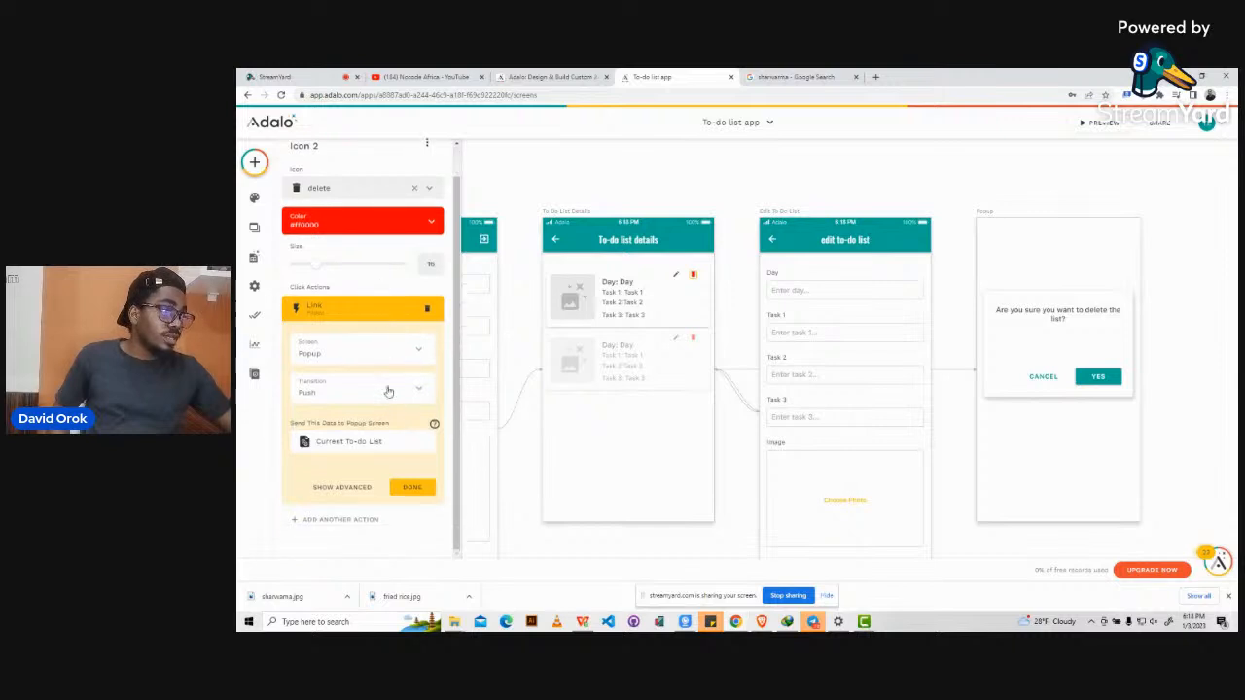
pyautogui.click(411, 486)
pyautogui.click(1004, 173)
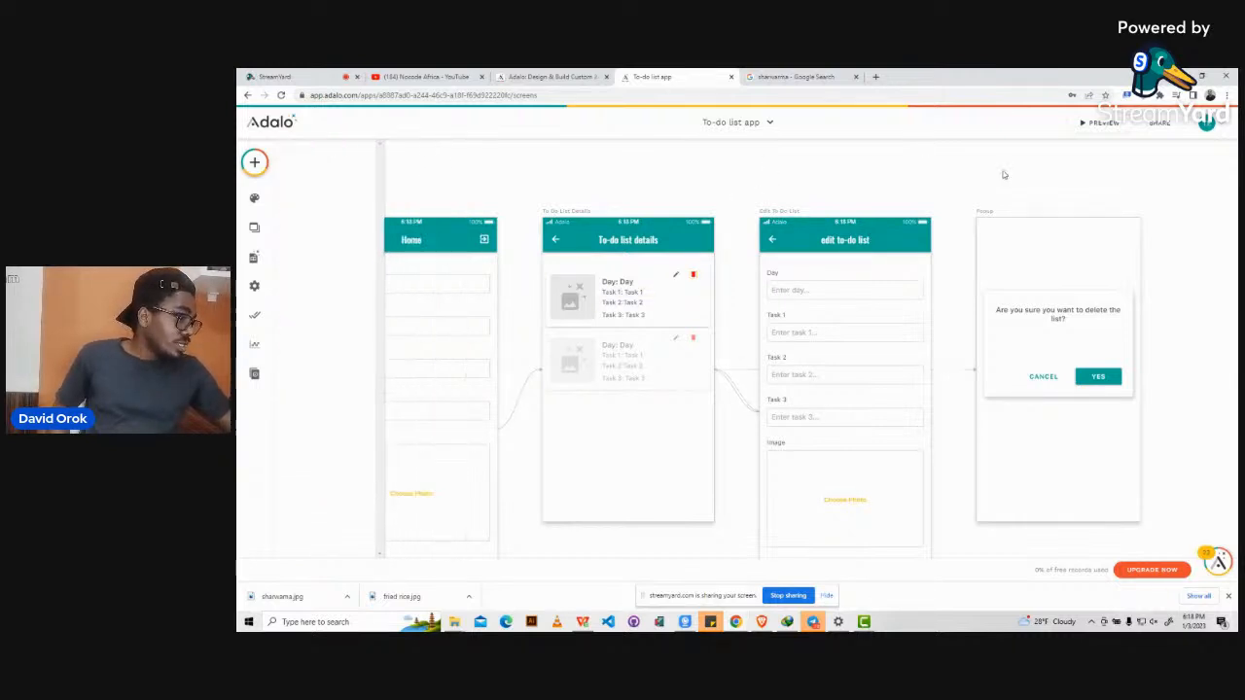
pyautogui.hscroll(2, 1003, 173)
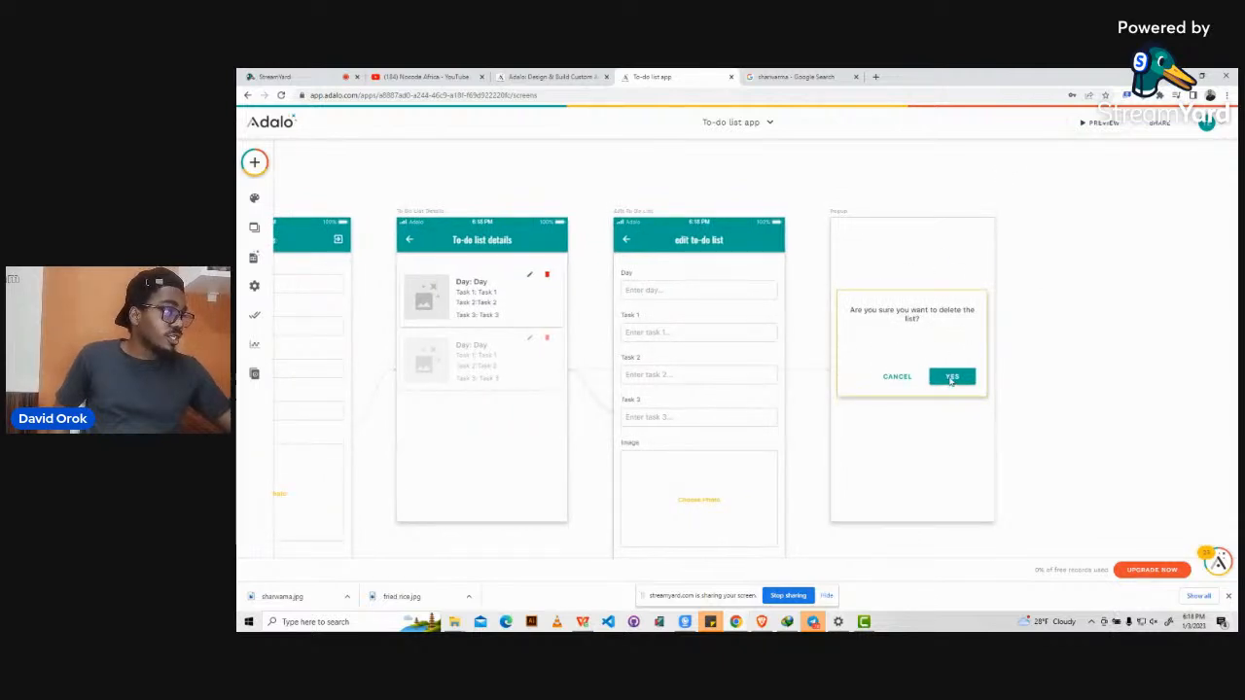
# Replace the Yes button's link with a Delete action on the current to-do list.
pyautogui.click(951, 379)
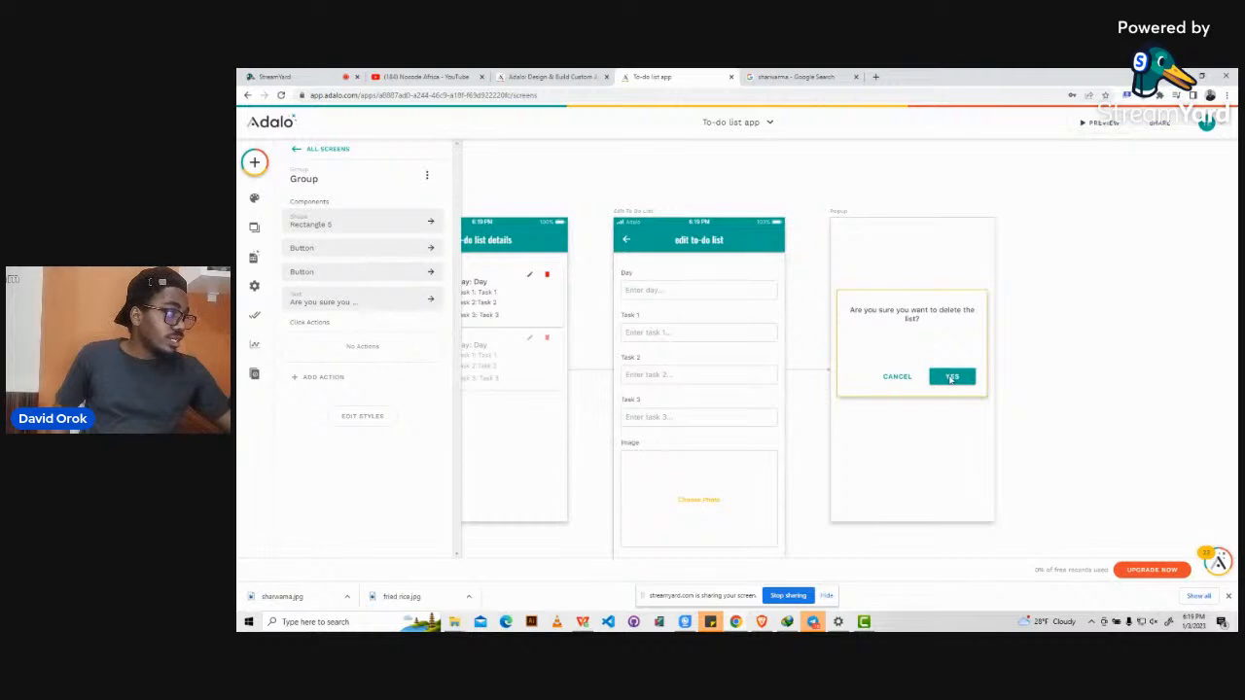
pyautogui.click(952, 378)
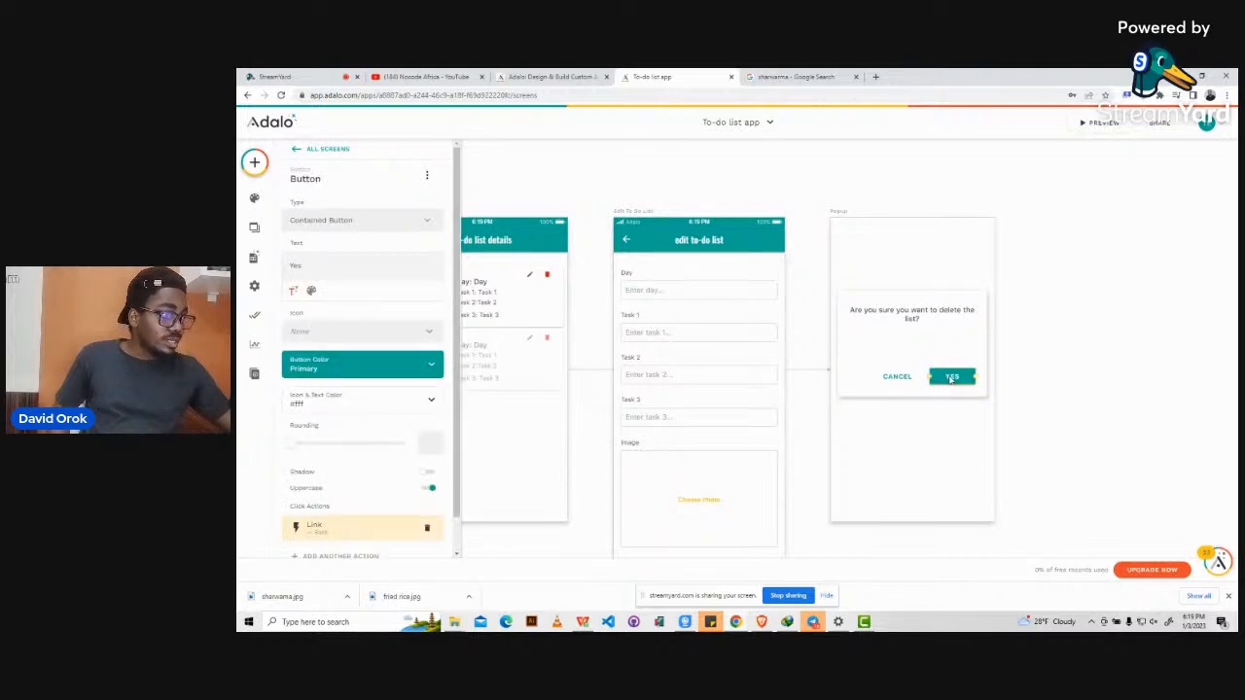
pyautogui.scroll(-2, 951, 379)
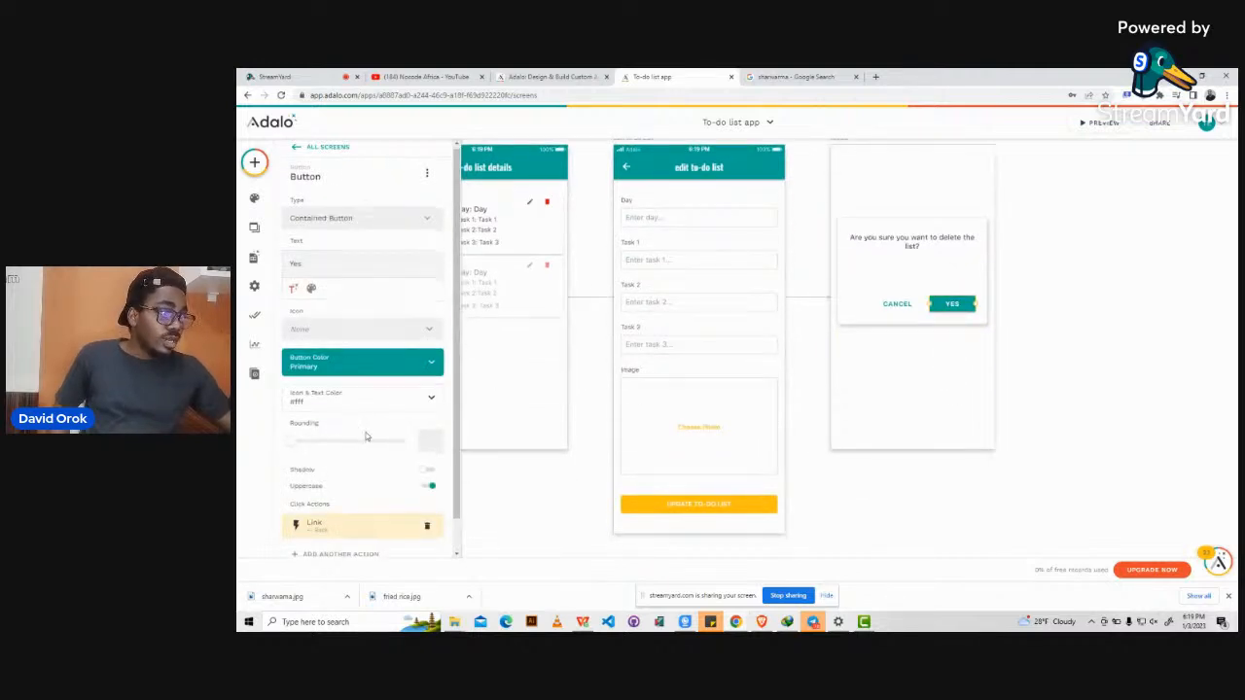
pyautogui.scroll(-1, 365, 437)
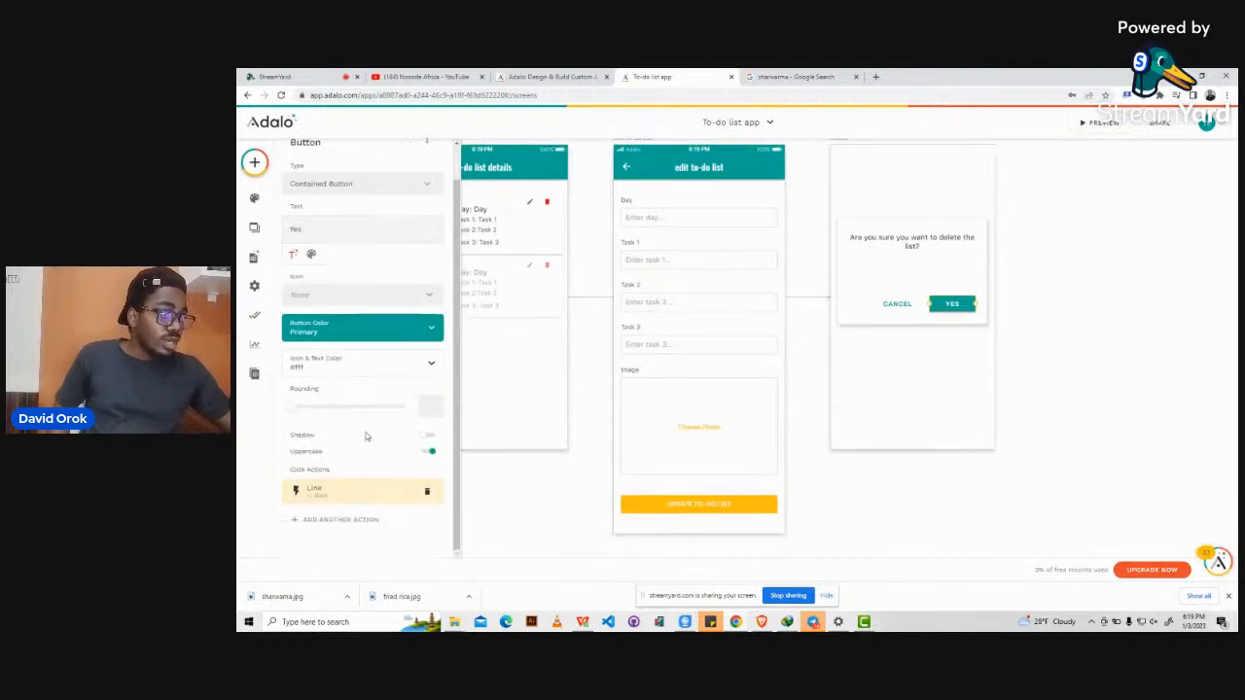
pyautogui.click(426, 491)
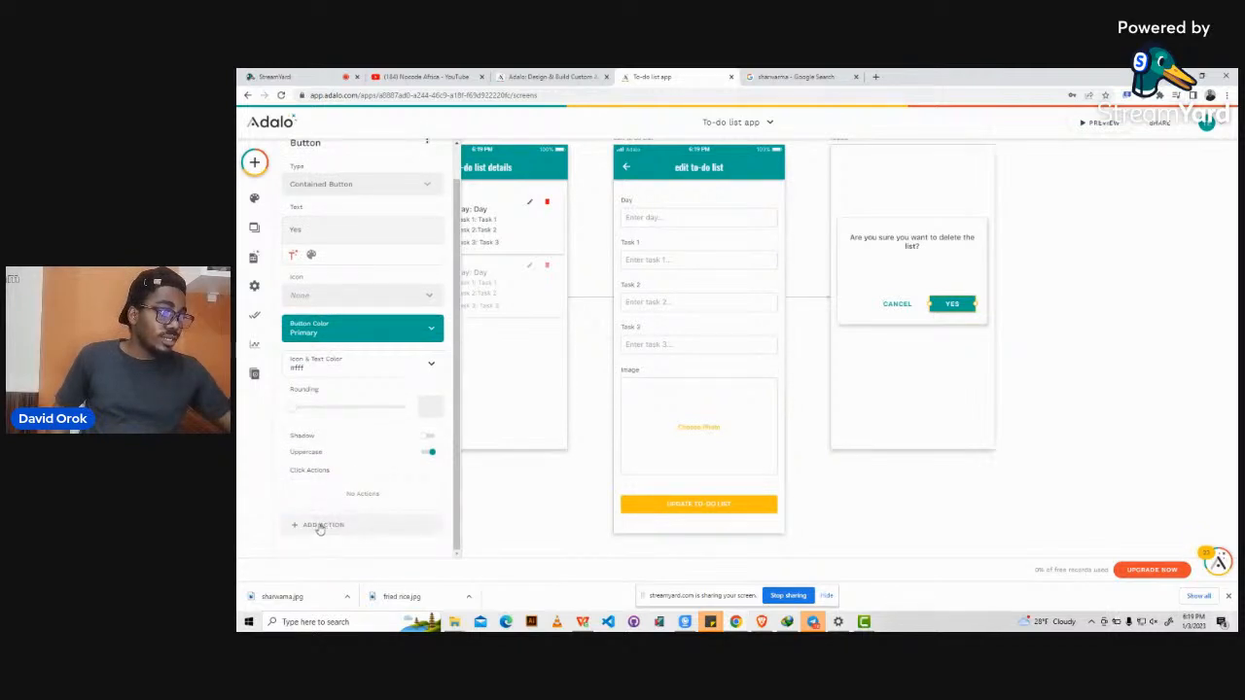
pyautogui.click(320, 525)
pyautogui.moveTo(352, 374)
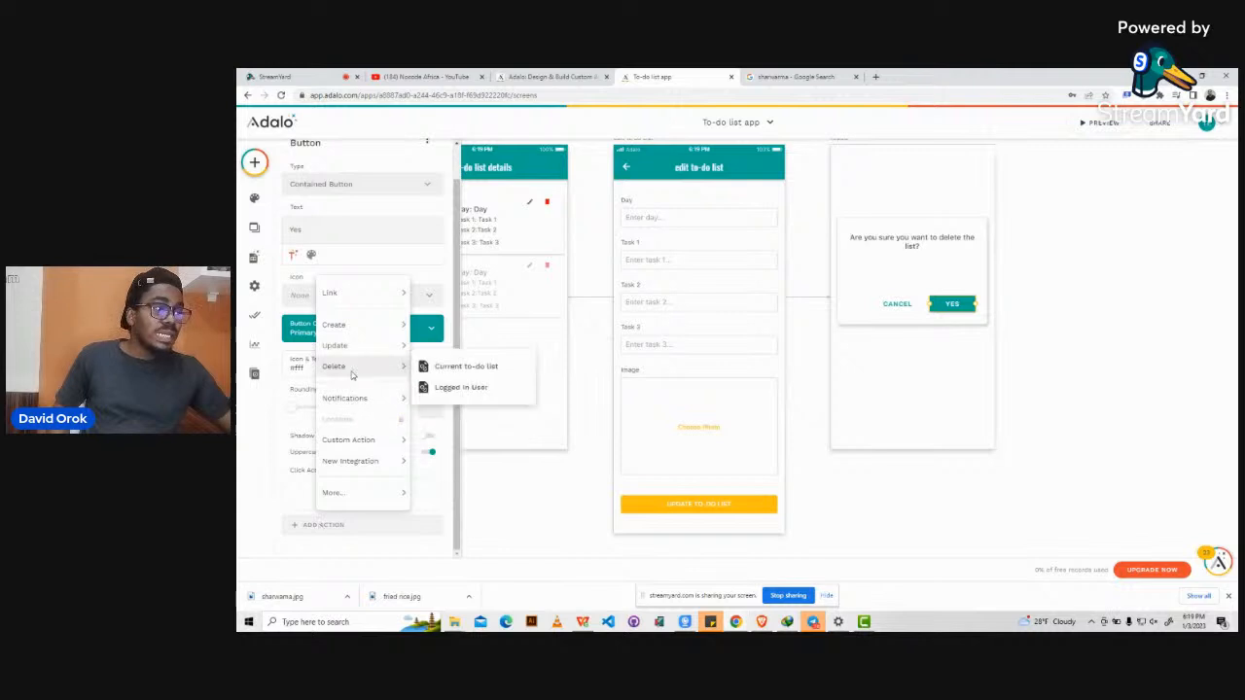
pyautogui.click(474, 370)
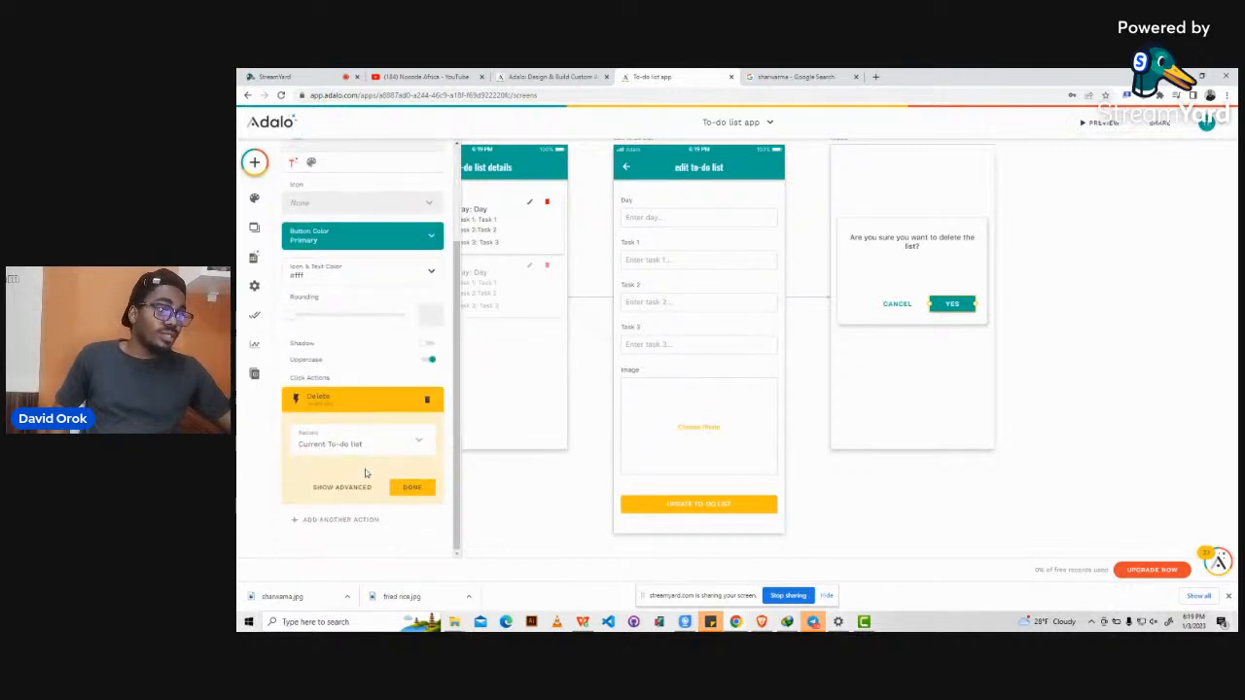
pyautogui.click(410, 488)
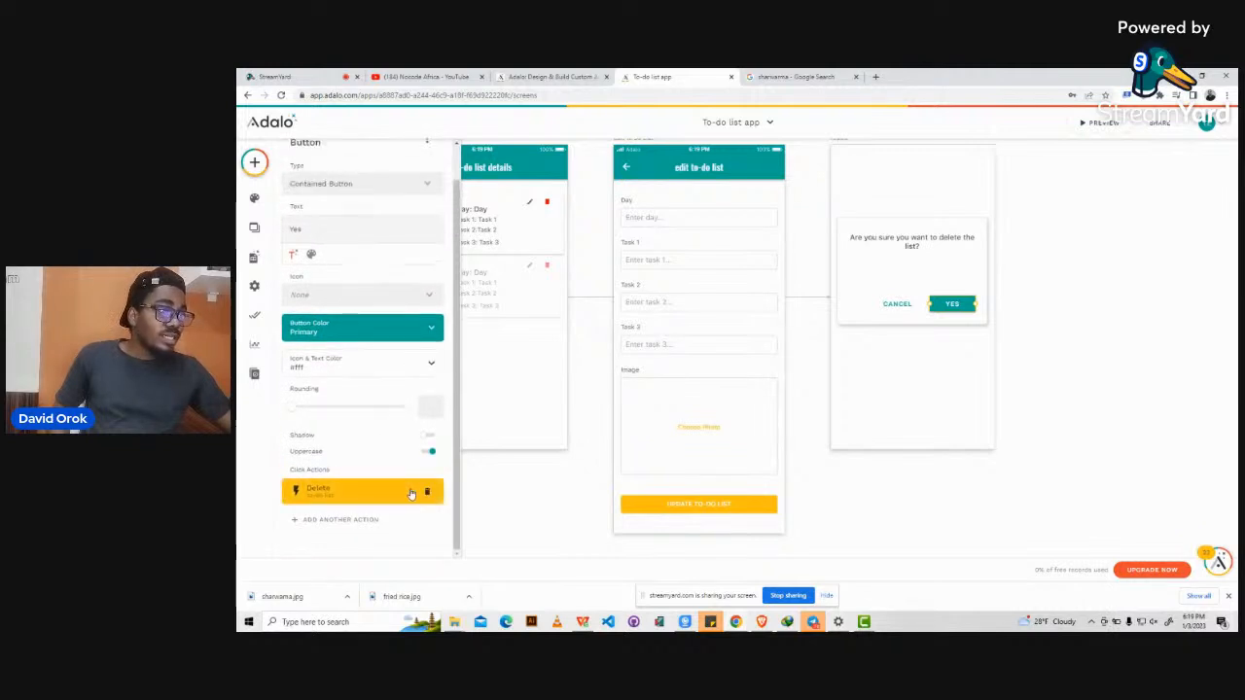
# Add a second Yes-button action linking to To Do List Details.
pyautogui.click(328, 519)
pyautogui.moveTo(340, 309)
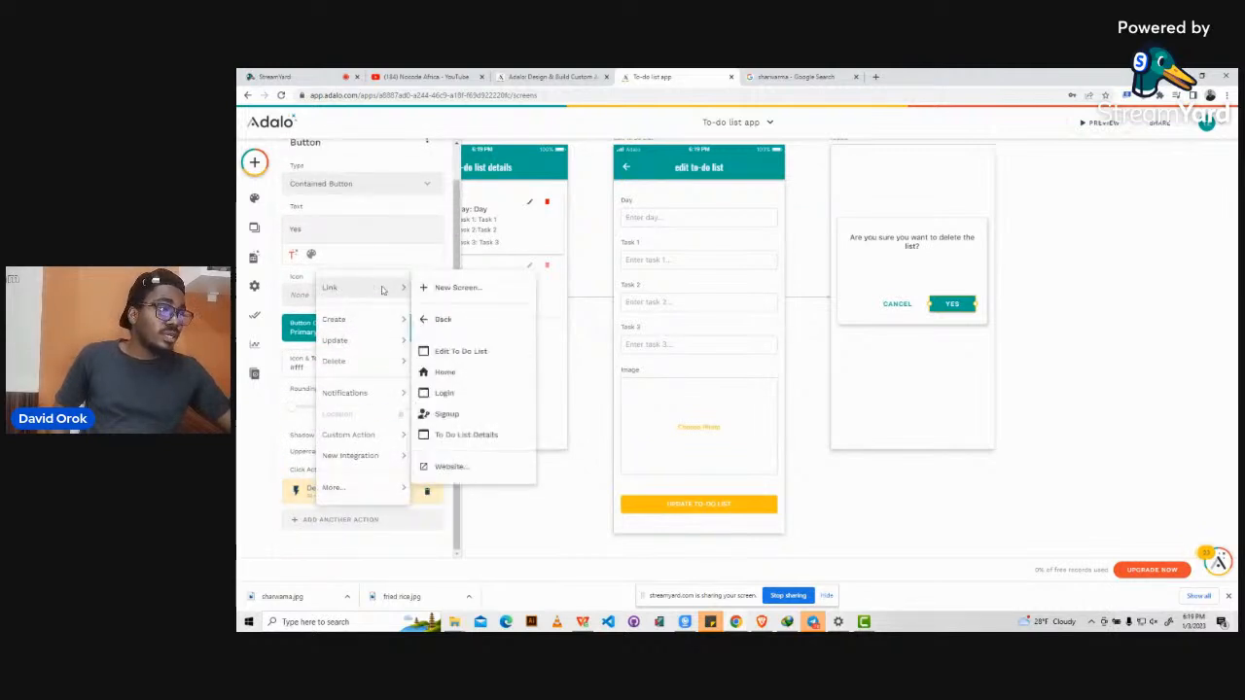
pyautogui.click(466, 434)
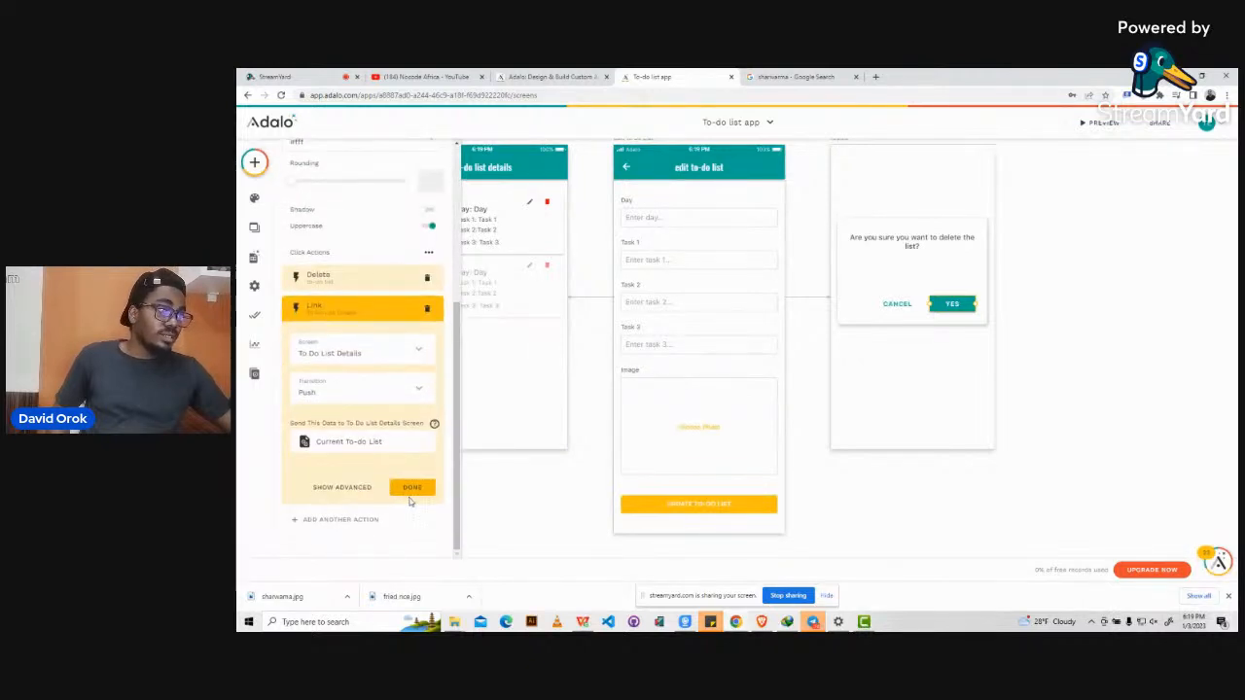
pyautogui.click(414, 490)
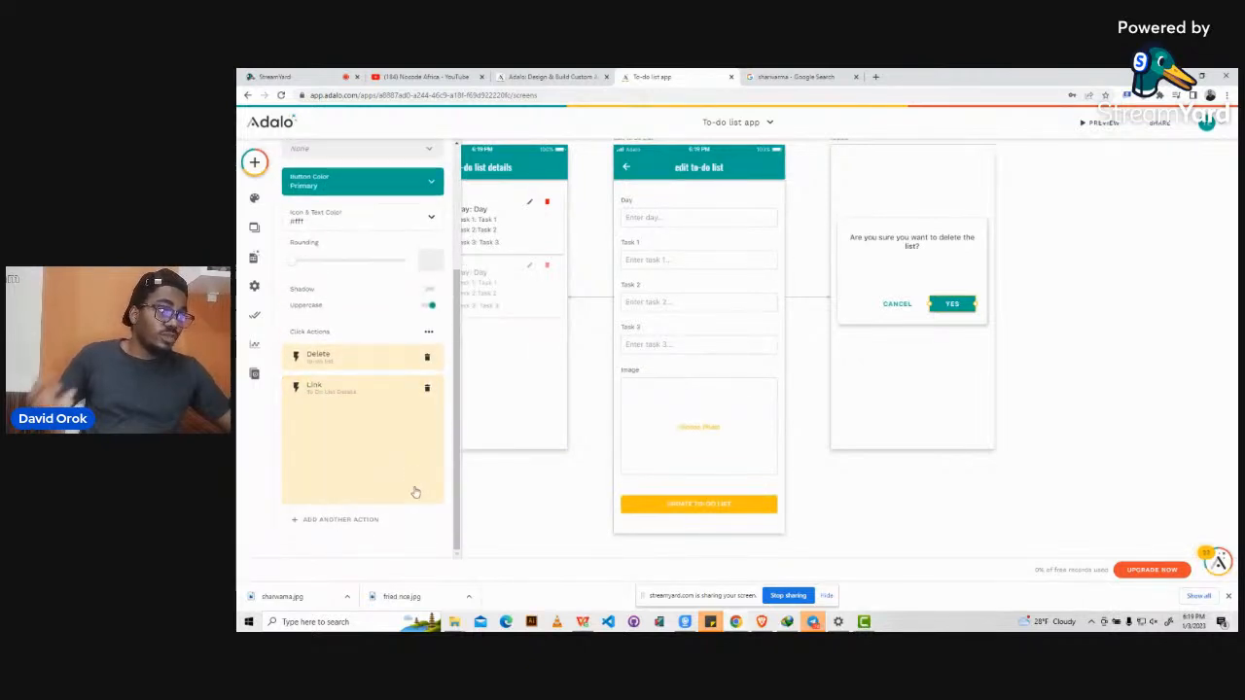
pyautogui.click(585, 444)
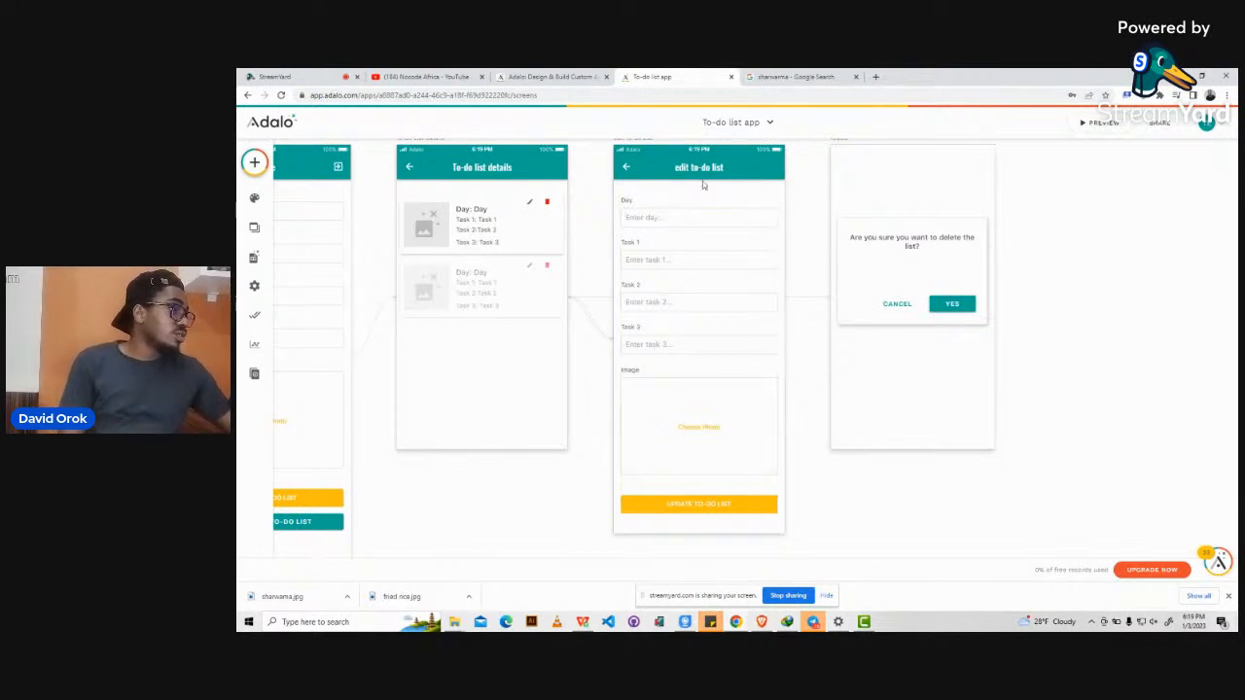
pyautogui.click(1111, 127)
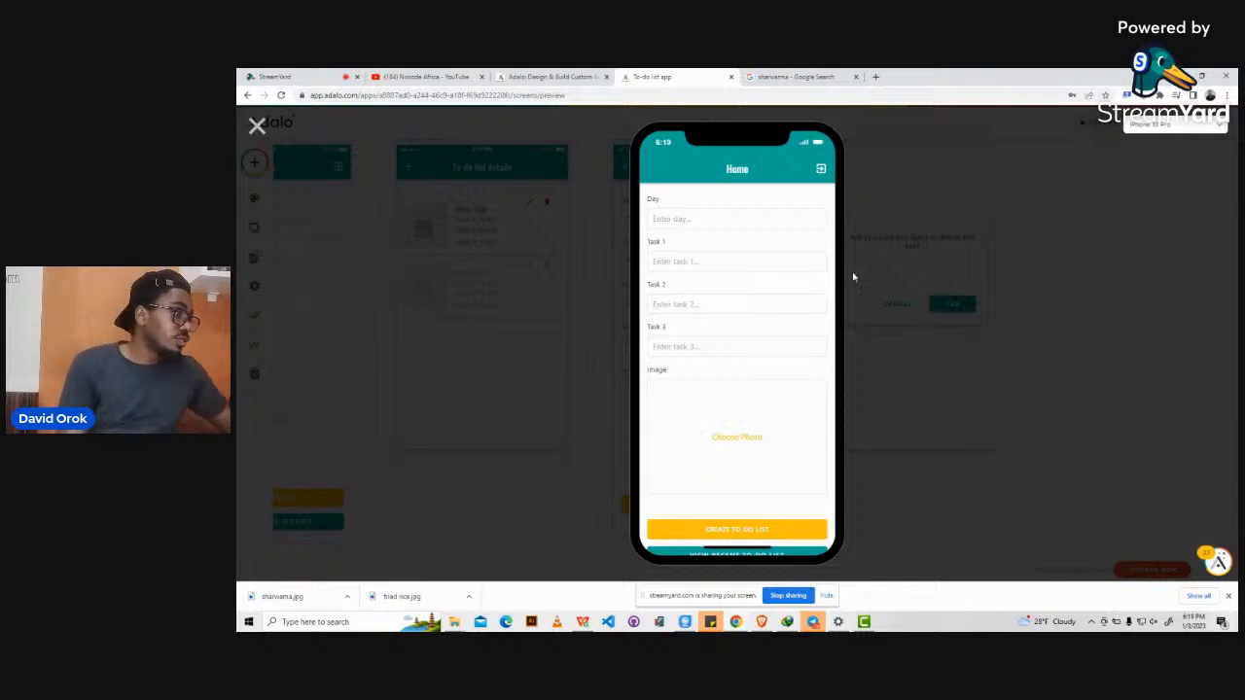
# In preview, open the recent to-do lists and edit the first Wednesday entry.
pyautogui.scroll(-1, 717, 369)
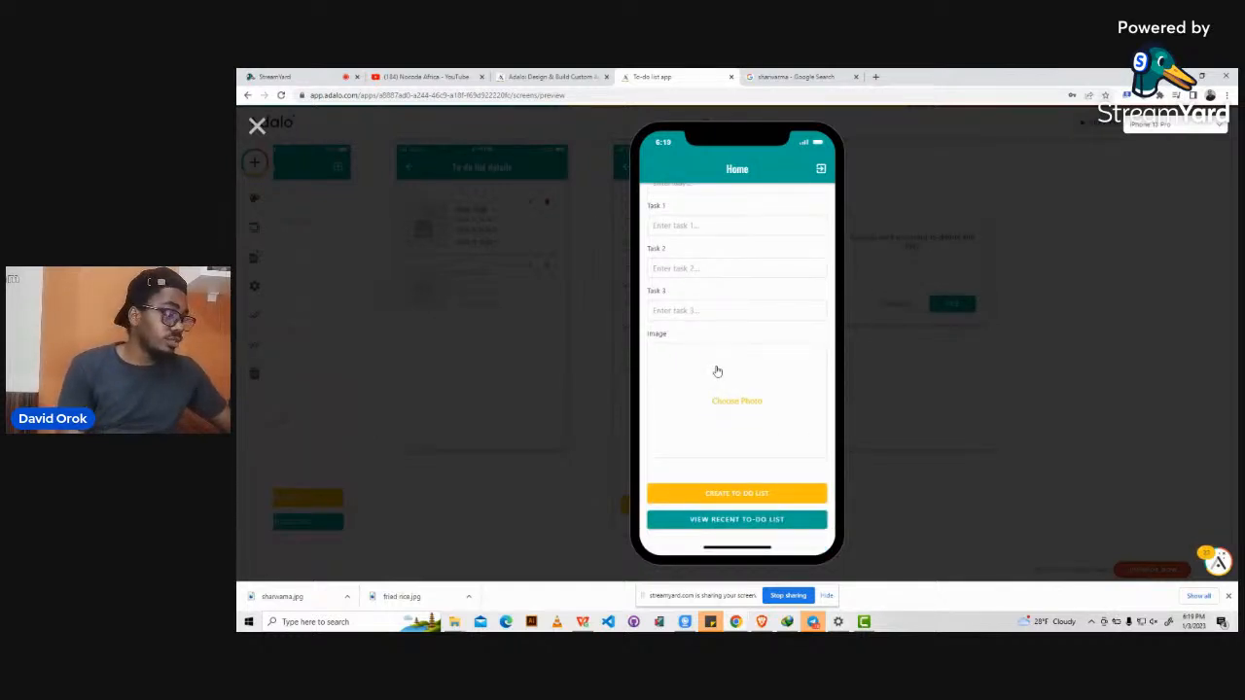
pyautogui.scroll(1, 717, 369)
pyautogui.scroll(-1, 717, 370)
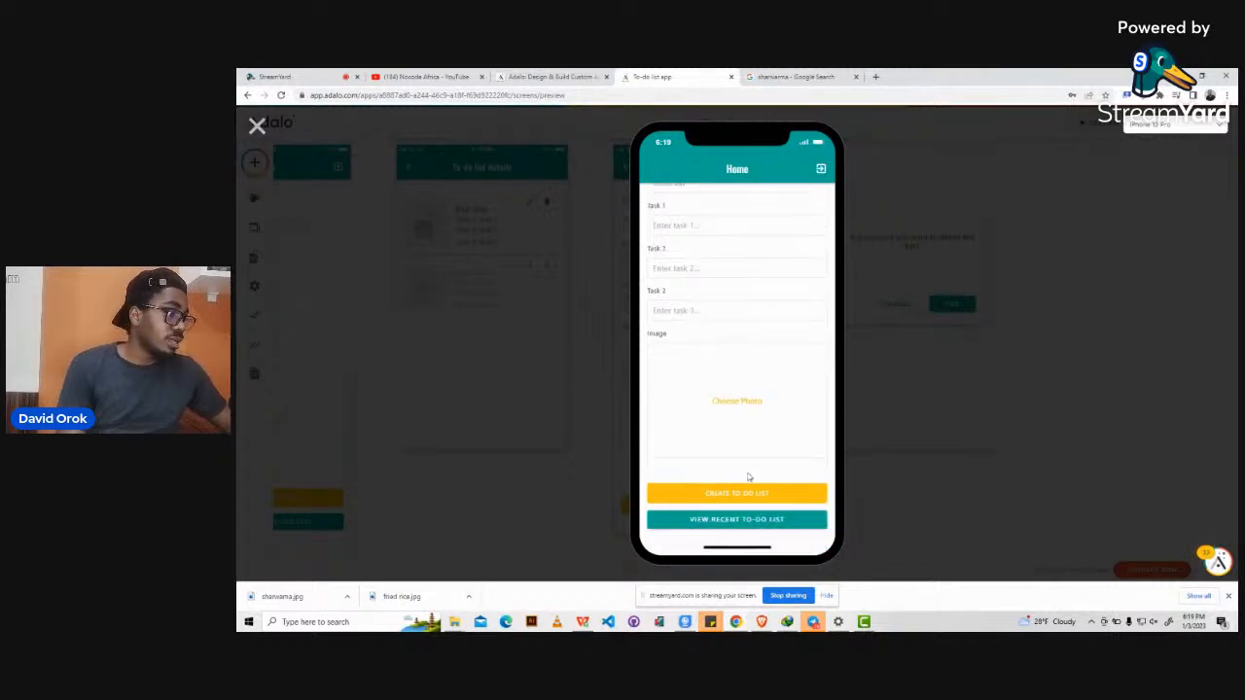
pyautogui.click(735, 521)
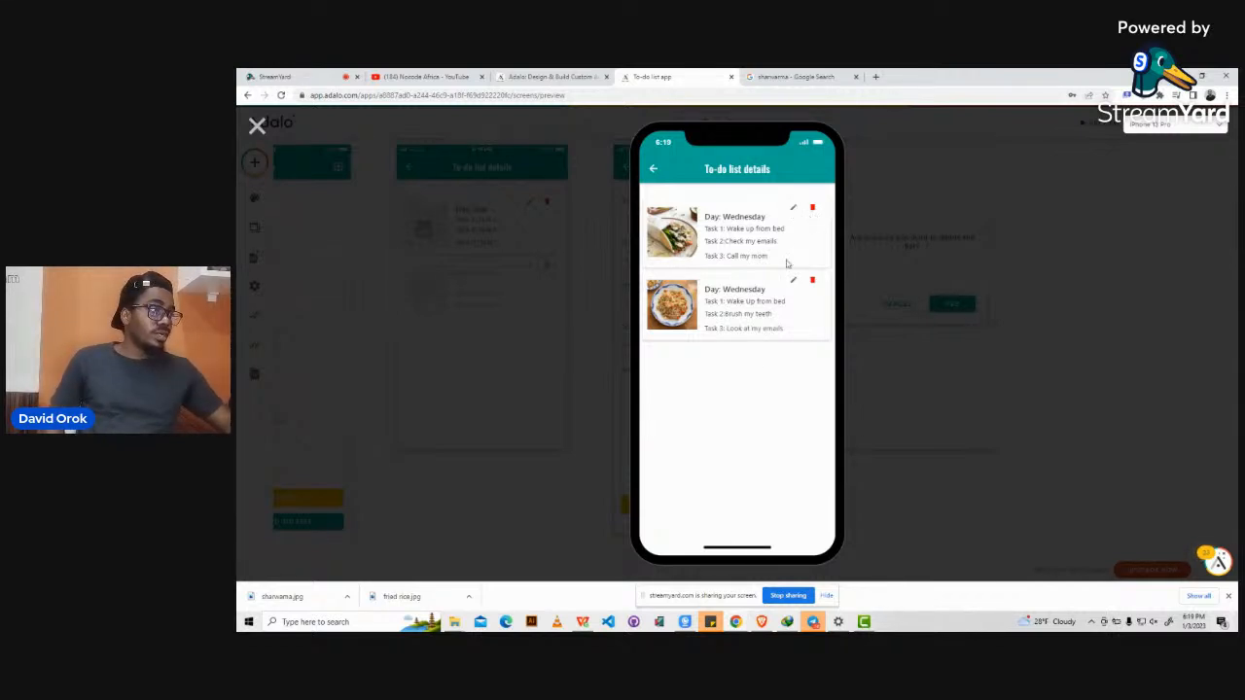
pyautogui.click(793, 210)
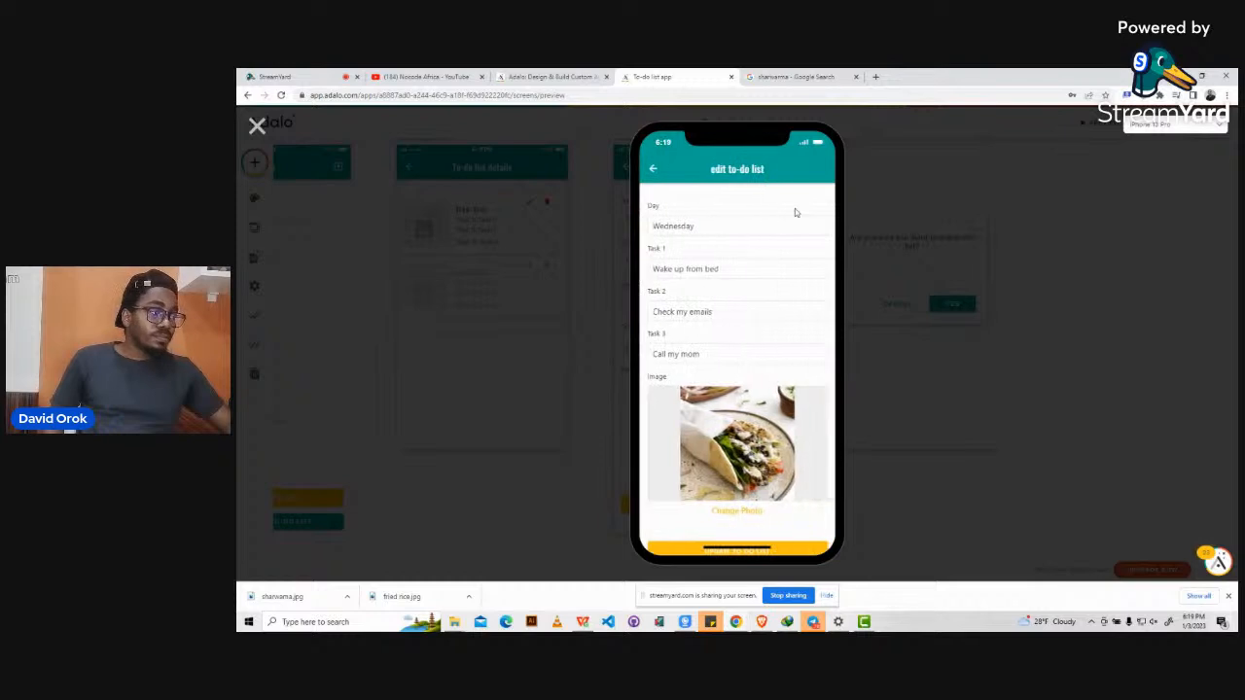
# Change Task 2 to 'Check my LinkedIn' and submit the update.
pyautogui.click(681, 225)
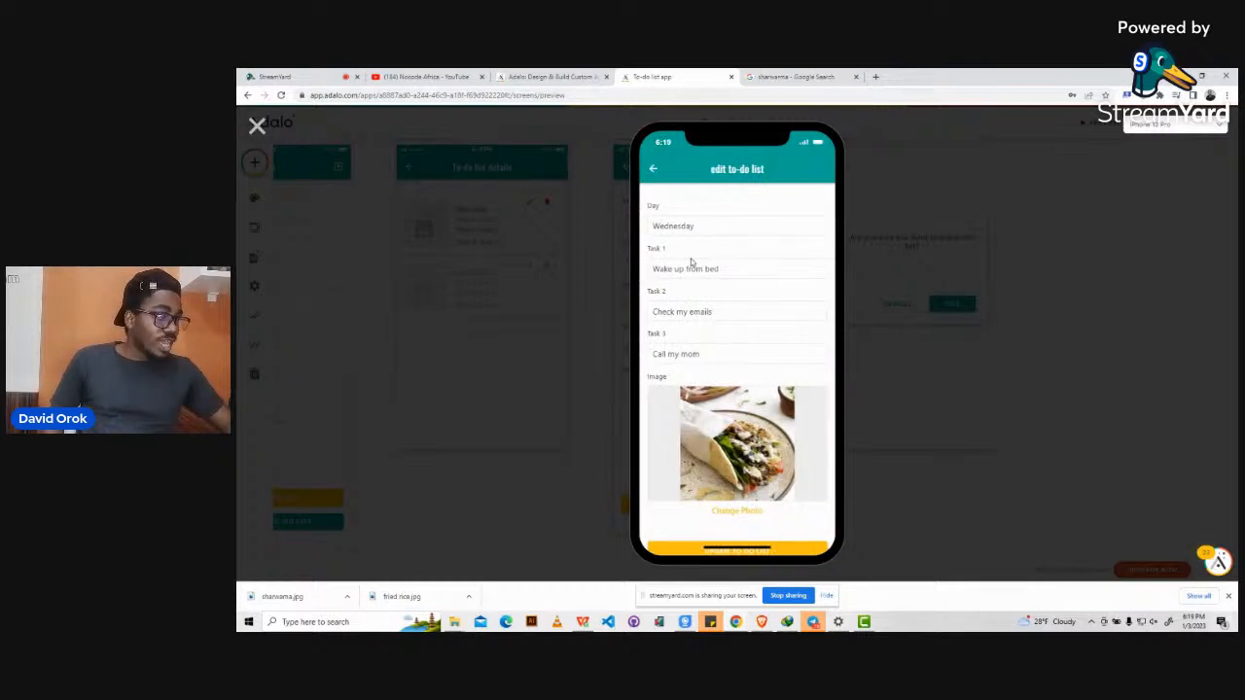
pyautogui.scroll(-1, 686, 289)
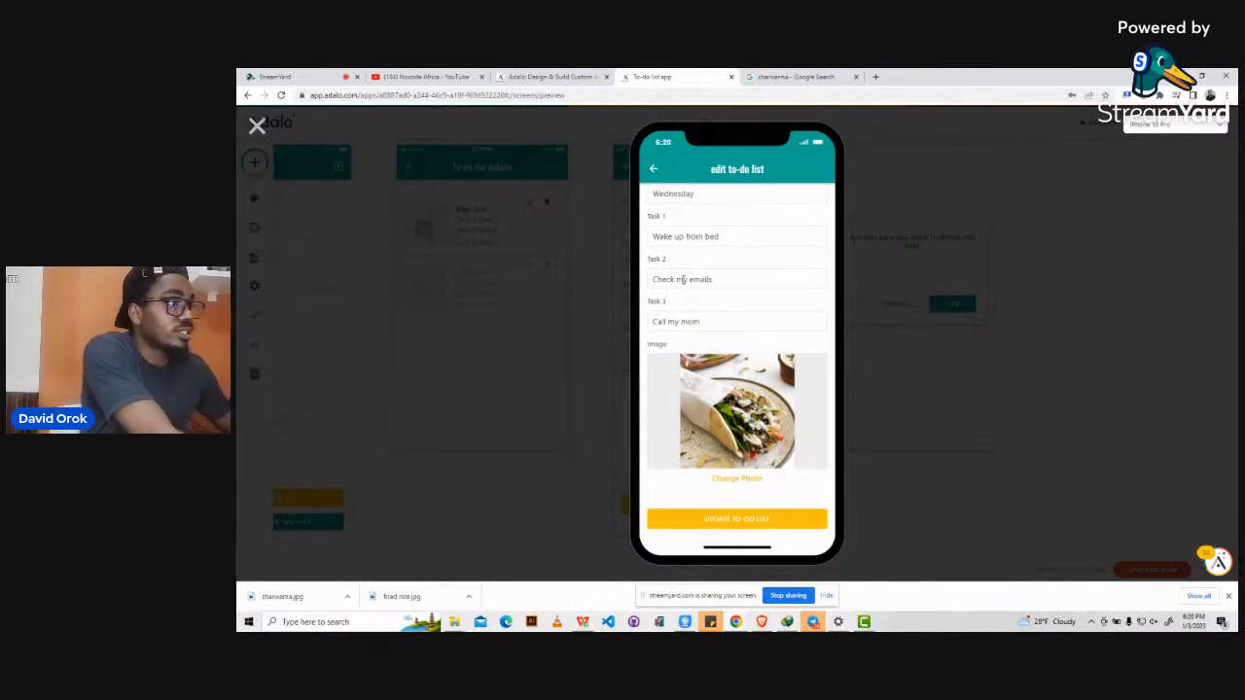
pyautogui.click(725, 277)
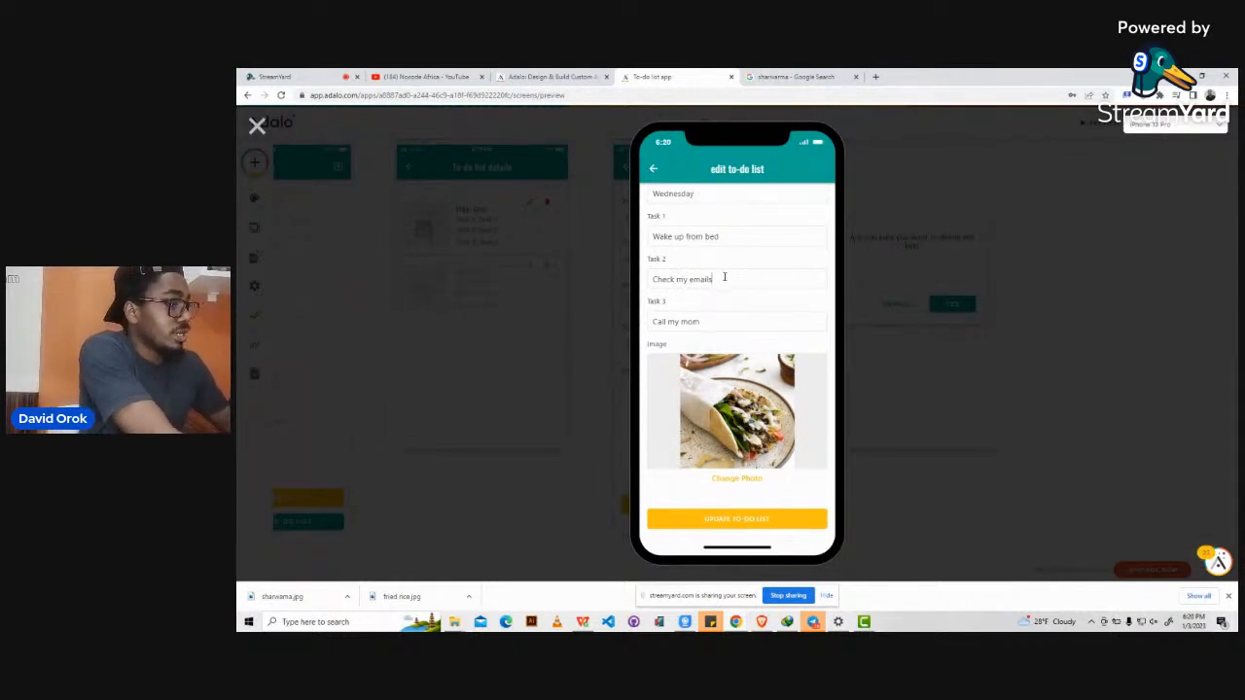
pyautogui.press('BackSpace')
pyautogui.press('BackSpace')
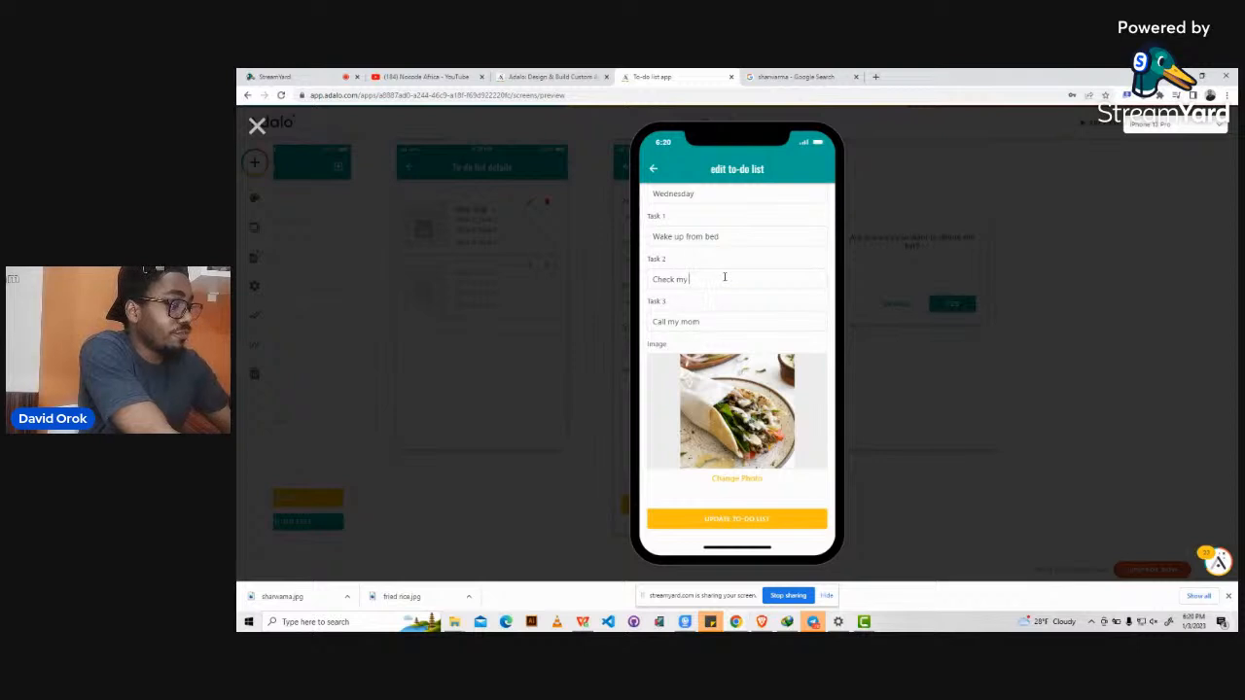
pyautogui.press('BackSpace')
pyautogui.write('Li')
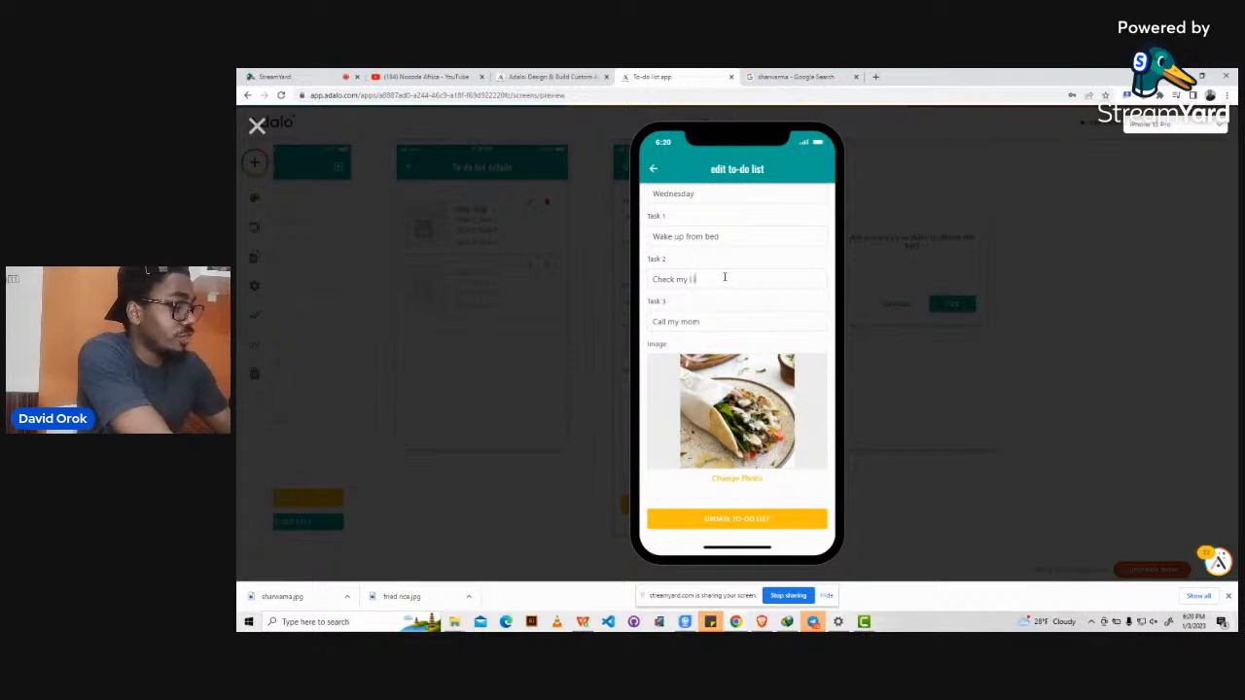
pyautogui.write('nkedIn')
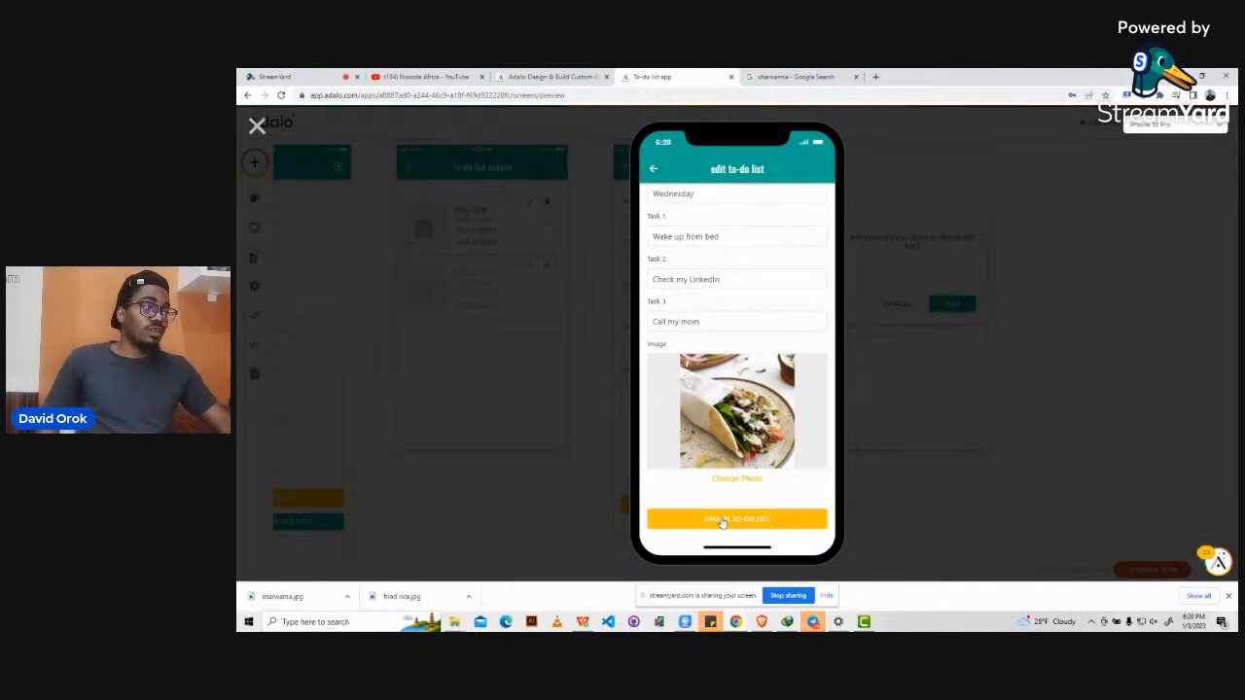
pyautogui.click(722, 520)
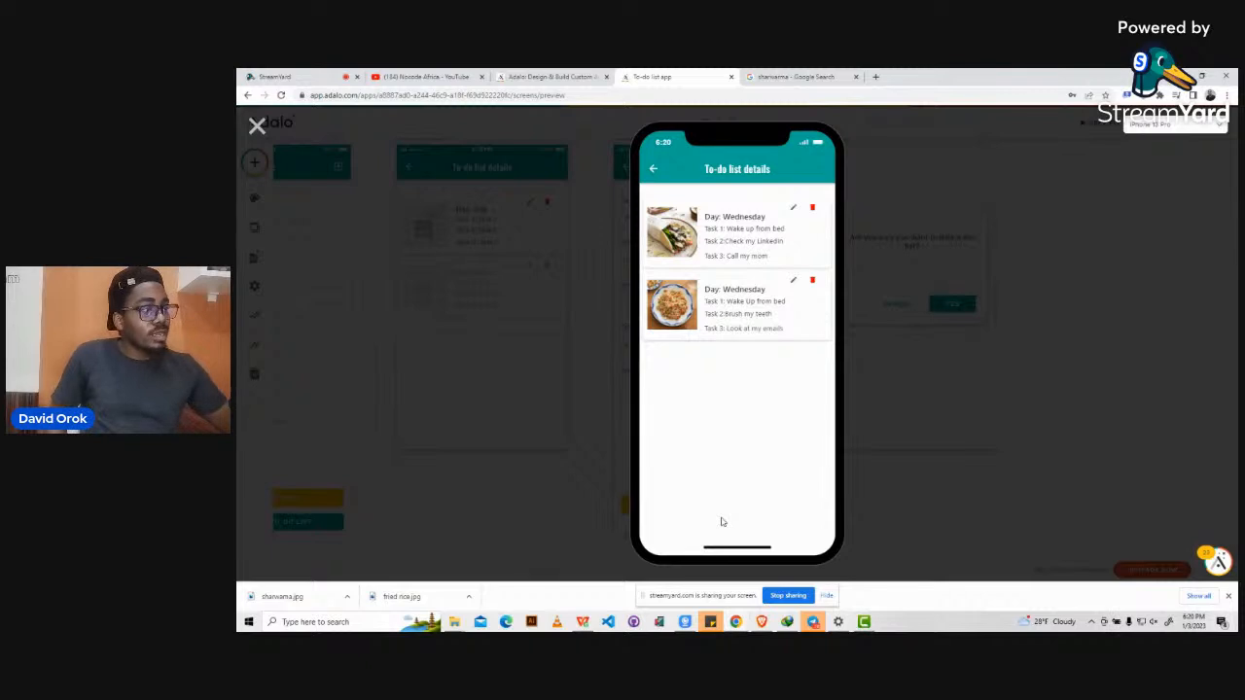
# Cancel once, then confirm Yes to delete the first Wednesday entry; stop StreamYard screen sharing.
pyautogui.click(813, 211)
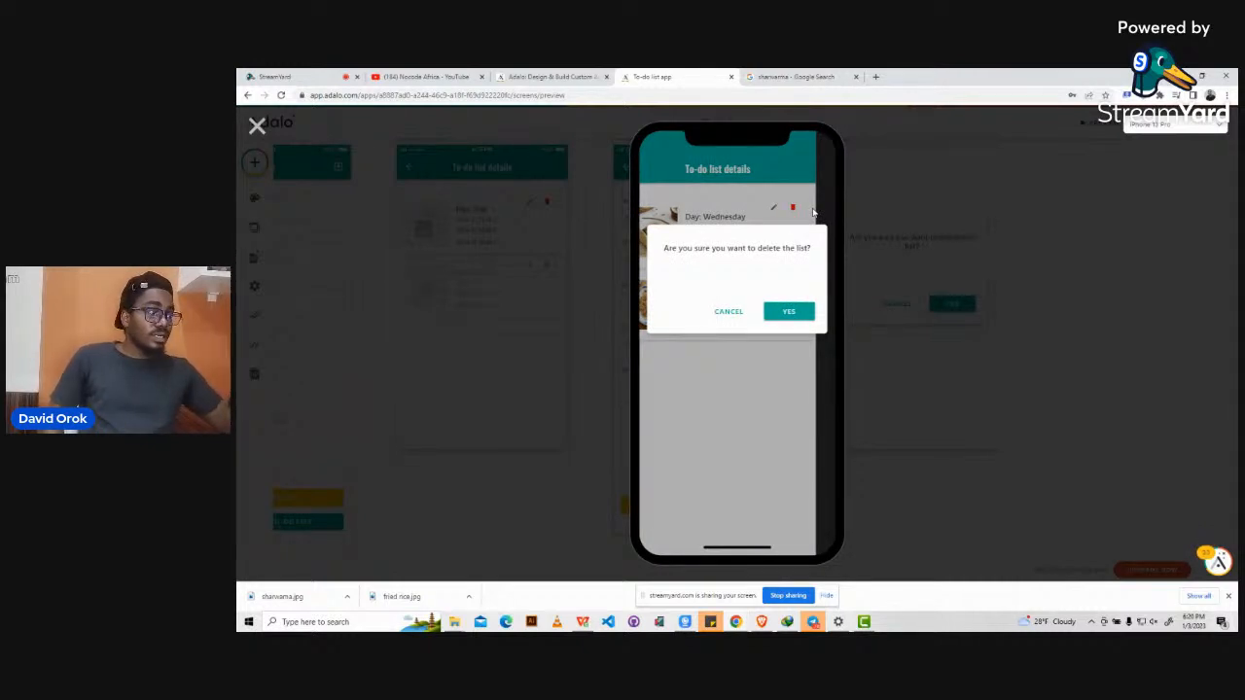
pyautogui.click(728, 312)
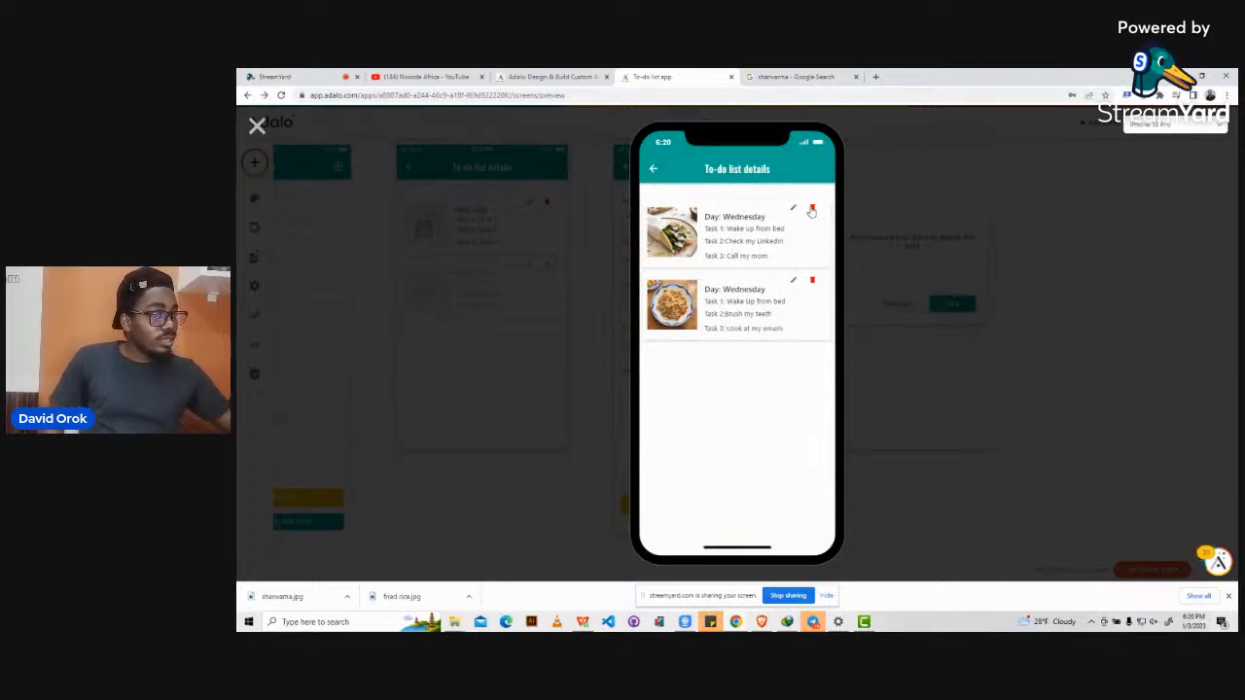
pyautogui.click(812, 211)
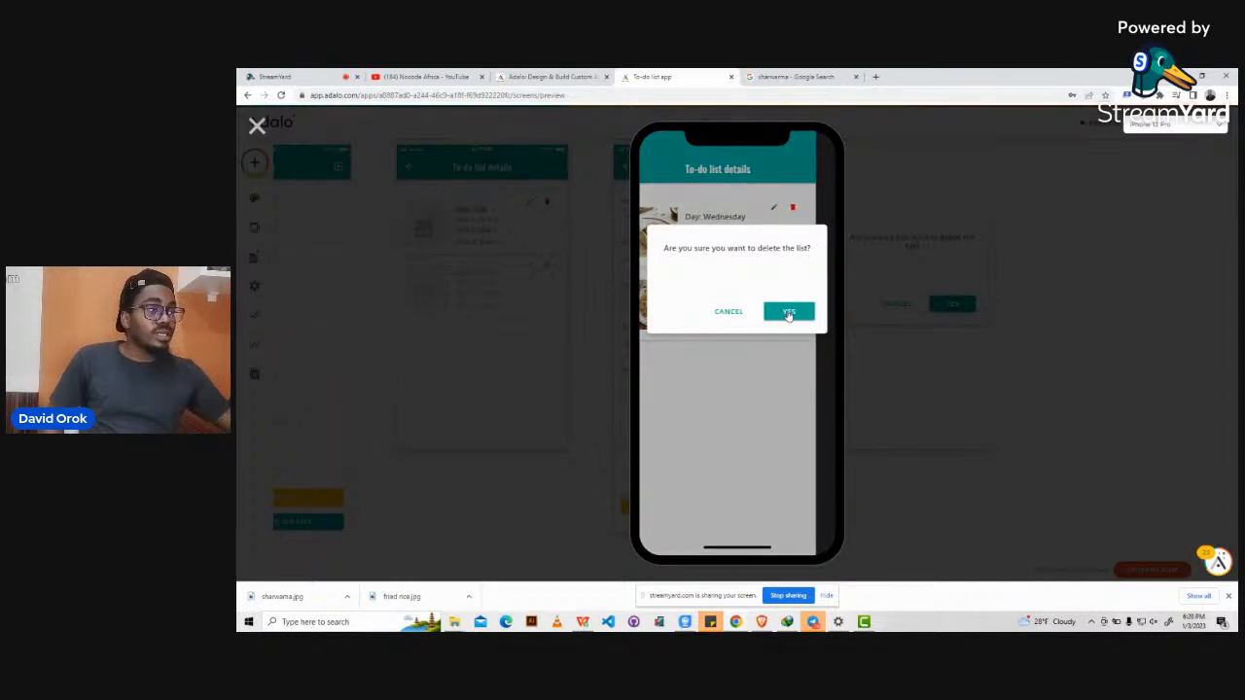
pyautogui.click(788, 312)
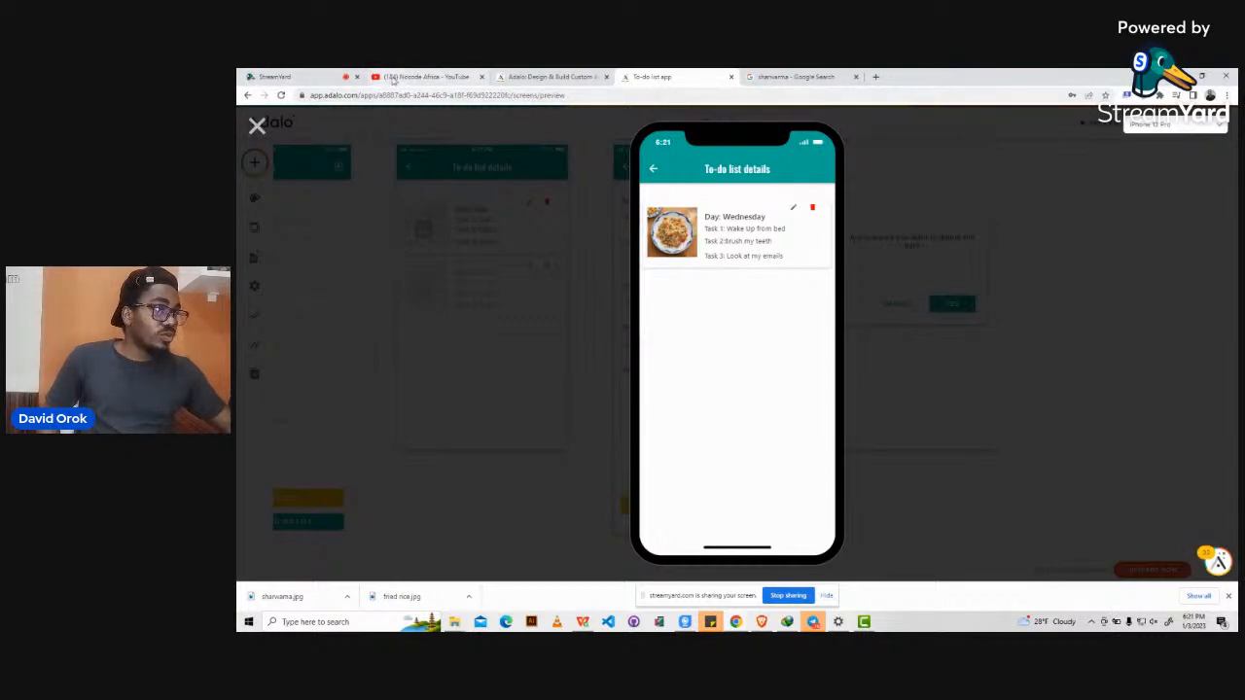
pyautogui.click(316, 75)
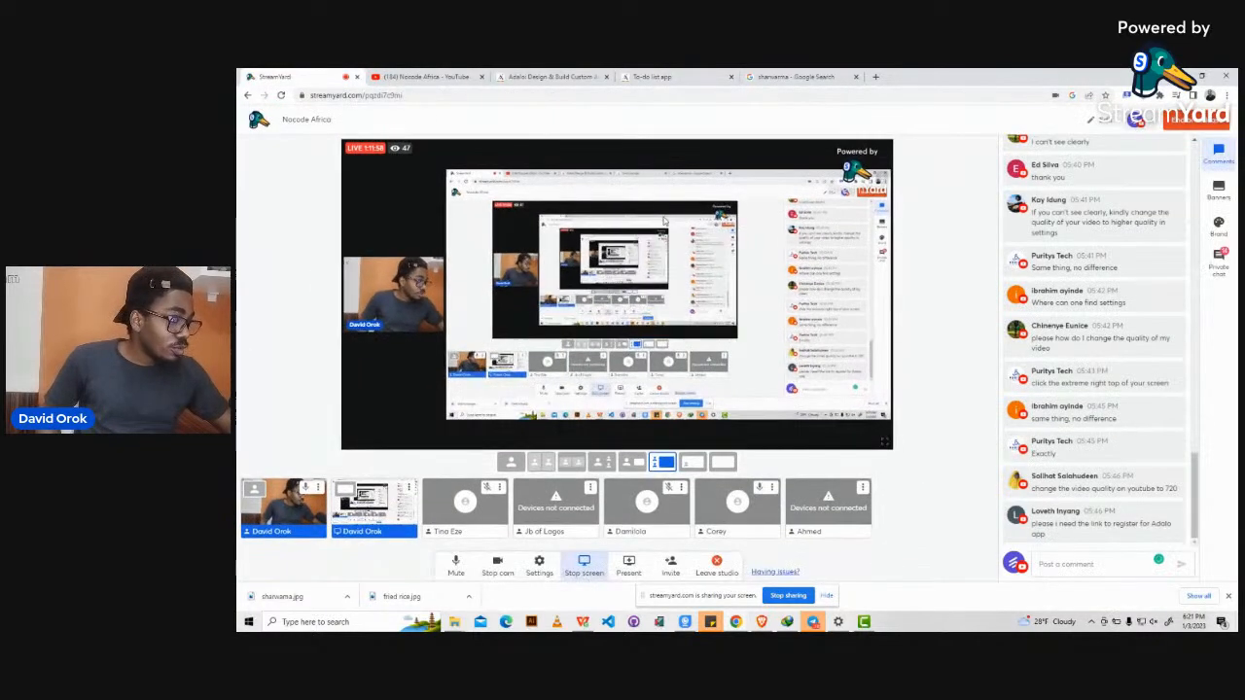
pyautogui.click(596, 566)
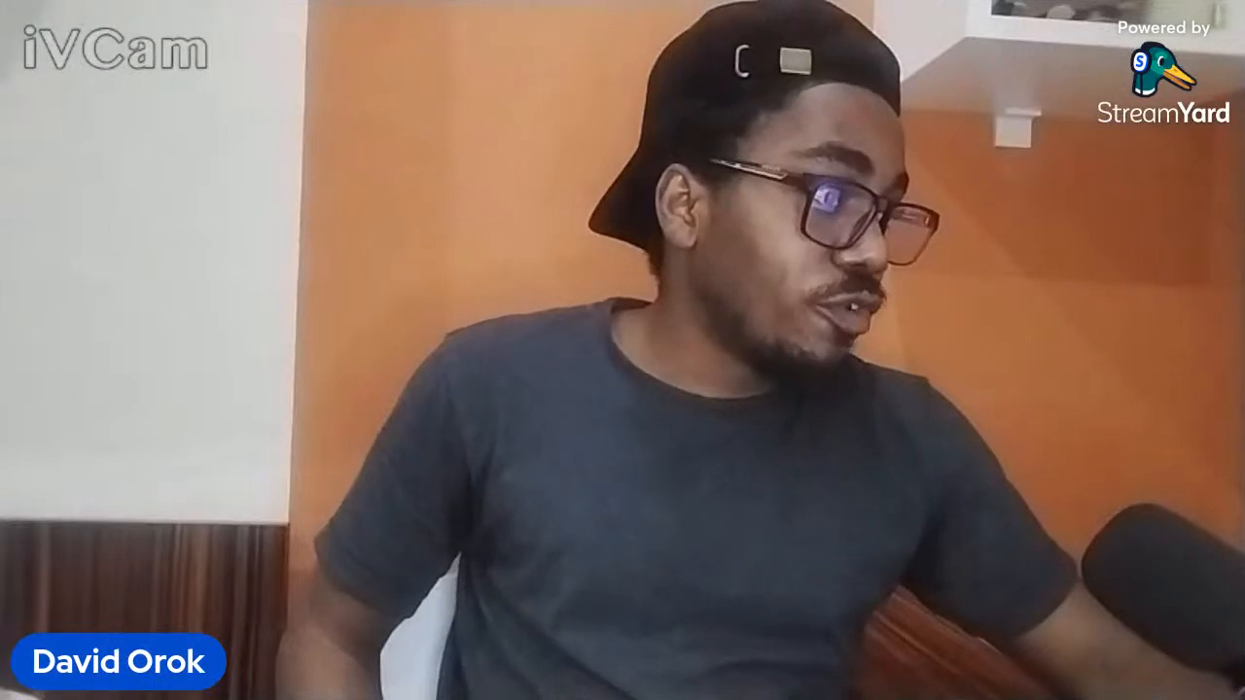